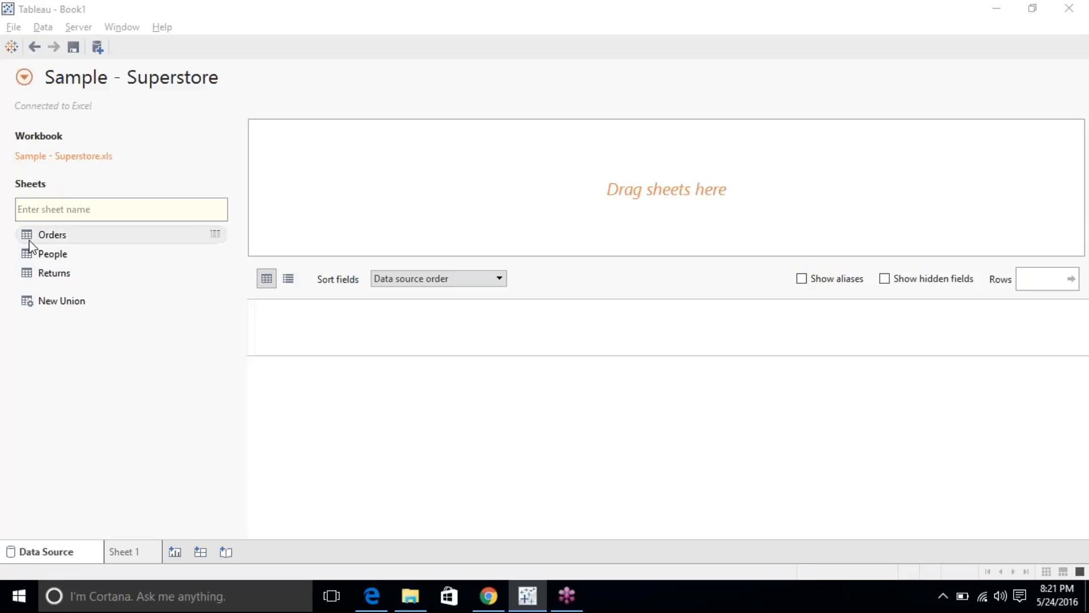
Switch from the data source page to the empty Sheet 1 worksheet.
{"action": "left_click", "coordinate": [129, 548]}
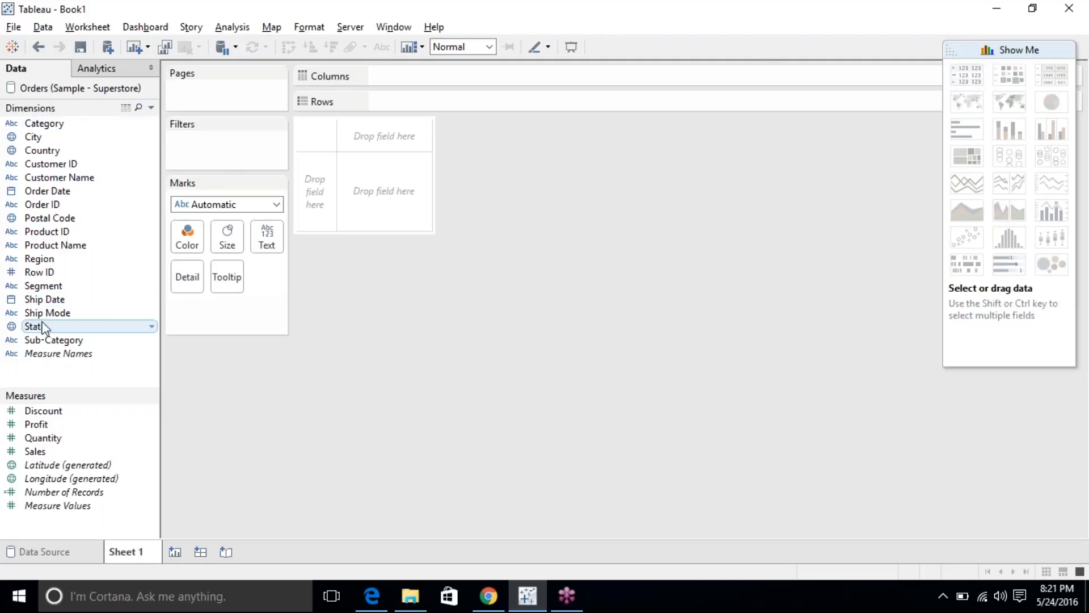
Build a SUM(Sales) text table across the 17 Sub-Categories, then right-click the Appliances value.
{"action": "left_click", "coordinate": [51, 340]}
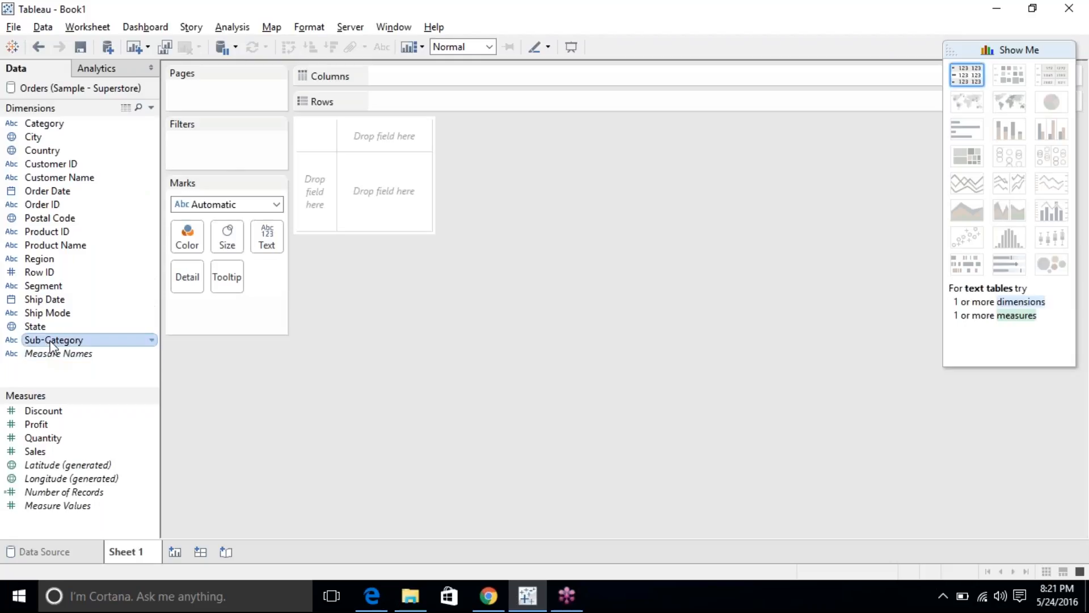
{"action": "left_click", "coordinate": [73, 452], "text": "ctrl"}
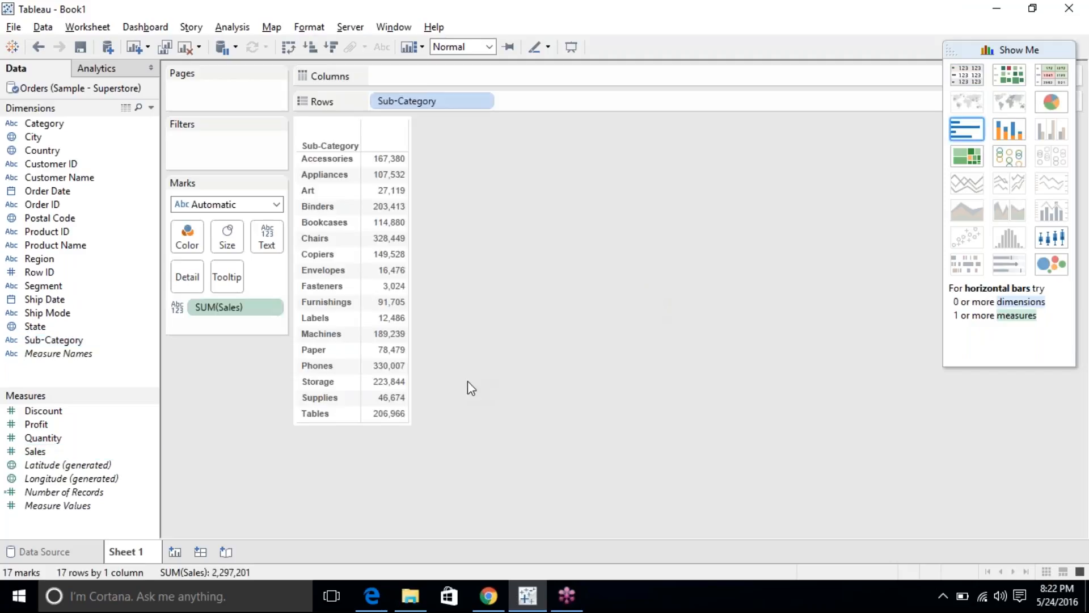
{"action": "left_click", "coordinate": [401, 183]}
{"action": "left_click", "coordinate": [339, 177]}
{"action": "left_click", "coordinate": [339, 177]}
{"action": "mouse_move", "coordinate": [372, 175]}
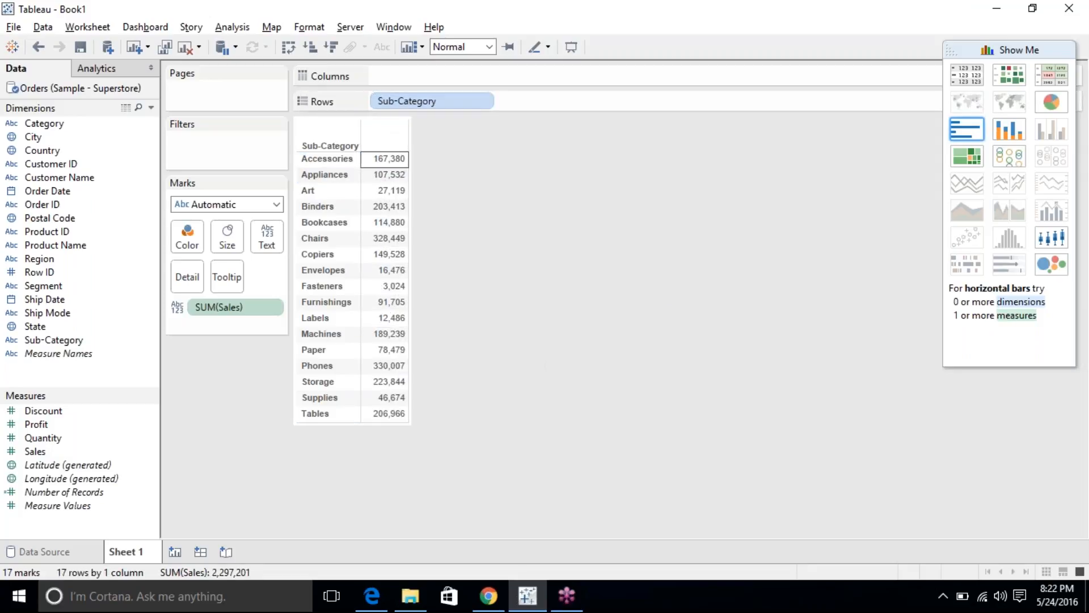
{"action": "right_click", "coordinate": [383, 176]}
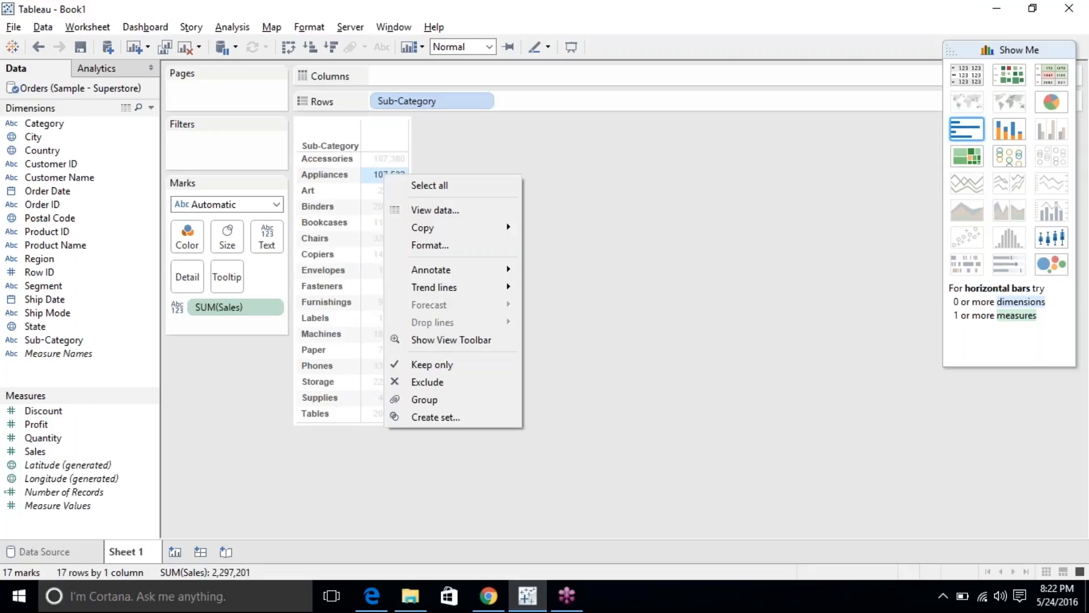
Open the Format pane and browse its Alignment, Shading, Borders and Lines tabs before returning to Font.
{"action": "left_click", "coordinate": [404, 244]}
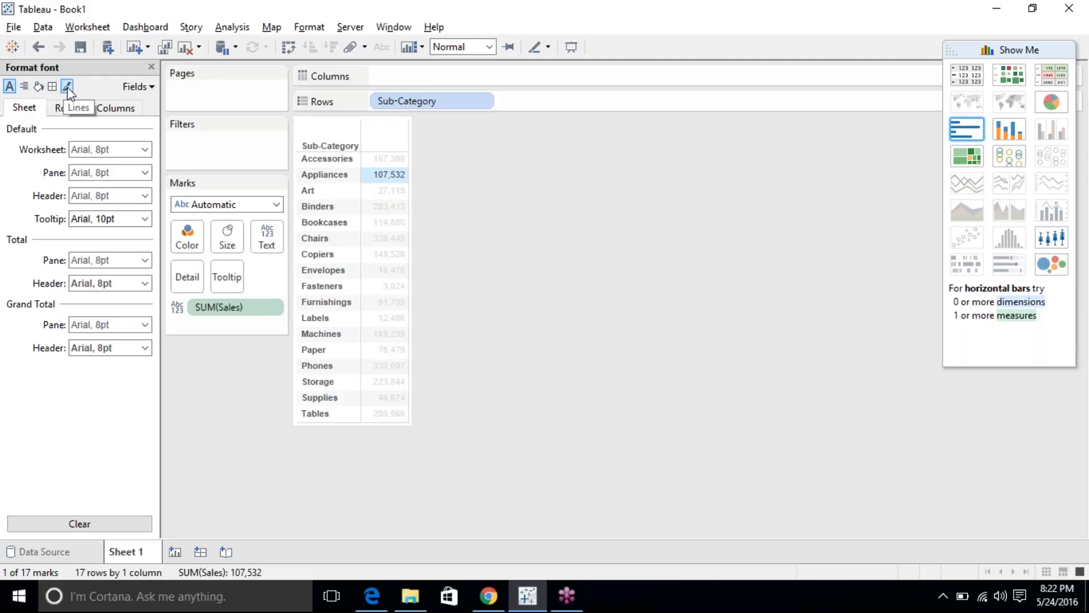
{"action": "left_click", "coordinate": [23, 87]}
{"action": "left_click", "coordinate": [38, 87]}
{"action": "left_click", "coordinate": [52, 87]}
{"action": "left_click", "coordinate": [66, 86]}
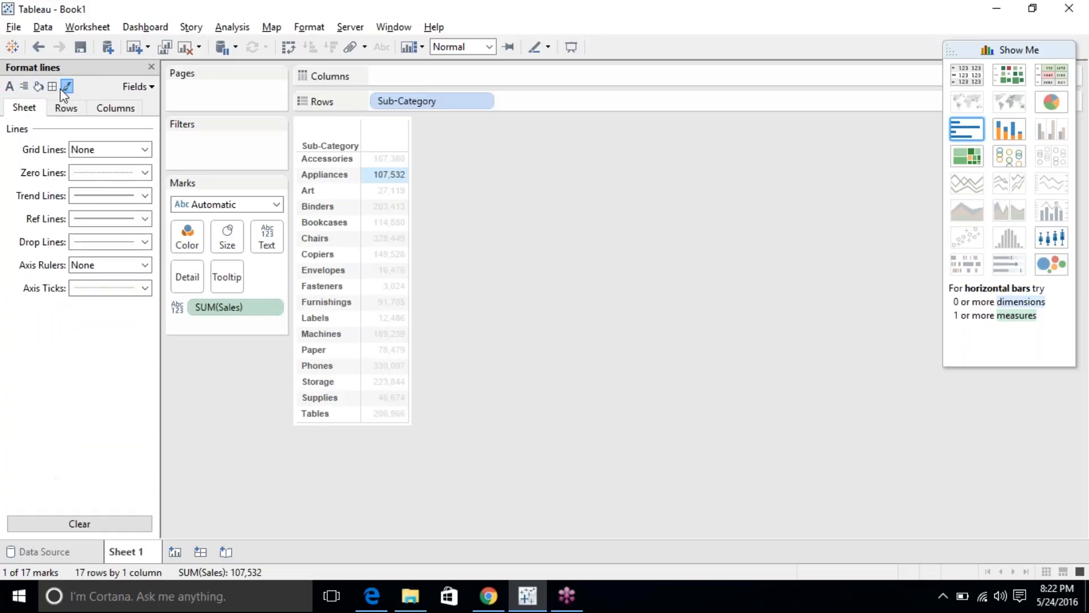
{"action": "left_click", "coordinate": [10, 87]}
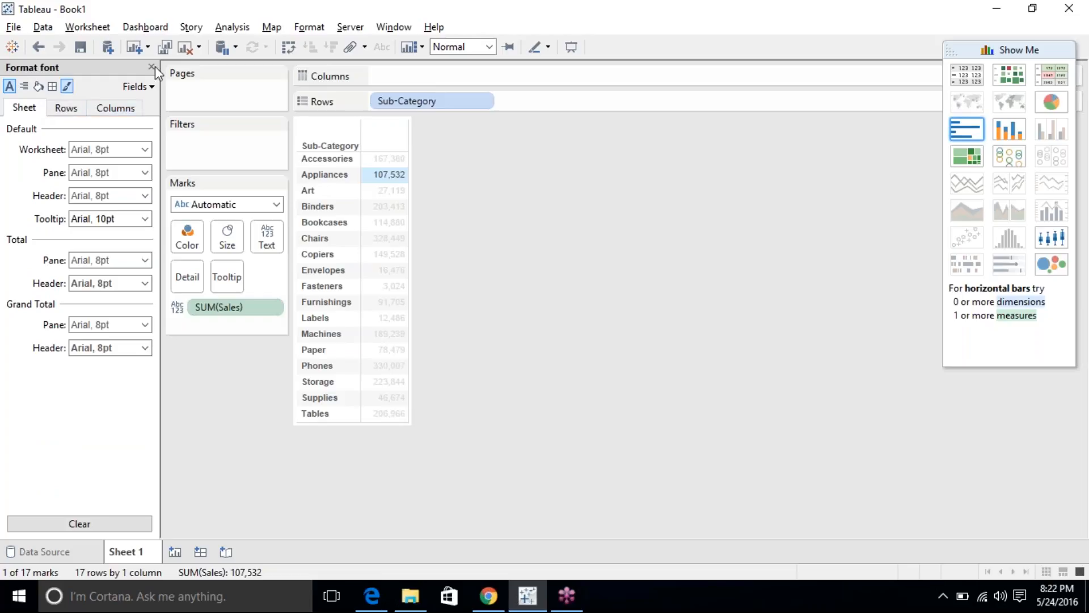
Compare the Rows and Columns font settings, then open the Sheet-level Worksheet font options.
{"action": "left_click", "coordinate": [491, 199]}
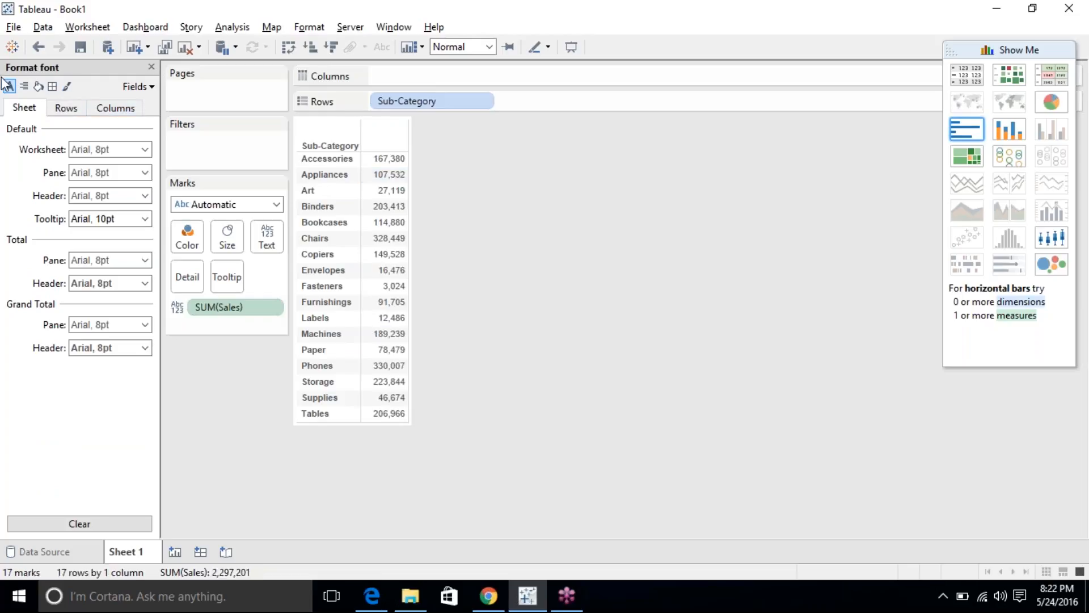
{"action": "left_click", "coordinate": [65, 108]}
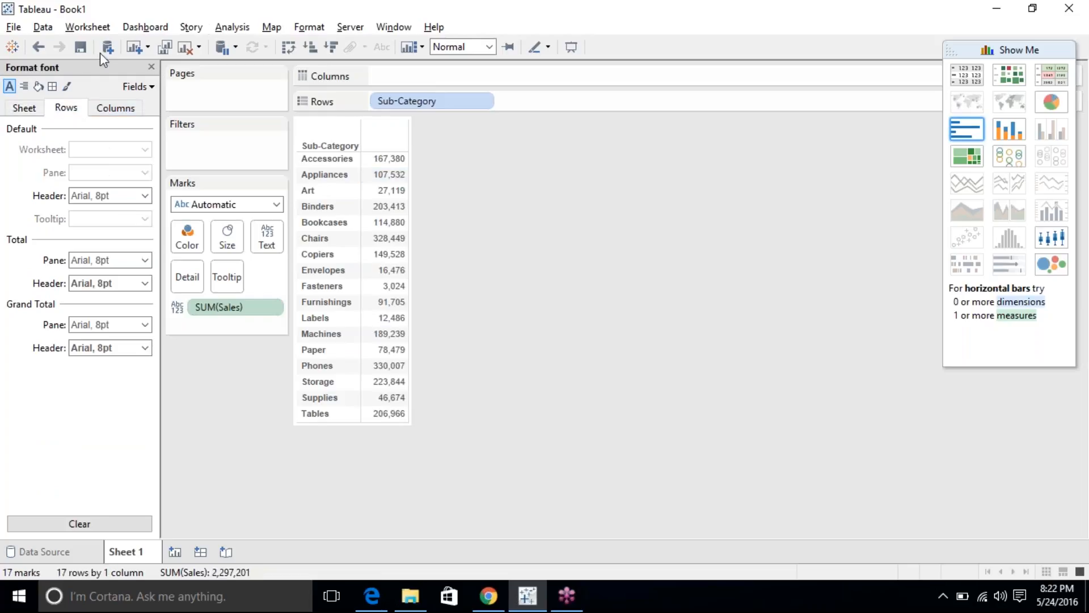
{"action": "left_click", "coordinate": [116, 108]}
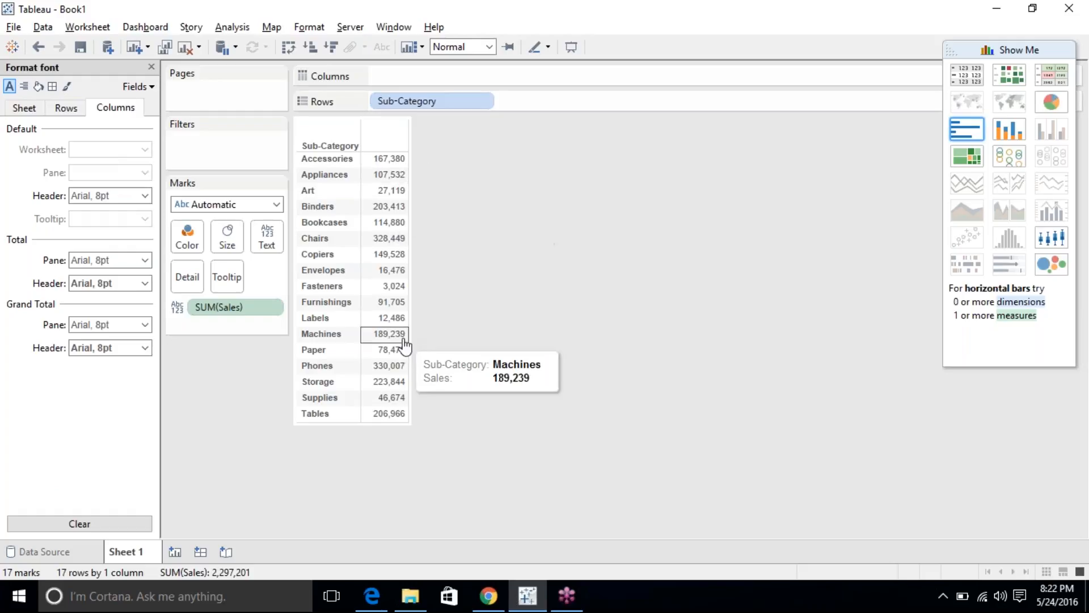
{"action": "left_click", "coordinate": [23, 108]}
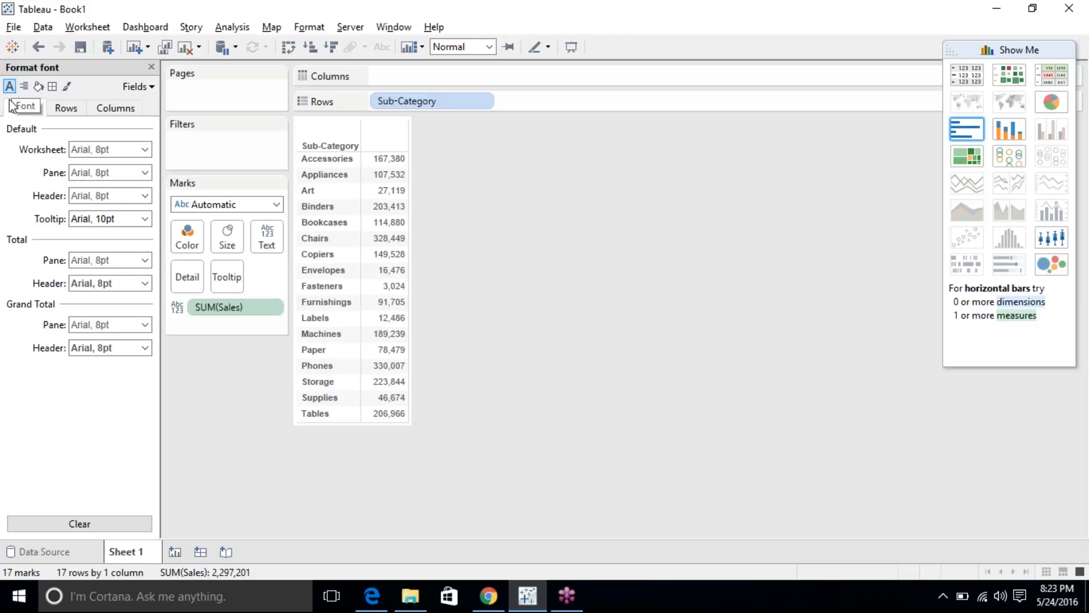
{"action": "left_click", "coordinate": [145, 149]}
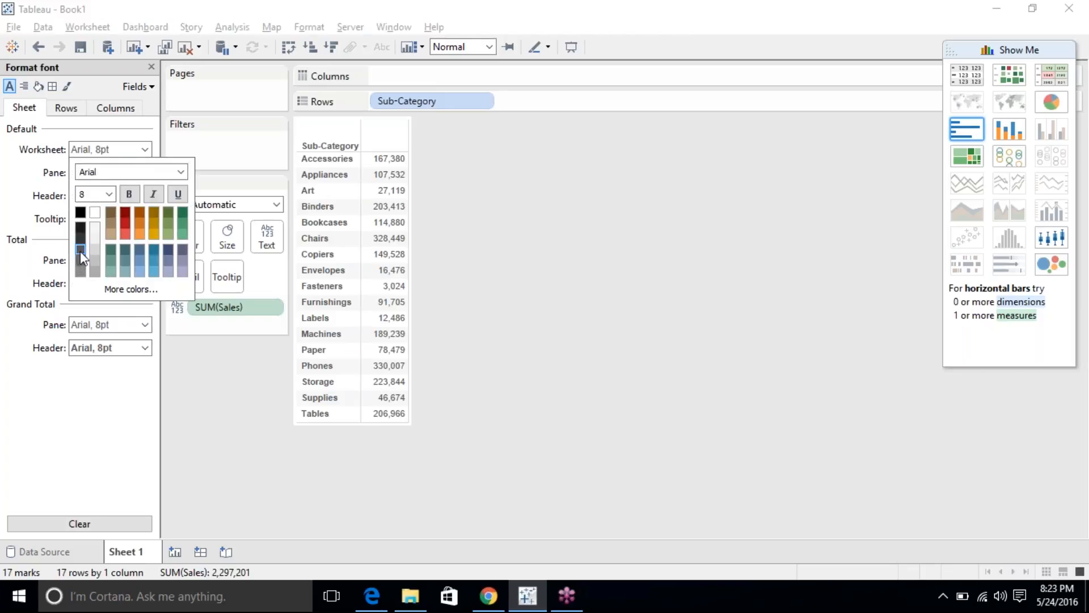
{"action": "left_click", "coordinate": [140, 223]}
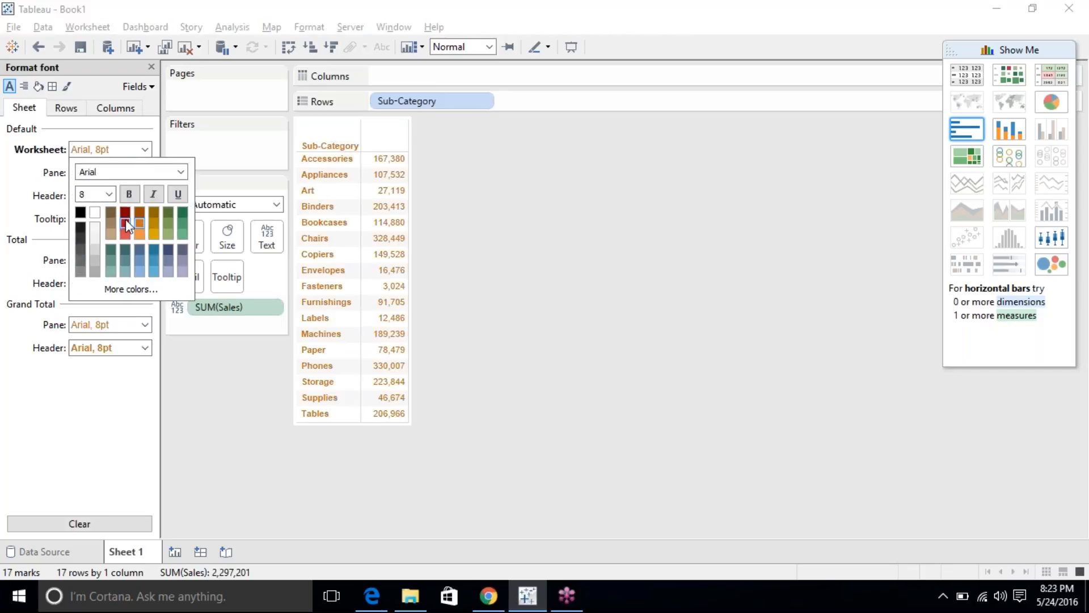
{"action": "left_click", "coordinate": [127, 247]}
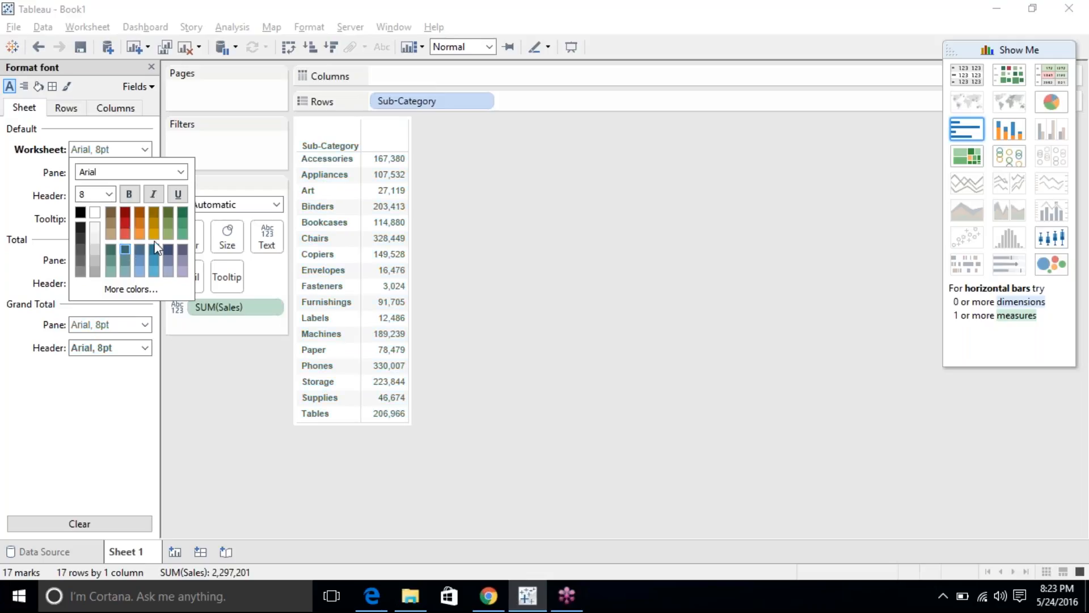
{"action": "left_click", "coordinate": [31, 385]}
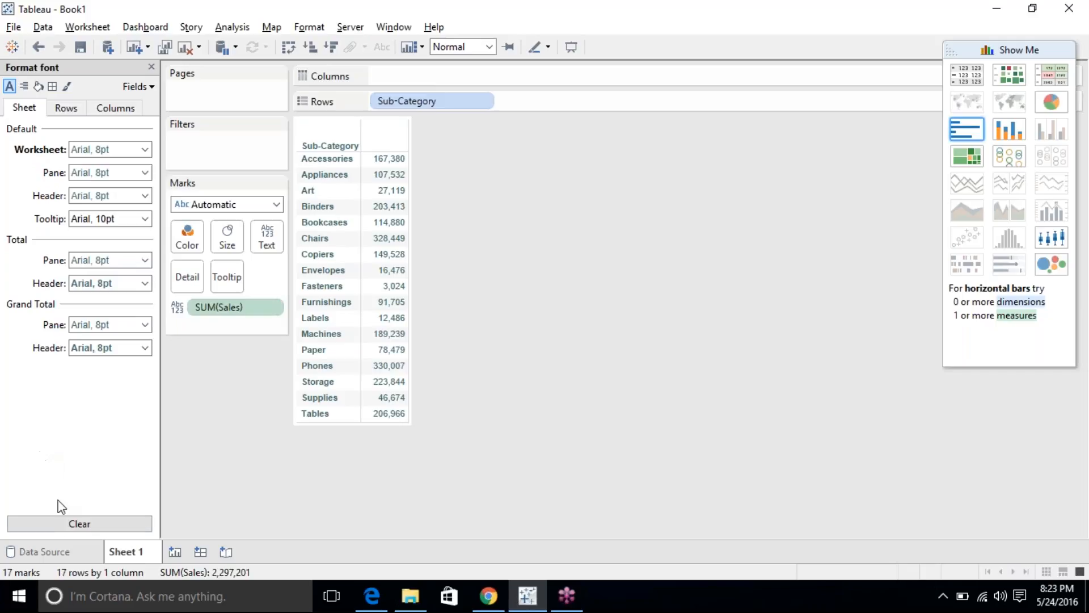
{"action": "left_click", "coordinate": [64, 528]}
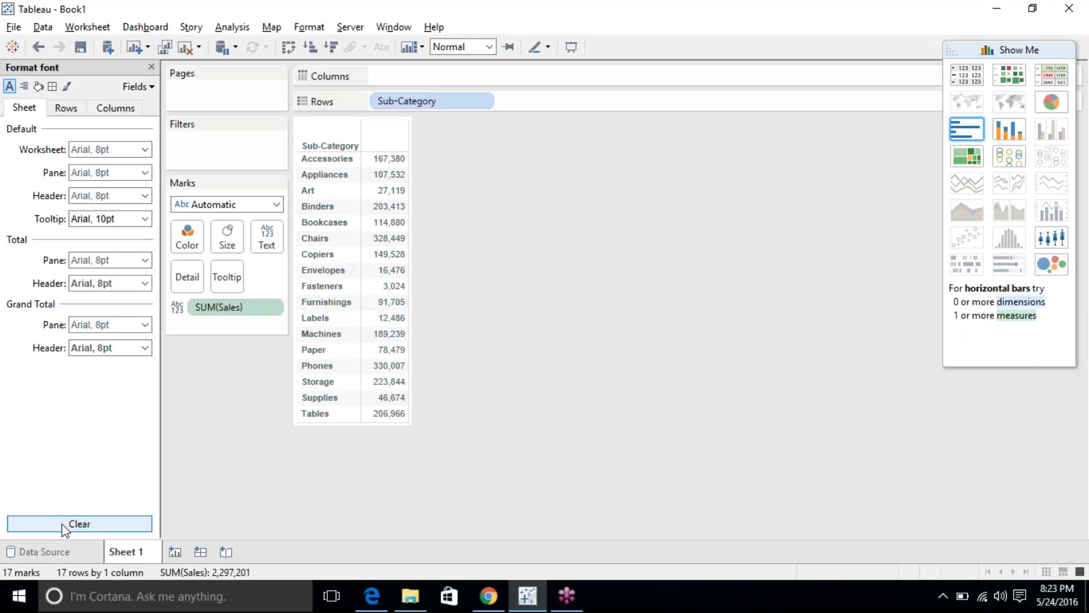
{"action": "left_click", "coordinate": [128, 175]}
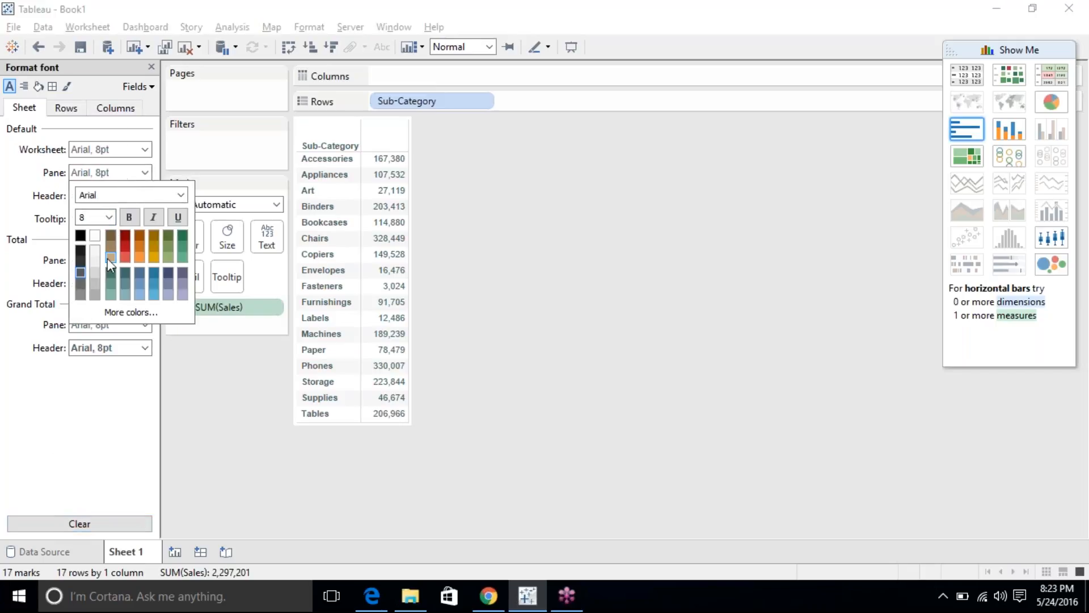
{"action": "left_click", "coordinate": [128, 259]}
{"action": "left_click", "coordinate": [154, 294]}
{"action": "left_click", "coordinate": [126, 250]}
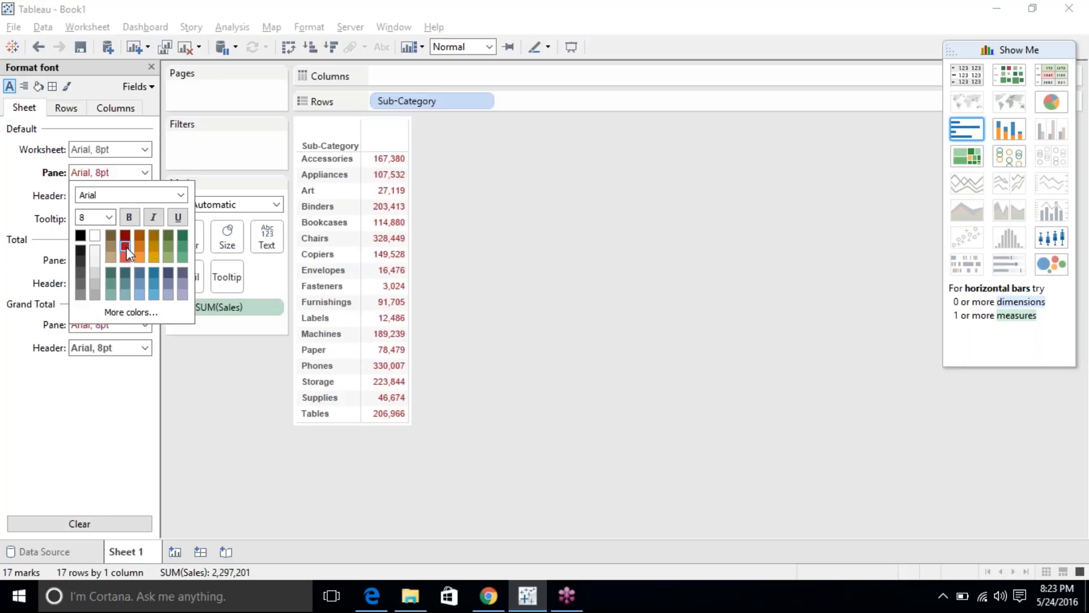
{"action": "left_click", "coordinate": [78, 480]}
{"action": "left_click", "coordinate": [80, 523]}
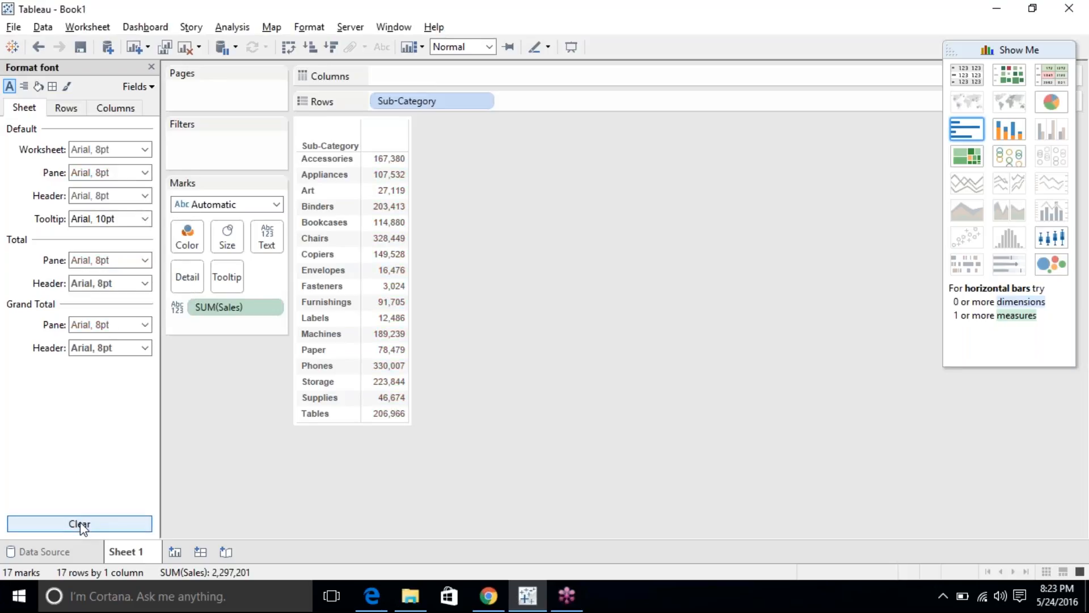
{"action": "left_click", "coordinate": [101, 195]}
{"action": "left_click", "coordinate": [101, 195]}
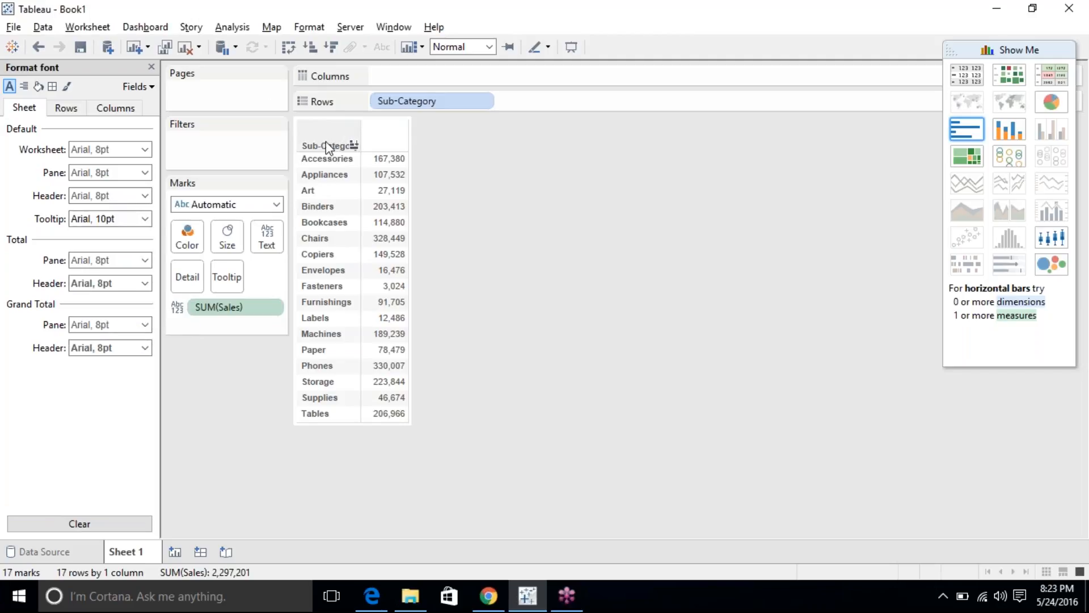
{"action": "left_click", "coordinate": [93, 196]}
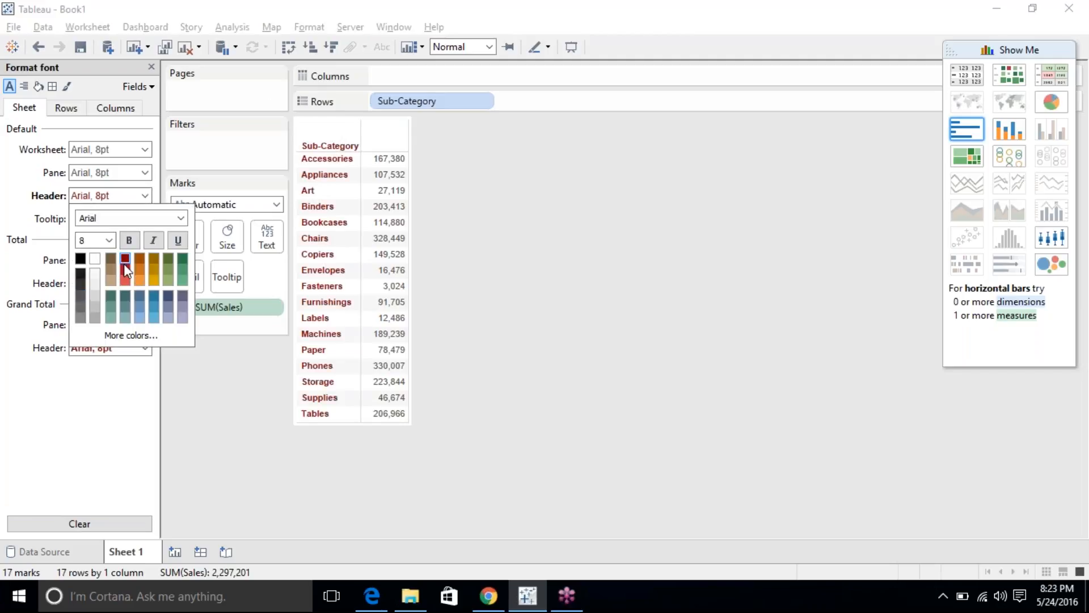
{"action": "left_click", "coordinate": [154, 306]}
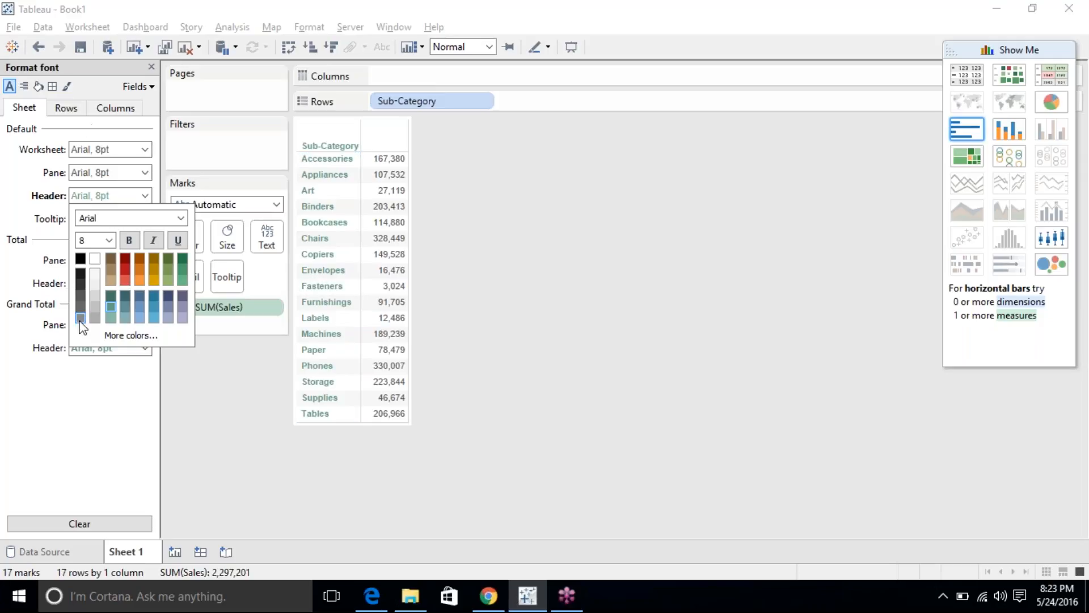
{"action": "left_click", "coordinate": [43, 258]}
{"action": "left_click", "coordinate": [84, 196]}
{"action": "left_click", "coordinate": [90, 524]}
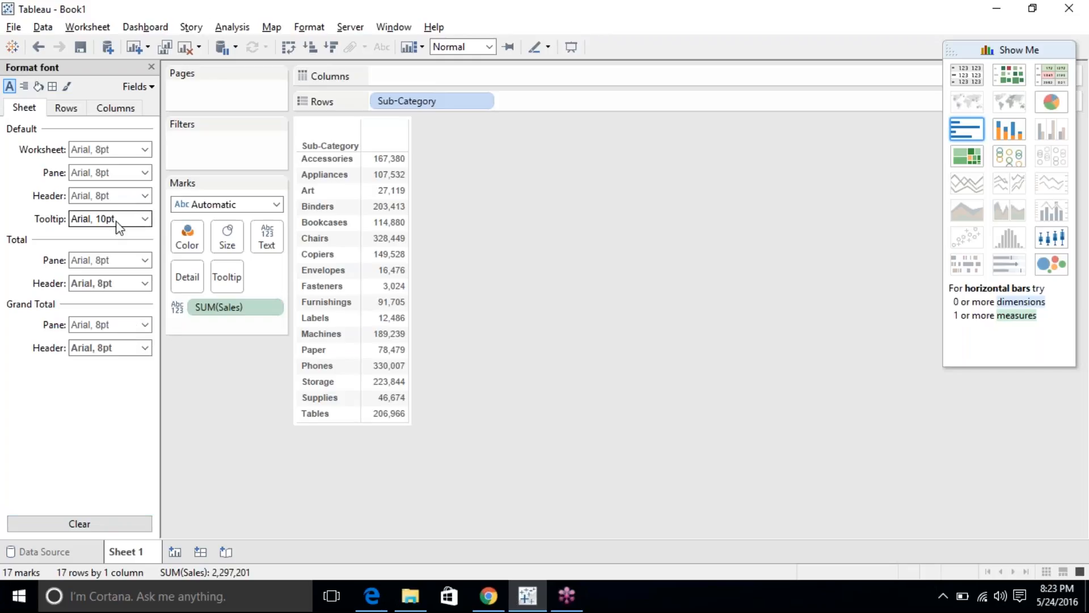
Try an orange Tooltip font colour, then reset the tooltip font to default.
{"action": "left_click", "coordinate": [374, 238]}
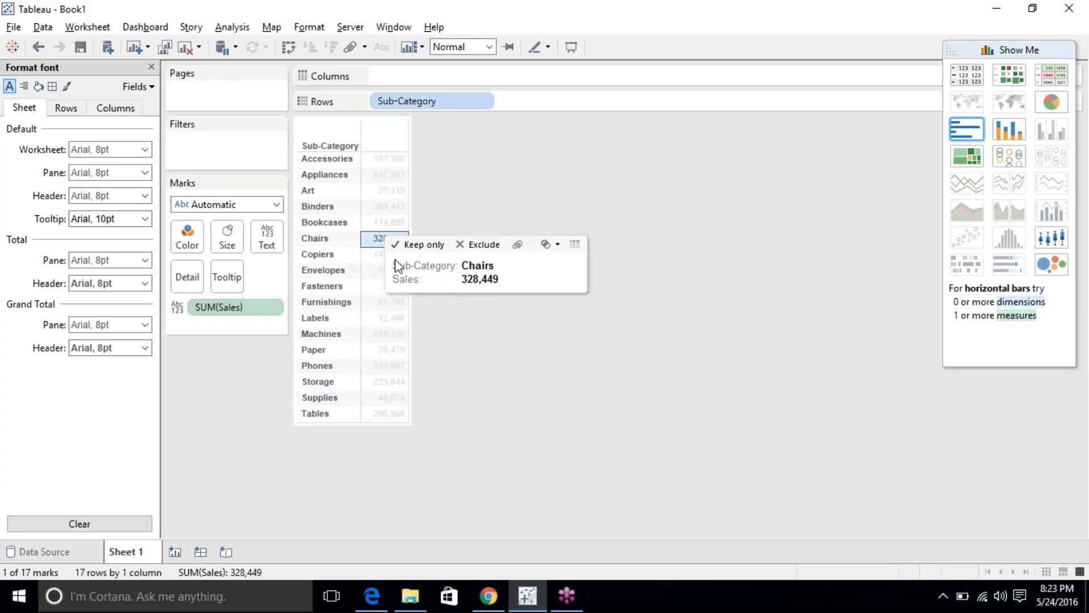
{"action": "left_click", "coordinate": [105, 218]}
{"action": "left_click", "coordinate": [139, 300]}
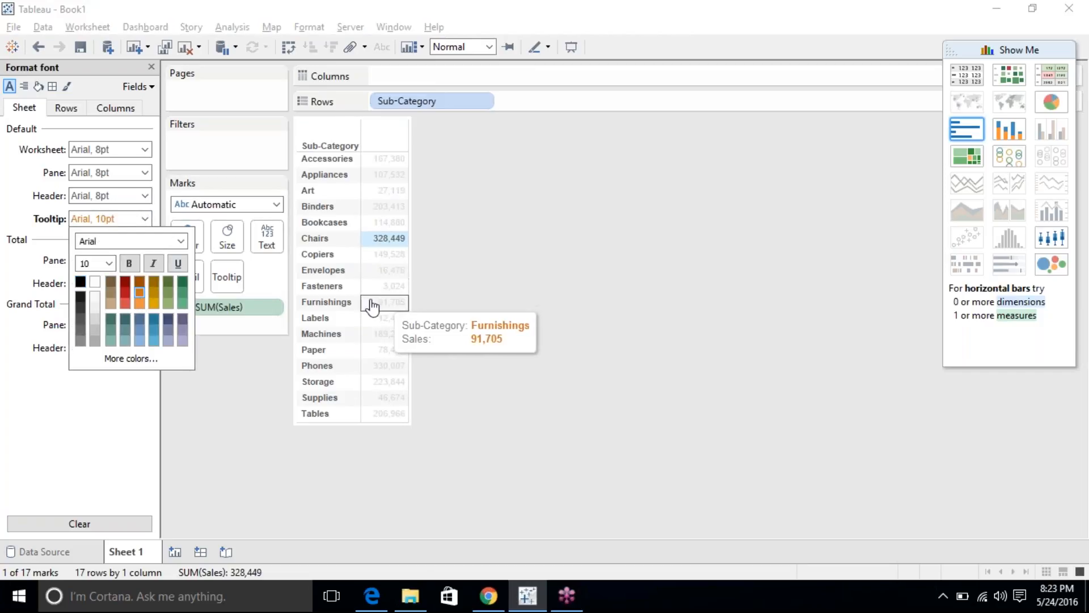
{"action": "left_click", "coordinate": [111, 420]}
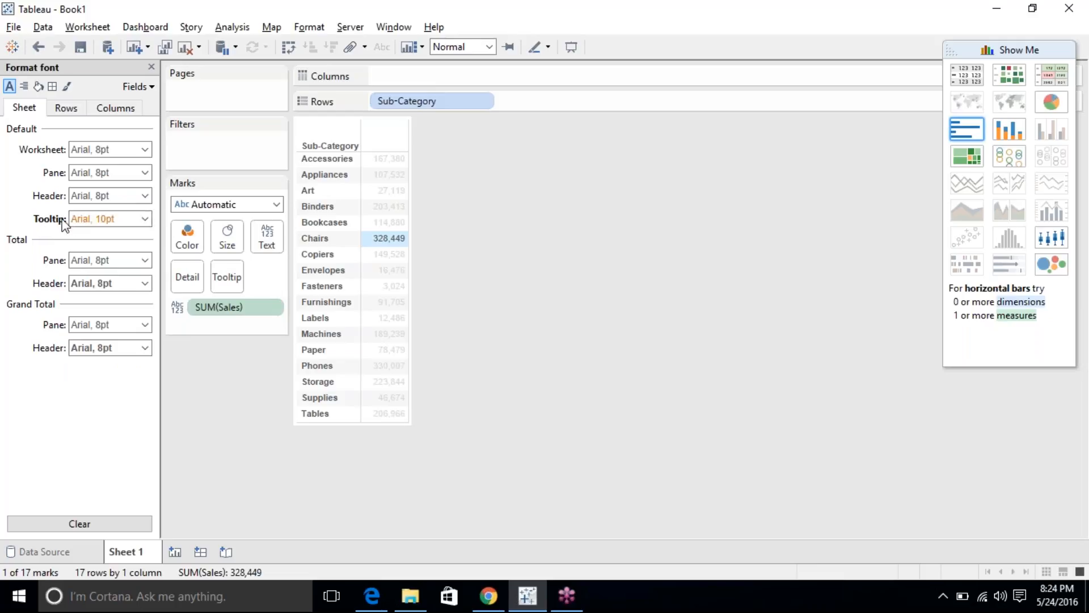
{"action": "left_click", "coordinate": [98, 524]}
{"action": "left_click", "coordinate": [85, 222]}
Make the Total Header font gold and bring up the Analysis > Totals options.
{"action": "left_click", "coordinate": [93, 267]}
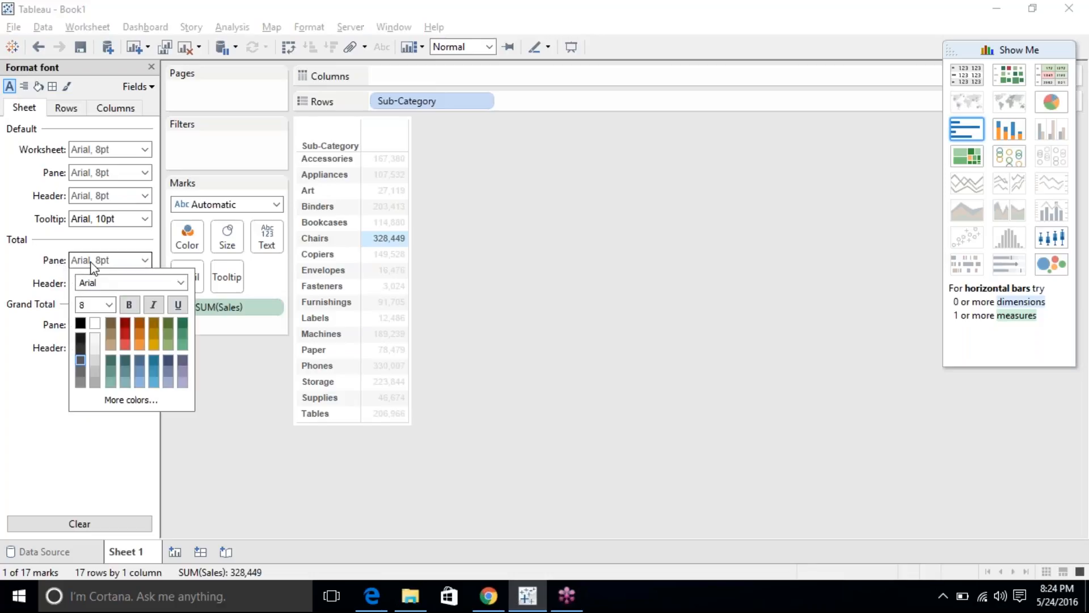
{"action": "left_click", "coordinate": [92, 285]}
{"action": "left_click", "coordinate": [118, 365]}
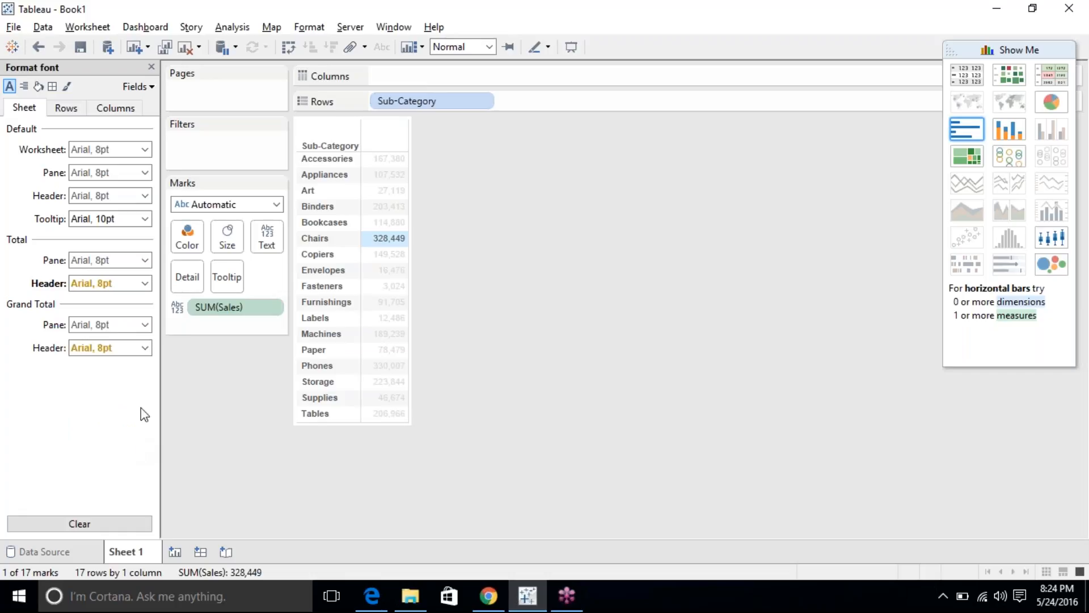
{"action": "left_click", "coordinate": [218, 29]}
{"action": "mouse_move", "coordinate": [334, 172]}
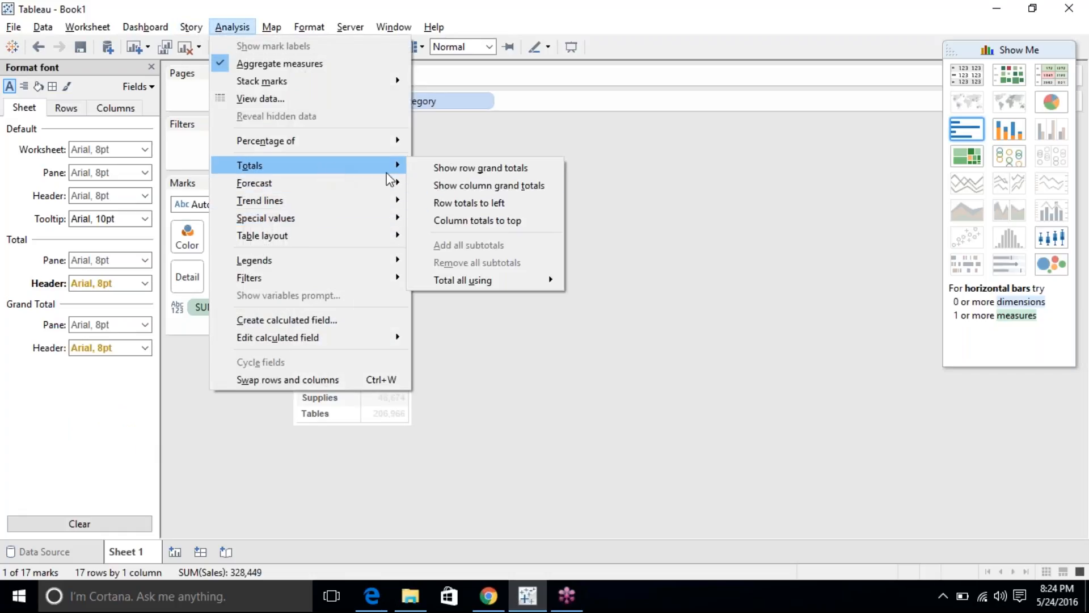
Add a Grand Total row (2,297,201) and reset the total header fonts to default.
{"action": "left_click", "coordinate": [485, 187]}
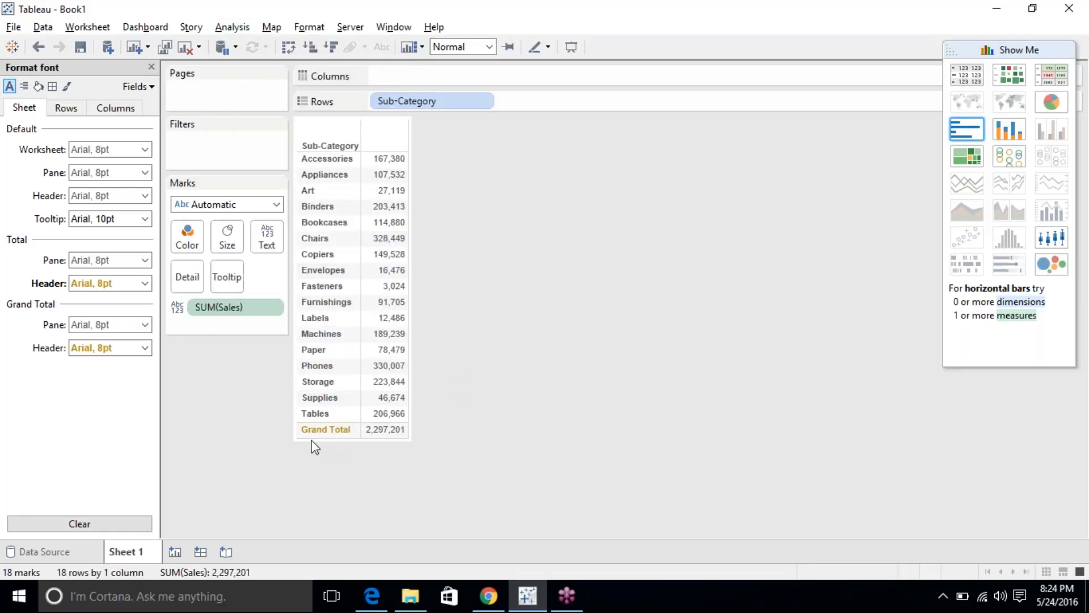
{"action": "left_click", "coordinate": [73, 289]}
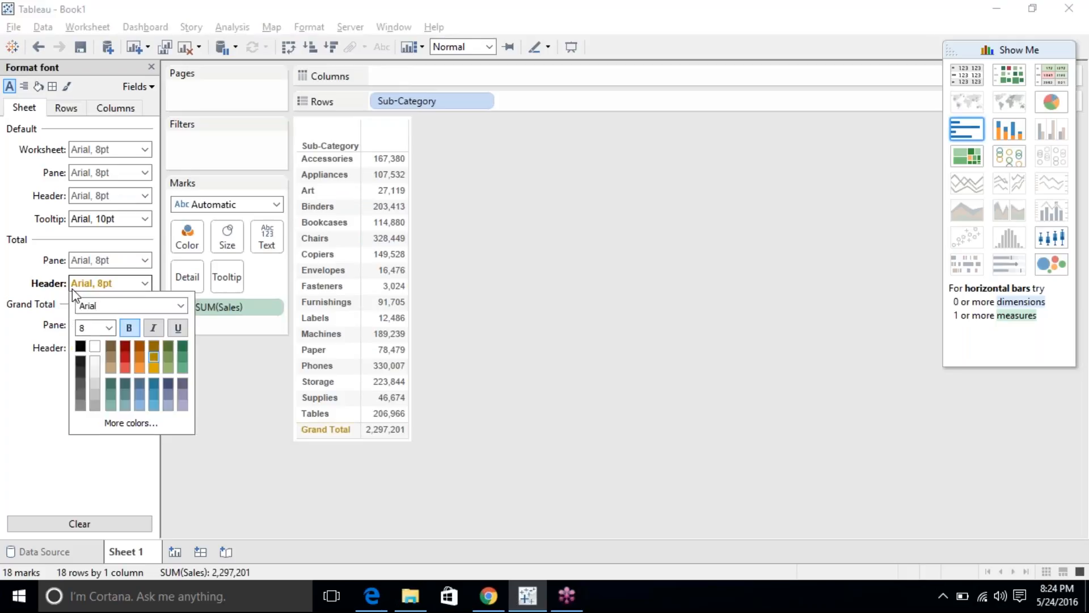
{"action": "left_click", "coordinate": [37, 440]}
{"action": "left_click", "coordinate": [107, 528]}
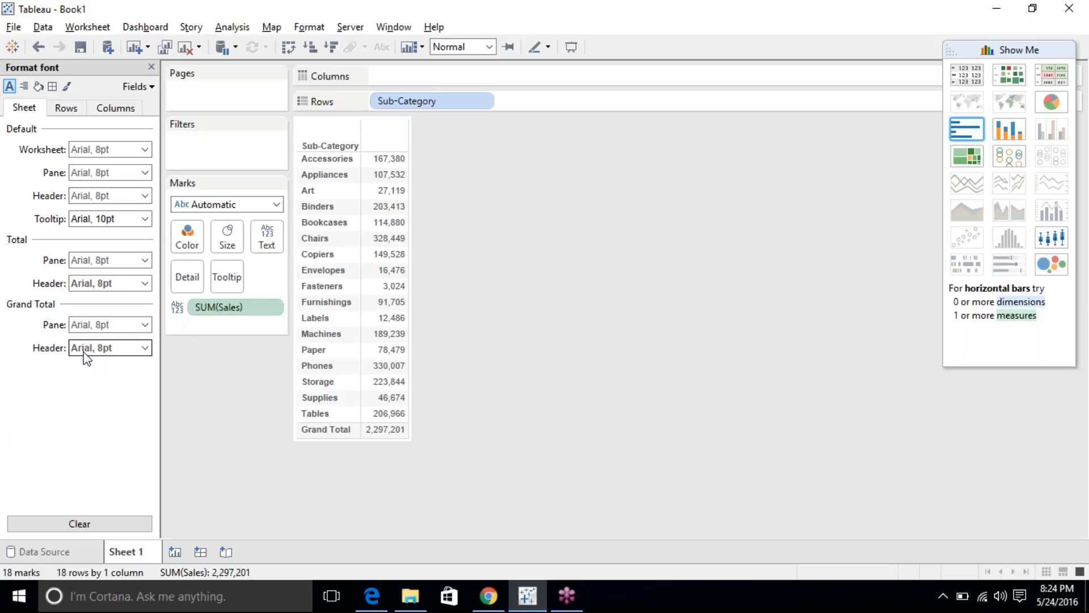
Try Bodoni MT, then Bookman Old Style on the row headers, then clear back to Arial 8pt.
{"action": "left_click", "coordinate": [66, 110]}
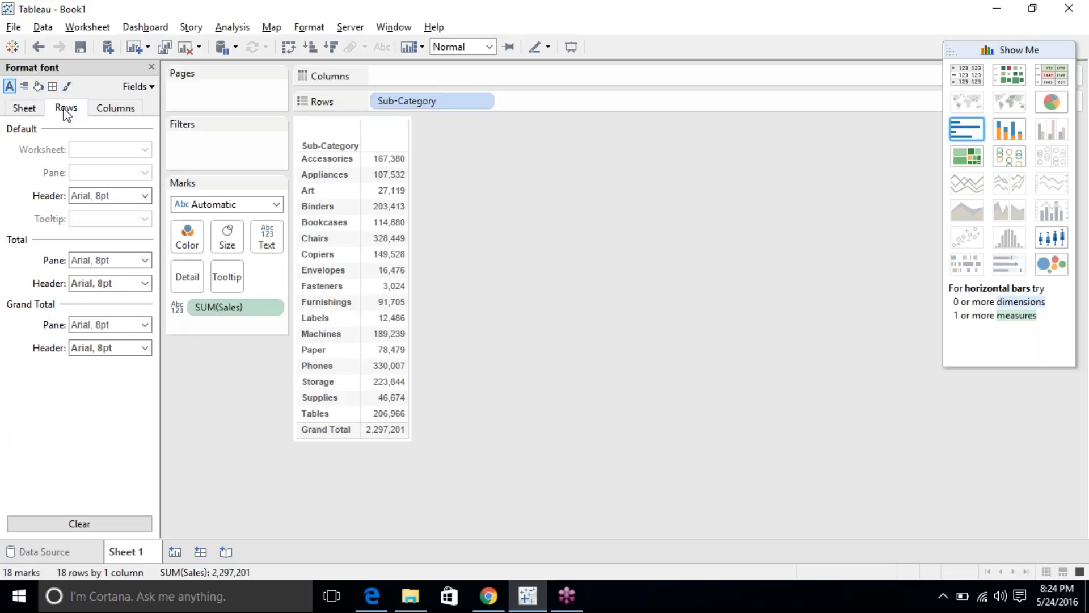
{"action": "left_click", "coordinate": [105, 196]}
{"action": "left_click", "coordinate": [105, 196]}
{"action": "left_click", "coordinate": [105, 196]}
{"action": "left_click", "coordinate": [104, 218]}
{"action": "left_click", "coordinate": [180, 218]}
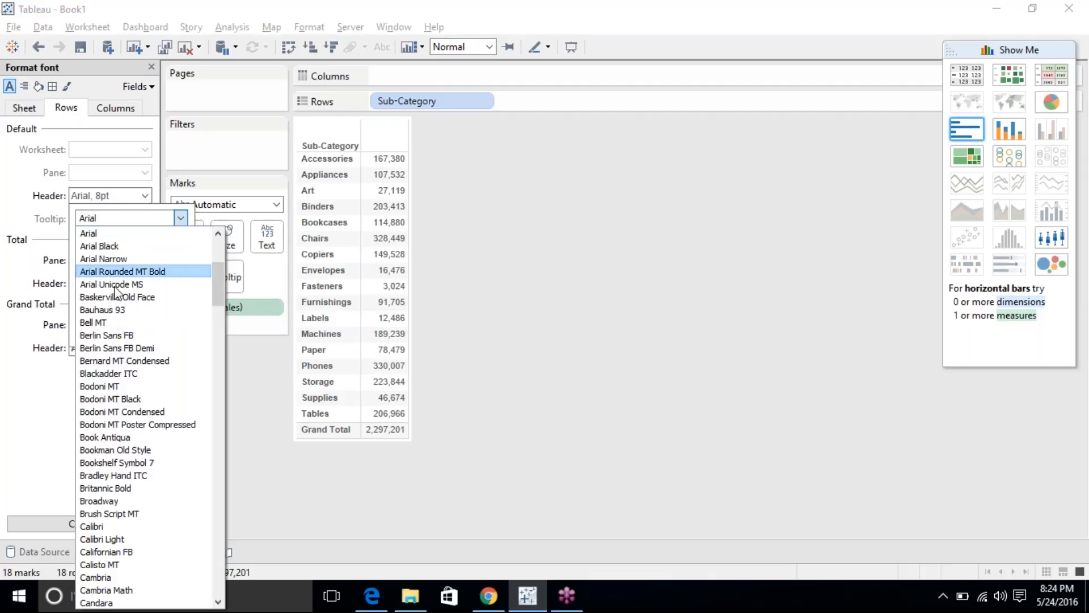
{"action": "left_click", "coordinate": [136, 383]}
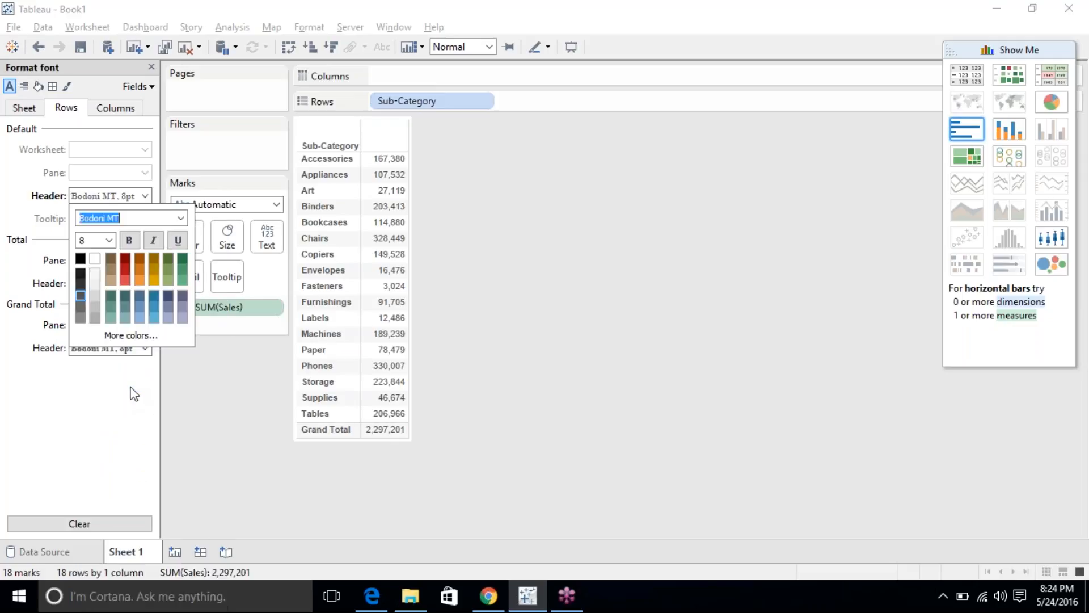
{"action": "left_click", "coordinate": [180, 218]}
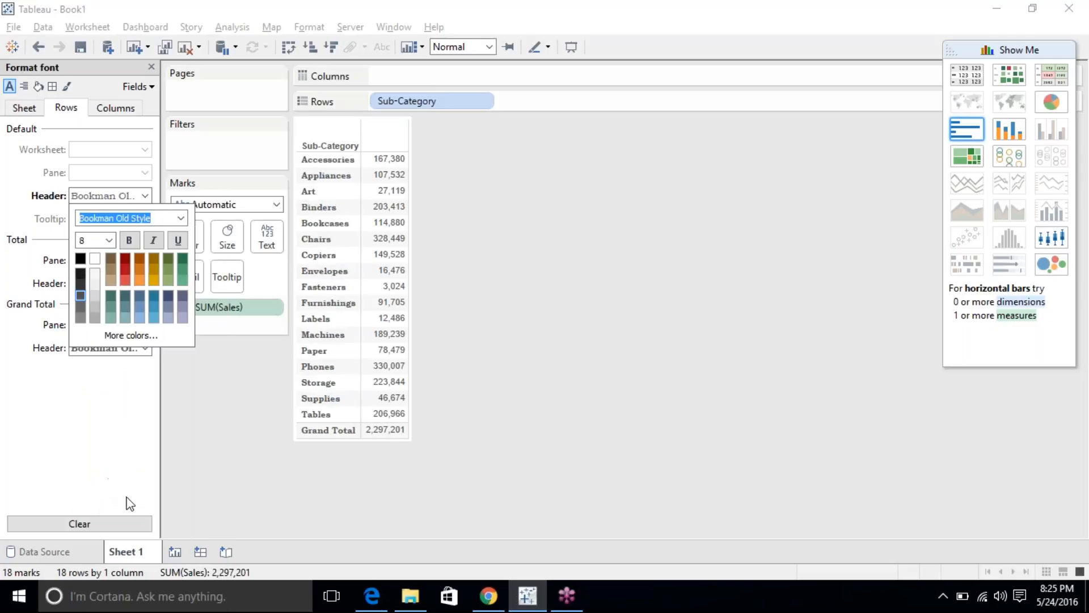
{"action": "left_click", "coordinate": [112, 431]}
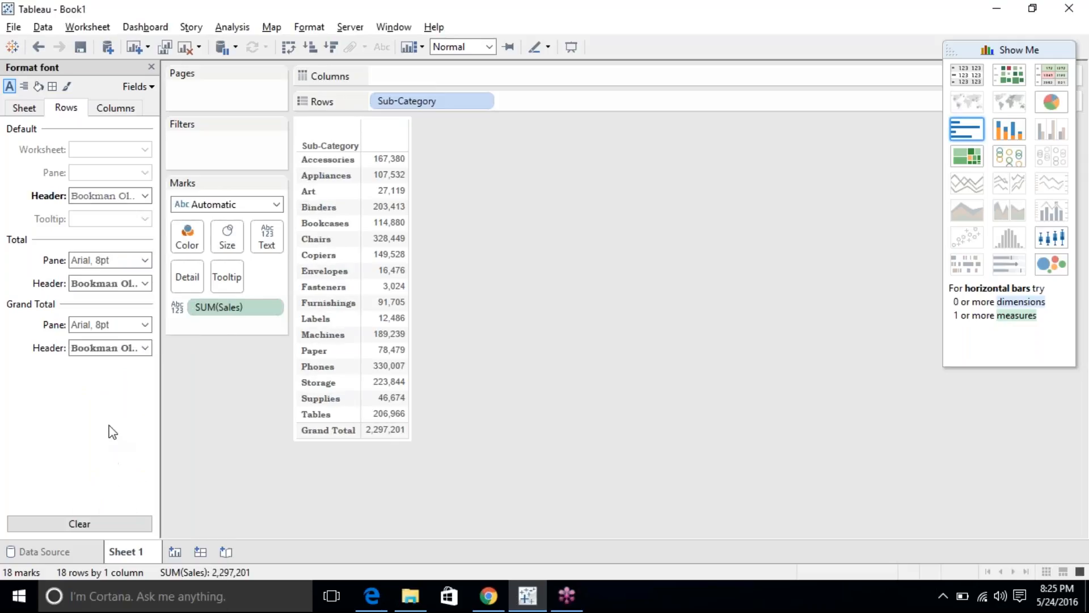
{"action": "left_click", "coordinate": [71, 523]}
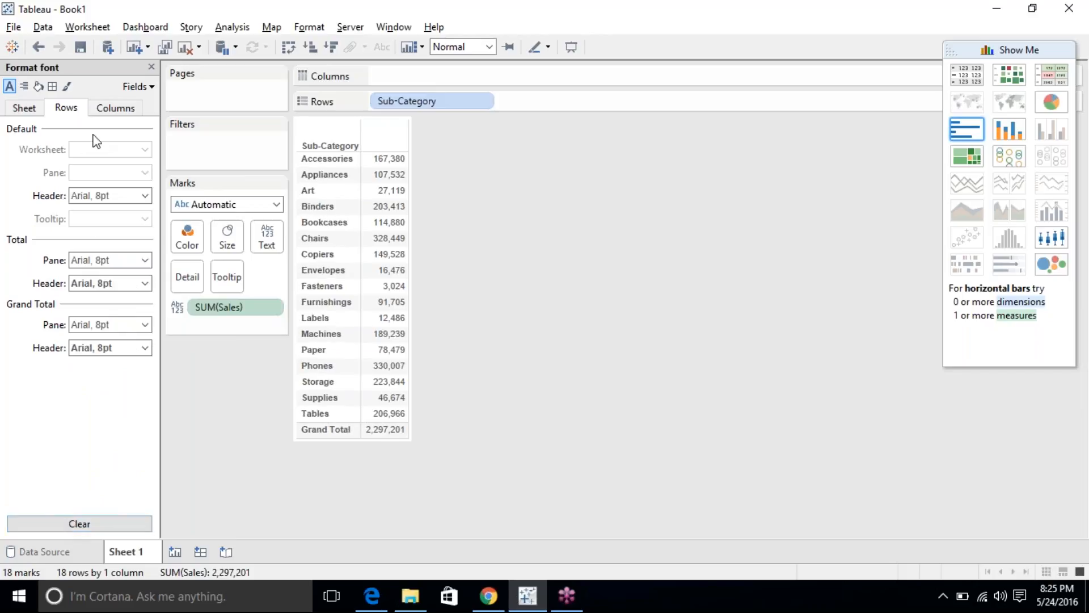
Check the Total Pane and Total Header font settings without changing them.
{"action": "left_click", "coordinate": [89, 267]}
{"action": "left_click", "coordinate": [89, 266]}
{"action": "left_click", "coordinate": [78, 290]}
{"action": "left_click", "coordinate": [77, 289]}
On the Columns tab, try orange and green, then settle on olive for the Sub-Category header text.
{"action": "left_click", "coordinate": [119, 112]}
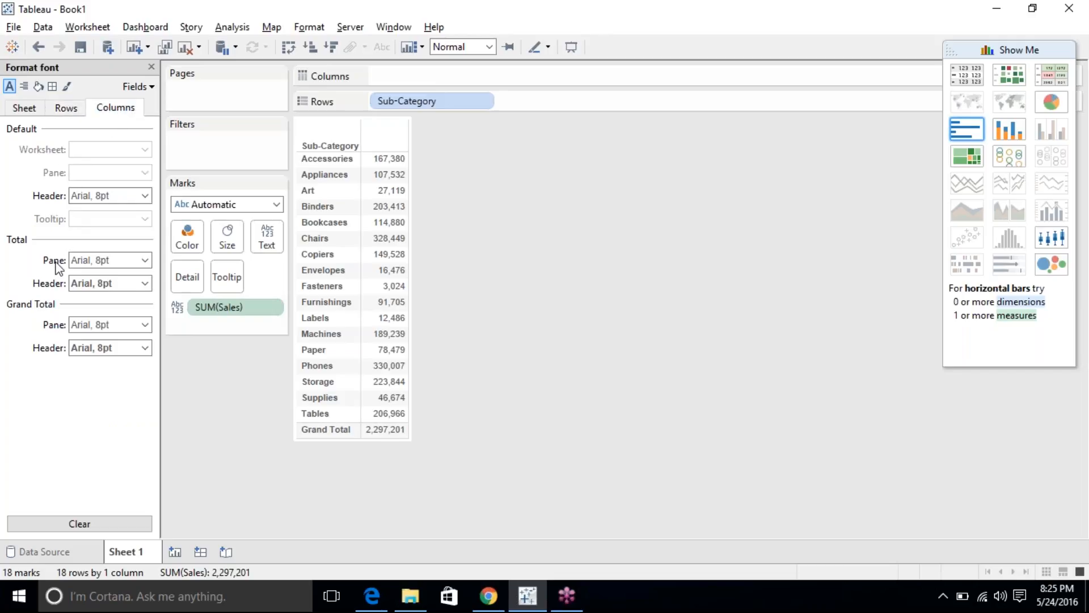
{"action": "left_click", "coordinate": [105, 195]}
{"action": "left_click", "coordinate": [141, 278]}
{"action": "left_click", "coordinate": [182, 269]}
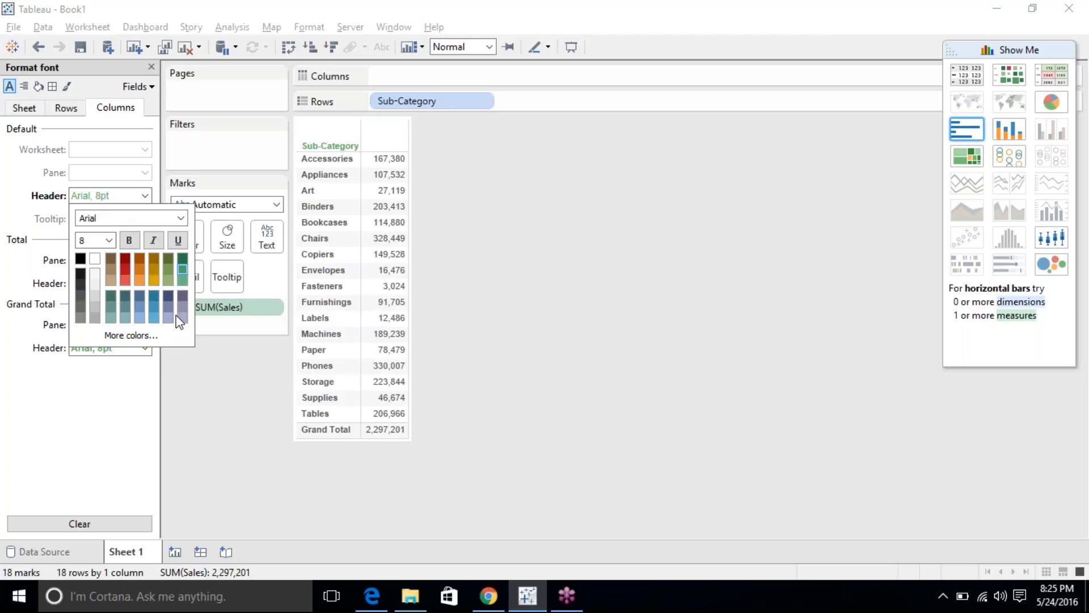
{"action": "left_click", "coordinate": [139, 272]}
{"action": "left_click", "coordinate": [168, 262]}
{"action": "left_click", "coordinate": [44, 379]}
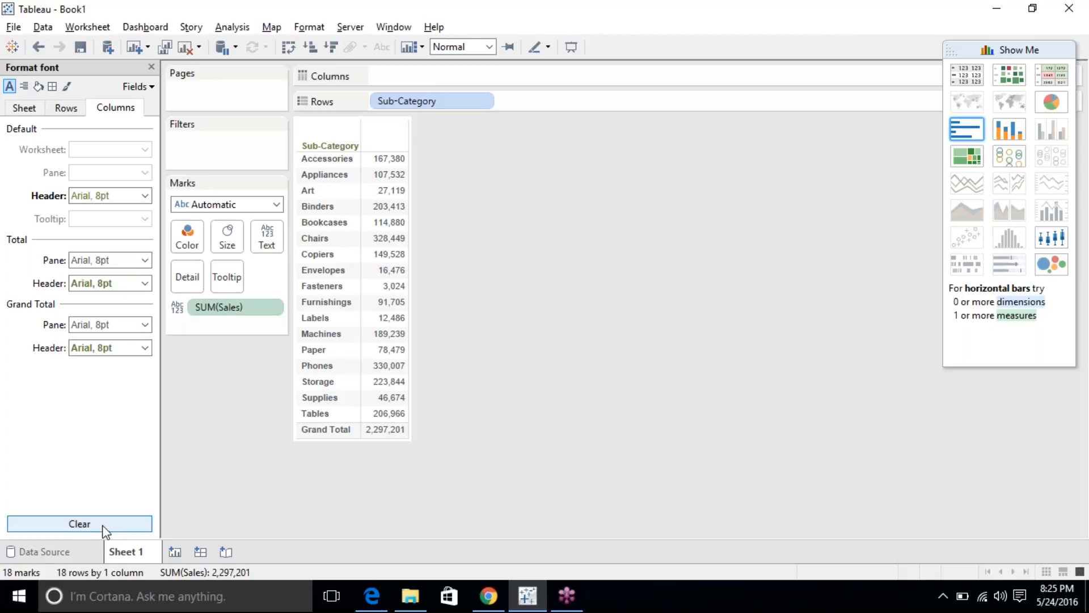
Try red then light blue Total Pane text, then clear all column font colours to default.
{"action": "left_click", "coordinate": [107, 260]}
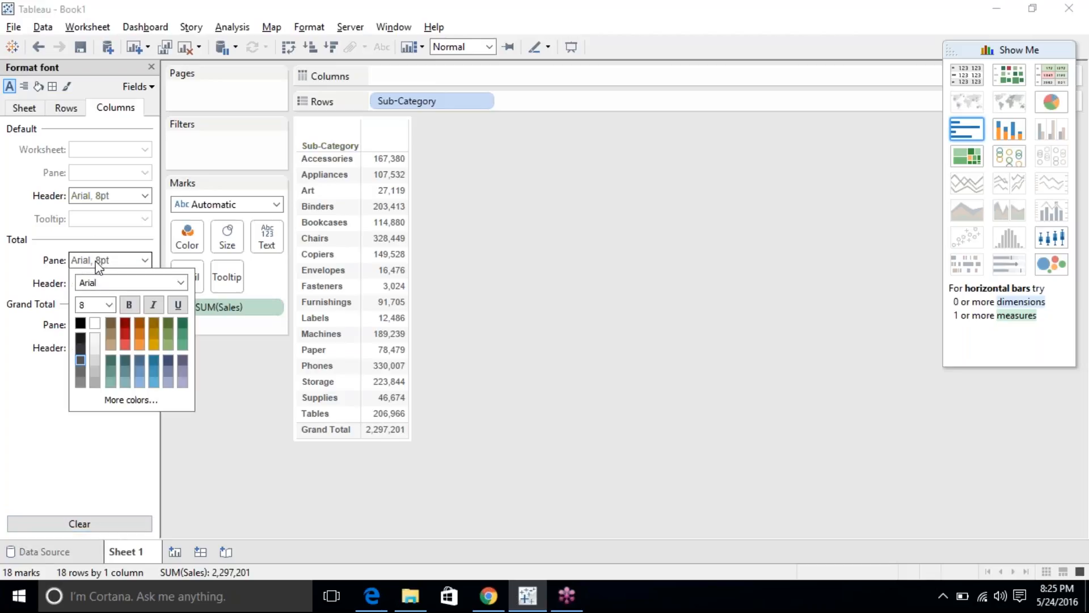
{"action": "left_click", "coordinate": [127, 336]}
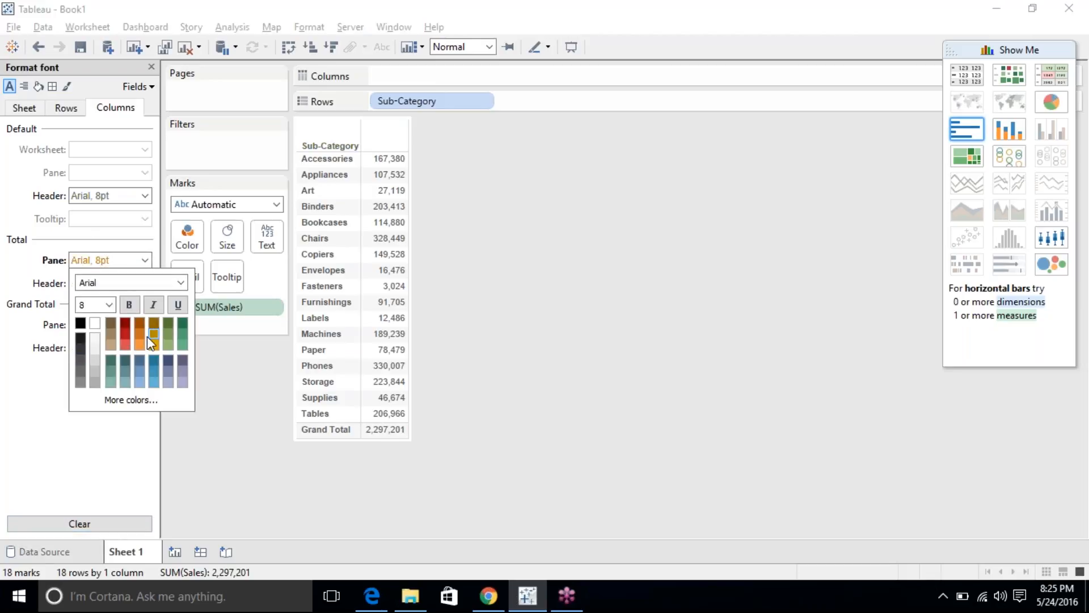
{"action": "left_click", "coordinate": [139, 382]}
{"action": "left_click", "coordinate": [81, 440]}
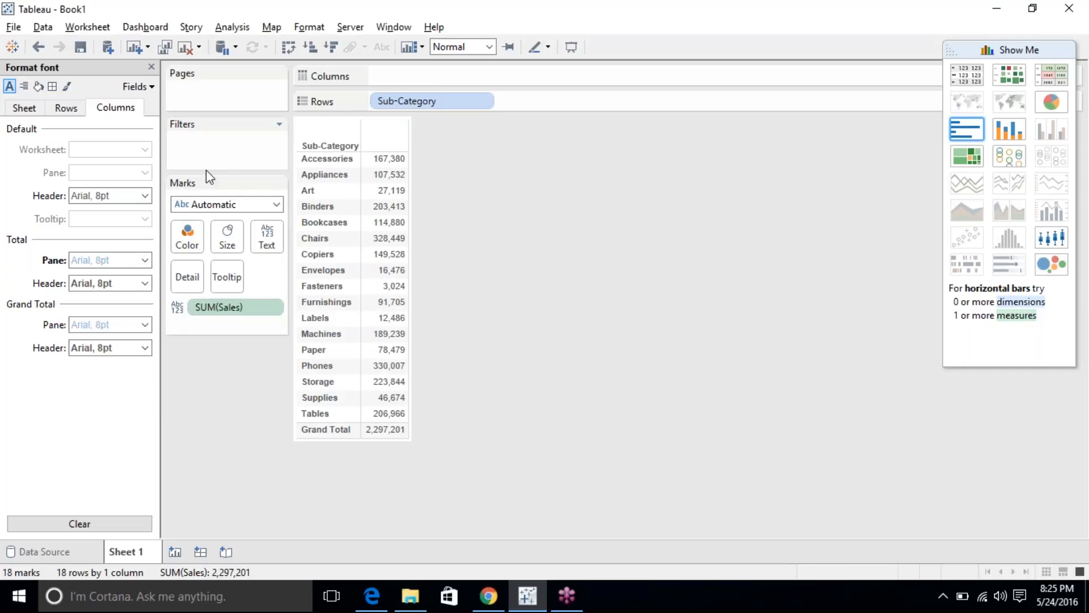
{"action": "left_click", "coordinate": [82, 523]}
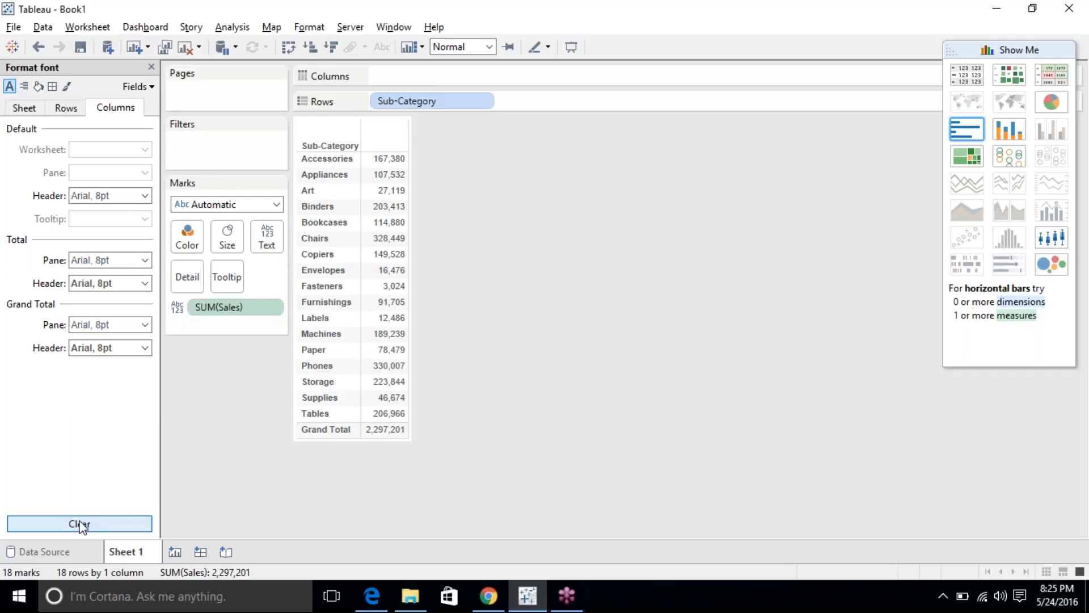
{"action": "left_click", "coordinate": [82, 284]}
{"action": "left_click", "coordinate": [83, 285]}
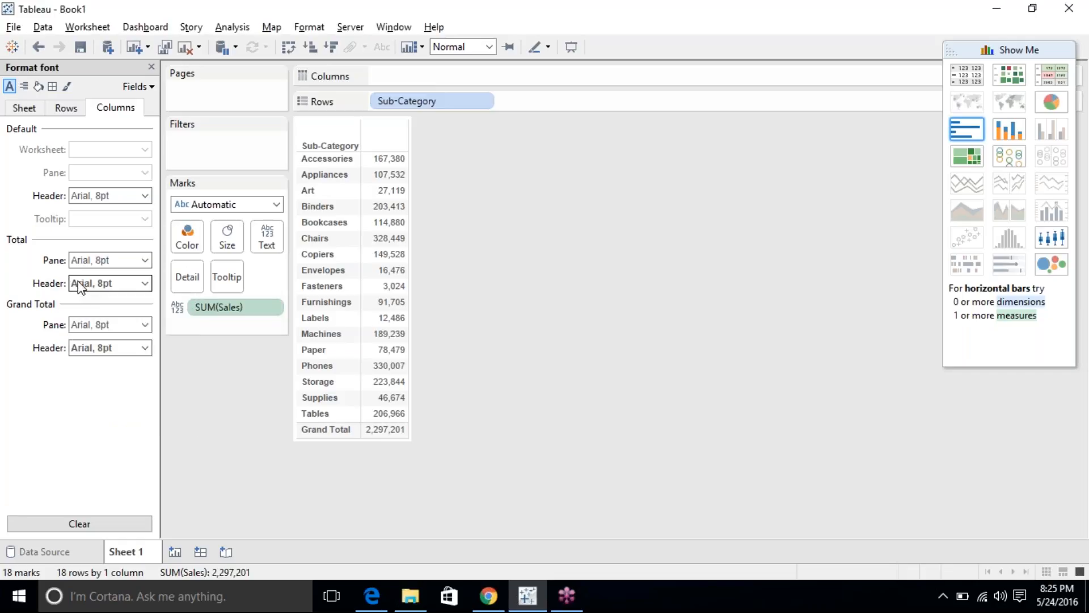
{"action": "left_click", "coordinate": [18, 100]}
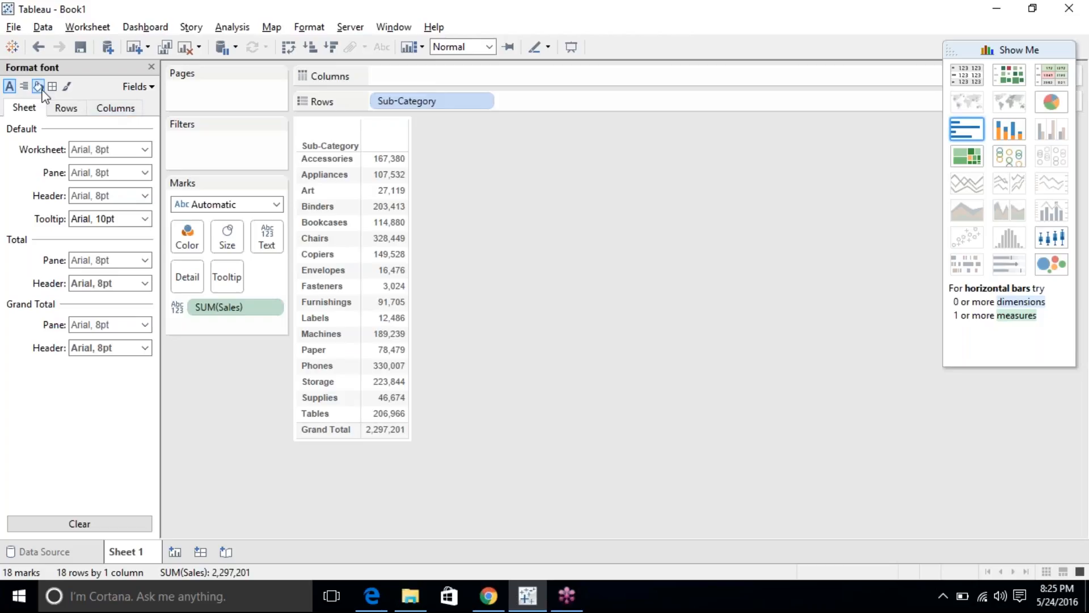
{"action": "left_click", "coordinate": [23, 90]}
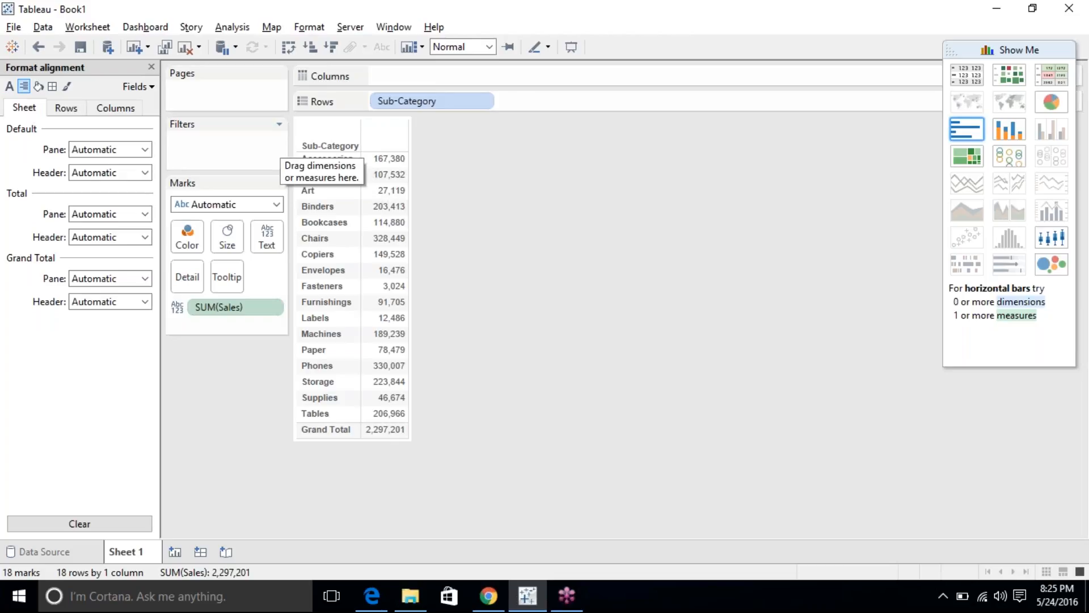
Try Left, Center, Right and rotated sales values, then reset alignment to Automatic and clear.
{"action": "left_click", "coordinate": [142, 149]}
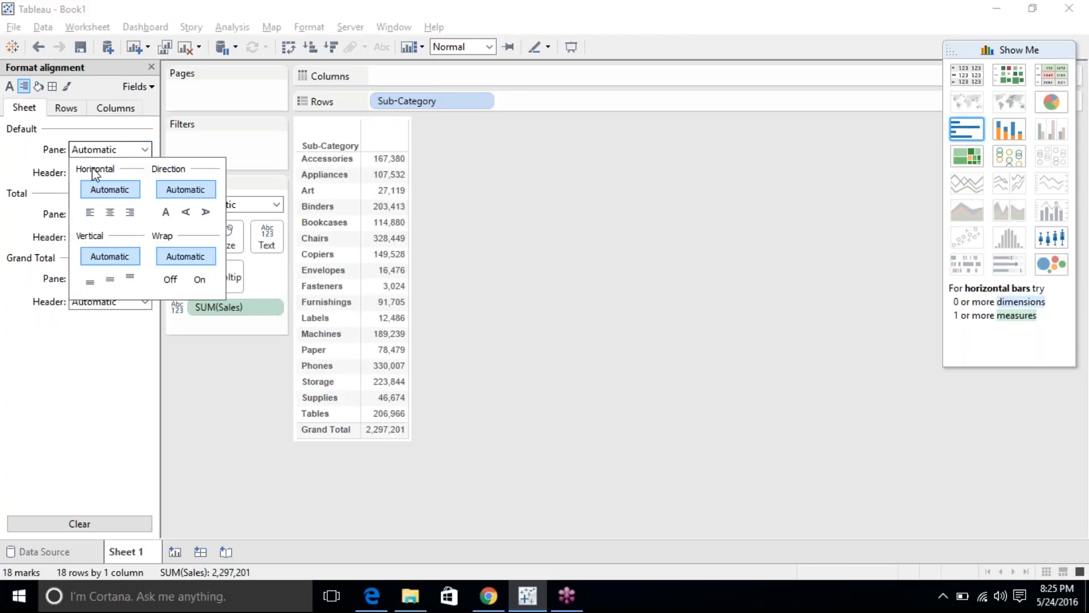
{"action": "left_click", "coordinate": [91, 213]}
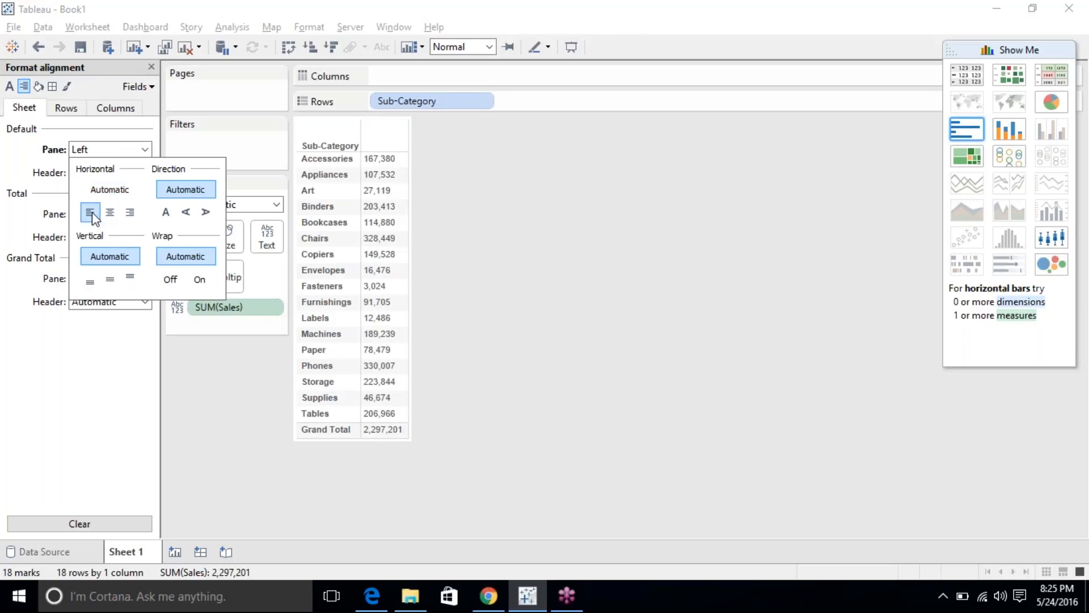
{"action": "left_click", "coordinate": [113, 213]}
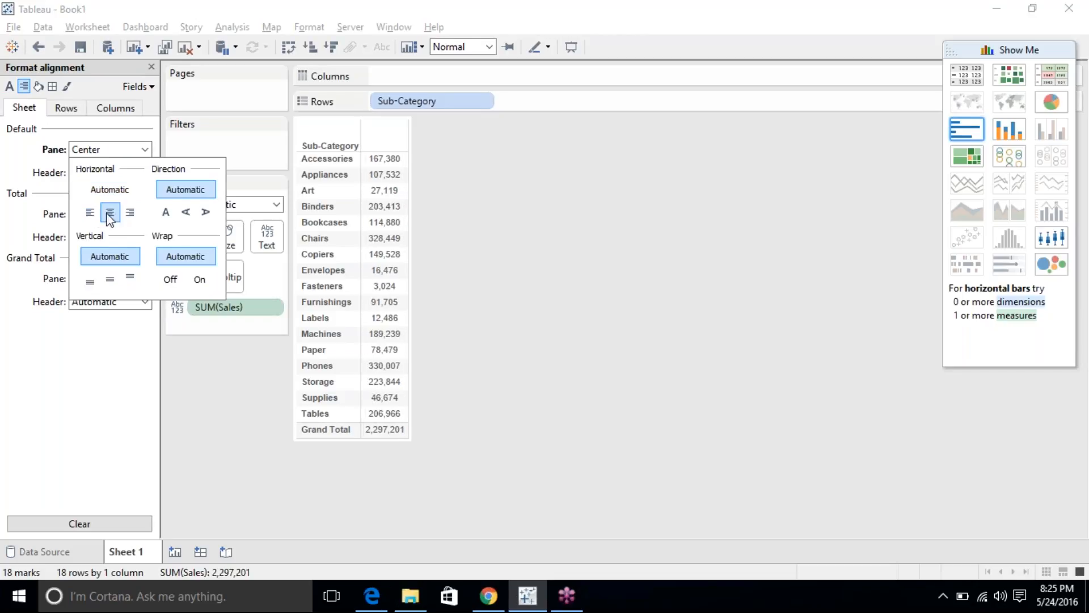
{"action": "left_click", "coordinate": [128, 215]}
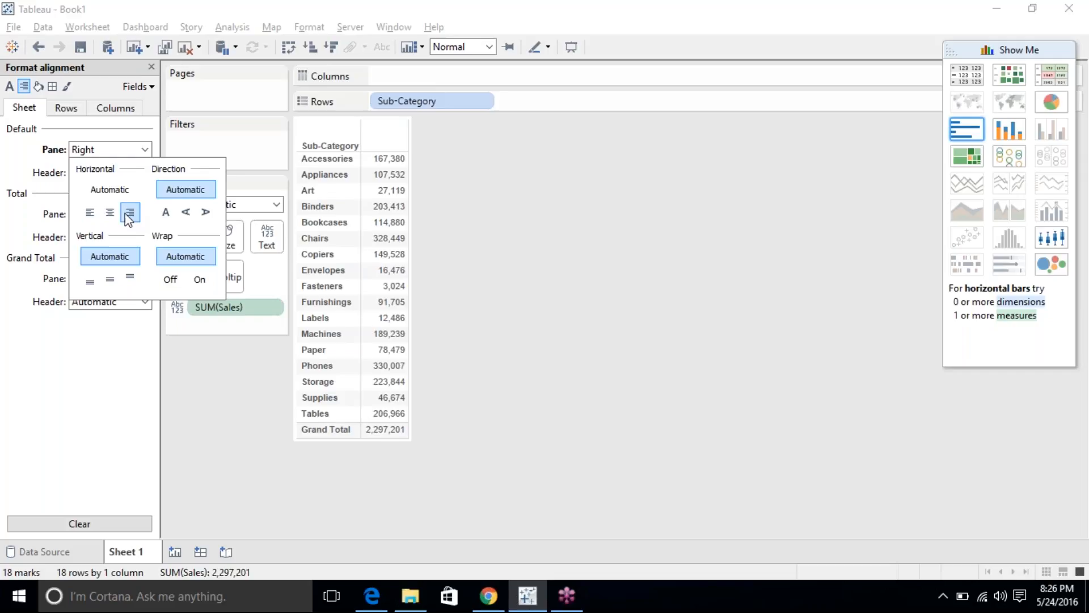
{"action": "left_click", "coordinate": [187, 213]}
{"action": "left_click", "coordinate": [207, 213]}
{"action": "left_click", "coordinate": [185, 190]}
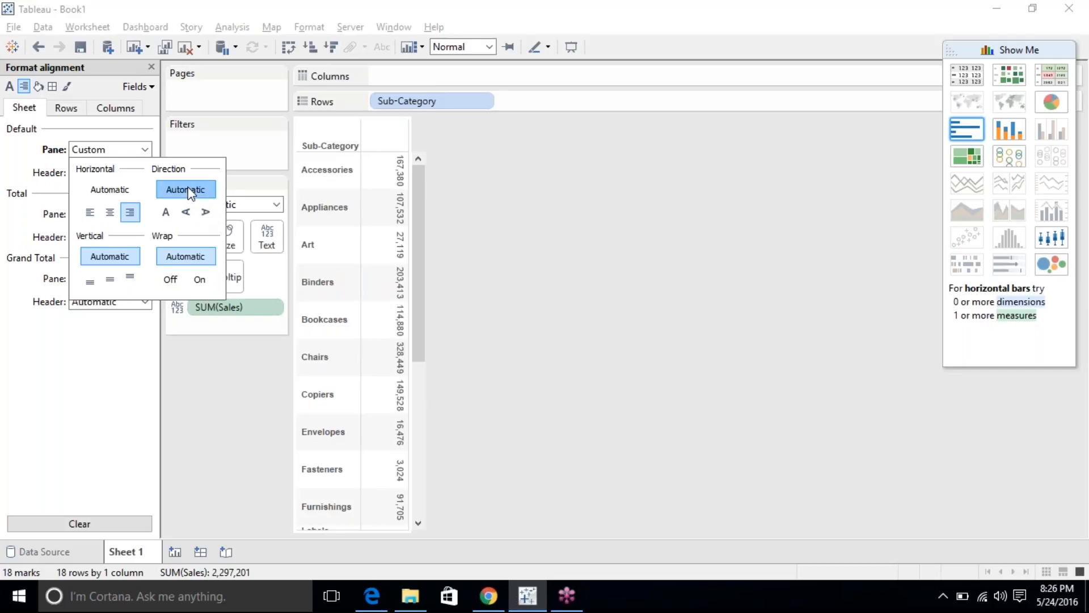
{"action": "left_click", "coordinate": [108, 189]}
{"action": "left_click", "coordinate": [50, 394]}
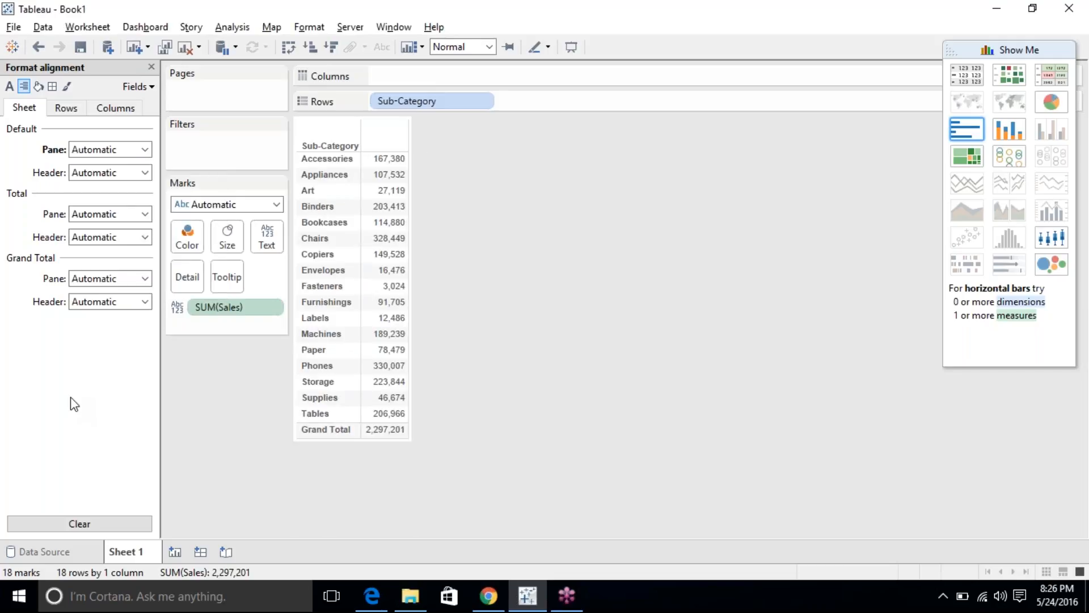
{"action": "left_click", "coordinate": [71, 523]}
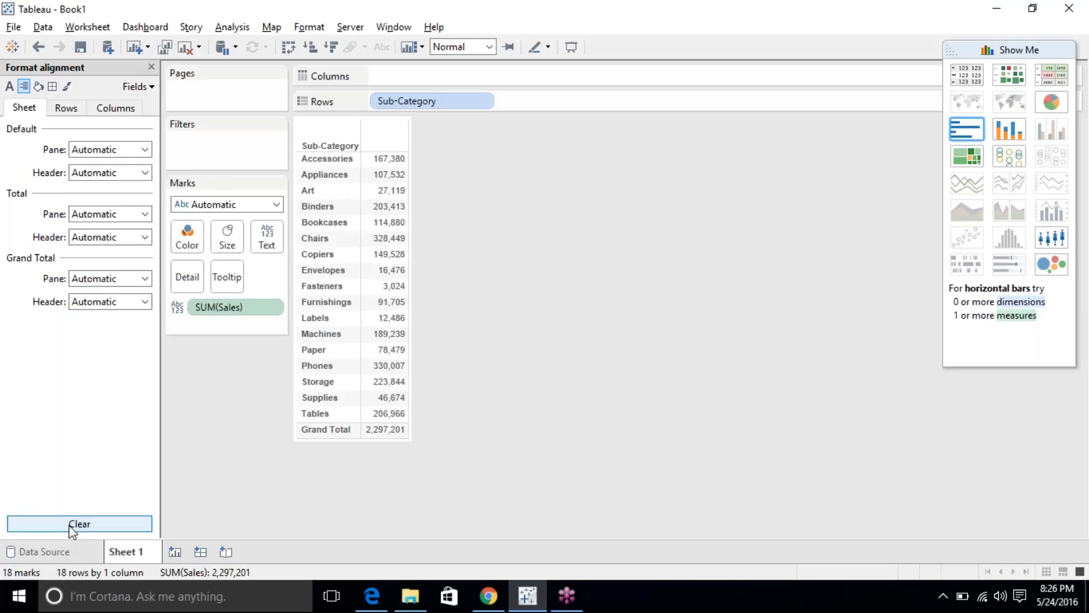
Review the Default and Total Pane alignment and the Rows and Columns alignment settings unchanged.
{"action": "left_click", "coordinate": [93, 152]}
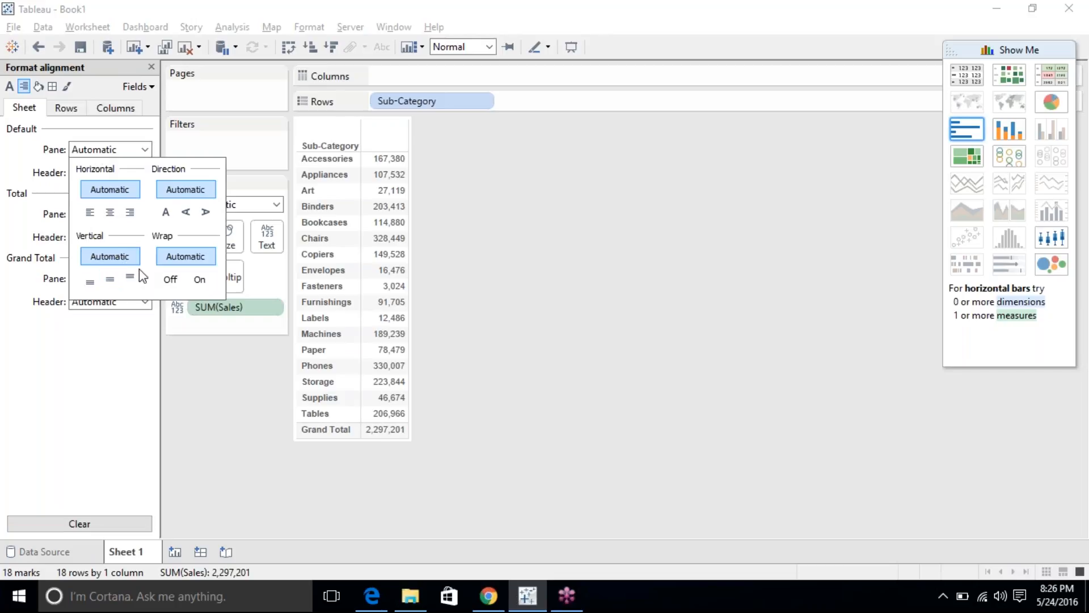
{"action": "left_click", "coordinate": [42, 336]}
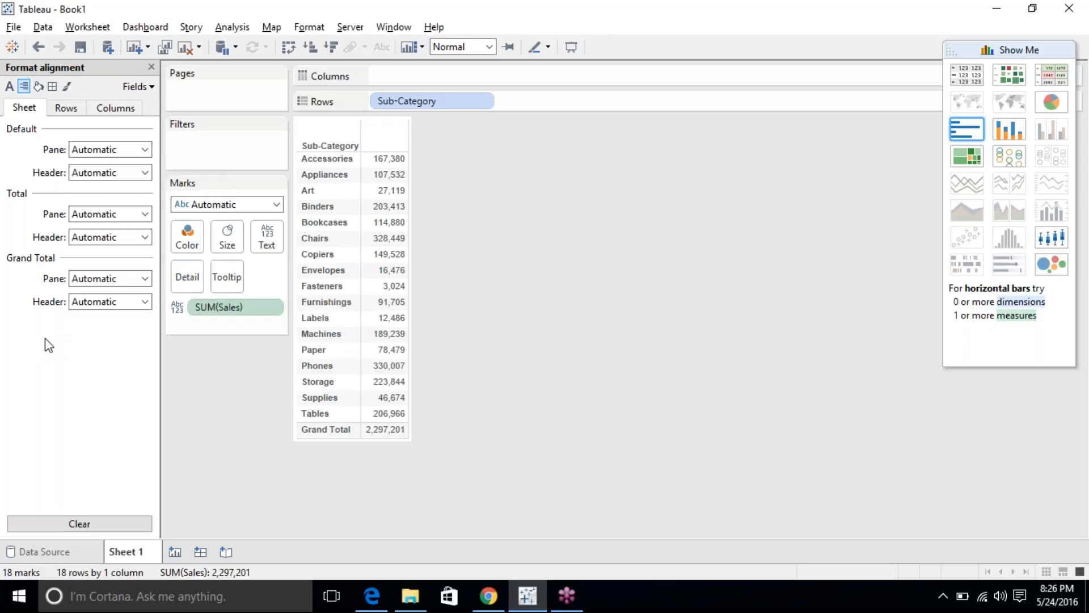
{"action": "left_click", "coordinate": [86, 220]}
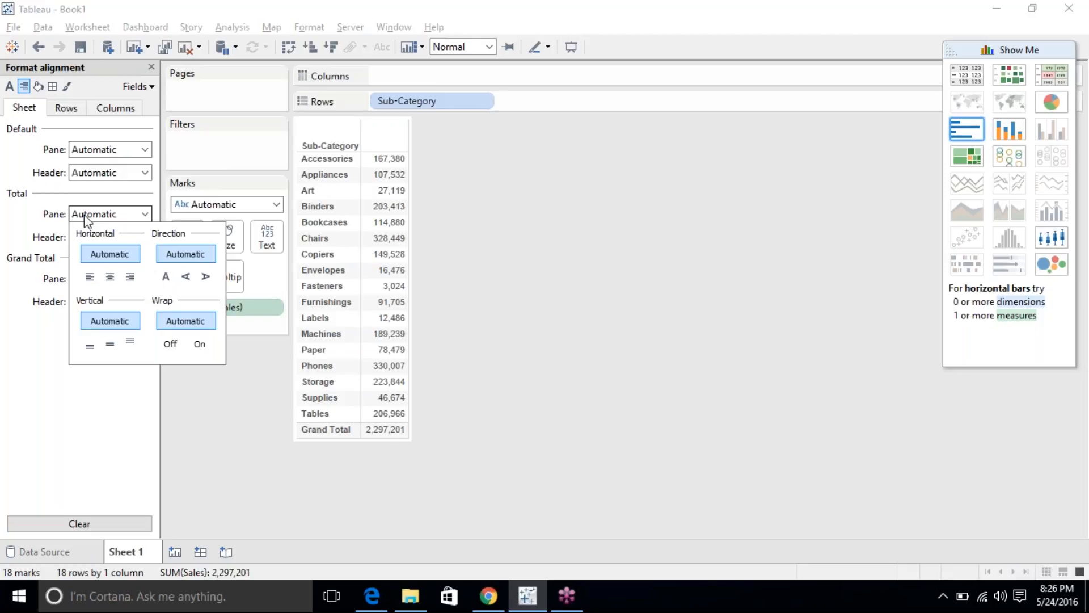
{"action": "left_click", "coordinate": [8, 272]}
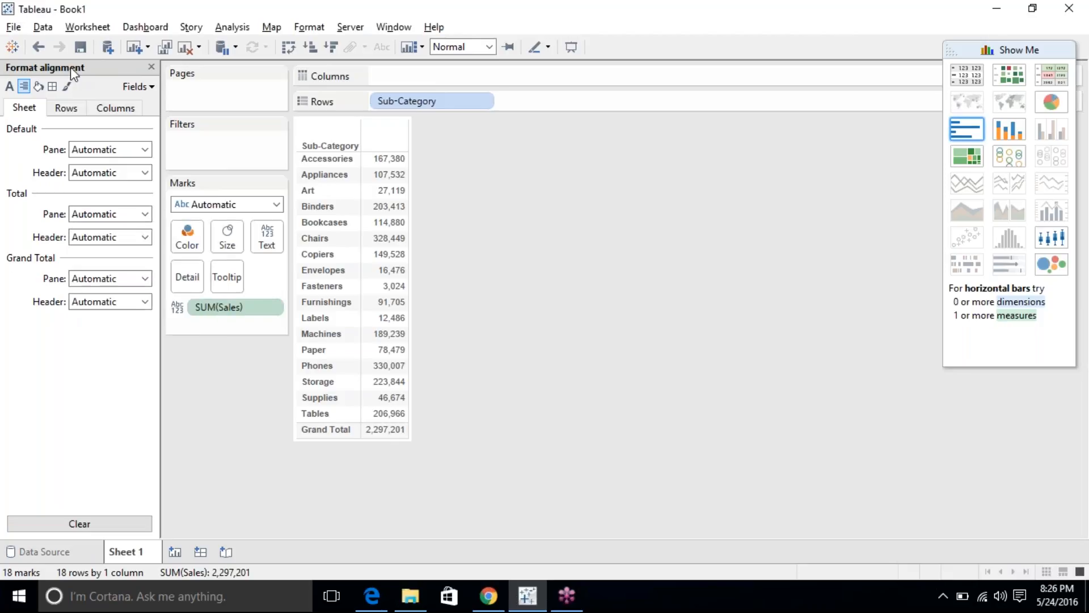
{"action": "left_click", "coordinate": [66, 110]}
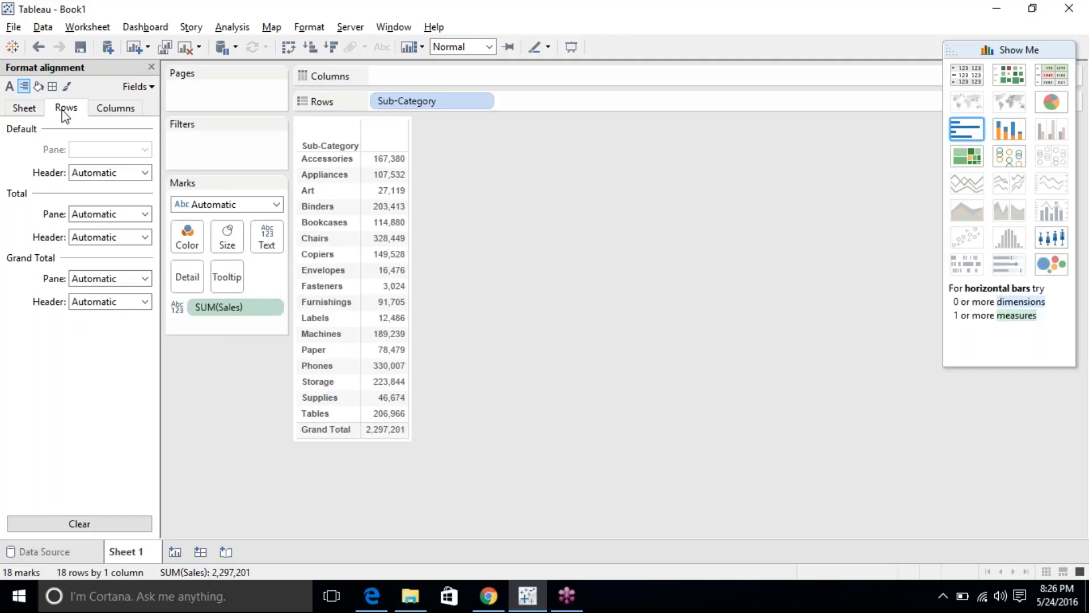
{"action": "left_click", "coordinate": [116, 108]}
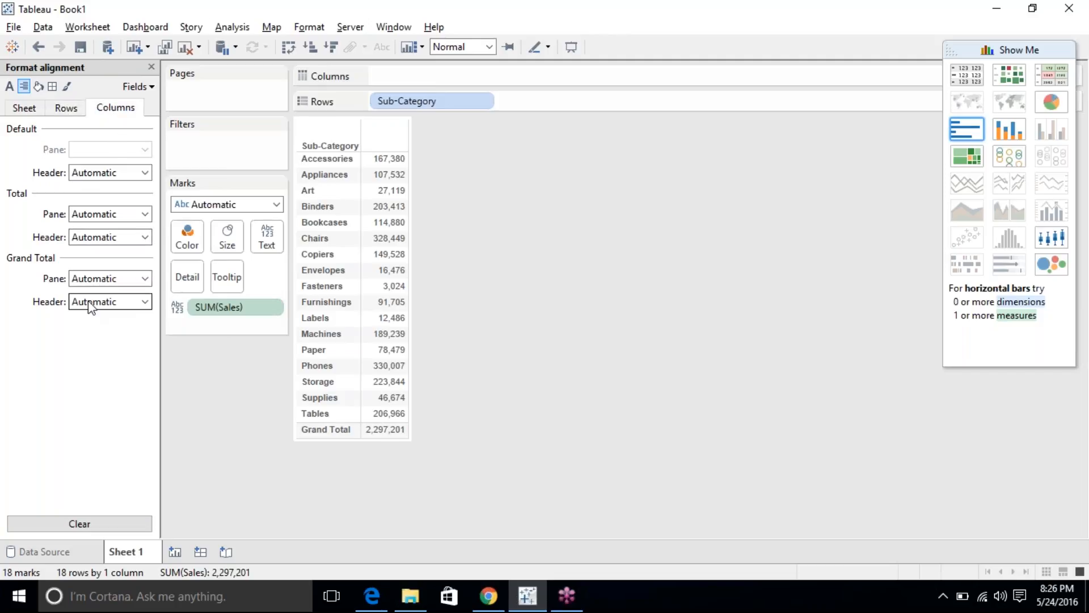
{"action": "left_click", "coordinate": [38, 87]}
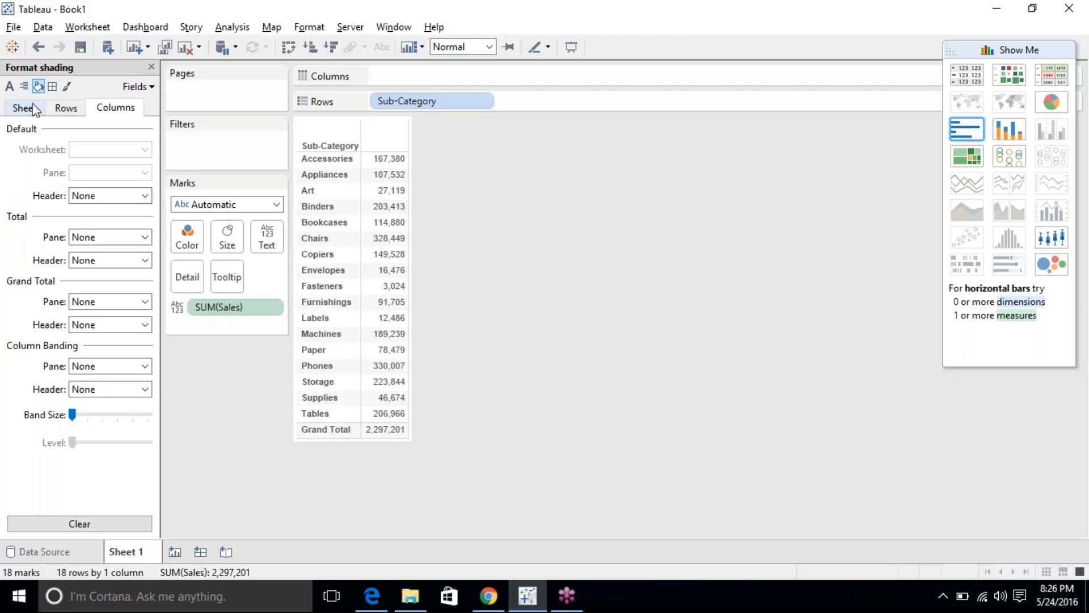
{"action": "left_click", "coordinate": [24, 108]}
{"action": "left_click", "coordinate": [112, 150]}
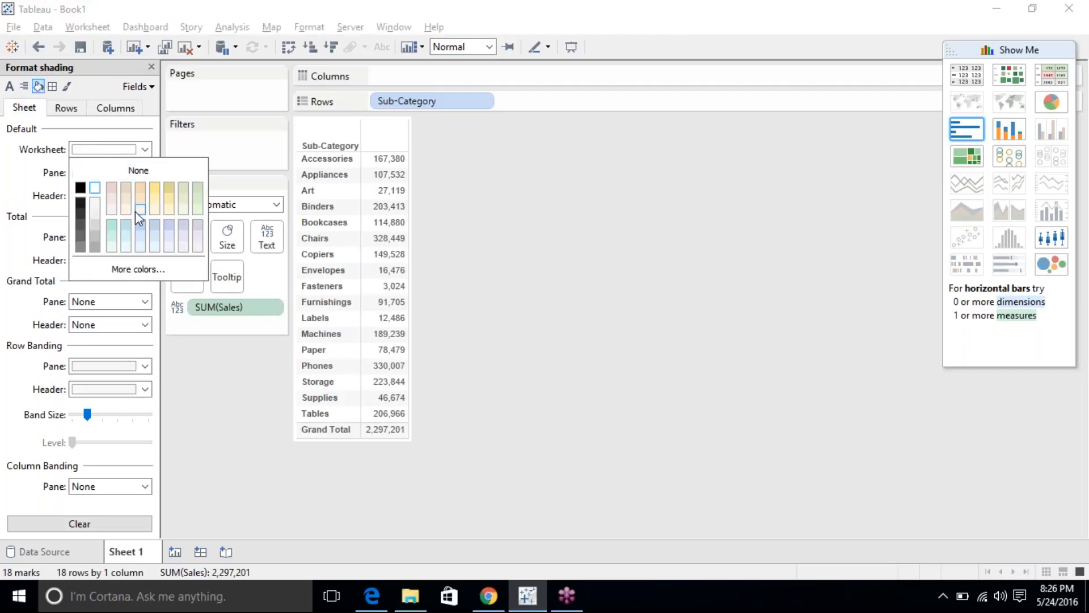
{"action": "left_click", "coordinate": [113, 191]}
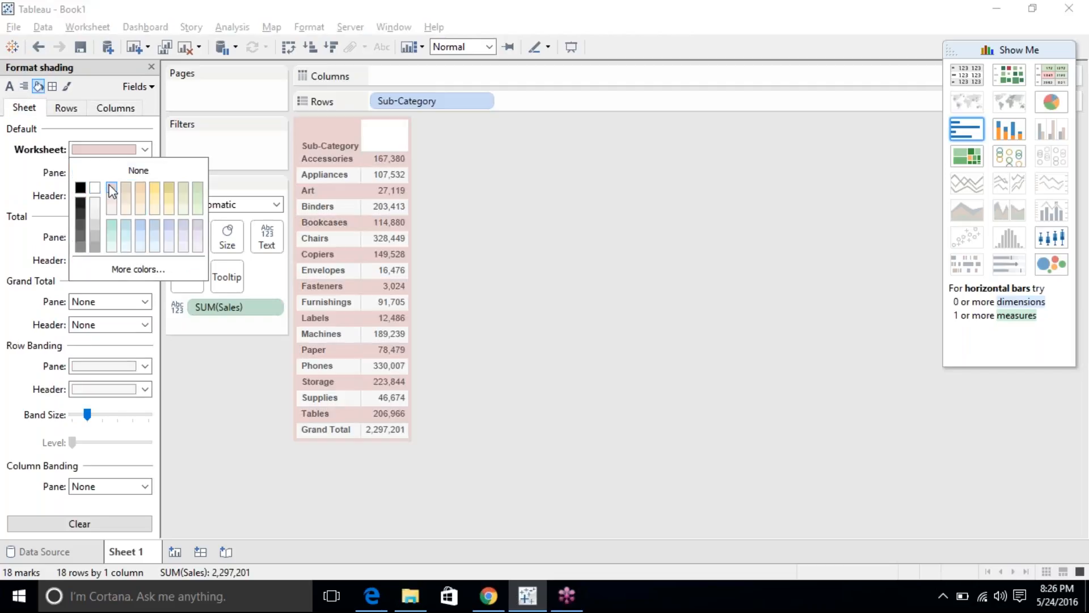
{"action": "left_click", "coordinate": [168, 198]}
{"action": "left_click", "coordinate": [185, 229]}
{"action": "left_click", "coordinate": [198, 234]}
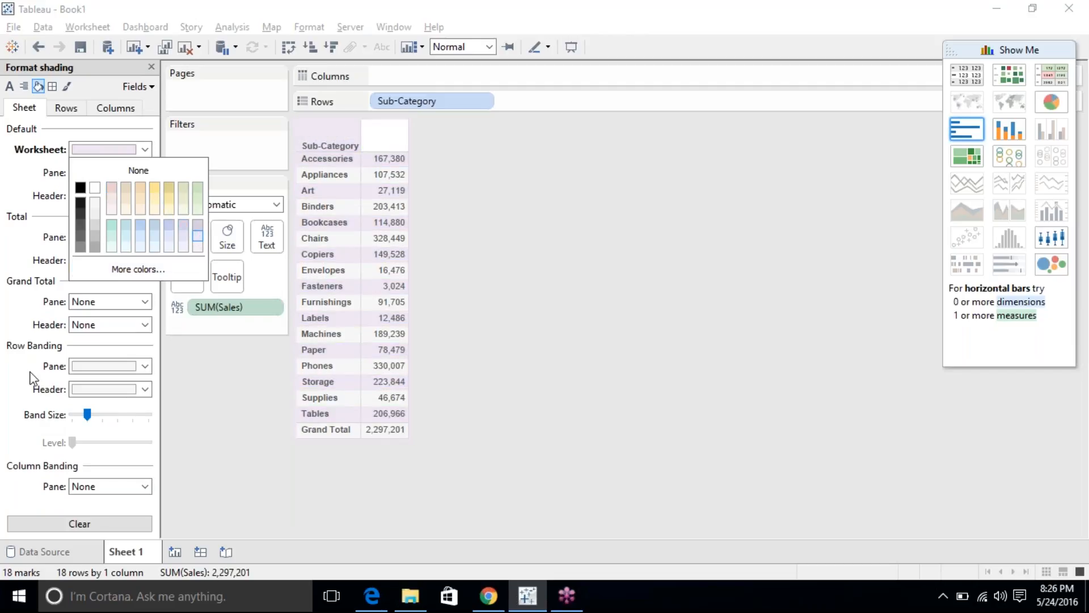
{"action": "left_click", "coordinate": [30, 397]}
{"action": "left_click", "coordinate": [59, 527]}
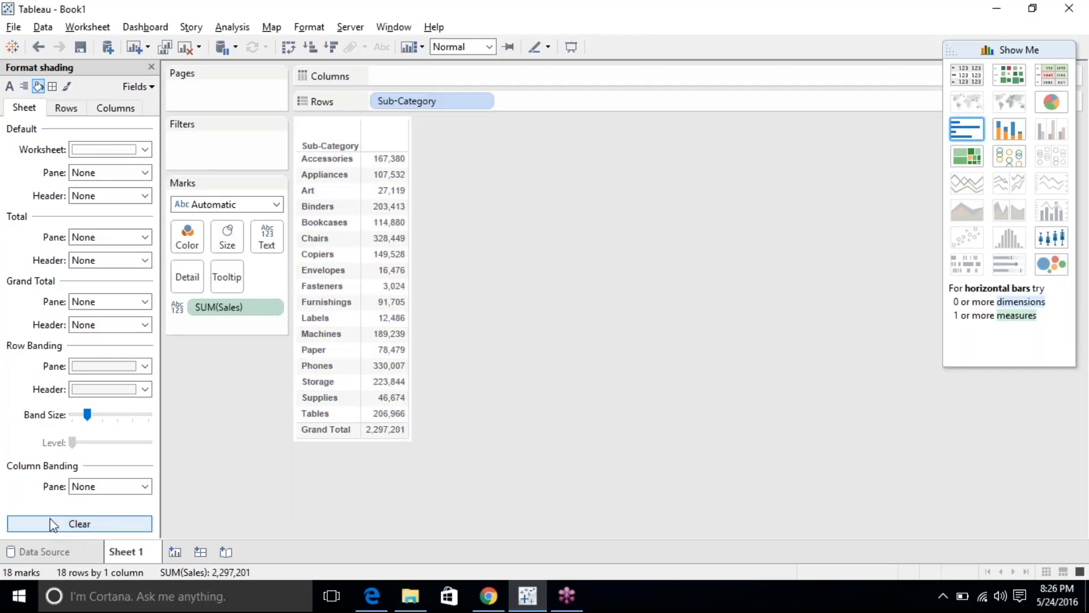
{"action": "left_click", "coordinate": [94, 173]}
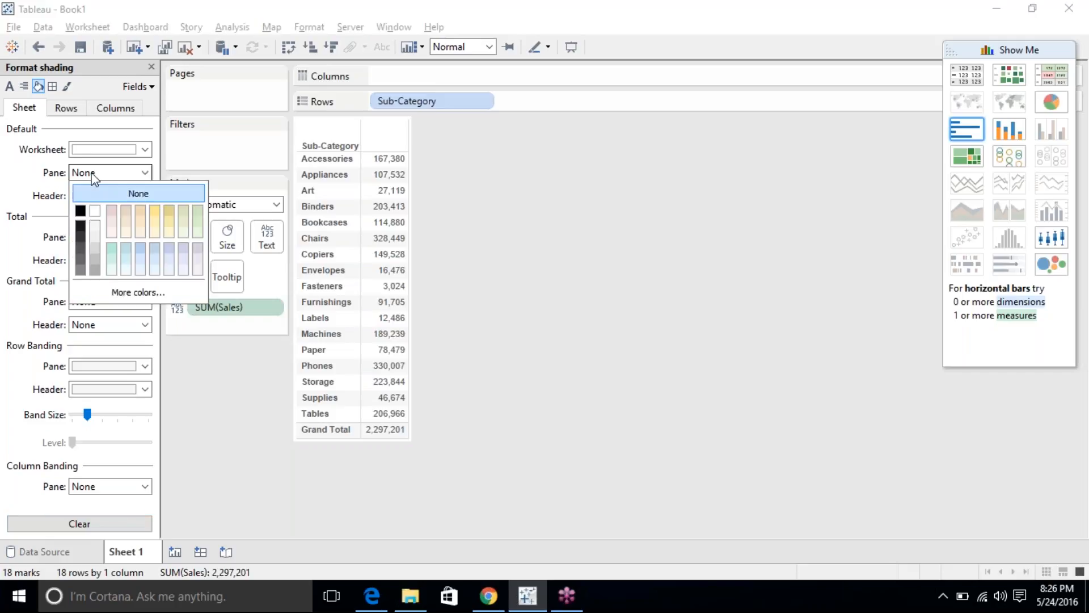
{"action": "left_click", "coordinate": [80, 210]}
{"action": "left_click", "coordinate": [125, 233]}
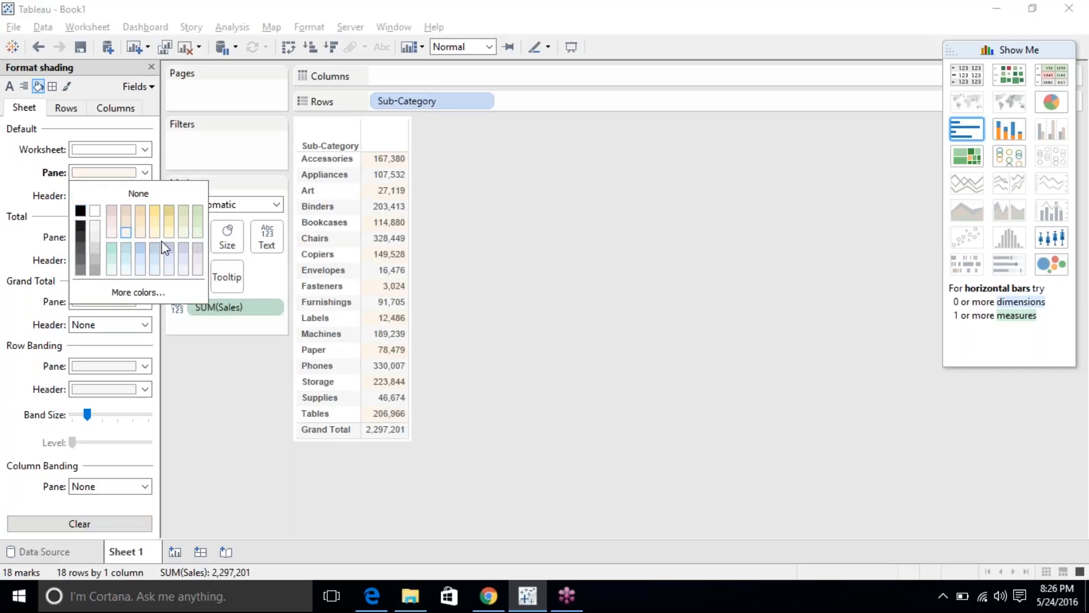
{"action": "left_click", "coordinate": [33, 523]}
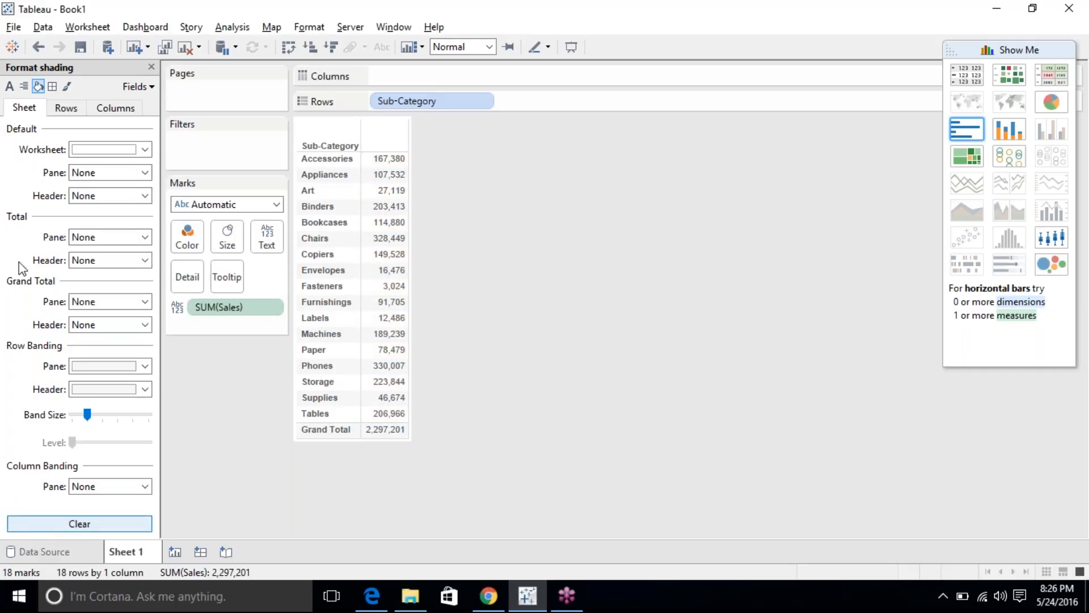
{"action": "left_click", "coordinate": [99, 199]}
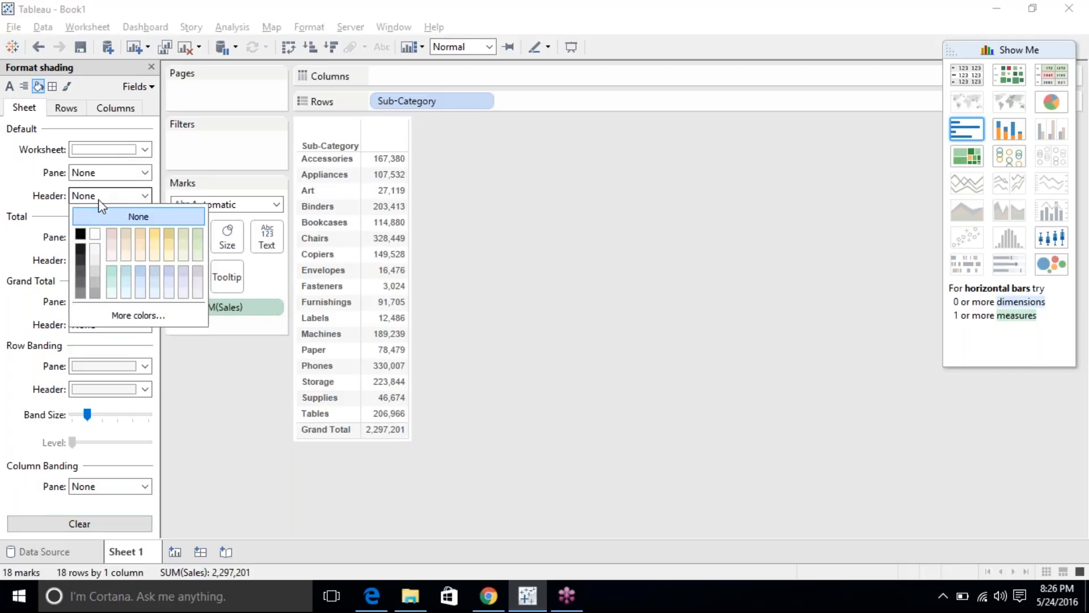
{"action": "left_click", "coordinate": [80, 234]}
{"action": "left_click", "coordinate": [19, 524]}
{"action": "left_click", "coordinate": [99, 236]}
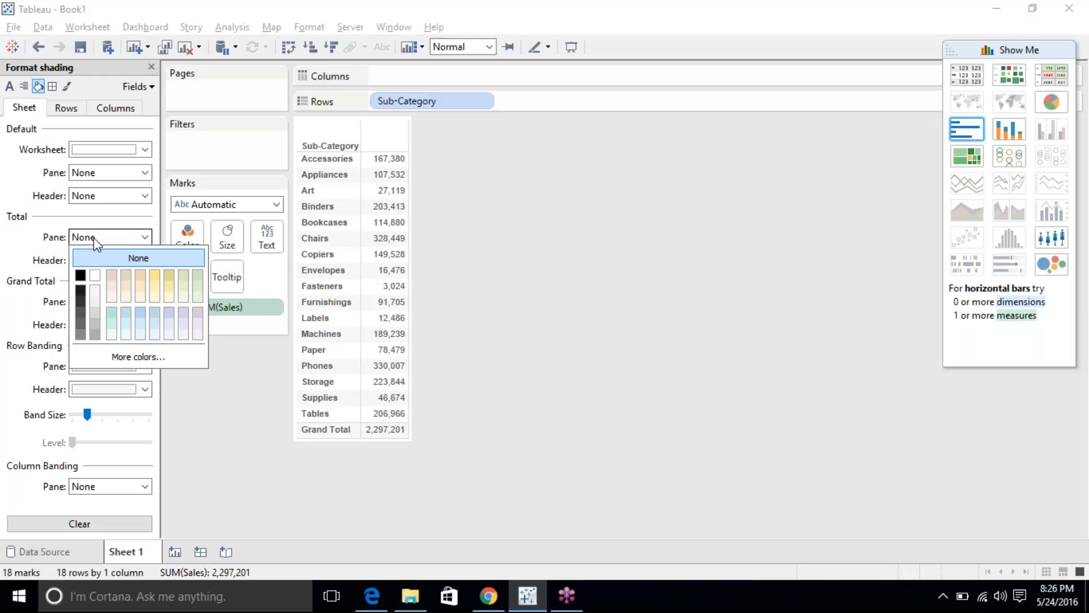
{"action": "left_click", "coordinate": [127, 318]}
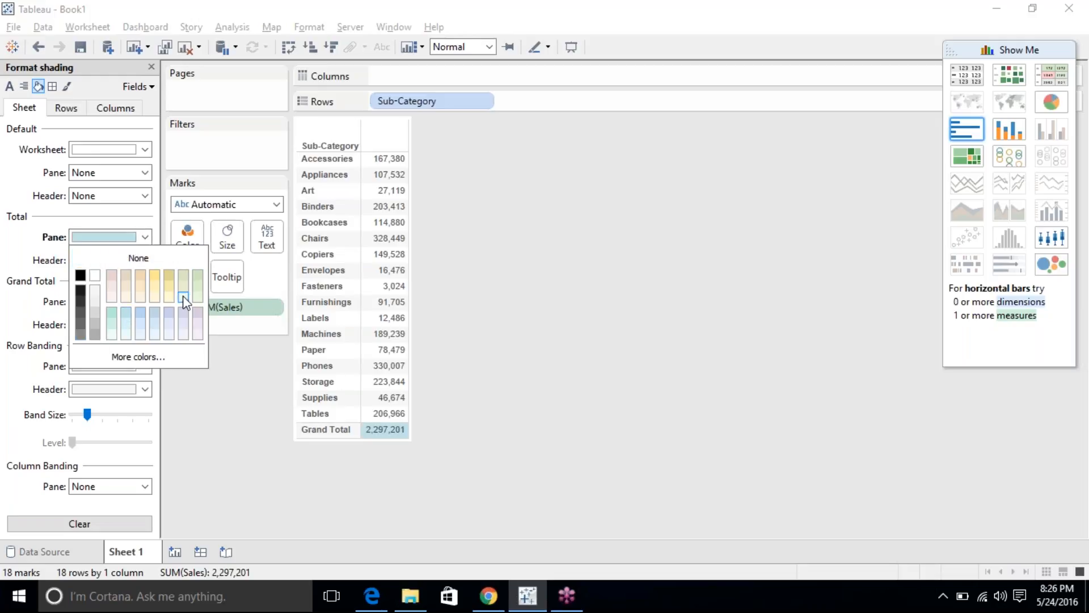
{"action": "left_click", "coordinate": [165, 287]}
{"action": "left_click", "coordinate": [80, 291]}
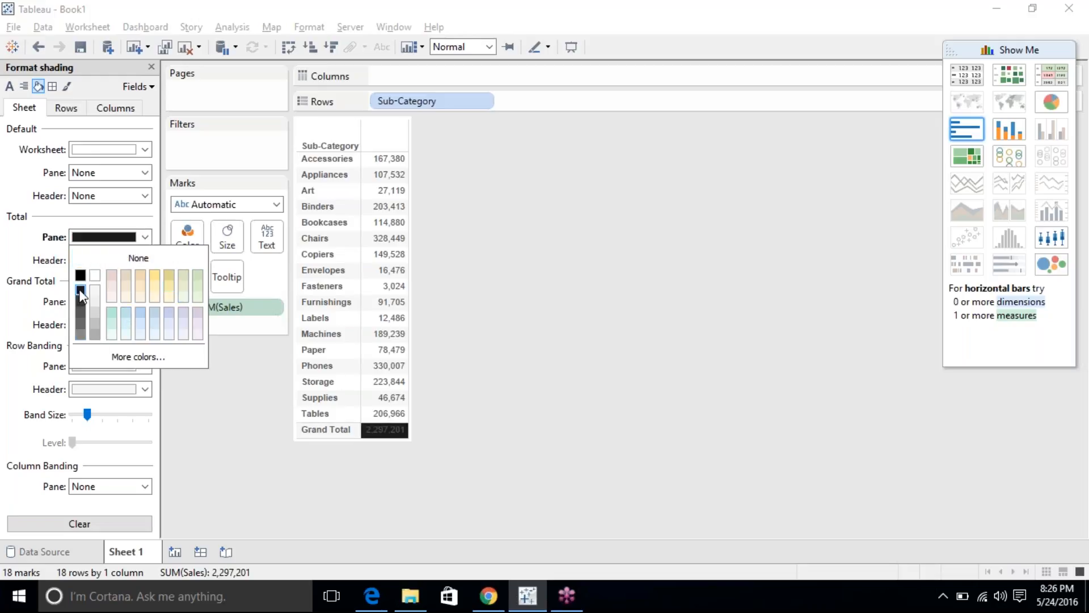
{"action": "left_click", "coordinate": [51, 302]}
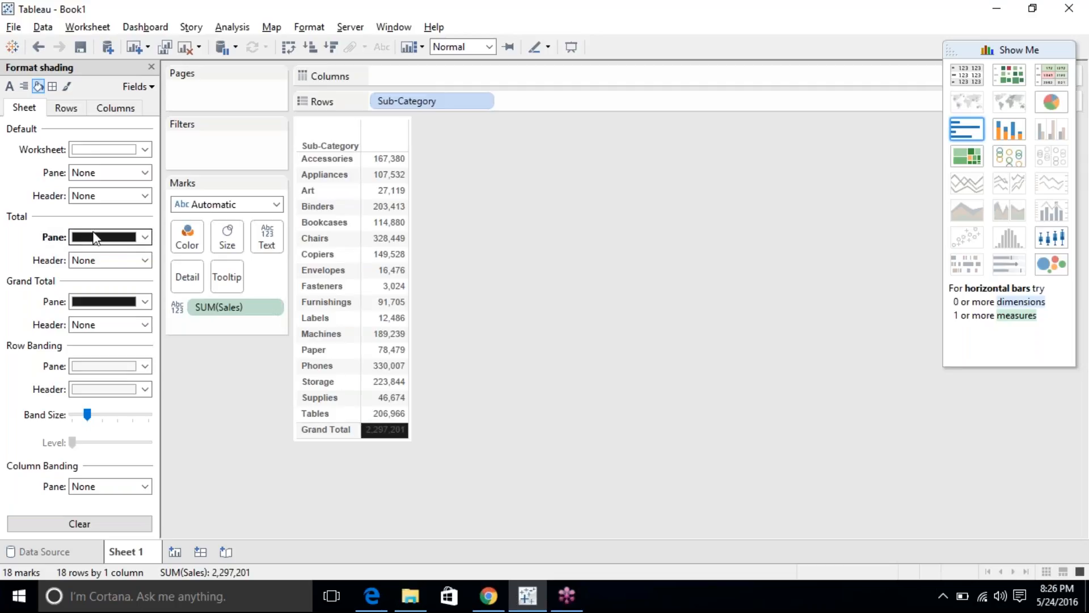
{"action": "left_click", "coordinate": [87, 525]}
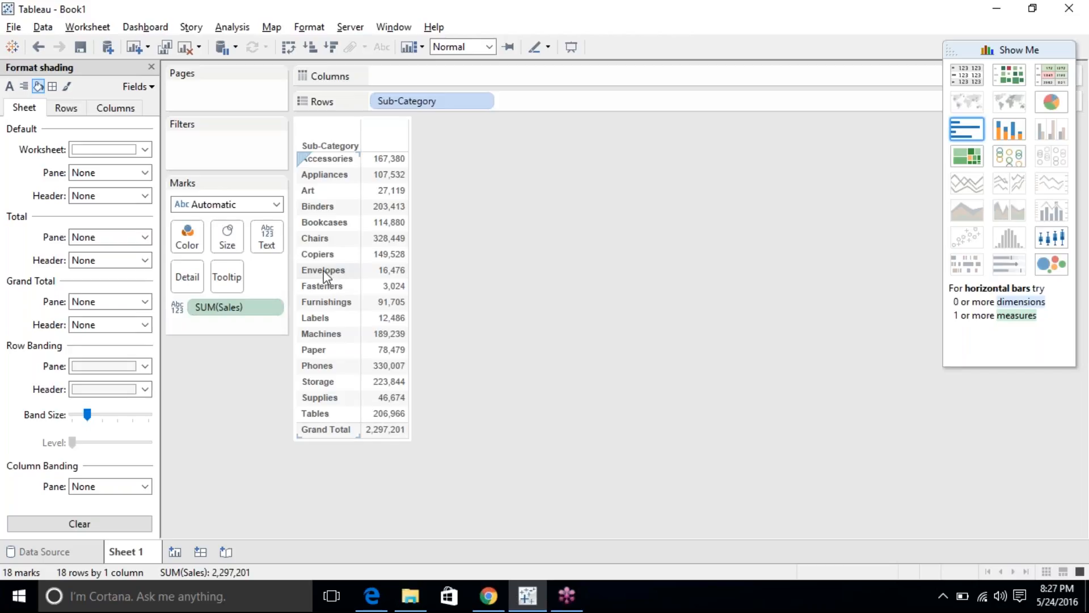
Close the Format pane and add Category, then Region ahead of Sub-Category on Rows.
{"action": "mouse_move", "coordinate": [379, 264]}
{"action": "left_click", "coordinate": [152, 67]}
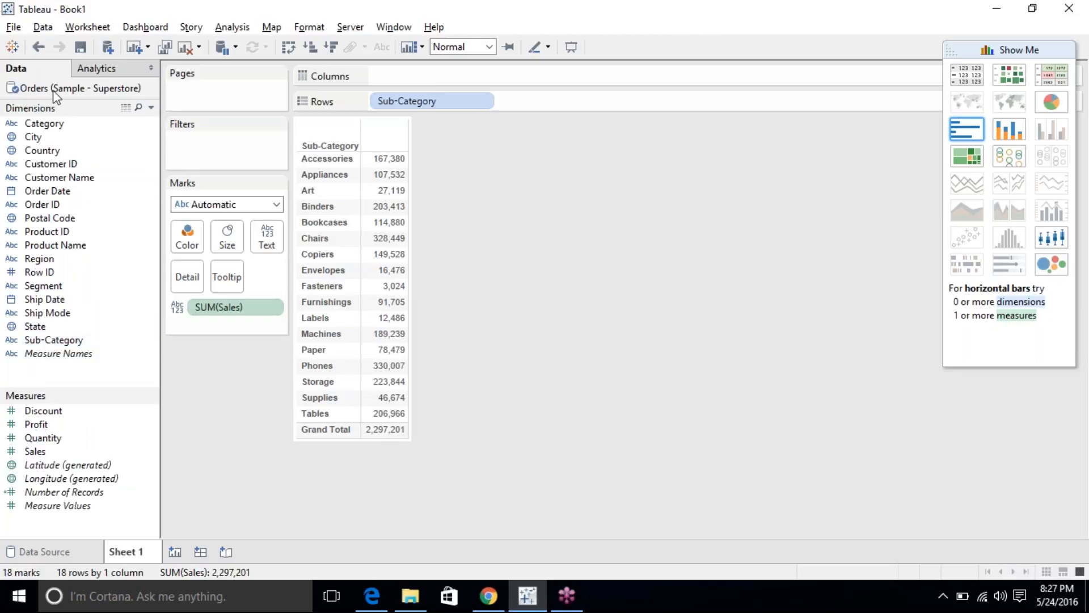
{"action": "left_click_drag", "start_coordinate": [43, 131], "coordinate": [379, 103]}
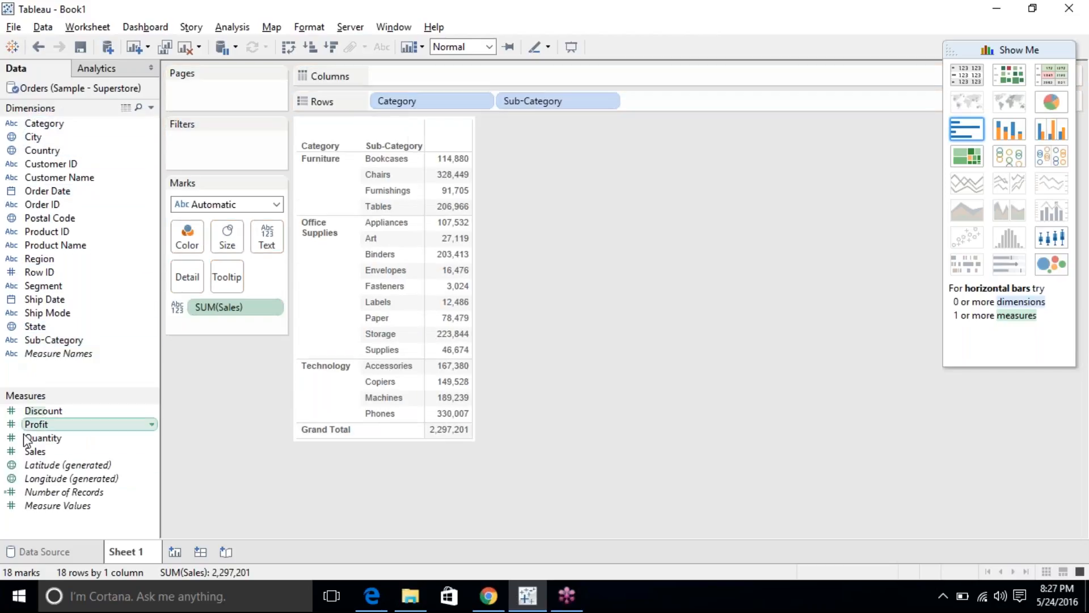
{"action": "left_click_drag", "start_coordinate": [45, 259], "coordinate": [369, 92]}
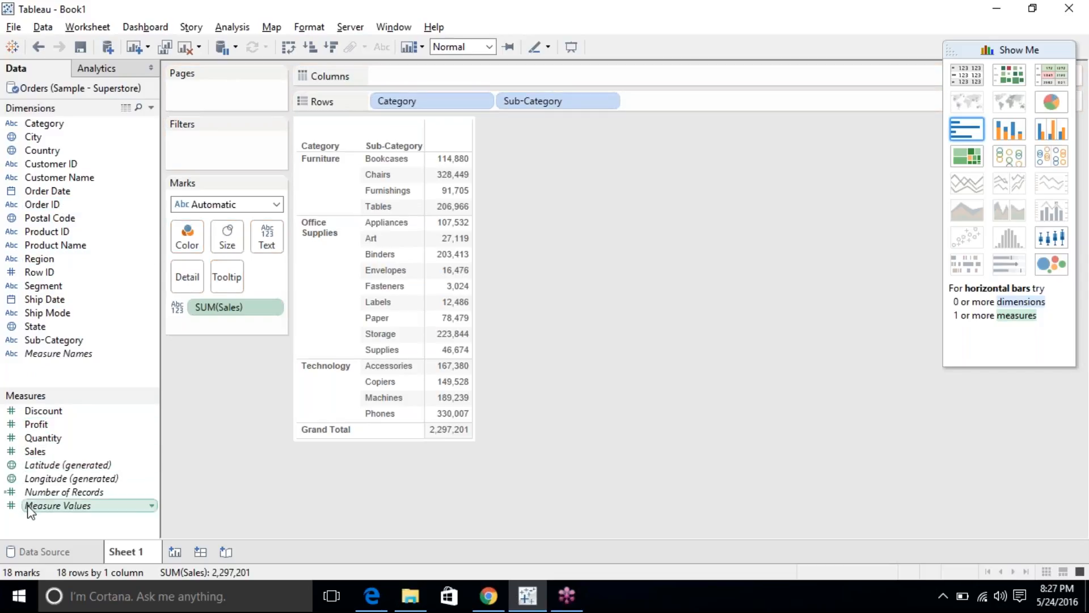
{"action": "left_click_drag", "start_coordinate": [40, 259], "coordinate": [377, 101]}
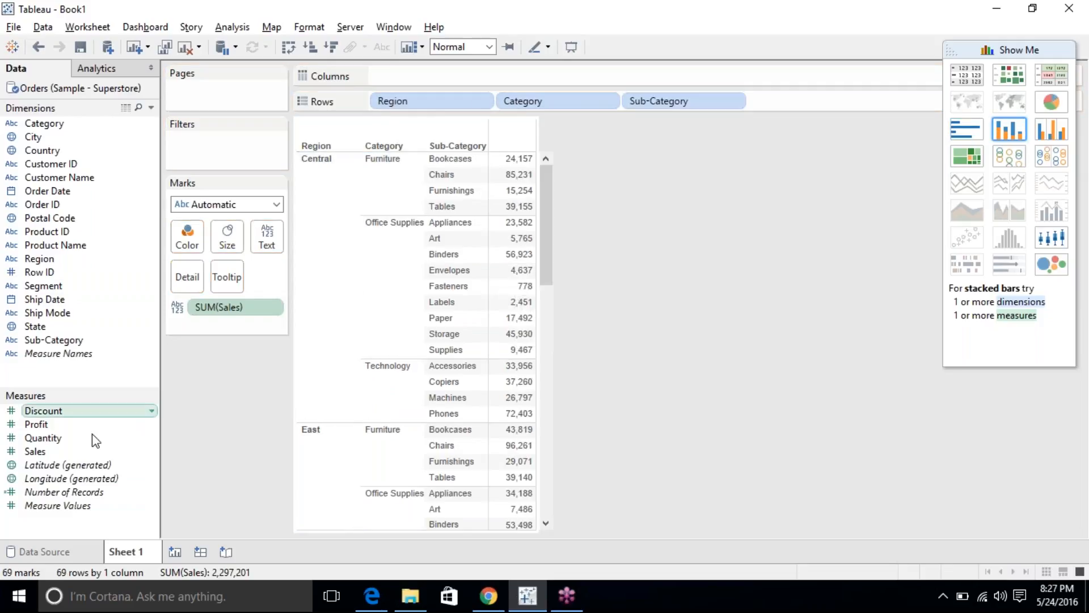
Show Discount, Number of Records, Profit, Quantity and Sales columns via Measure Values, removing SUM(Sales).
{"action": "left_click", "coordinate": [60, 510]}
{"action": "left_click_drag", "start_coordinate": [61, 515], "coordinate": [266, 238]}
{"action": "left_click_drag", "start_coordinate": [261, 141], "coordinate": [414, 78]}
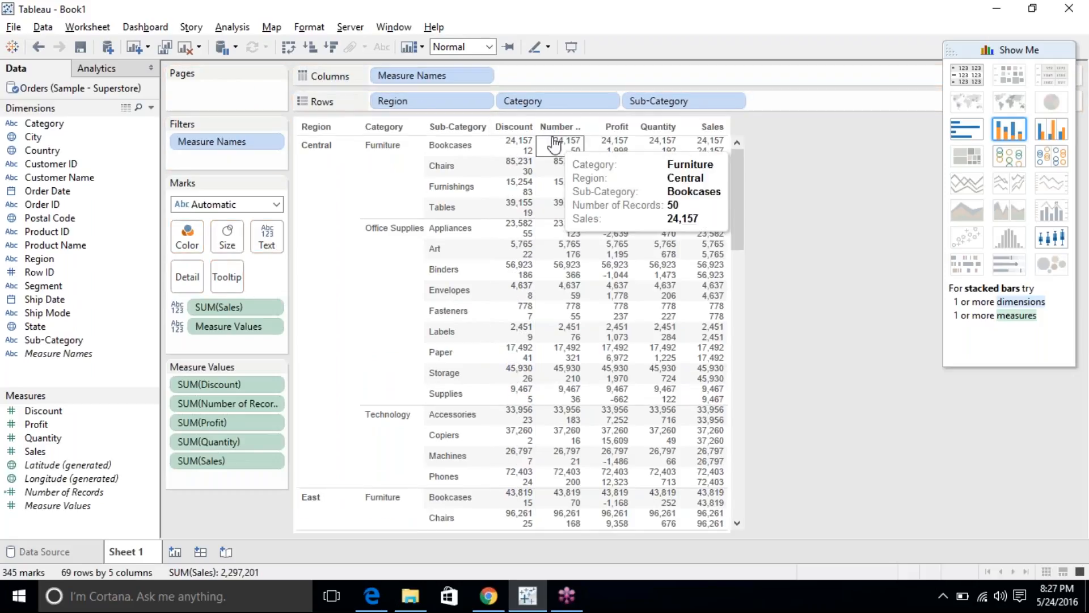
{"action": "left_click_drag", "start_coordinate": [737, 165], "coordinate": [761, 175]}
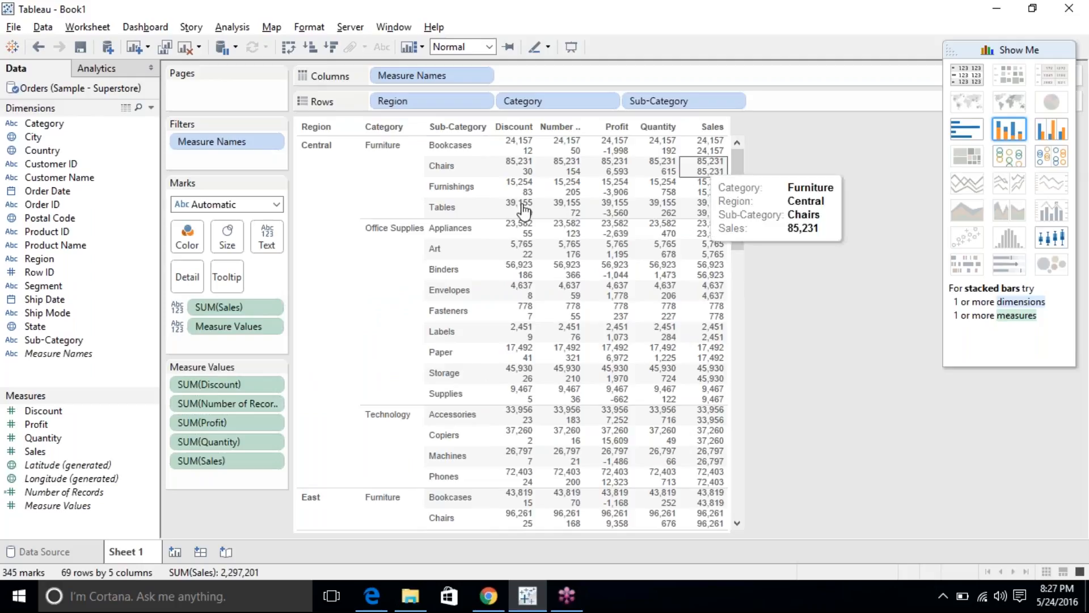
{"action": "left_click", "coordinate": [452, 213]}
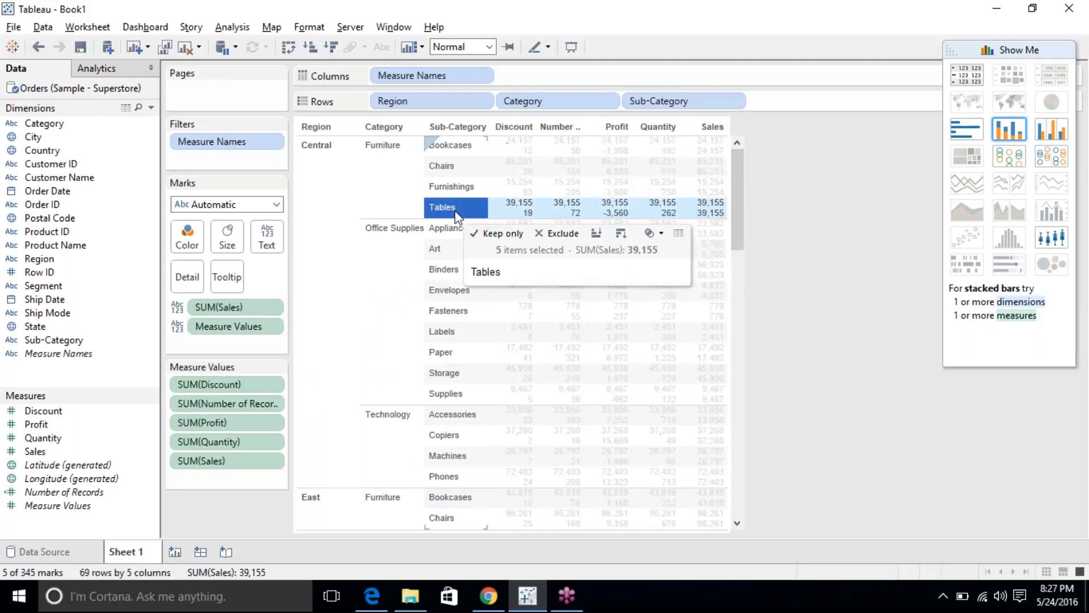
{"action": "left_click", "coordinate": [454, 212]}
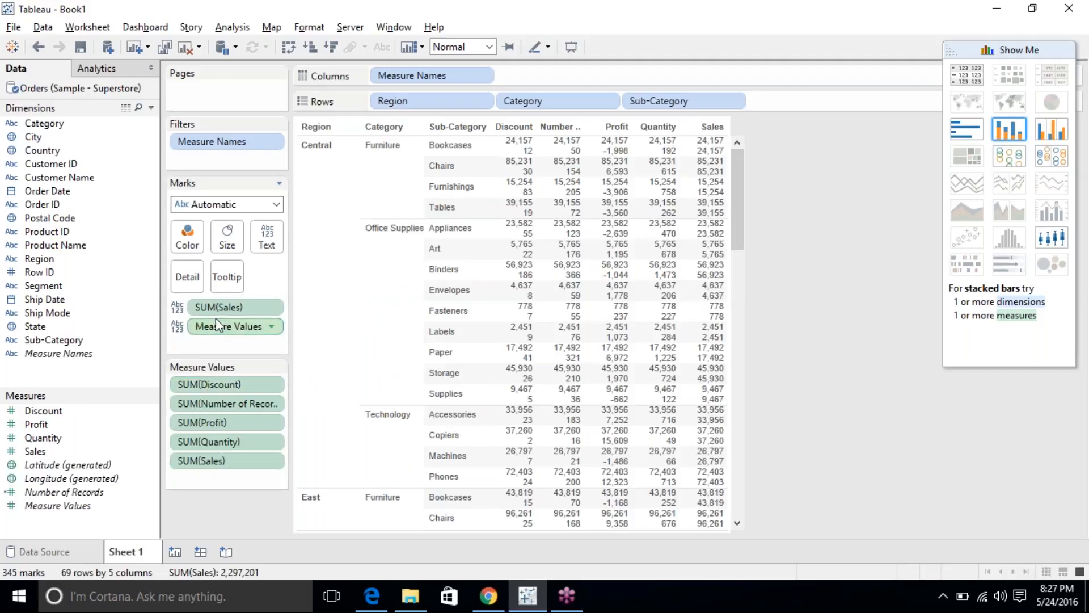
{"action": "left_click_drag", "start_coordinate": [215, 318], "coordinate": [208, 488]}
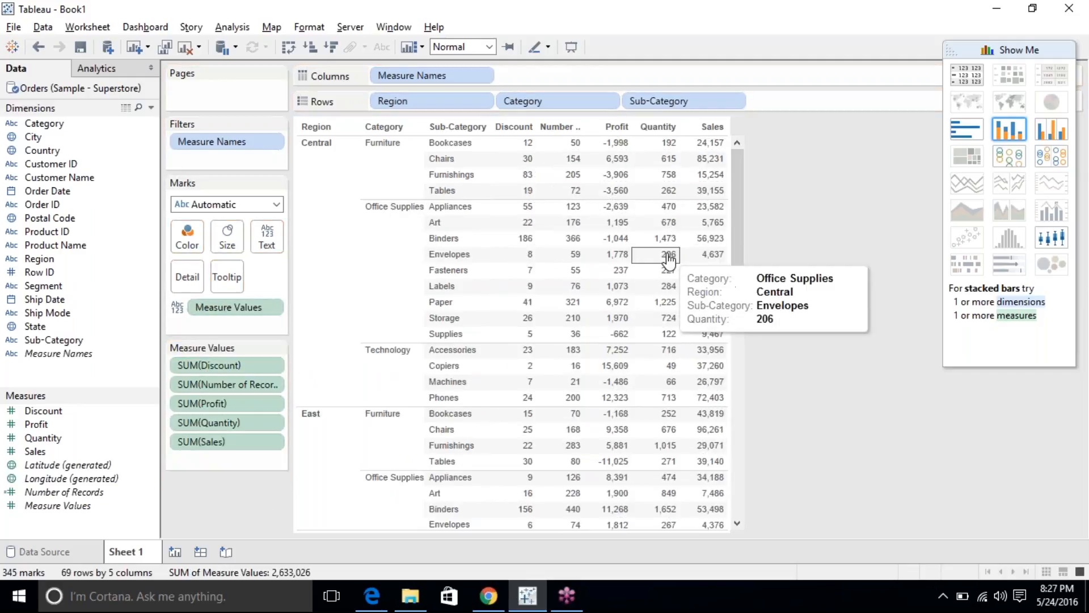
{"action": "right_click", "coordinate": [459, 223]}
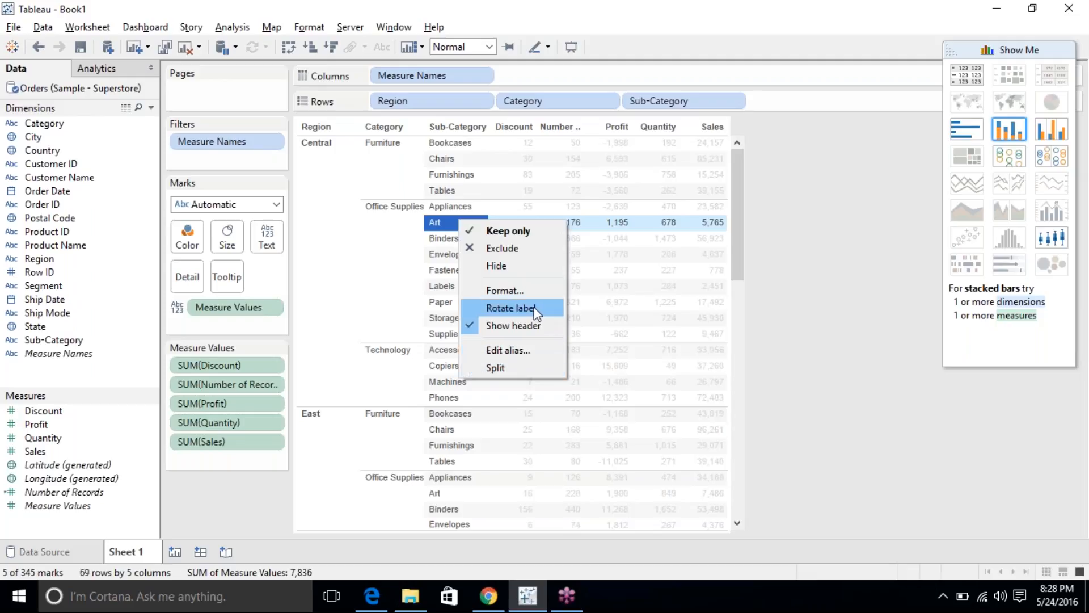
{"action": "left_click", "coordinate": [526, 289]}
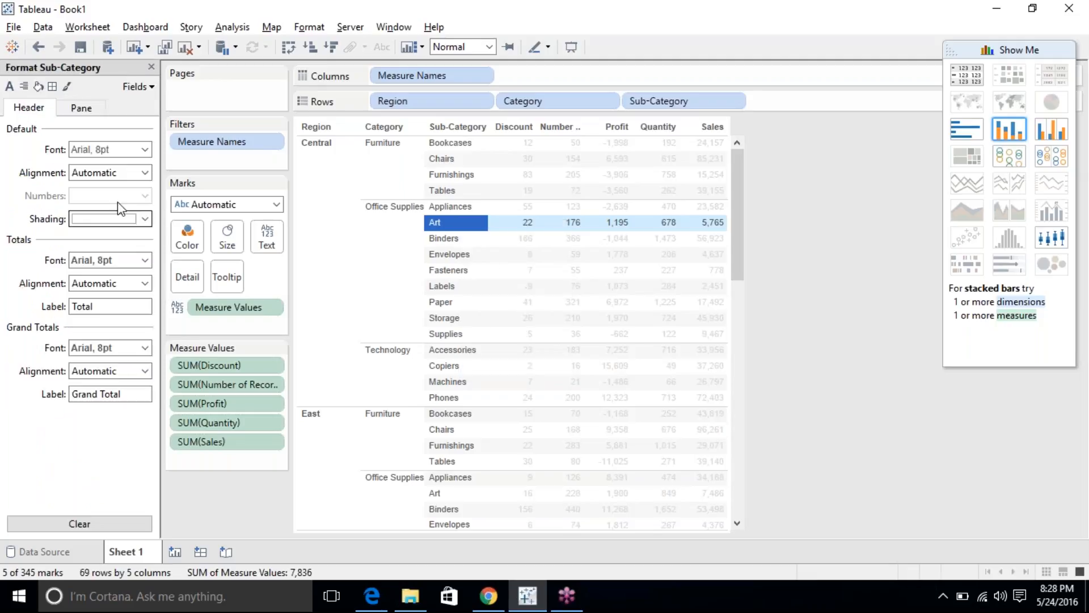
{"action": "left_click", "coordinate": [39, 88]}
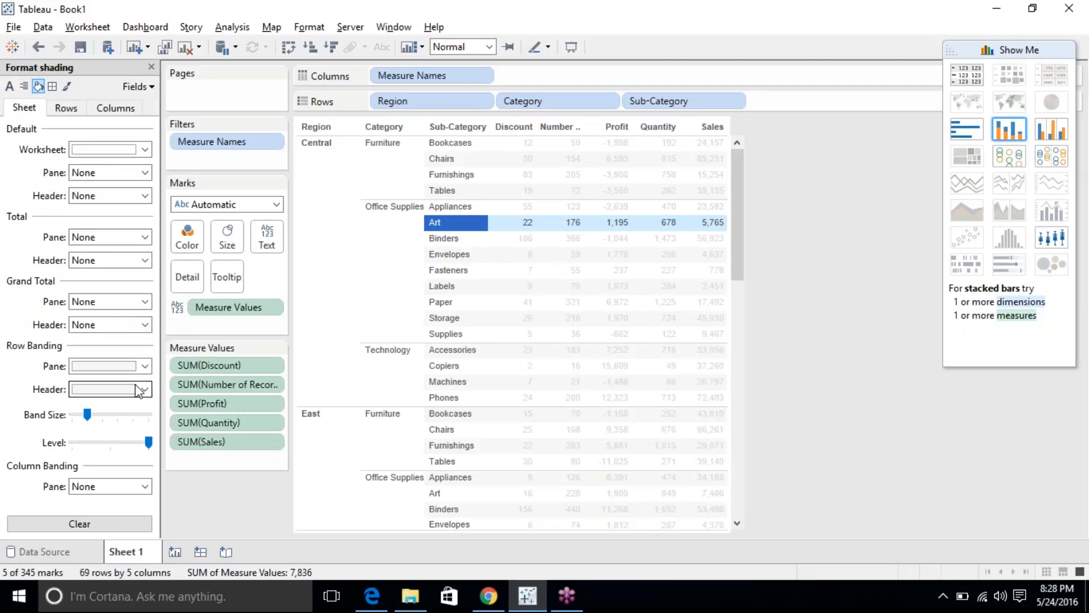
{"action": "left_click", "coordinate": [119, 365]}
{"action": "left_click", "coordinate": [117, 386]}
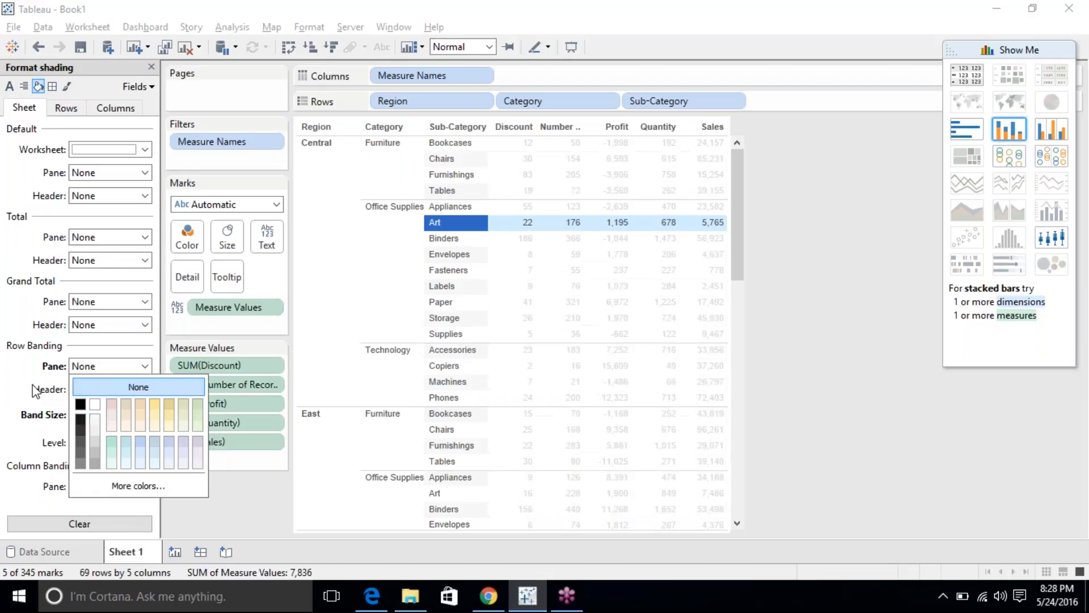
{"action": "left_click", "coordinate": [76, 391]}
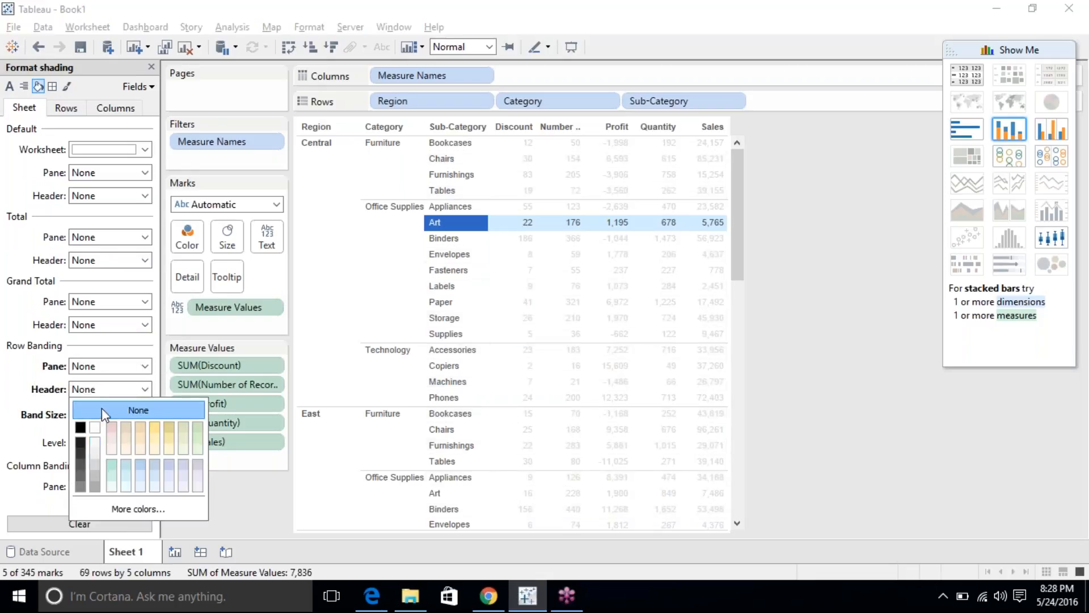
{"action": "left_click", "coordinate": [101, 407]}
{"action": "left_click", "coordinate": [809, 197]}
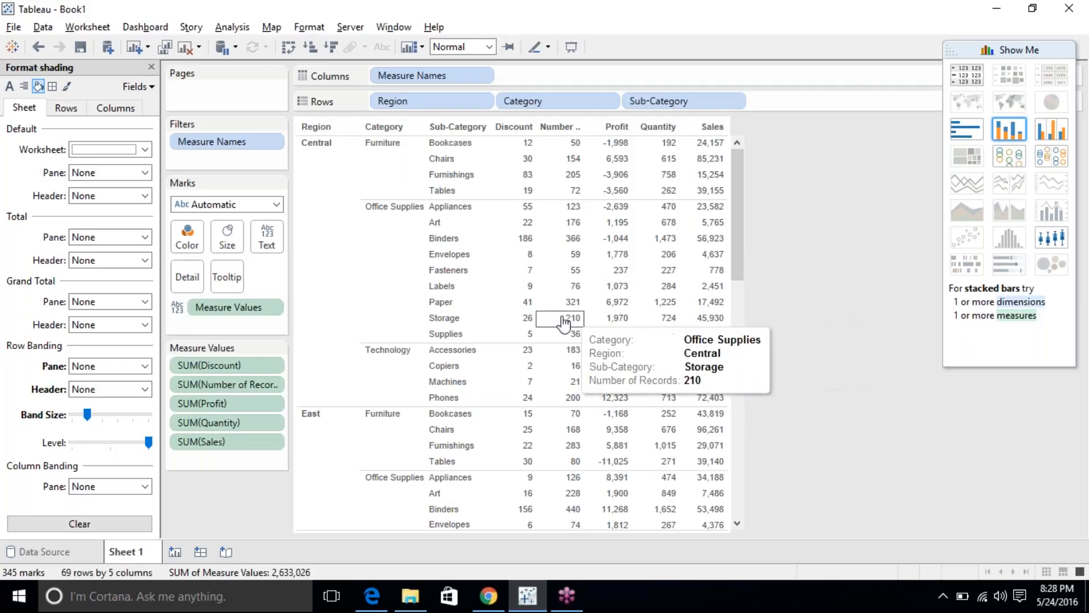
{"action": "left_click", "coordinate": [452, 304]}
{"action": "left_click", "coordinate": [449, 318]}
{"action": "left_click", "coordinate": [445, 303]}
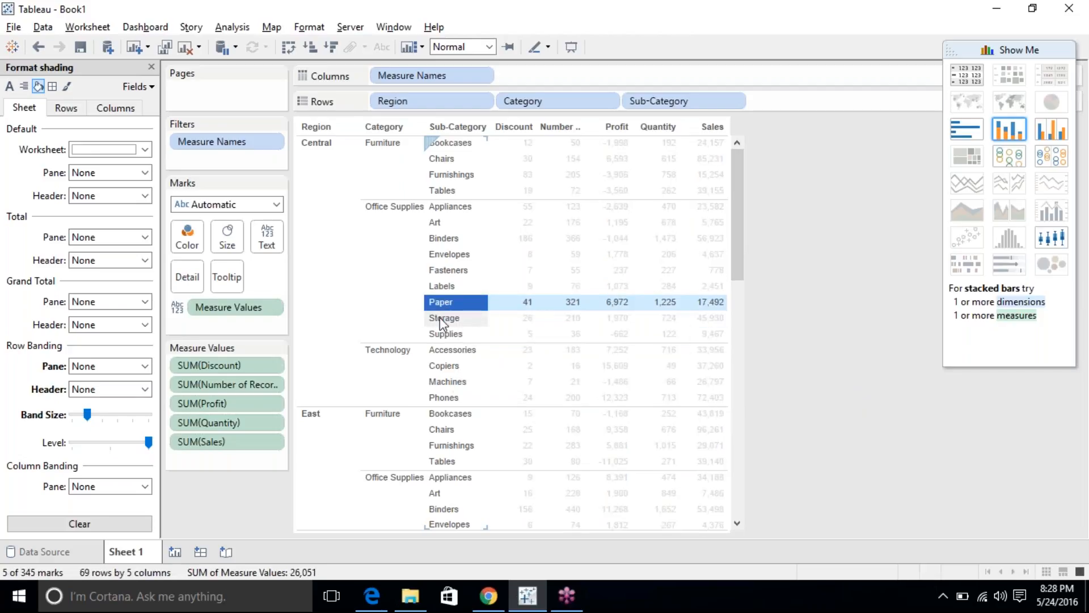
{"action": "left_click", "coordinate": [80, 523]}
{"action": "left_click", "coordinate": [775, 300]}
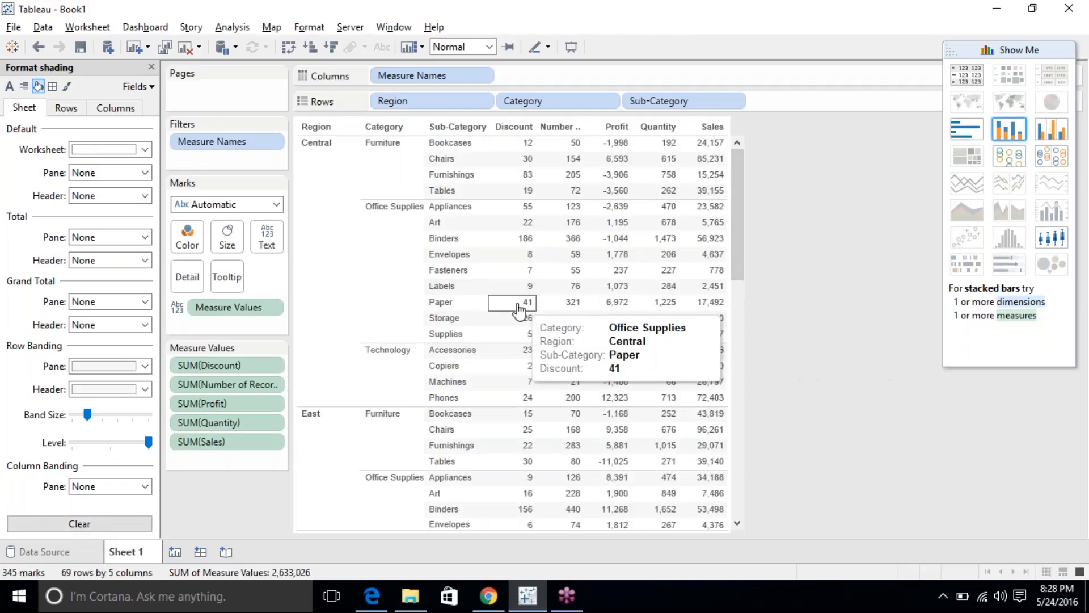
{"action": "left_click", "coordinate": [86, 376]}
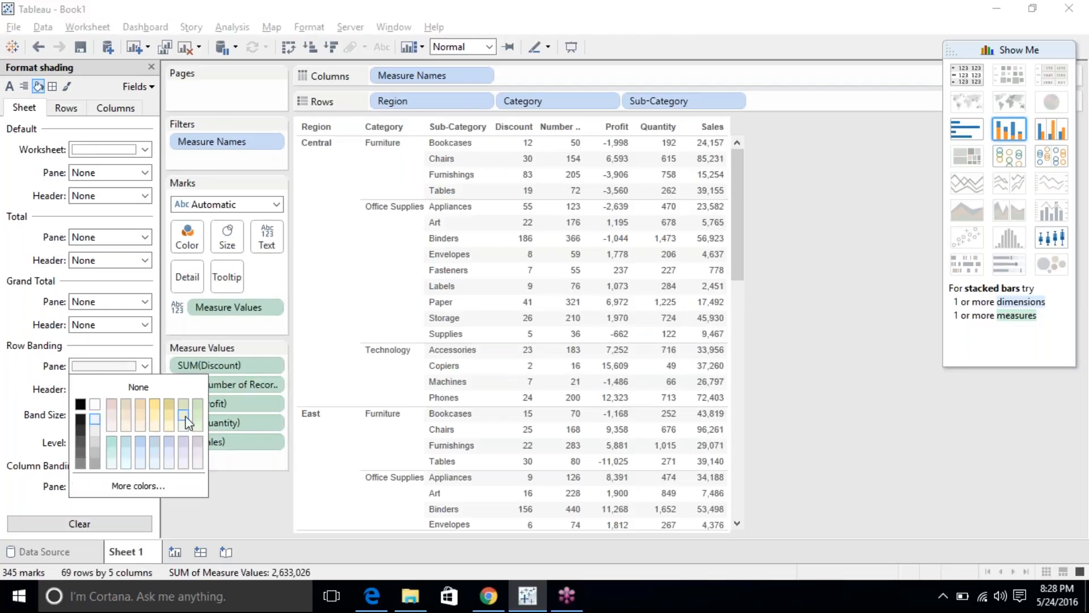
{"action": "left_click", "coordinate": [169, 420]}
{"action": "left_click", "coordinate": [155, 424]}
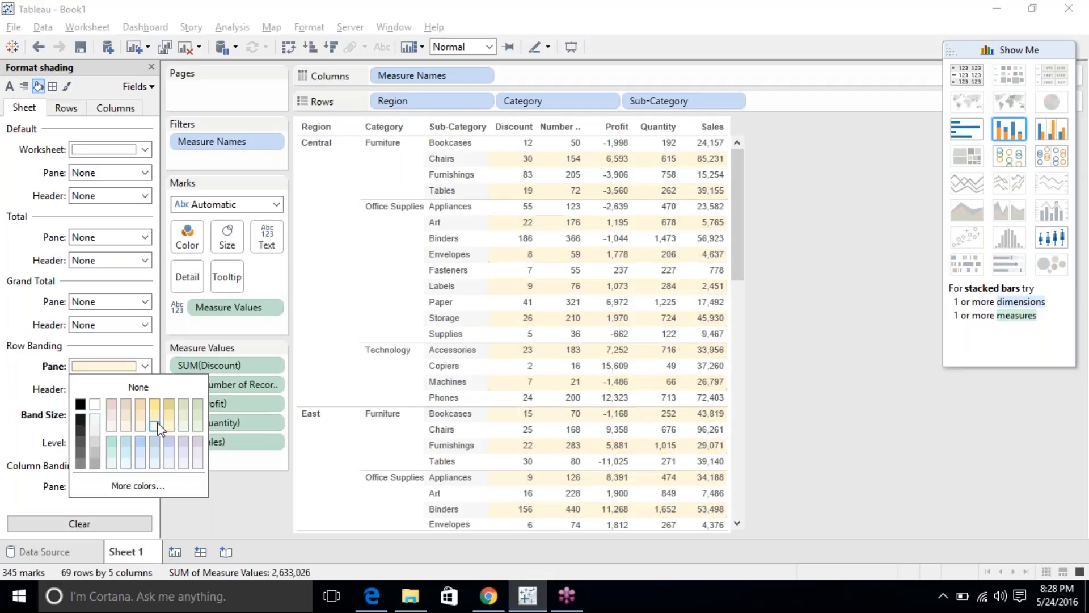
{"action": "left_click", "coordinate": [3, 368]}
{"action": "left_click", "coordinate": [108, 389]}
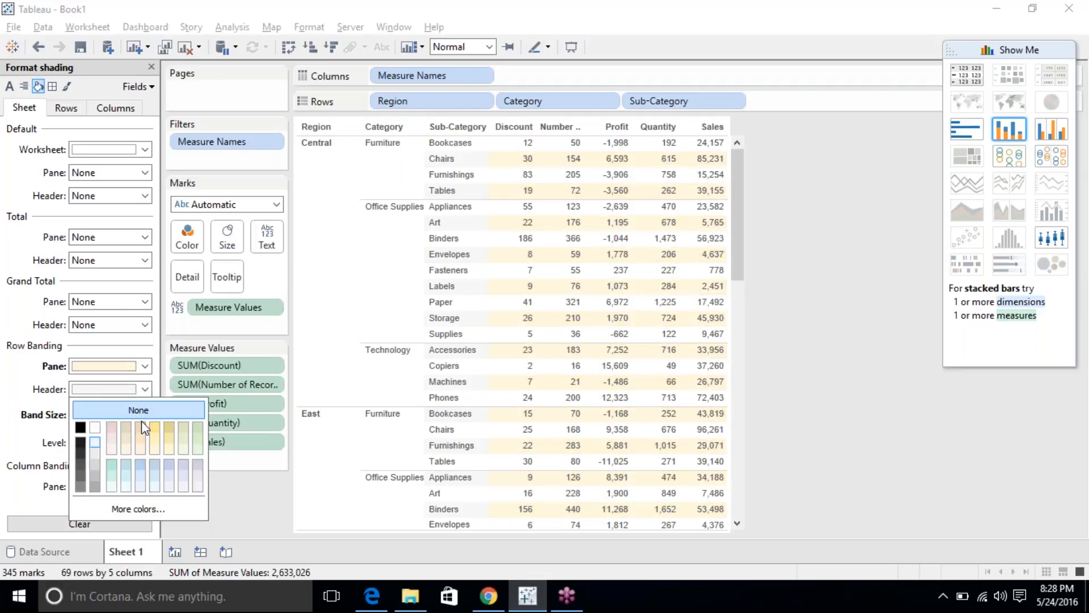
{"action": "left_click", "coordinate": [138, 435]}
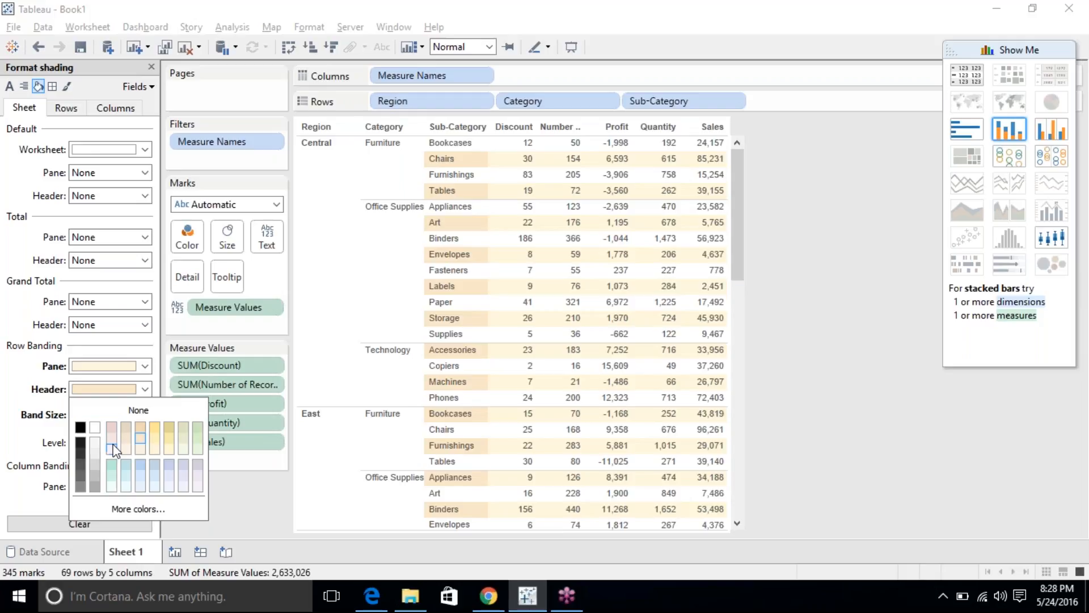
{"action": "left_click", "coordinate": [114, 475]}
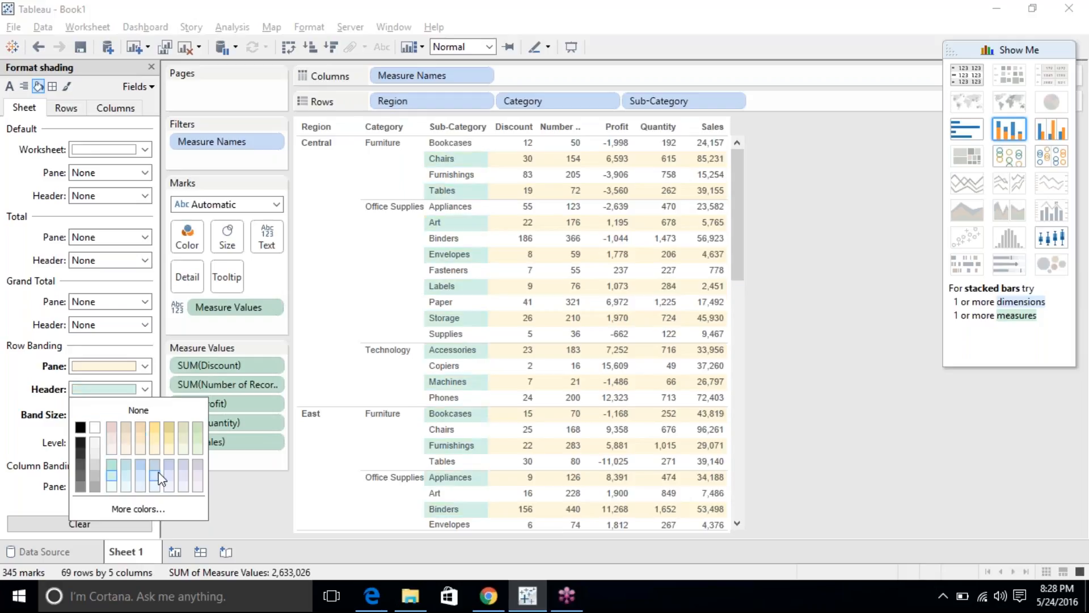
{"action": "left_click", "coordinate": [21, 472]}
{"action": "left_click", "coordinate": [88, 525]}
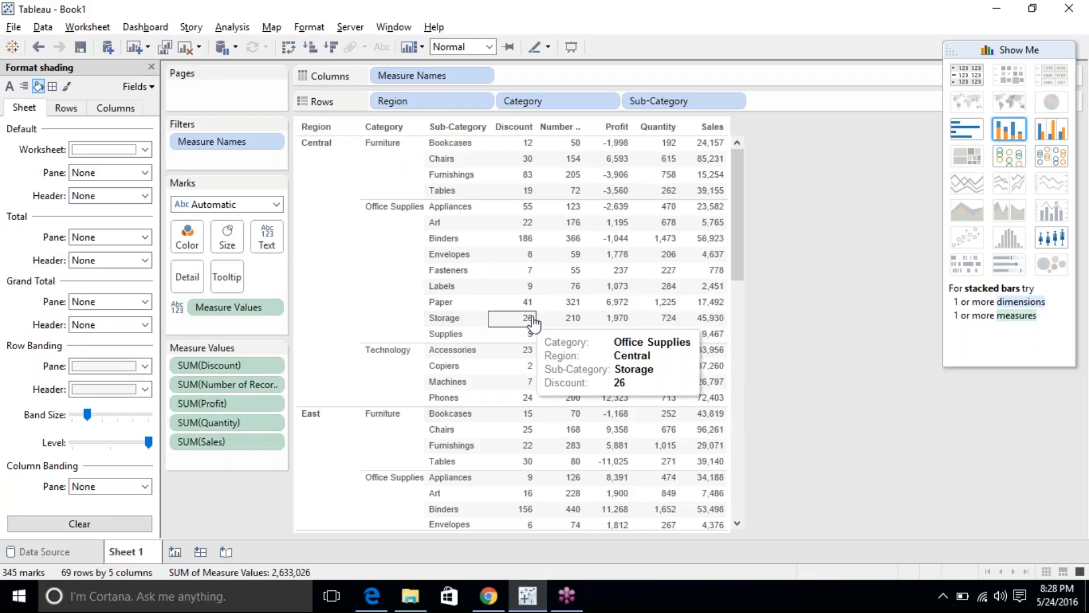
{"action": "left_click", "coordinate": [465, 289]}
{"action": "left_click", "coordinate": [458, 306]}
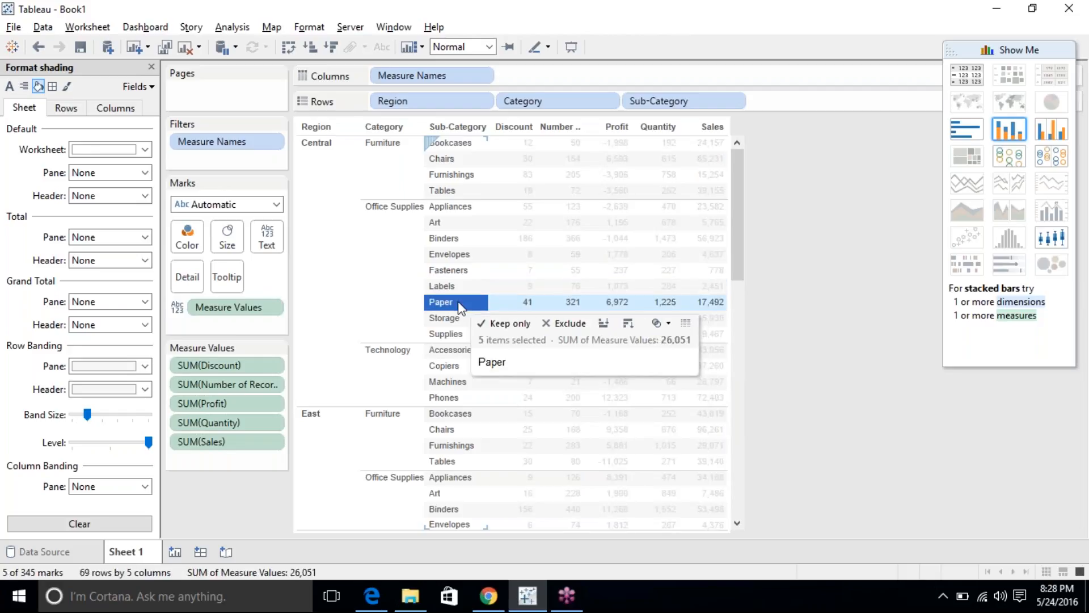
{"action": "left_click", "coordinate": [457, 303]}
{"action": "left_click", "coordinate": [457, 302]}
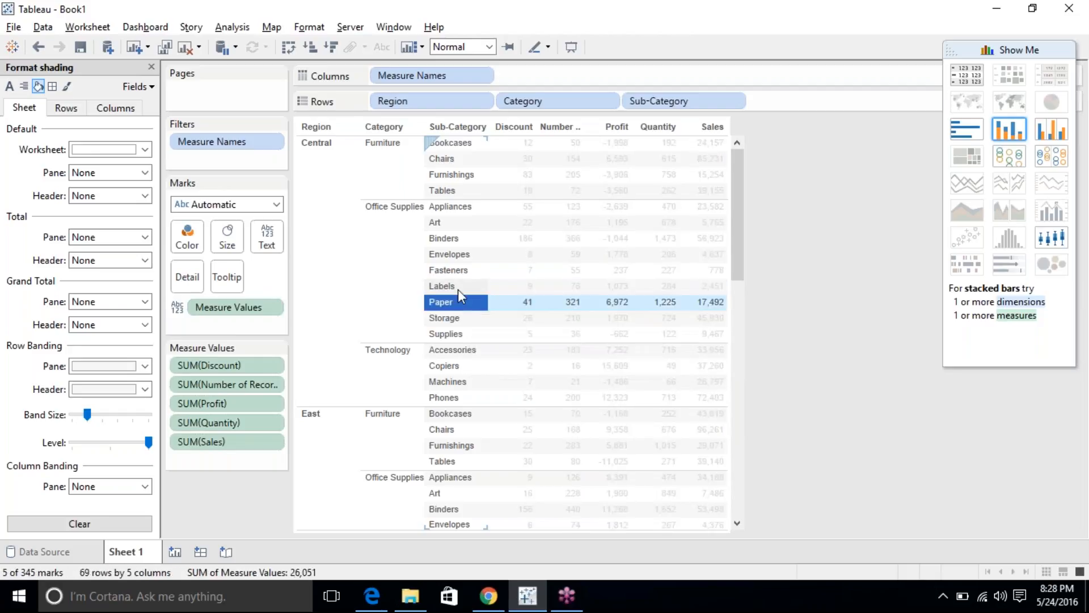
{"action": "left_click", "coordinate": [458, 288]}
{"action": "left_click", "coordinate": [457, 290]}
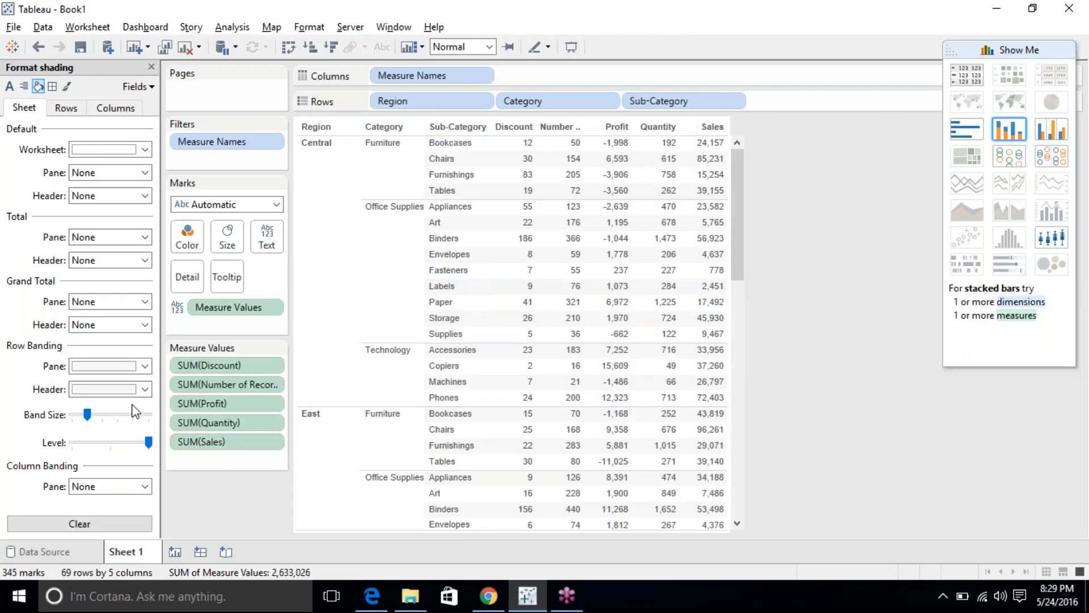
{"action": "left_click_drag", "start_coordinate": [86, 414], "coordinate": [119, 420]}
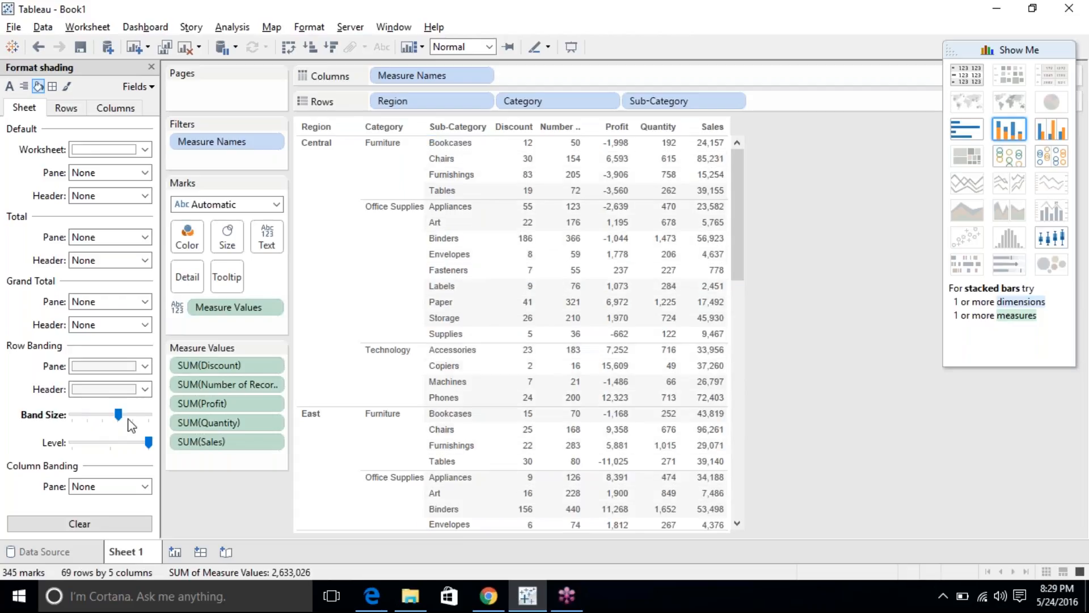
{"action": "left_click", "coordinate": [137, 416]}
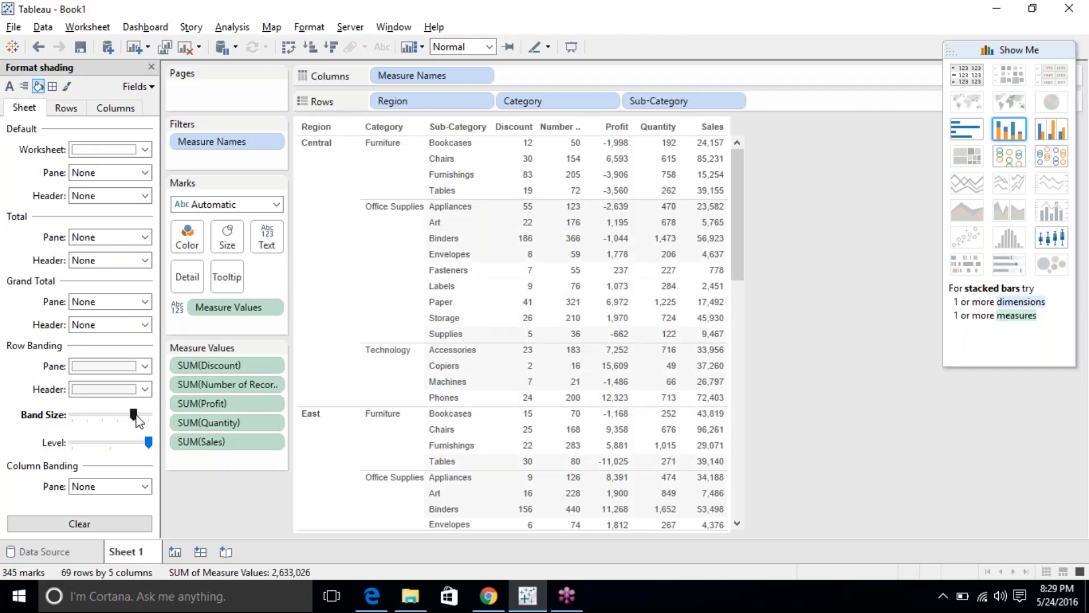
{"action": "left_click_drag", "start_coordinate": [136, 417], "coordinate": [87, 417]}
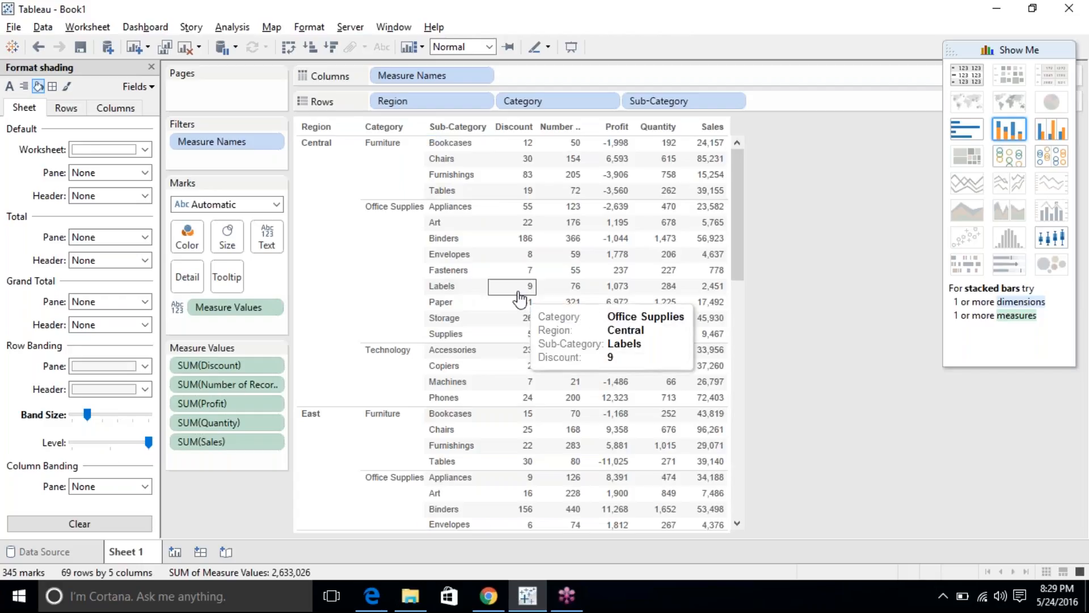
{"action": "left_click_drag", "start_coordinate": [149, 442], "coordinate": [113, 442]}
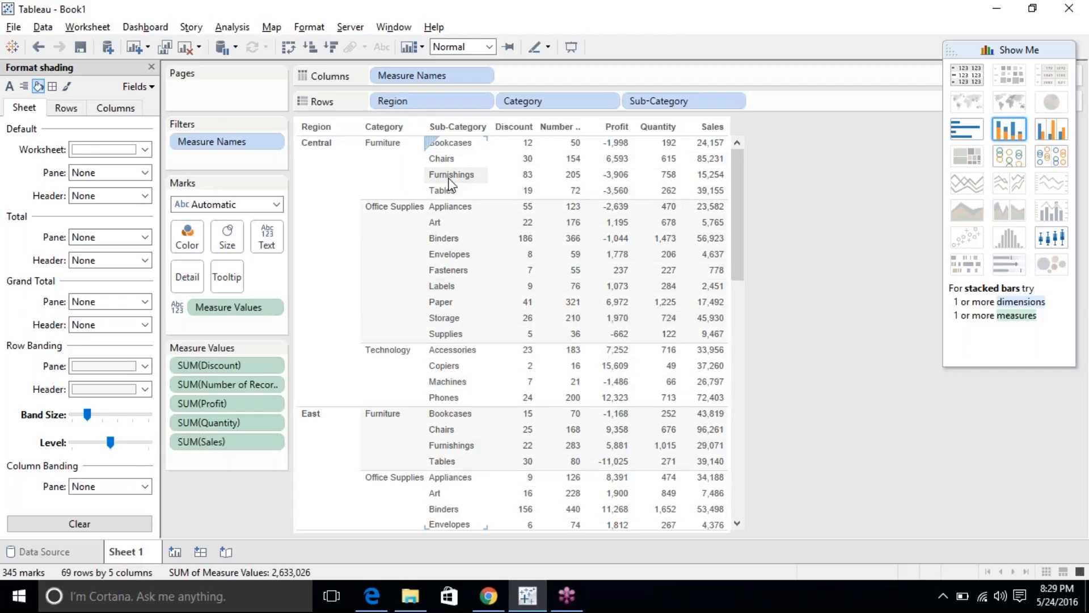
{"action": "left_click", "coordinate": [375, 177]}
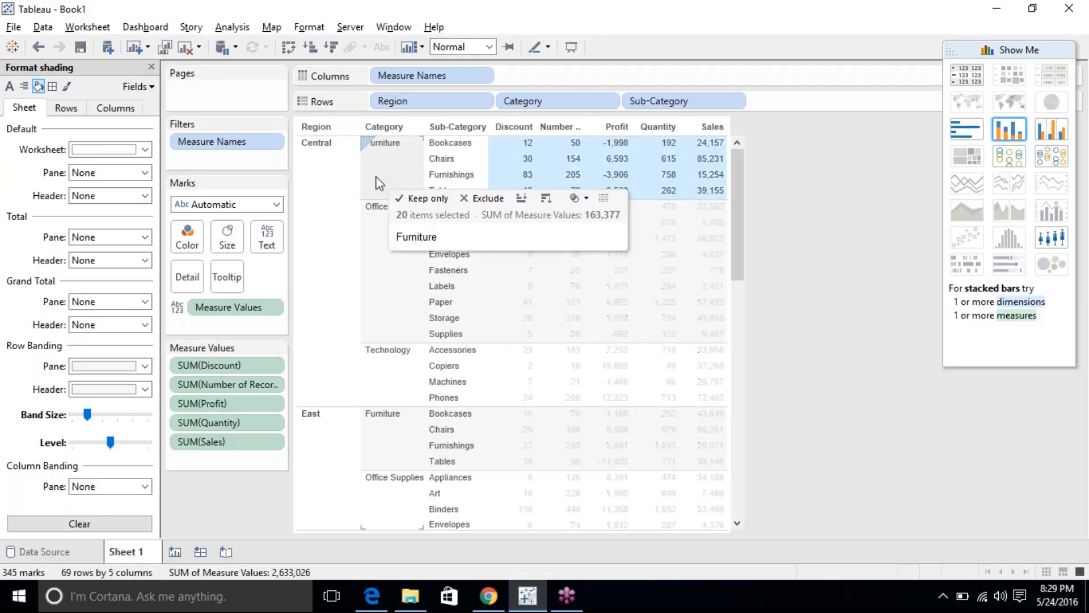
{"action": "left_click", "coordinate": [378, 252]}
{"action": "left_click", "coordinate": [404, 229]}
{"action": "mouse_move", "coordinate": [110, 442]}
{"action": "left_mouse_down"}
{"action": "mouse_move", "coordinate": [149, 443]}
{"action": "mouse_move", "coordinate": [110, 443]}
{"action": "left_mouse_up"}
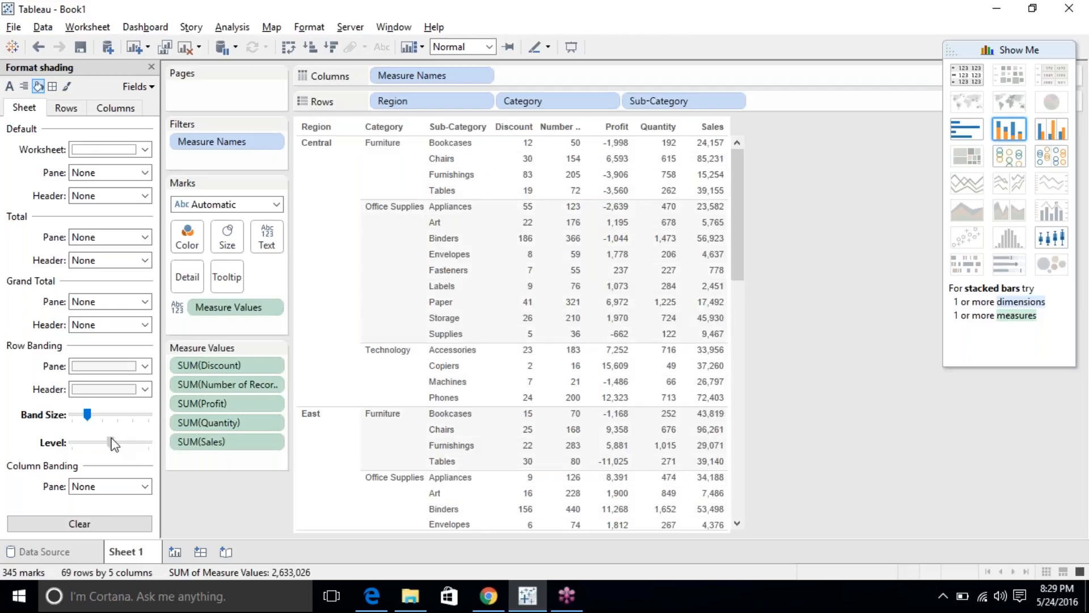
{"action": "left_click_drag", "start_coordinate": [111, 442], "coordinate": [148, 443]}
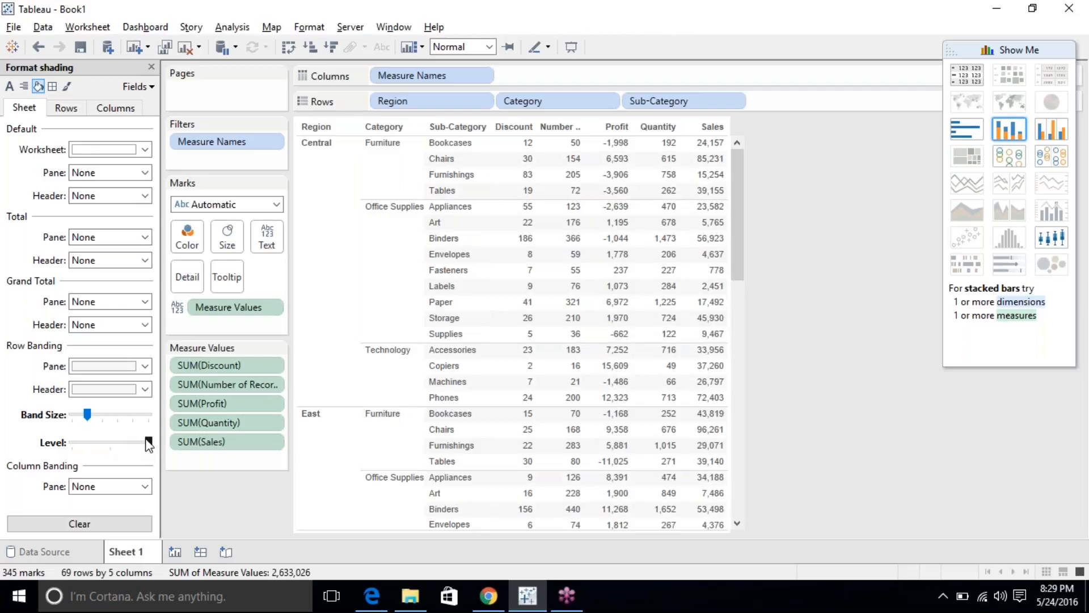
Reset all sheet shading to None and inspect the row header shading colour unchanged.
{"action": "left_click", "coordinate": [111, 486]}
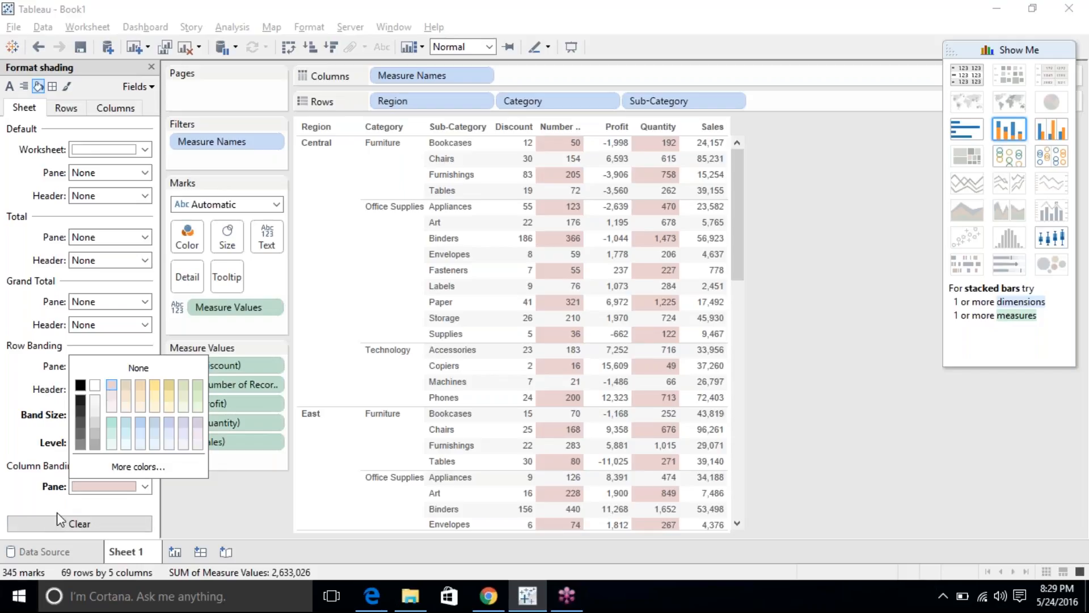
{"action": "left_click", "coordinate": [58, 526]}
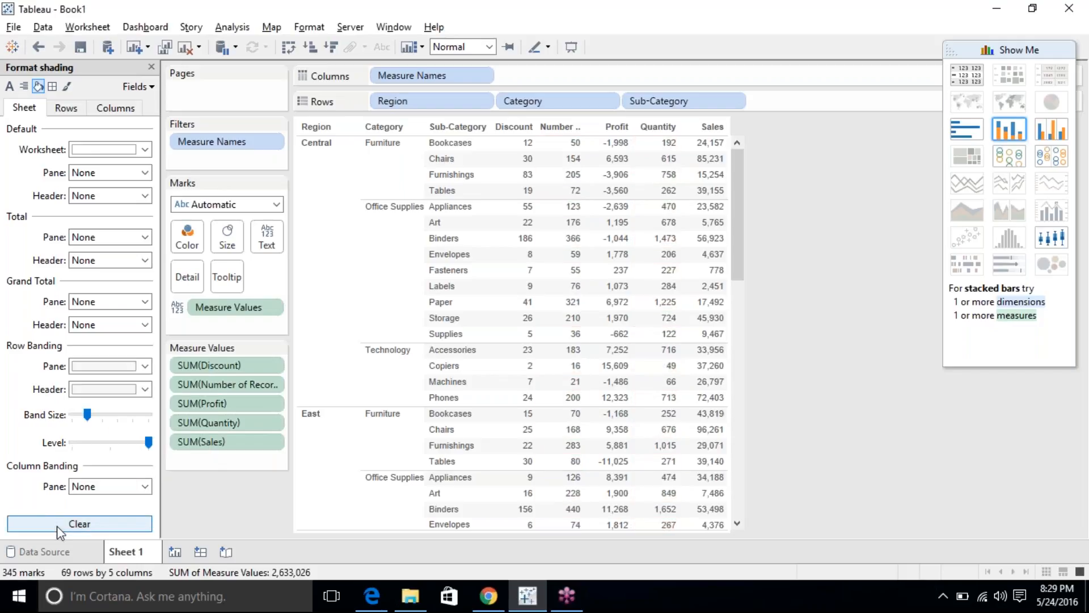
{"action": "left_click", "coordinate": [66, 107]}
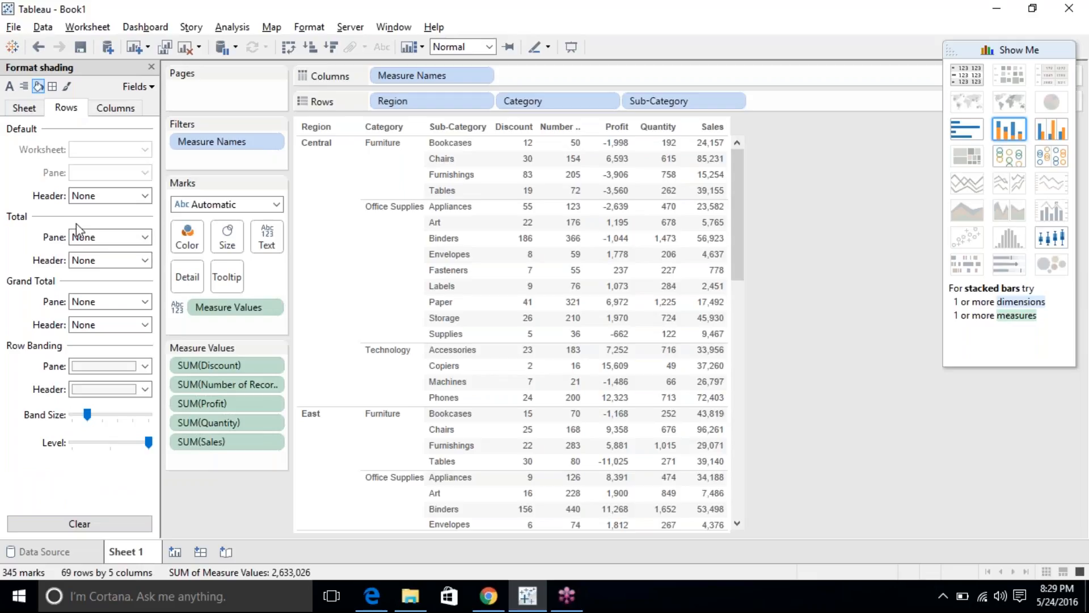
{"action": "left_click", "coordinate": [98, 197]}
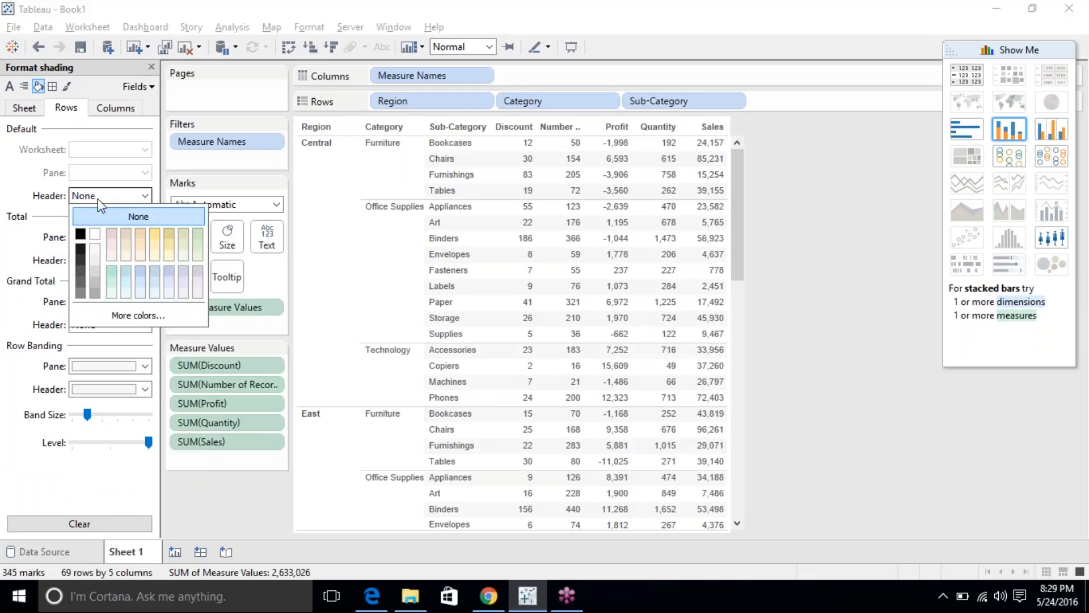
{"action": "left_click", "coordinate": [99, 199]}
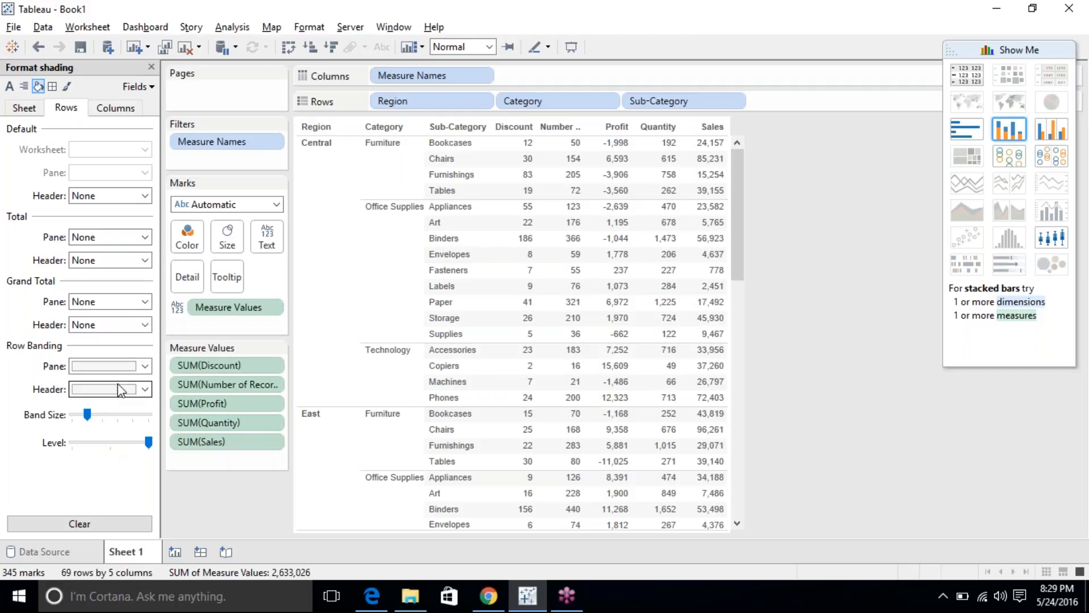
Try beige column banding on panes and headers with a changed band size, then clear it.
{"action": "left_click", "coordinate": [103, 111]}
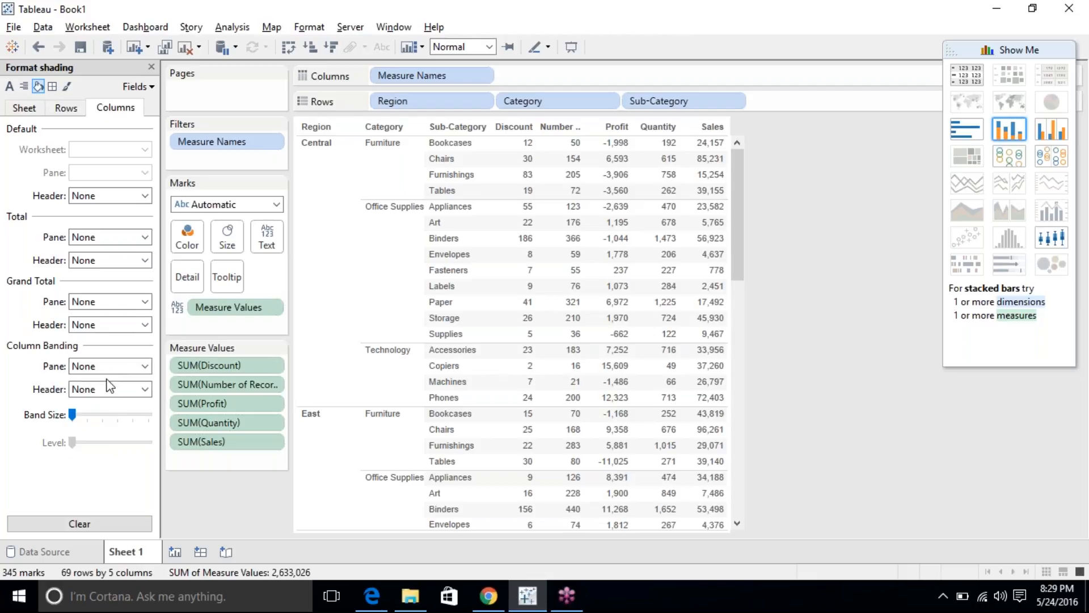
{"action": "left_click", "coordinate": [96, 365]}
{"action": "left_click", "coordinate": [125, 417]}
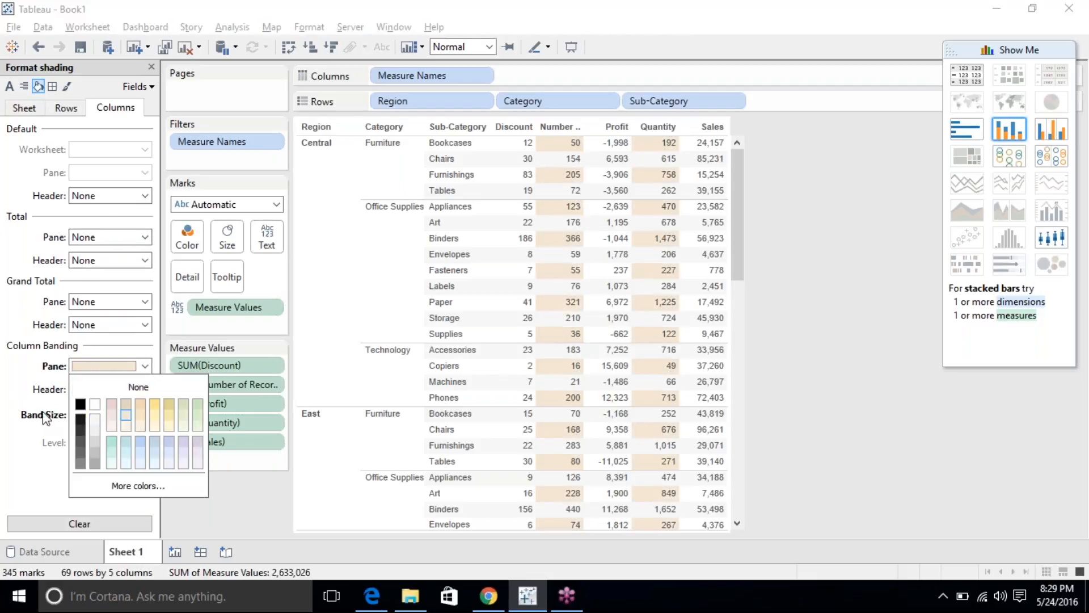
{"action": "left_click", "coordinate": [23, 407]}
{"action": "left_click", "coordinate": [87, 395]}
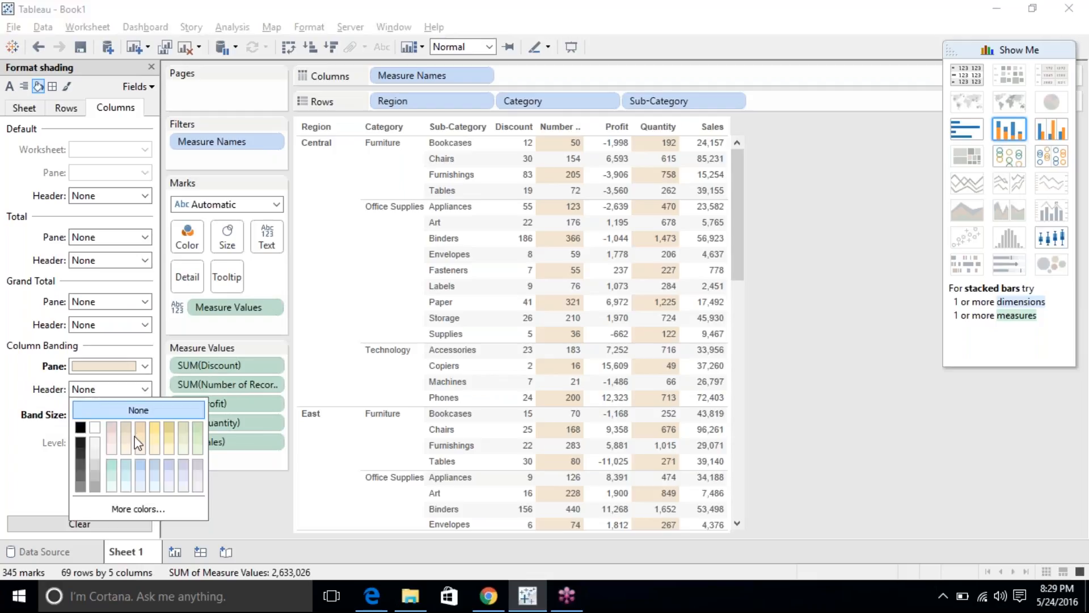
{"action": "left_click", "coordinate": [140, 438]}
{"action": "left_click", "coordinate": [19, 461]}
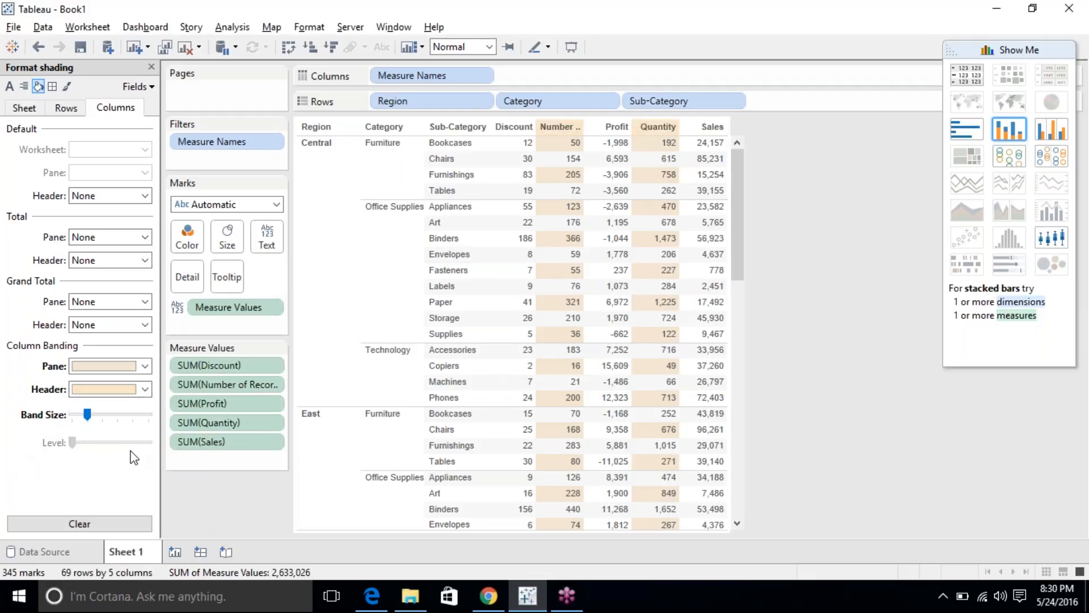
{"action": "mouse_move", "coordinate": [87, 414]}
{"action": "left_mouse_down"}
{"action": "mouse_move", "coordinate": [123, 415]}
{"action": "mouse_move", "coordinate": [59, 421]}
{"action": "left_mouse_up"}
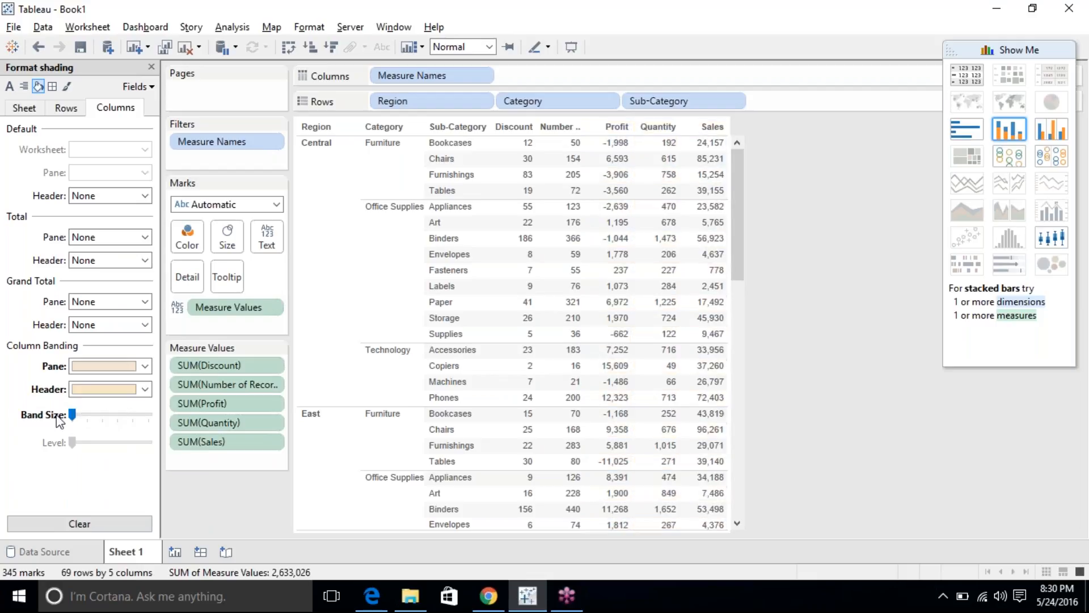
{"action": "left_click", "coordinate": [70, 527]}
{"action": "left_click", "coordinate": [52, 87]}
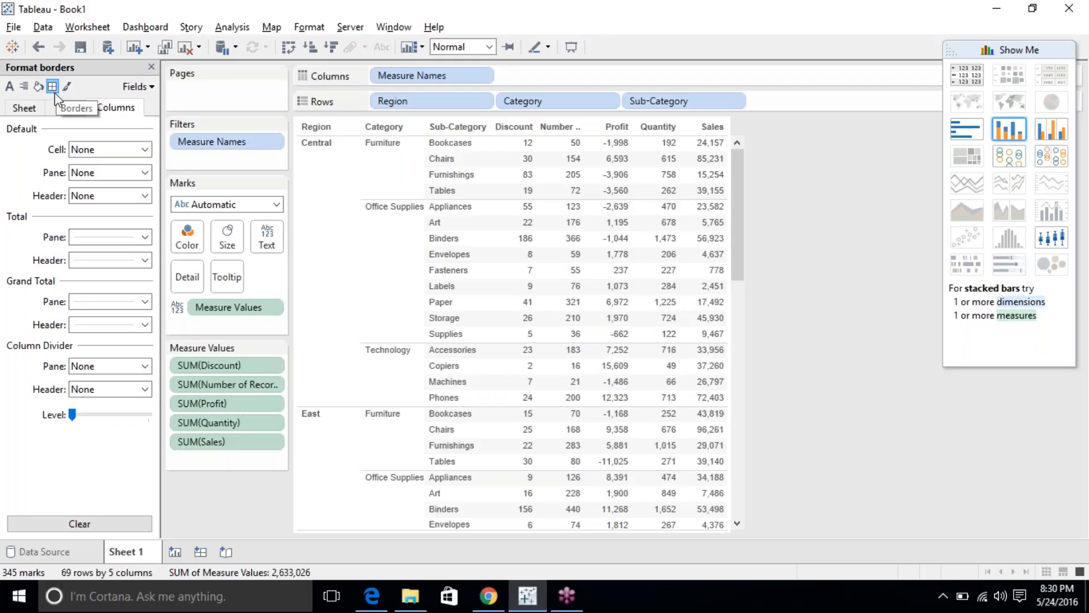
{"action": "left_click", "coordinate": [87, 150]}
{"action": "left_click", "coordinate": [24, 106]}
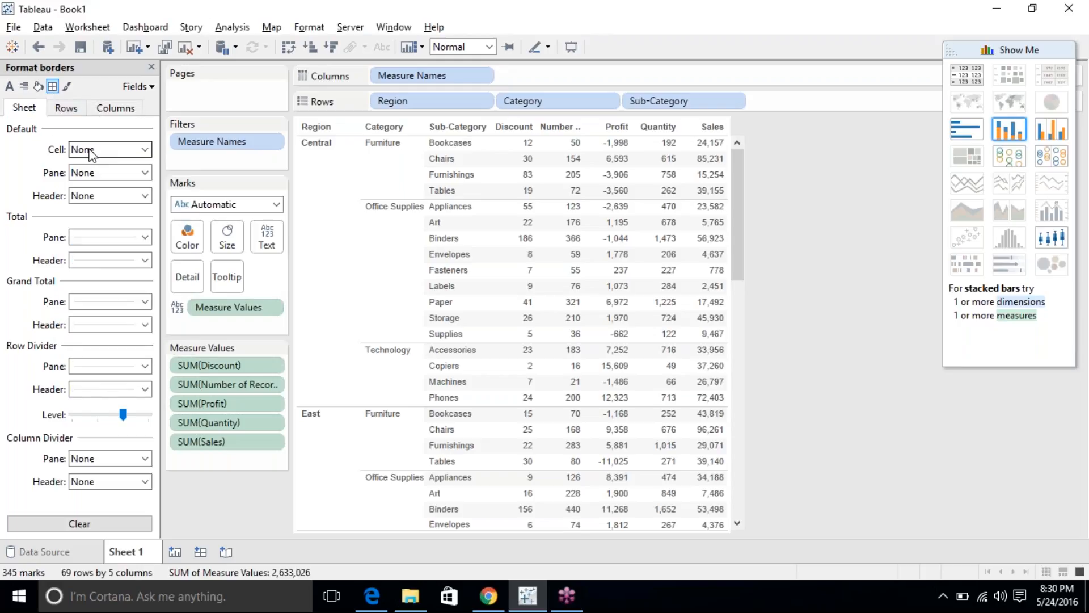
{"action": "left_click", "coordinate": [83, 151]}
{"action": "left_click", "coordinate": [105, 182]}
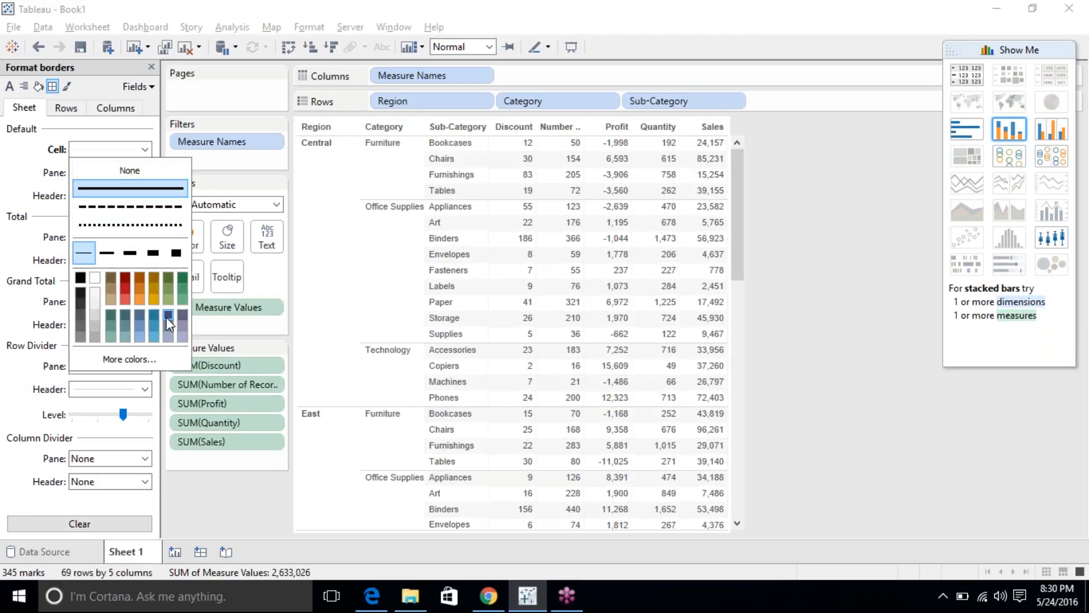
{"action": "left_click", "coordinate": [182, 318]}
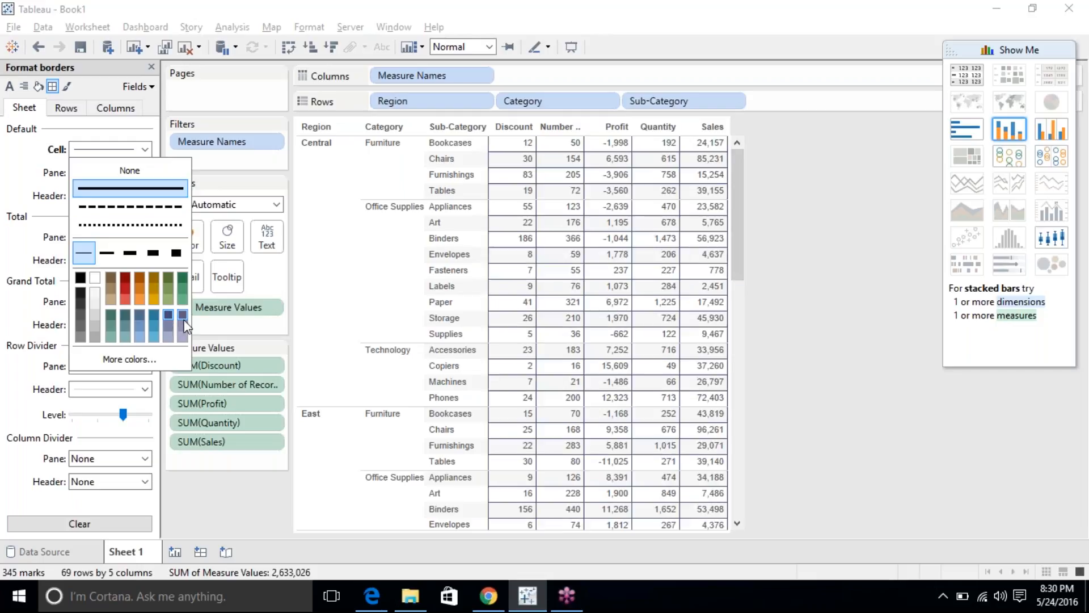
{"action": "left_click", "coordinate": [128, 320]}
{"action": "left_click", "coordinate": [129, 170]}
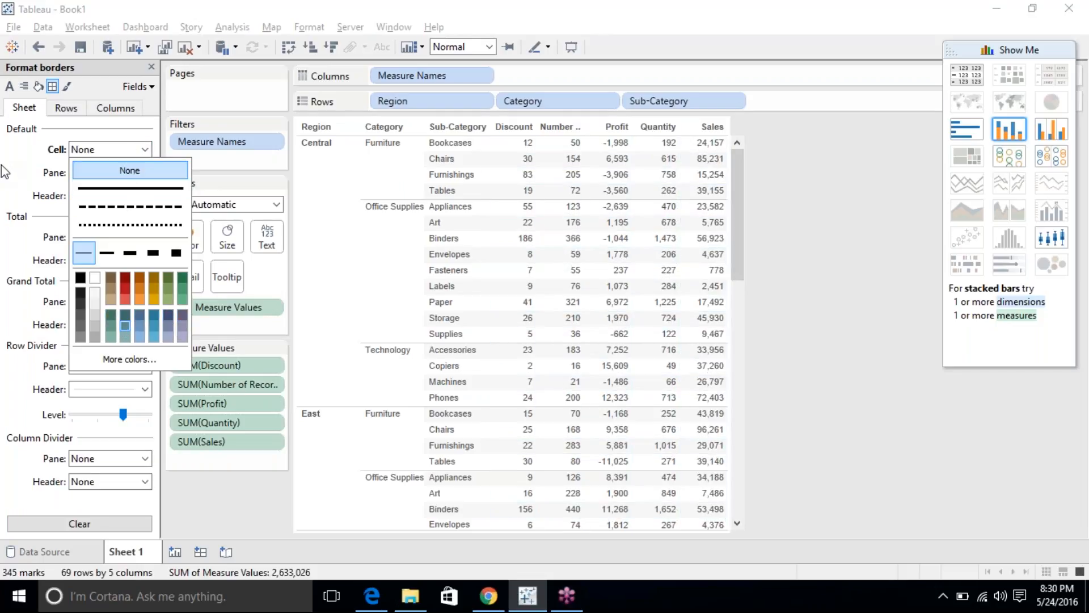
{"action": "left_click", "coordinate": [108, 173]}
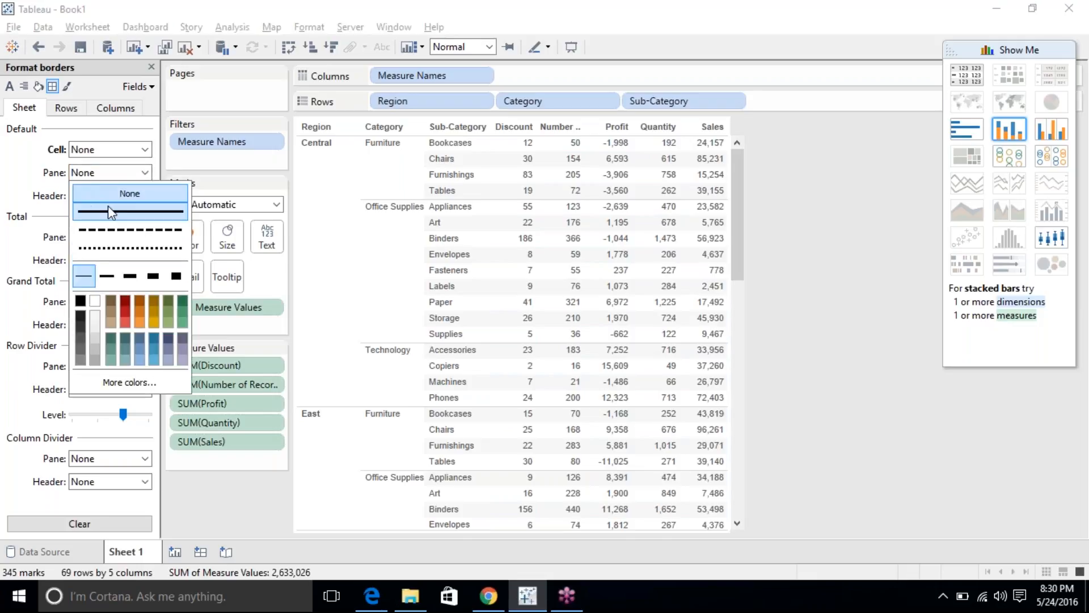
{"action": "left_click", "coordinate": [130, 276]}
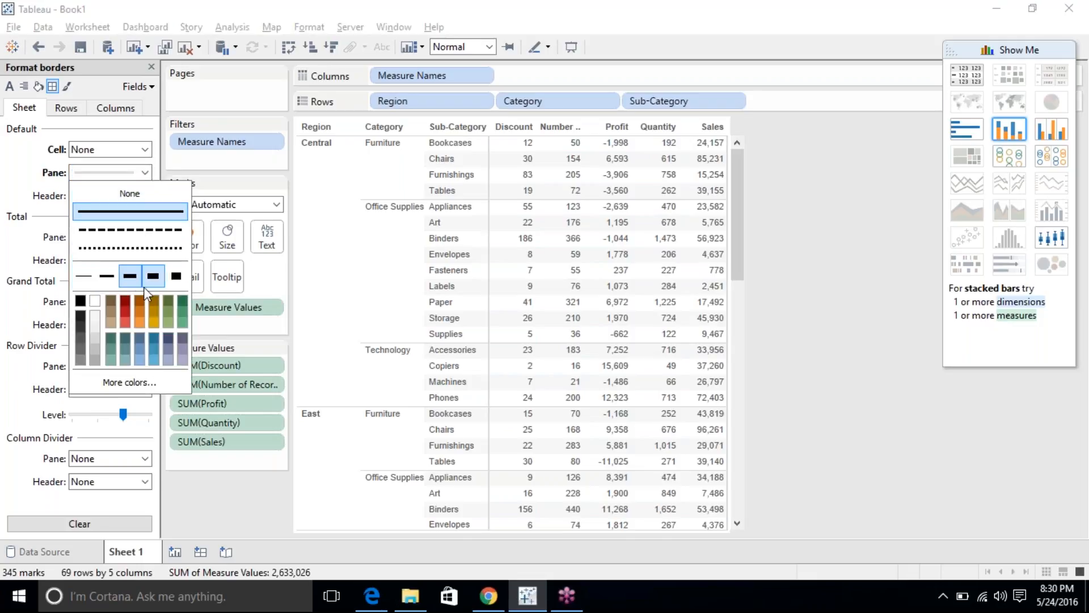
{"action": "left_click", "coordinate": [175, 276]}
{"action": "left_click", "coordinate": [80, 301]}
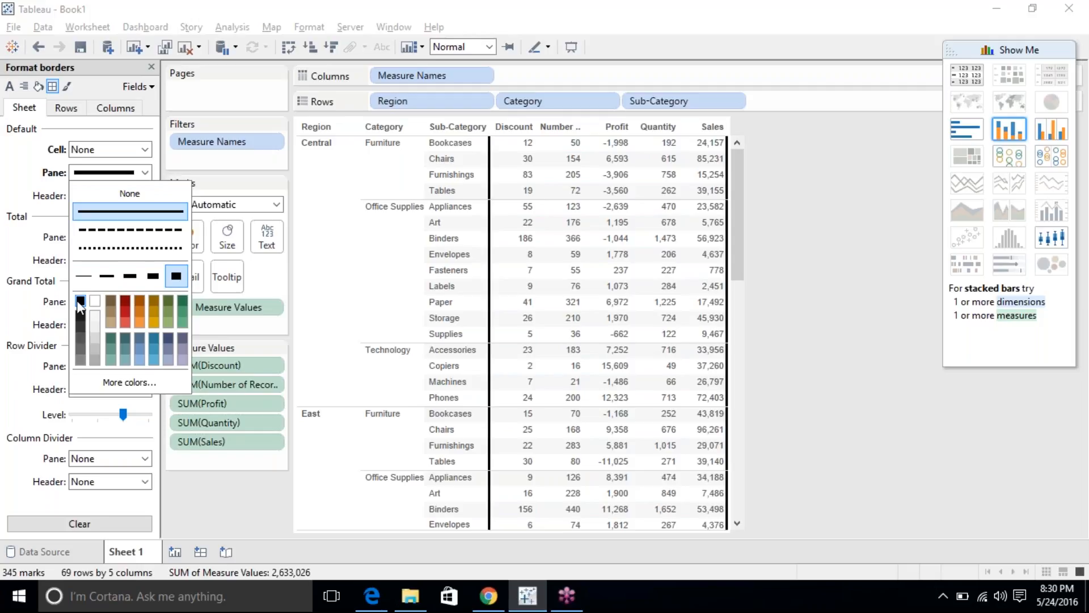
{"action": "left_click", "coordinate": [132, 195]}
{"action": "left_click", "coordinate": [81, 202]}
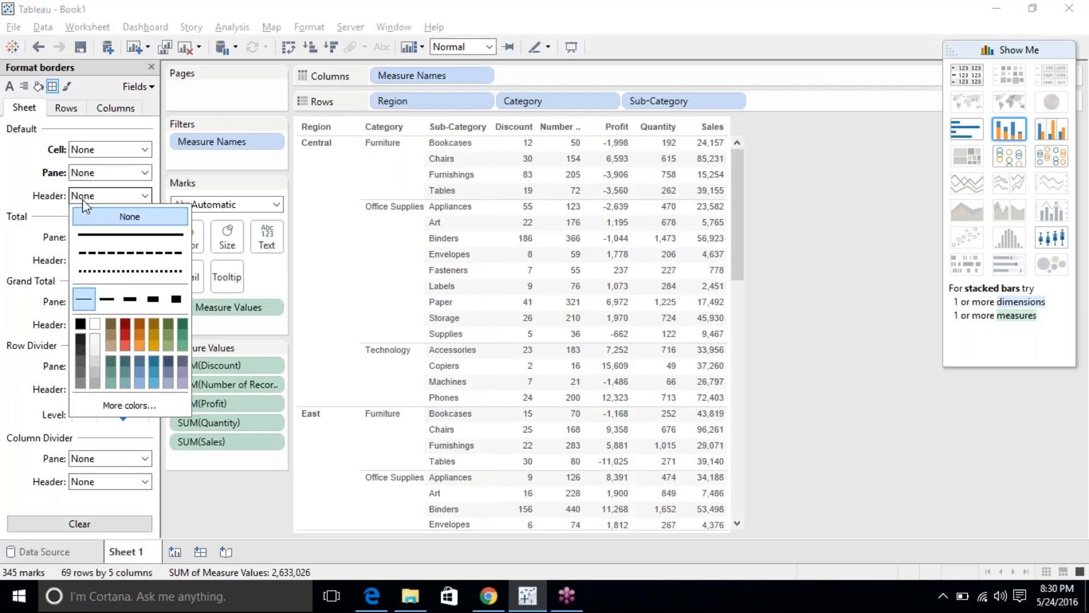
{"action": "left_click", "coordinate": [119, 234]}
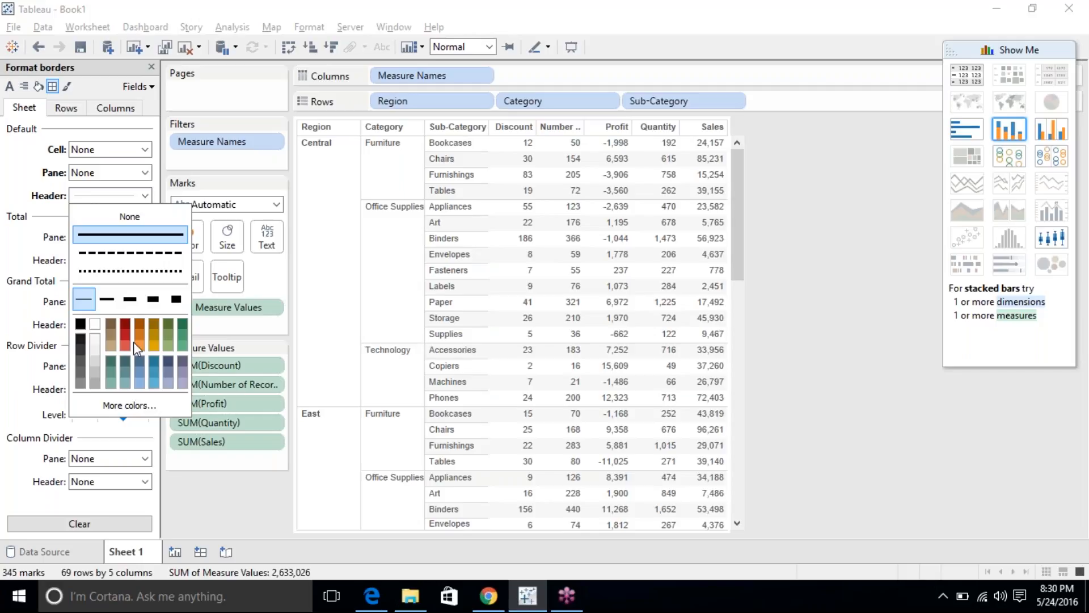
{"action": "left_click", "coordinate": [136, 221]}
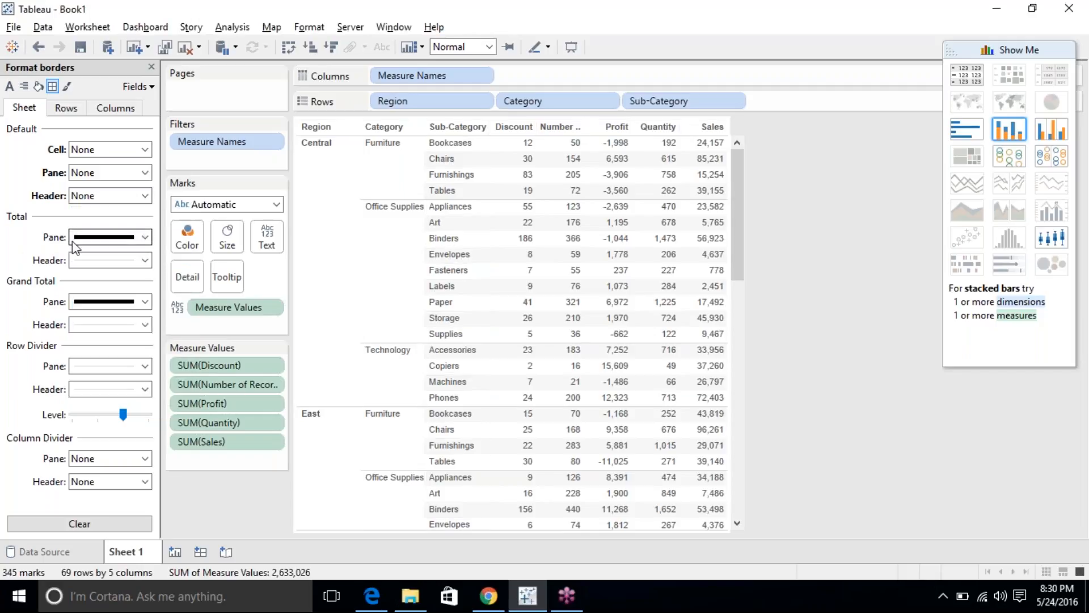
{"action": "left_click", "coordinate": [74, 371]}
{"action": "left_click", "coordinate": [71, 372]}
{"action": "left_click", "coordinate": [79, 523]}
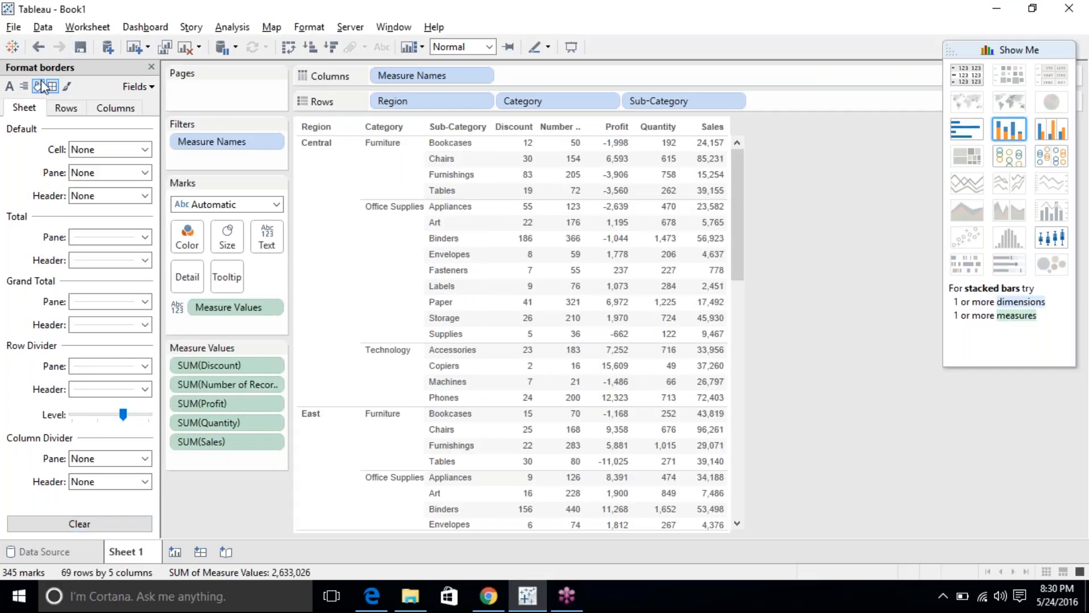
Review the row and column border settings, then switch to line formatting with grid lines at None.
{"action": "left_click", "coordinate": [65, 107]}
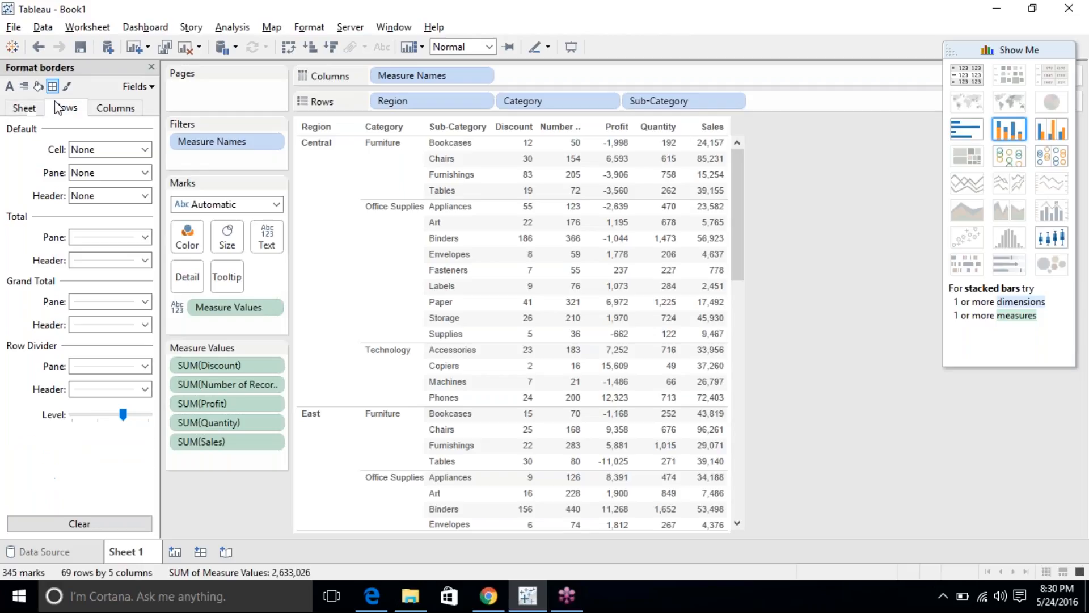
{"action": "left_click", "coordinate": [104, 113]}
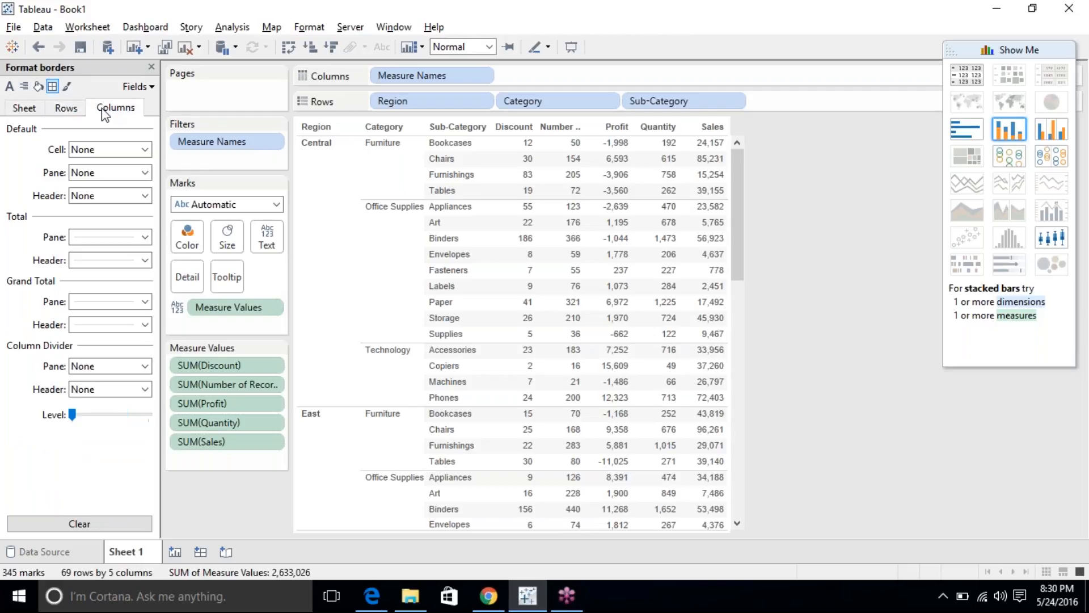
{"action": "left_click", "coordinate": [68, 87]}
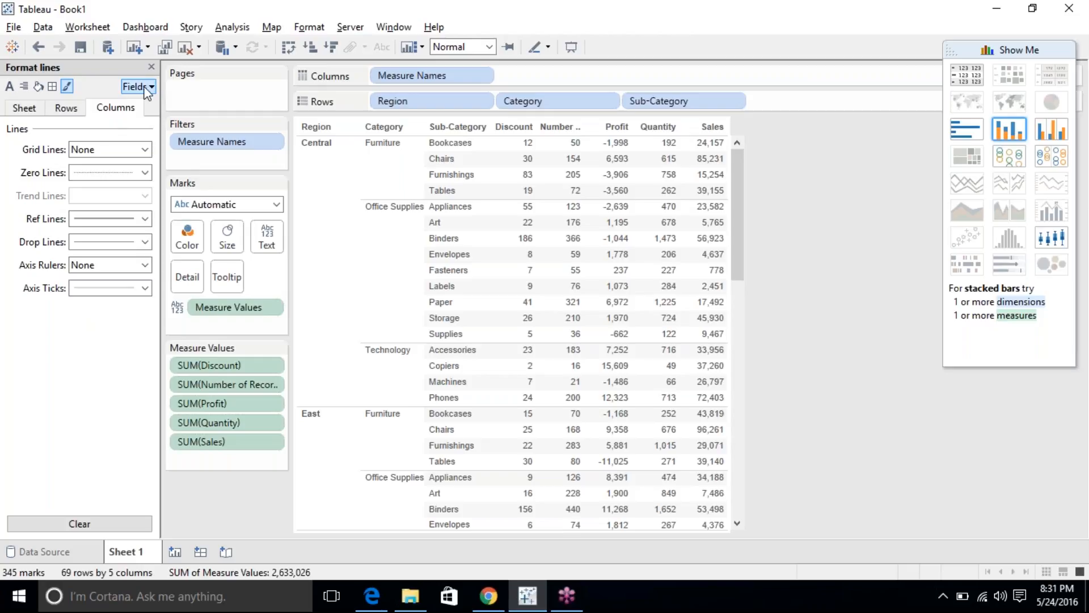
Review the Sheet, Rows and Columns line settings, then bring up the Fields list of formattable fields.
{"action": "left_click", "coordinate": [24, 112]}
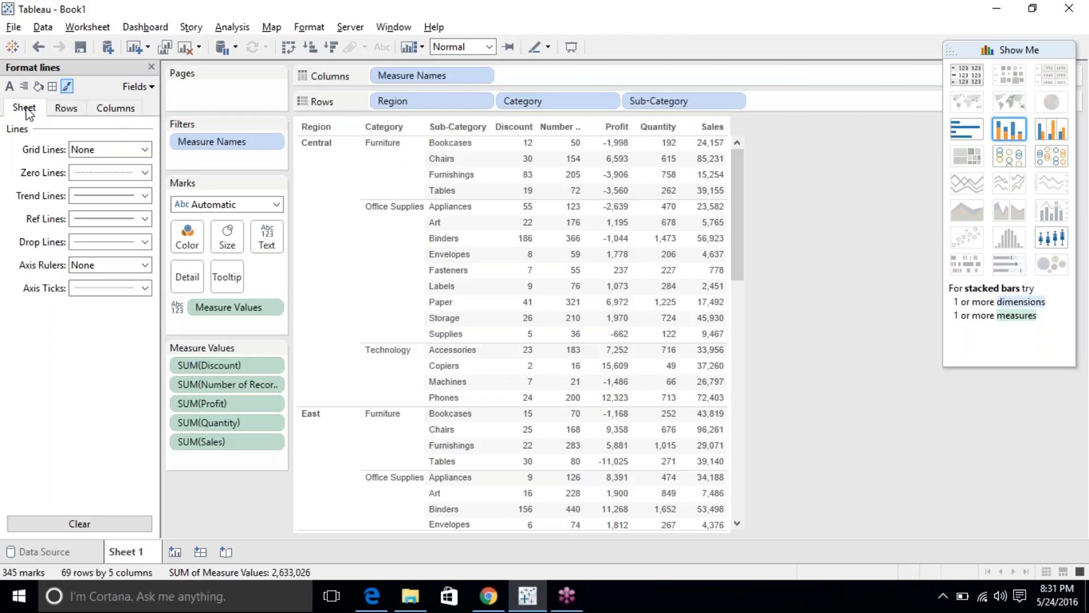
{"action": "left_click", "coordinate": [52, 113]}
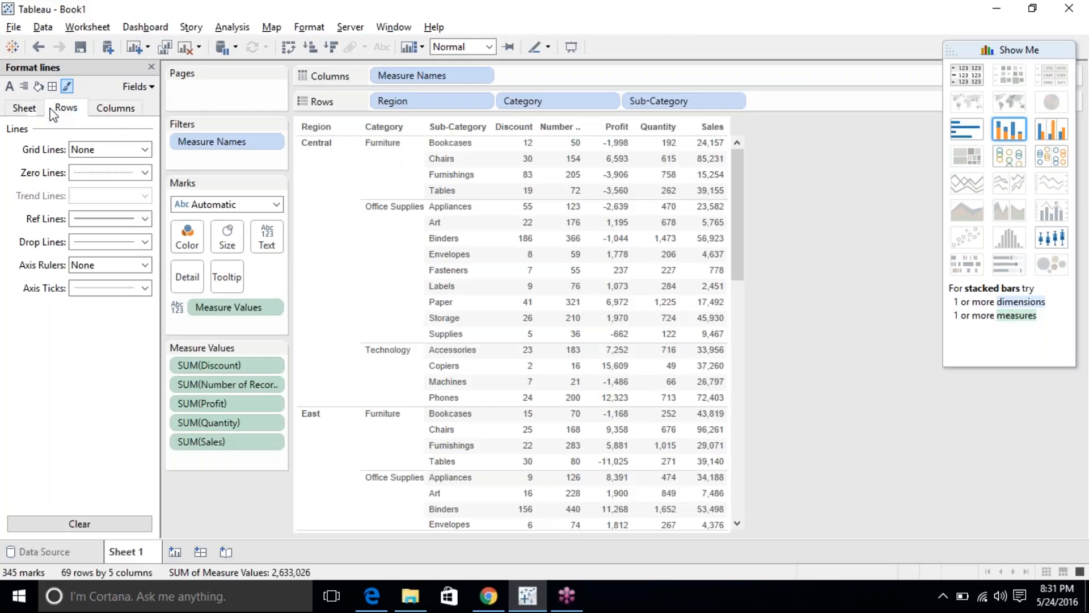
{"action": "left_click", "coordinate": [98, 115]}
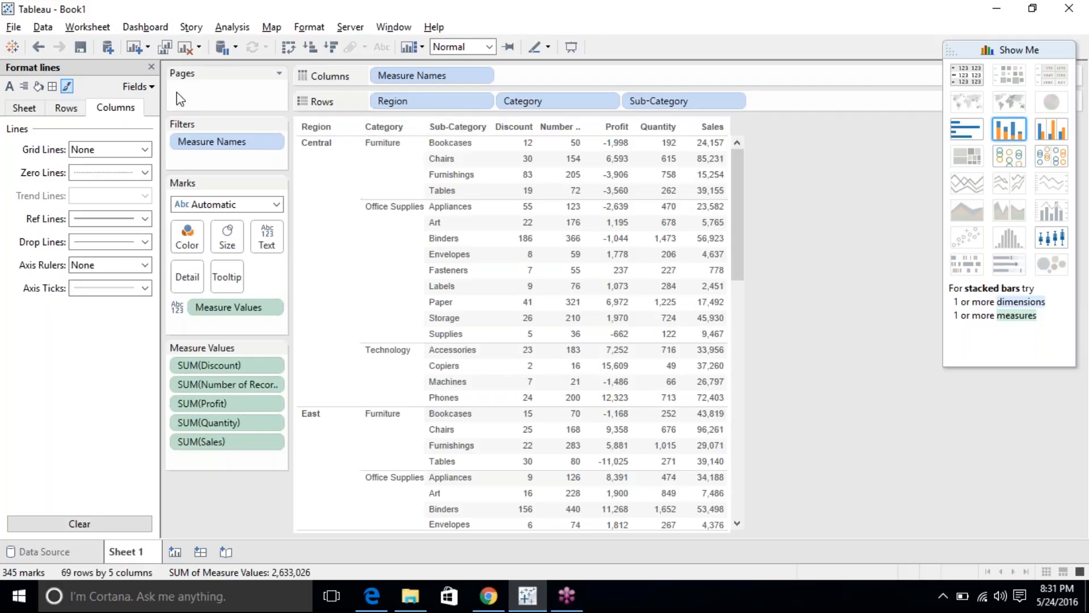
{"action": "left_click", "coordinate": [145, 87]}
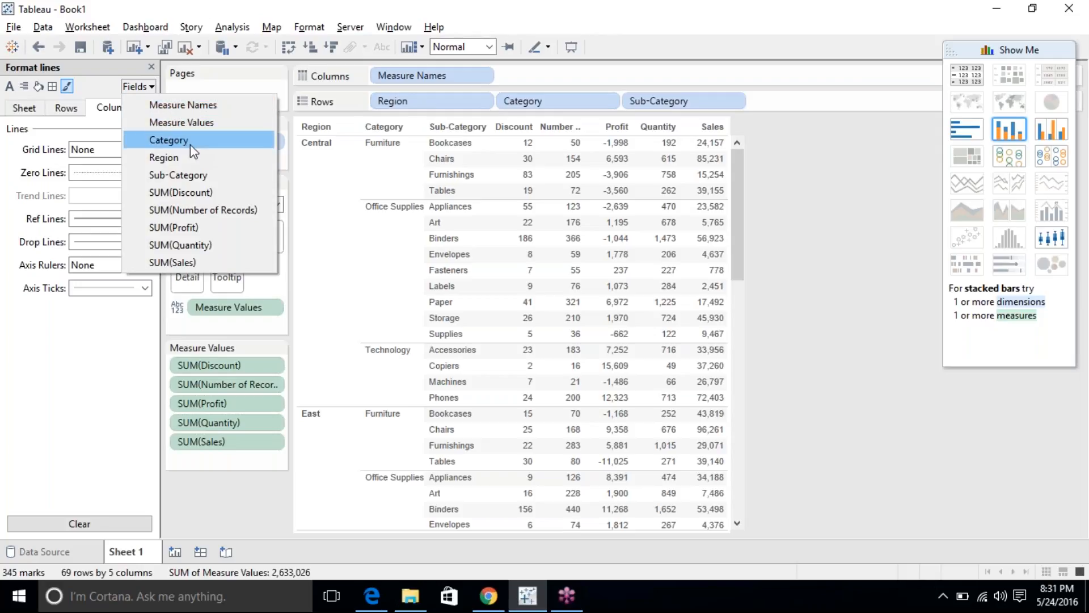
Select Sub-Category for formatting, colour its header labels blue, then clear them back to default.
{"action": "left_click", "coordinate": [196, 175]}
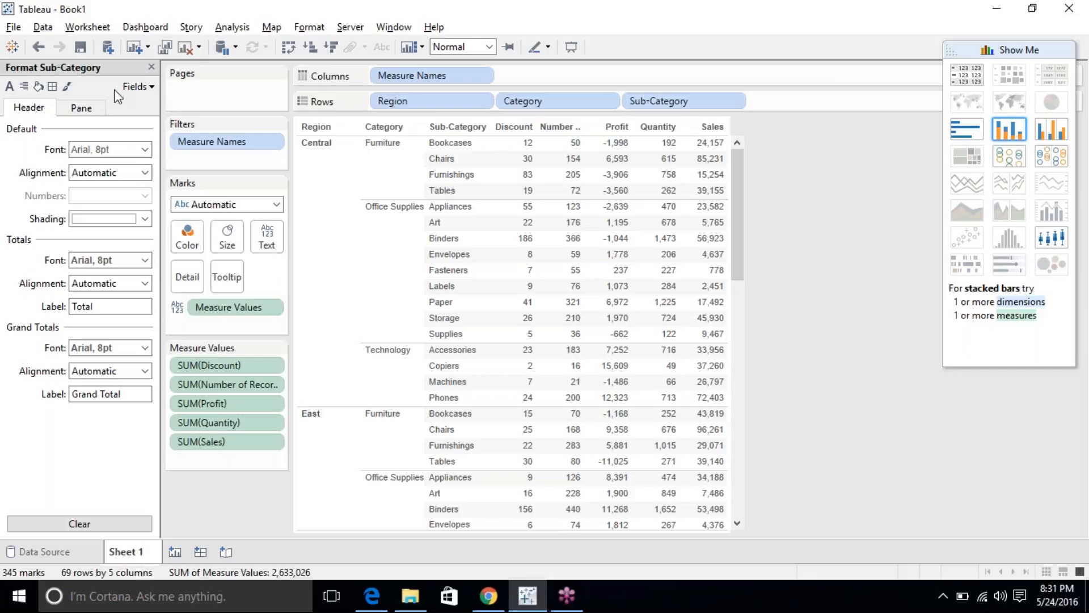
{"action": "left_click", "coordinate": [11, 90]}
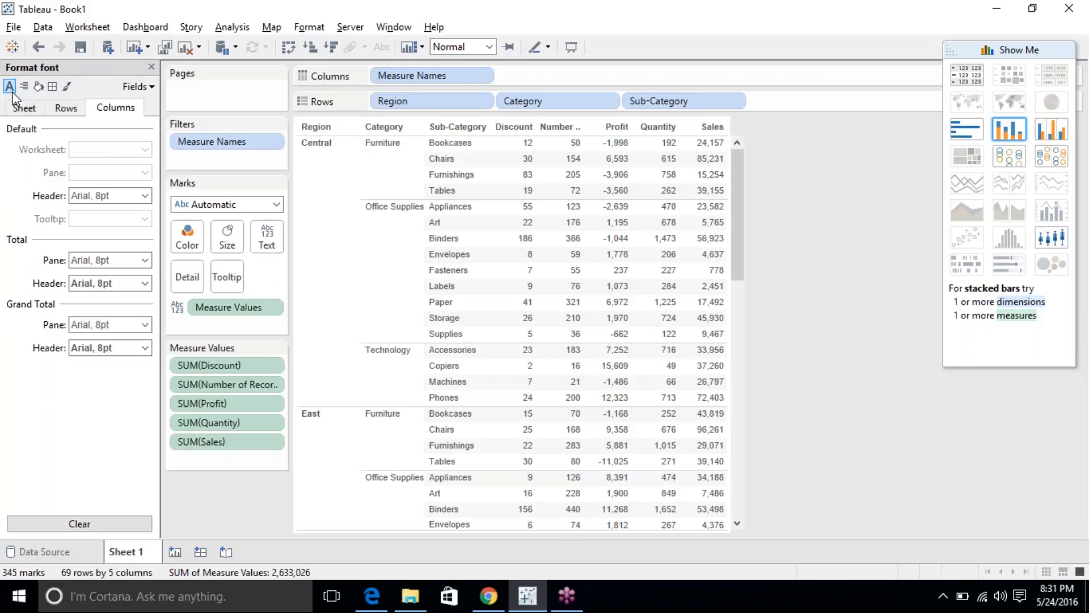
{"action": "left_click", "coordinate": [138, 87]}
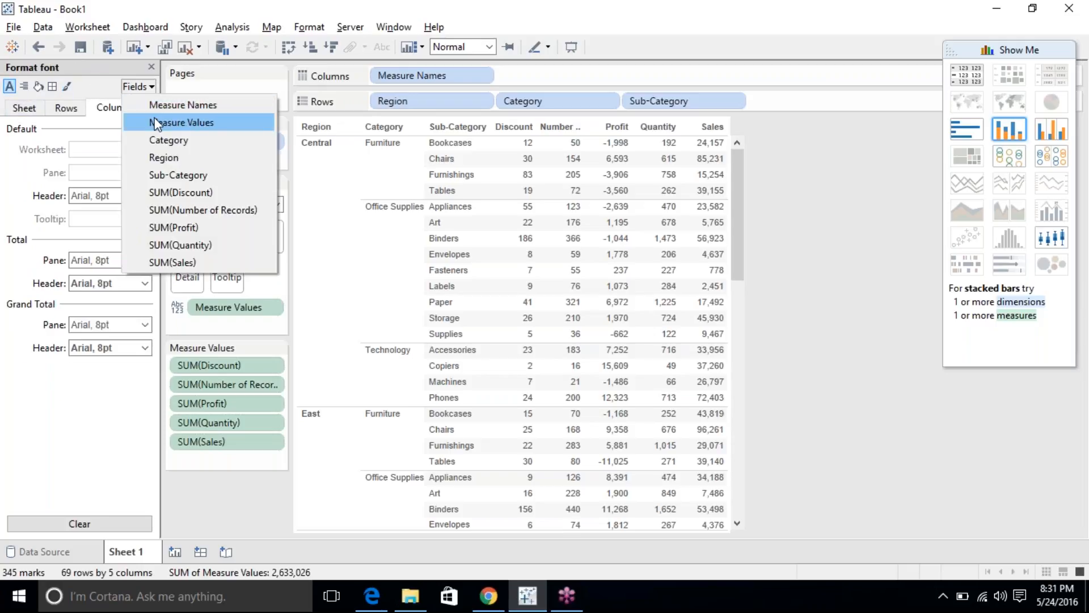
{"action": "left_click", "coordinate": [180, 175]}
{"action": "left_click", "coordinate": [101, 150]}
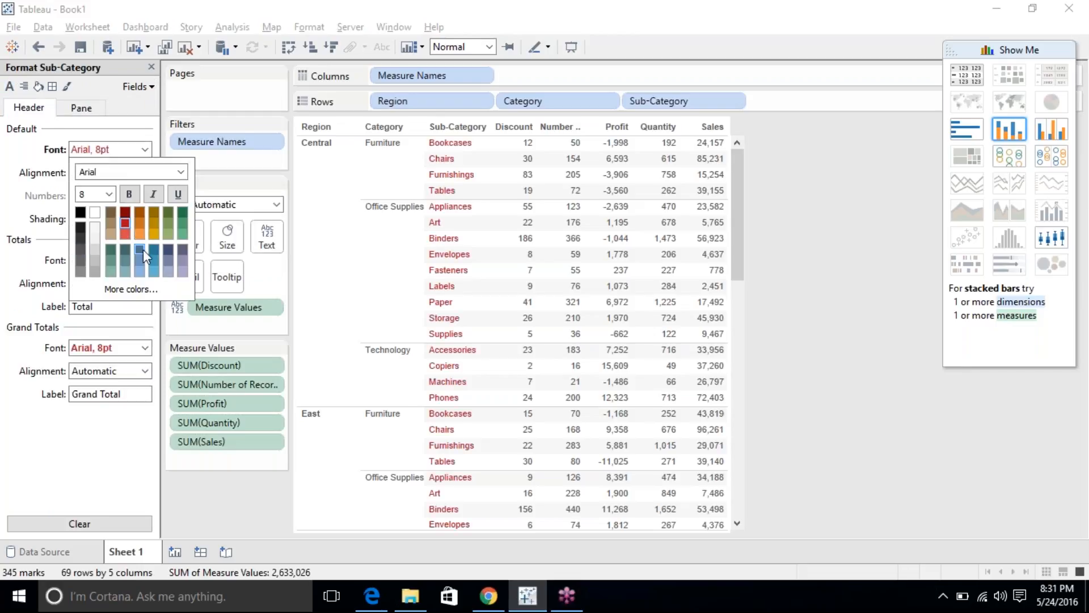
{"action": "left_click", "coordinate": [168, 261]}
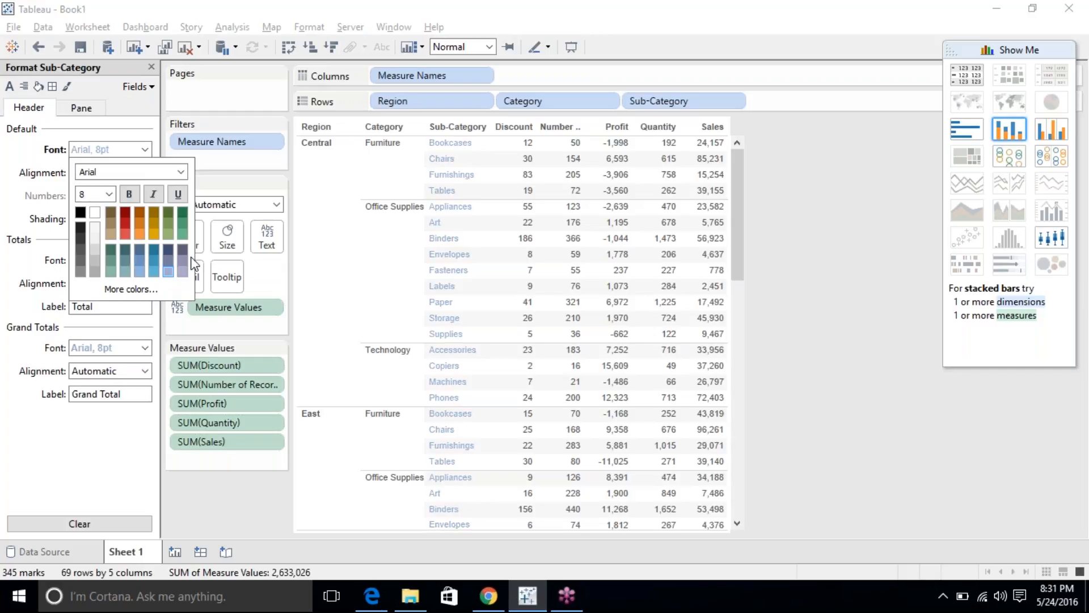
{"action": "left_click", "coordinate": [41, 443]}
{"action": "left_click", "coordinate": [80, 521]}
Rotate the Sub-Category labels vertically, clear alignment back to Automatic, and reopen the field list.
{"action": "left_click", "coordinate": [114, 173]}
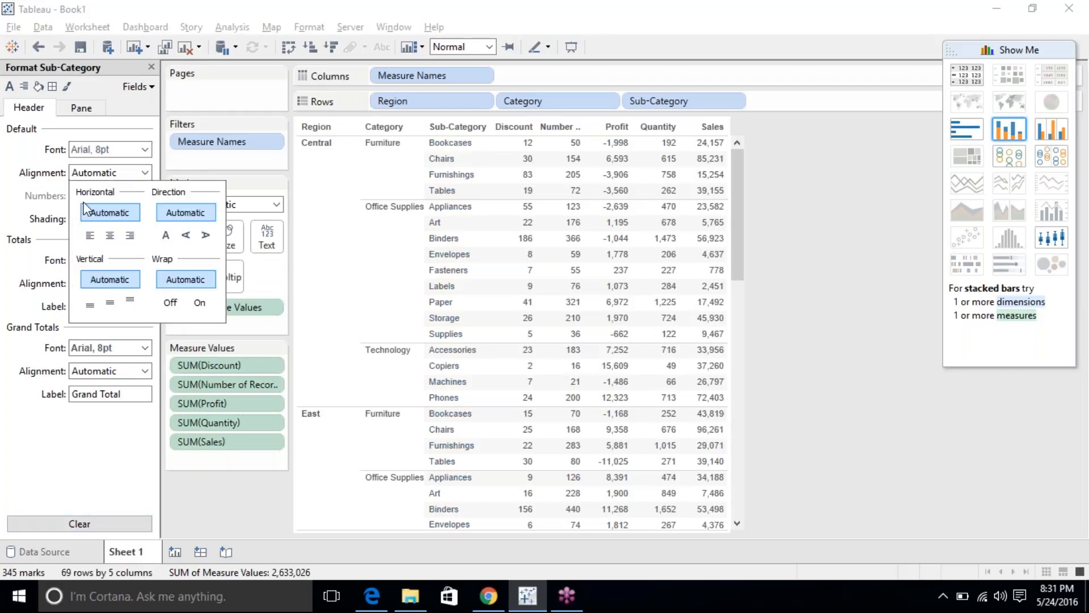
{"action": "left_click", "coordinate": [188, 236]}
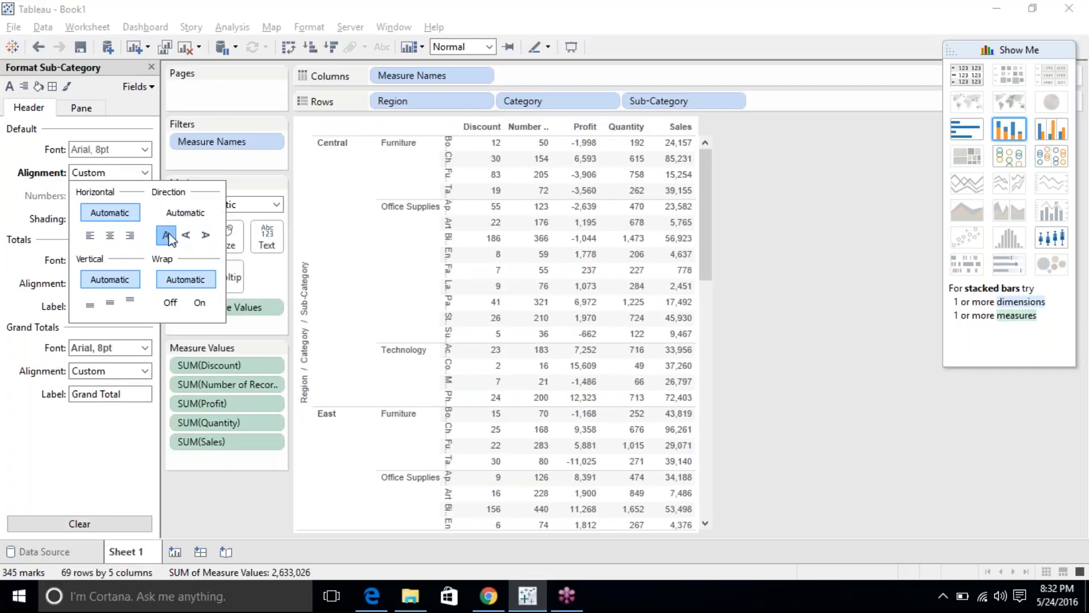
{"action": "left_click", "coordinate": [168, 236]}
{"action": "left_click", "coordinate": [187, 235]}
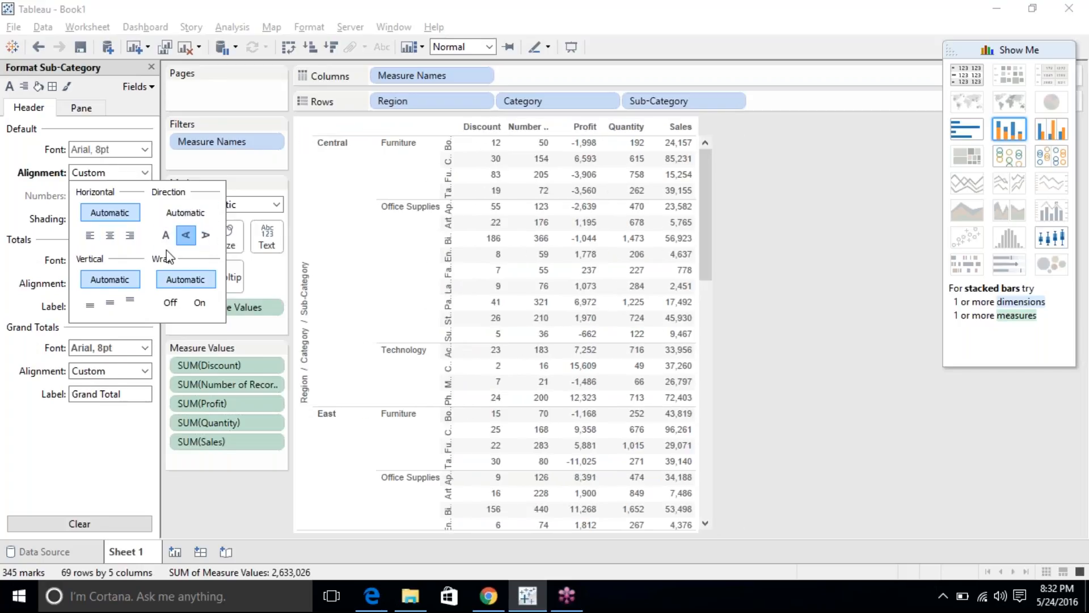
{"action": "left_click", "coordinate": [82, 523]}
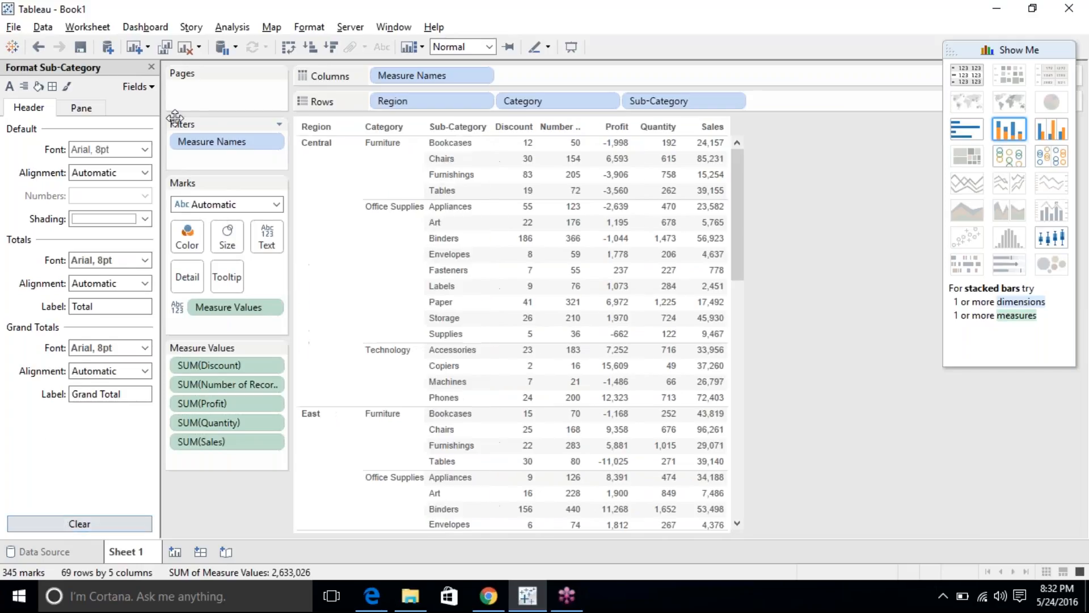
{"action": "left_click", "coordinate": [139, 87]}
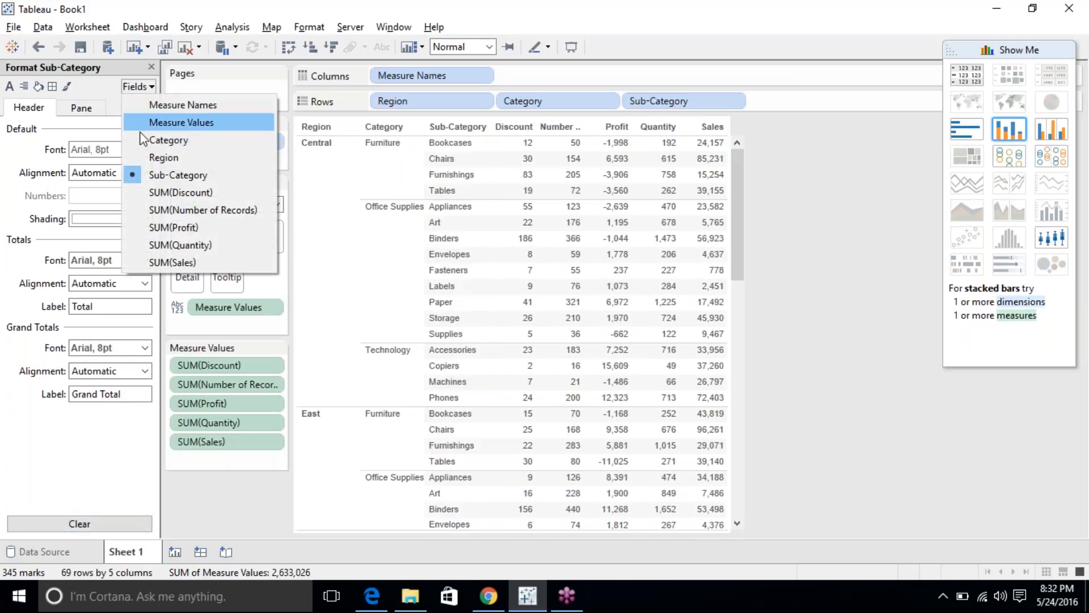
Try Number (Standard) and Number (Custom) on SUM(Sales), then settle on Currency (Standard), e.g. $24,157.18.
{"action": "left_click", "coordinate": [206, 261]}
{"action": "mouse_move", "coordinate": [719, 223]}
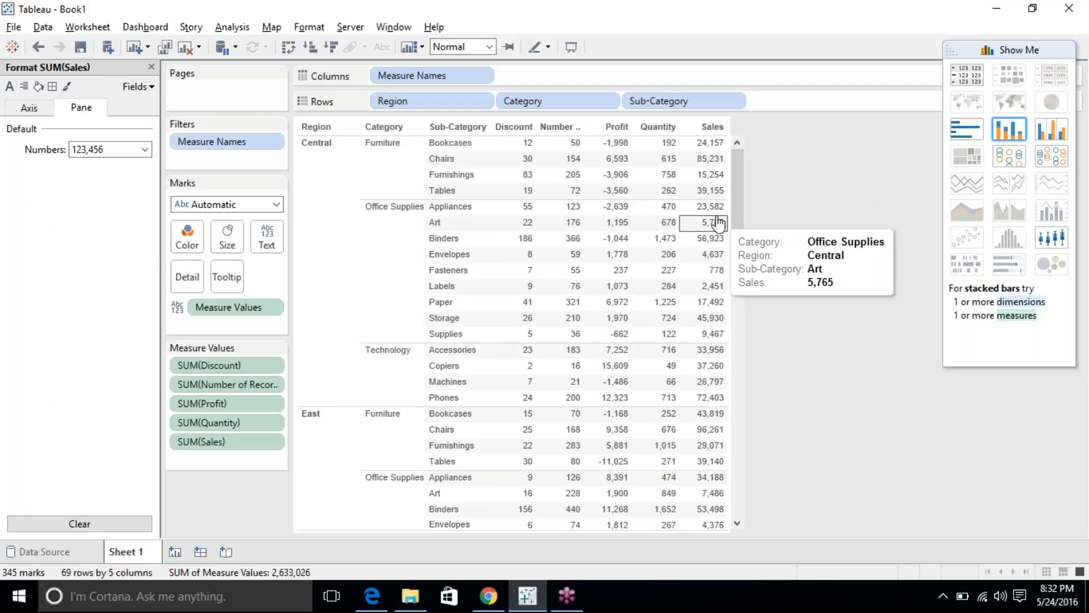
{"action": "left_click", "coordinate": [91, 150]}
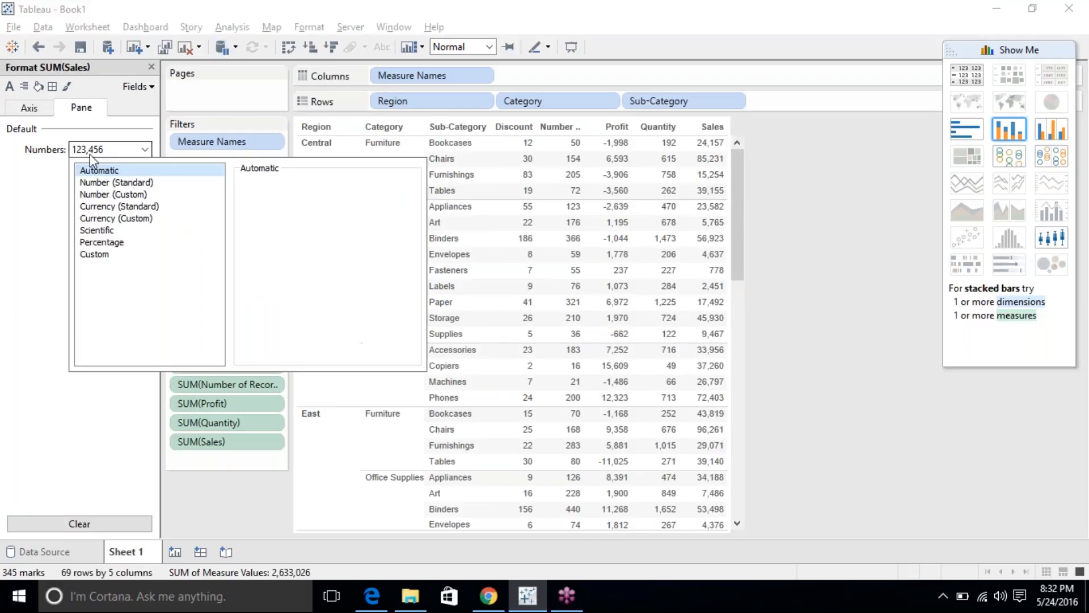
{"action": "left_click", "coordinate": [150, 182]}
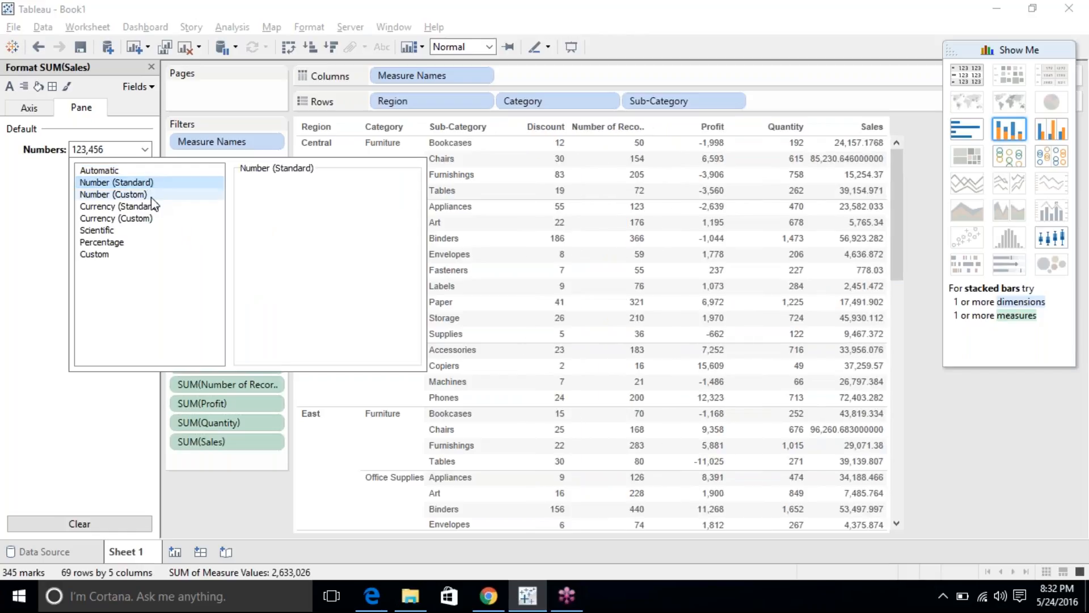
{"action": "left_click", "coordinate": [143, 194]}
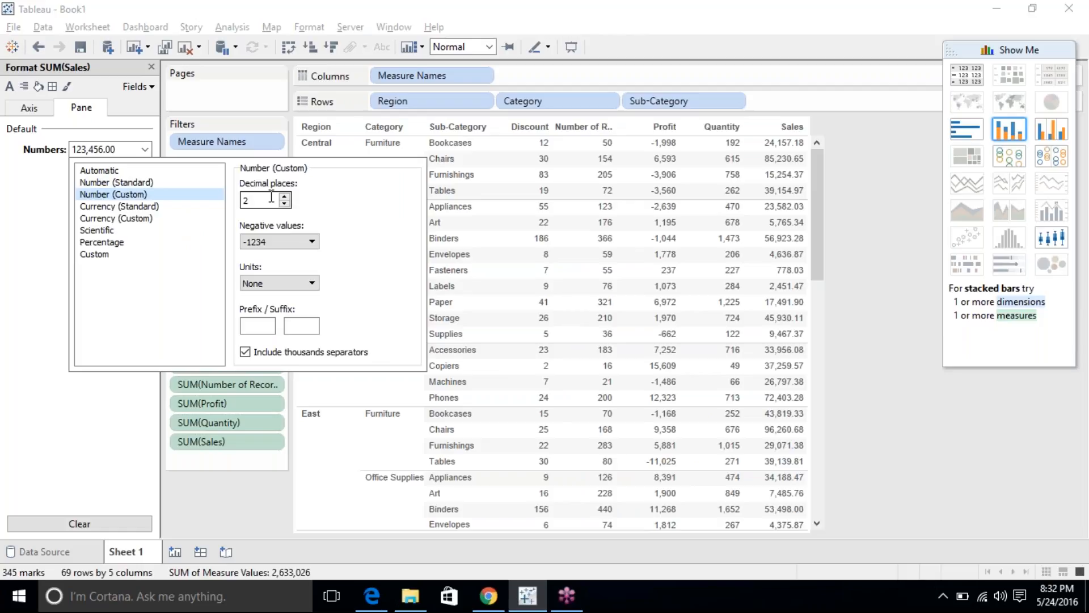
{"action": "left_click", "coordinate": [168, 206]}
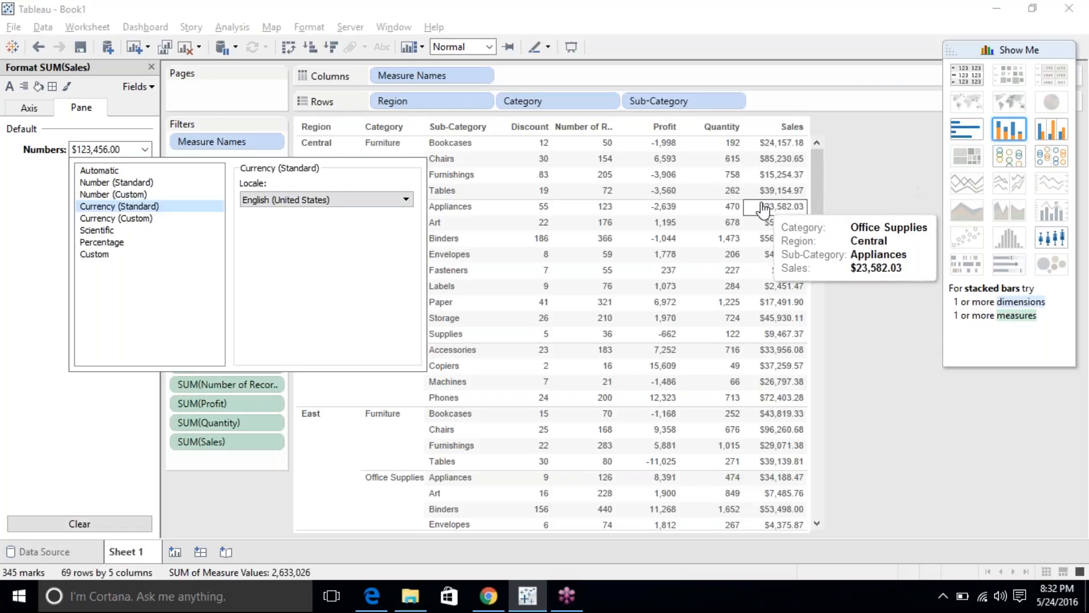
Set the Sales currency locale to English (India) with a custom INR suffix, e.g. ₹ 24,157.18INR.
{"action": "left_click", "coordinate": [365, 200]}
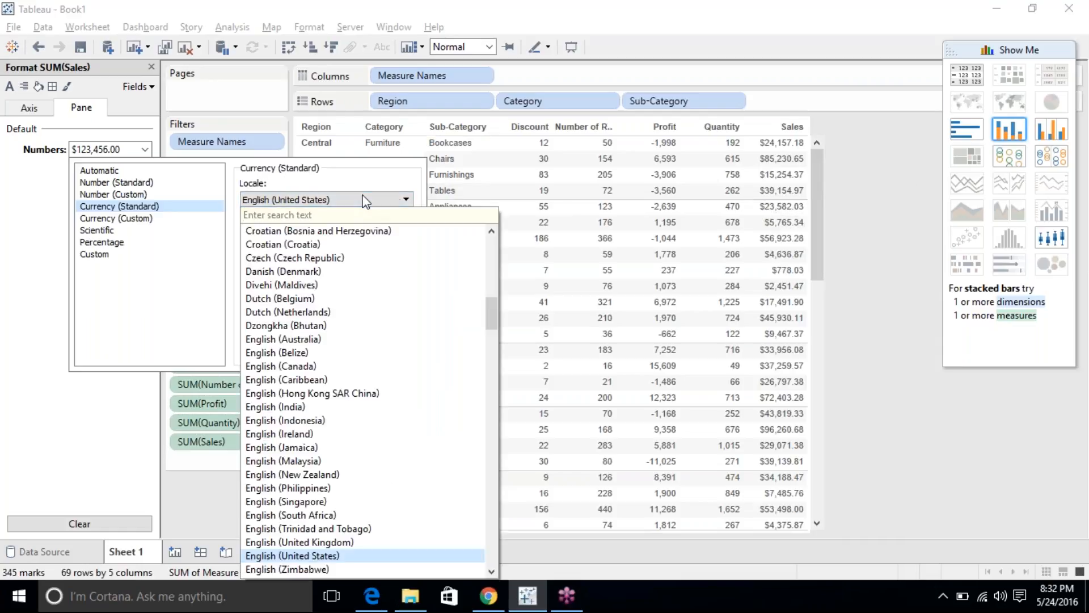
{"action": "type", "text": "indi"}
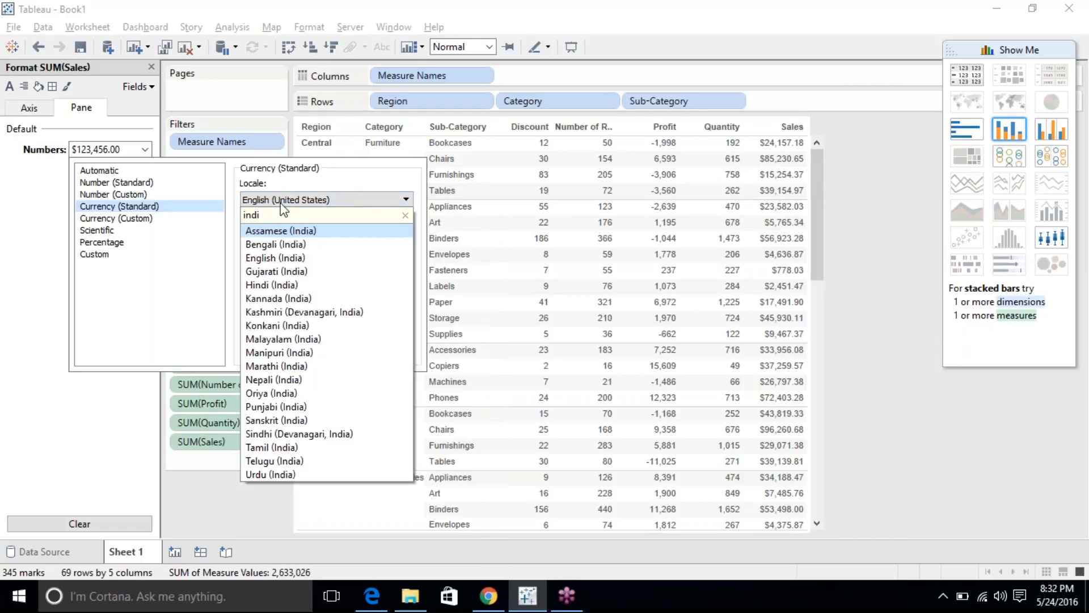
{"action": "left_click", "coordinate": [291, 259]}
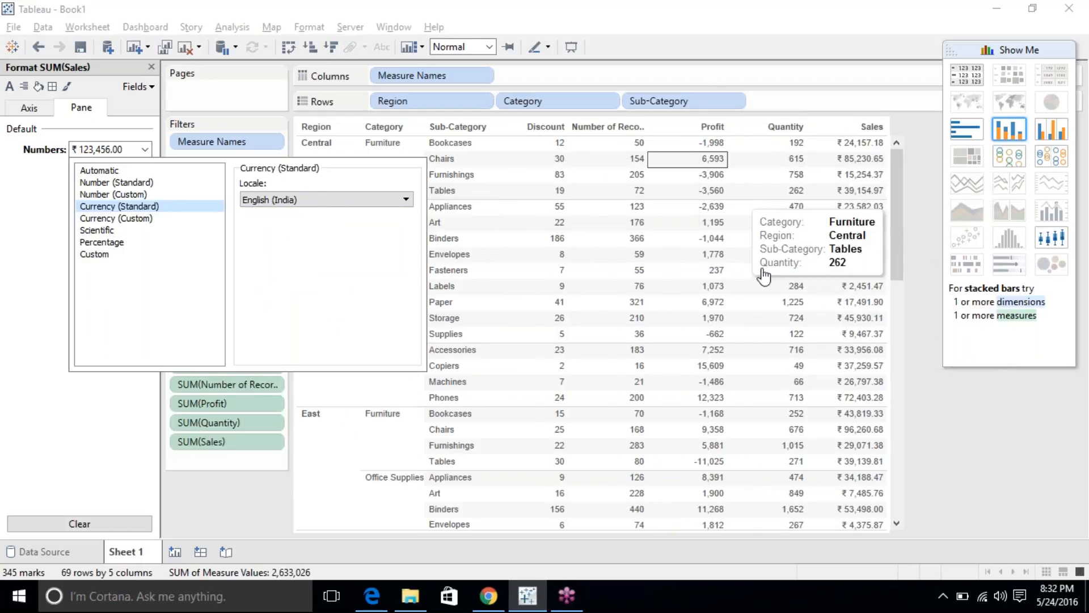
{"action": "left_click", "coordinate": [111, 220]}
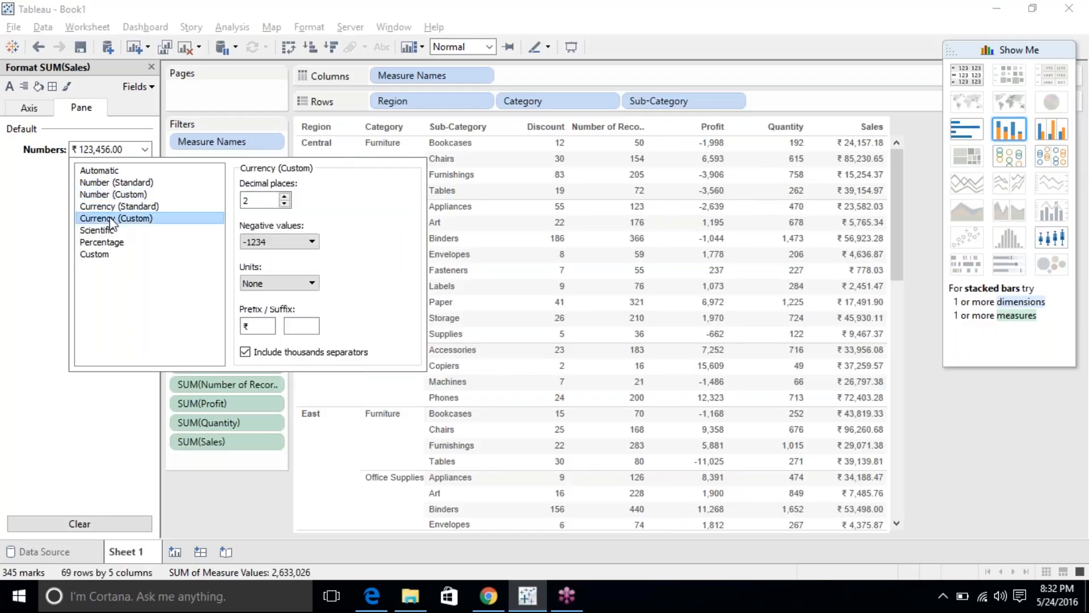
{"action": "left_click_drag", "start_coordinate": [270, 328], "coordinate": [236, 319]}
{"action": "left_click", "coordinate": [302, 322]}
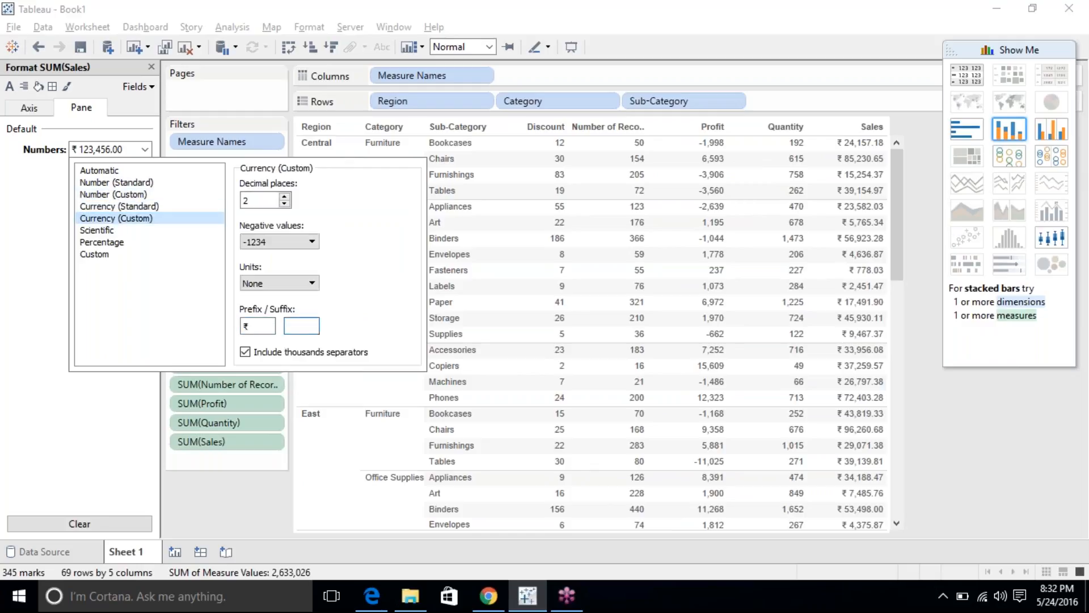
{"action": "type", "text": "INR"}
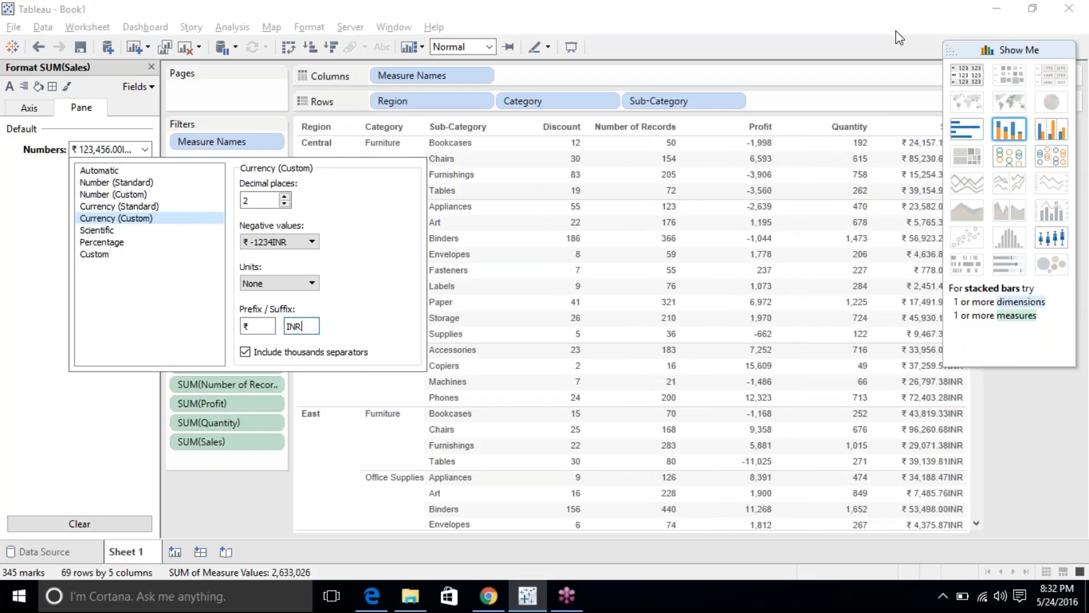
{"action": "left_click", "coordinate": [994, 46]}
{"action": "mouse_move", "coordinate": [962, 196]}
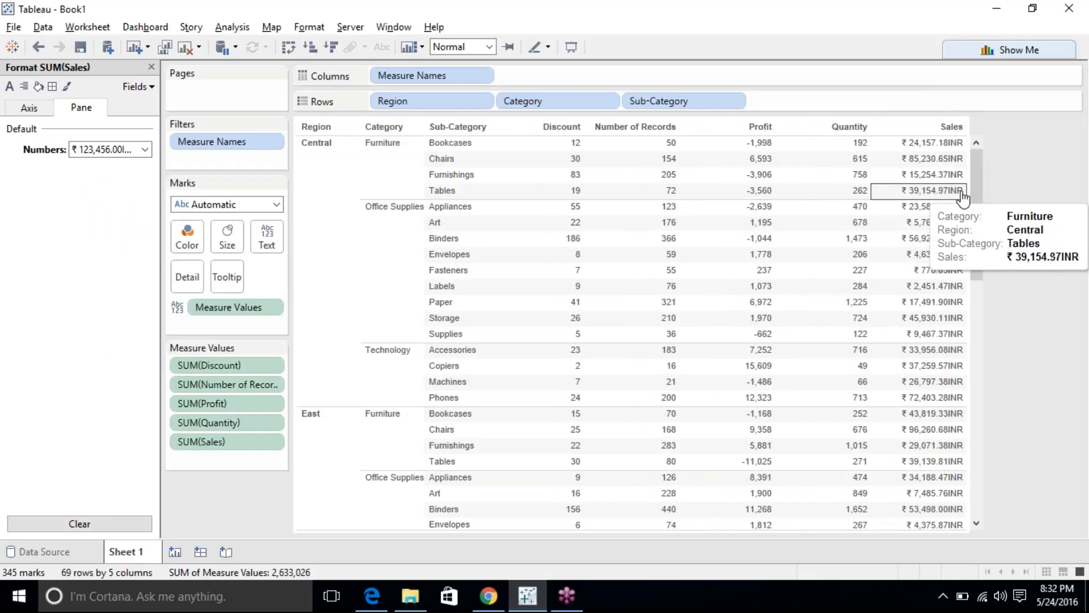
{"action": "mouse_move", "coordinate": [947, 276]}
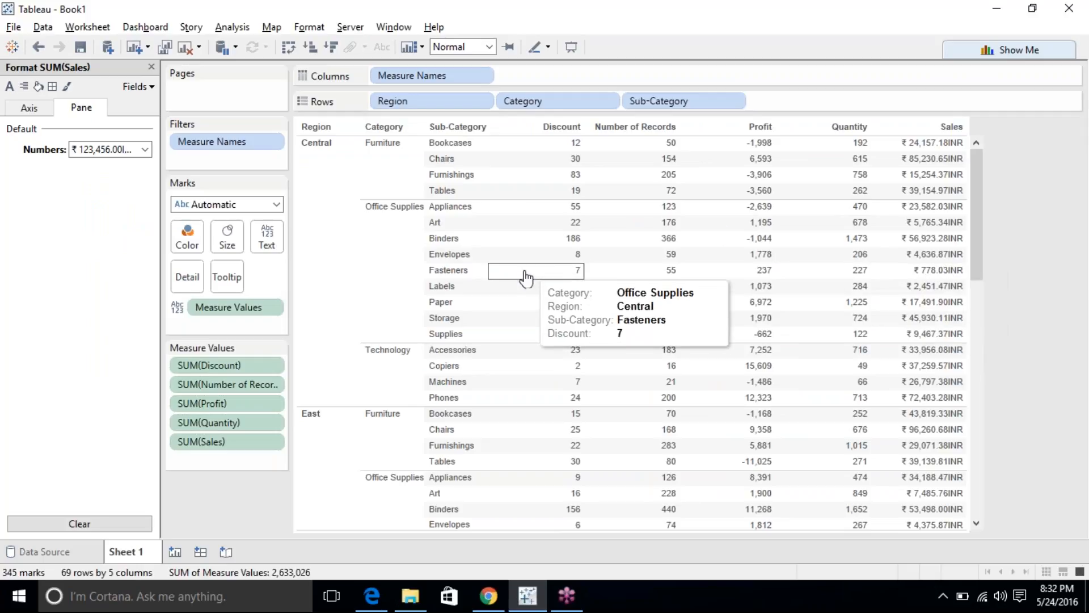
{"action": "left_click", "coordinate": [145, 150]}
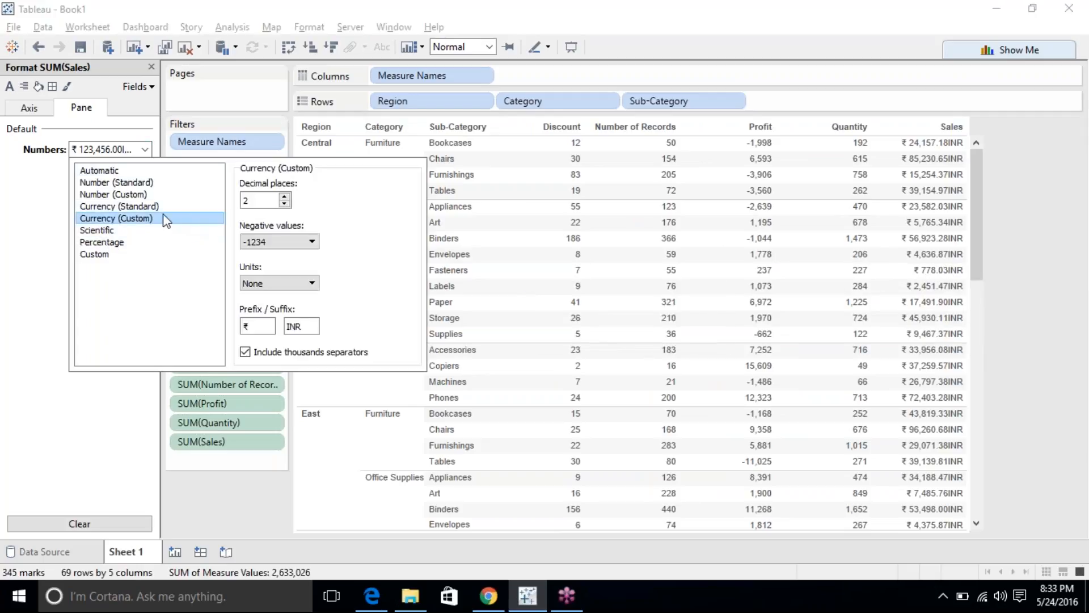
Try thousands separators, Automatic, Scientific and Percentage on Sales, then leave a blank Custom format.
{"action": "left_click", "coordinate": [267, 355]}
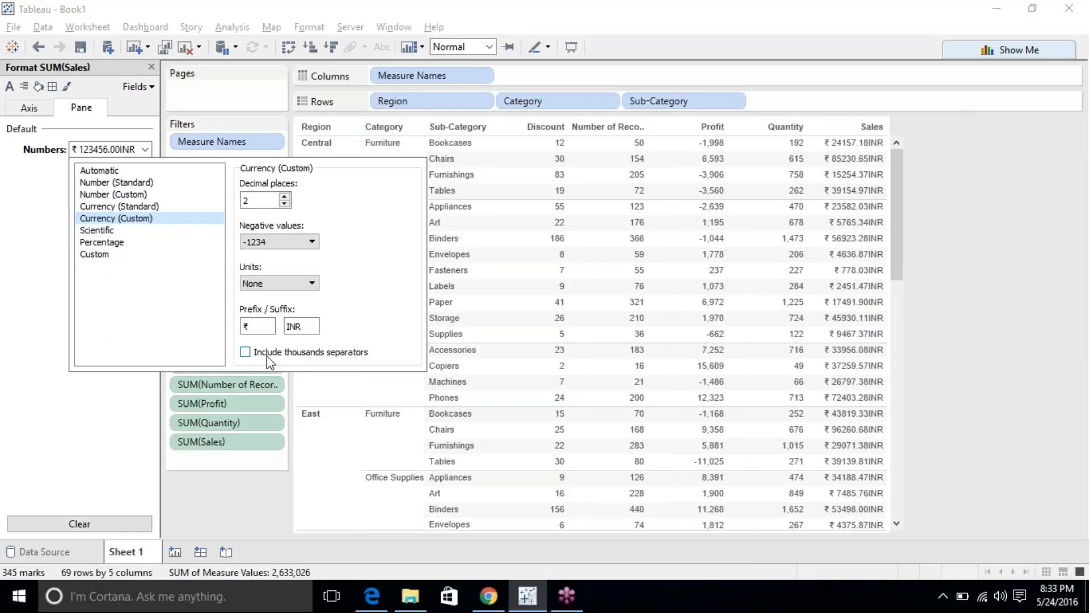
{"action": "left_click", "coordinate": [267, 355]}
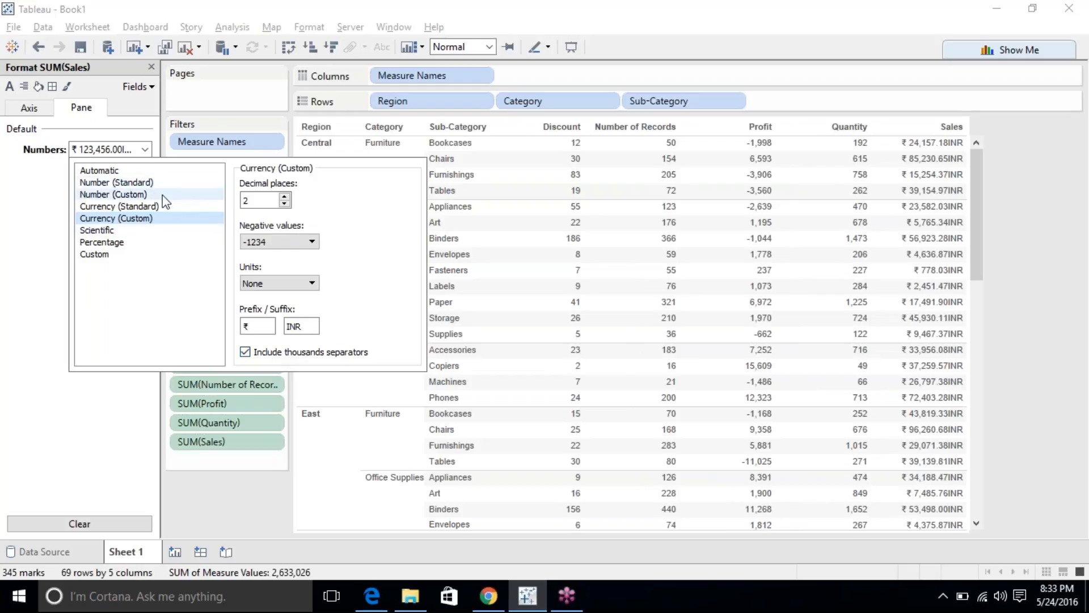
{"action": "left_click", "coordinate": [100, 170]}
{"action": "left_click", "coordinate": [113, 231]}
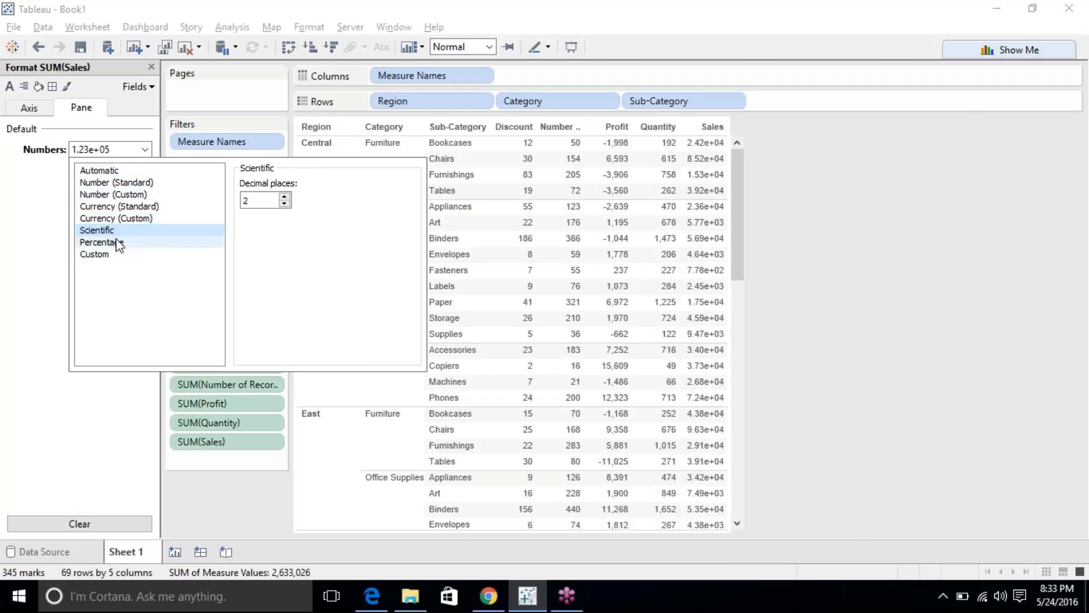
{"action": "left_click", "coordinate": [119, 244]}
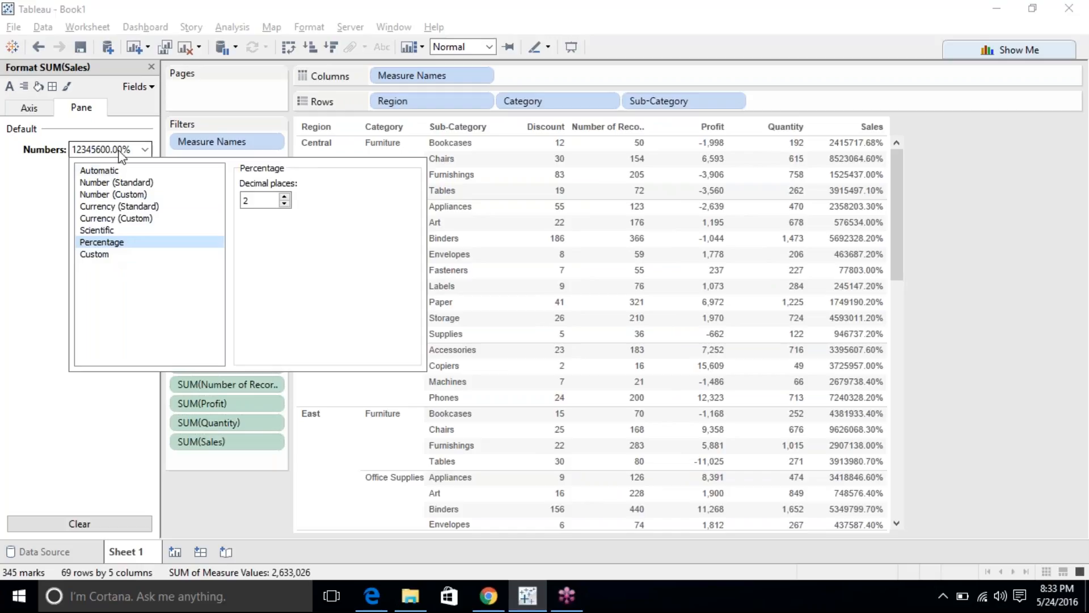
{"action": "left_click", "coordinate": [120, 170]}
{"action": "left_click", "coordinate": [107, 254]}
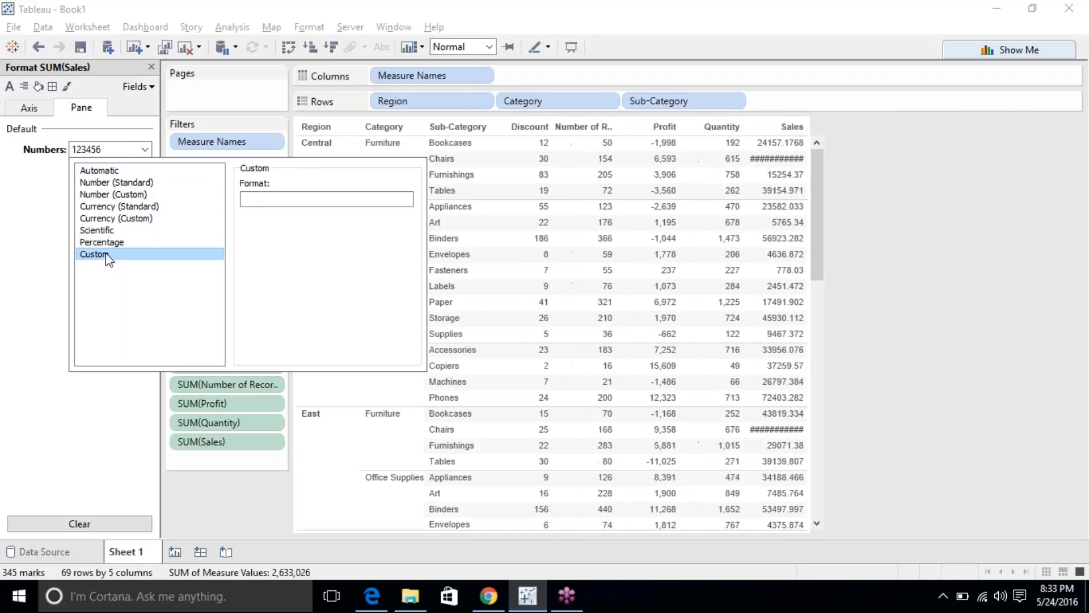
{"action": "left_click", "coordinate": [285, 202]}
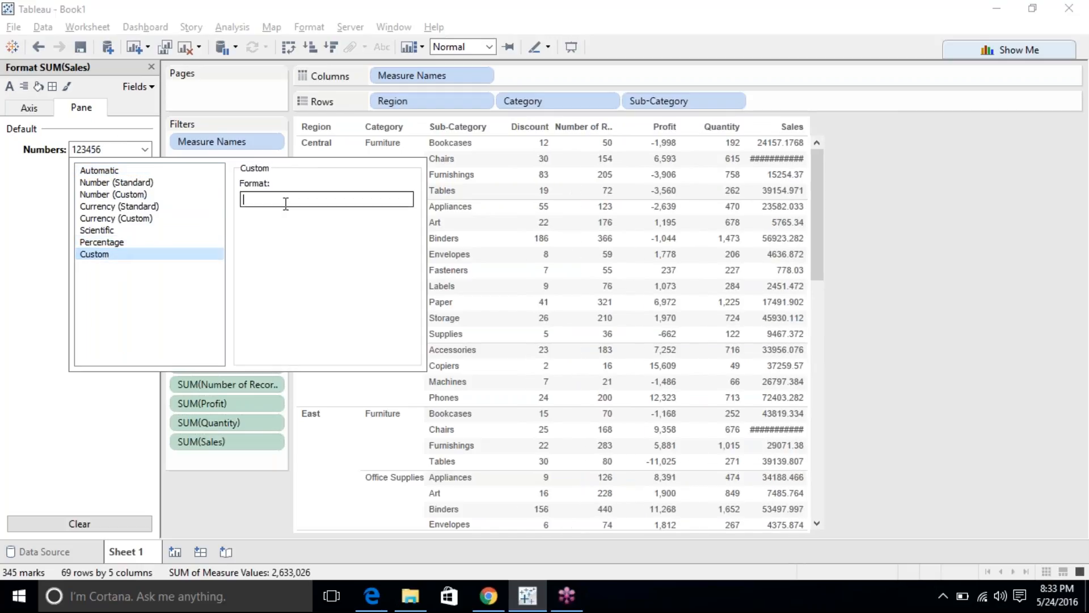
{"action": "left_click", "coordinate": [36, 301]}
{"action": "left_click", "coordinate": [31, 110]}
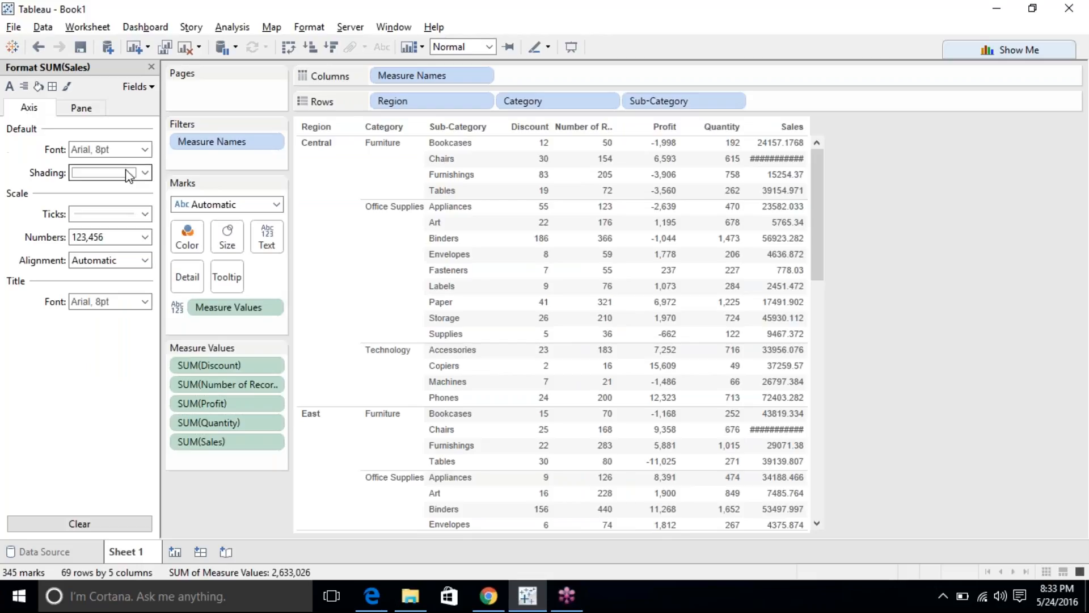
{"action": "left_click", "coordinate": [105, 150]}
{"action": "left_click", "coordinate": [125, 220]}
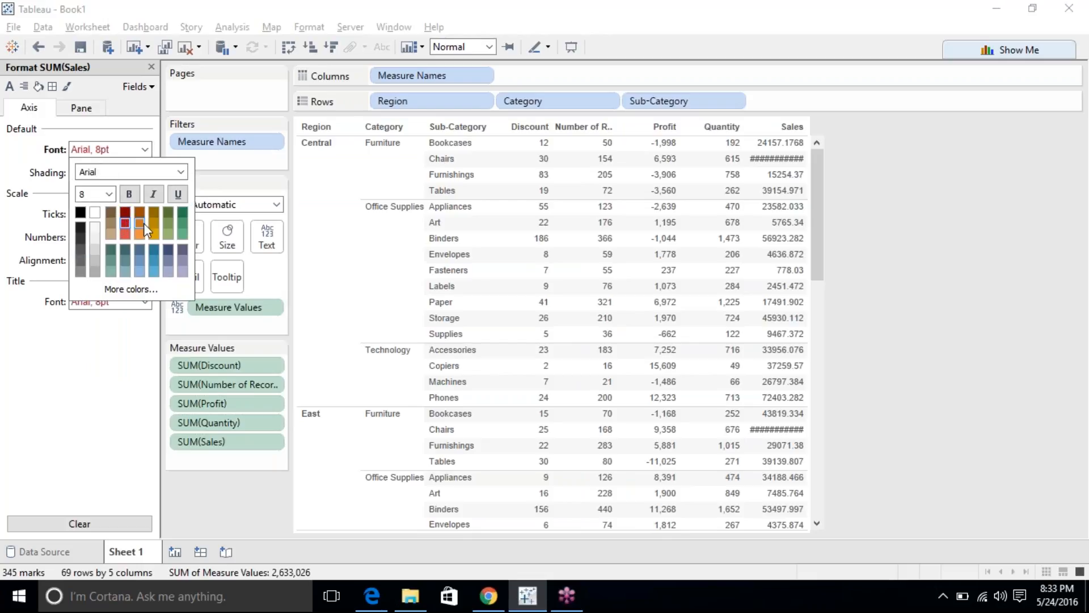
{"action": "left_click", "coordinate": [154, 225]}
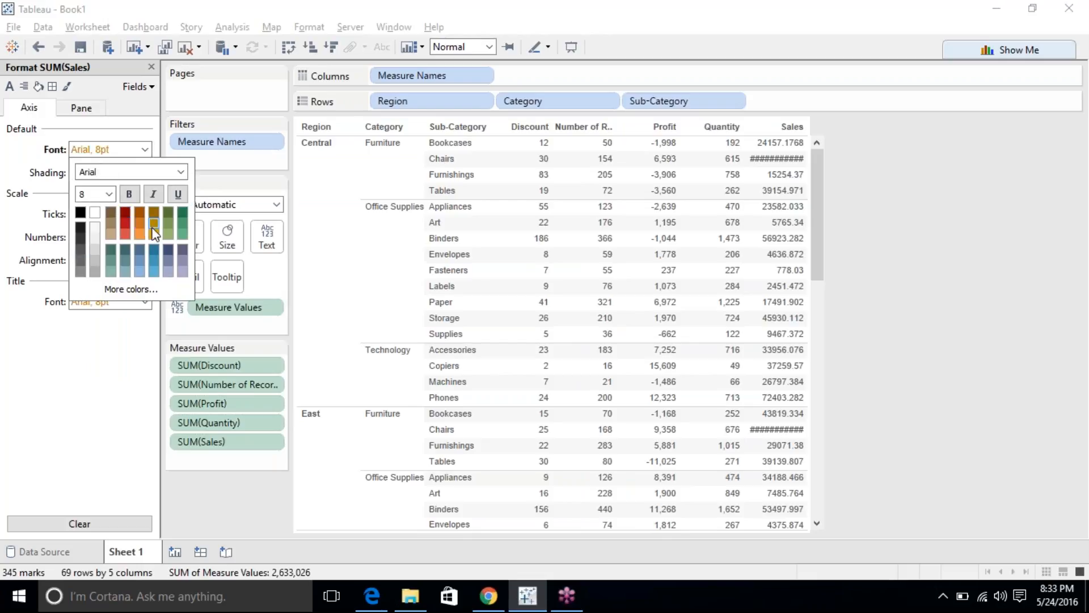
{"action": "left_click", "coordinate": [88, 322]}
{"action": "left_click", "coordinate": [107, 172]}
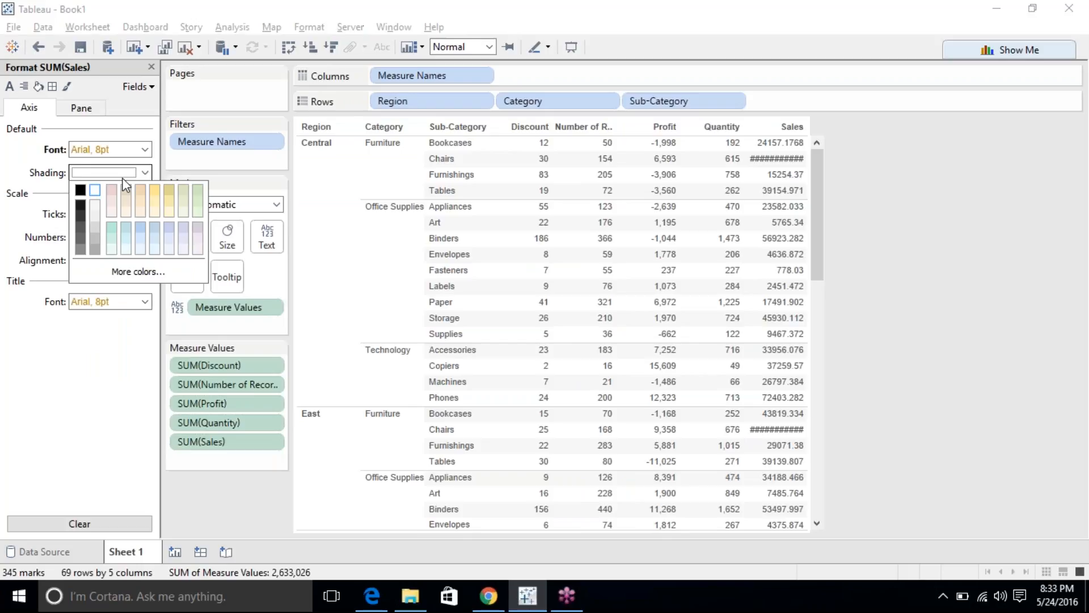
{"action": "left_click", "coordinate": [80, 190]}
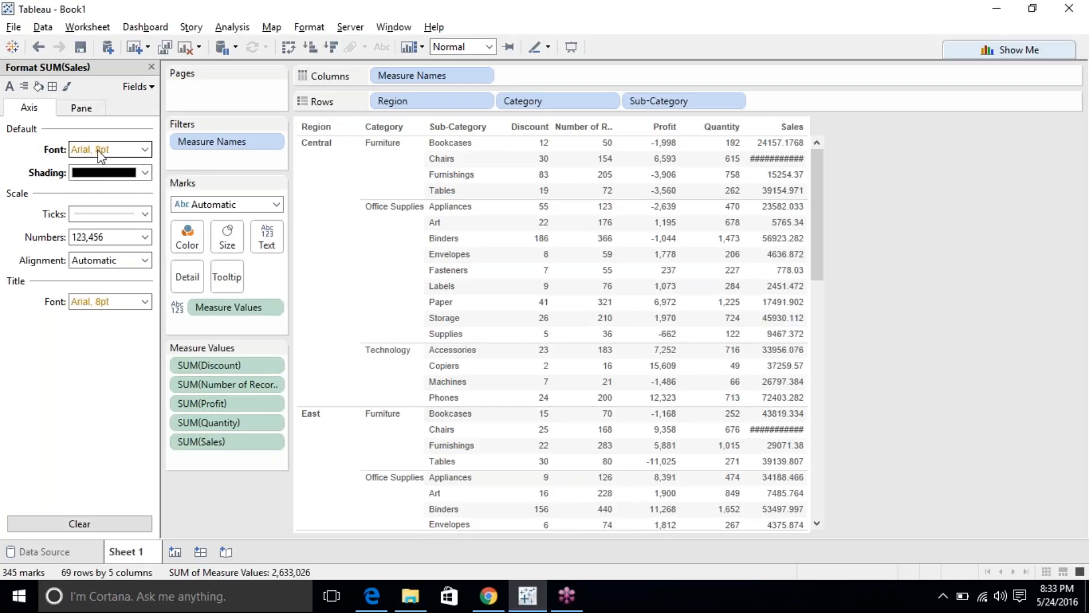
{"action": "mouse_move", "coordinate": [693, 263]}
{"action": "left_click", "coordinate": [98, 524]}
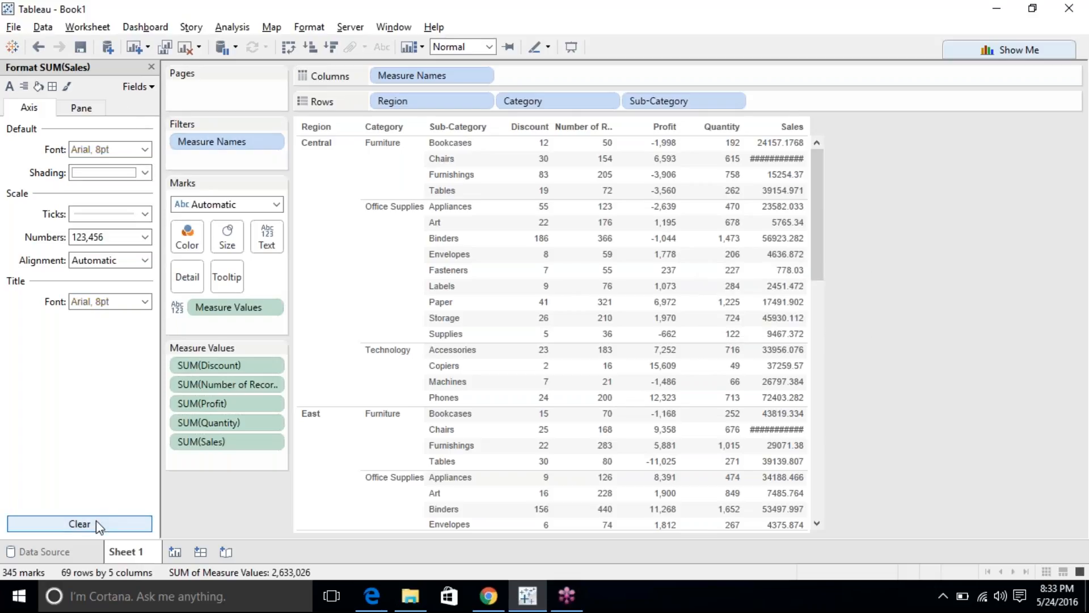
Browse the Font, Borders, Lines and Alignment settings, close the Format pane, and widen measure columns slightly.
{"action": "left_click", "coordinate": [142, 86]}
{"action": "left_click", "coordinate": [12, 87]}
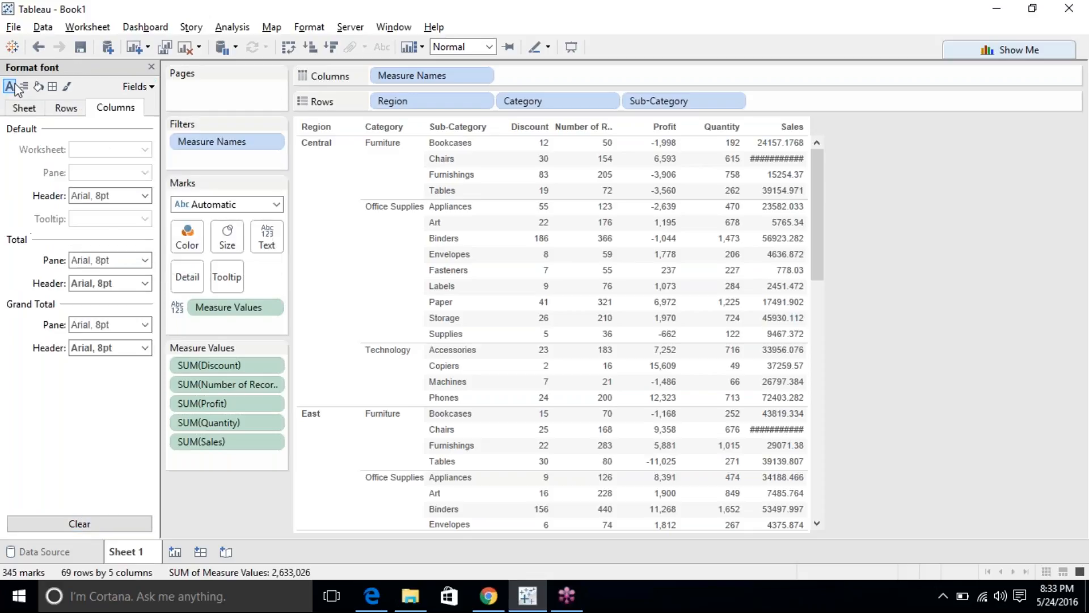
{"action": "left_click", "coordinate": [52, 86]}
{"action": "left_click", "coordinate": [68, 87]}
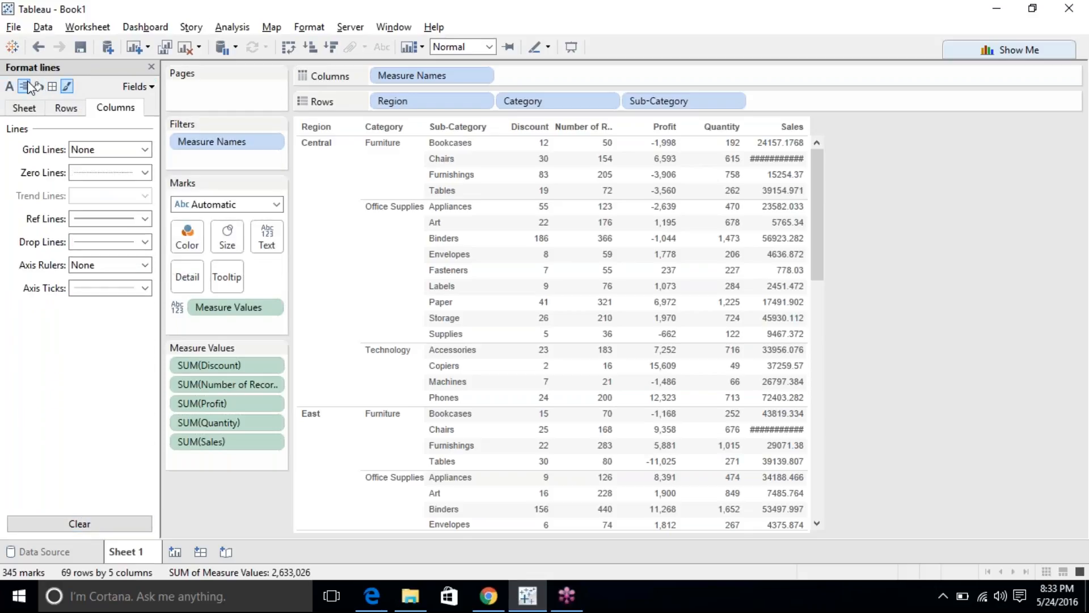
{"action": "left_click", "coordinate": [26, 87]}
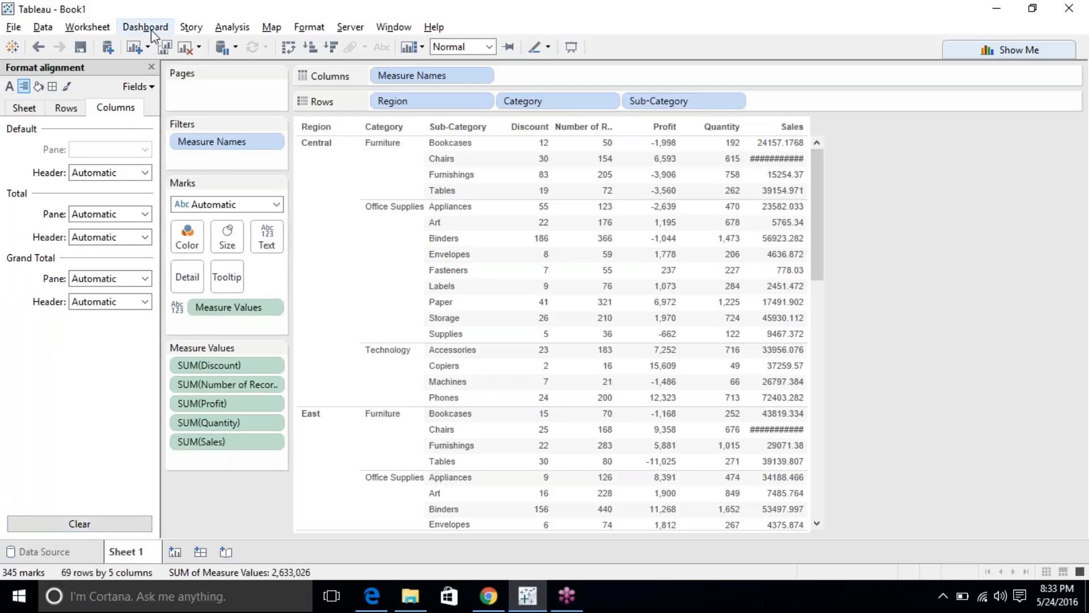
{"action": "left_click", "coordinate": [151, 67]}
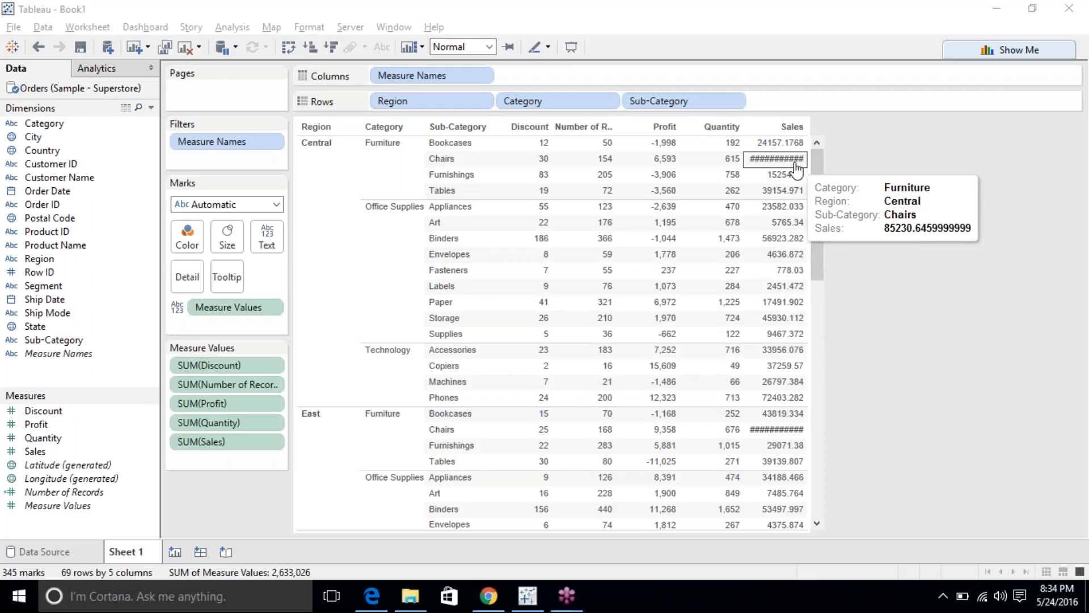
{"action": "left_click_drag", "start_coordinate": [809, 138], "coordinate": [814, 139]}
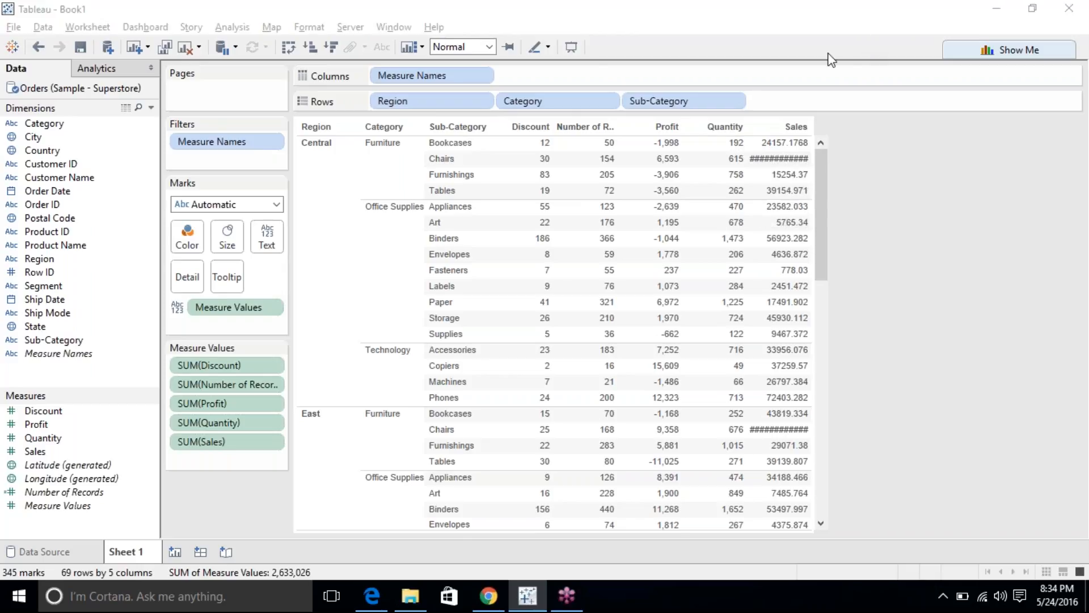
Widen the measure columns so full Sales values show, then add a new Sheet 2 worksheet.
{"action": "left_click", "coordinate": [752, 163]}
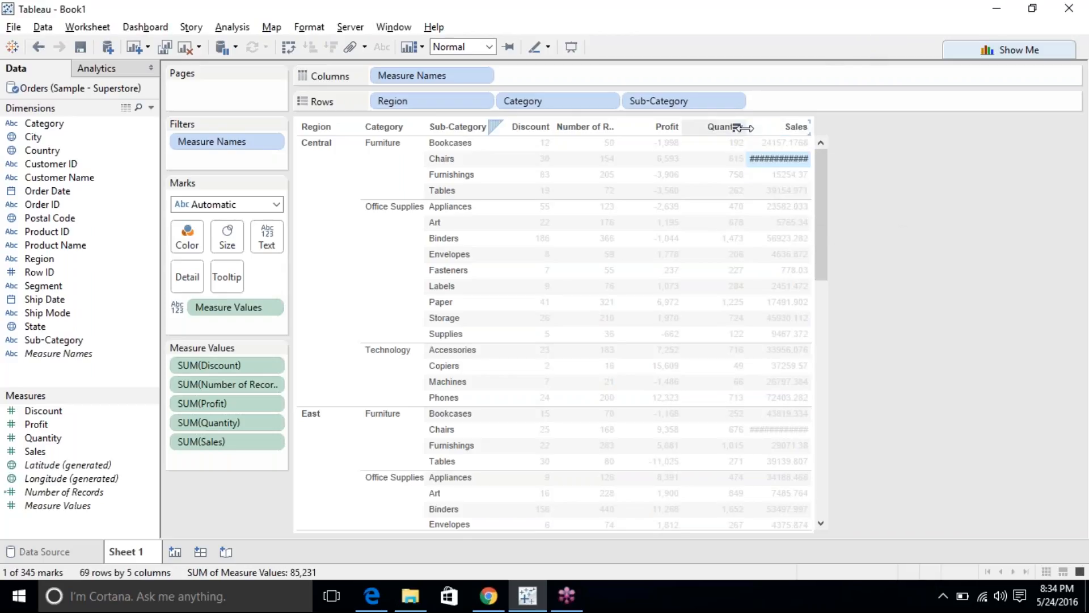
{"action": "left_click_drag", "start_coordinate": [747, 126], "coordinate": [785, 125]}
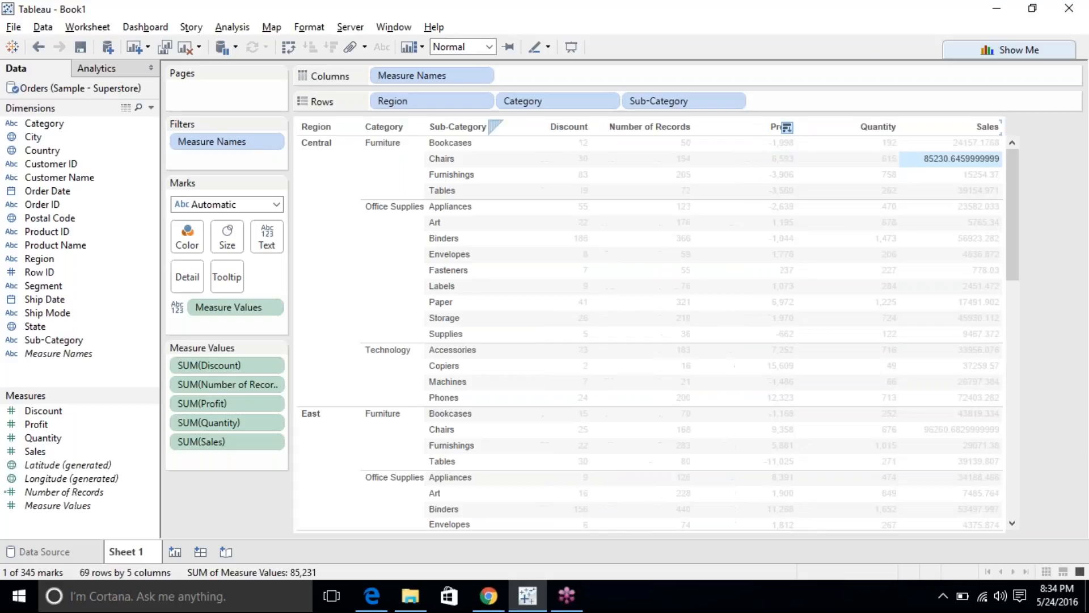
{"action": "left_click", "coordinate": [938, 162]}
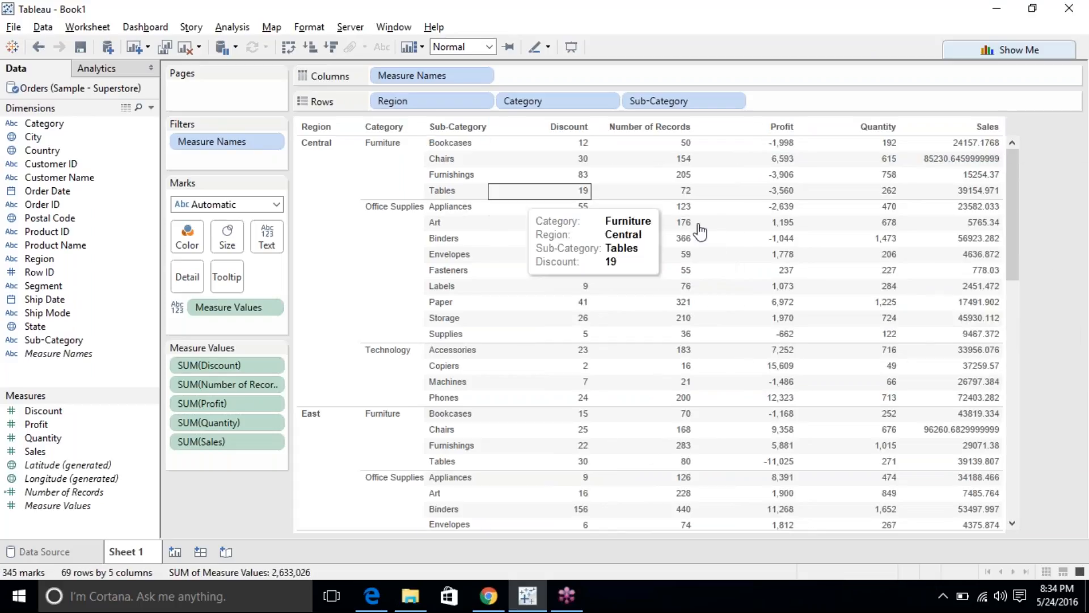
{"action": "left_click", "coordinate": [176, 551]}
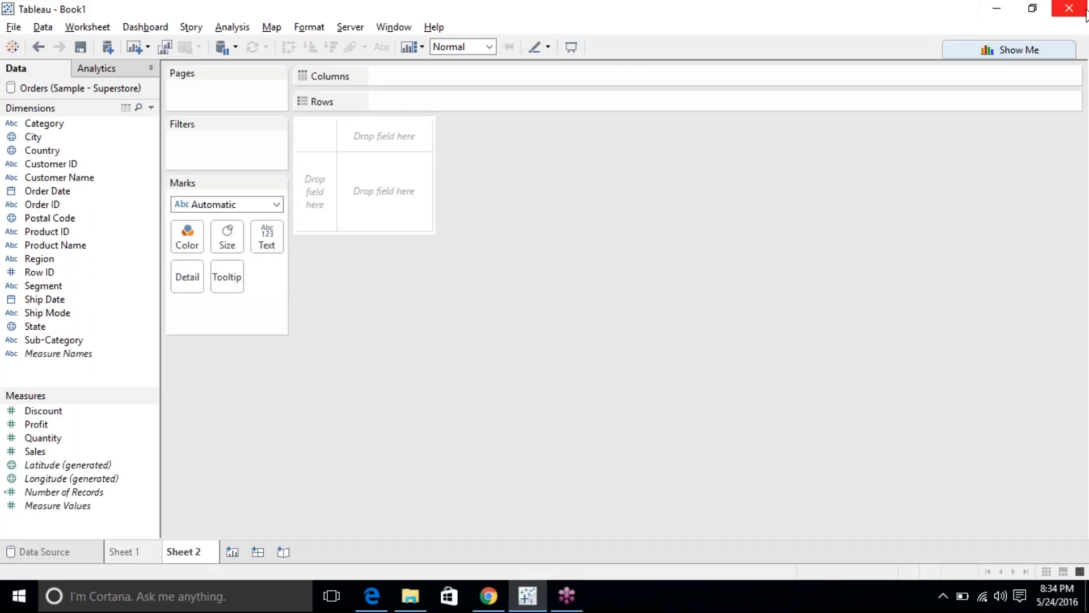
{"action": "left_click", "coordinate": [1070, 32]}
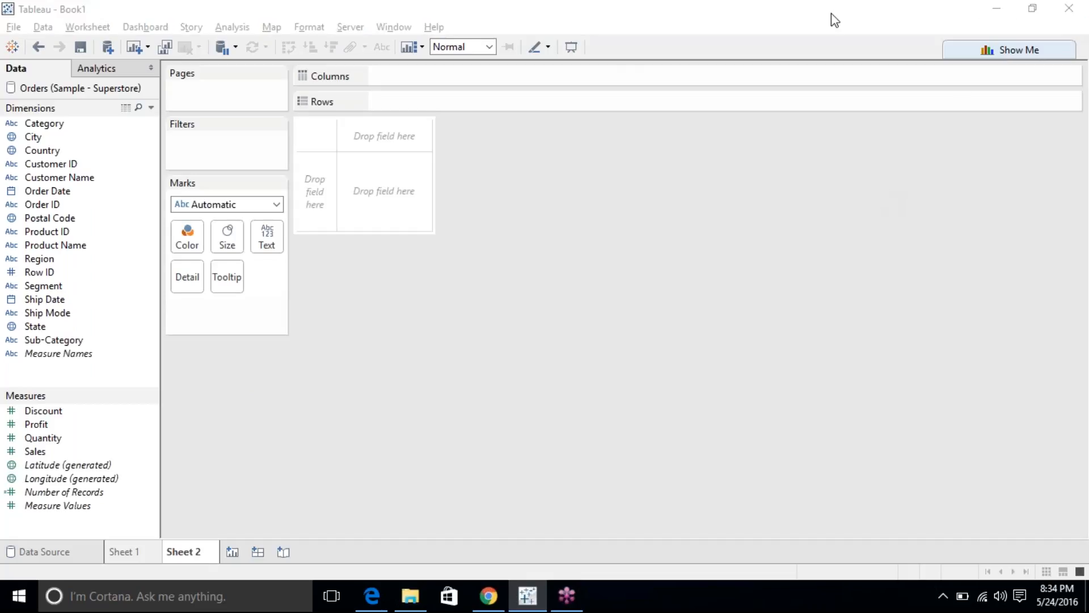
{"action": "left_click", "coordinate": [804, 13]}
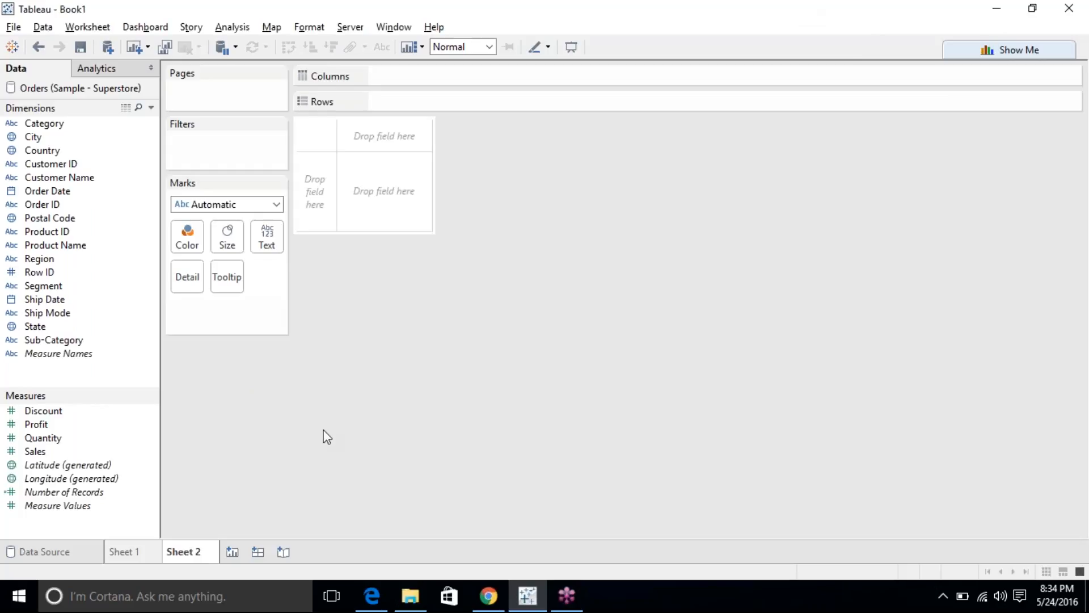
{"action": "left_click", "coordinate": [136, 559]}
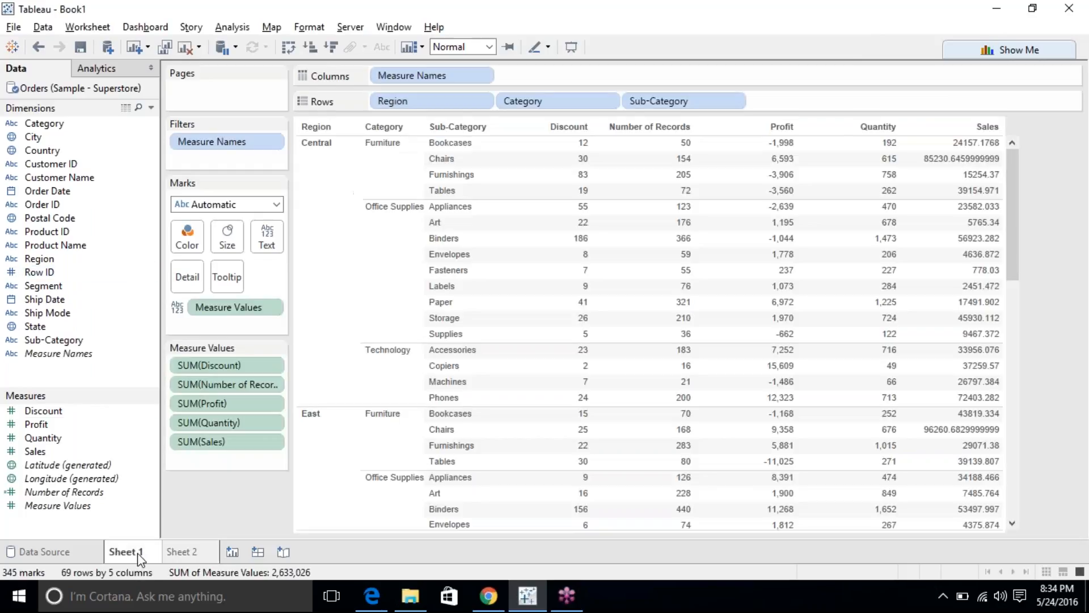
{"action": "right_click", "coordinate": [872, 257]}
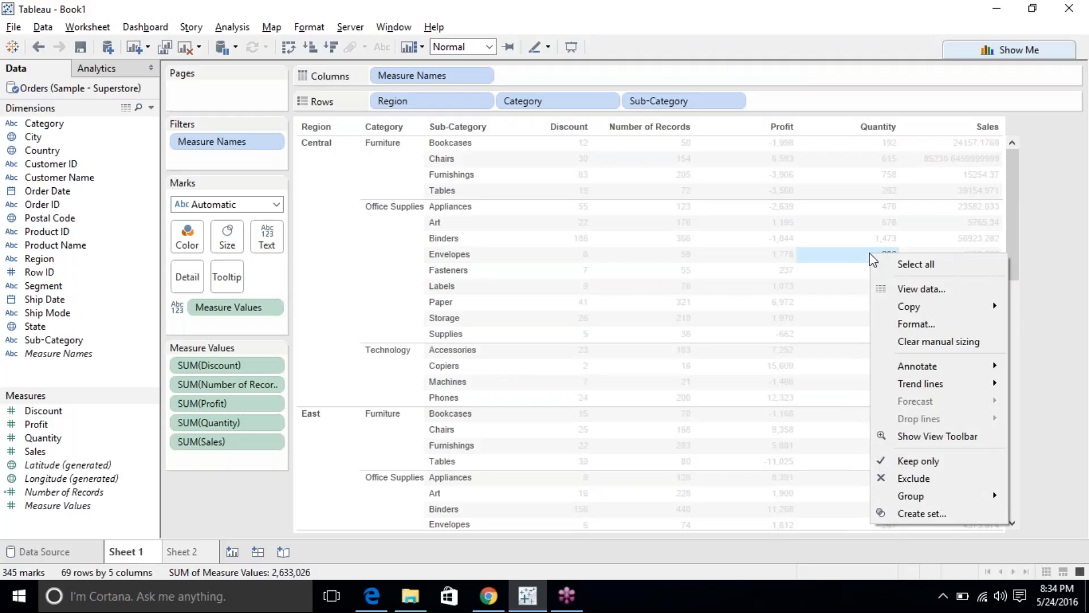
{"action": "left_click", "coordinate": [907, 324]}
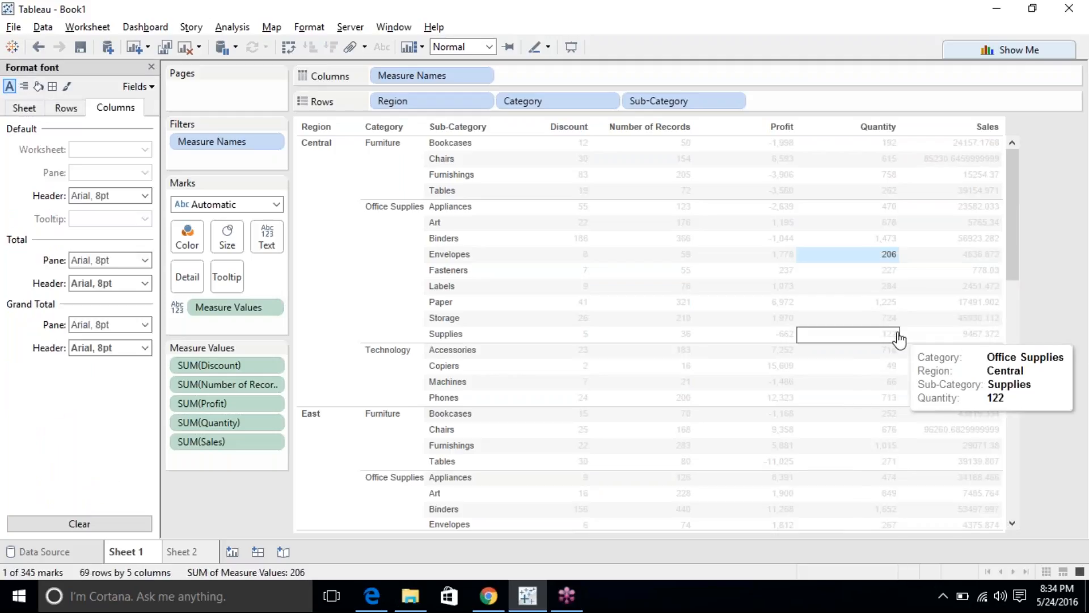
{"action": "left_click", "coordinate": [24, 109]}
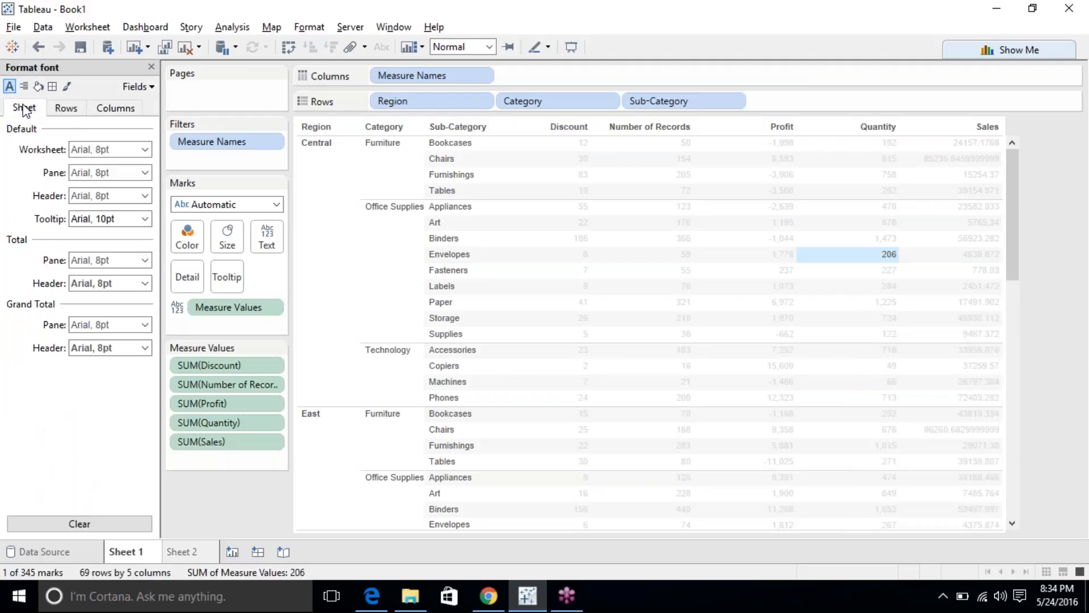
{"action": "left_click", "coordinate": [152, 67]}
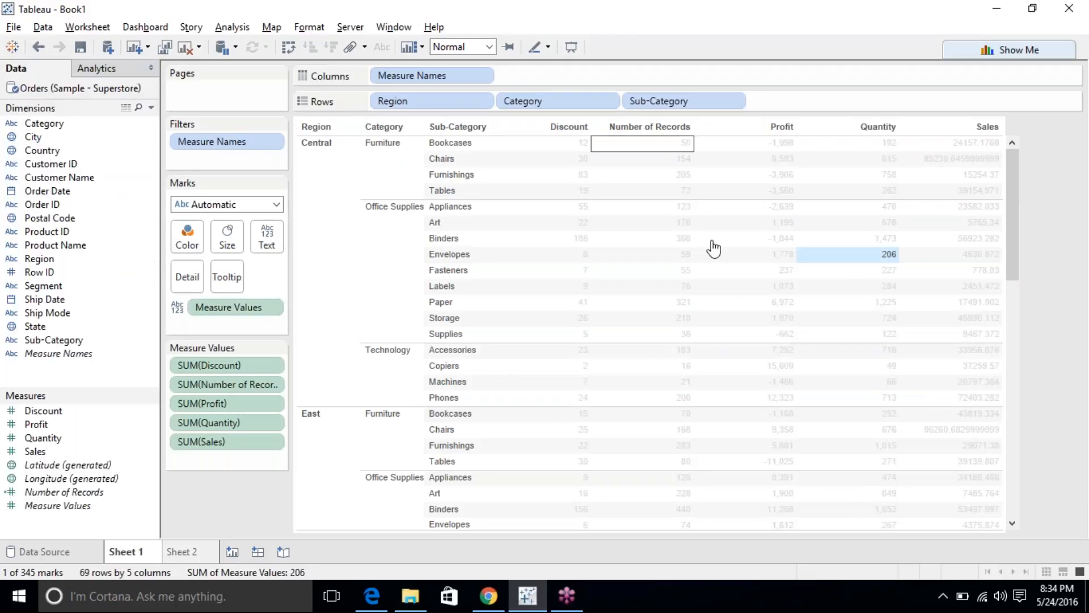
{"action": "left_click", "coordinate": [1030, 208]}
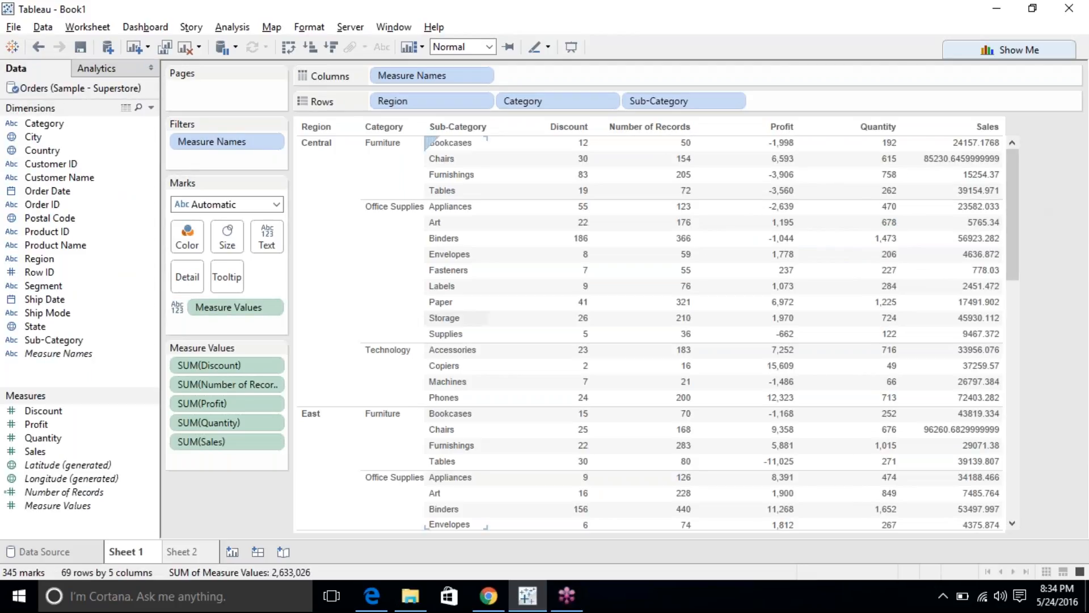
{"action": "left_click", "coordinate": [184, 552]}
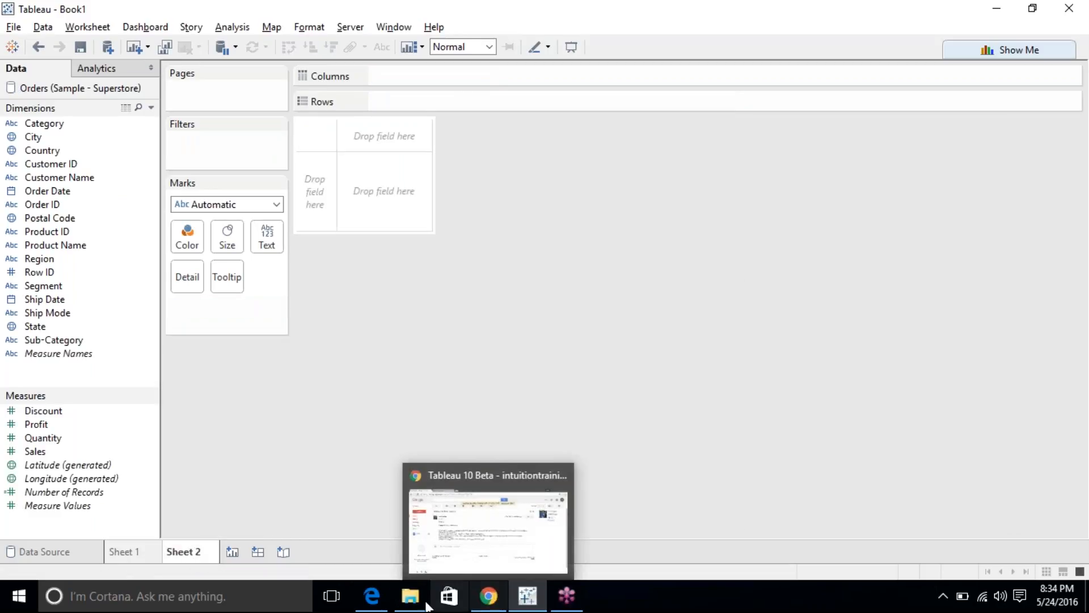
Highlight the colour, annotations, tooltip and folder/combine items in the training plan PDF, then return to Tableau.
{"action": "left_click", "coordinate": [371, 596]}
{"action": "left_click_drag", "start_coordinate": [364, 241], "coordinate": [588, 238]}
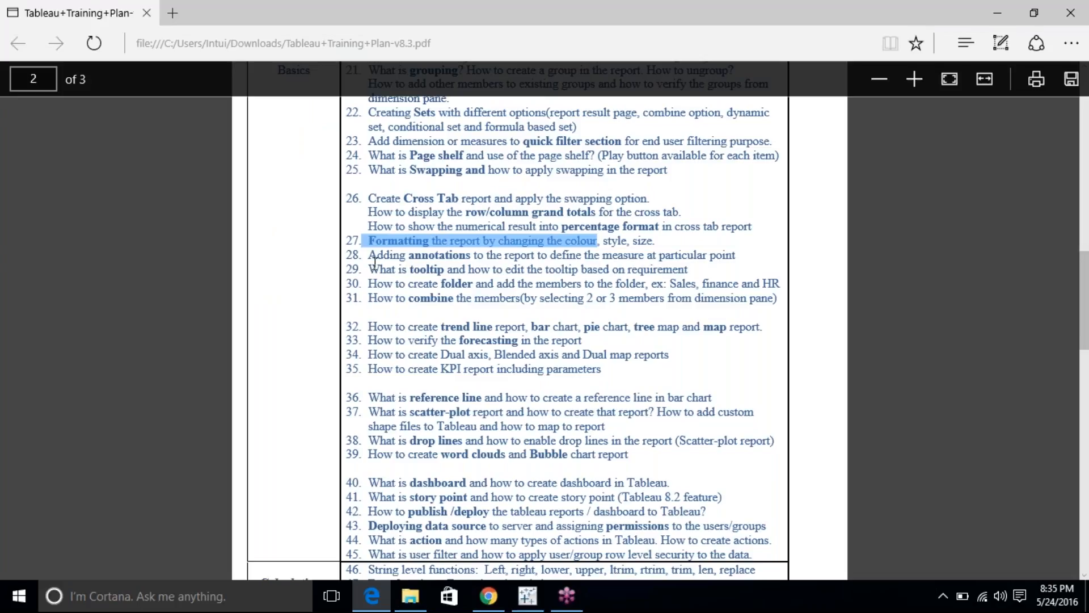
{"action": "left_click_drag", "start_coordinate": [369, 255], "coordinate": [645, 254]}
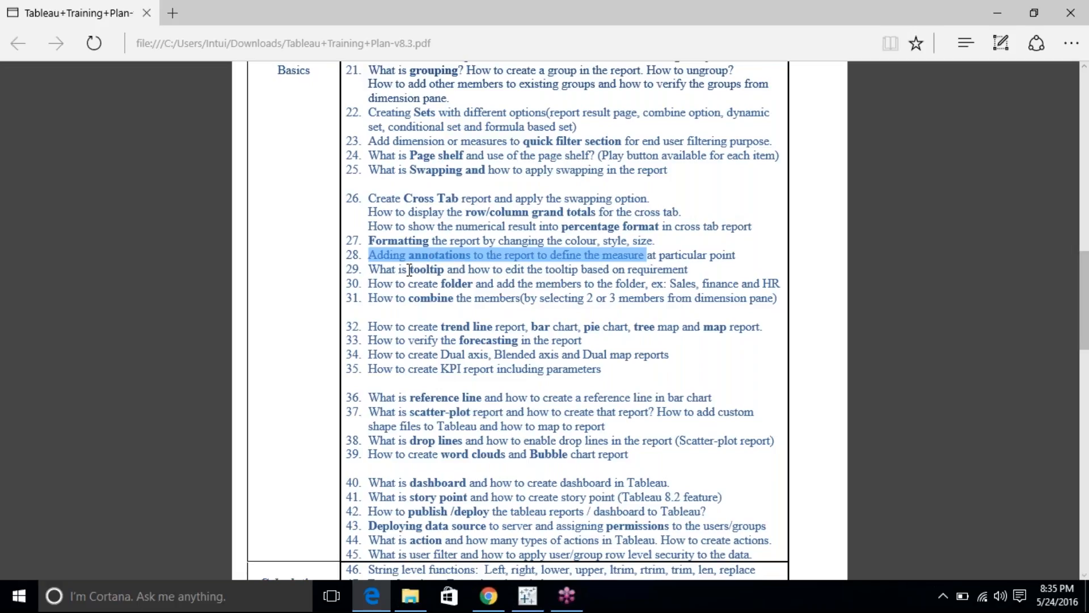
{"action": "left_click", "coordinate": [441, 279]}
{"action": "left_click_drag", "start_coordinate": [402, 269], "coordinate": [652, 271]}
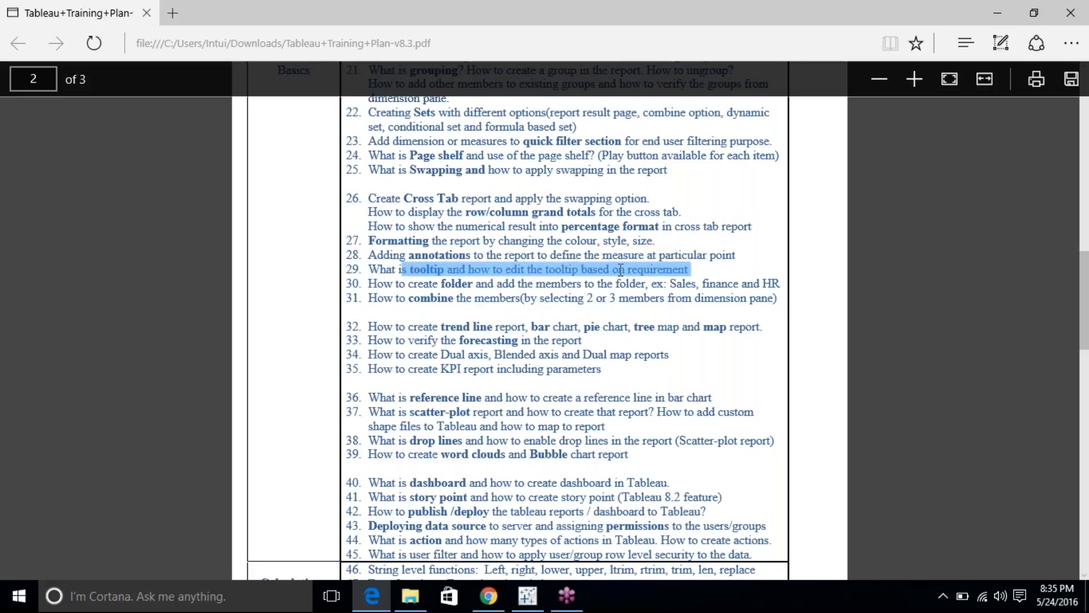
{"action": "double_click", "coordinate": [469, 256]}
{"action": "left_click_drag", "start_coordinate": [480, 256], "coordinate": [494, 257]}
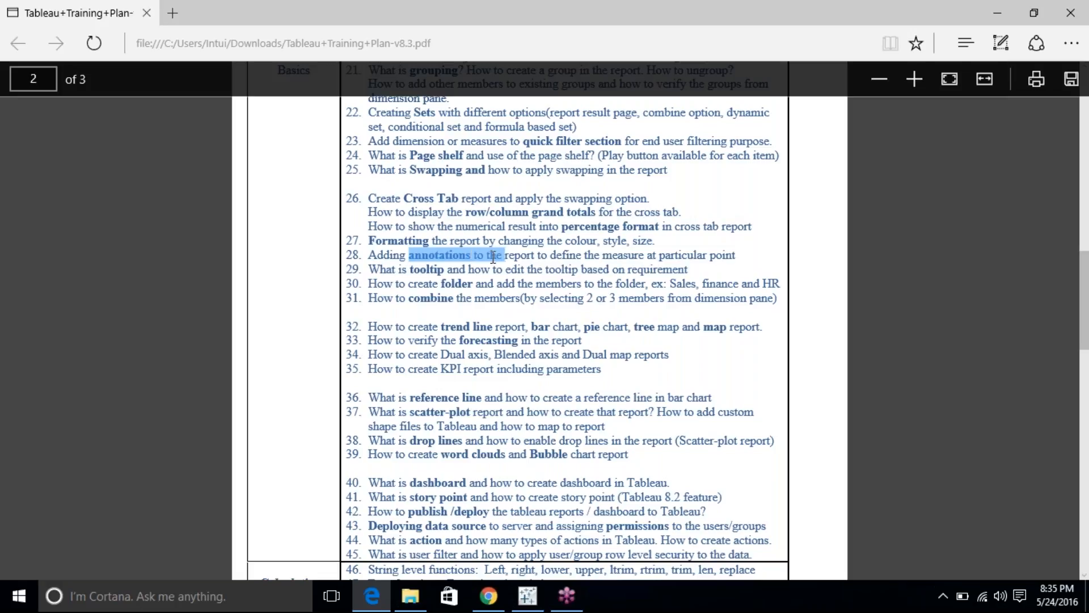
{"action": "mouse_move", "coordinate": [409, 284]}
{"action": "left_mouse_down"}
{"action": "mouse_move", "coordinate": [648, 288]}
{"action": "mouse_move", "coordinate": [650, 299]}
{"action": "left_mouse_up"}
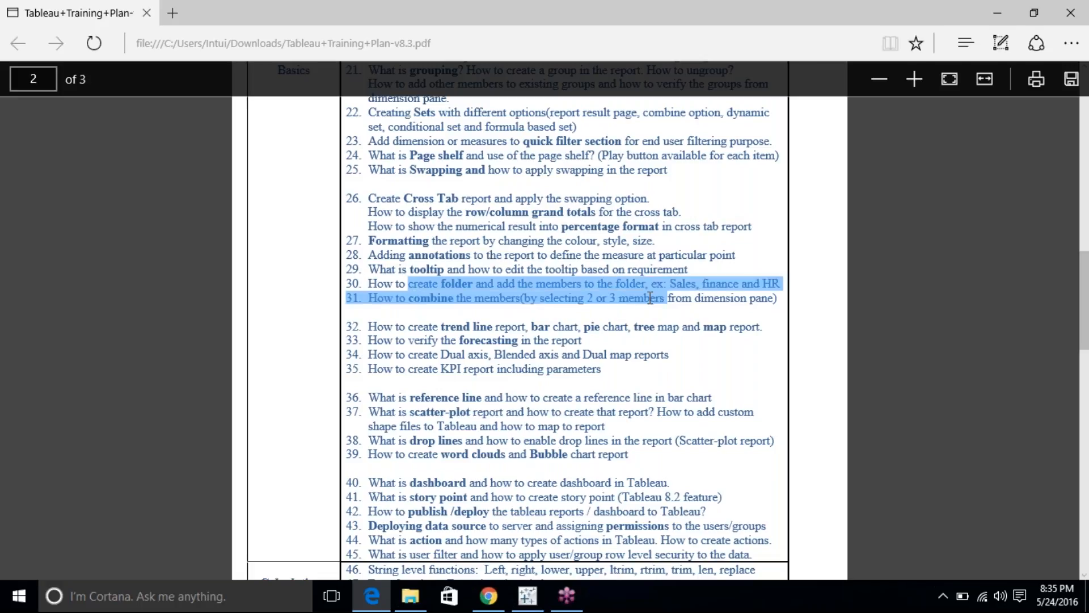
{"action": "left_click", "coordinate": [651, 299]}
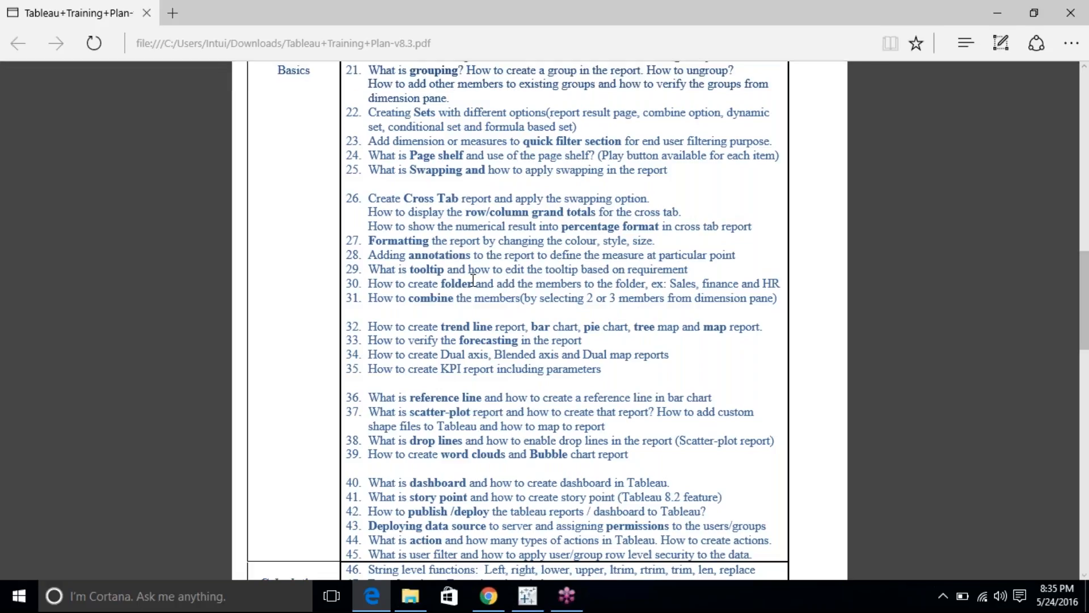
{"action": "key", "text": "alt+Tab"}
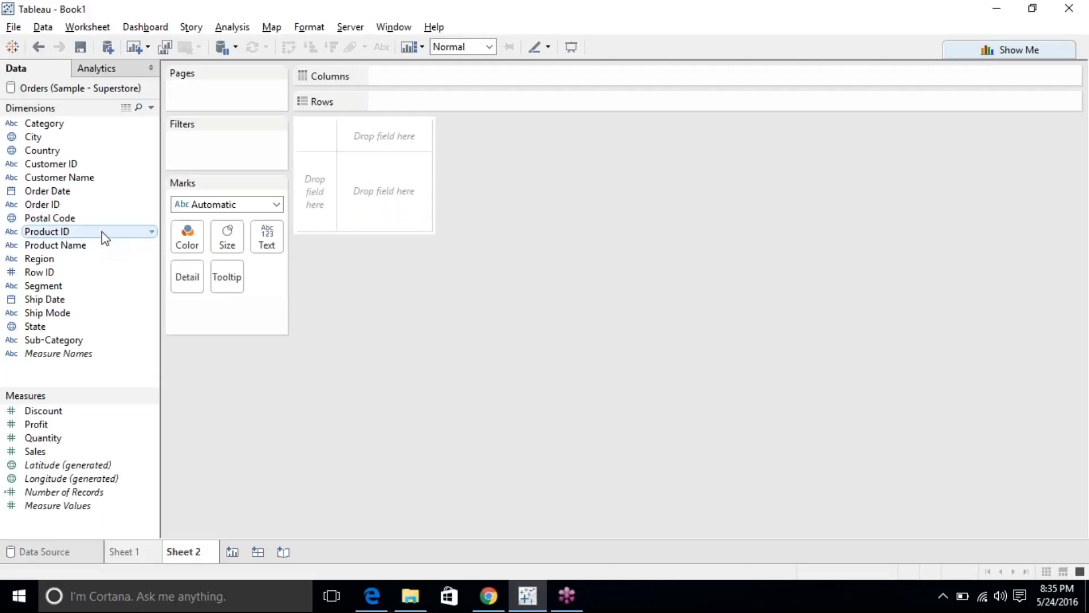
Build a horizontal SUM(Sales) bar chart by Region via Show Me, then add Sub-Category to Rows.
{"action": "left_click", "coordinate": [988, 51]}
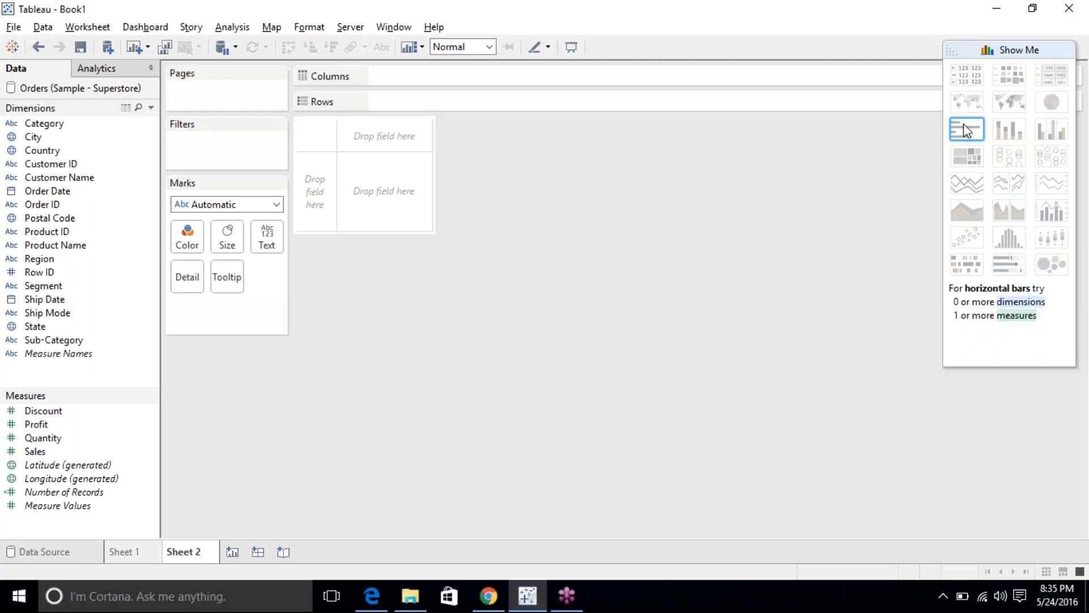
{"action": "left_click", "coordinate": [60, 260]}
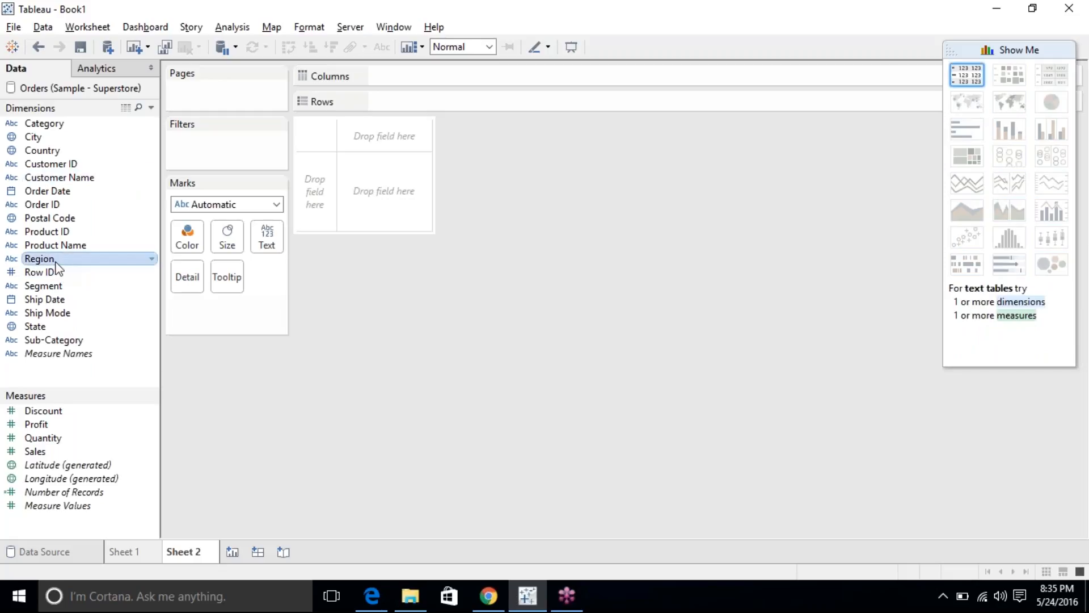
{"action": "left_click", "coordinate": [88, 456], "text": "ctrl"}
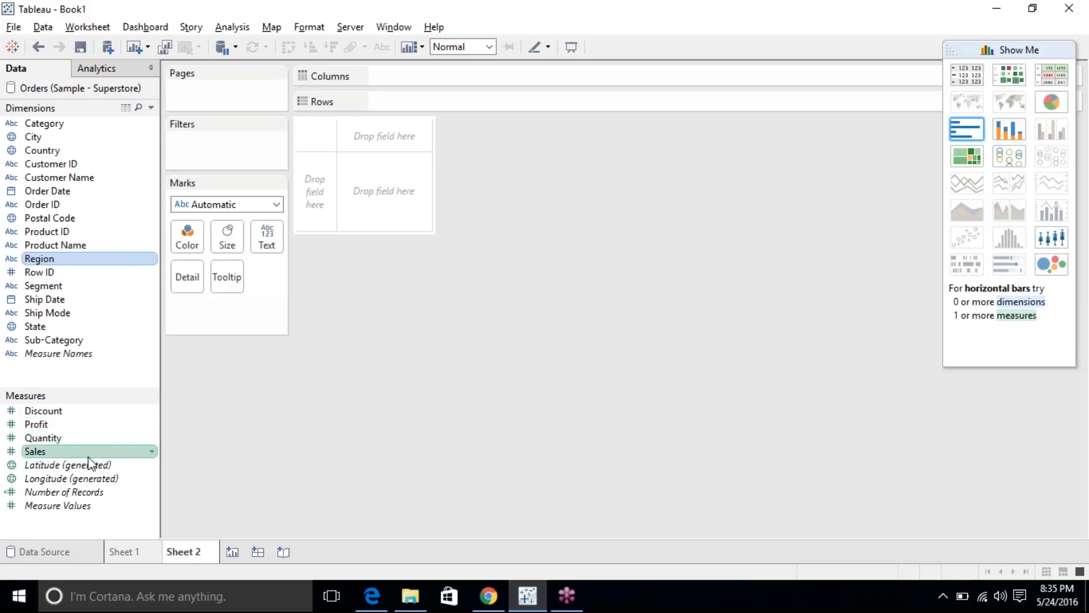
{"action": "left_click", "coordinate": [974, 131]}
{"action": "left_click", "coordinate": [1040, 49]}
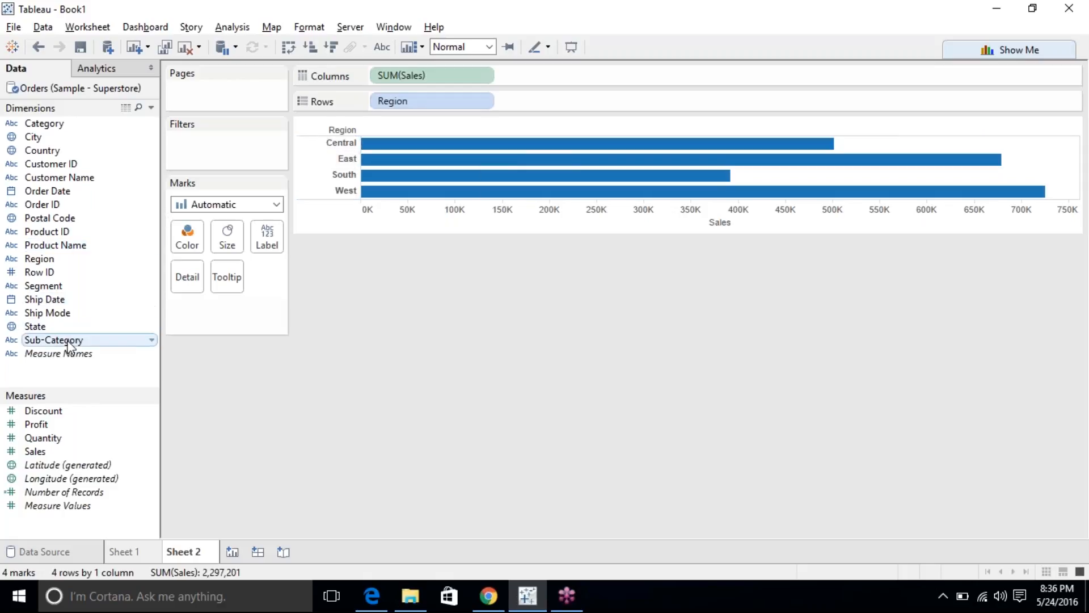
{"action": "left_click_drag", "start_coordinate": [64, 346], "coordinate": [539, 100]}
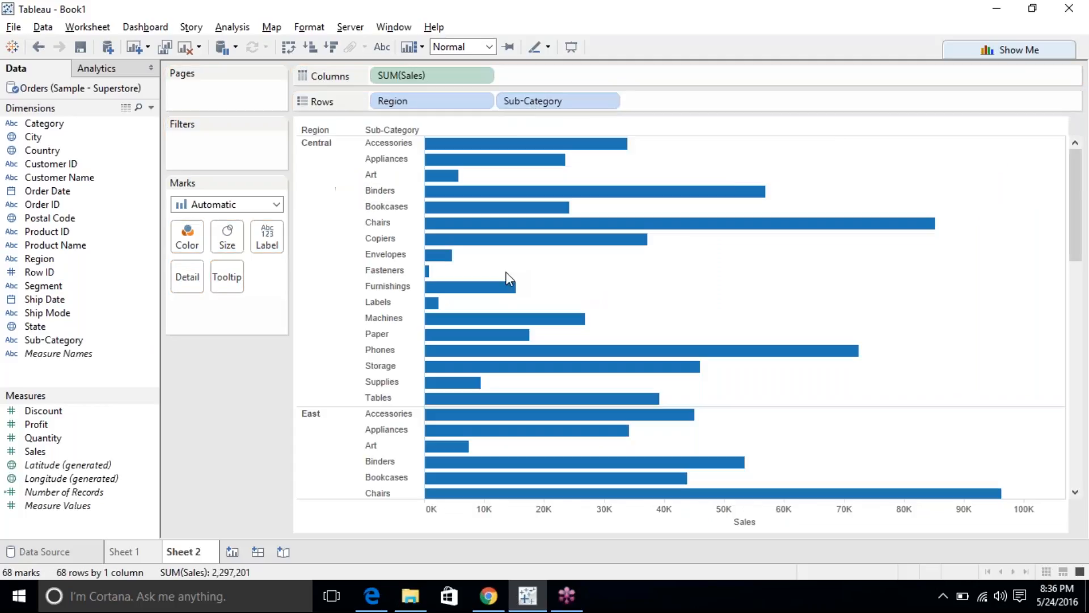
Try Sub-Category on Columns, then put it back on Rows after Region and check the Central bars.
{"action": "left_click_drag", "start_coordinate": [539, 101], "coordinate": [375, 74]}
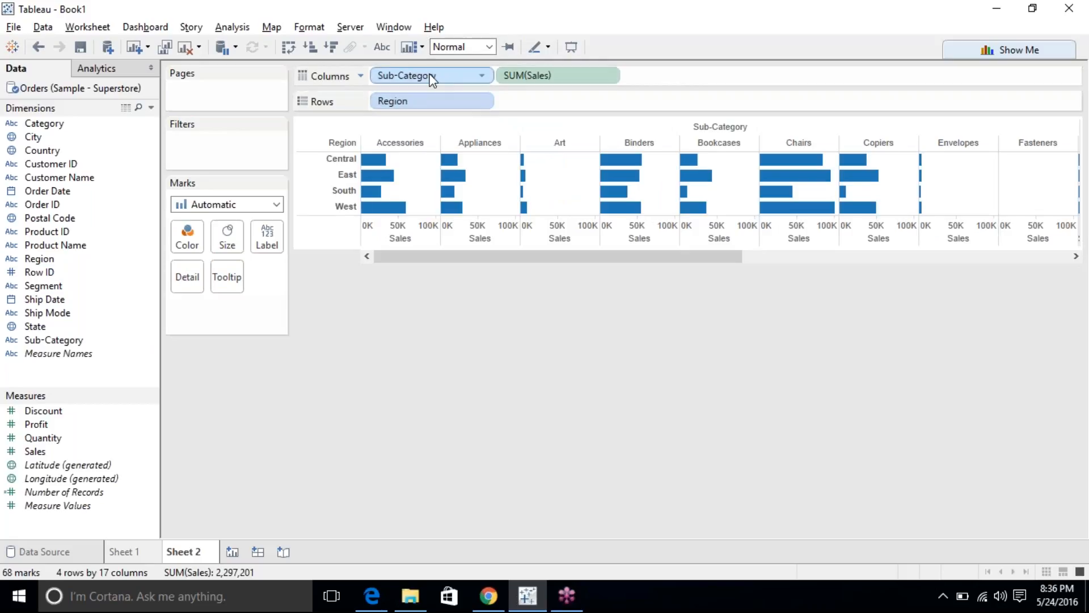
{"action": "left_click_drag", "start_coordinate": [432, 79], "coordinate": [532, 101]}
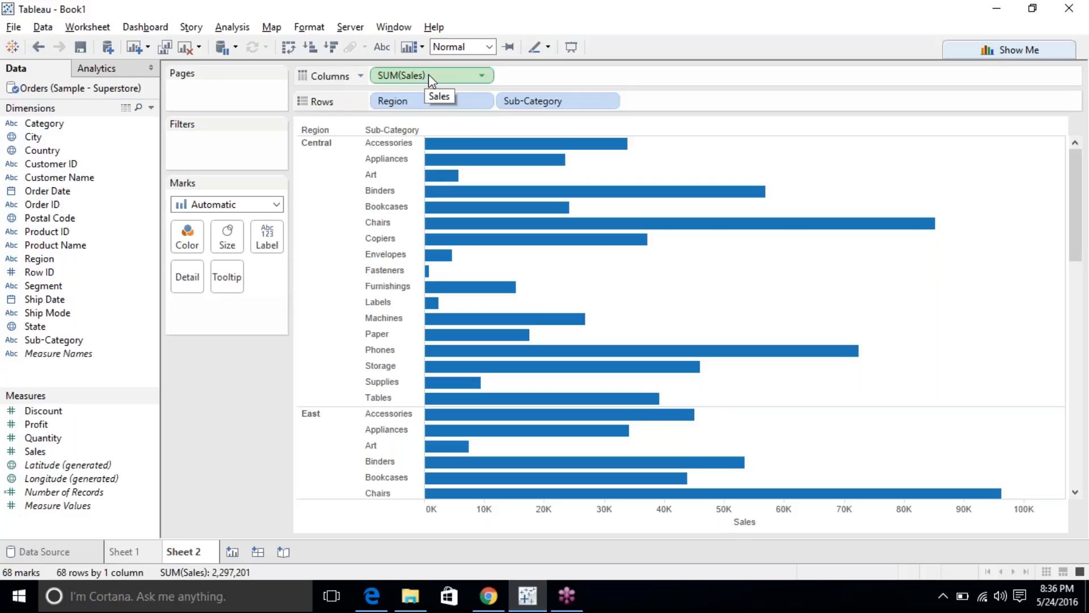
{"action": "left_click", "coordinate": [315, 183]}
{"action": "left_click", "coordinate": [314, 183]}
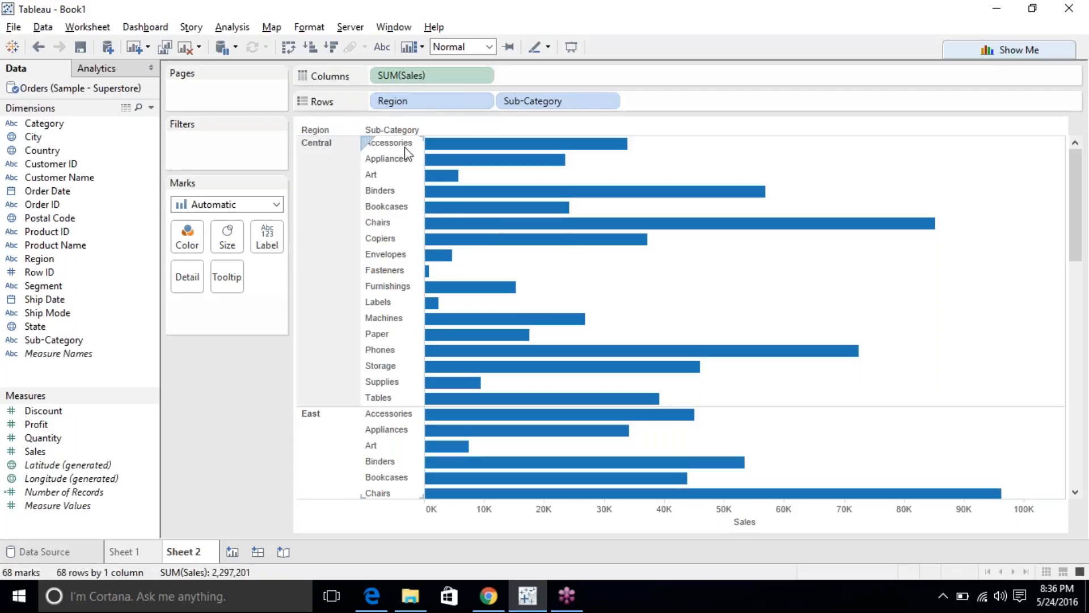
Test Sub-Category on Columns again, settle it on Rows after Region, and check its field options.
{"action": "mouse_move", "coordinate": [538, 109]}
{"action": "left_mouse_down"}
{"action": "mouse_move", "coordinate": [548, 77]}
{"action": "mouse_move", "coordinate": [592, 79]}
{"action": "mouse_move", "coordinate": [567, 78]}
{"action": "mouse_move", "coordinate": [577, 79]}
{"action": "mouse_move", "coordinate": [557, 105]}
{"action": "left_mouse_up"}
{"action": "left_click_drag", "start_coordinate": [457, 77], "coordinate": [596, 70]}
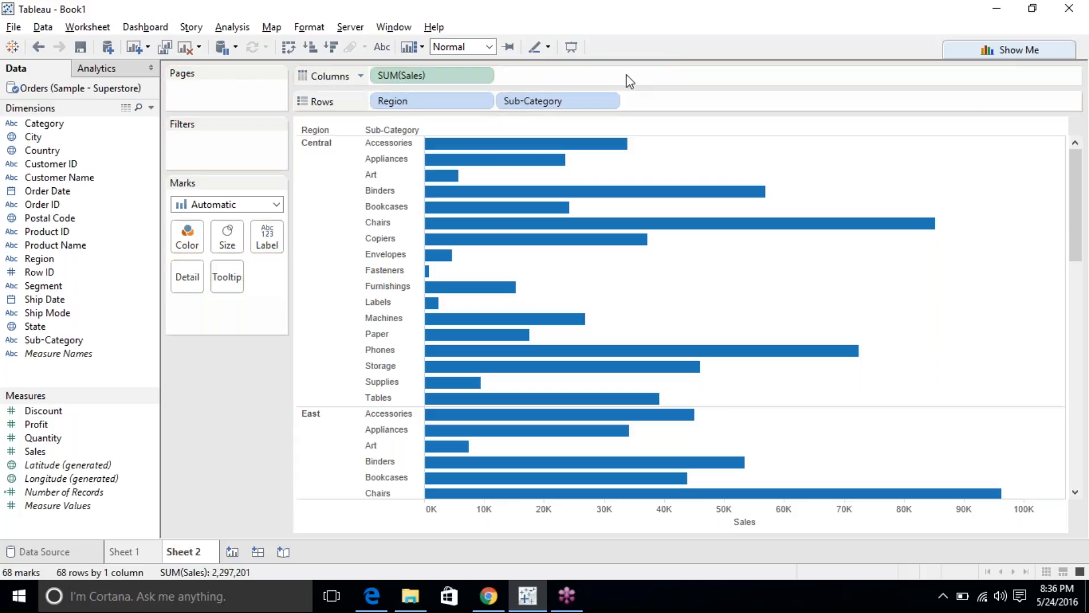
{"action": "left_click", "coordinate": [308, 253]}
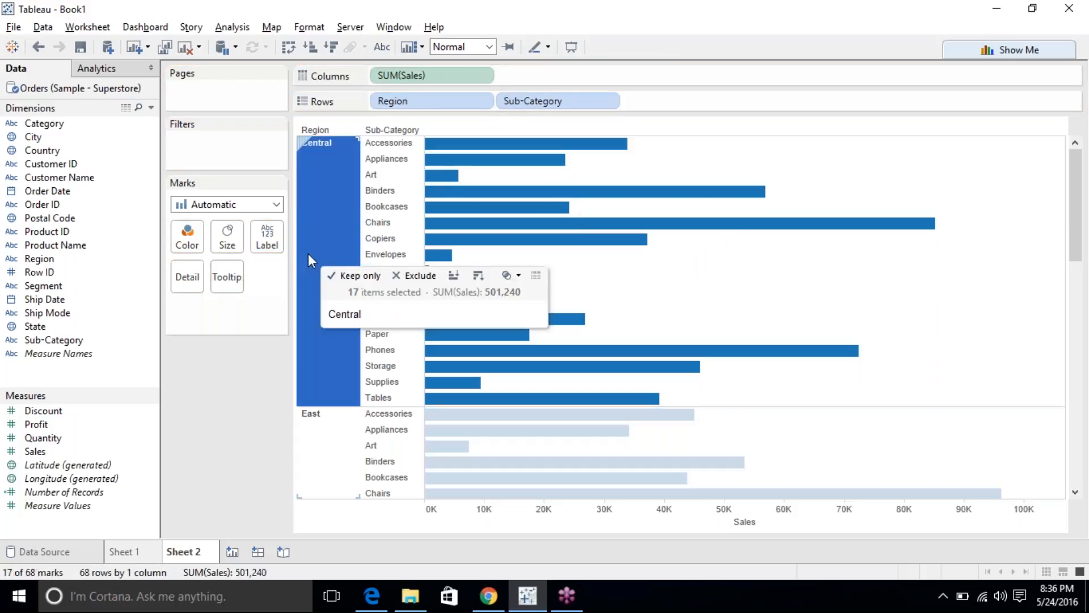
{"action": "left_click", "coordinate": [308, 253]}
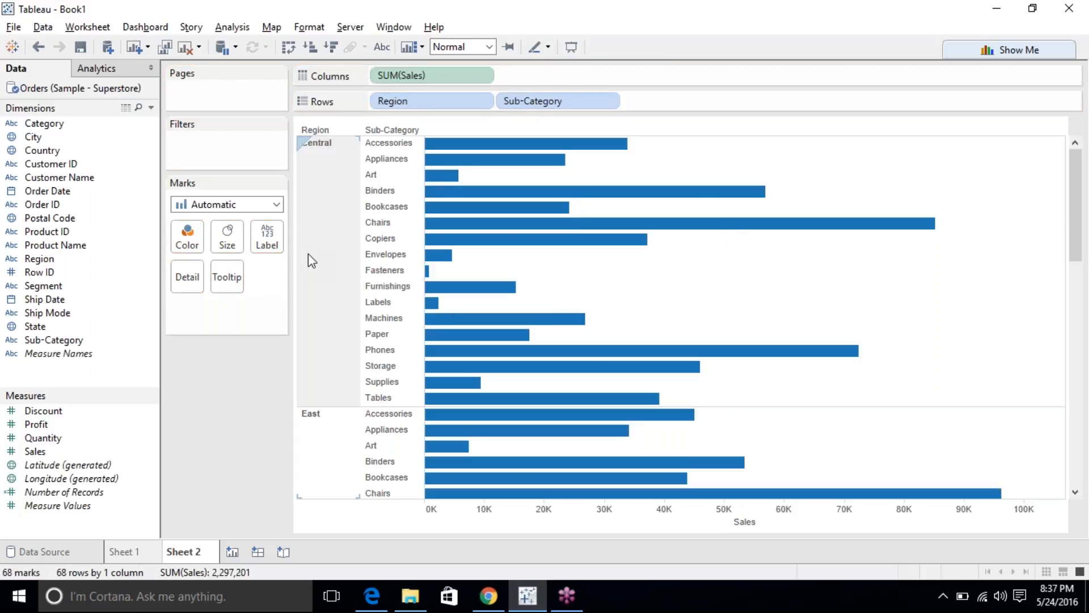
{"action": "left_click", "coordinate": [608, 102]}
{"action": "left_click", "coordinate": [608, 103]}
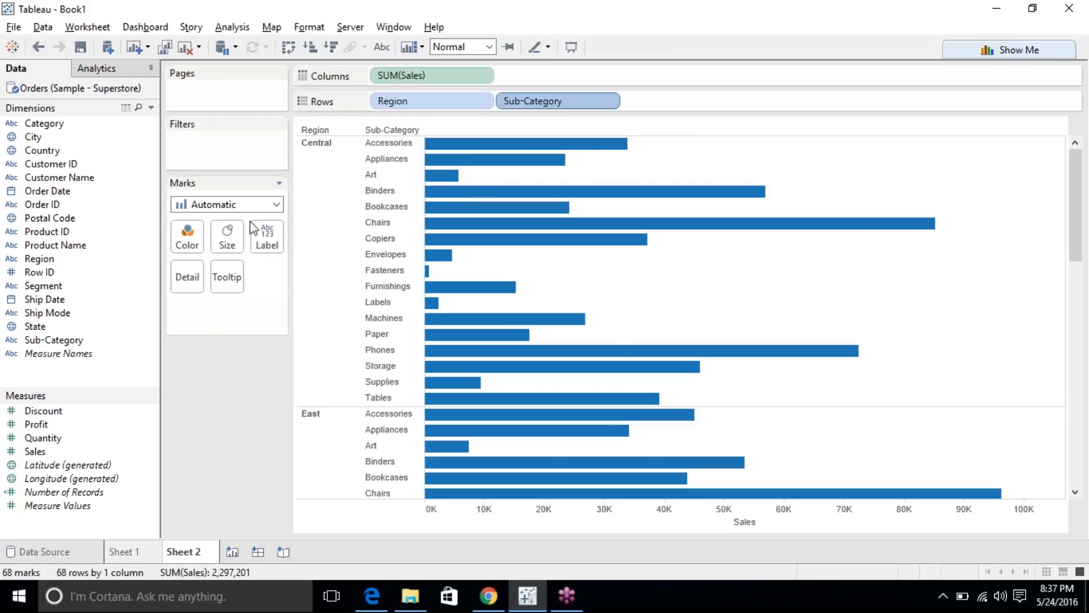
Scroll through the 68-bar Sales chart and bring up the Show Me chart suggestions.
{"action": "scroll", "coordinate": [681, 194], "scroll_direction": "down", "scroll_amount": 15}
{"action": "scroll", "coordinate": [681, 194], "scroll_direction": "up", "scroll_amount": 15}
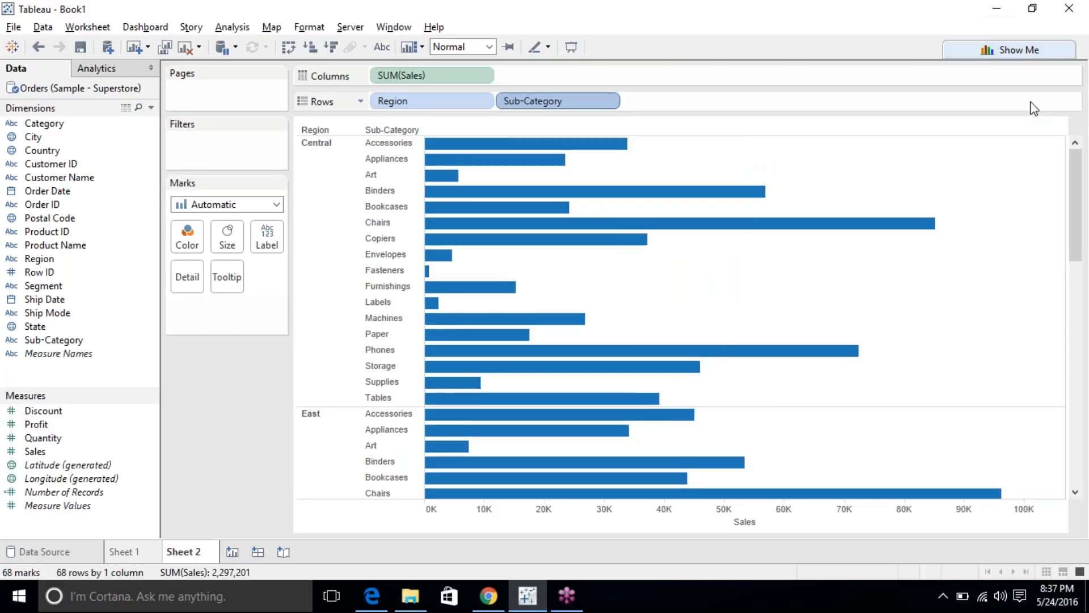
{"action": "left_click", "coordinate": [1033, 52]}
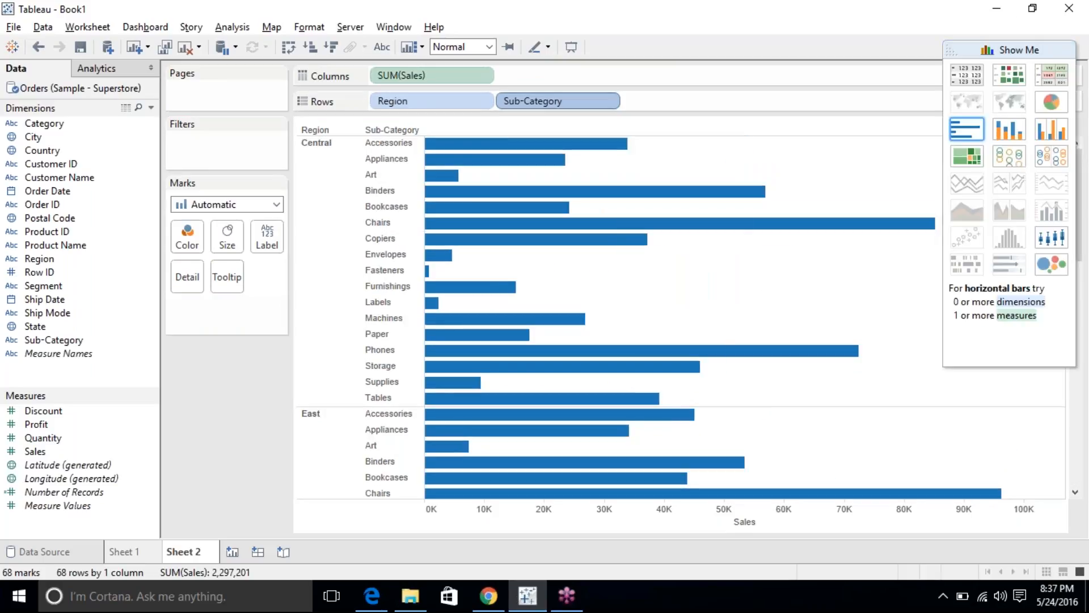
Switch to a single pie of Sales by Region, without Sub-Category, showing mark labels.
{"action": "left_click", "coordinate": [1051, 102]}
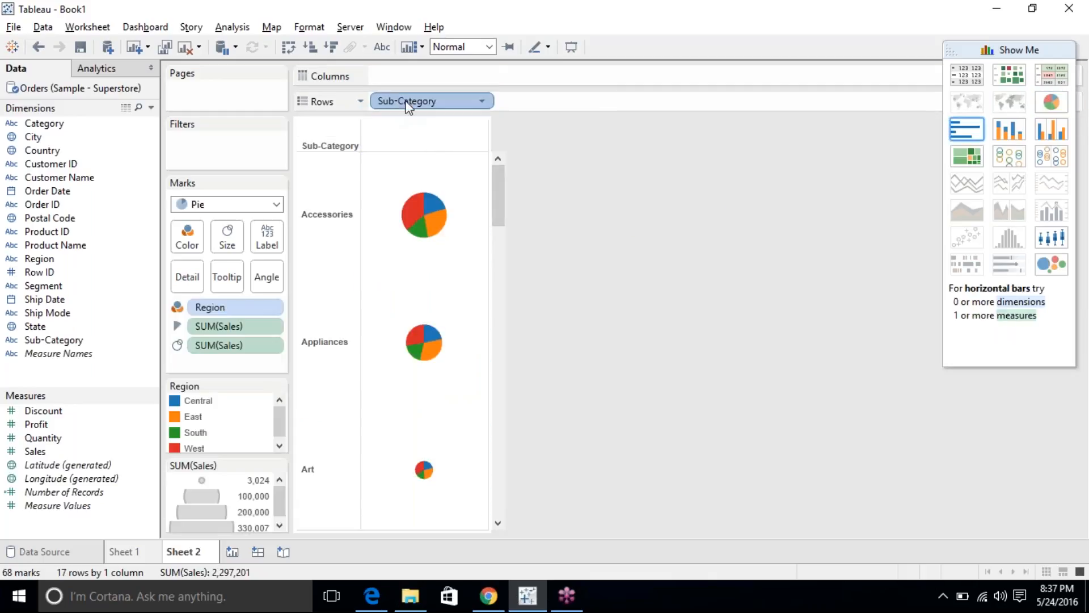
{"action": "left_click_drag", "start_coordinate": [396, 104], "coordinate": [534, 187]}
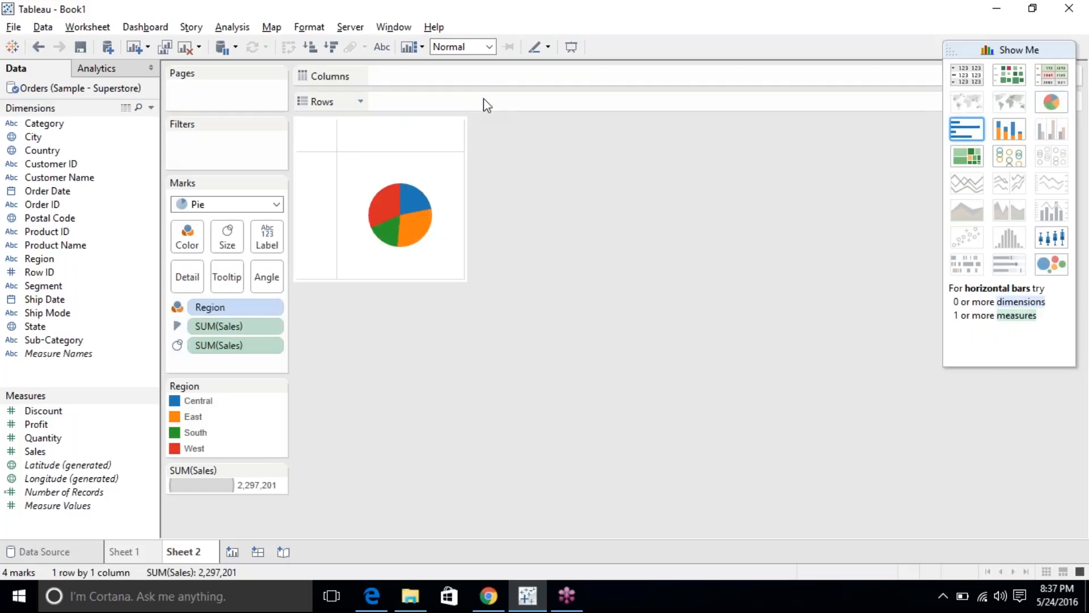
{"action": "left_click", "coordinate": [382, 47]}
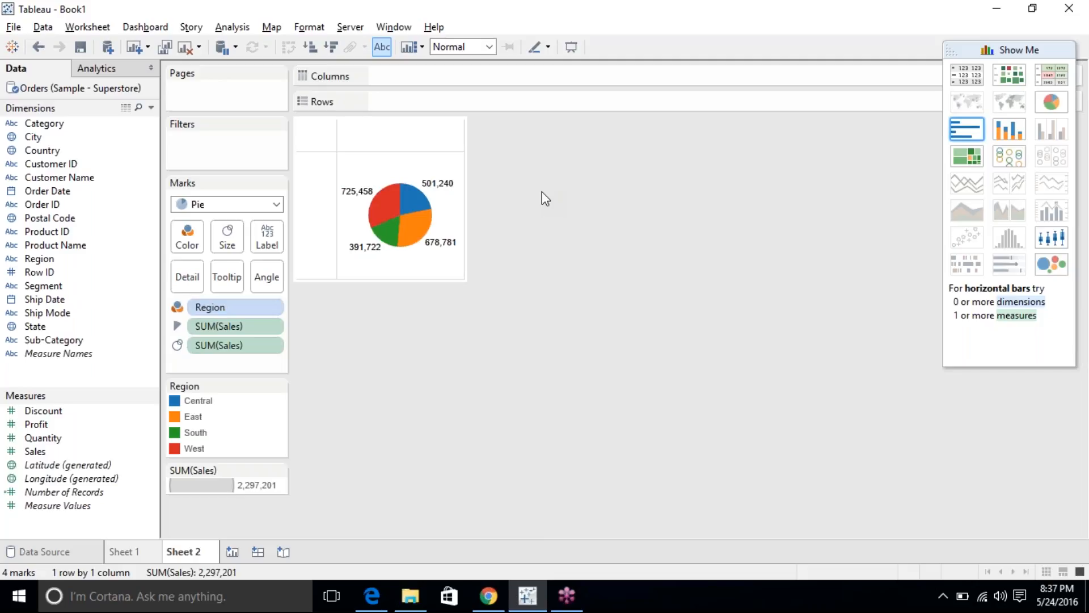
{"action": "left_click", "coordinate": [1053, 105]}
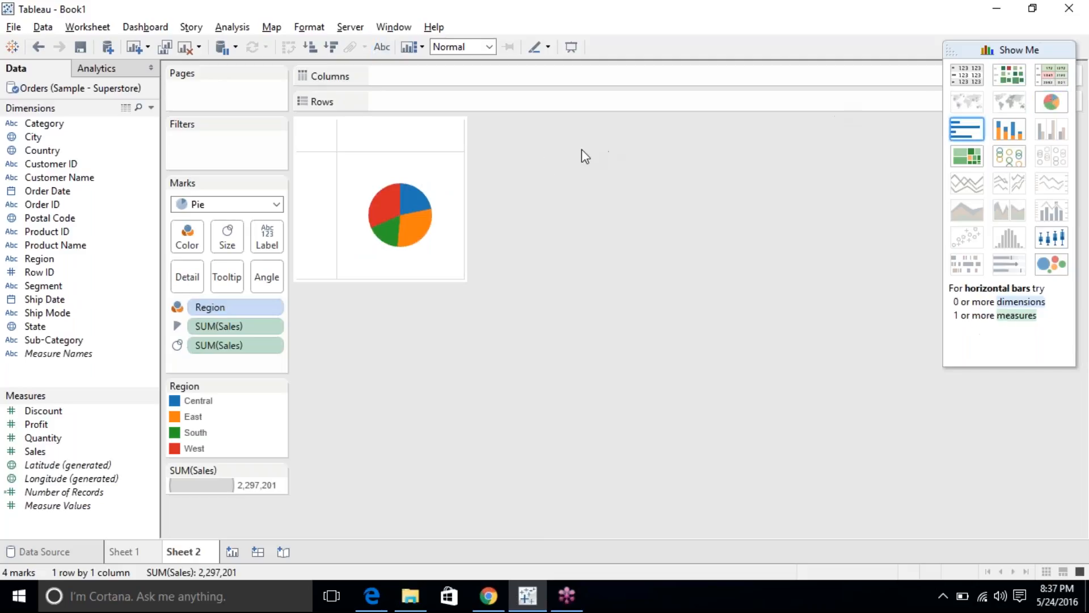
{"action": "left_click", "coordinate": [379, 48]}
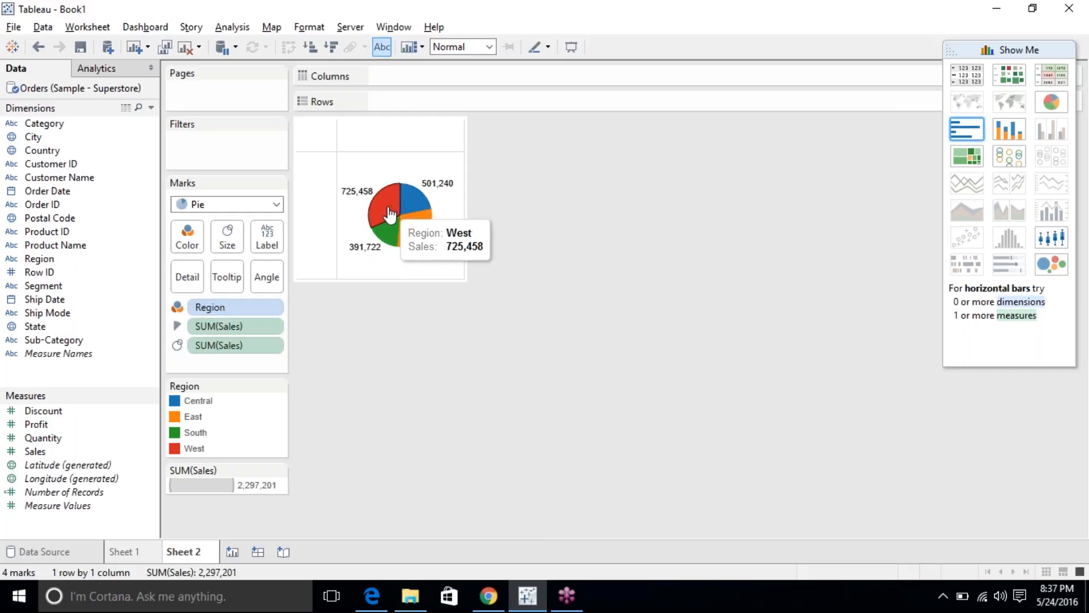
Label each of the four pie slices with its Region name.
{"action": "left_click_drag", "start_coordinate": [228, 309], "coordinate": [264, 227]}
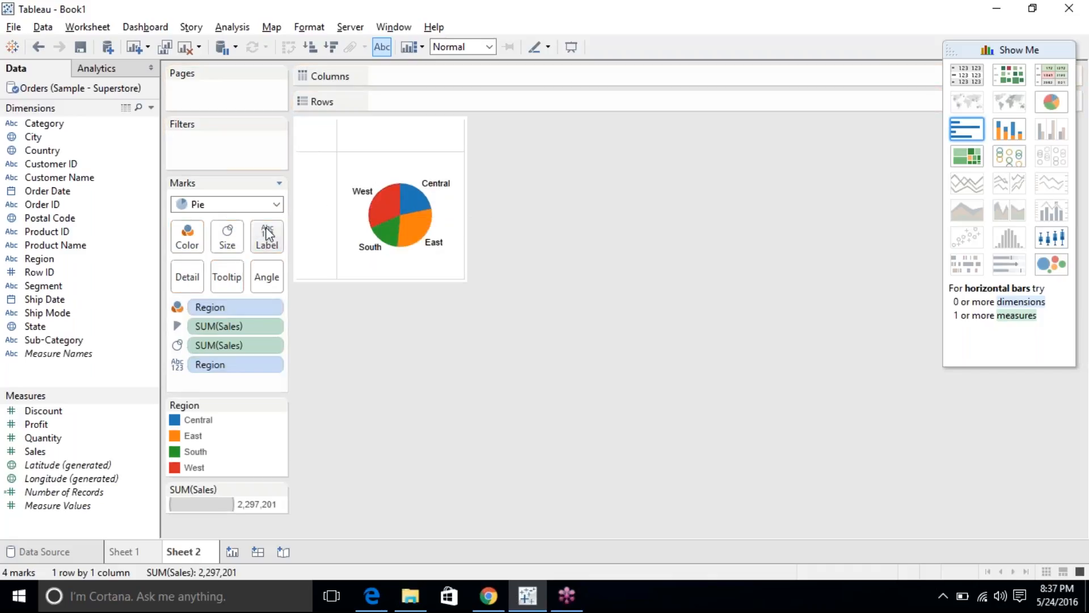
{"action": "left_click", "coordinate": [380, 207]}
{"action": "left_click", "coordinate": [382, 205]}
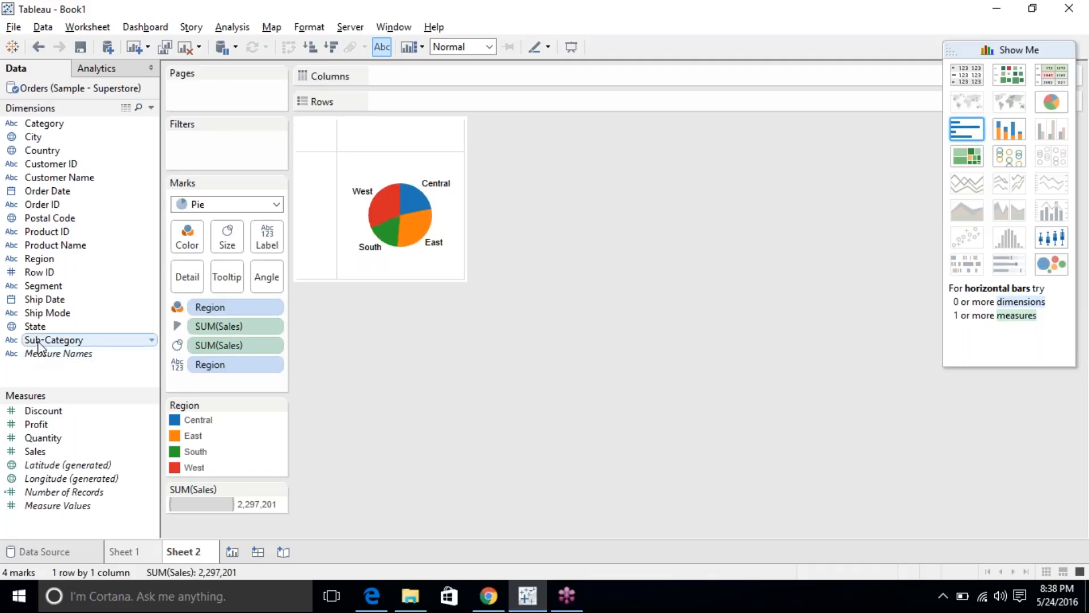
Recolour the pie by Sub-Category, drop the Region labels, and turn on mark labels.
{"action": "left_click_drag", "start_coordinate": [51, 340], "coordinate": [226, 309]}
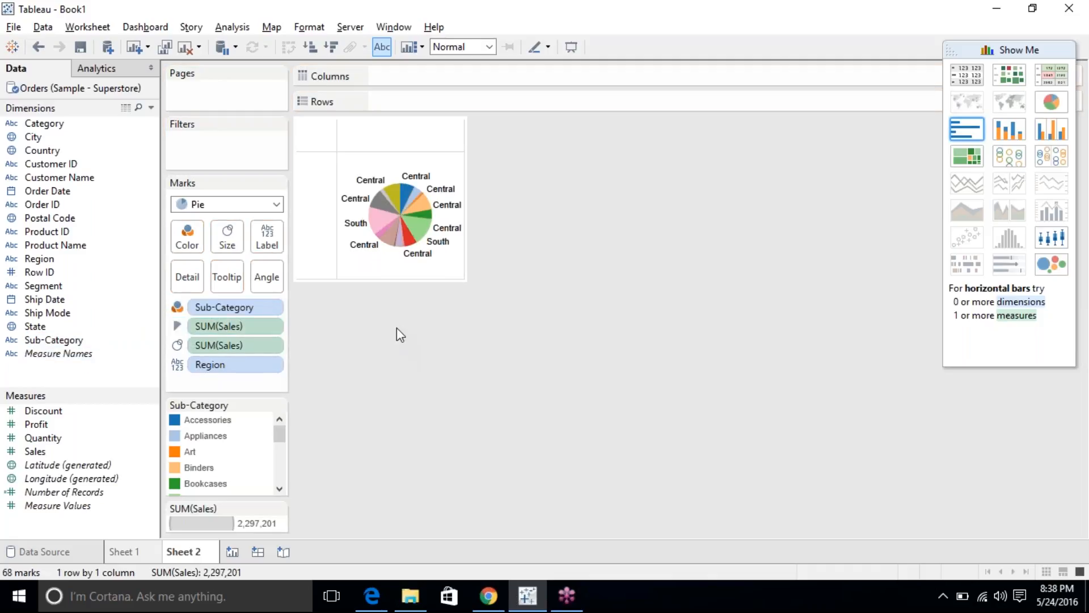
{"action": "left_click_drag", "start_coordinate": [258, 364], "coordinate": [389, 264]}
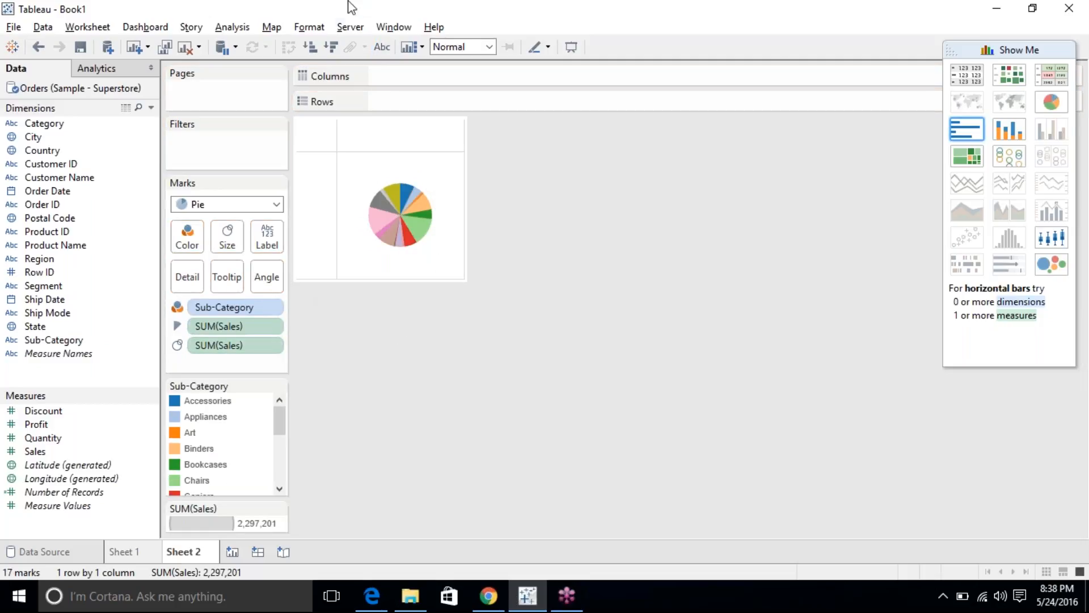
{"action": "left_click", "coordinate": [386, 50]}
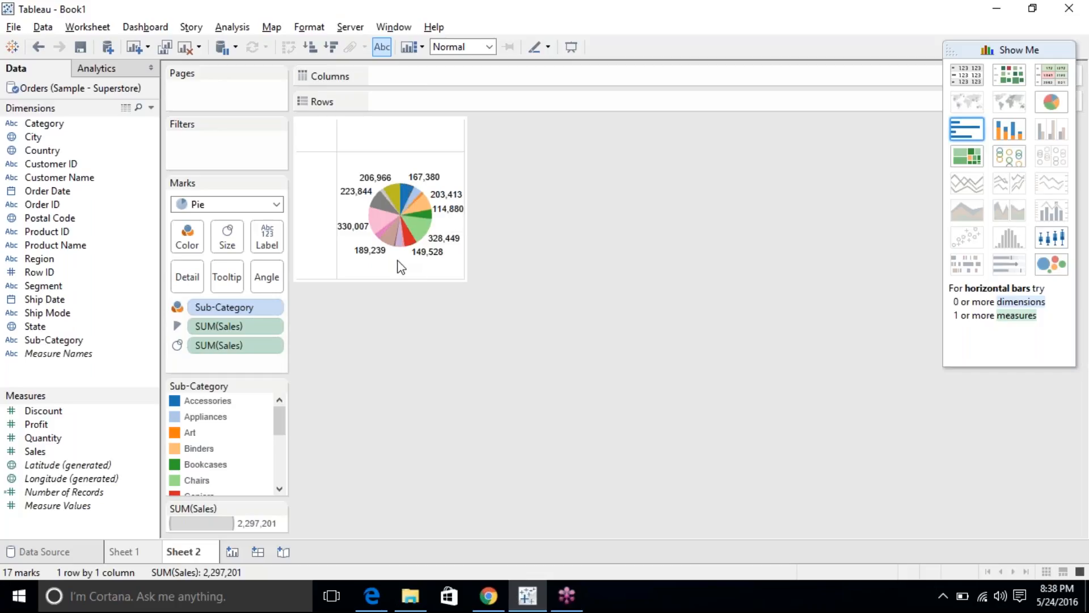
Convert the Sub-Category pie into a packed bubbles chart of 17 labelled bubbles.
{"action": "left_click", "coordinate": [408, 246]}
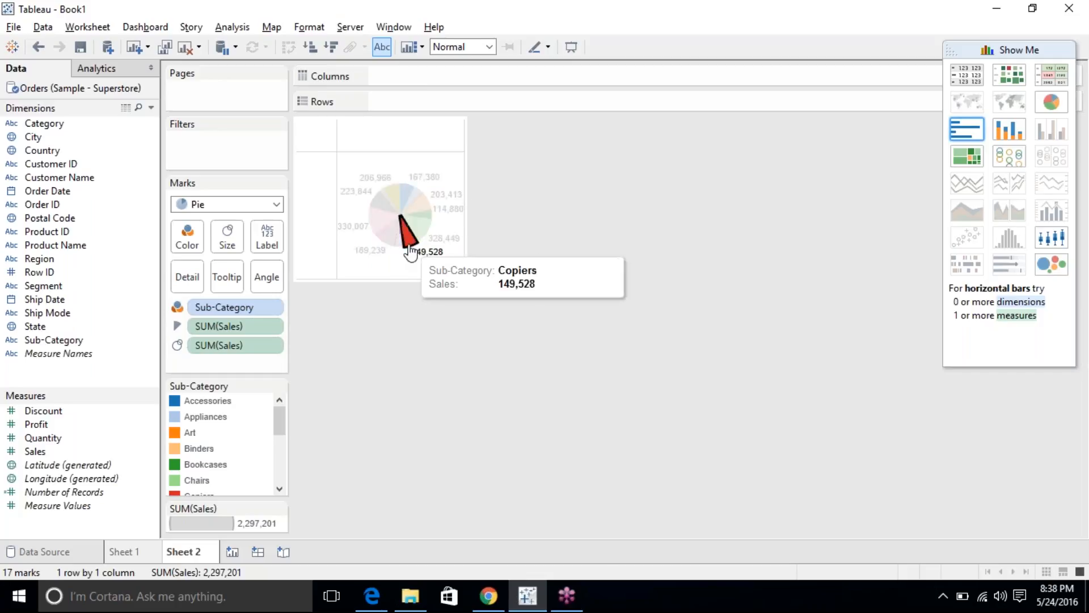
{"action": "left_click", "coordinate": [407, 236]}
{"action": "mouse_move", "coordinate": [406, 192]}
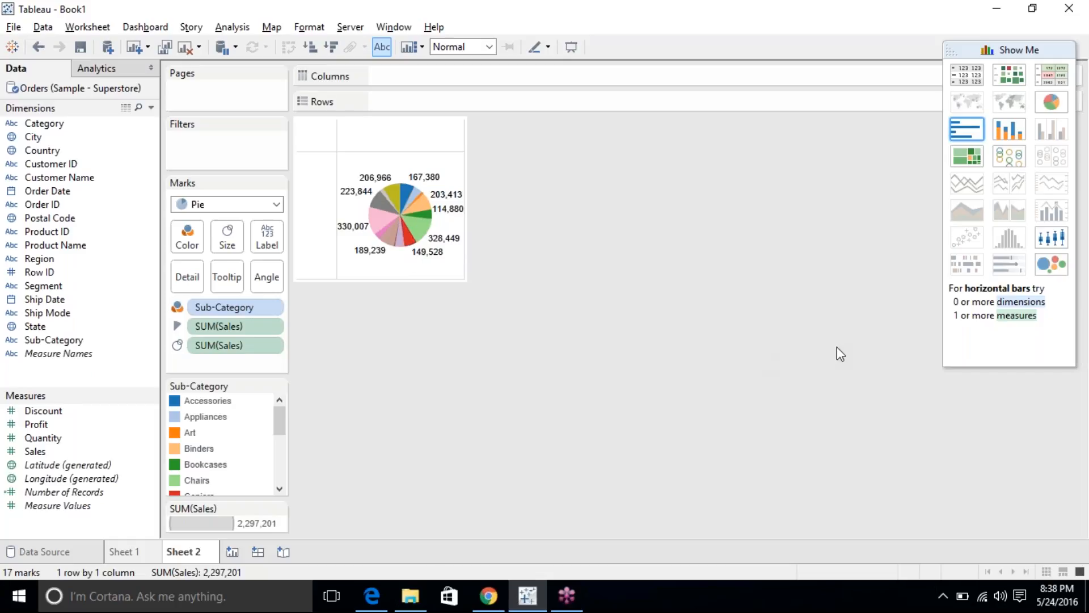
{"action": "left_click", "coordinate": [1051, 267]}
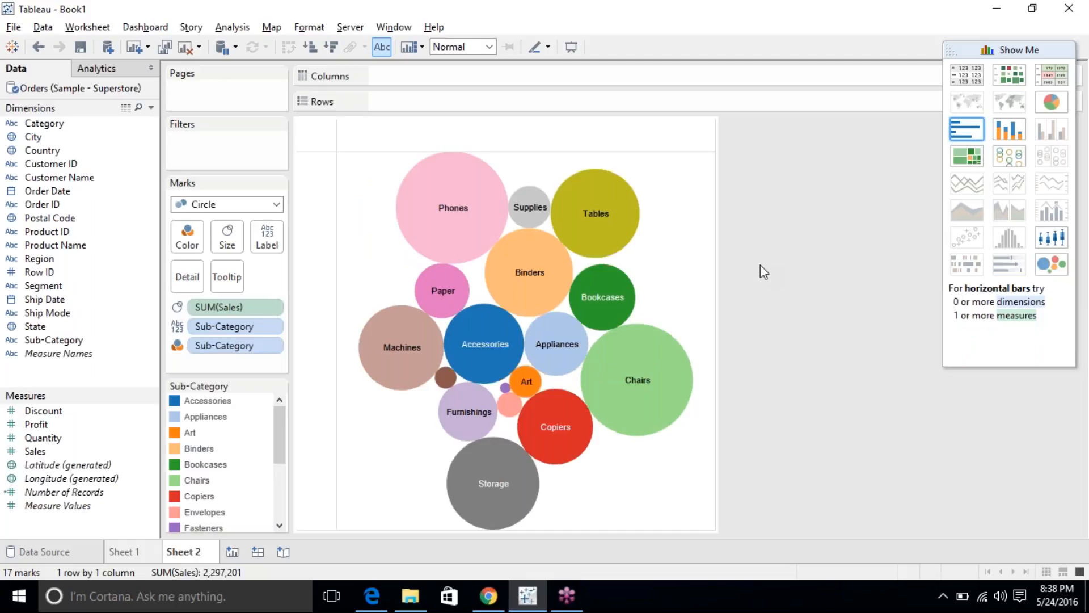
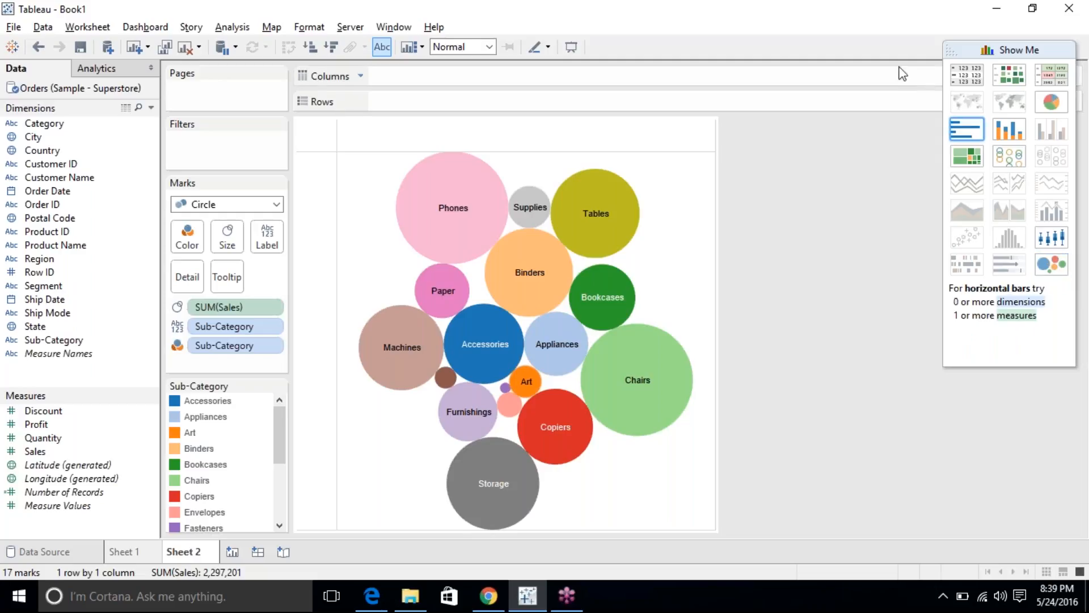
Try horizontal bars and undo, then colour the bubbles by Sales and State.
{"action": "left_click", "coordinate": [966, 134]}
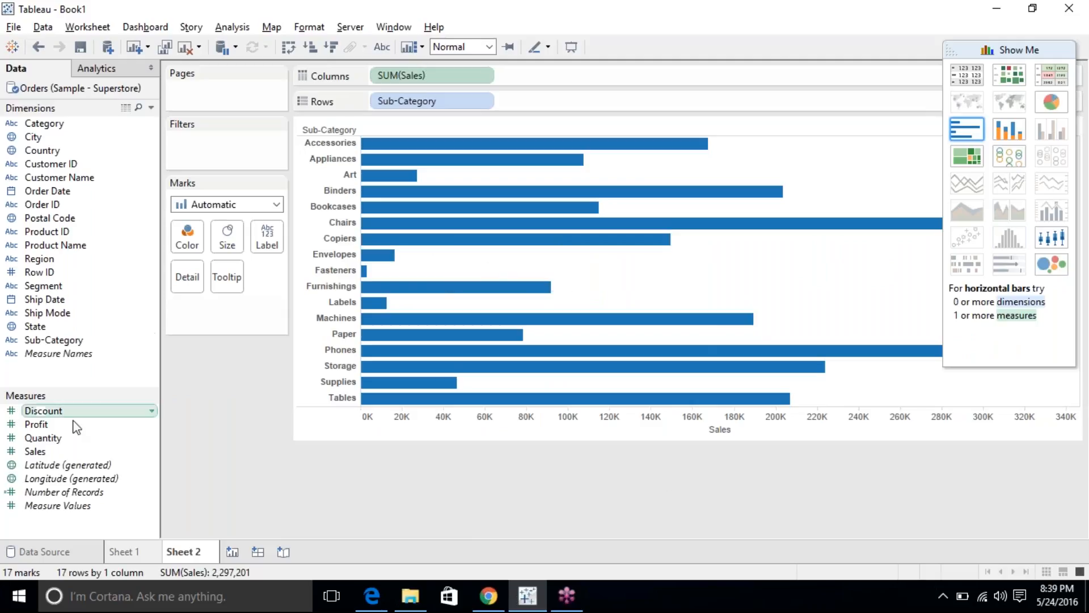
{"action": "left_click", "coordinate": [38, 47]}
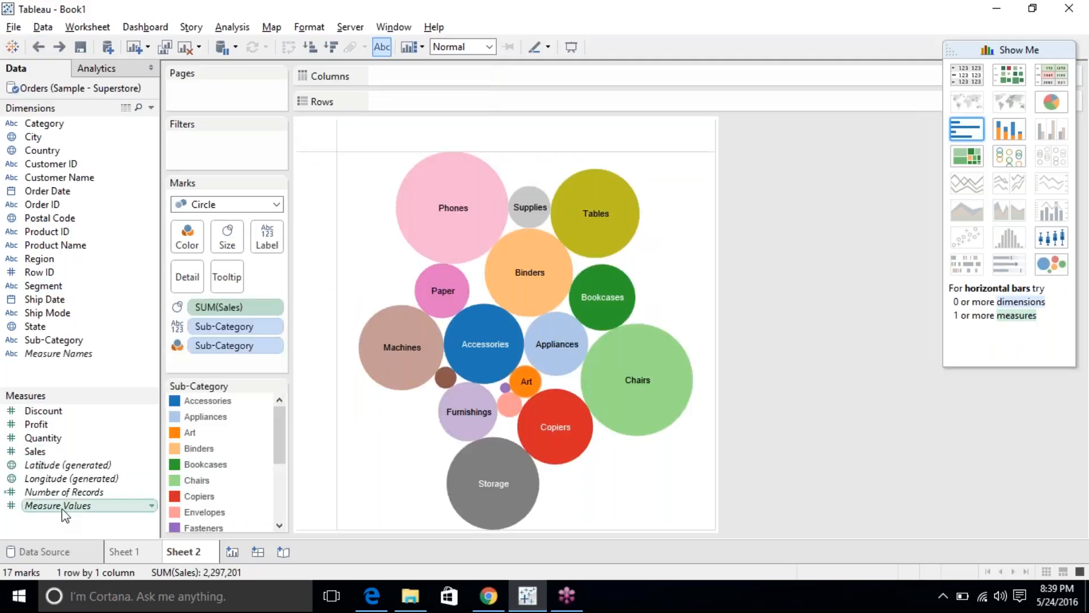
{"action": "left_click_drag", "start_coordinate": [35, 451], "coordinate": [247, 345]}
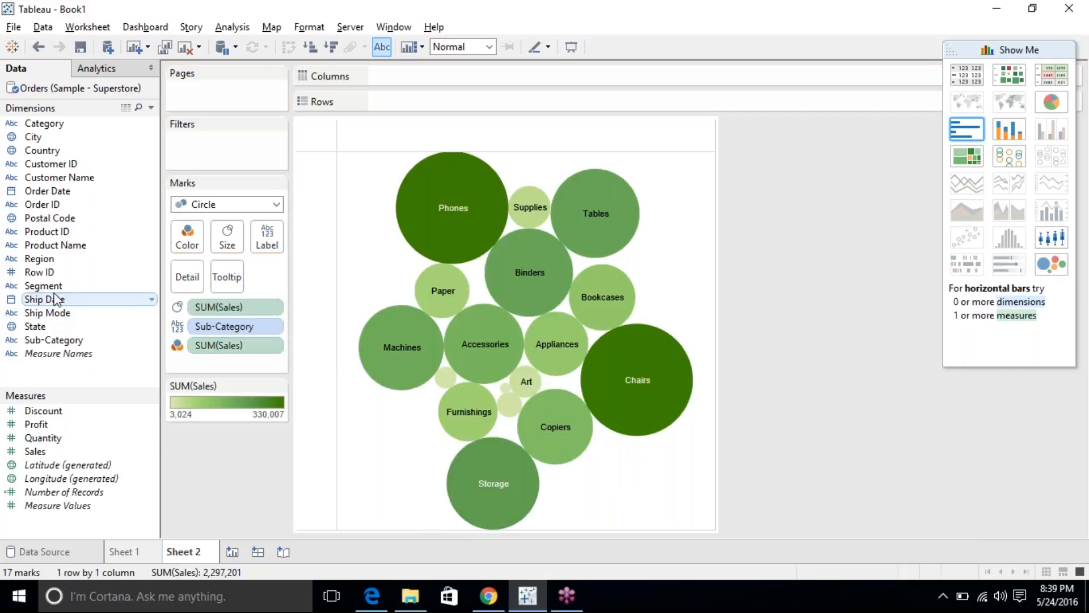
{"action": "left_click_drag", "start_coordinate": [35, 326], "coordinate": [188, 235]}
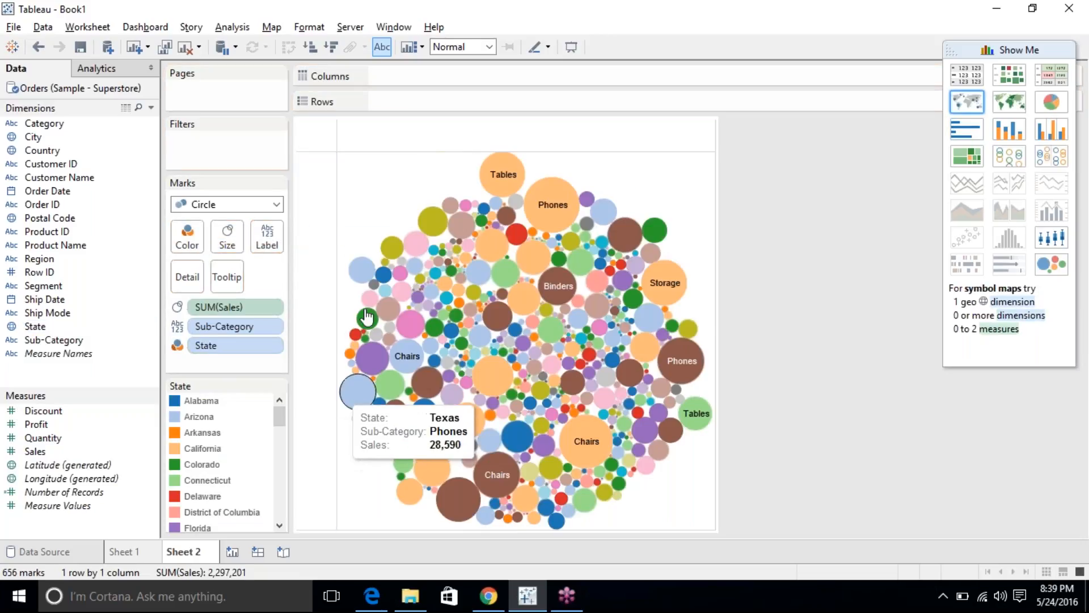
Drop Sub-Category, label by State, and show Sales per State as horizontal bars.
{"action": "left_click", "coordinate": [645, 430]}
{"action": "left_click_drag", "start_coordinate": [261, 329], "coordinate": [802, 311]}
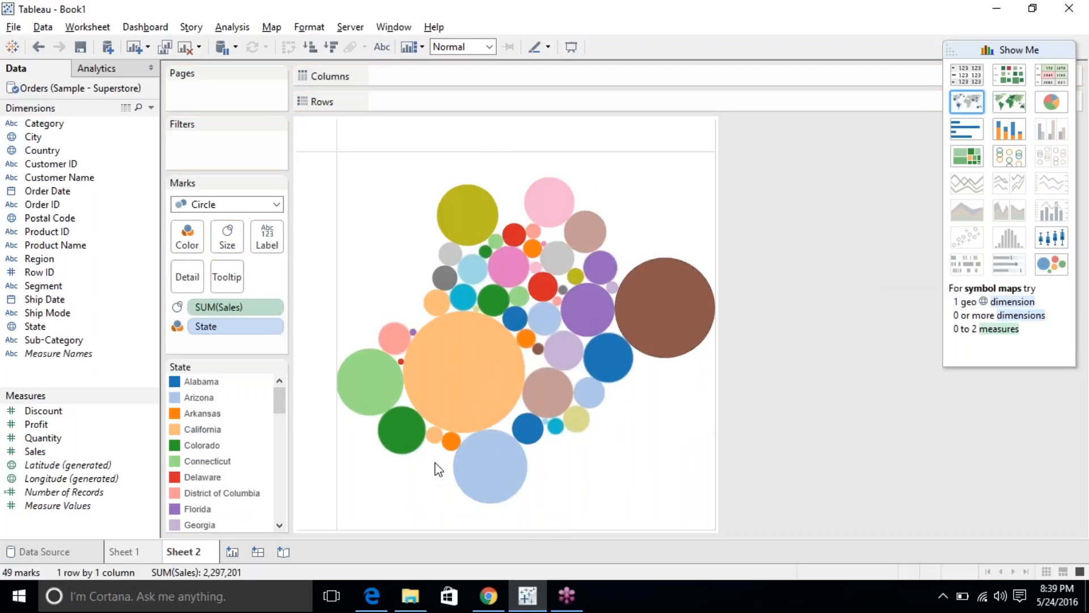
{"action": "left_click_drag", "start_coordinate": [272, 324], "coordinate": [264, 253]}
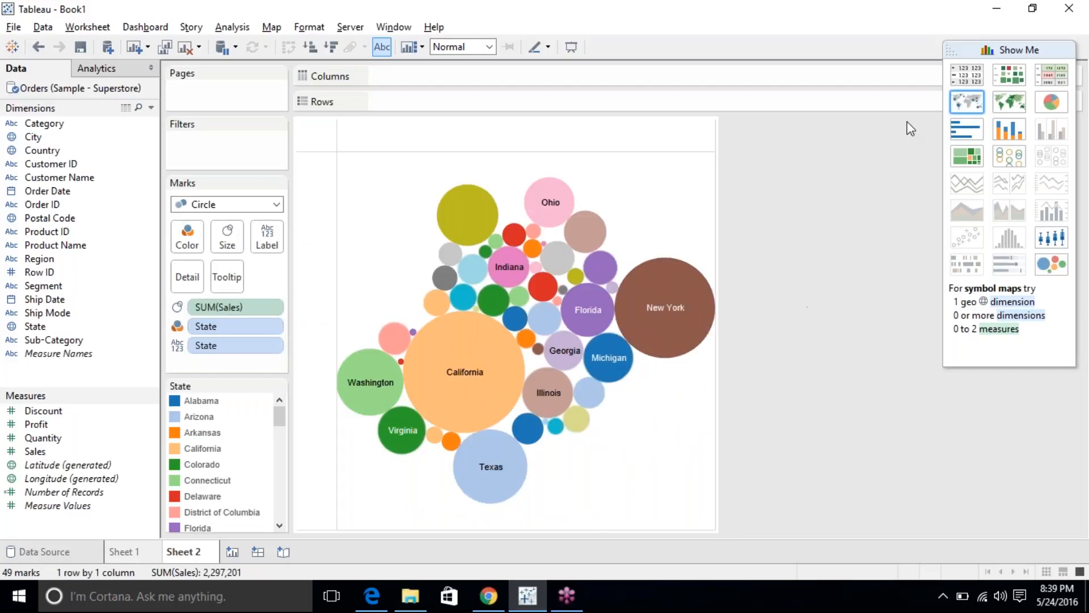
{"action": "left_click", "coordinate": [971, 136]}
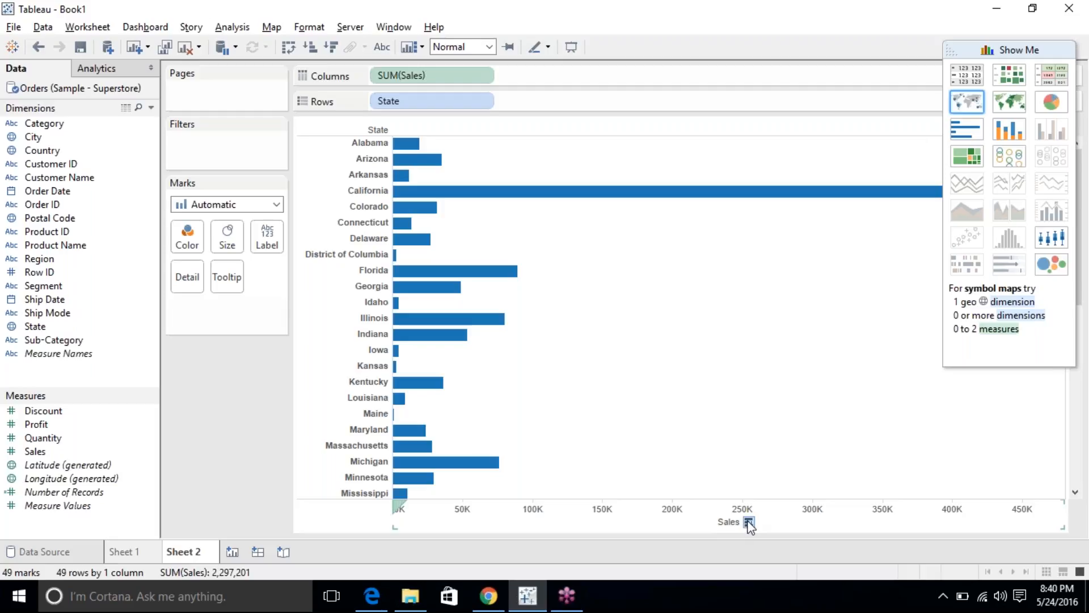
{"action": "left_click", "coordinate": [749, 522]}
{"action": "left_click", "coordinate": [749, 522]}
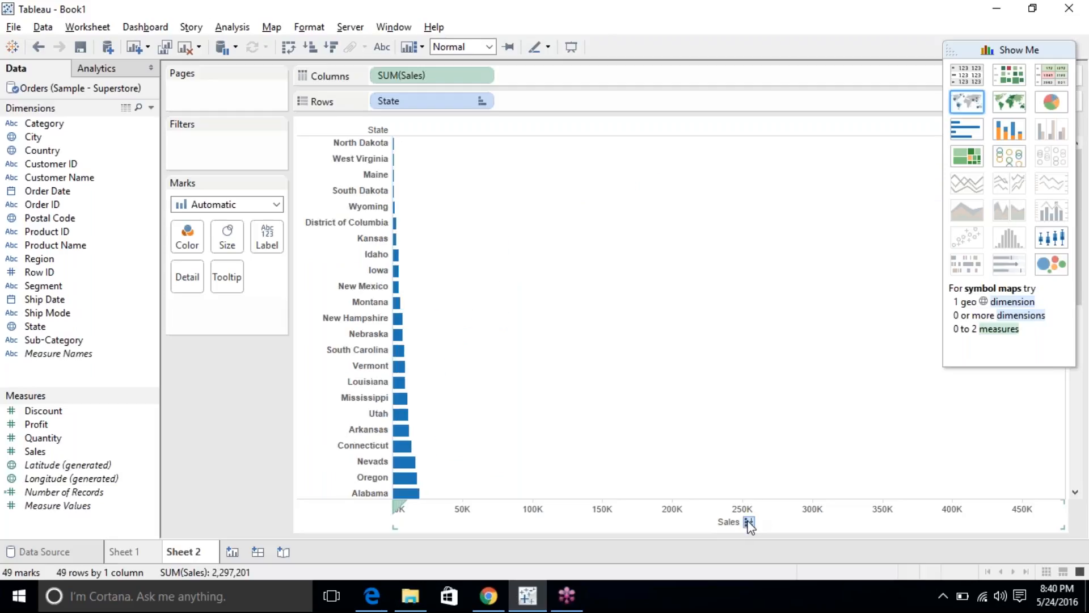
{"action": "left_click", "coordinate": [749, 522]}
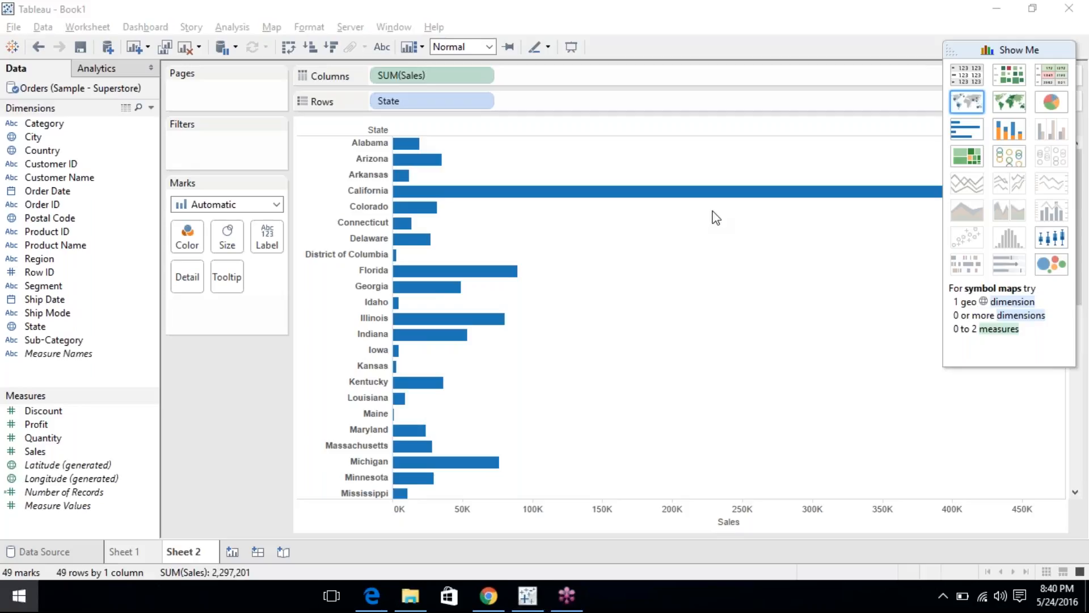
{"action": "key", "text": "super"}
{"action": "type", "text": "note"}
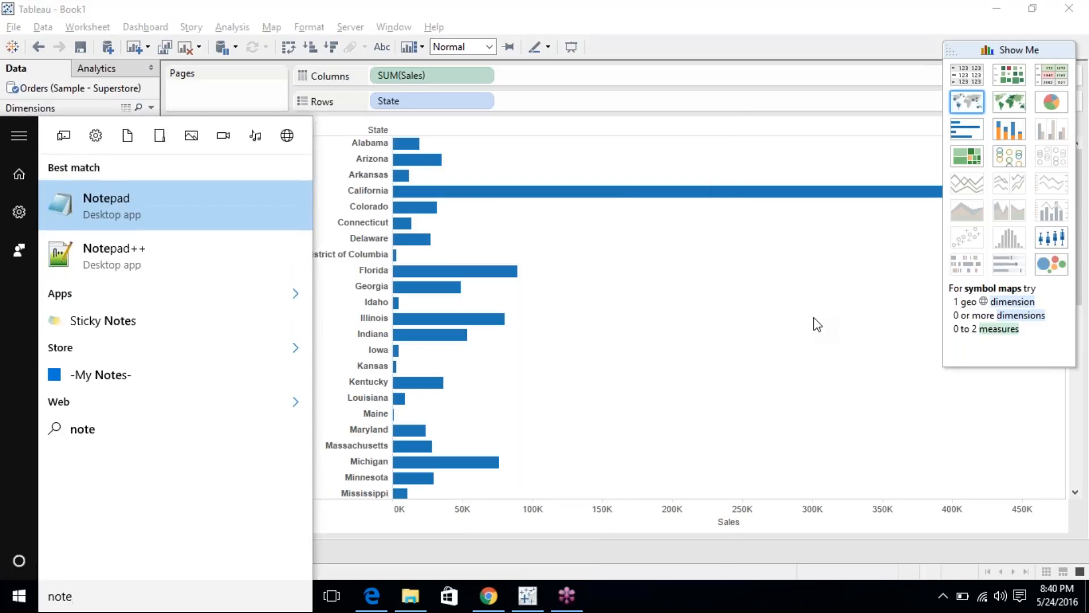
In Notepad, write 'Two types of bar charts' with indented items '1. Horizontal' and '2. Vertical'.
{"action": "key", "text": "Return"}
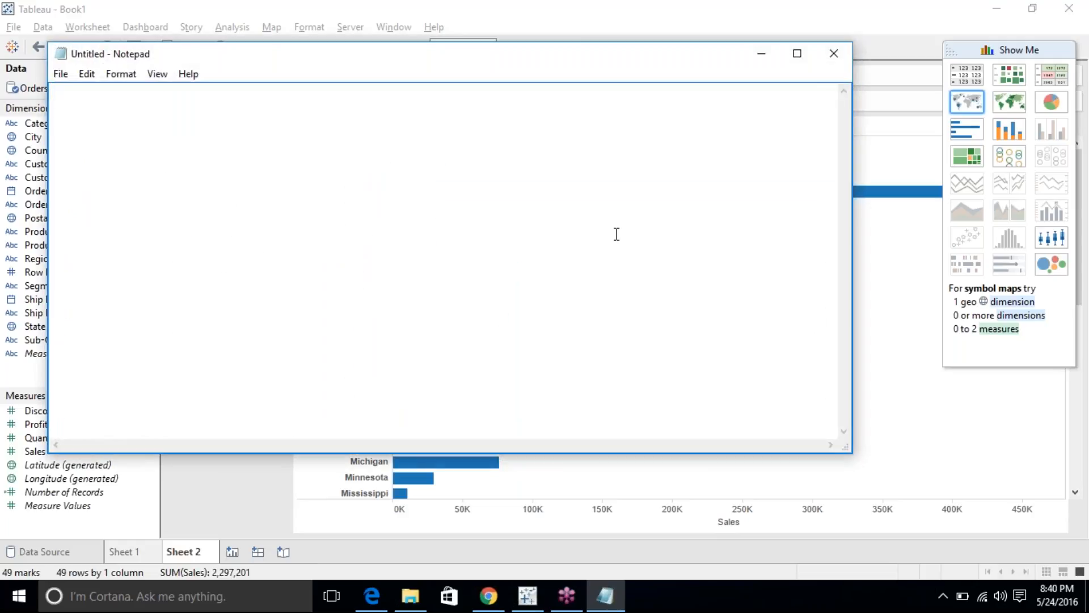
{"action": "type", "text": "Two types of bar charts"}
{"action": "key", "text": "Return"}
{"action": "key", "text": "Tab"}
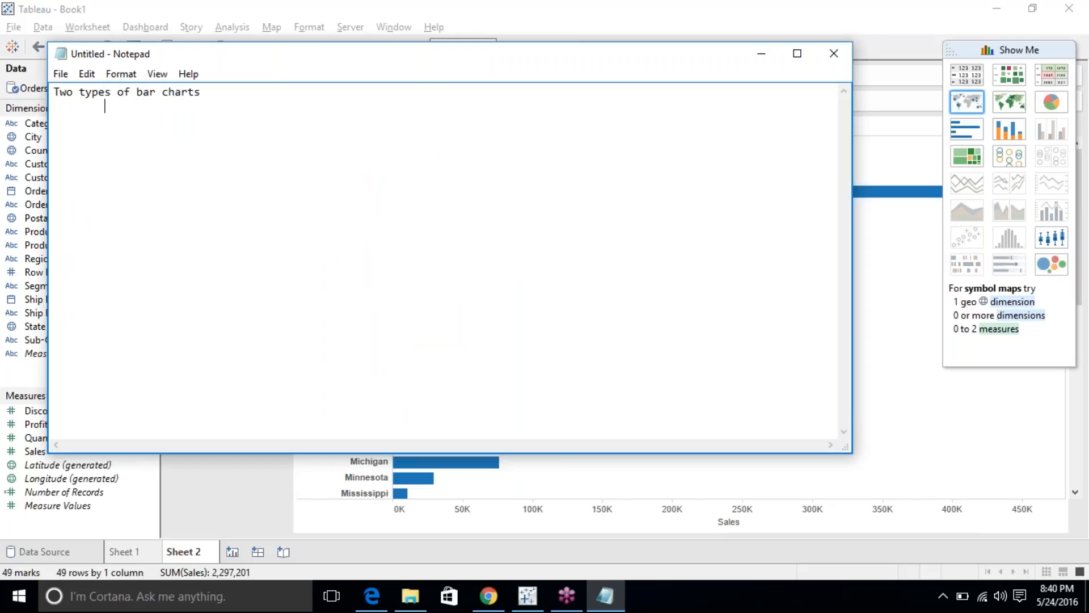
{"action": "type", "text": "1. Horizontal"}
{"action": "key", "text": "Return"}
{"action": "key", "text": "Tab"}
{"action": "type", "text": "2. Vertical"}
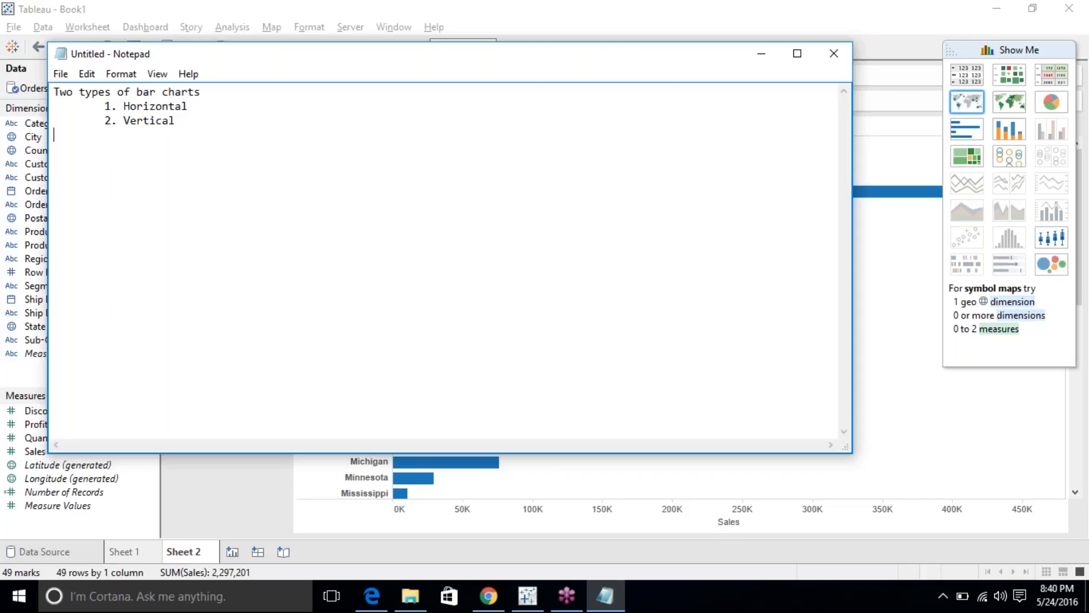
Add sub-items '2a. Side by Side' and '2b. Stacked' under Vertical, fixing the typo.
{"action": "key", "text": "Return"}
{"action": "key", "text": "Tab"}
{"action": "key", "text": "Tab"}
{"action": "type", "text": "2a. Side by Side \t\t2b"}
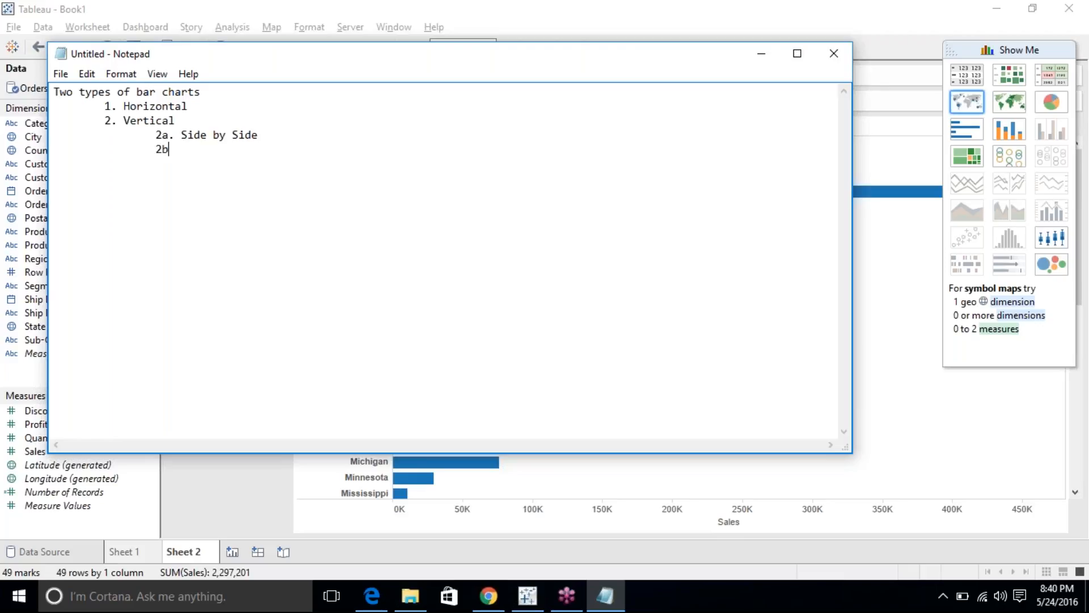
{"action": "type", "text": ". Stacket"}
{"action": "key", "text": "BackSpace"}
{"action": "type", "text": "d"}
{"action": "left_click_drag", "start_coordinate": [191, 107], "coordinate": [235, 149]}
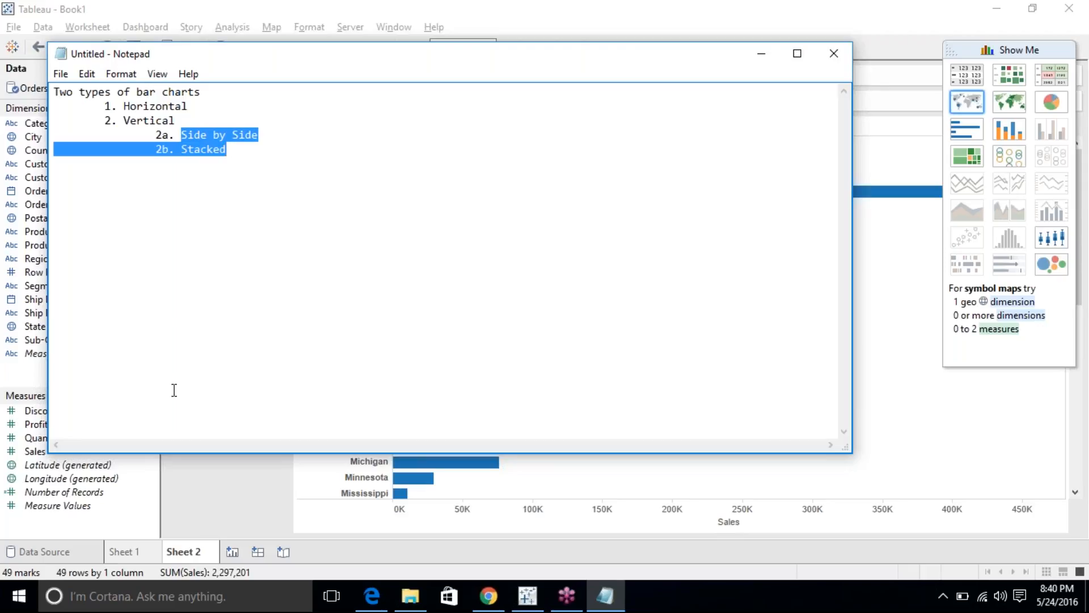
{"action": "left_click", "coordinate": [204, 478]}
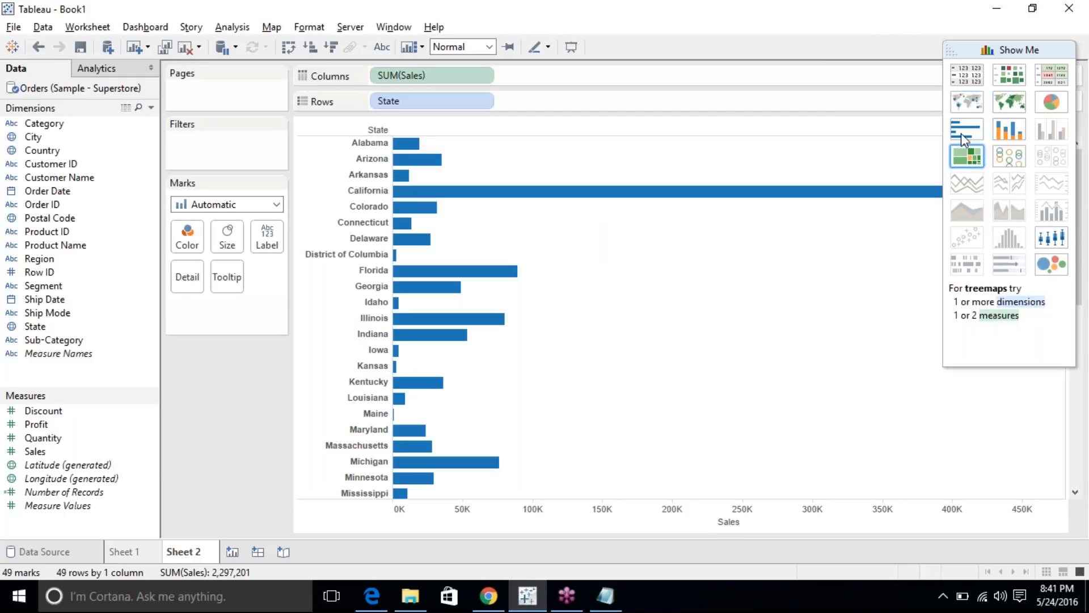
On a new Sheet 3, chart SUM(Quantity) by Segment as horizontal bars.
{"action": "left_click", "coordinate": [69, 287]}
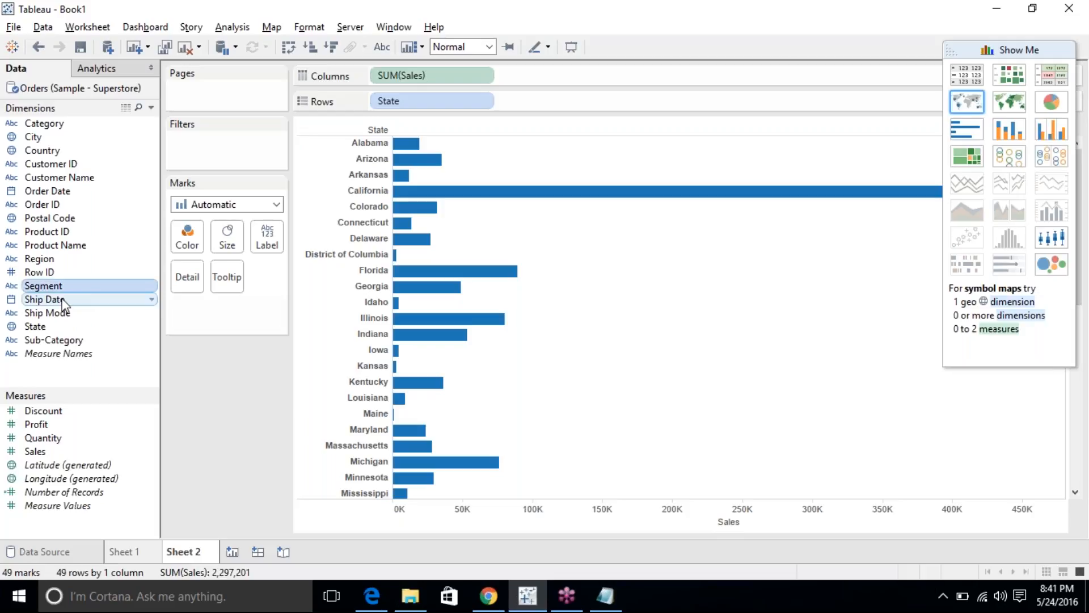
{"action": "left_click", "coordinate": [232, 552]}
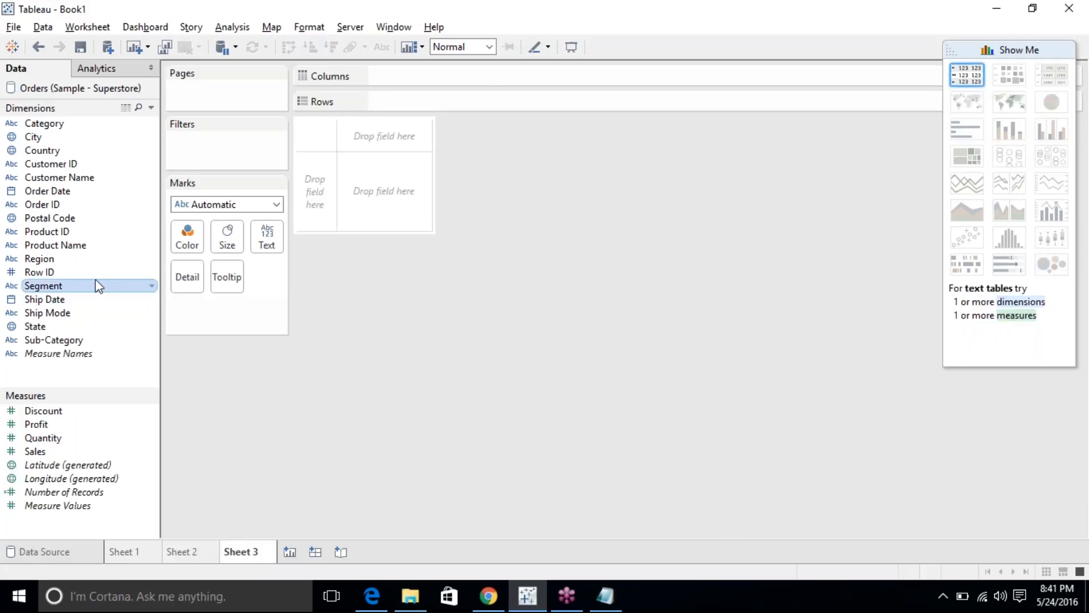
{"action": "left_click_drag", "start_coordinate": [71, 287], "coordinate": [121, 282]}
{"action": "left_click", "coordinate": [90, 286]}
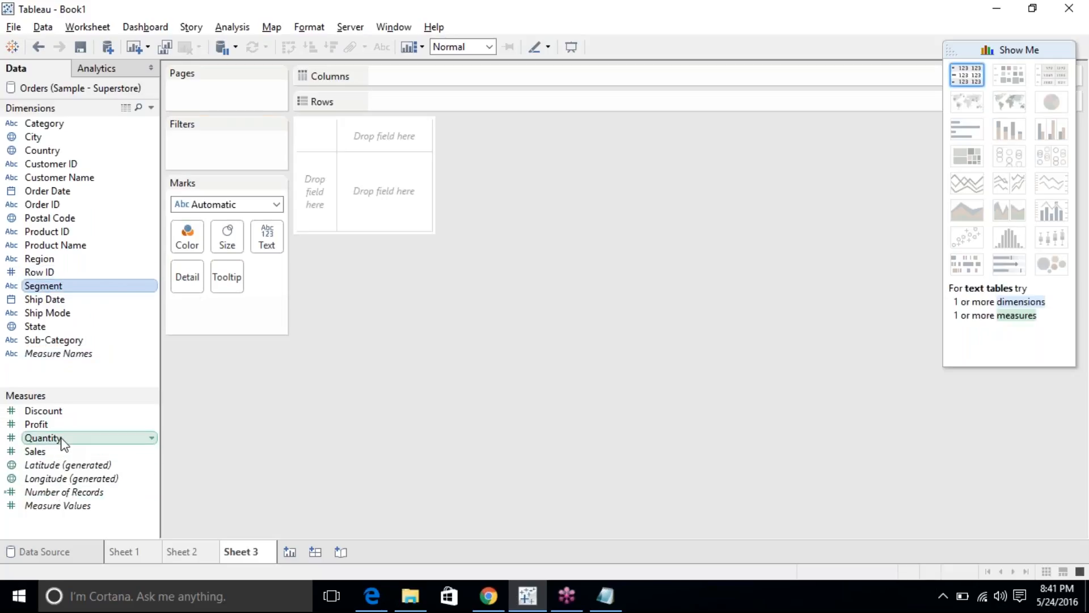
{"action": "left_click", "coordinate": [57, 438], "text": "ctrl"}
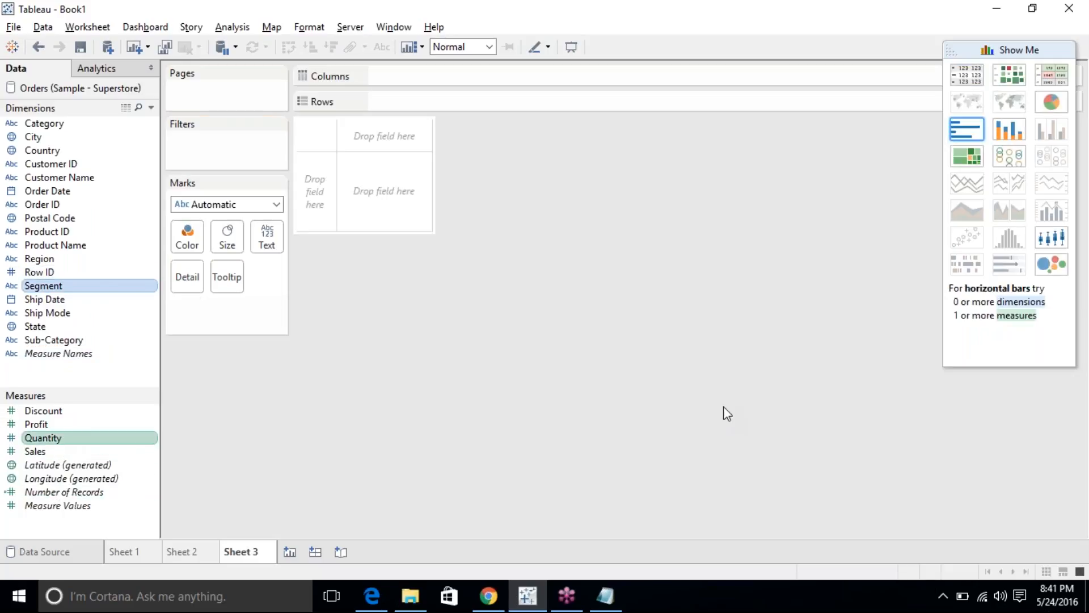
{"action": "left_click", "coordinate": [971, 131]}
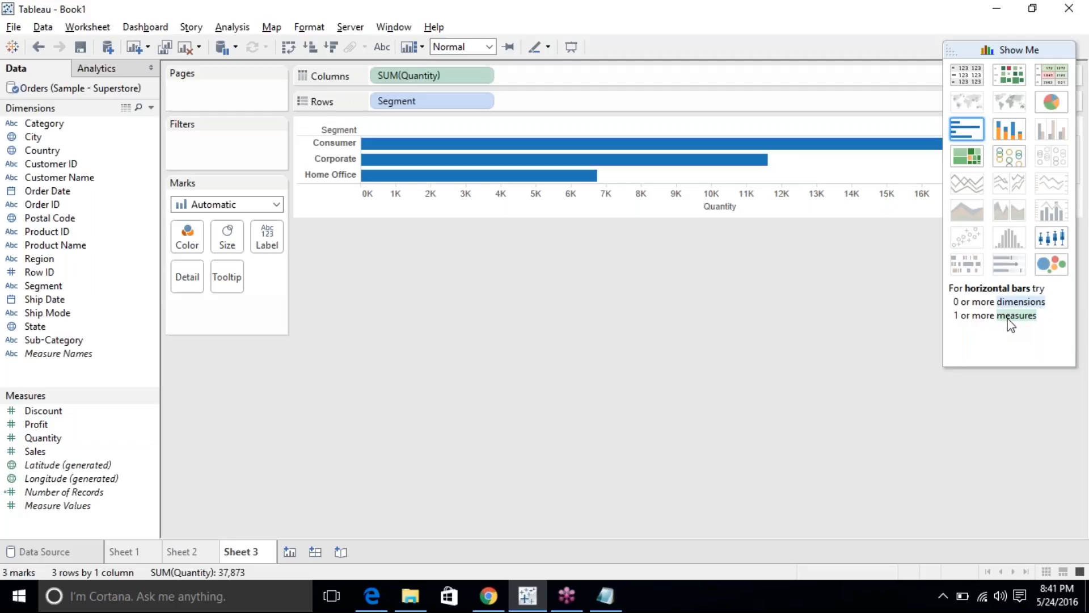
{"action": "left_click", "coordinate": [599, 594]}
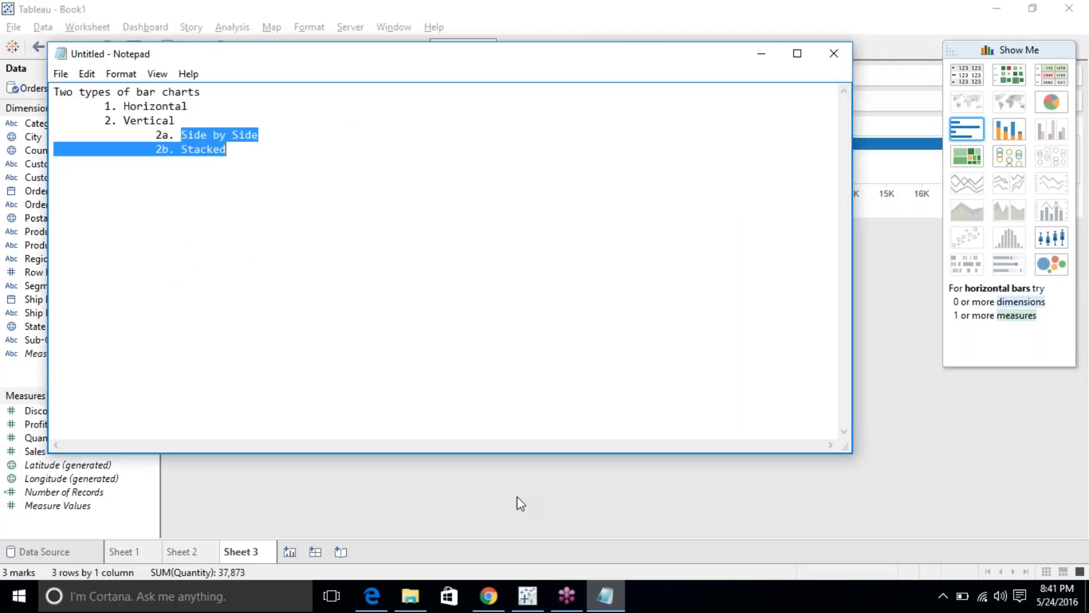
{"action": "left_click_drag", "start_coordinate": [104, 107], "coordinate": [210, 108]}
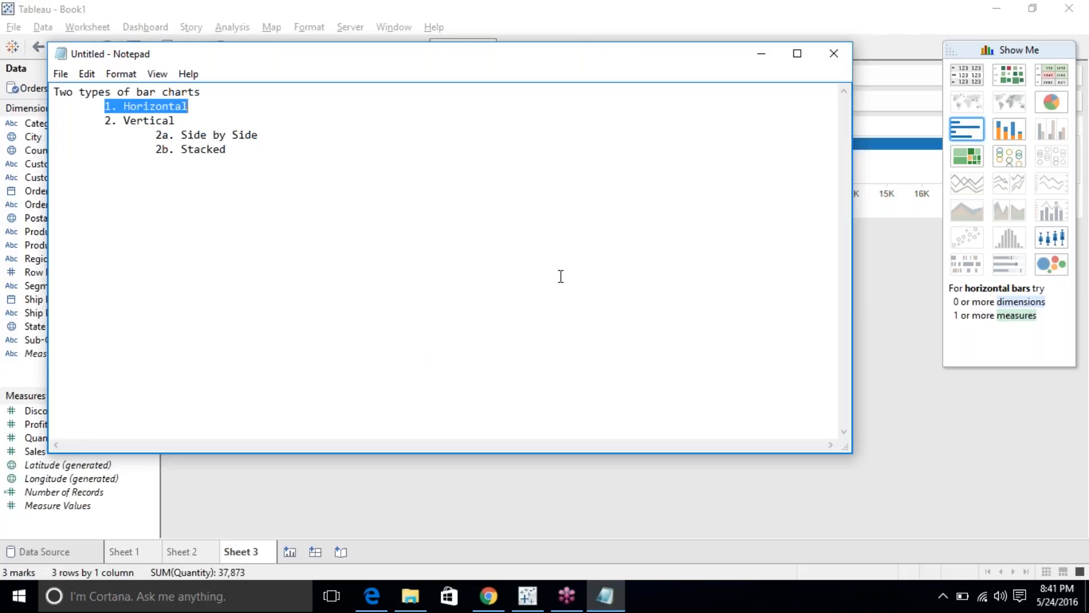
{"action": "left_click", "coordinate": [607, 595]}
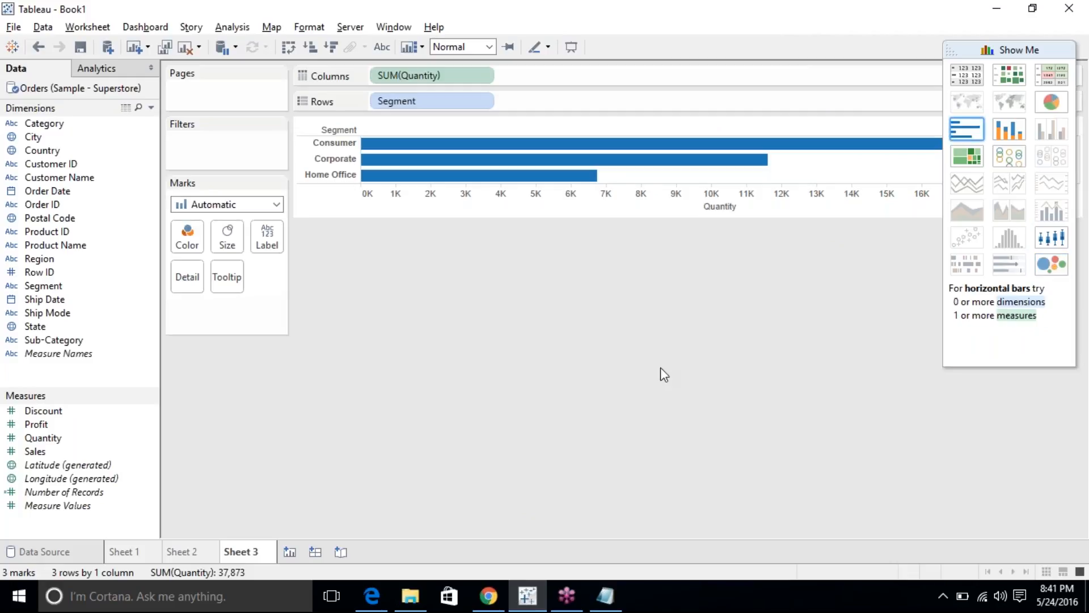
Turn the Quantity bars into a labelled pie, then label the slices with Profit values.
{"action": "left_click", "coordinate": [1051, 102]}
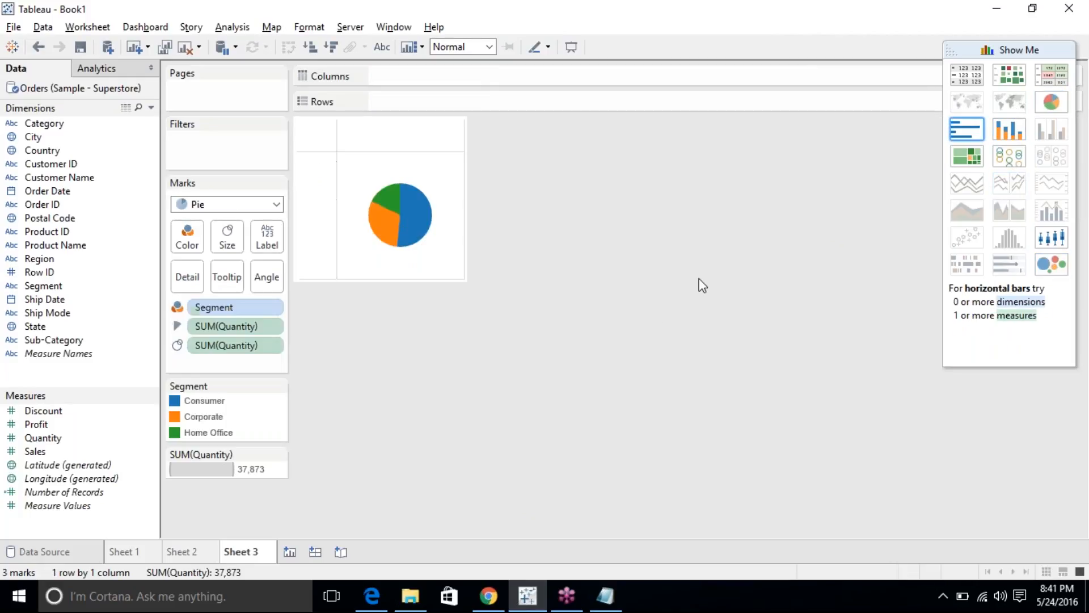
{"action": "left_click", "coordinate": [381, 49]}
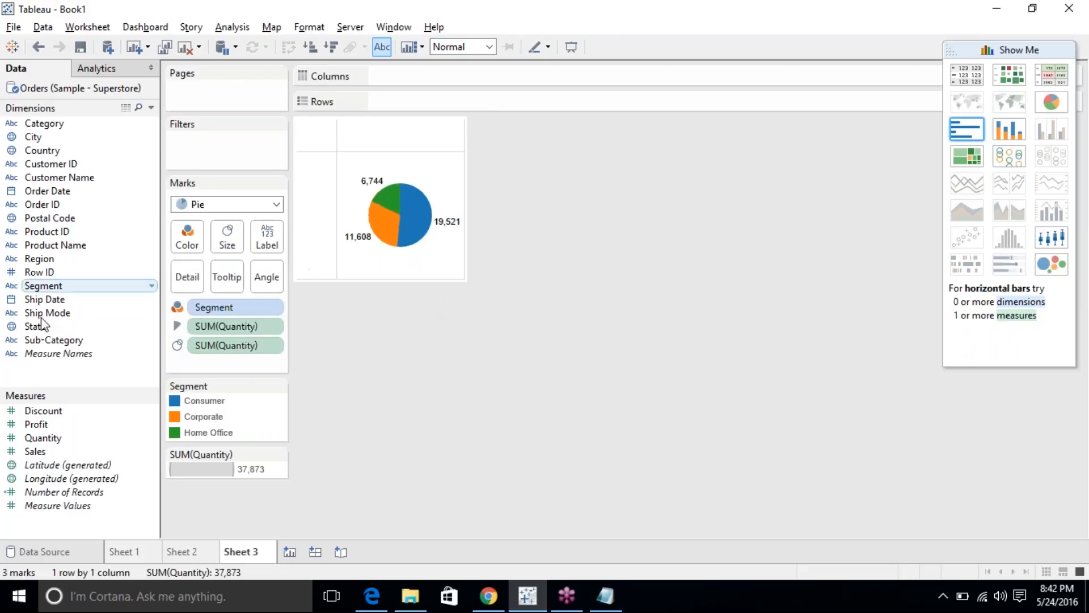
{"action": "left_click", "coordinate": [40, 426]}
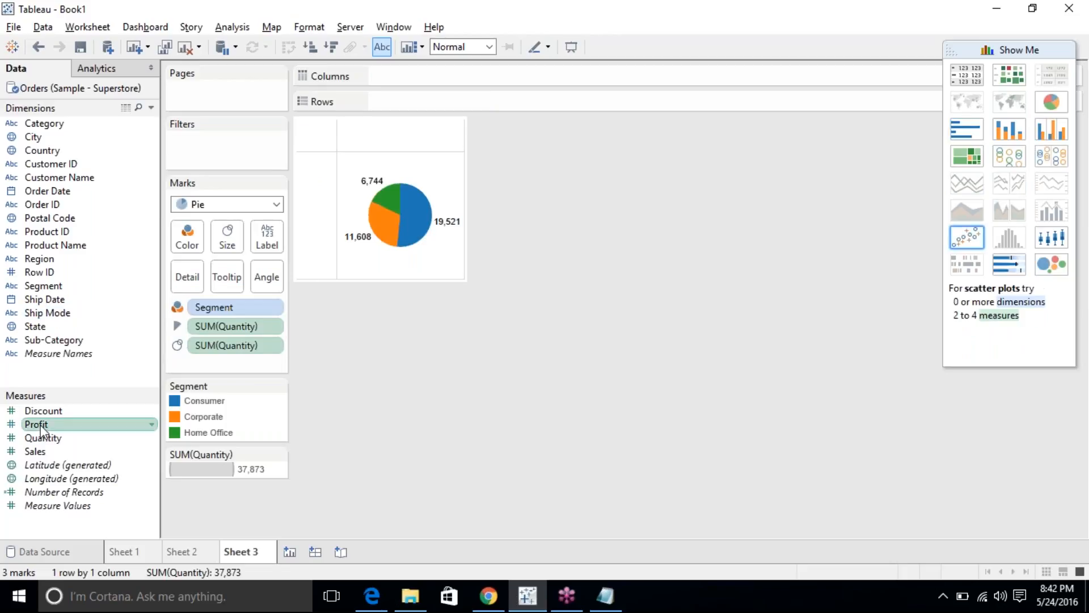
{"action": "left_click", "coordinate": [1056, 104]}
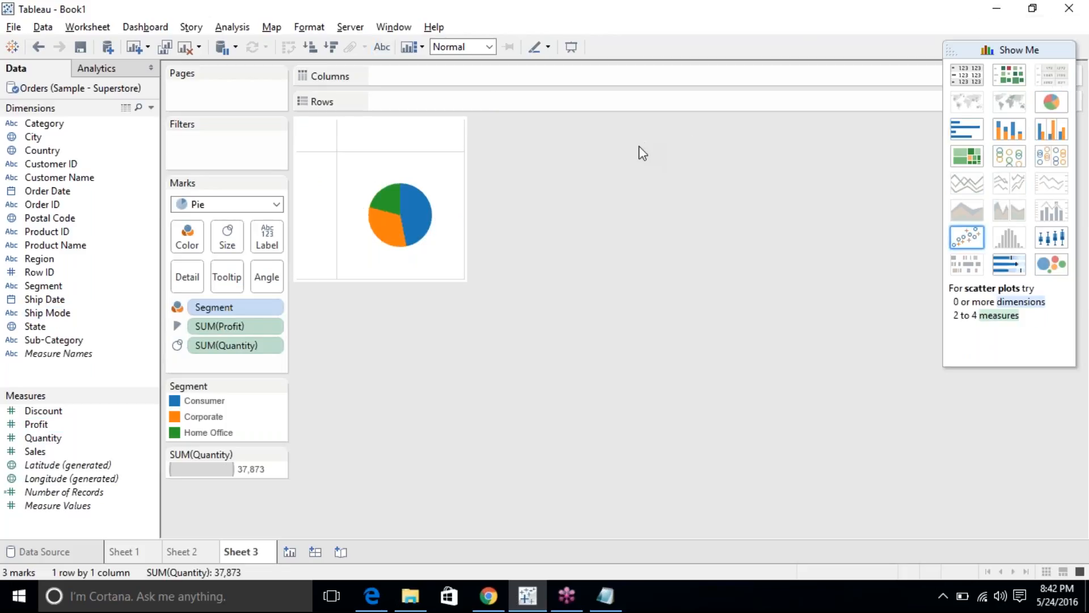
{"action": "left_click", "coordinate": [381, 45]}
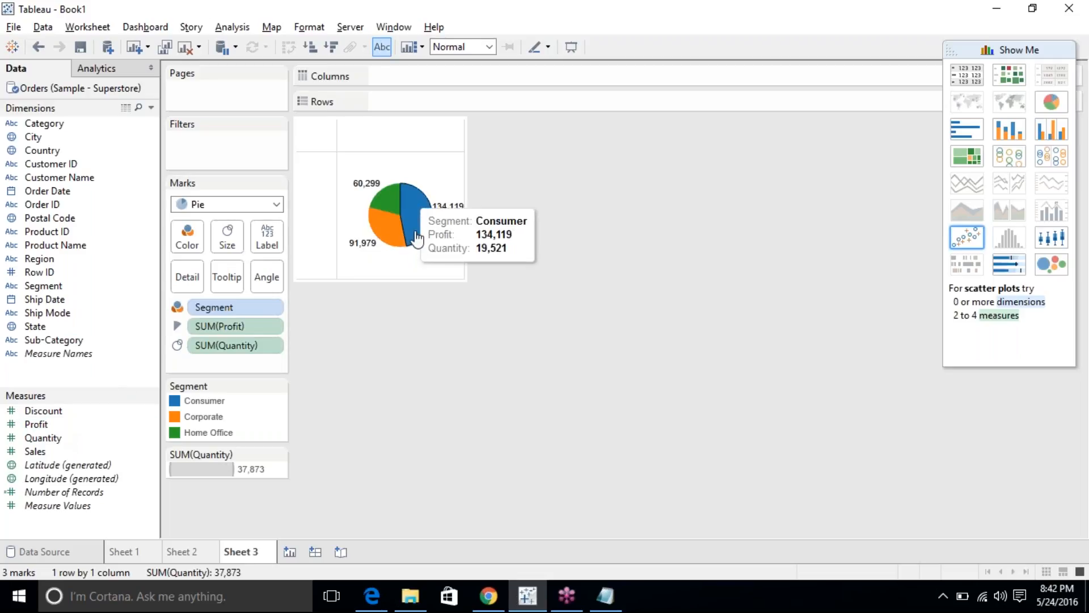
{"action": "mouse_move", "coordinate": [389, 235]}
{"action": "mouse_move", "coordinate": [389, 206]}
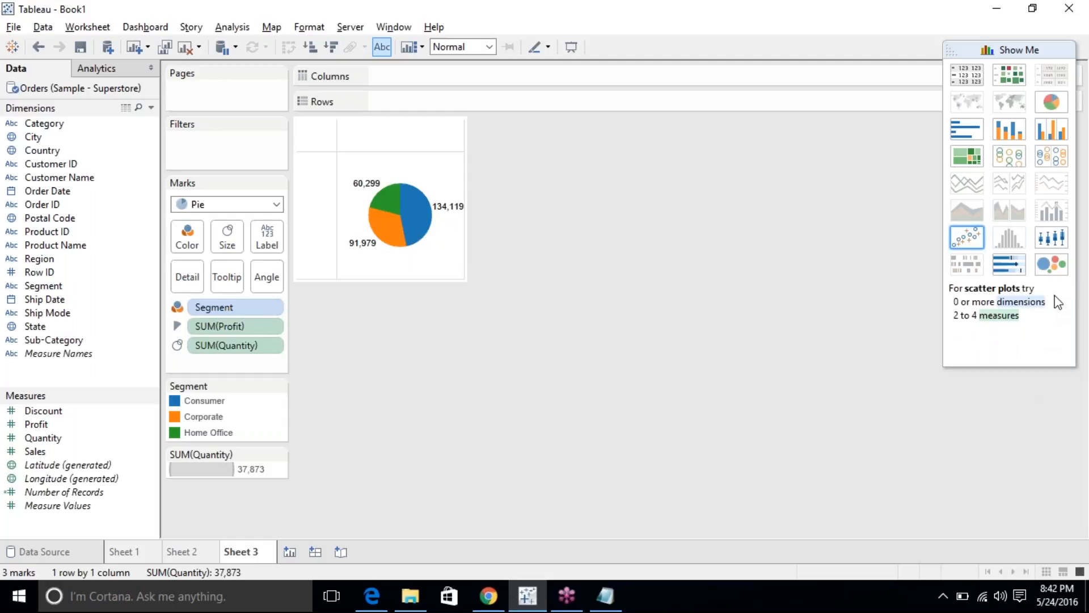
Switch to packed bubbles, then to horizontal bars of Profit and Quantity per Segment.
{"action": "left_click", "coordinate": [1054, 266]}
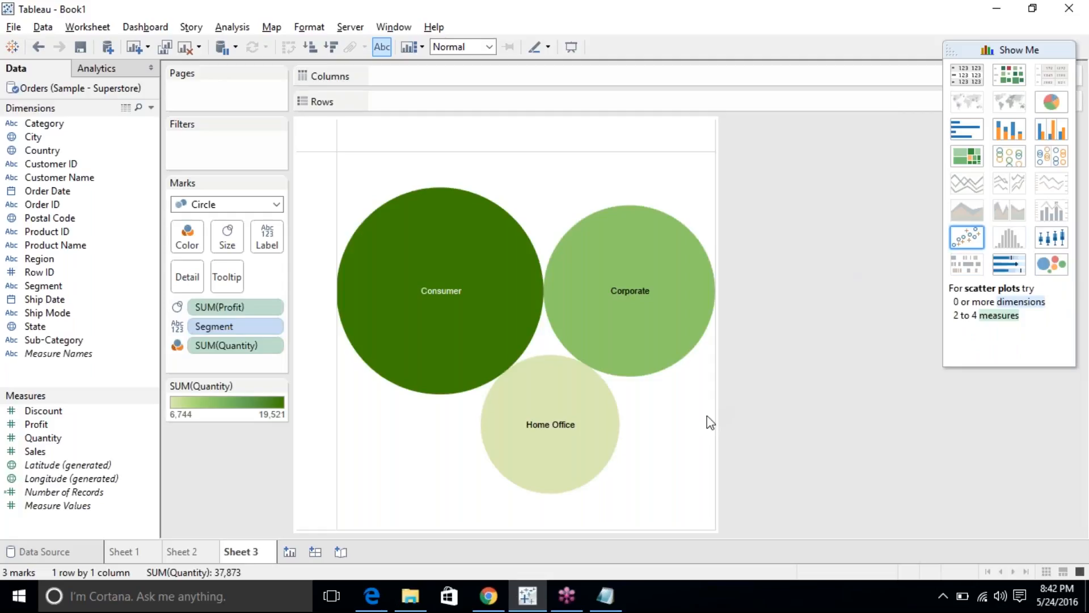
{"action": "mouse_move", "coordinate": [567, 407]}
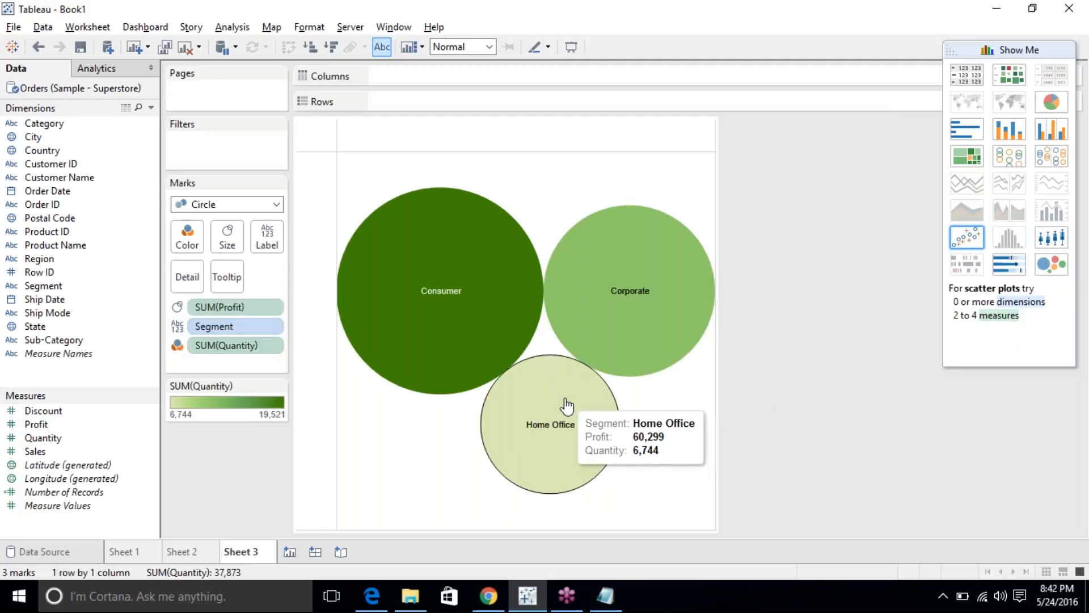
{"action": "mouse_move", "coordinate": [506, 316]}
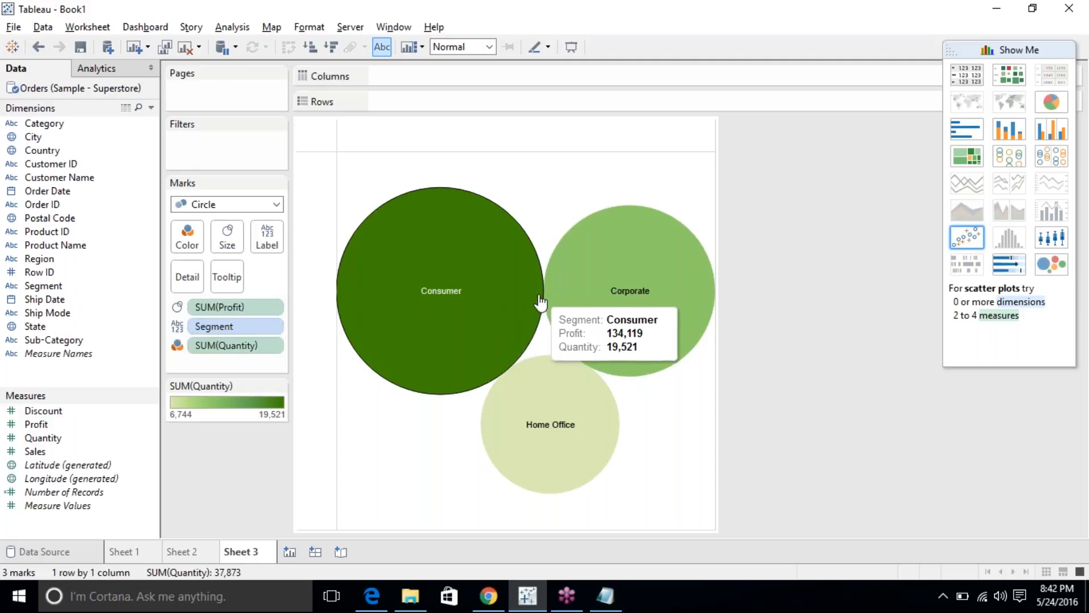
{"action": "left_click", "coordinate": [967, 133]}
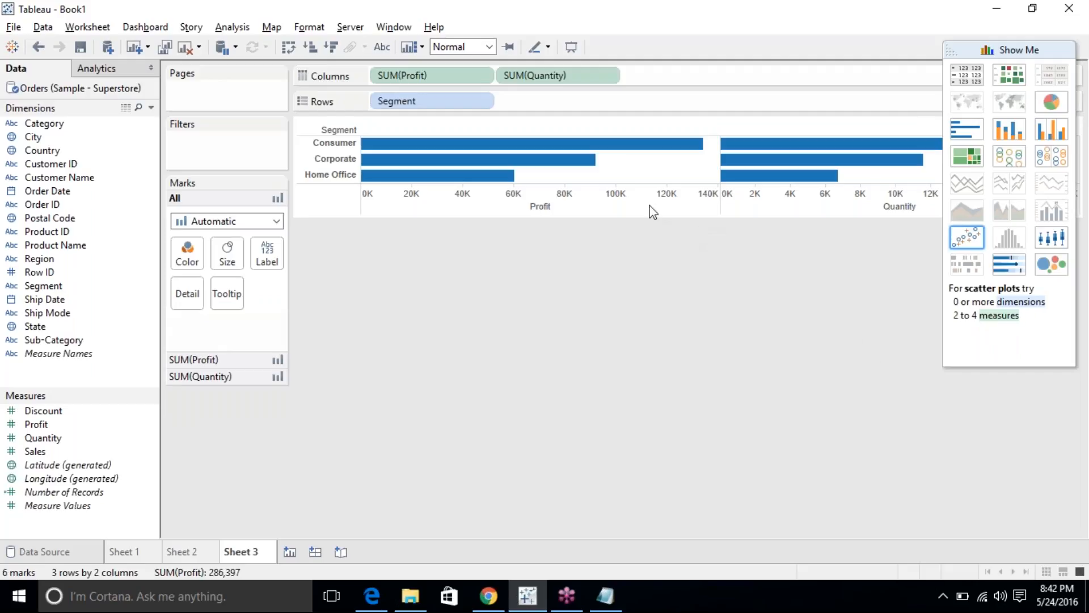
Remove SUM(Quantity) from Columns and replace Segment with State on Rows.
{"action": "left_click_drag", "start_coordinate": [528, 85], "coordinate": [540, 290]}
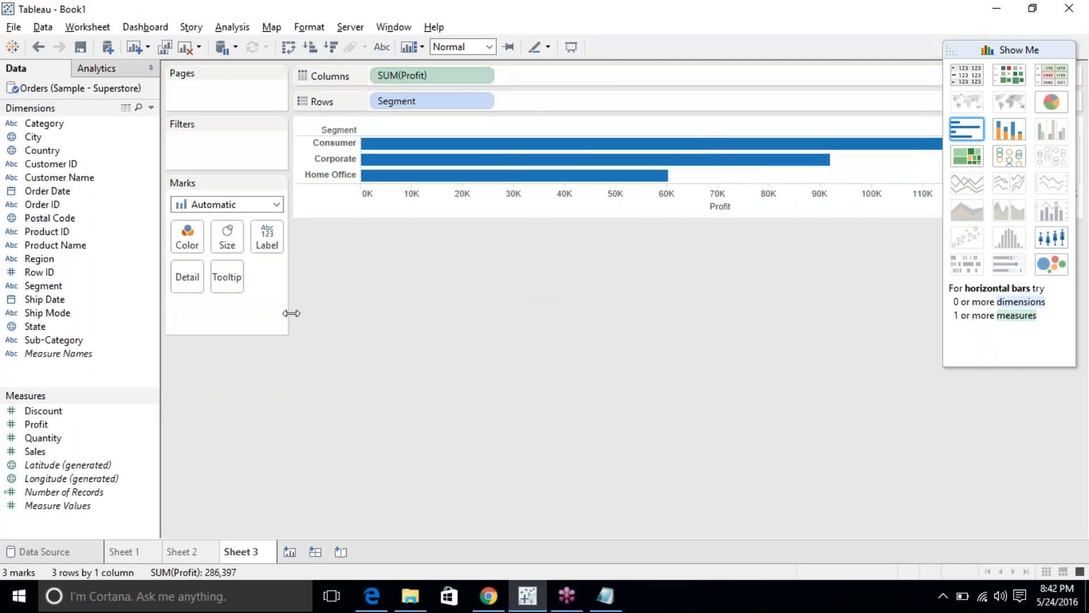
{"action": "left_click_drag", "start_coordinate": [35, 425], "coordinate": [385, 433]}
{"action": "left_click_drag", "start_coordinate": [42, 334], "coordinate": [421, 106]}
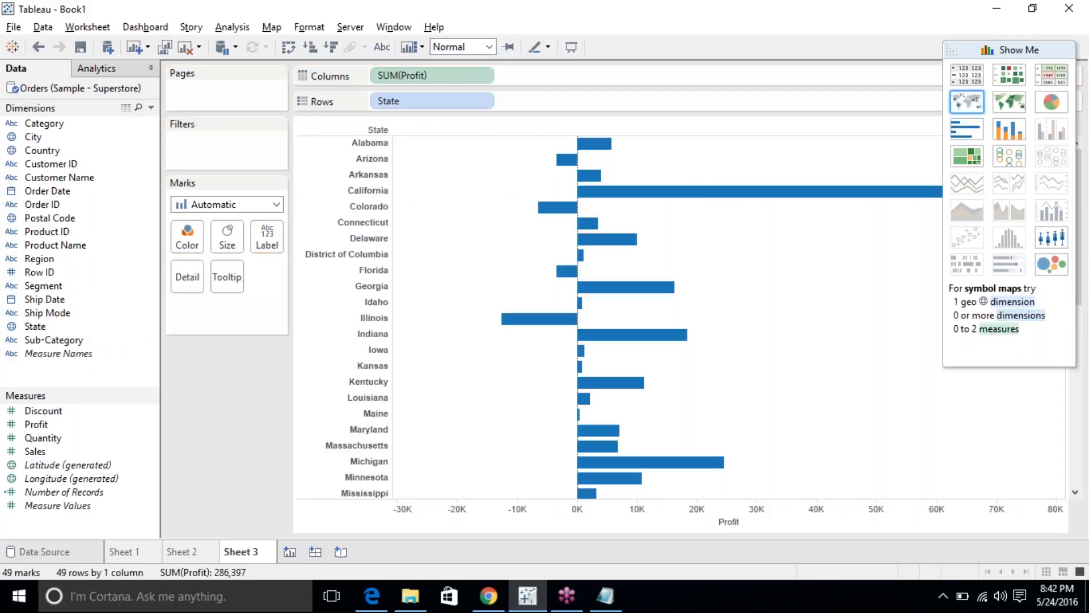
{"action": "mouse_move", "coordinate": [548, 332]}
Show Profit by State as packed bubbles and open Special Values for the 10 negative values.
{"action": "left_click", "coordinate": [1052, 264]}
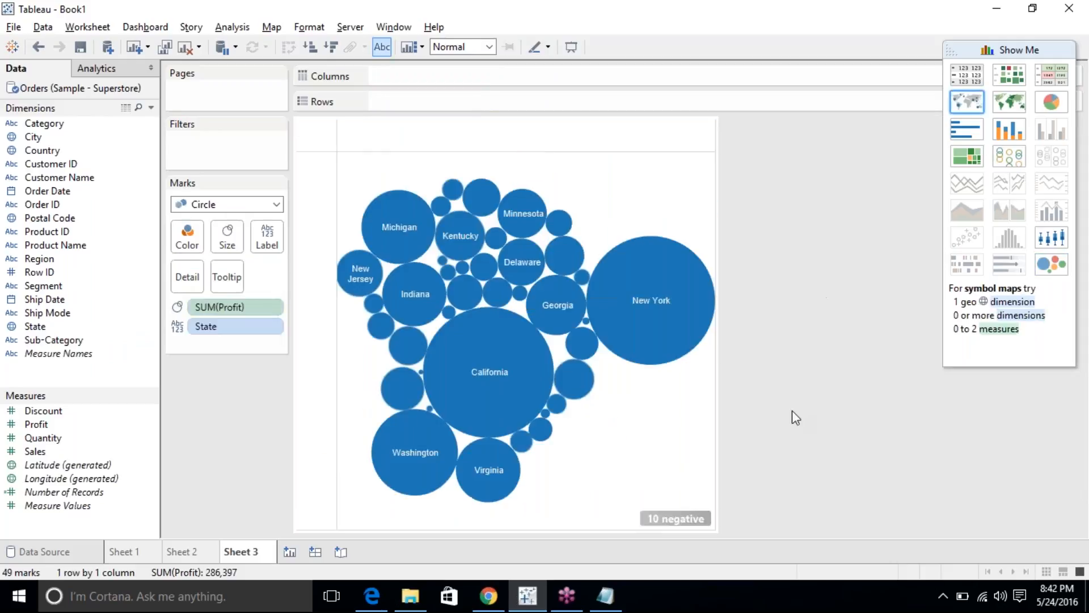
{"action": "mouse_move", "coordinate": [466, 452]}
{"action": "left_click", "coordinate": [685, 524]}
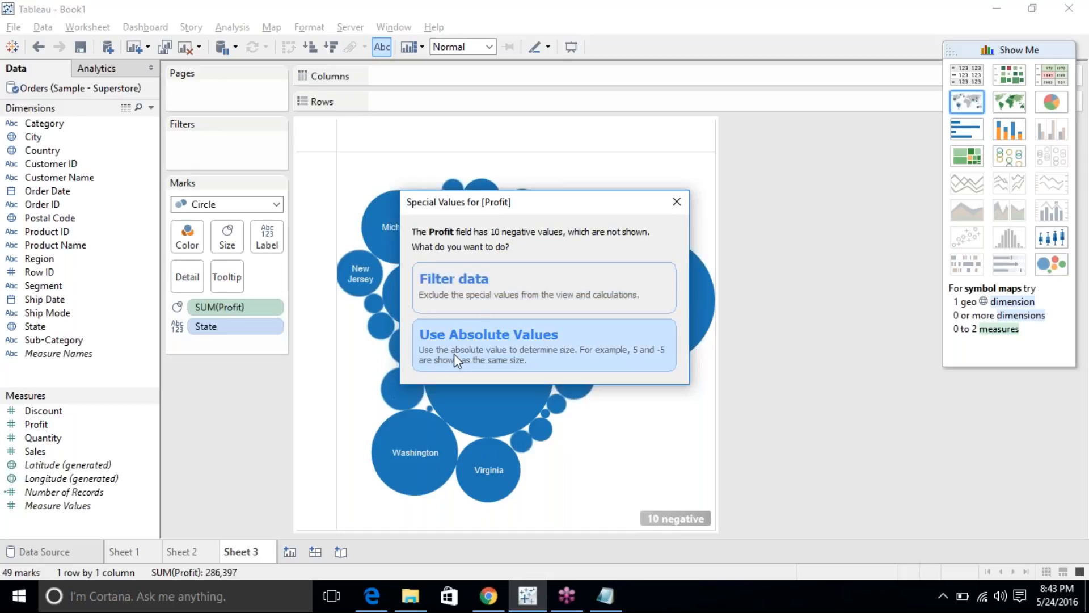
{"action": "left_click", "coordinate": [605, 596]}
Add the line 'Illinois +12,000' below '2b. Stacked', changing the typed minus to plus.
{"action": "left_click", "coordinate": [609, 305]}
{"action": "key", "text": "Return"}
{"action": "key", "text": "Return"}
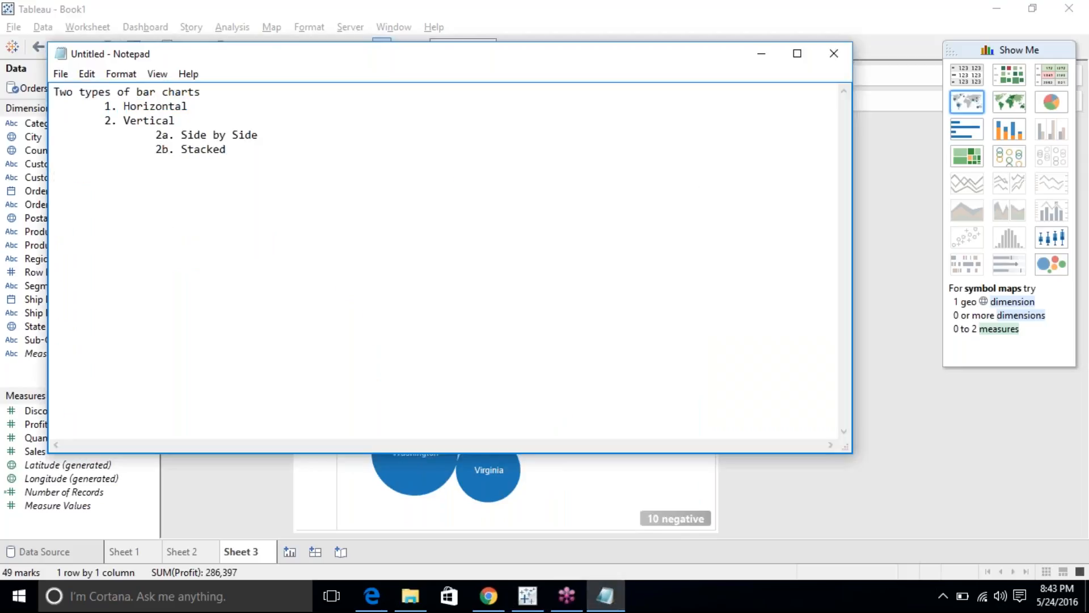
{"action": "type", "text": "Illinois -12,000"}
{"action": "key", "text": "shift+Left"}
{"action": "key", "text": "shift+Left"}
{"action": "key", "text": "shift+Left"}
{"action": "key", "text": "shift+Left"}
{"action": "key", "text": "shift+Left"}
{"action": "key", "text": "shift+Left"}
{"action": "key", "text": "shift+Left"}
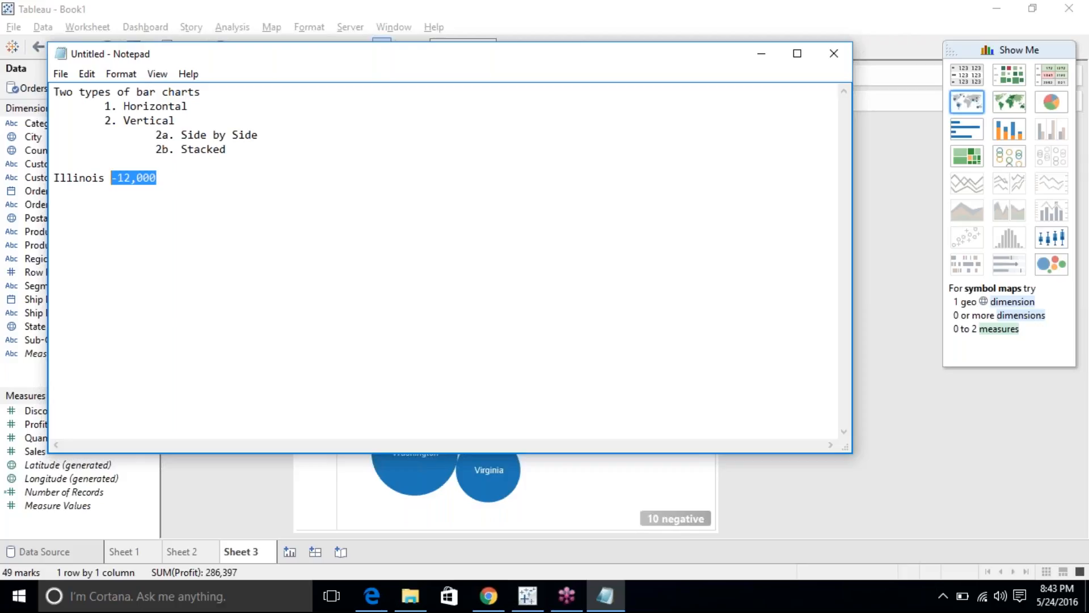
{"action": "key", "text": "Left"}
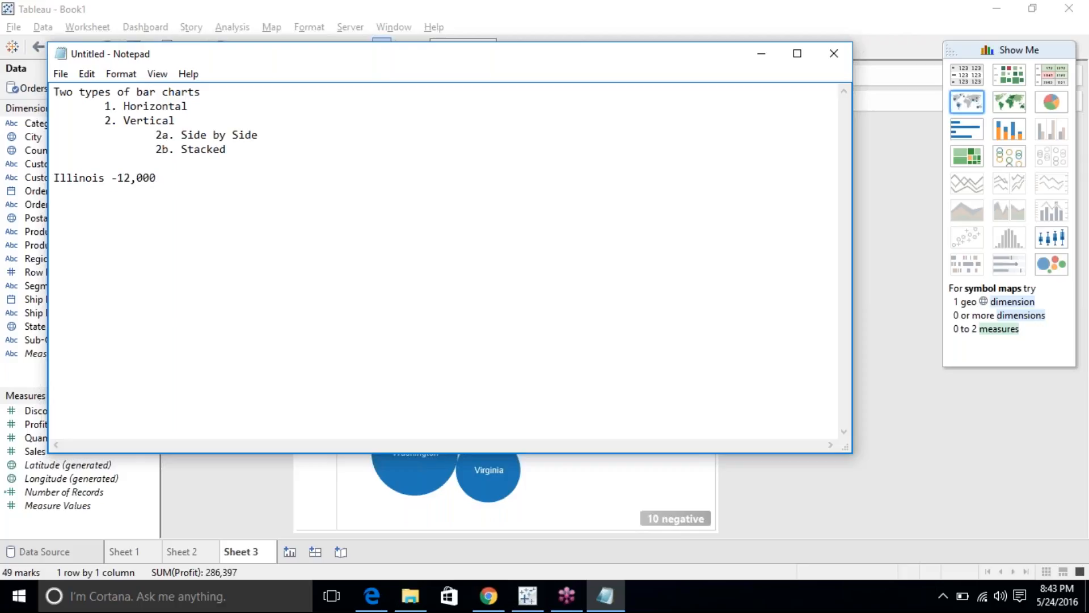
{"action": "key", "text": "shift+Home"}
{"action": "key", "text": "Right"}
{"action": "key", "text": "Right"}
{"action": "key", "text": "shift+Right"}
{"action": "type", "text": "+"}
Choose Use Absolute Values in the Special Values dialog, then undo that change.
{"action": "left_click", "coordinate": [852, 524]}
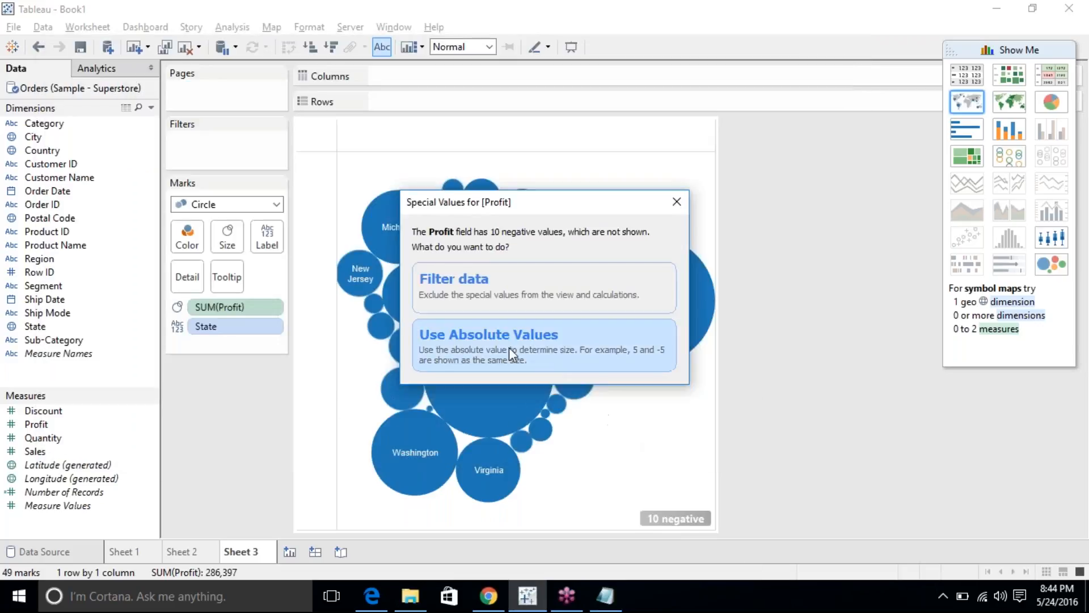
{"action": "left_click_drag", "start_coordinate": [471, 208], "coordinate": [686, 153]}
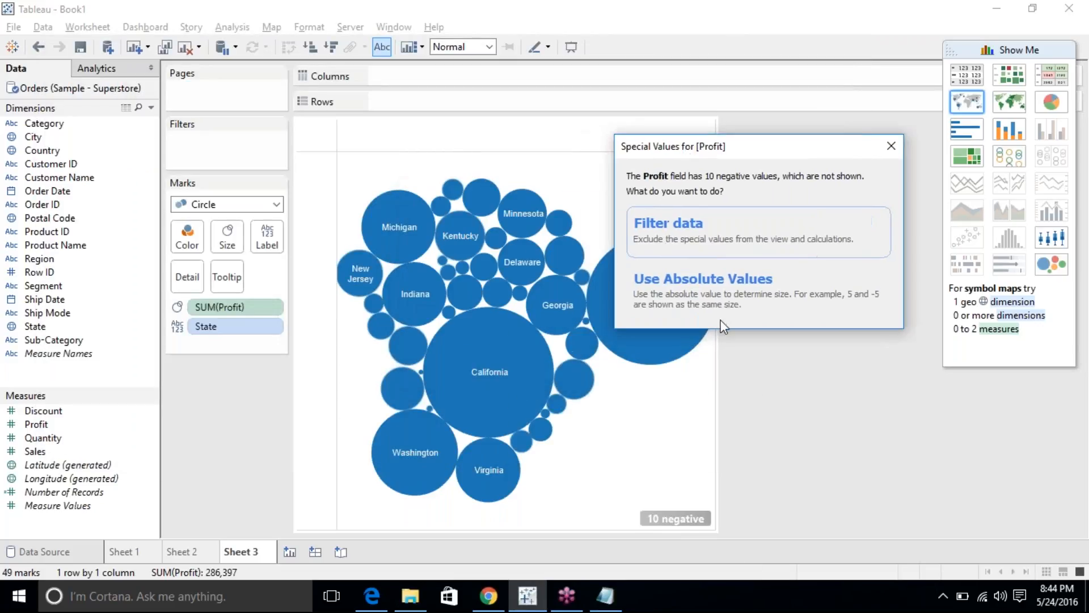
{"action": "left_click", "coordinate": [718, 288]}
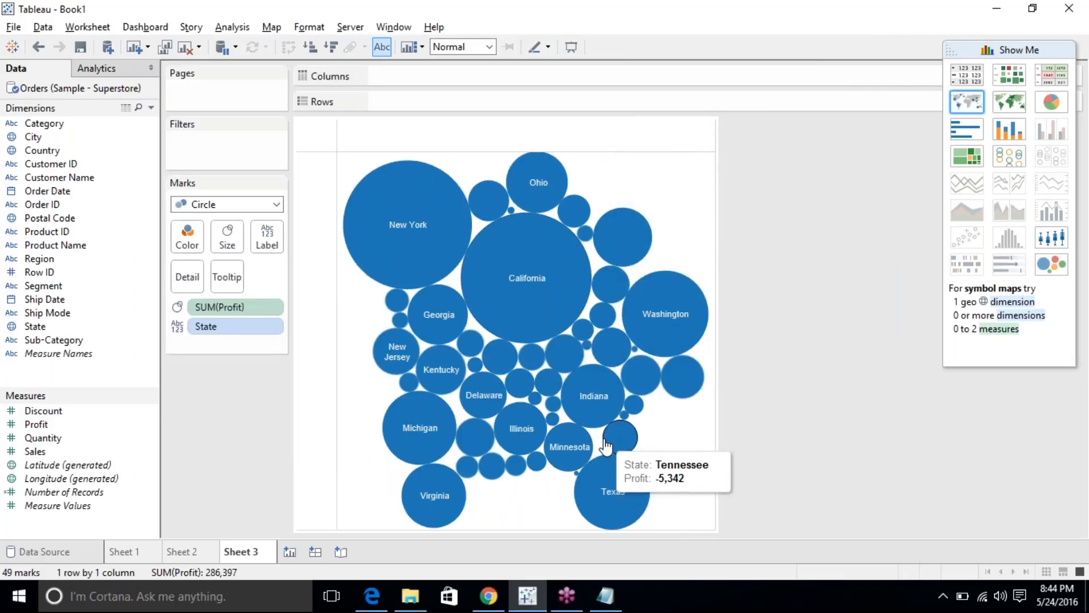
{"action": "left_click", "coordinate": [38, 47]}
{"action": "mouse_move", "coordinate": [685, 527]}
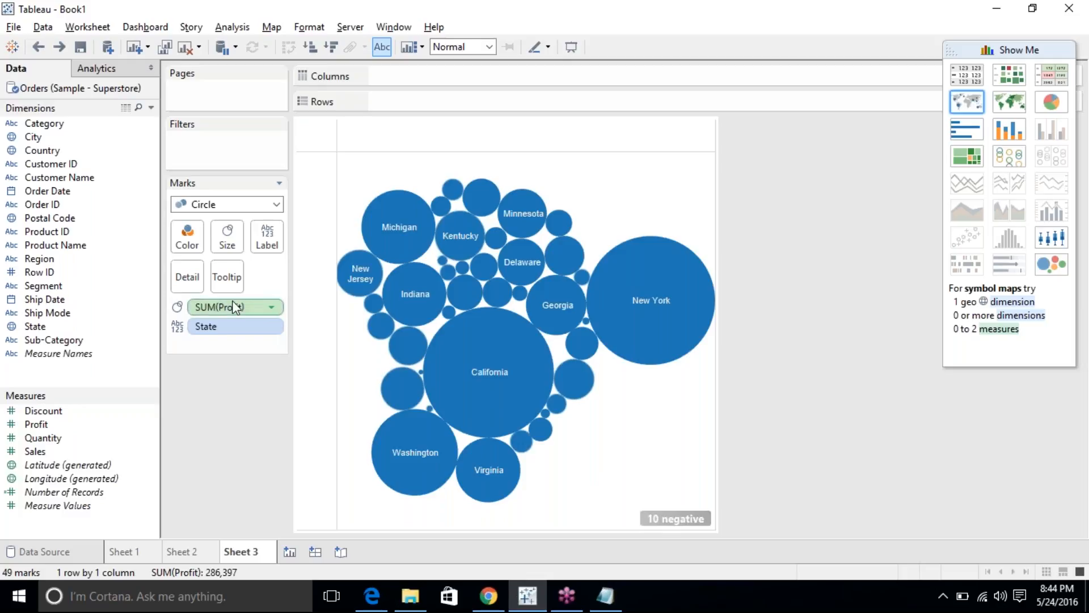
Colour the State bubbles by SUM(Profit) using a stepped red-green palette with 2 steps.
{"action": "left_click_drag", "start_coordinate": [227, 308], "coordinate": [188, 234]}
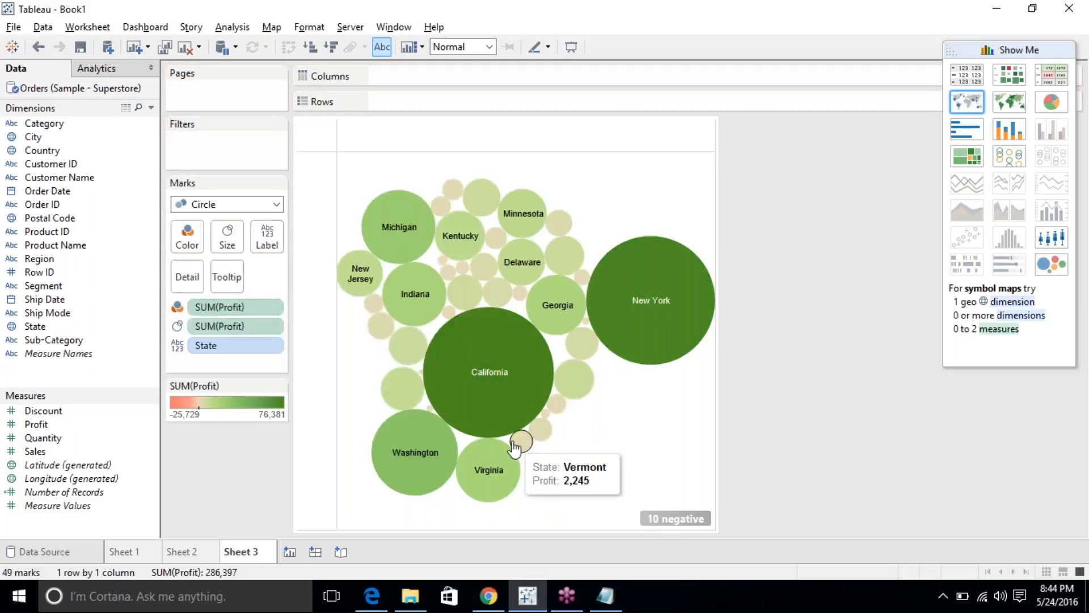
{"action": "left_click", "coordinate": [279, 385]}
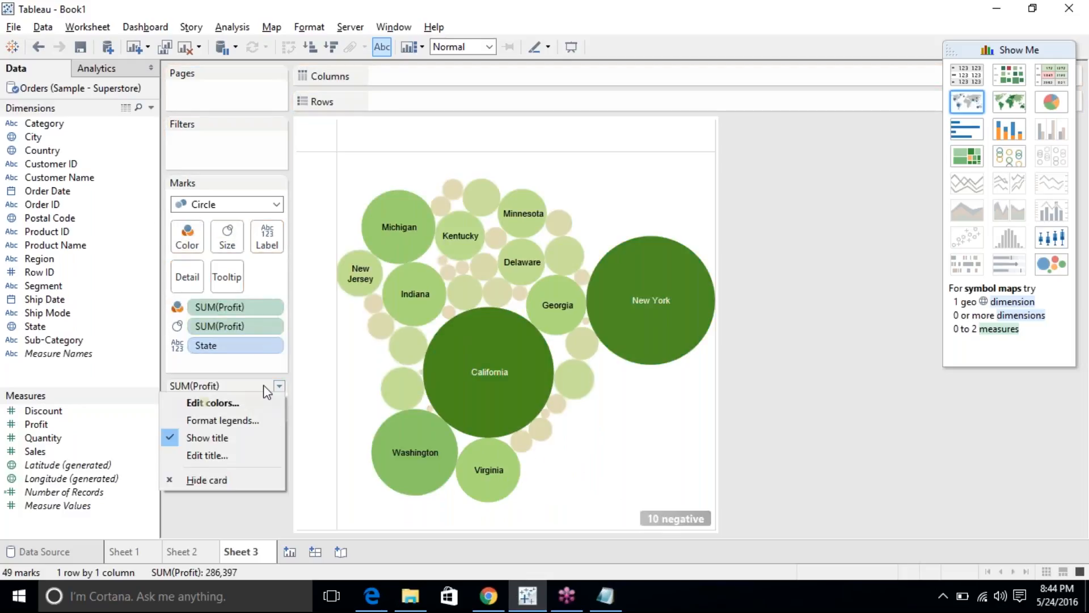
{"action": "left_click", "coordinate": [246, 402]}
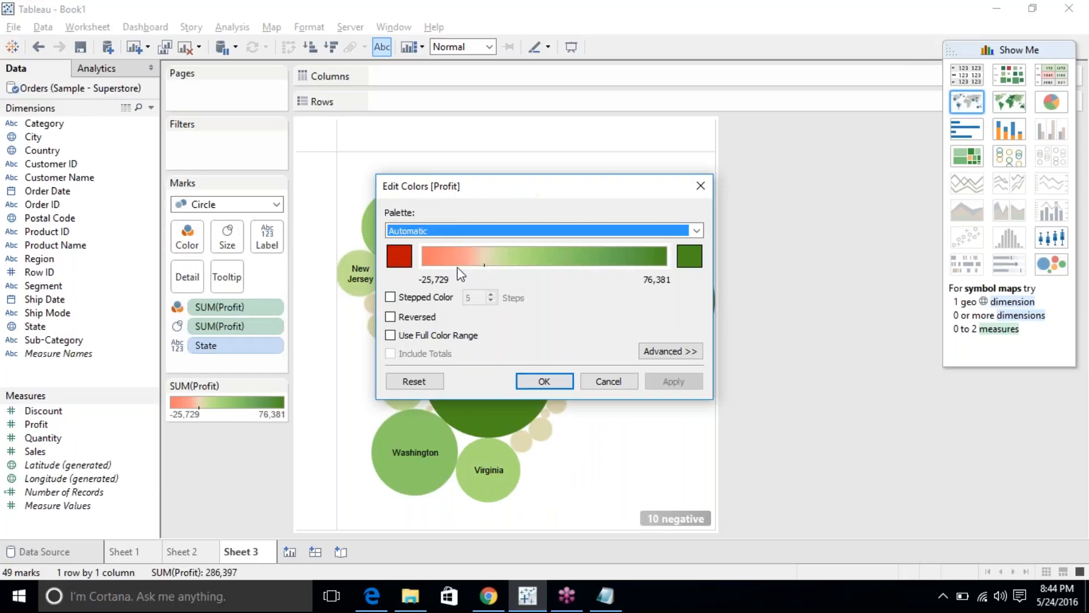
{"action": "left_click", "coordinate": [399, 297]}
{"action": "left_click", "coordinate": [491, 301]}
{"action": "left_click", "coordinate": [491, 301]}
{"action": "left_click", "coordinate": [491, 301]}
{"action": "left_click", "coordinate": [674, 383]}
{"action": "left_click", "coordinate": [520, 384]}
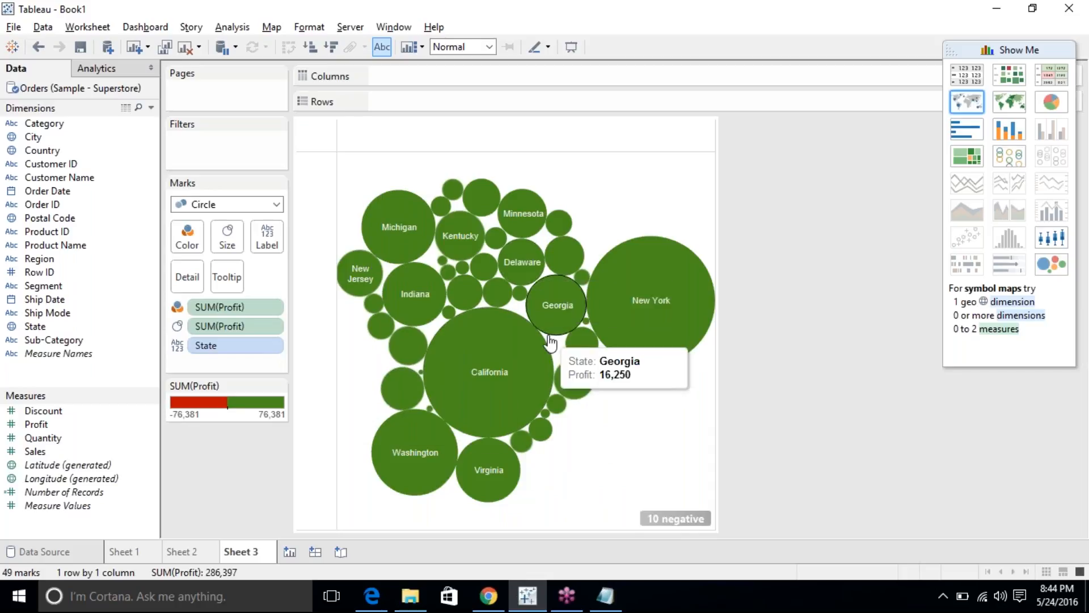
Use absolute values for the 10 negative Profit values, then remove and restore the Profit colouring.
{"action": "left_click", "coordinate": [675, 521]}
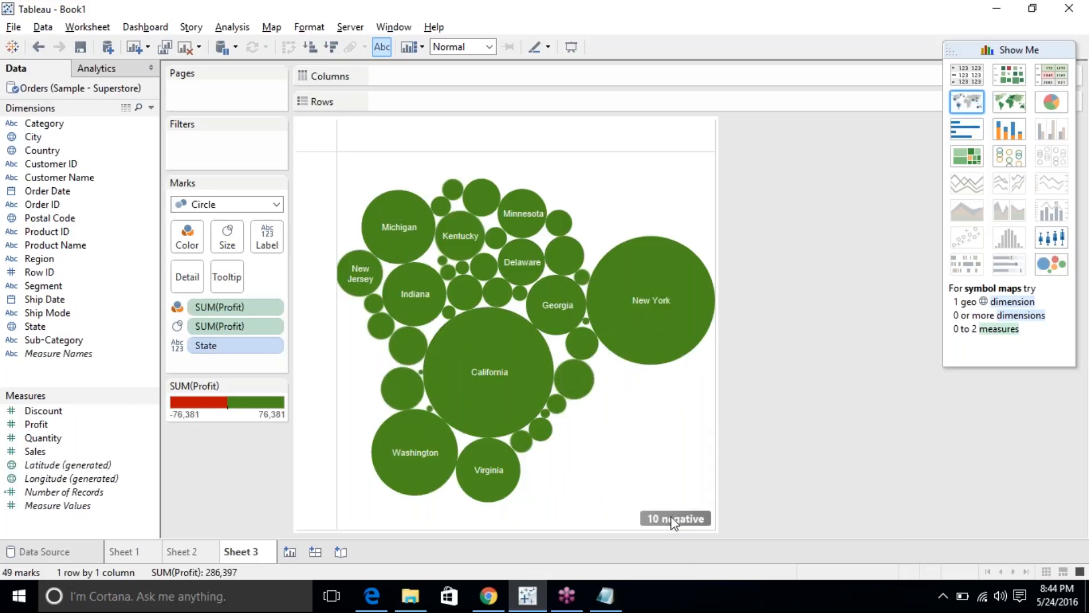
{"action": "left_click", "coordinate": [560, 352]}
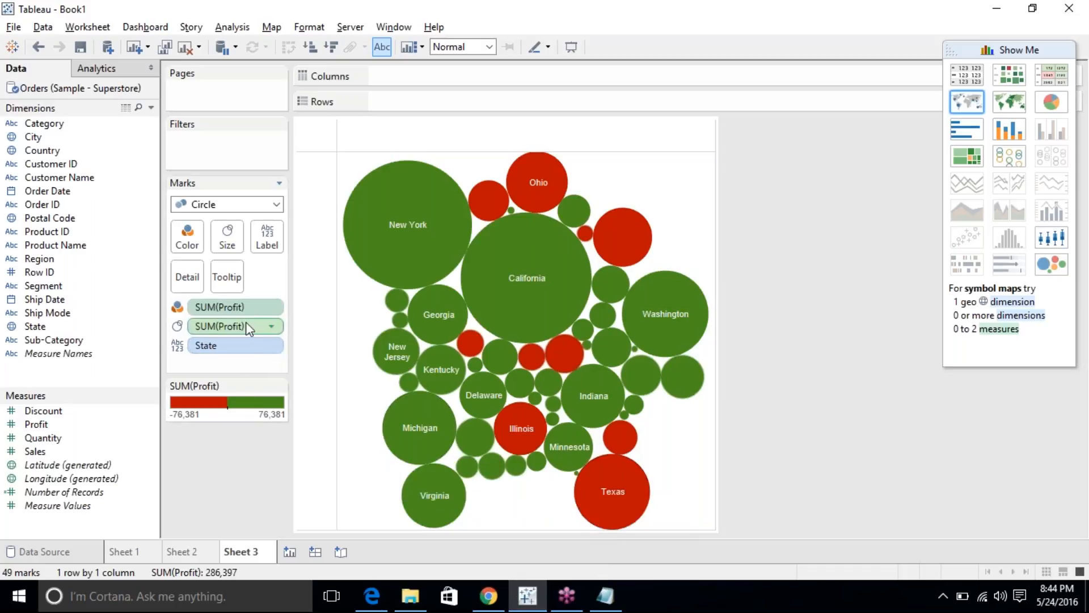
{"action": "left_click_drag", "start_coordinate": [223, 305], "coordinate": [216, 448]}
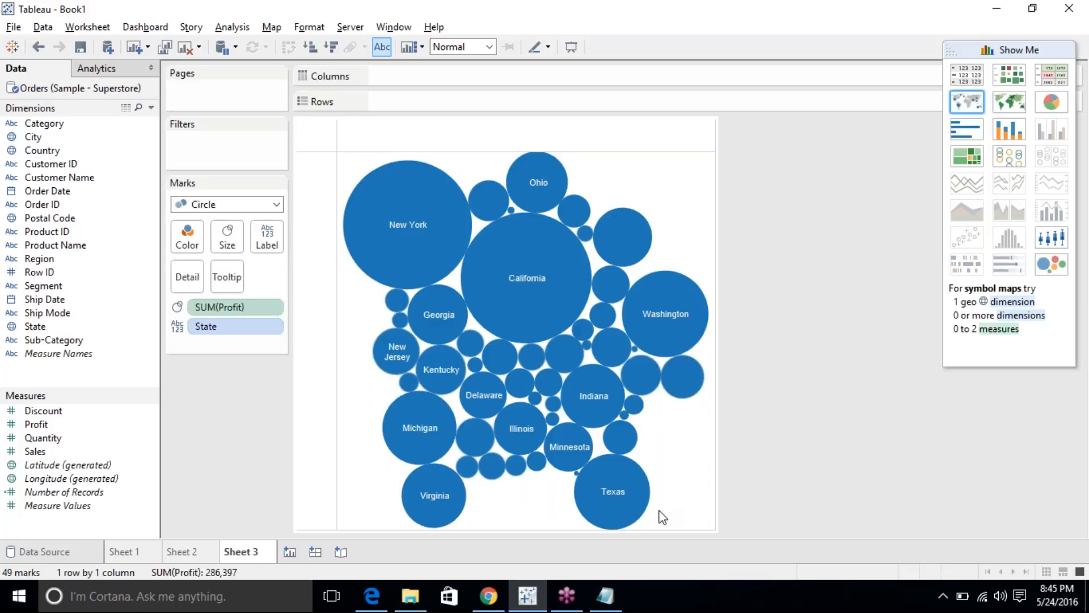
{"action": "mouse_move", "coordinate": [649, 511]}
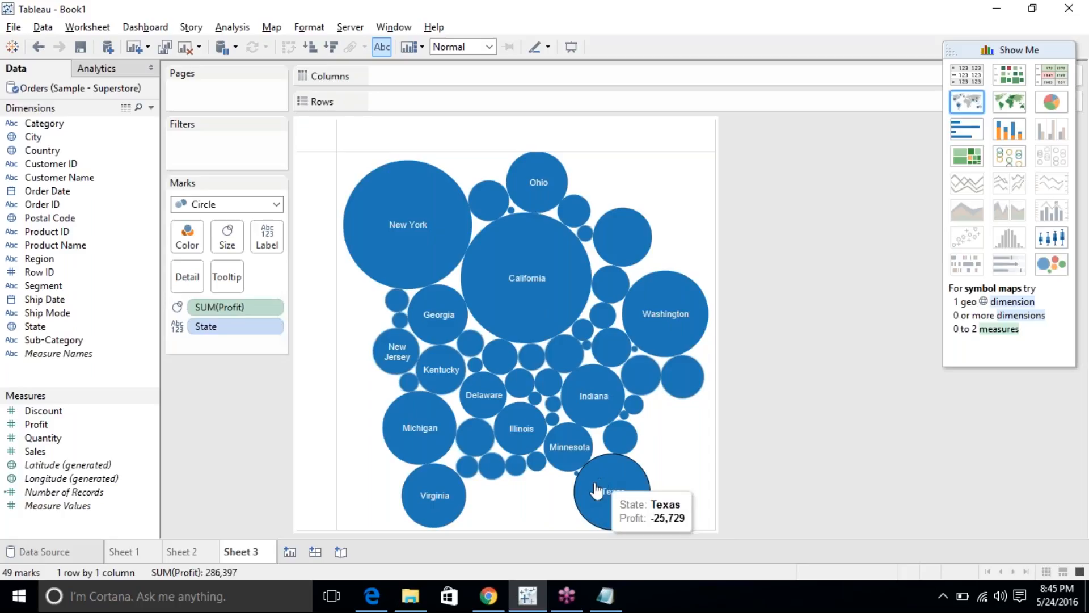
{"action": "left_click", "coordinate": [38, 46]}
{"action": "mouse_move", "coordinate": [602, 487]}
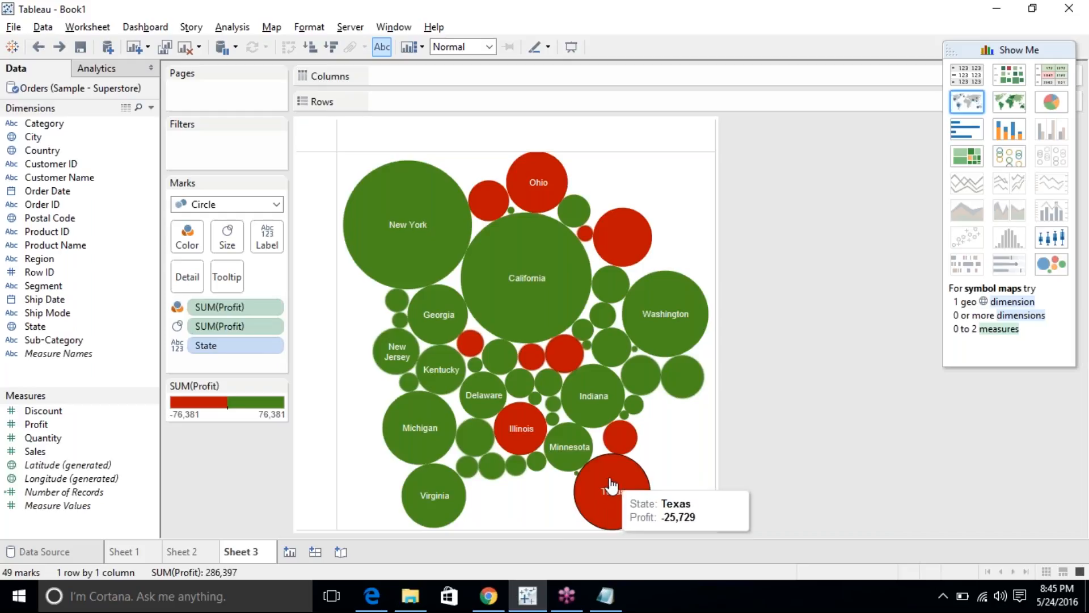
Switch the State bubbles to horizontal Profit bars and scroll through the full state list.
{"action": "left_click", "coordinate": [972, 134]}
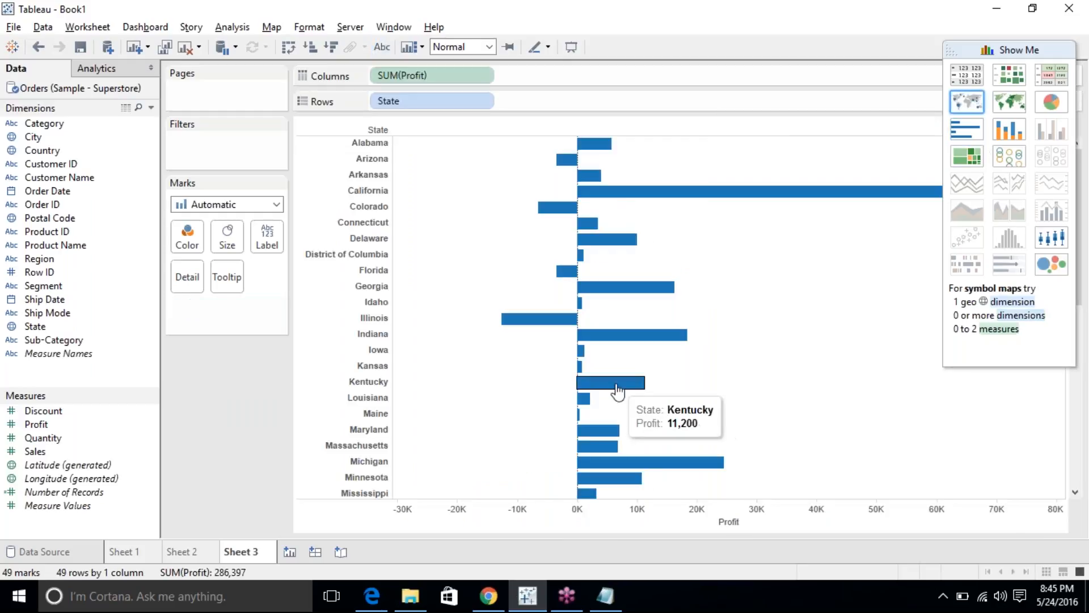
{"action": "scroll", "coordinate": [536, 386], "scroll_direction": "down", "scroll_amount": 5}
{"action": "scroll", "coordinate": [536, 387], "scroll_direction": "up", "scroll_amount": 3}
{"action": "scroll", "coordinate": [536, 387], "scroll_direction": "down", "scroll_amount": 3}
{"action": "scroll", "coordinate": [537, 388], "scroll_direction": "up", "scroll_amount": 3}
{"action": "scroll", "coordinate": [536, 388], "scroll_direction": "up", "scroll_amount": 3}
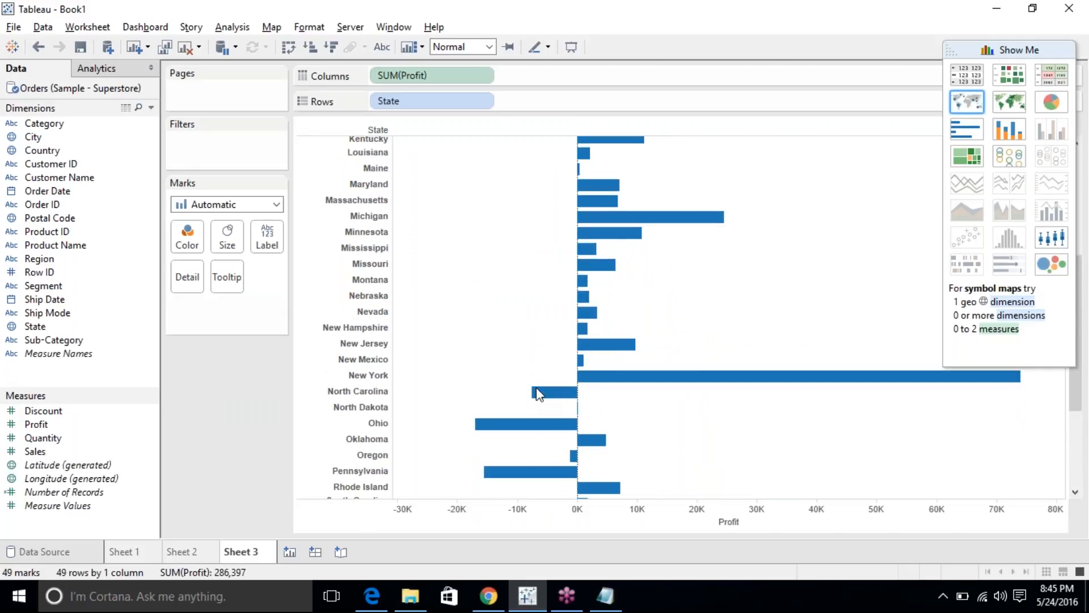
{"action": "scroll", "coordinate": [536, 387], "scroll_direction": "down", "scroll_amount": 5}
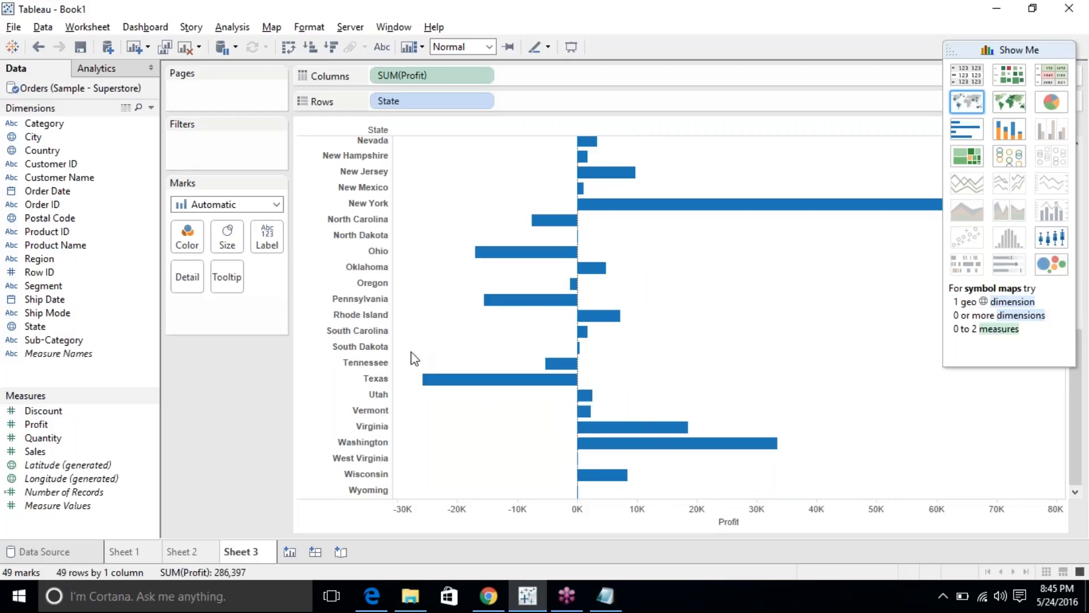
{"action": "mouse_move", "coordinate": [606, 322]}
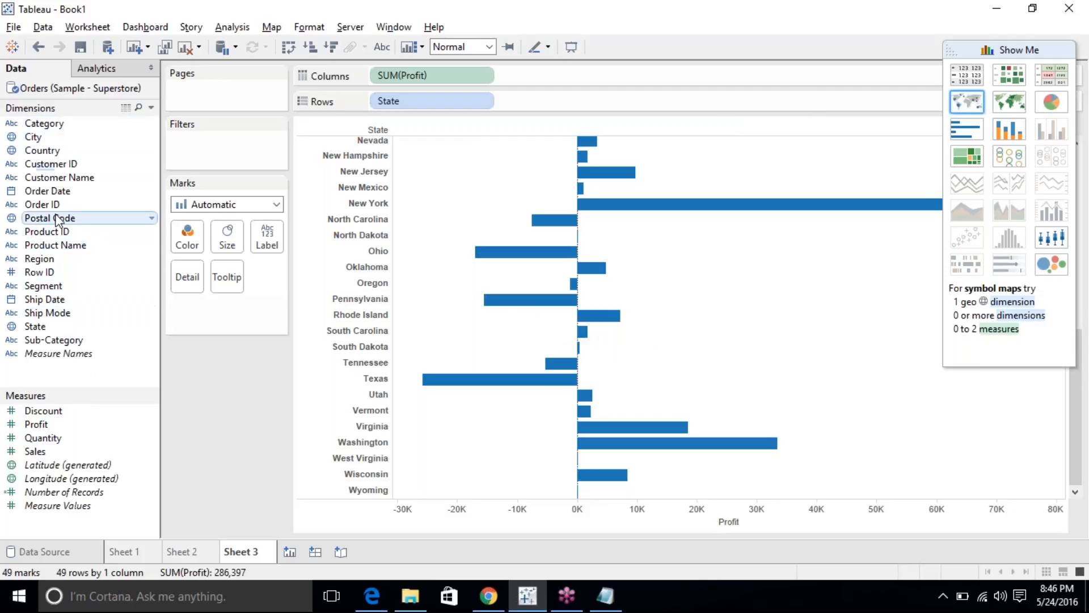
Break Profit down by Customer ID and sort the customer bars by profit.
{"action": "left_click_drag", "start_coordinate": [54, 167], "coordinate": [415, 101]}
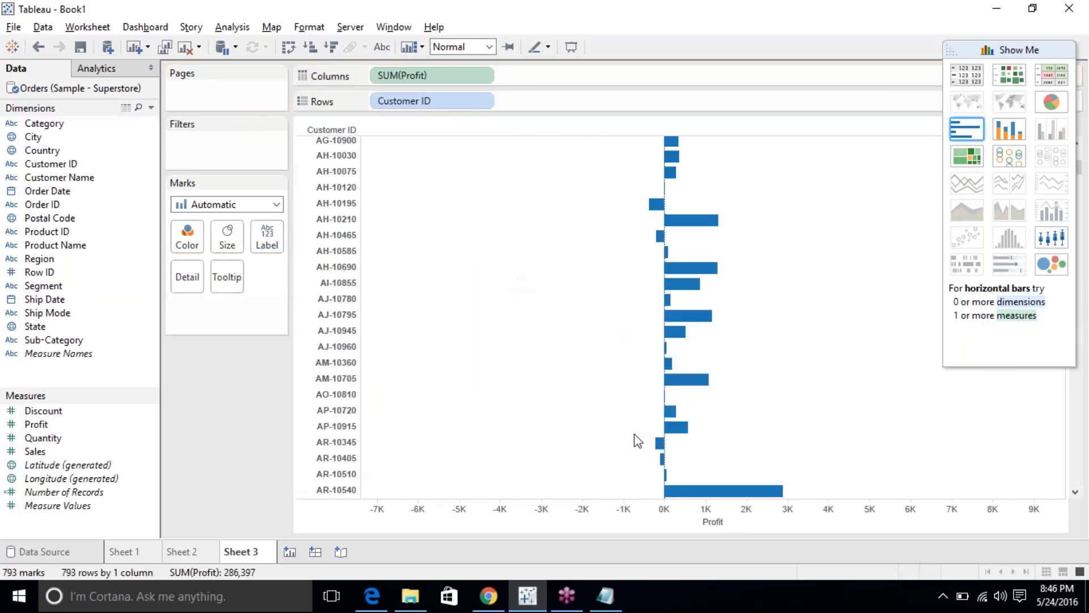
{"action": "left_click", "coordinate": [732, 522]}
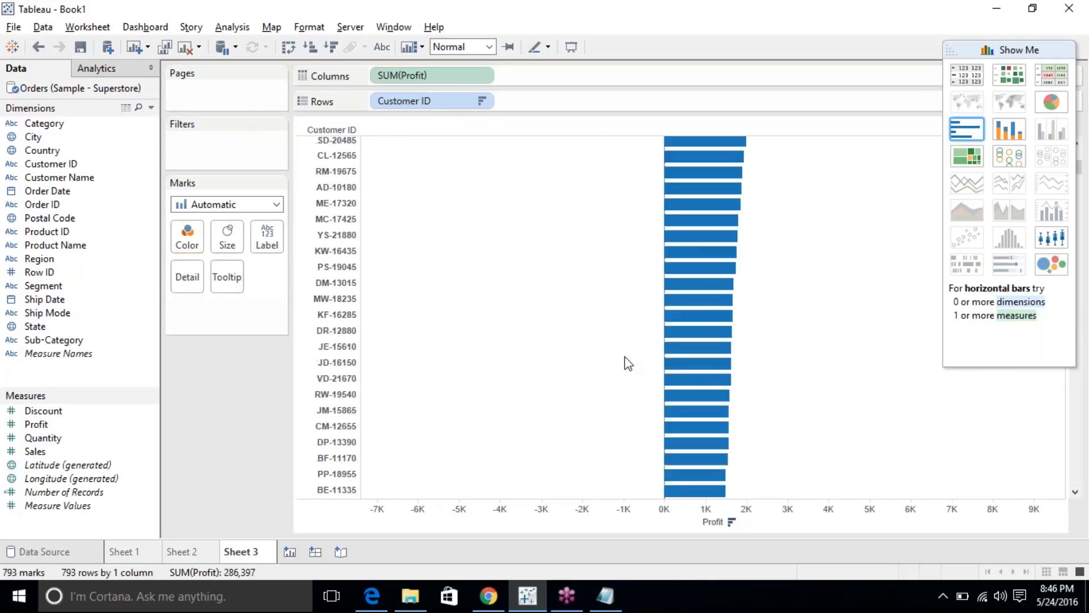
{"action": "scroll", "coordinate": [625, 356], "scroll_direction": "down", "scroll_amount": 10}
{"action": "scroll", "coordinate": [625, 356], "scroll_direction": "up", "scroll_amount": 8}
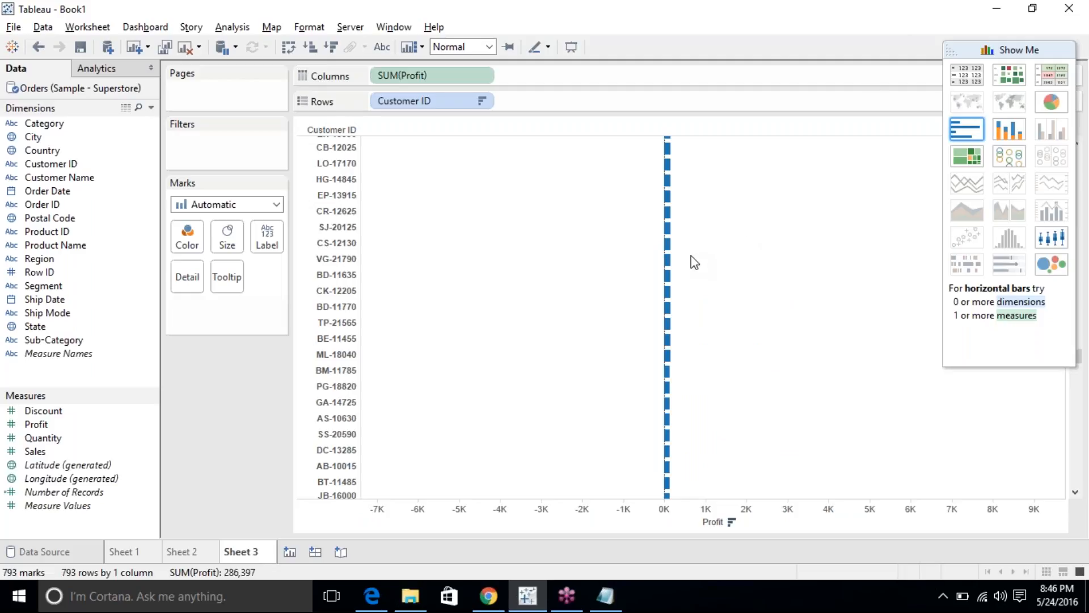
Compare text and highlight tables, then return to horizontal bars with State replacing Customer ID.
{"action": "left_click", "coordinate": [958, 73]}
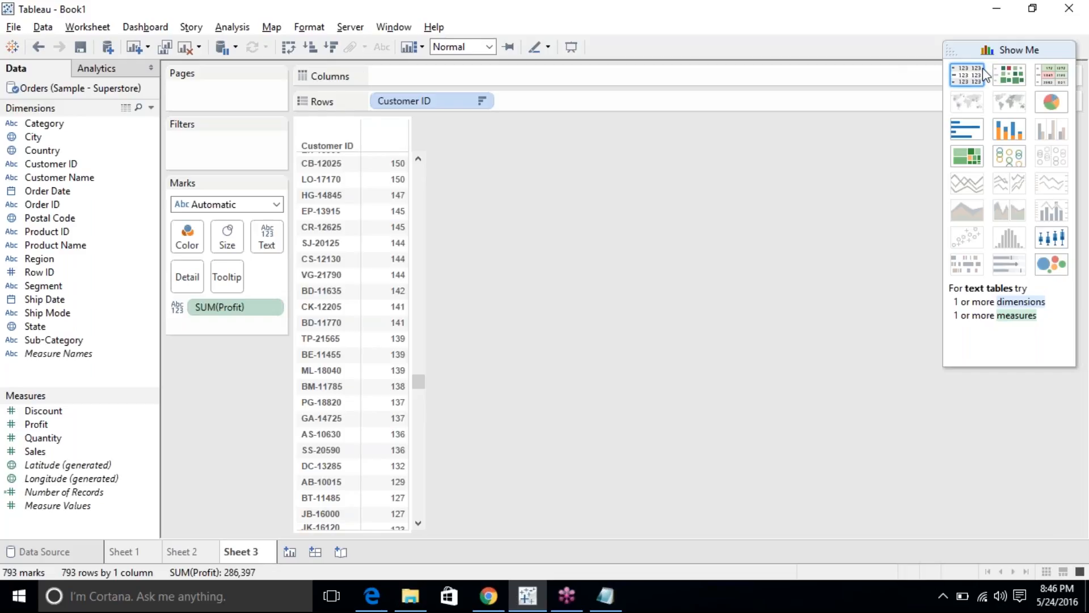
{"action": "left_click", "coordinate": [1060, 81]}
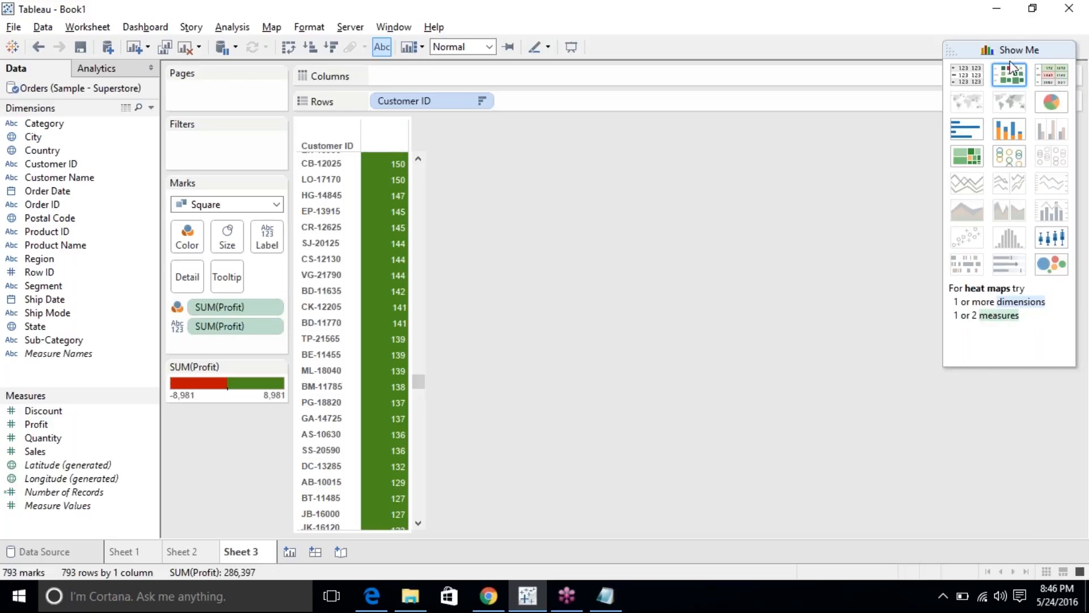
{"action": "left_click", "coordinate": [967, 74]}
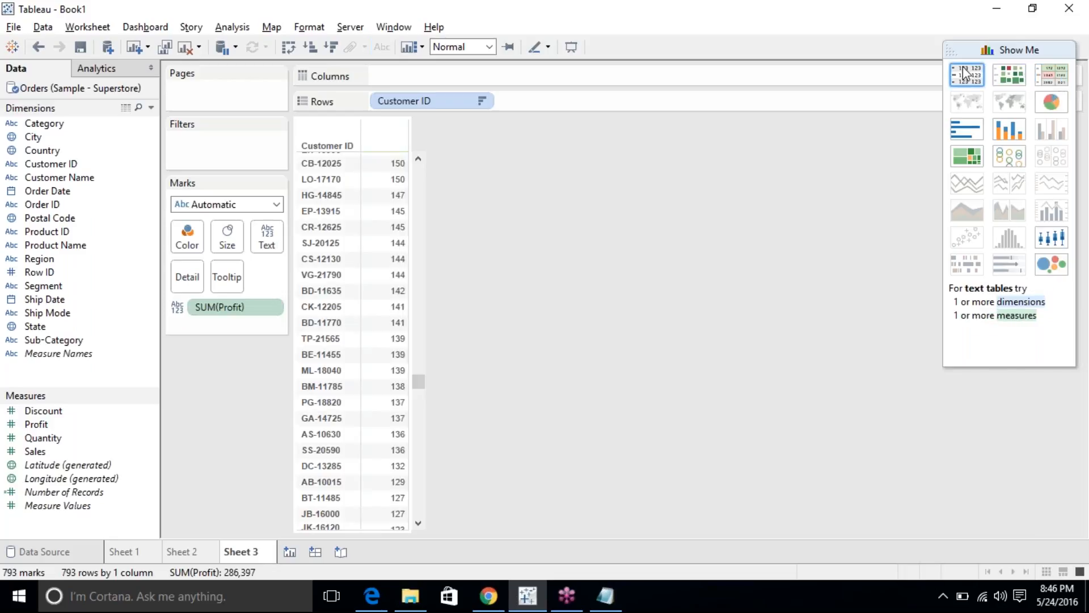
{"action": "left_click", "coordinate": [1058, 75]}
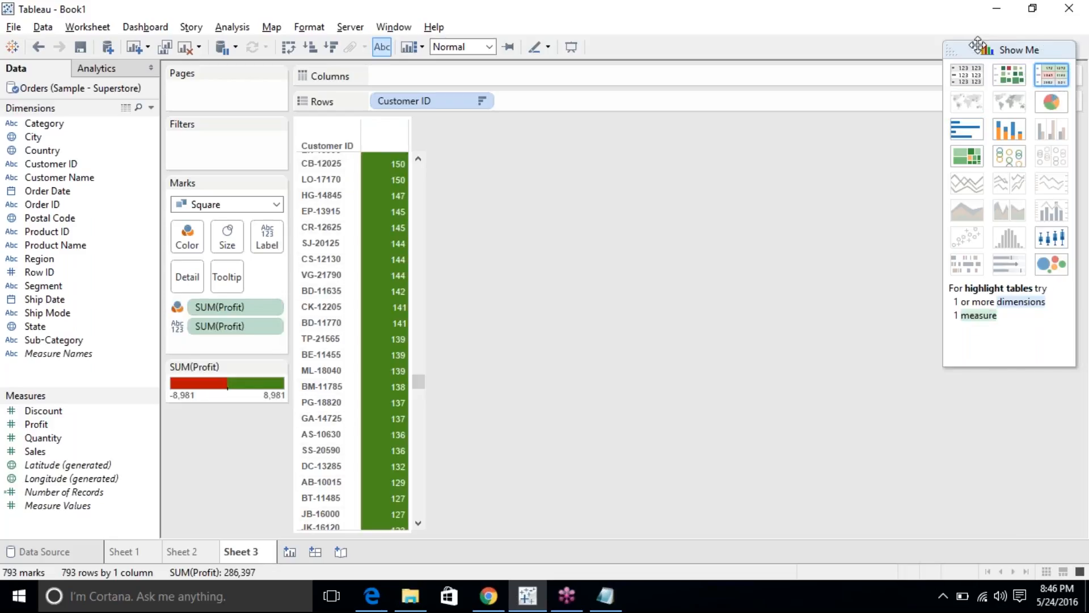
{"action": "left_click", "coordinate": [976, 74]}
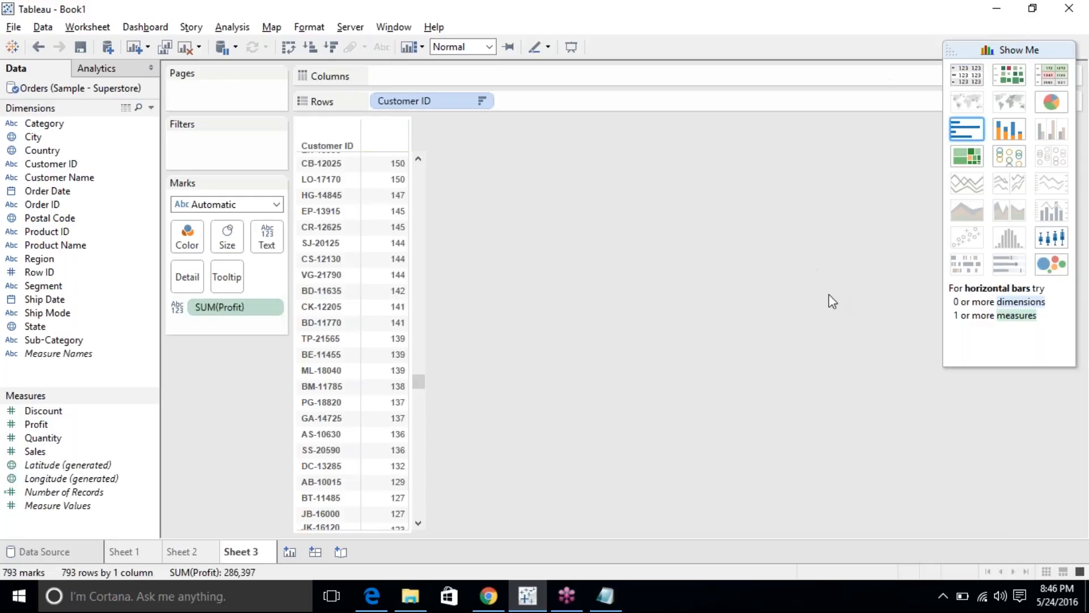
{"action": "left_click", "coordinate": [966, 129]}
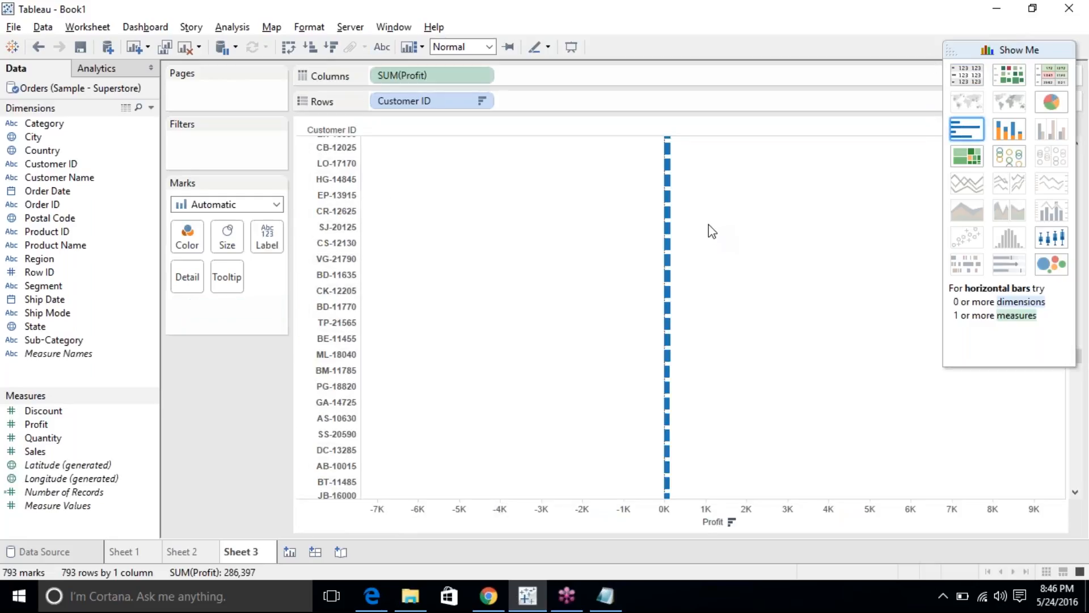
{"action": "left_click_drag", "start_coordinate": [39, 333], "coordinate": [413, 101]}
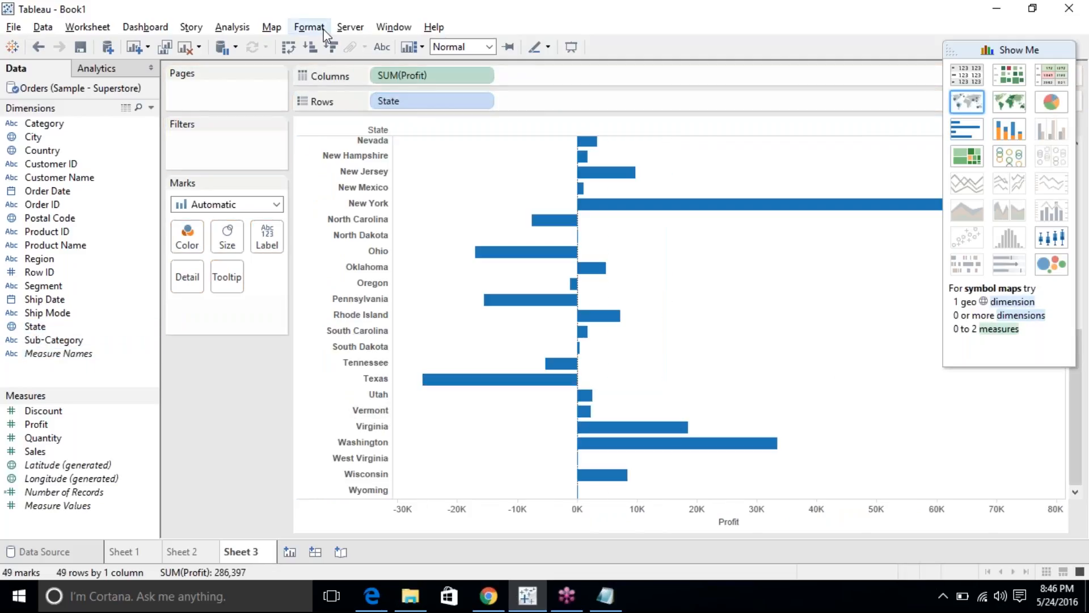
Try ascending and descending Profit sorts on the states, ending descending; hide the Show Me panel.
{"action": "left_click", "coordinate": [331, 45]}
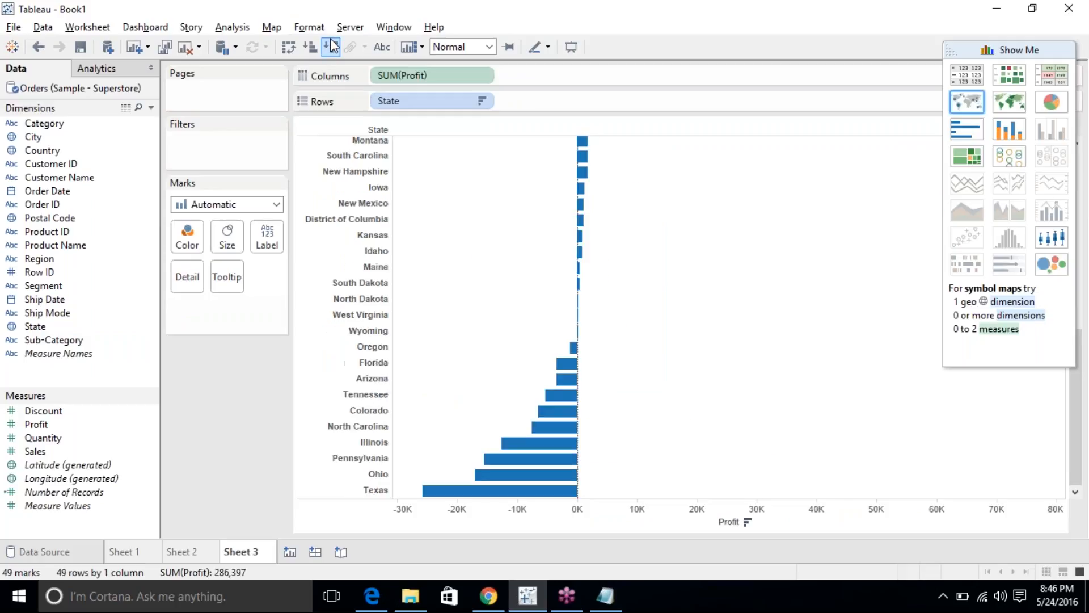
{"action": "scroll", "coordinate": [435, 229], "scroll_direction": "up", "scroll_amount": 10}
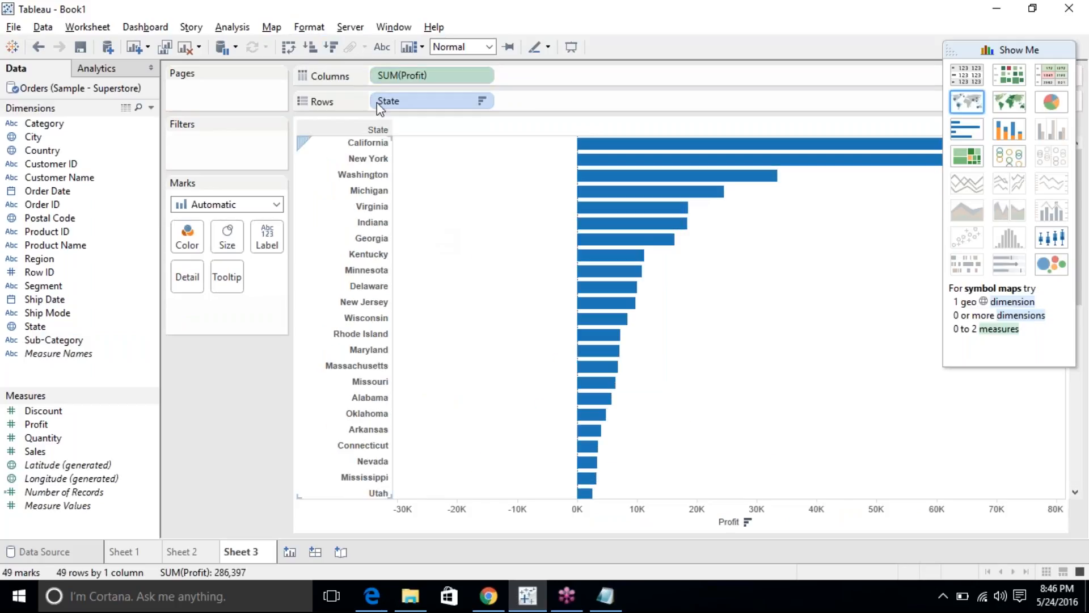
{"action": "left_click", "coordinate": [311, 46]}
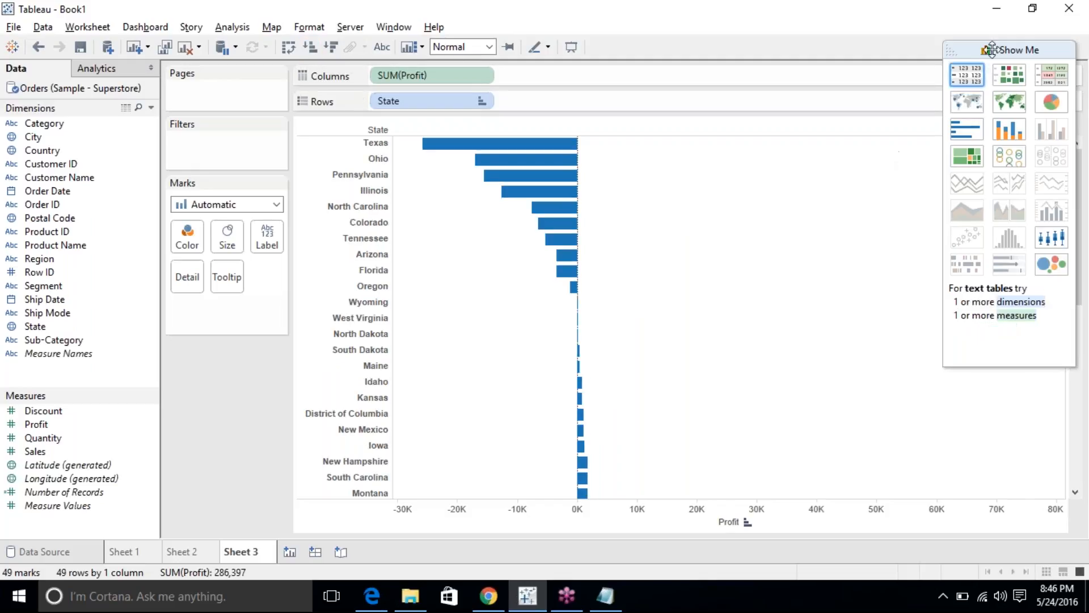
{"action": "left_click", "coordinate": [955, 46]}
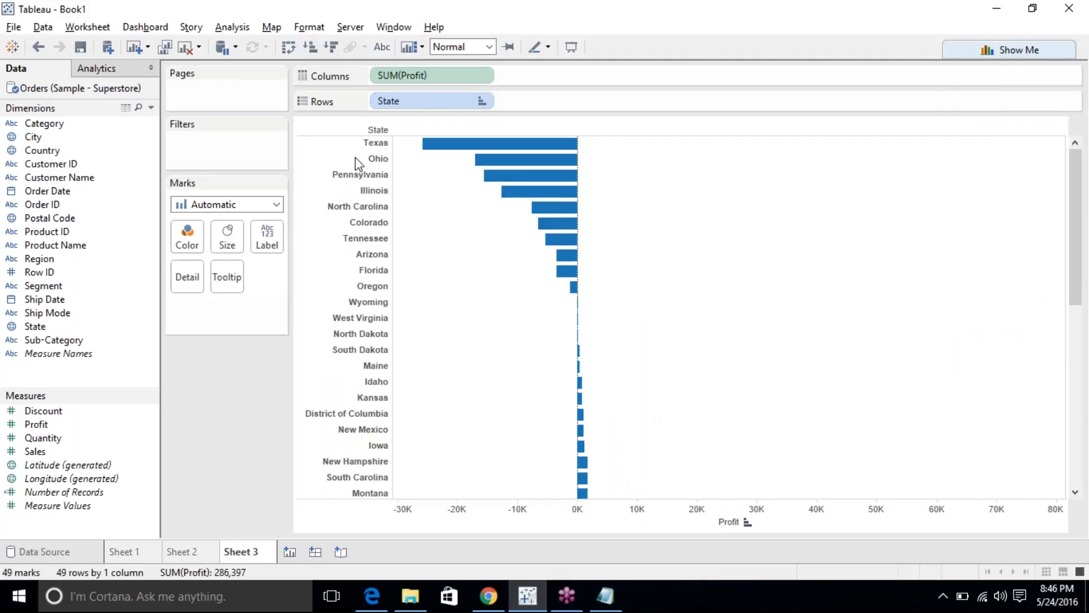
{"action": "left_click", "coordinate": [748, 525]}
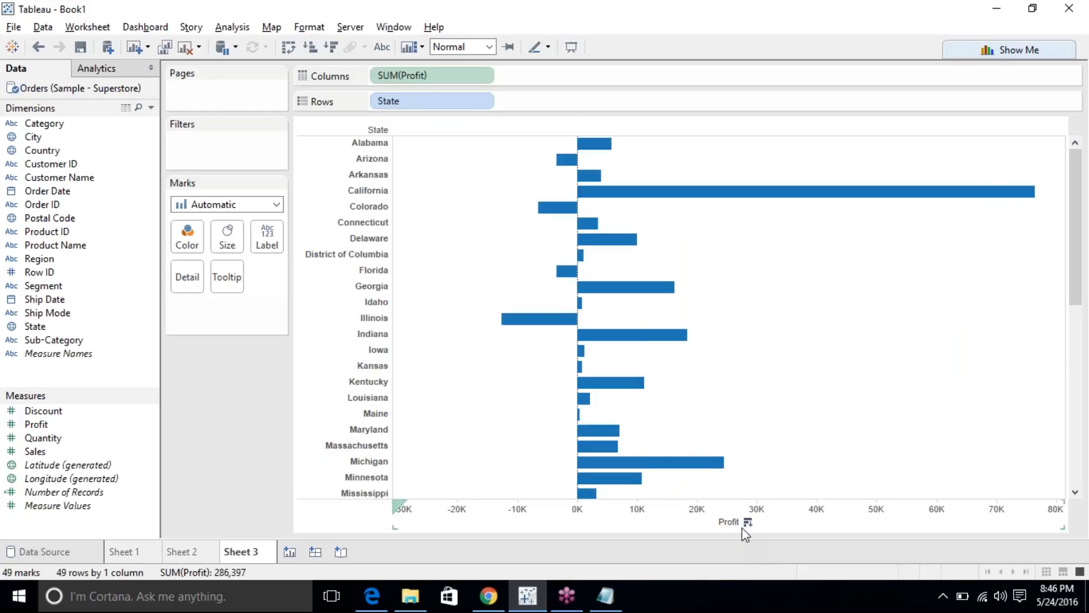
{"action": "left_click", "coordinate": [749, 523]}
{"action": "left_click", "coordinate": [749, 522]}
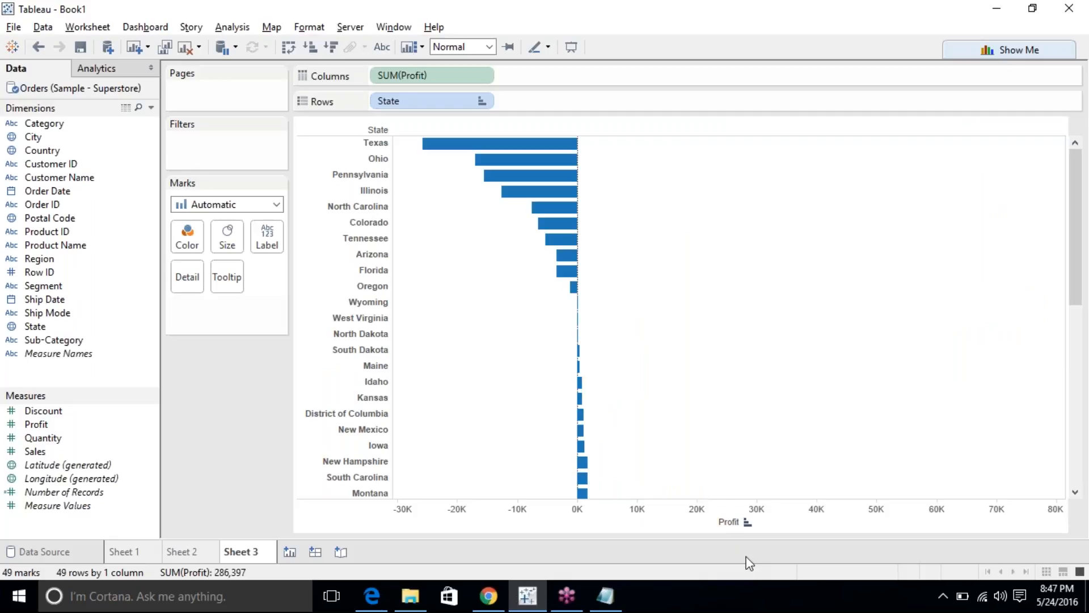
{"action": "left_click", "coordinate": [749, 523]}
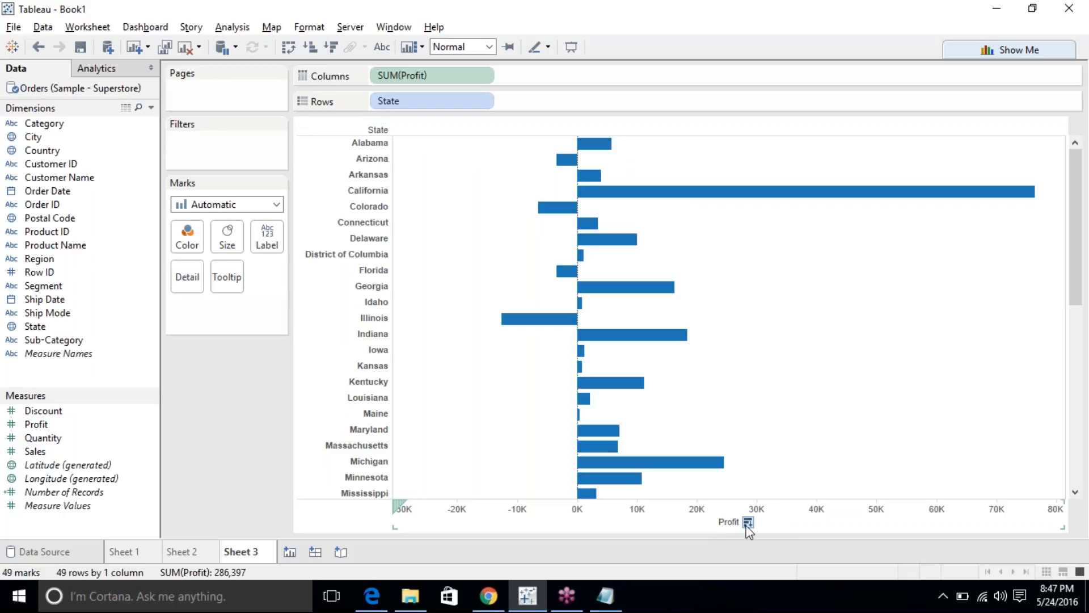
{"action": "left_click", "coordinate": [748, 522]}
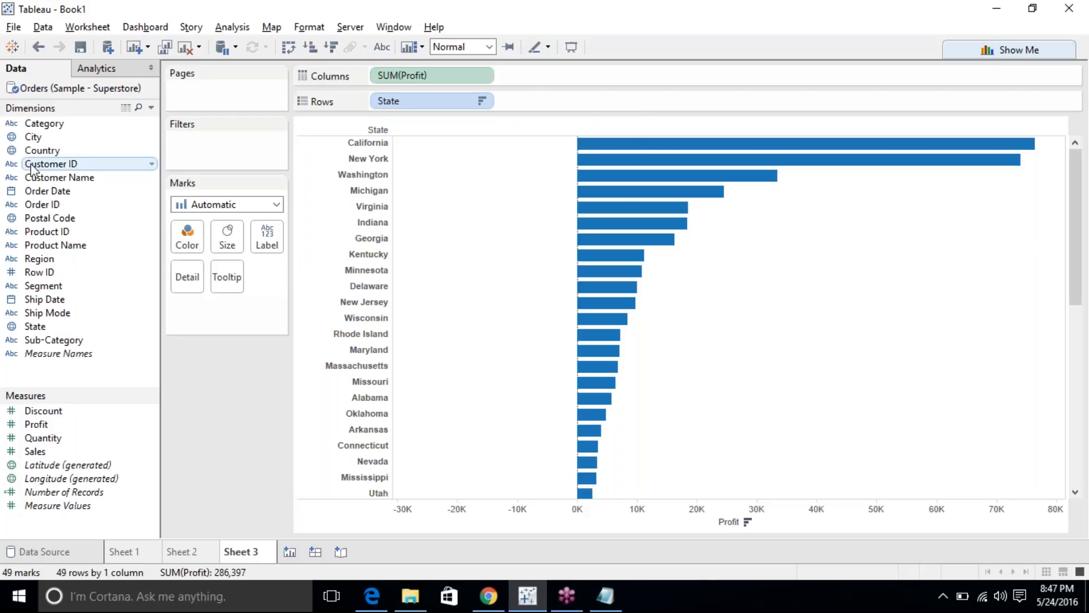
Add Region to Rows ahead of State so the state bars are grouped by region.
{"action": "left_click_drag", "start_coordinate": [56, 263], "coordinate": [370, 104]}
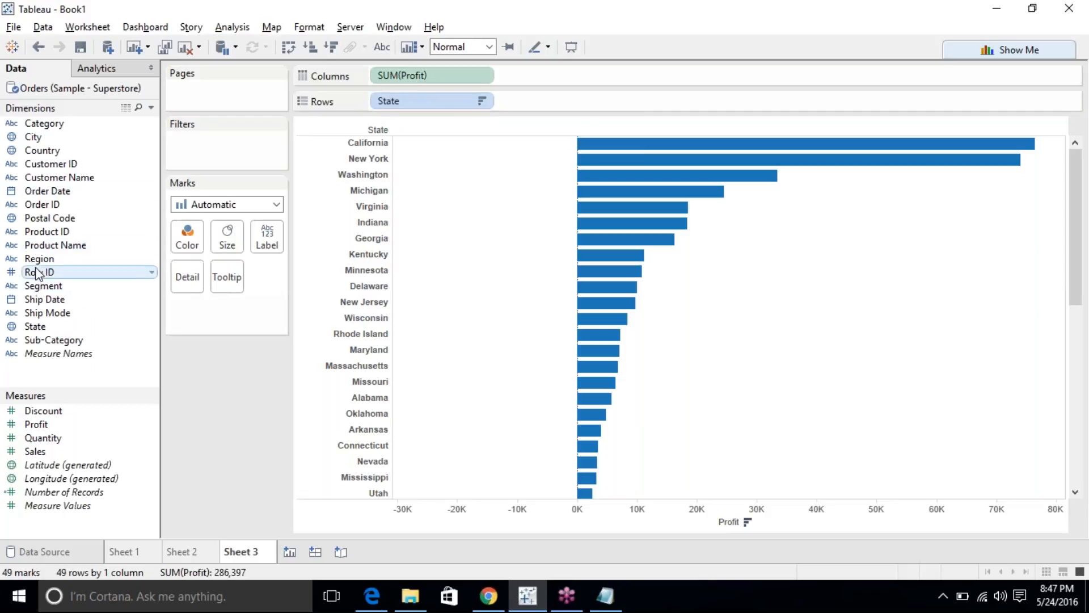
{"action": "left_click_drag", "start_coordinate": [35, 259], "coordinate": [386, 97]}
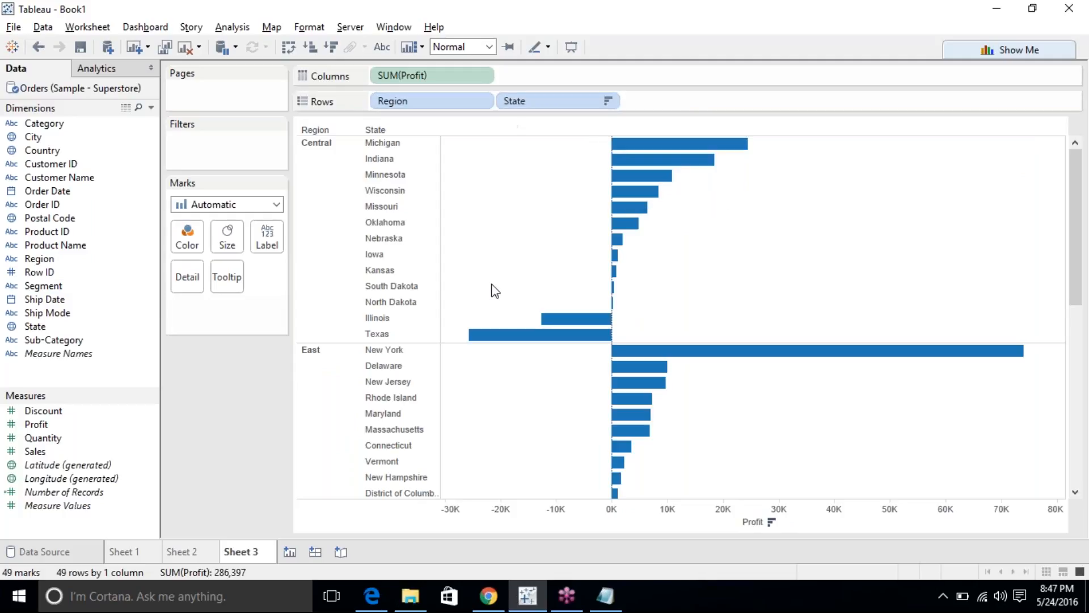
{"action": "scroll", "coordinate": [491, 292], "scroll_direction": "down", "scroll_amount": 2}
{"action": "scroll", "coordinate": [491, 292], "scroll_direction": "down", "scroll_amount": 2}
{"action": "scroll", "coordinate": [492, 292], "scroll_direction": "up", "scroll_amount": 4}
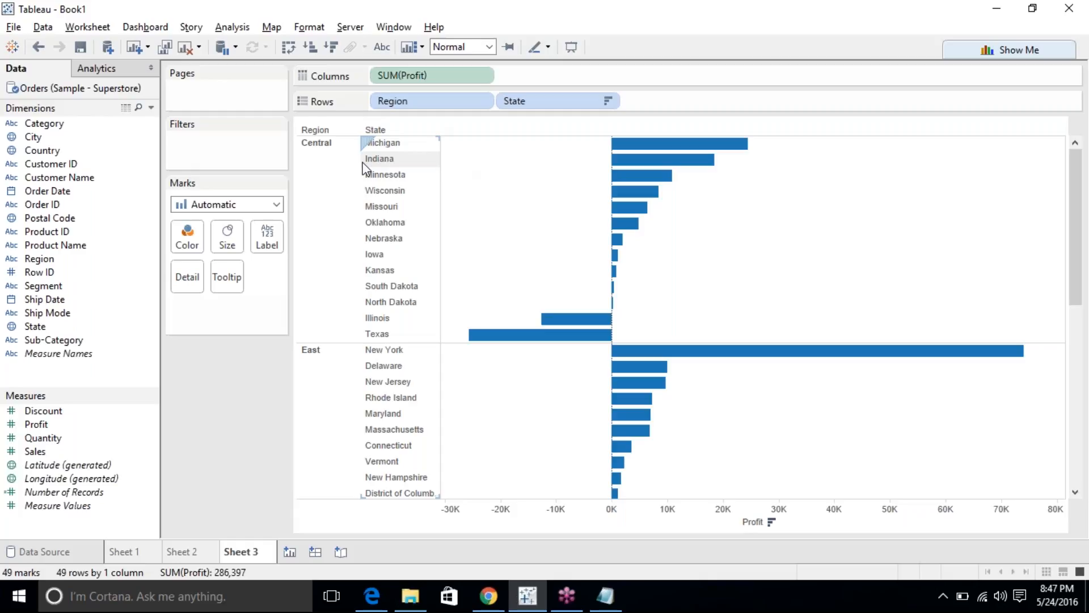
Sort the regions descending by sum of Profit, putting West first, then East.
{"action": "left_click", "coordinate": [482, 100]}
{"action": "left_click", "coordinate": [465, 169]}
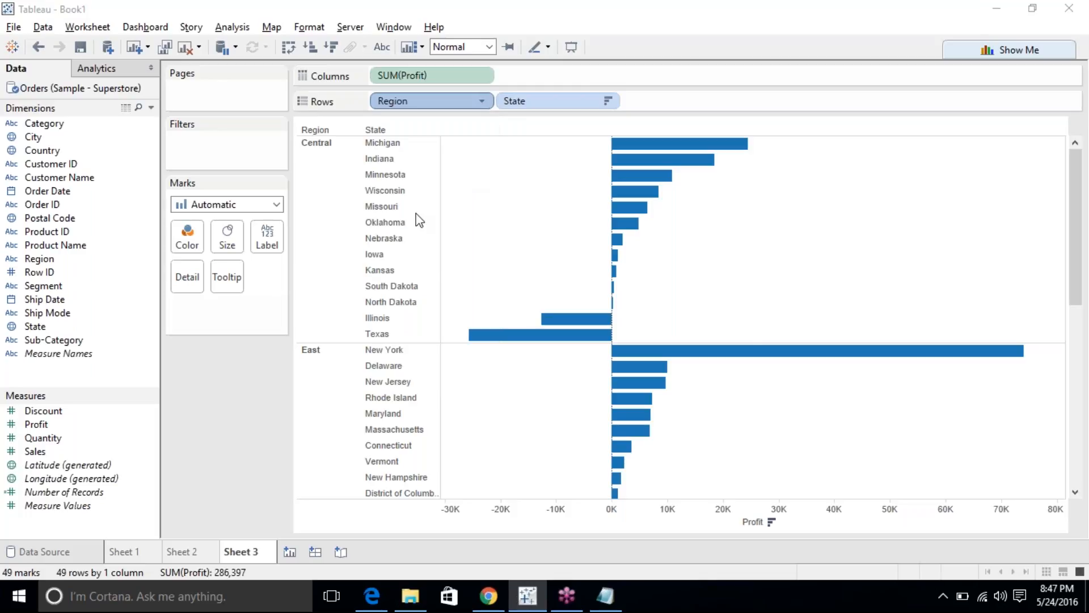
{"action": "left_click", "coordinate": [416, 221]}
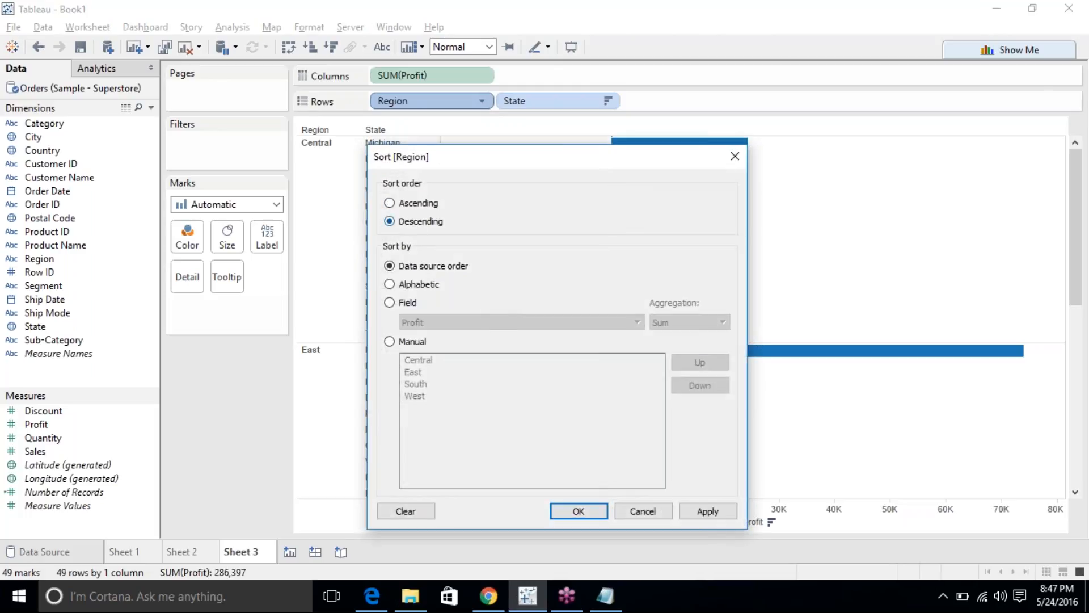
{"action": "left_click", "coordinate": [406, 302]}
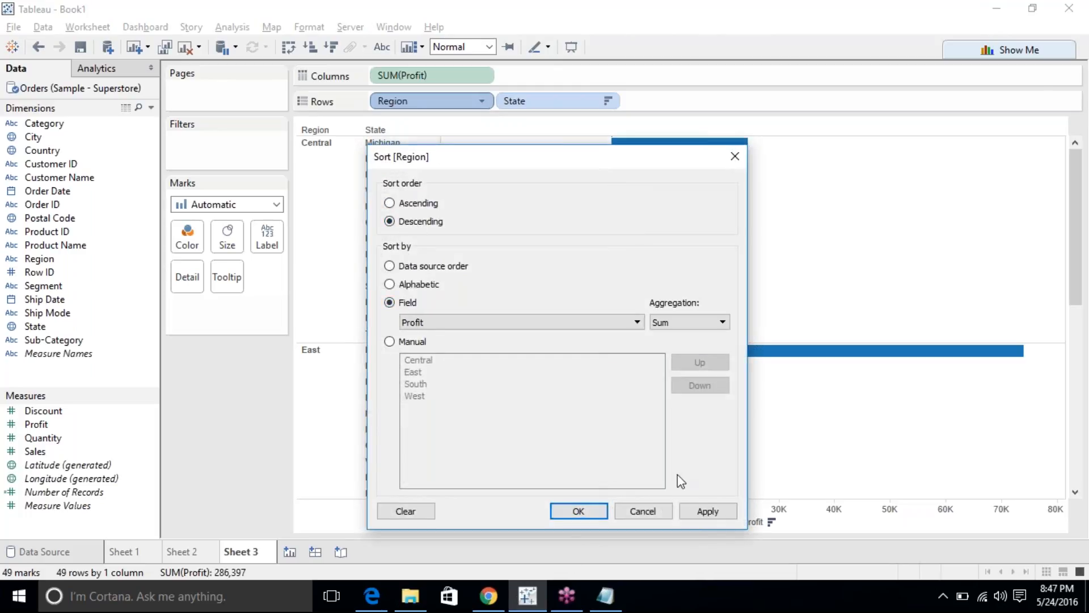
{"action": "left_click", "coordinate": [691, 511]}
{"action": "left_click", "coordinate": [597, 512]}
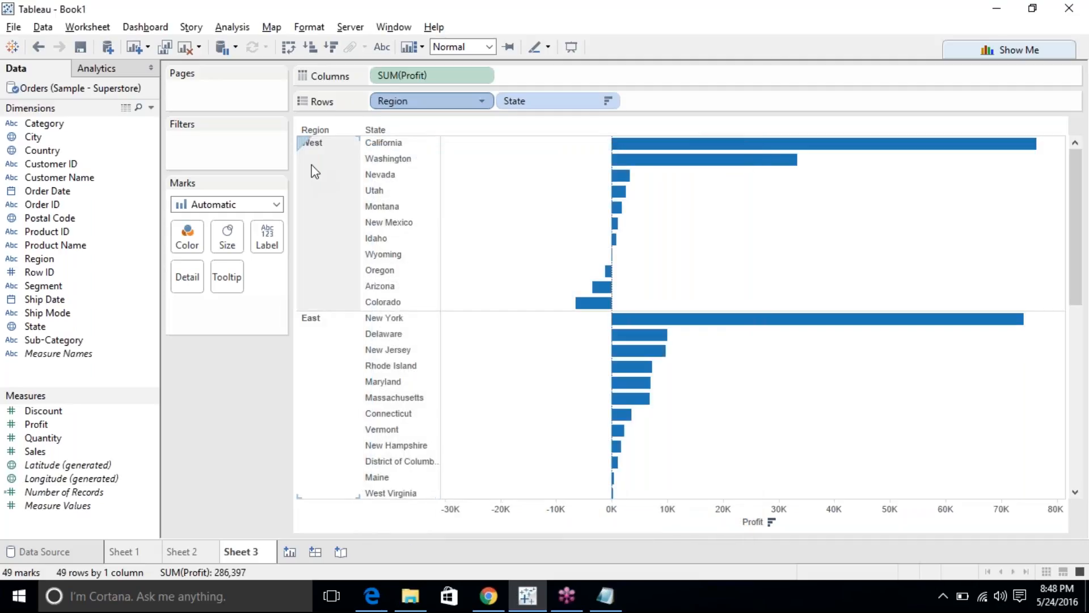
{"action": "mouse_move", "coordinate": [641, 396]}
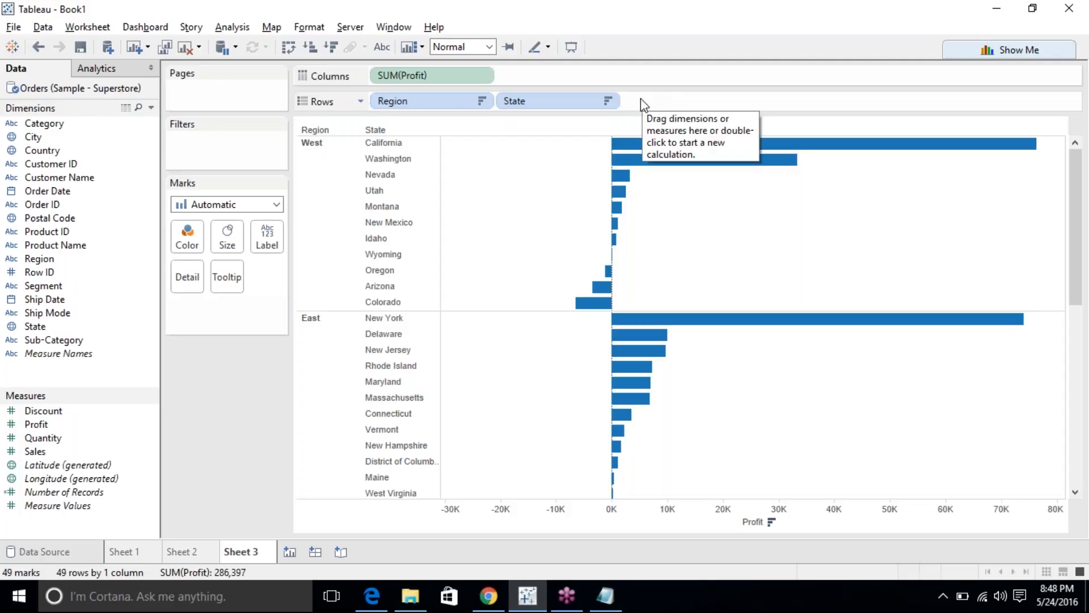
Clear the State sort so states run alphabetically per region, Arizona first under West.
{"action": "left_click", "coordinate": [604, 100]}
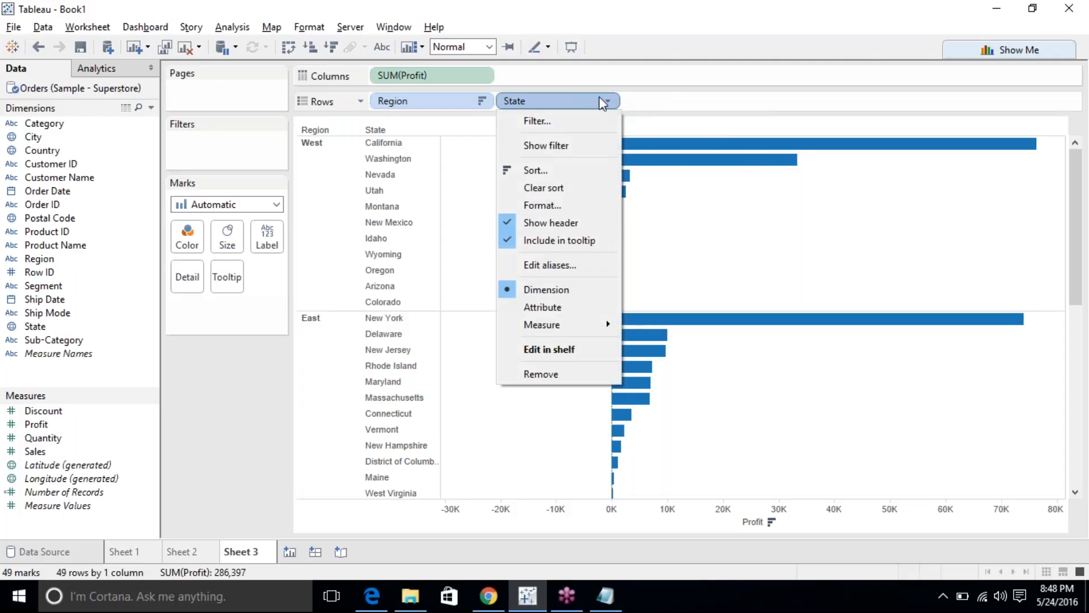
{"action": "left_click", "coordinate": [562, 187]}
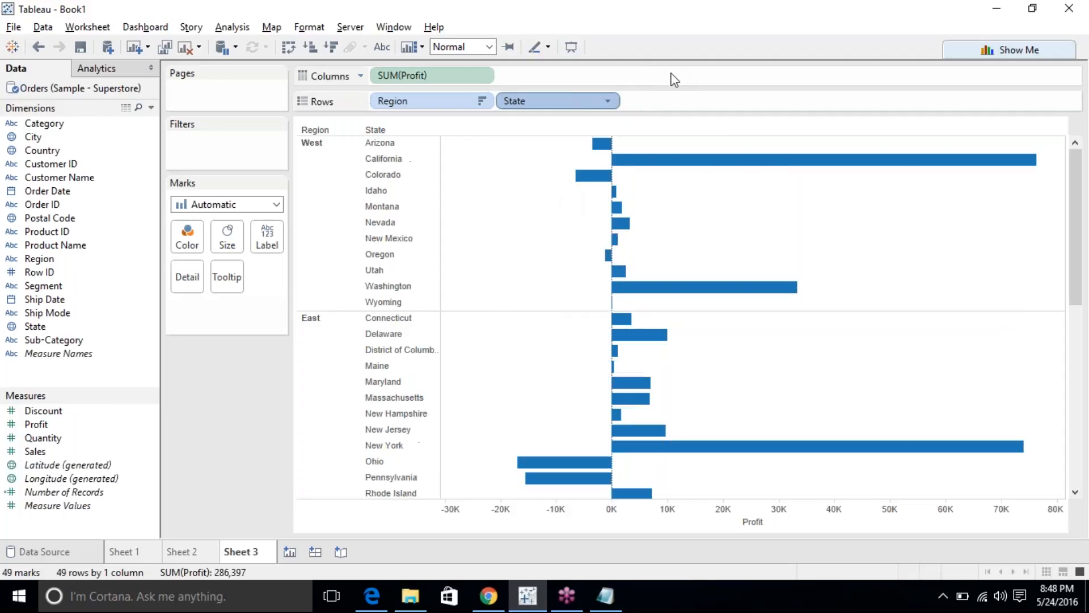
{"action": "left_click", "coordinate": [310, 196]}
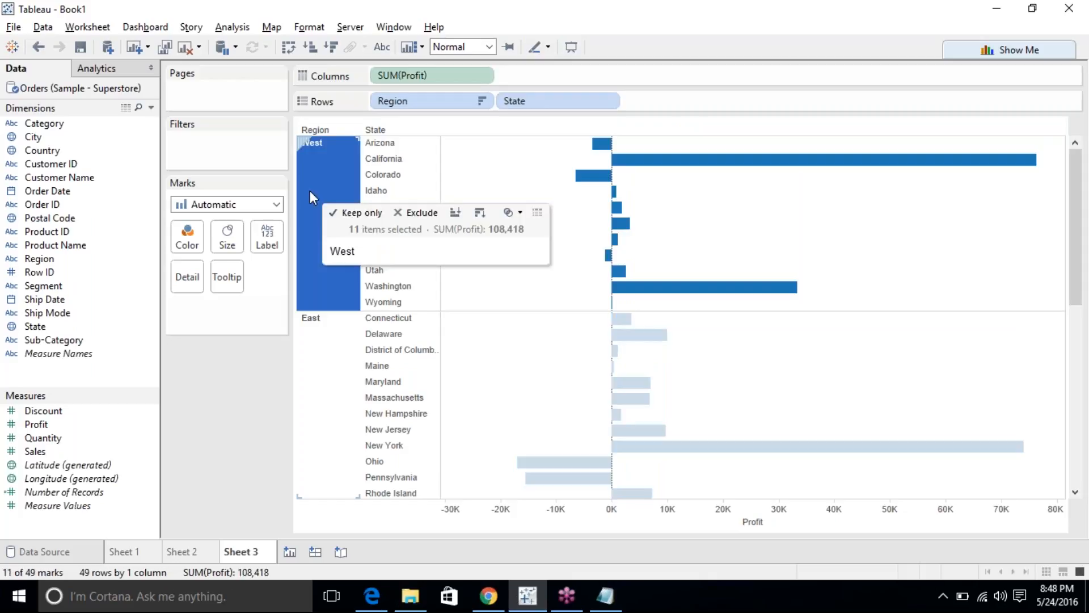
{"action": "left_click", "coordinate": [331, 225]}
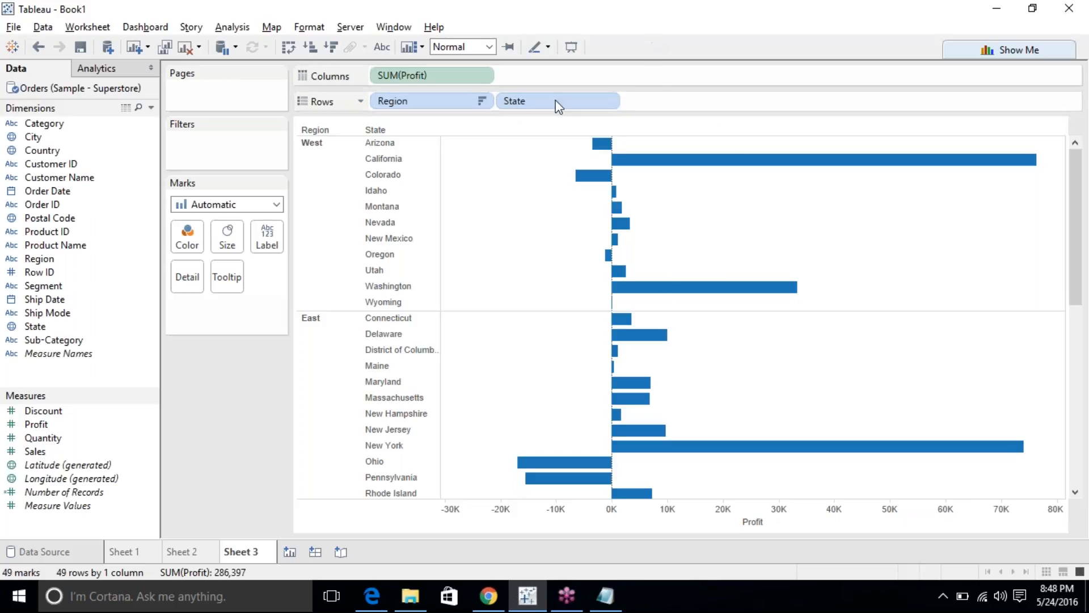
Sort states by Profit (Sum), then switch to ascending so Colorado's loss leads West.
{"action": "left_click", "coordinate": [607, 101]}
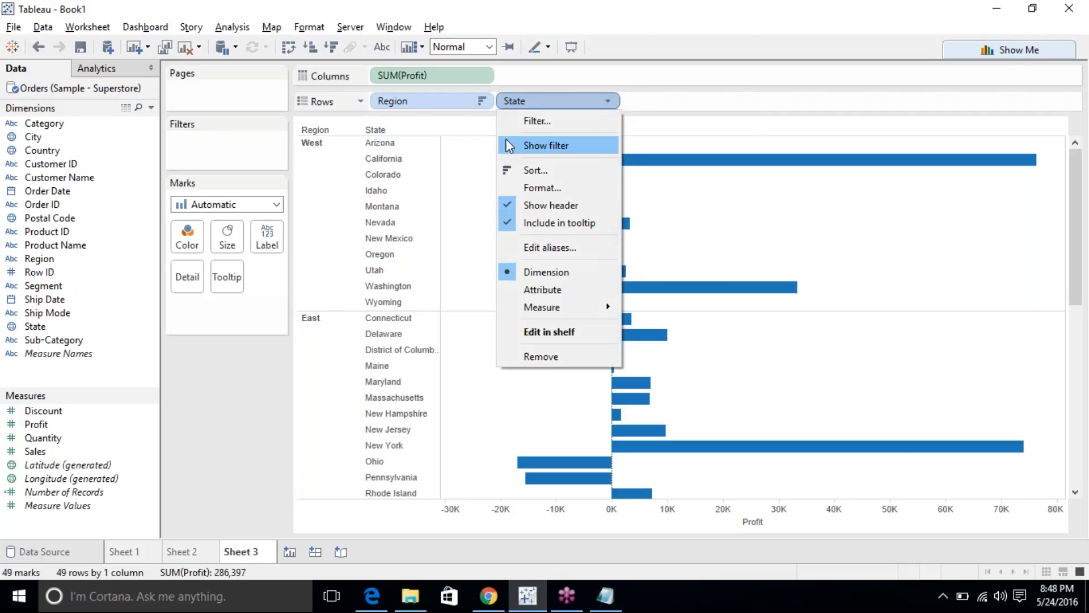
{"action": "left_click", "coordinate": [526, 169]}
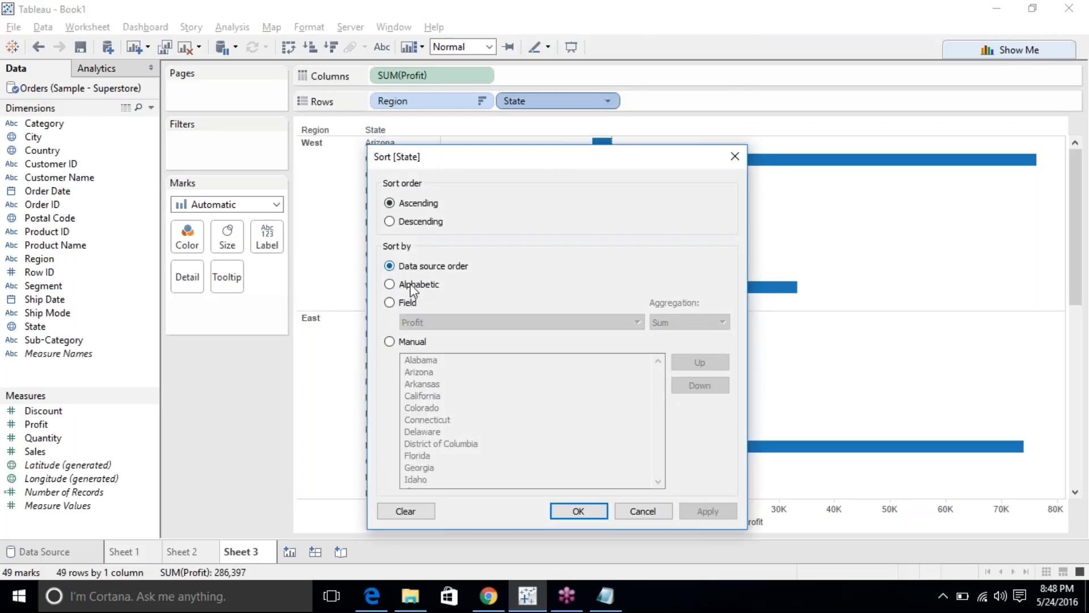
{"action": "left_click", "coordinate": [411, 302]}
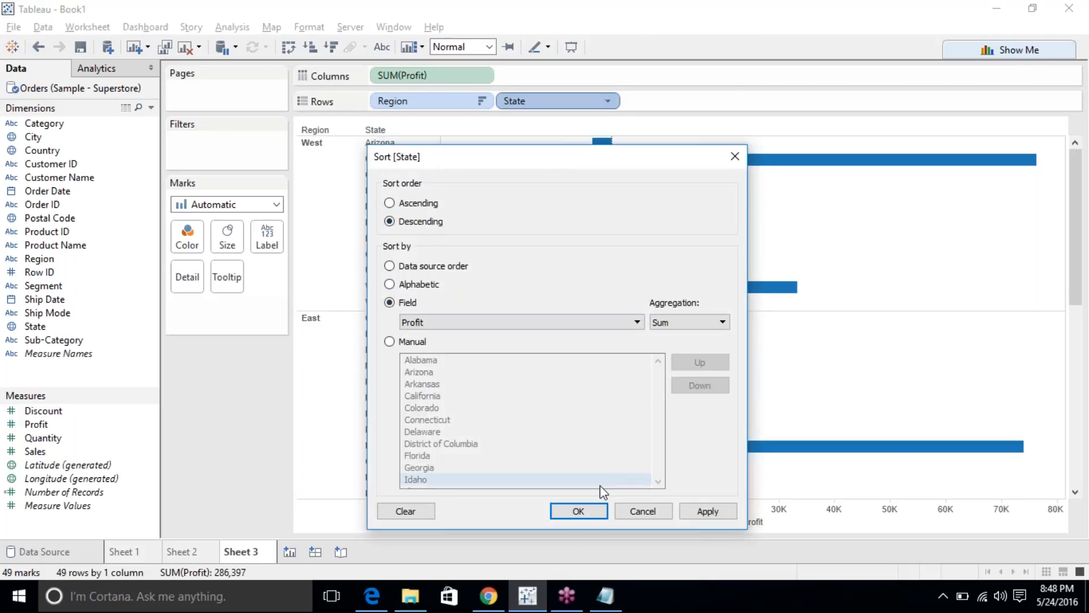
{"action": "left_click", "coordinate": [578, 513]}
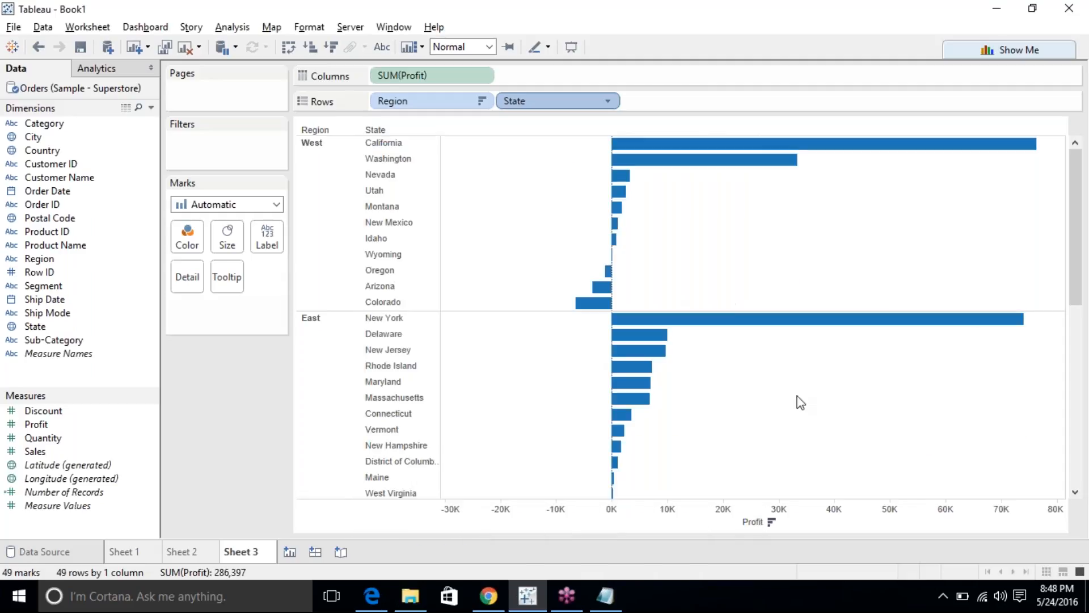
{"action": "scroll", "coordinate": [800, 402], "scroll_direction": "down", "scroll_amount": 2}
{"action": "scroll", "coordinate": [797, 397], "scroll_direction": "up", "scroll_amount": 2}
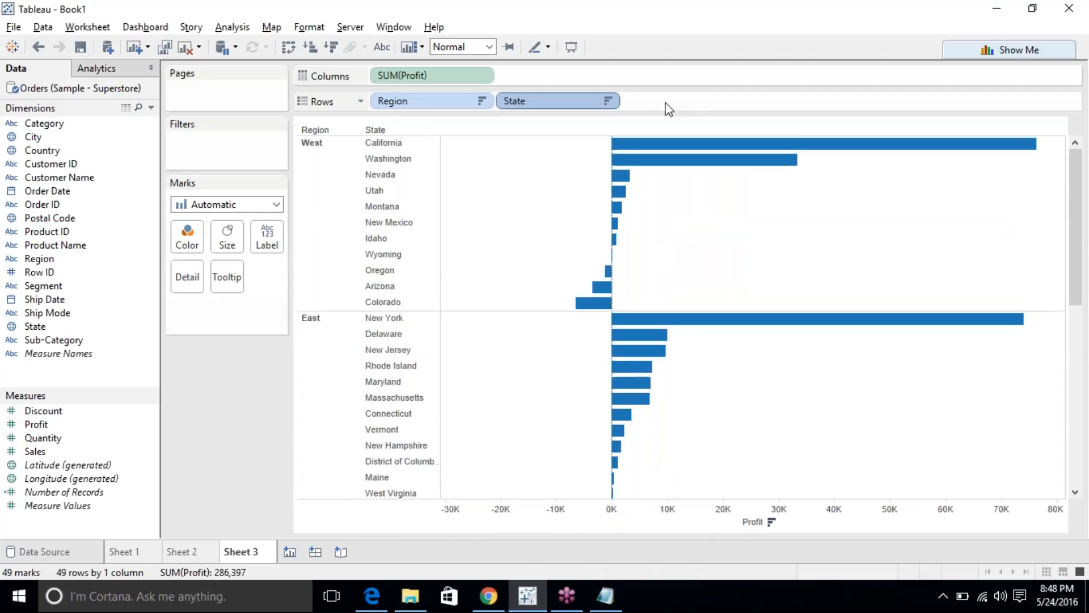
{"action": "left_click", "coordinate": [608, 101]}
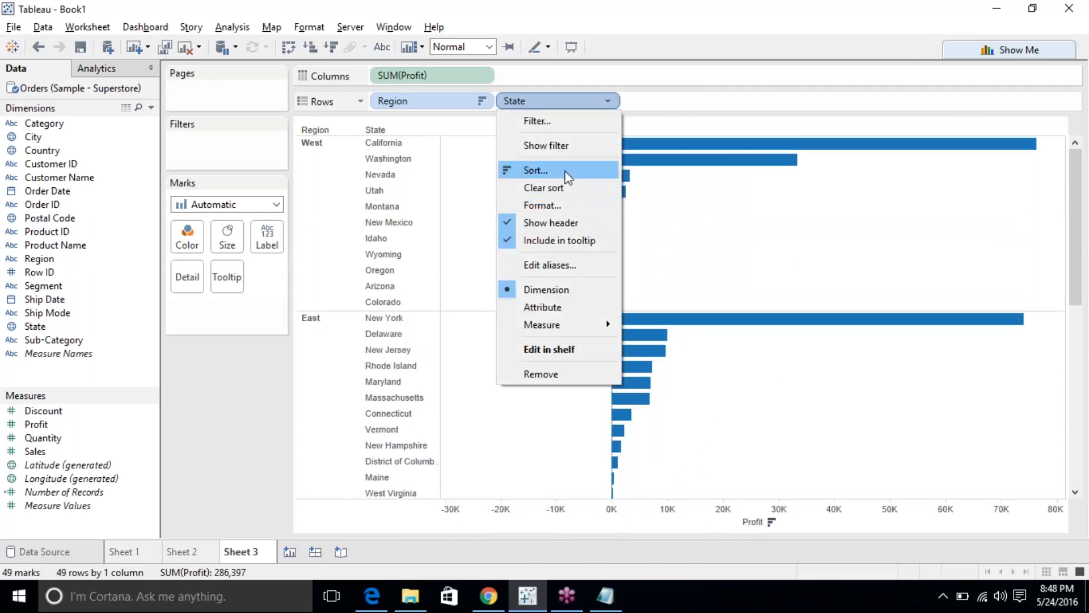
{"action": "left_click", "coordinate": [564, 168]}
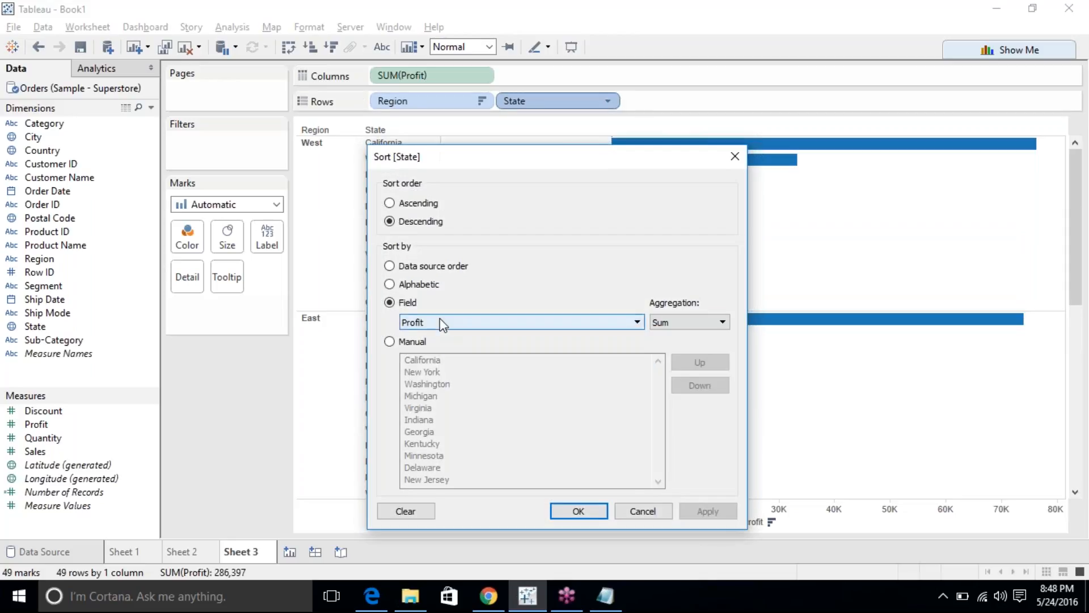
{"action": "left_click", "coordinate": [411, 205]}
{"action": "left_click", "coordinate": [601, 513]}
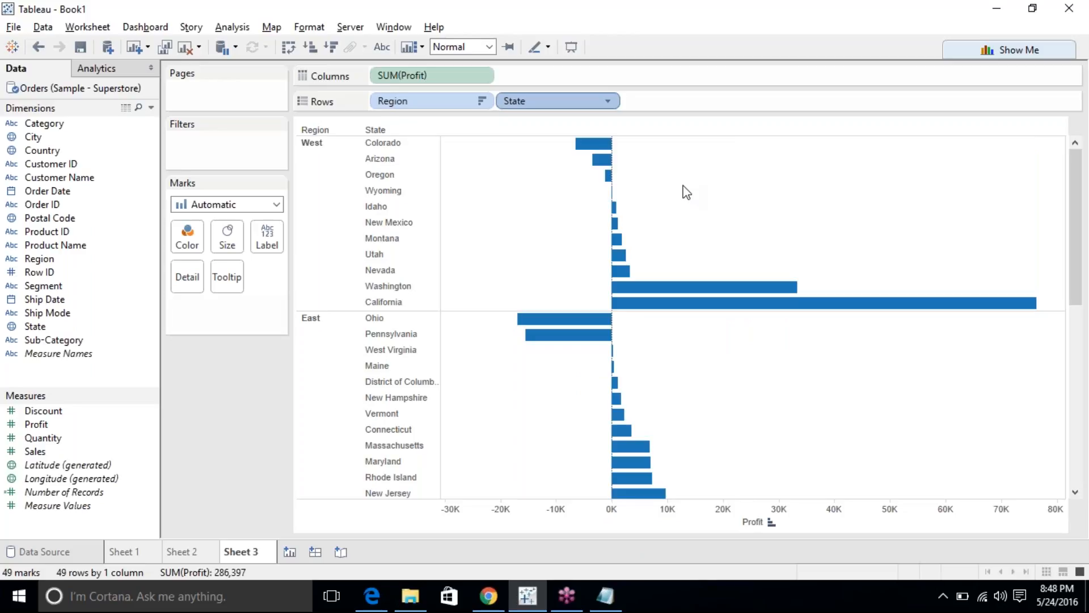
{"action": "left_click", "coordinate": [318, 176]}
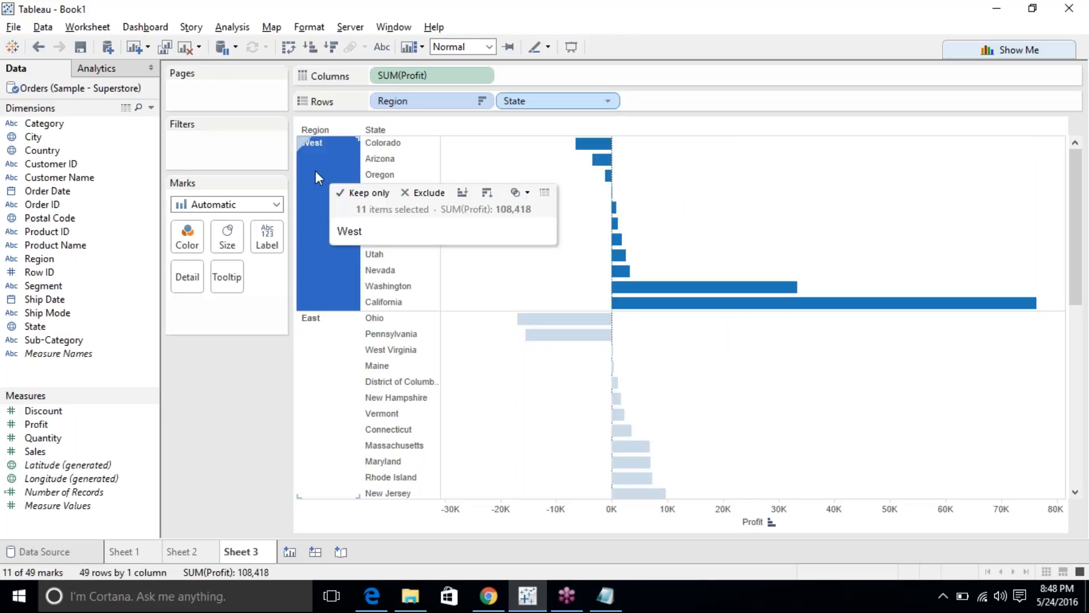
Add subtotals so every region ends with a Total bar.
{"action": "left_click", "coordinate": [315, 170]}
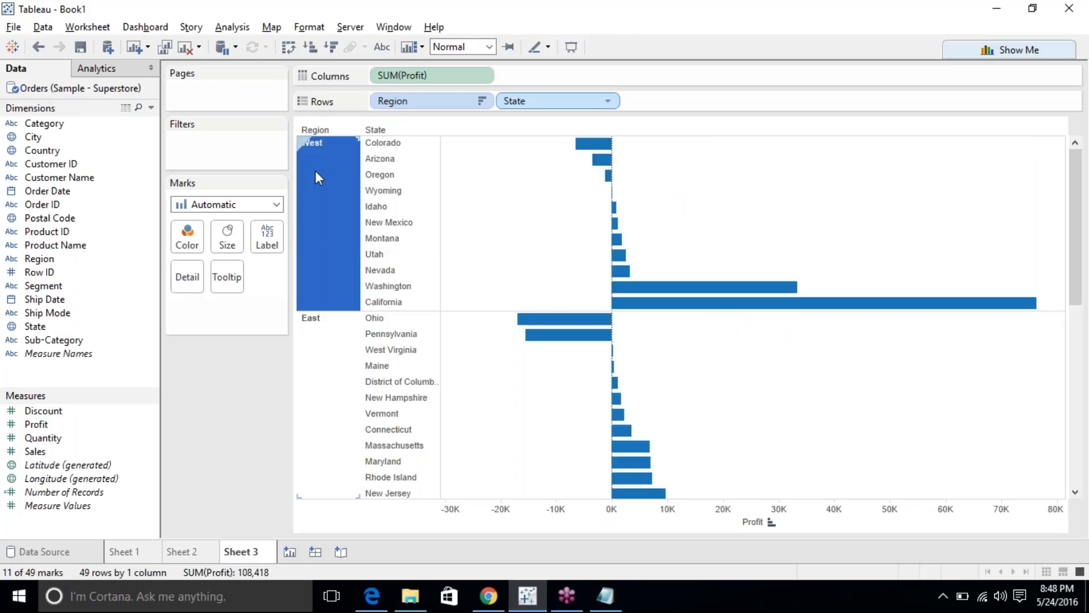
{"action": "left_click", "coordinate": [232, 26]}
{"action": "mouse_move", "coordinate": [362, 165]}
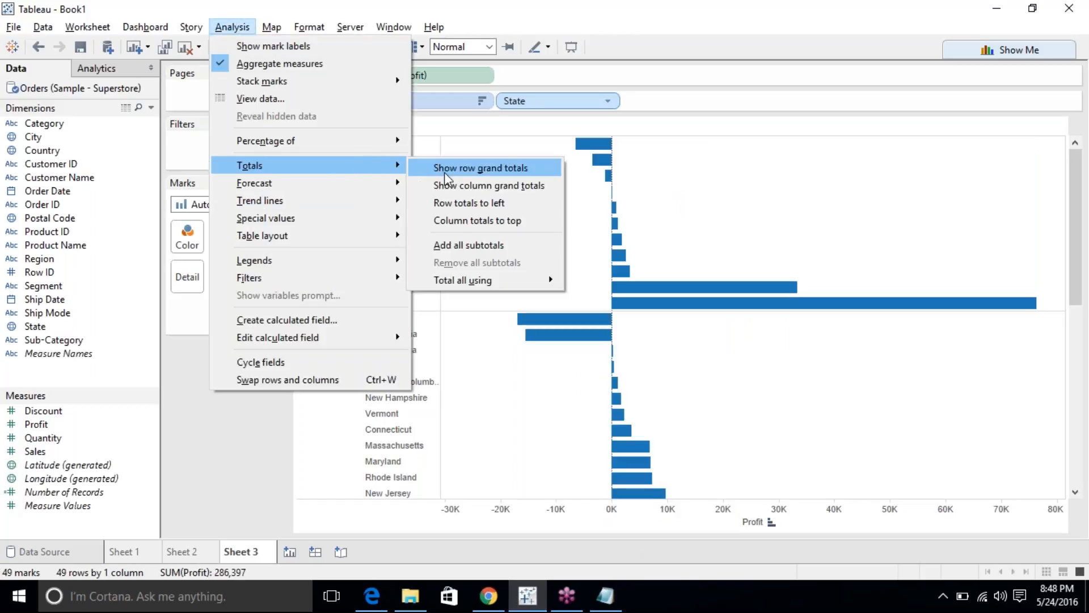
{"action": "left_click", "coordinate": [473, 248]}
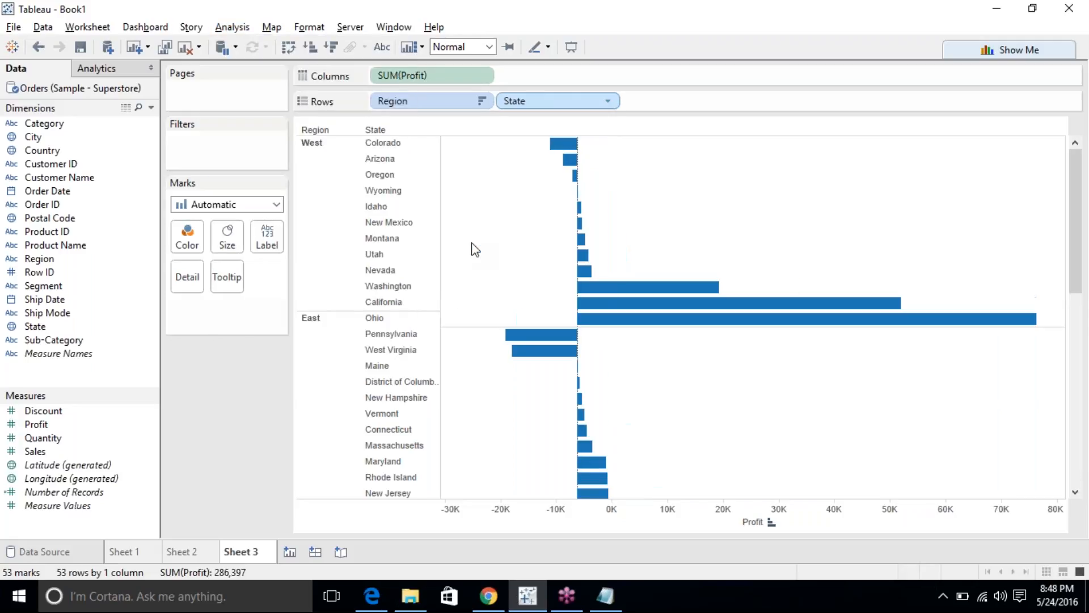
Inspect the West, East, South and Central Total bars in turn, then deselect.
{"action": "left_click", "coordinate": [405, 319]}
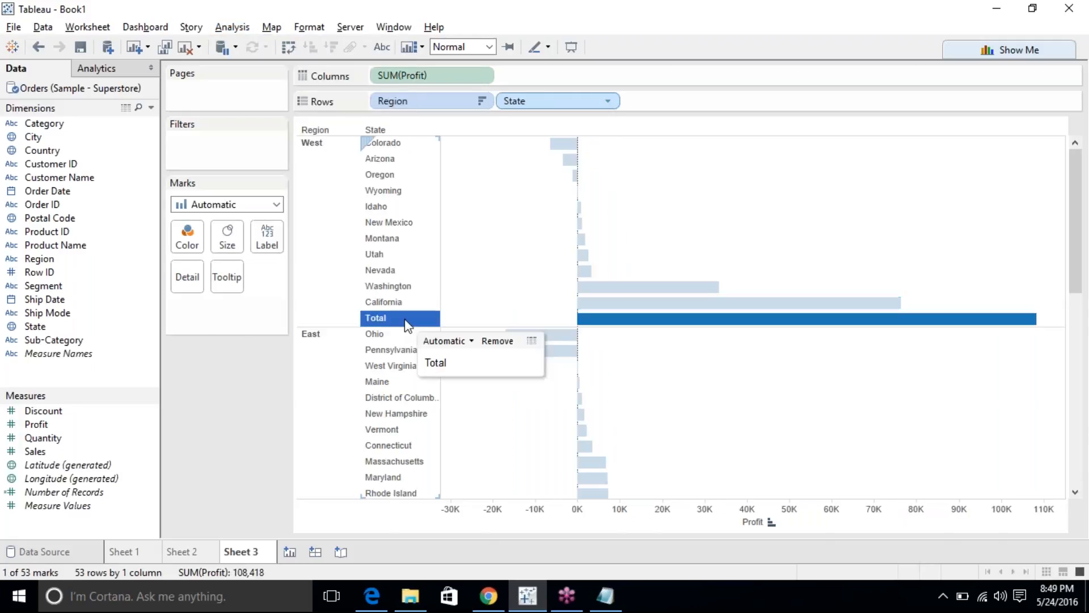
{"action": "scroll", "coordinate": [406, 324], "scroll_direction": "down", "scroll_amount": 3}
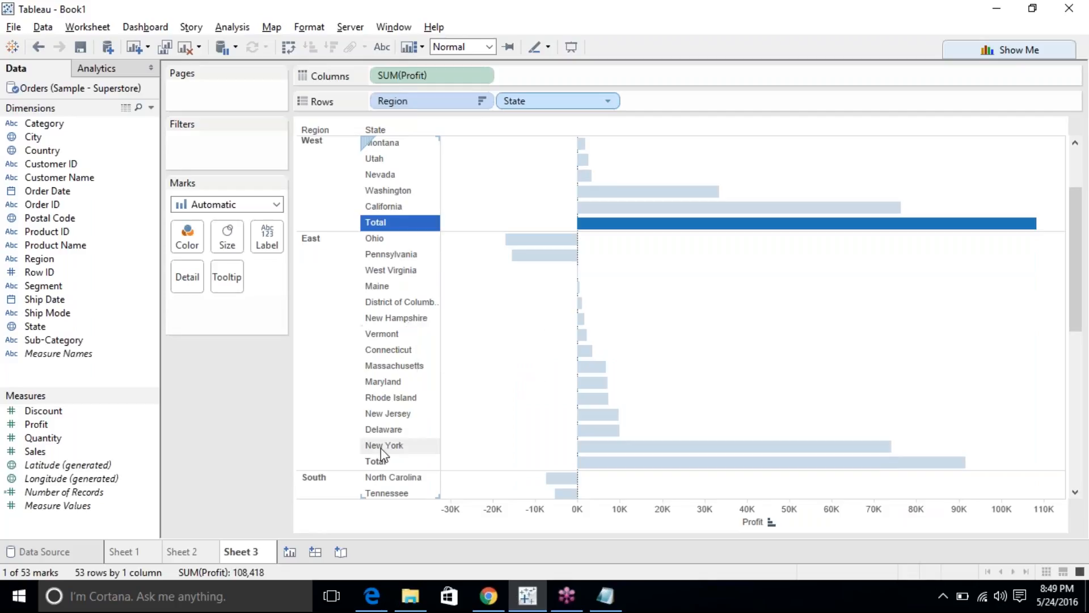
{"action": "left_click", "coordinate": [397, 460]}
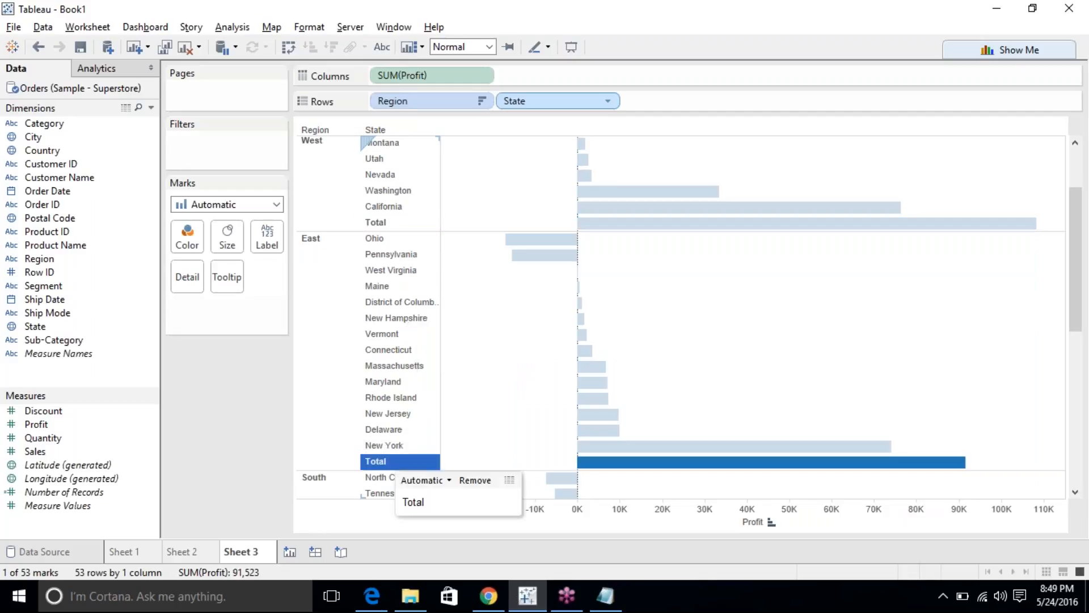
{"action": "scroll", "coordinate": [680, 317], "scroll_direction": "down", "scroll_amount": 10}
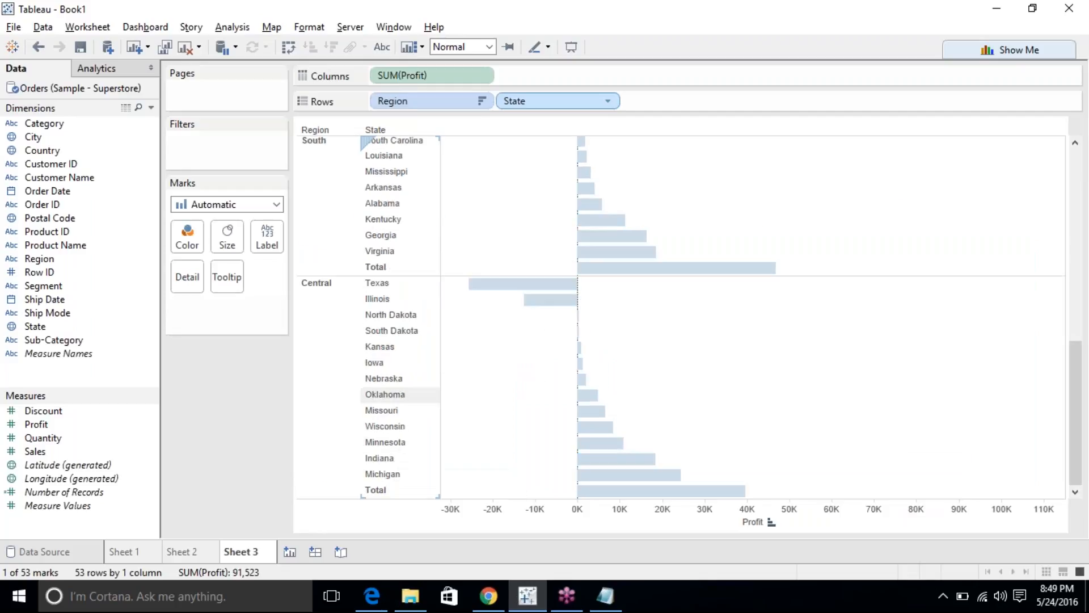
{"action": "left_click", "coordinate": [396, 266]}
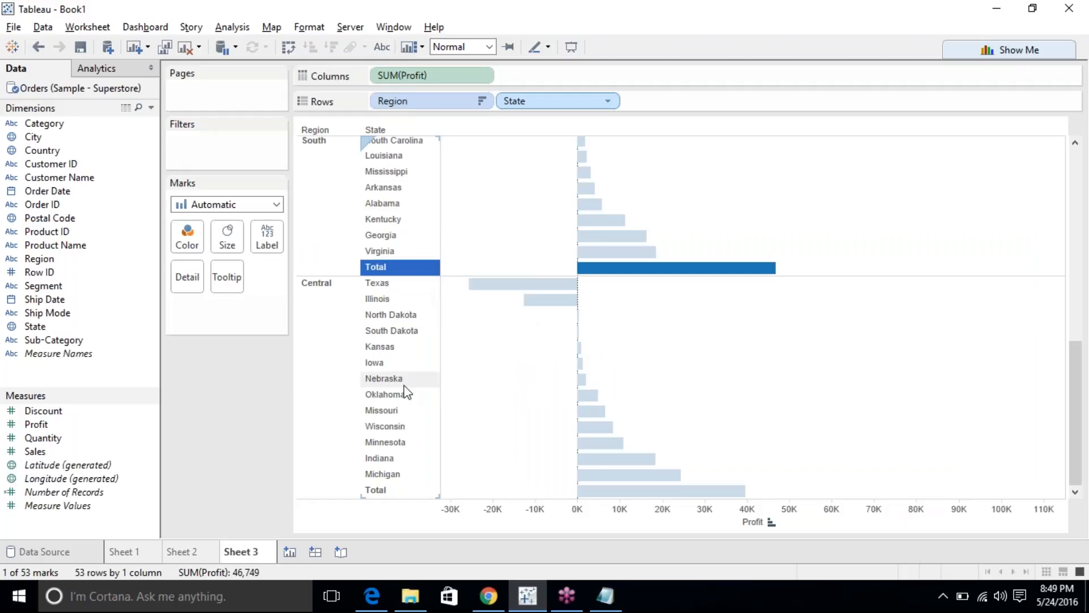
{"action": "left_click", "coordinate": [393, 494]}
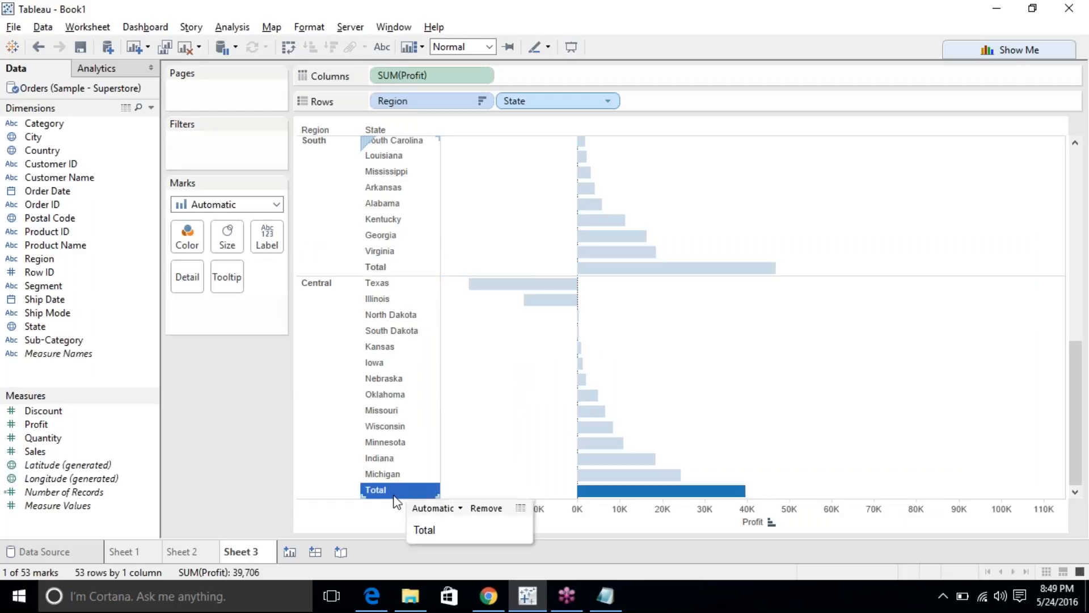
{"action": "left_click", "coordinate": [394, 493]}
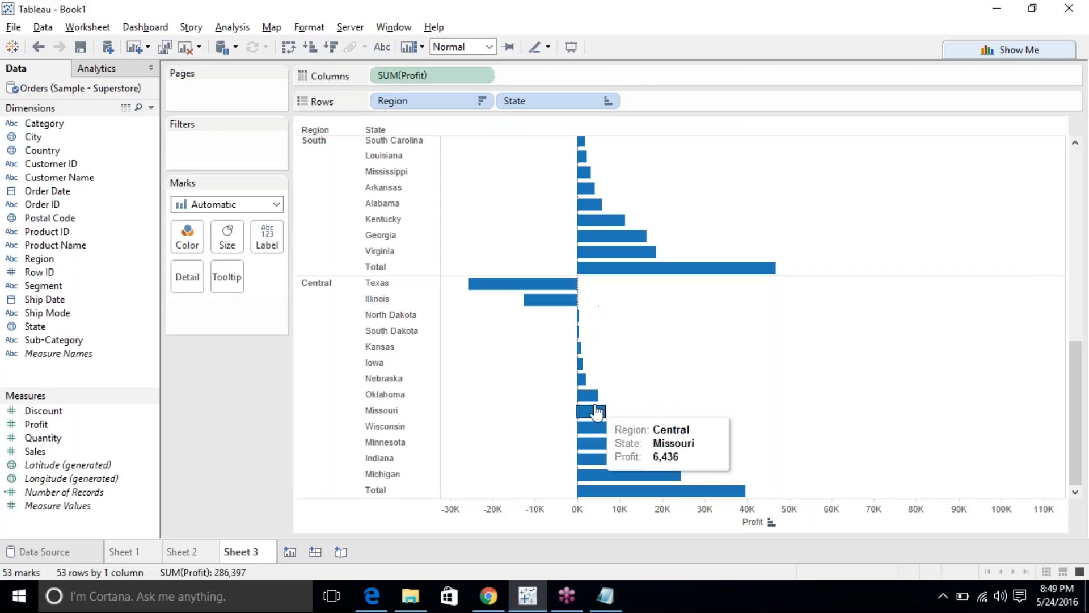
{"action": "scroll", "coordinate": [683, 463], "scroll_direction": "up", "scroll_amount": 10}
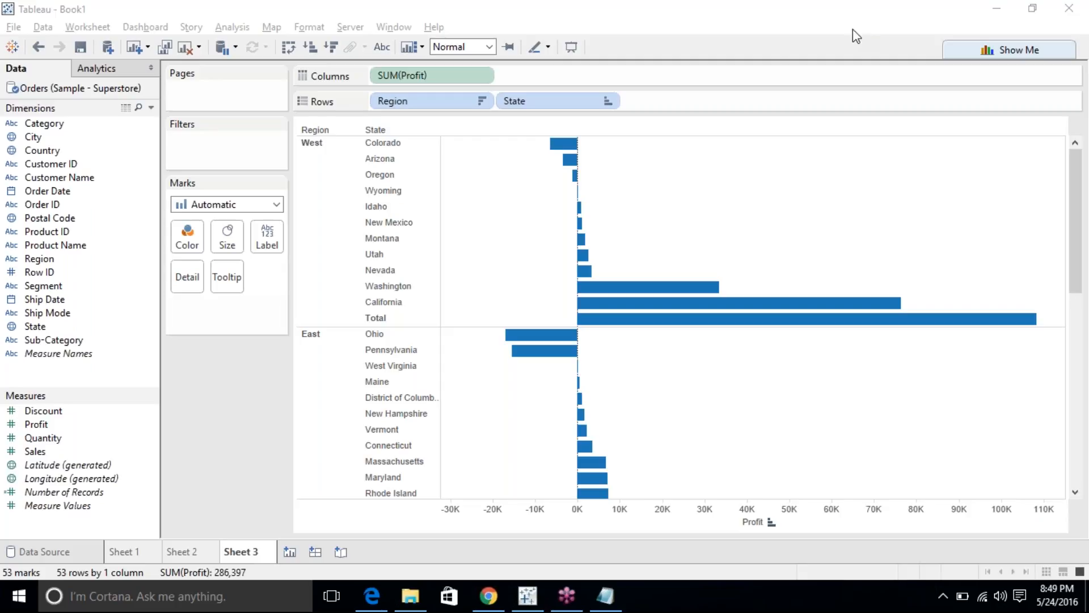
{"action": "left_click", "coordinate": [706, 226]}
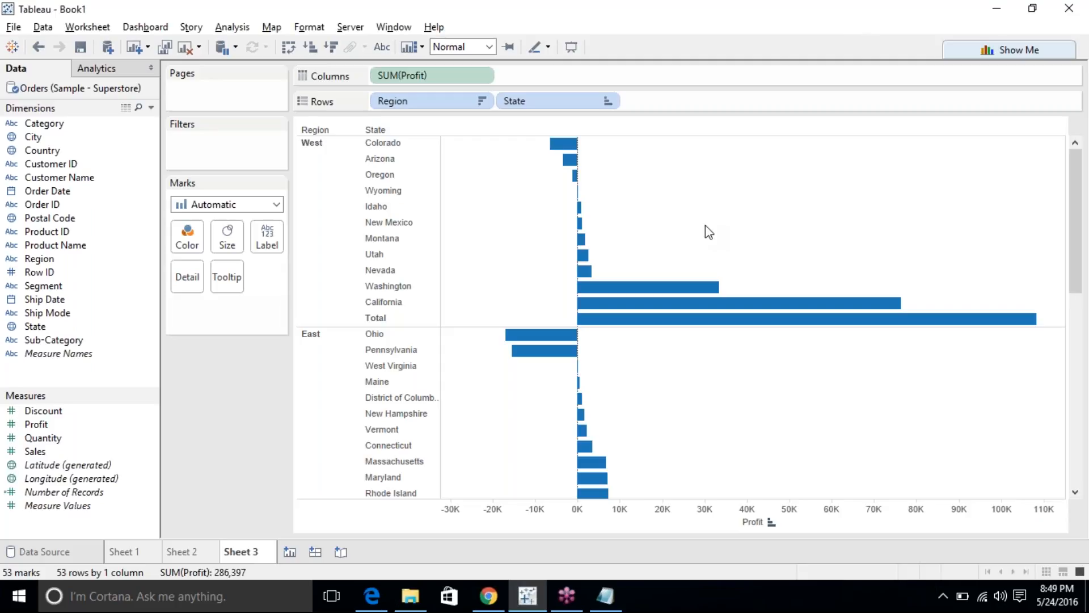
{"action": "scroll", "coordinate": [752, 238], "scroll_direction": "down", "scroll_amount": 5}
{"action": "scroll", "coordinate": [750, 232], "scroll_direction": "up", "scroll_amount": 5}
{"action": "left_click", "coordinate": [612, 593]}
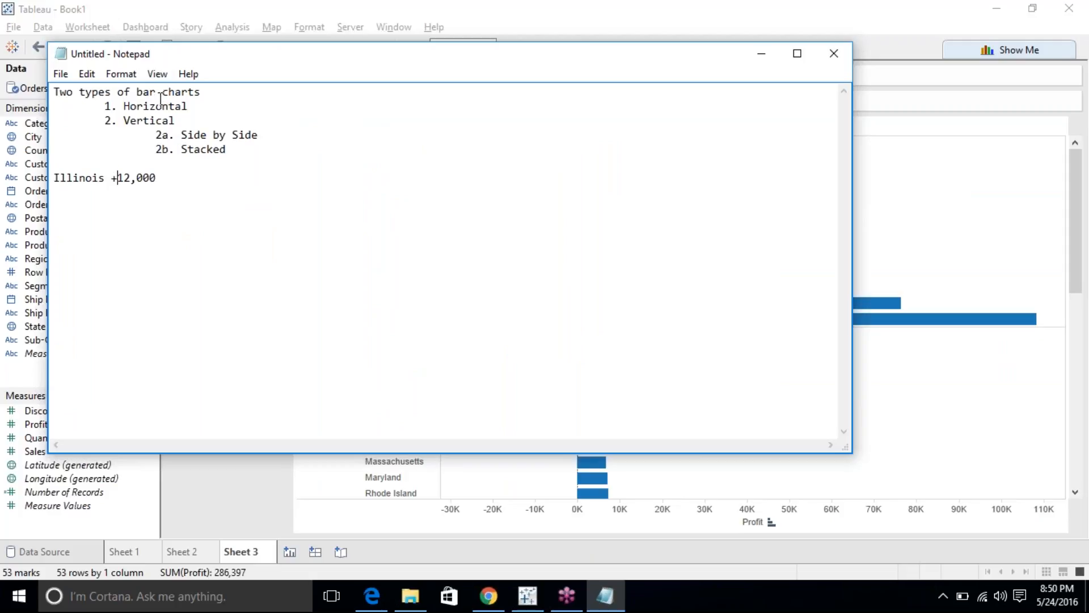
{"action": "double_click", "coordinate": [136, 120]}
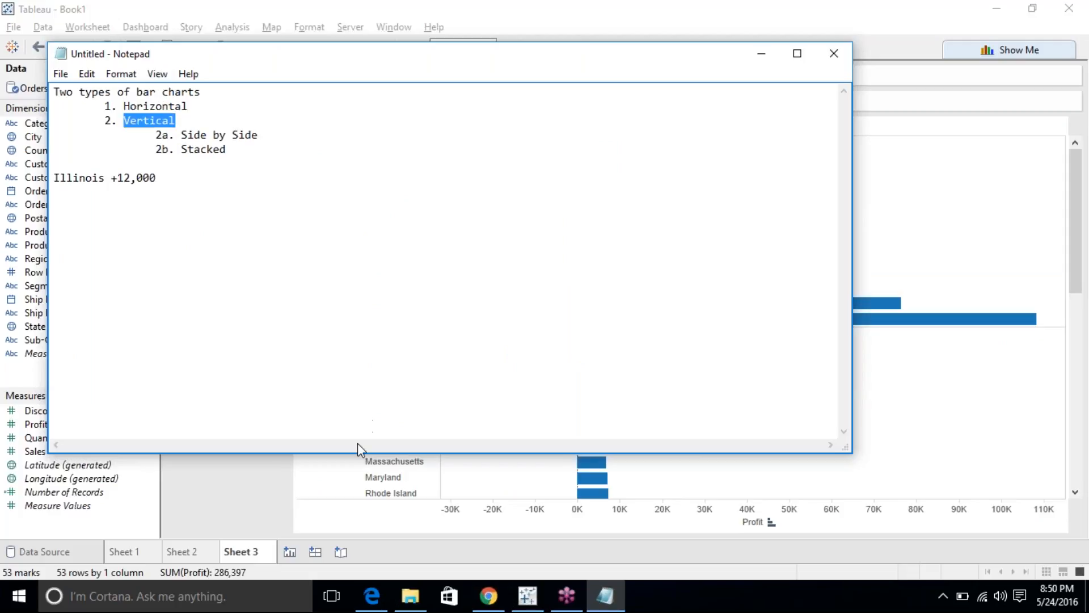
{"action": "left_click", "coordinate": [267, 489]}
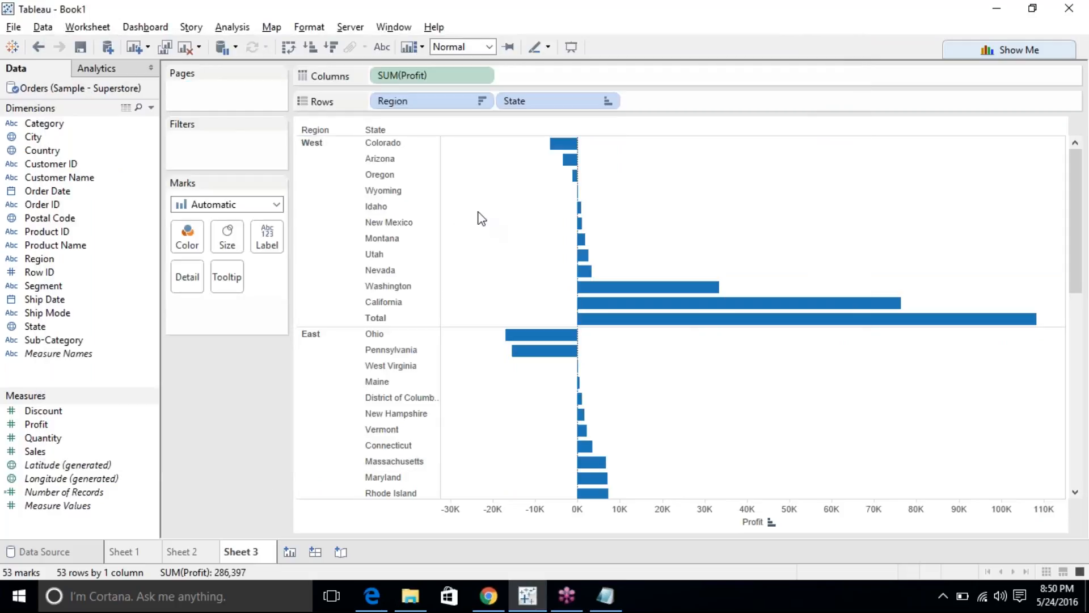
Swap rows and columns so Profit stands as vertical bars grouped by region with Totals.
{"action": "left_click", "coordinate": [288, 47]}
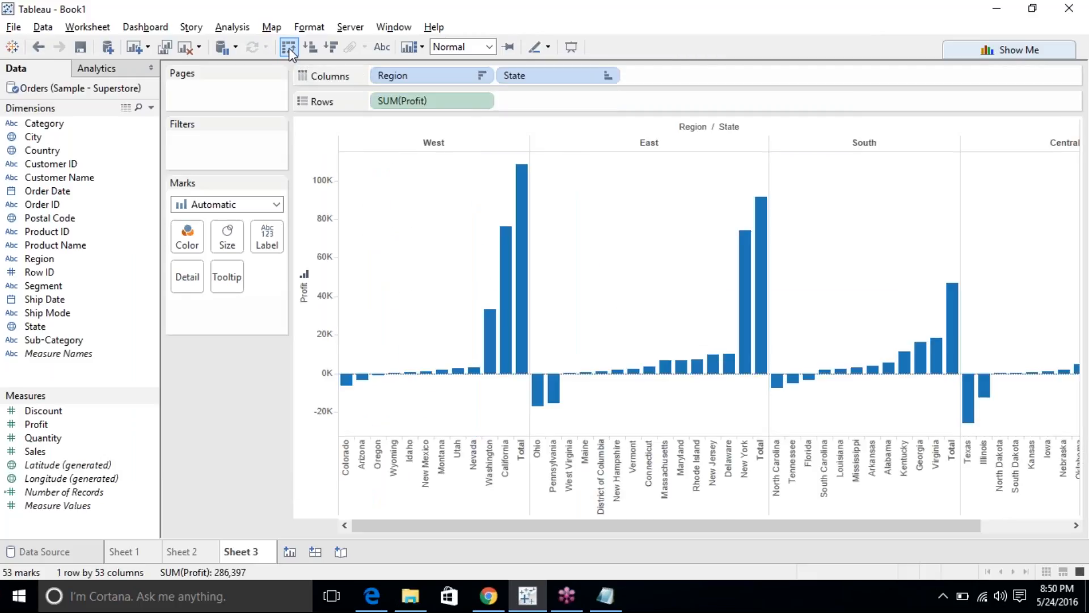
{"action": "left_click", "coordinate": [289, 48]}
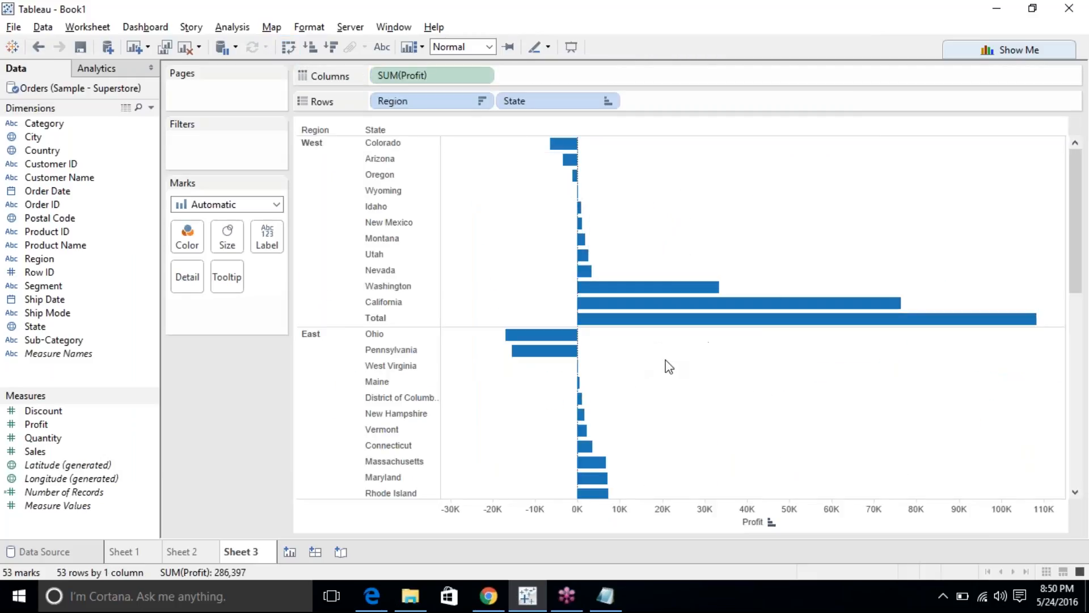
{"action": "left_click", "coordinate": [289, 48]}
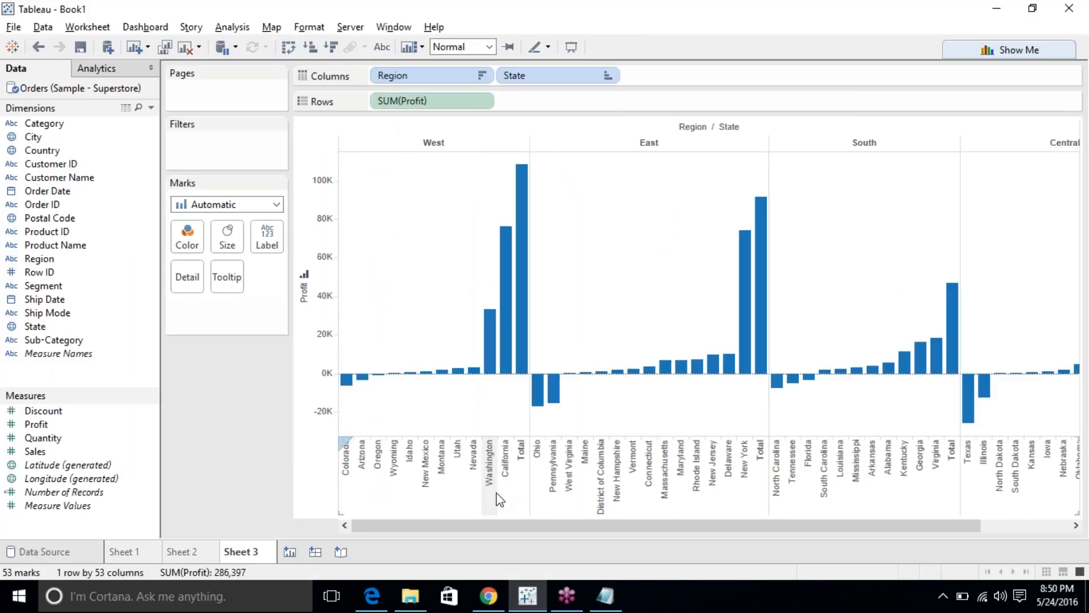
{"action": "left_click_drag", "start_coordinate": [430, 525], "coordinate": [542, 527]}
{"action": "left_click_drag", "start_coordinate": [469, 528], "coordinate": [645, 529]}
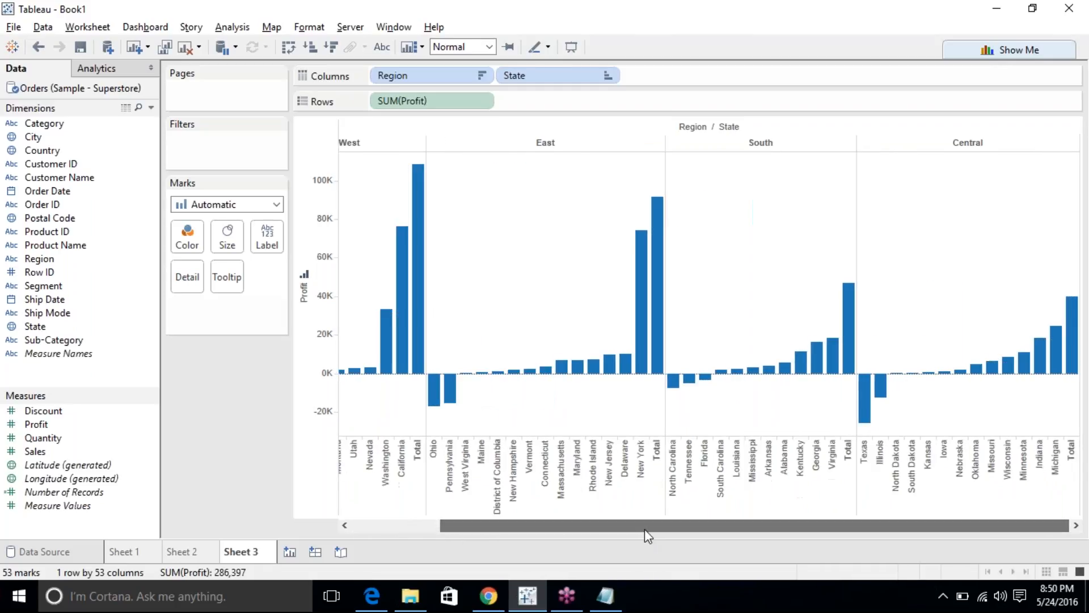
{"action": "left_click", "coordinate": [354, 509]}
{"action": "left_click", "coordinate": [358, 514]}
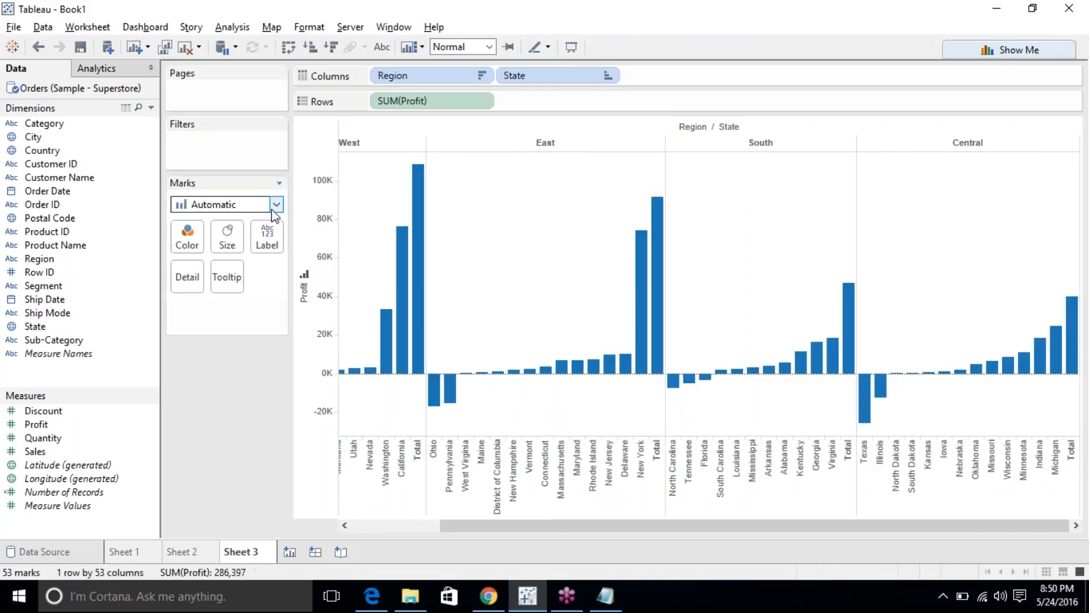
{"action": "left_click", "coordinate": [145, 26]}
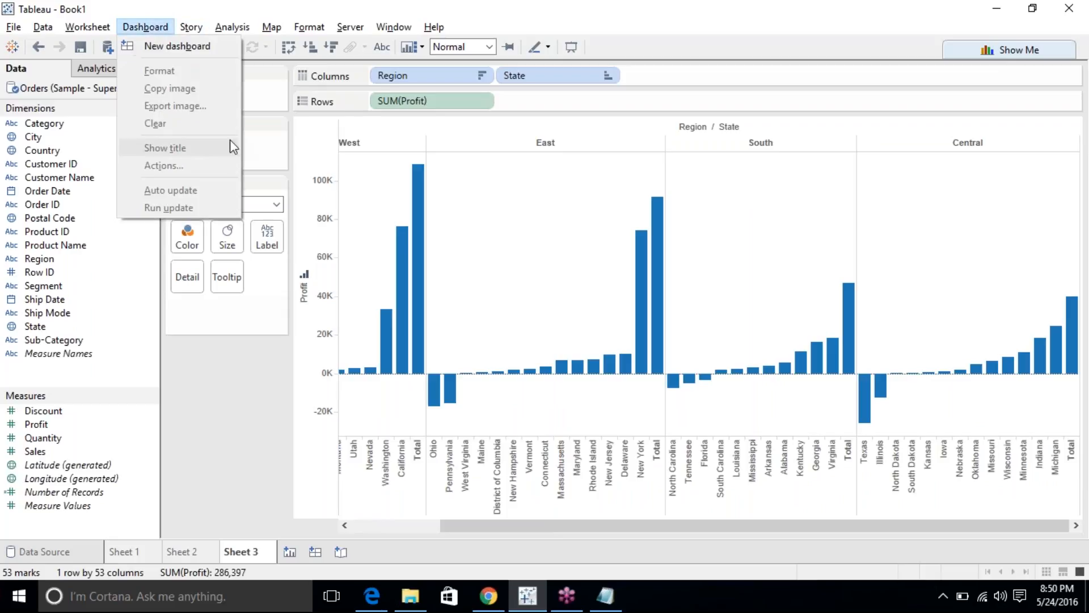
{"action": "mouse_move", "coordinate": [232, 27]}
{"action": "mouse_move", "coordinate": [347, 164]}
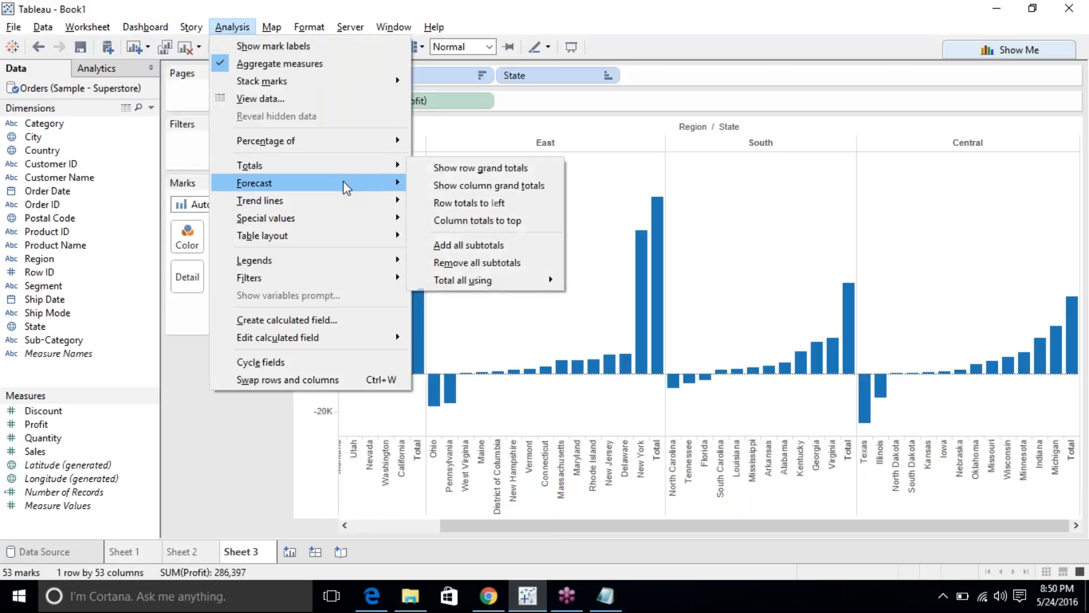
{"action": "left_click", "coordinate": [476, 262]}
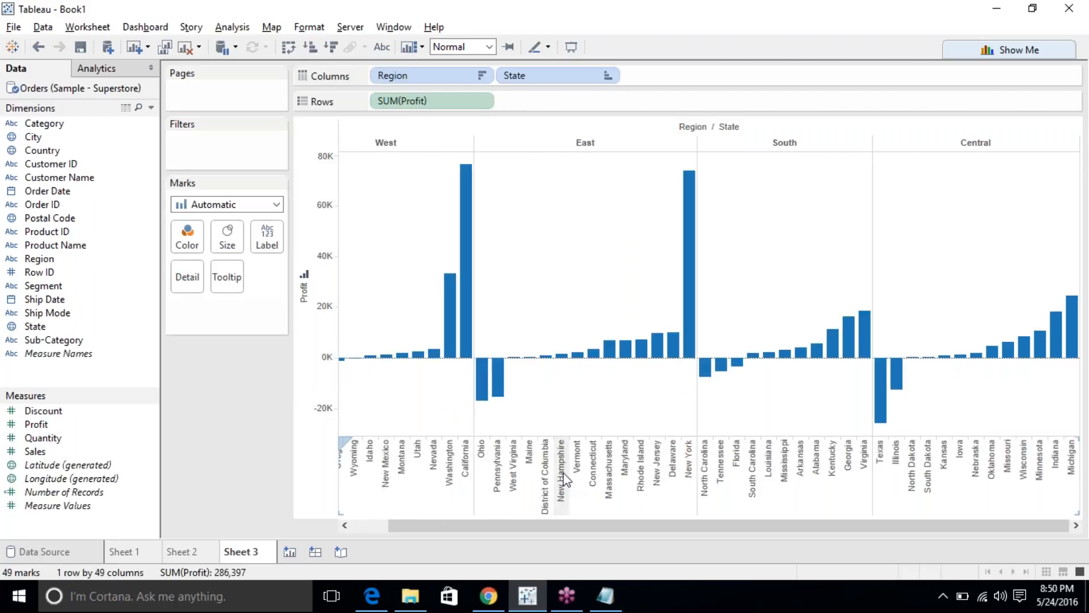
{"action": "mouse_move", "coordinate": [483, 386]}
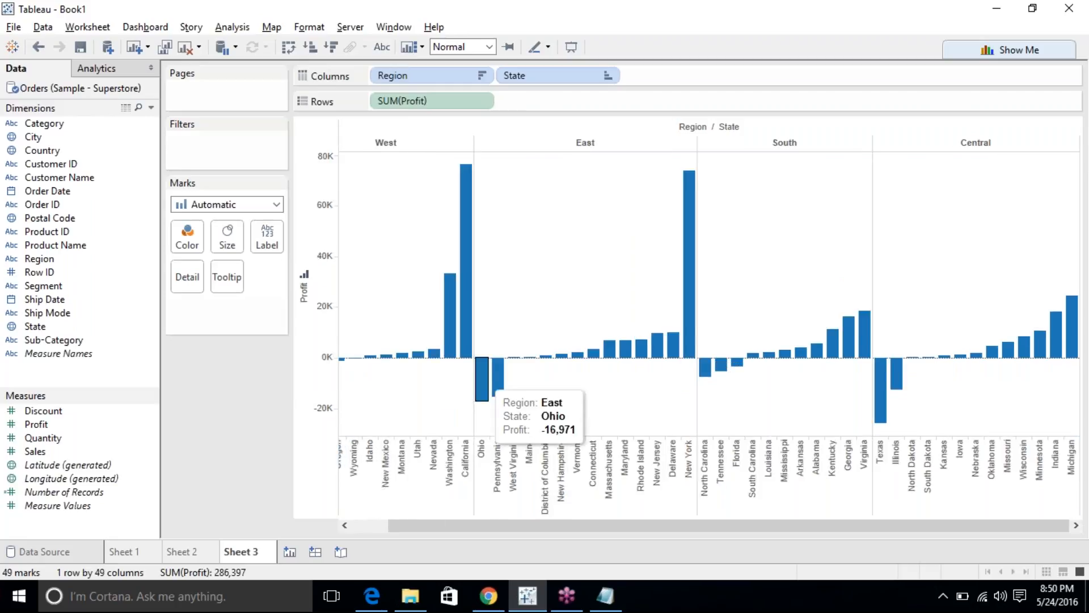
{"action": "left_click", "coordinate": [289, 552]}
Bring up the Show Me chart suggestions beside the empty Sheet 4 view.
{"action": "left_click", "coordinate": [1001, 52]}
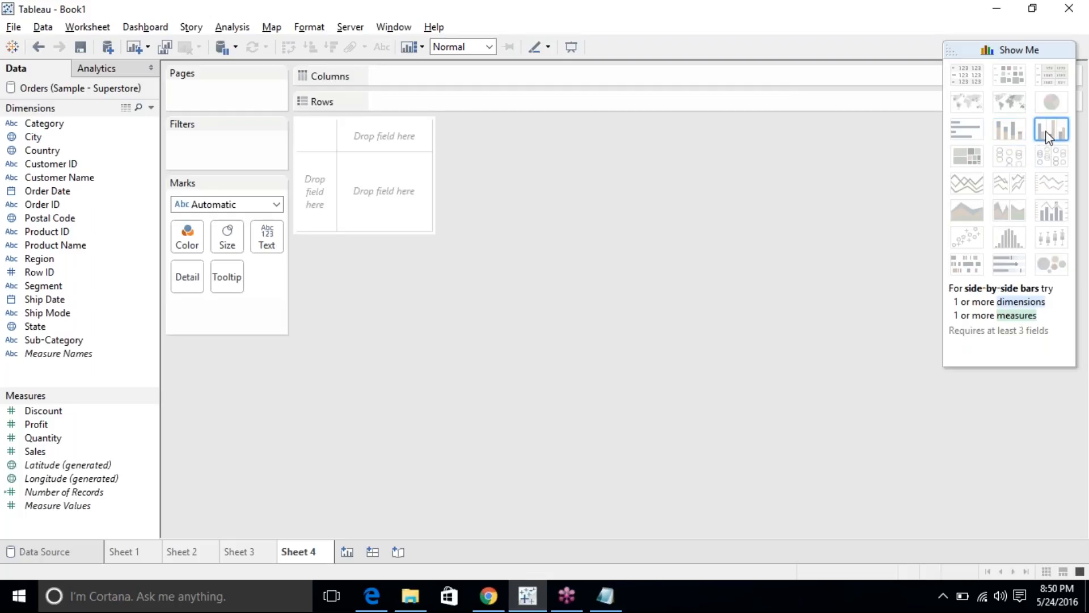
{"action": "left_click", "coordinate": [606, 598]}
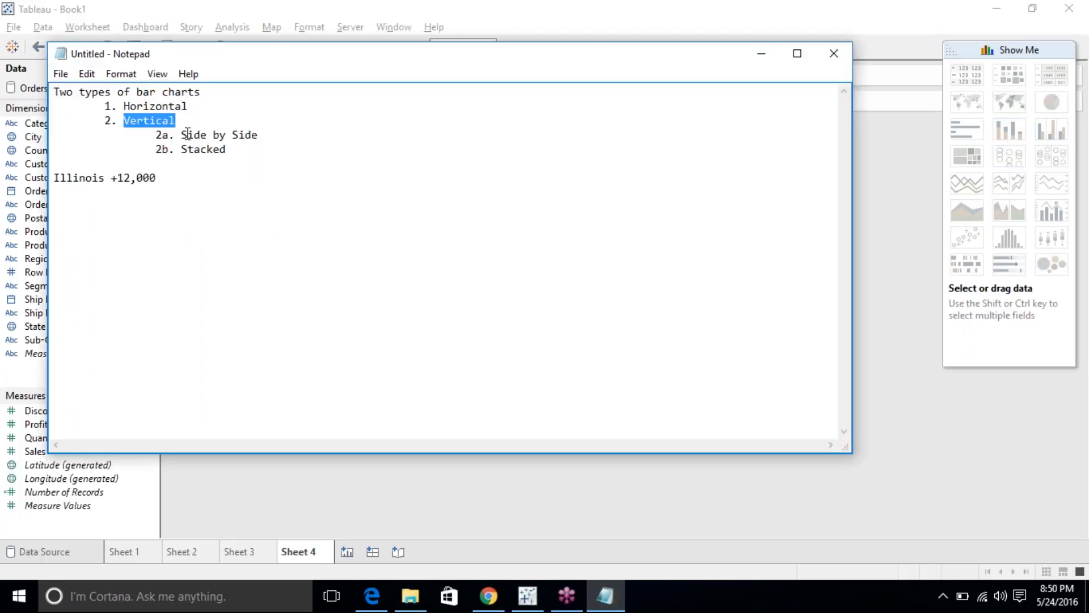
{"action": "left_click_drag", "start_coordinate": [226, 149], "coordinate": [172, 125]}
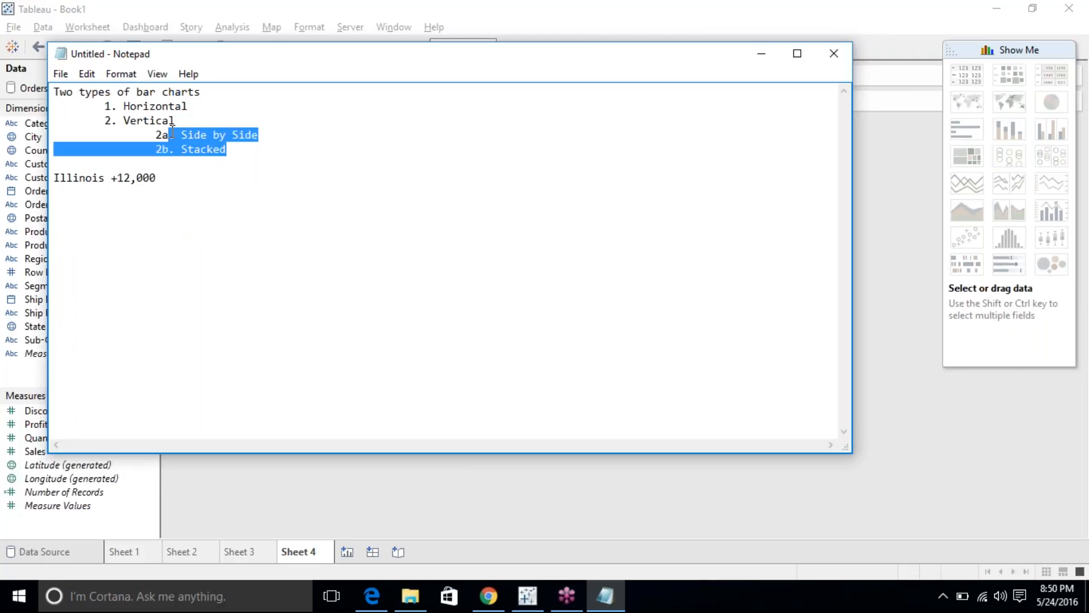
{"action": "left_click", "coordinate": [862, 168]}
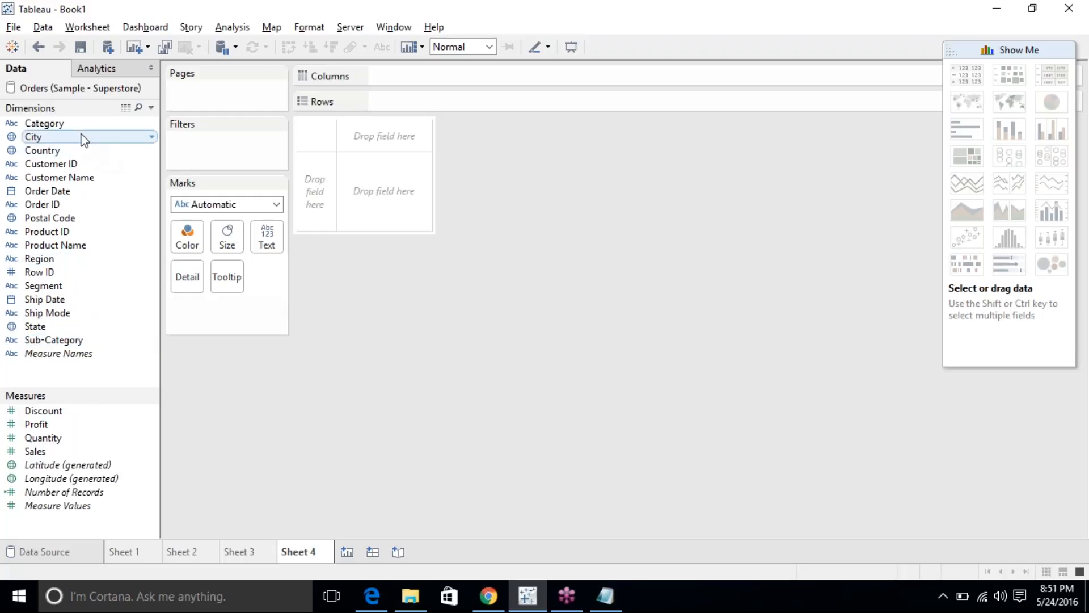
Select Category, Sub-Category and Sales and build stacked Sales bars coloured by Sub-Category, highlighting Furniture.
{"action": "left_click", "coordinate": [72, 123]}
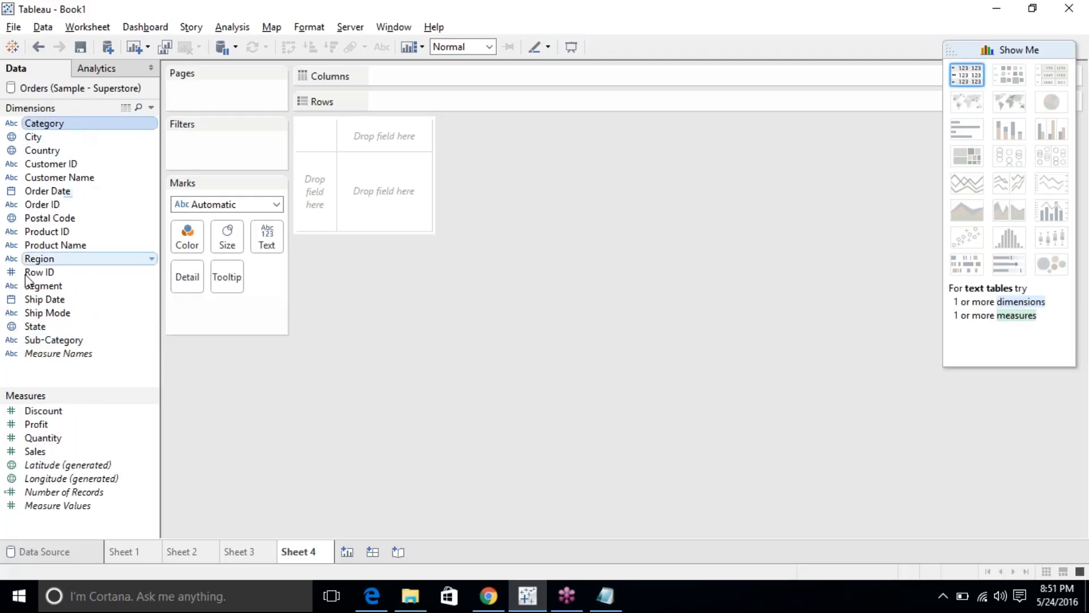
{"action": "left_click", "coordinate": [82, 341], "text": "ctrl"}
{"action": "left_click", "coordinate": [85, 452], "text": "ctrl"}
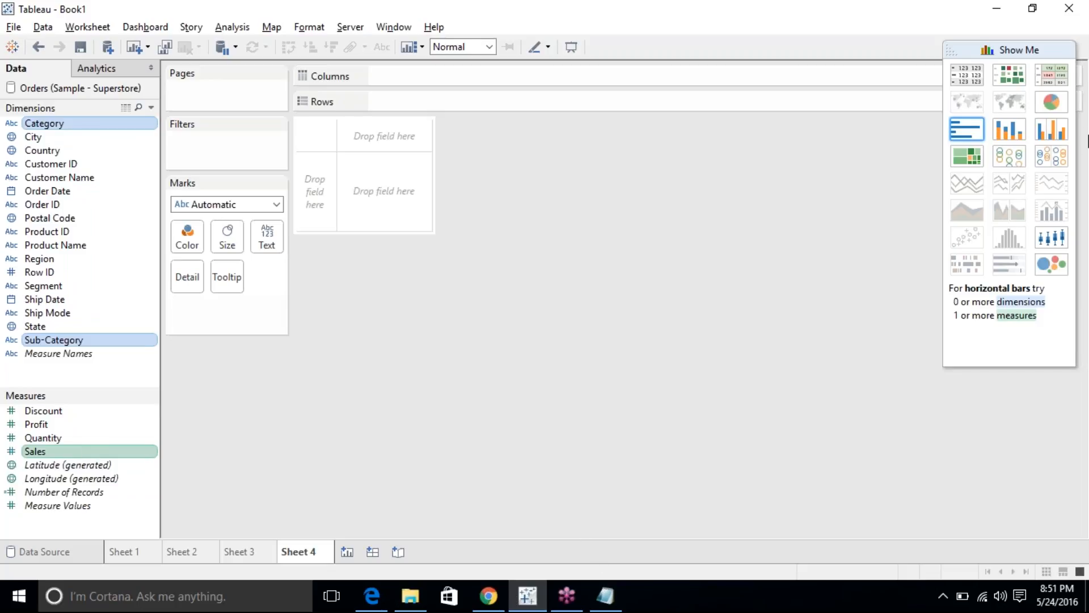
{"action": "left_click", "coordinate": [1024, 127]}
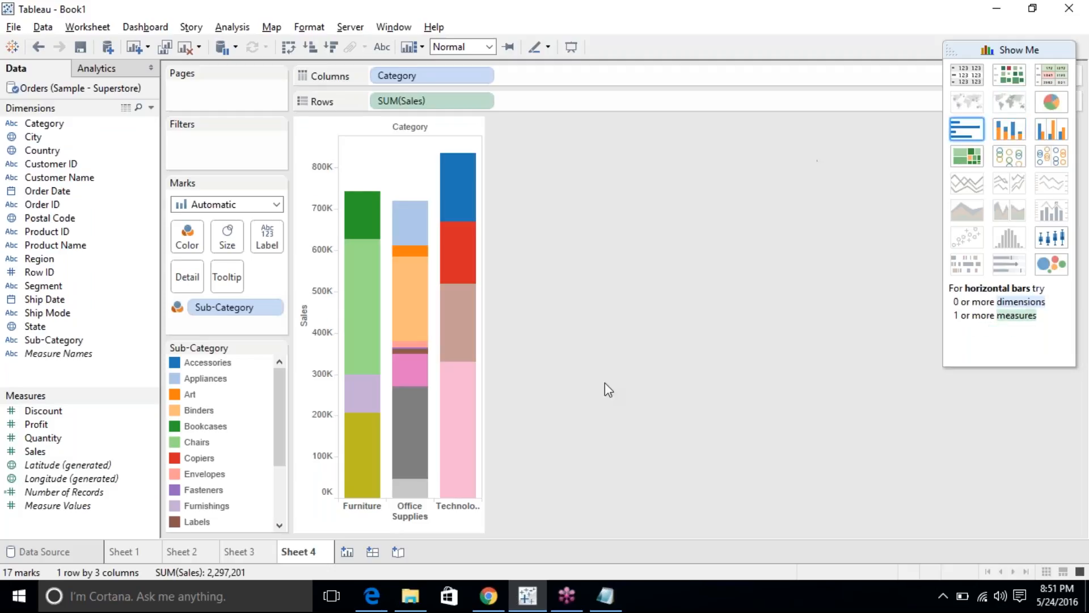
{"action": "left_click", "coordinate": [353, 515]}
{"action": "left_click", "coordinate": [353, 515]}
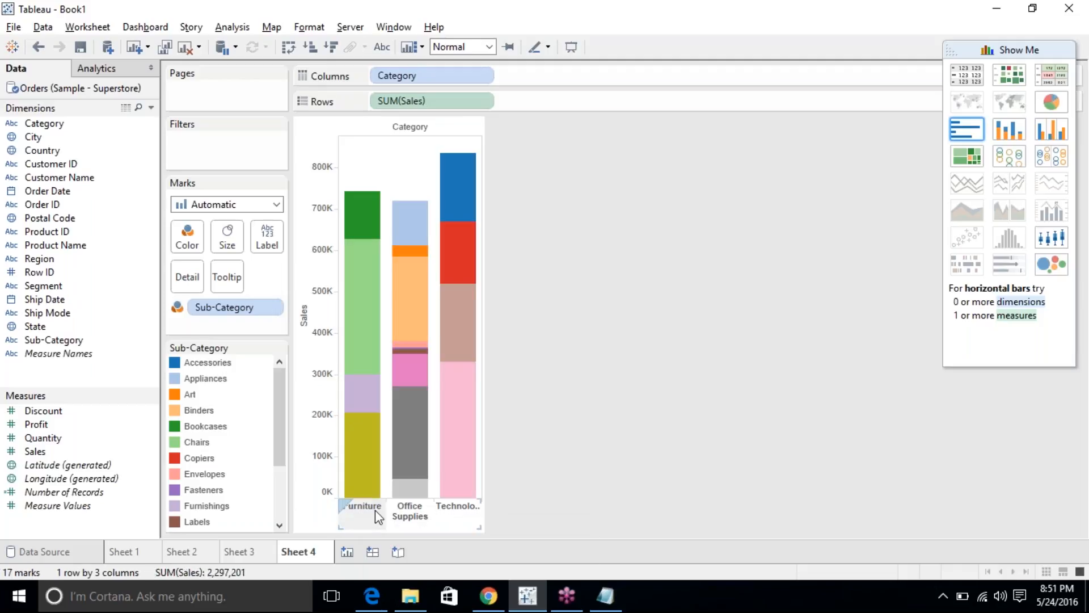
{"action": "left_click", "coordinate": [400, 515]}
{"action": "left_click", "coordinate": [447, 505]}
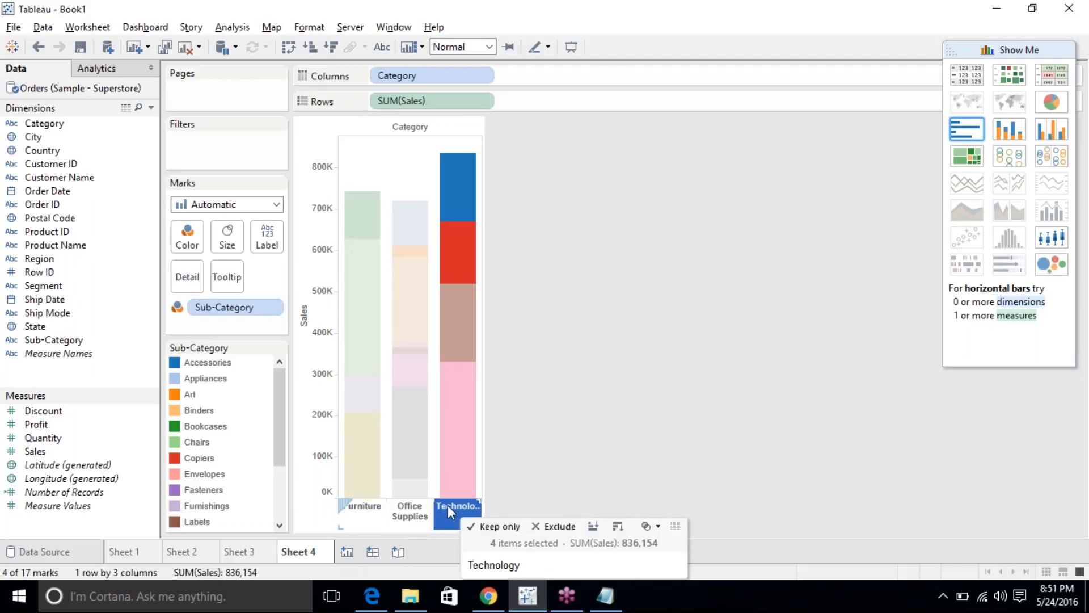
{"action": "left_click", "coordinate": [447, 505]}
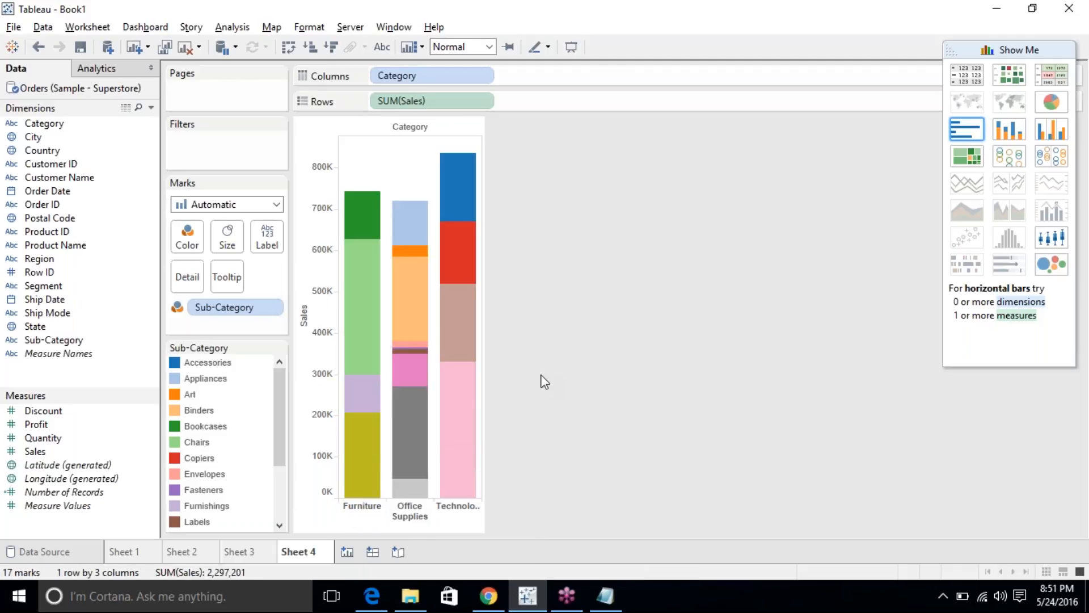
{"action": "left_click", "coordinate": [457, 508]}
{"action": "left_click", "coordinate": [457, 510]}
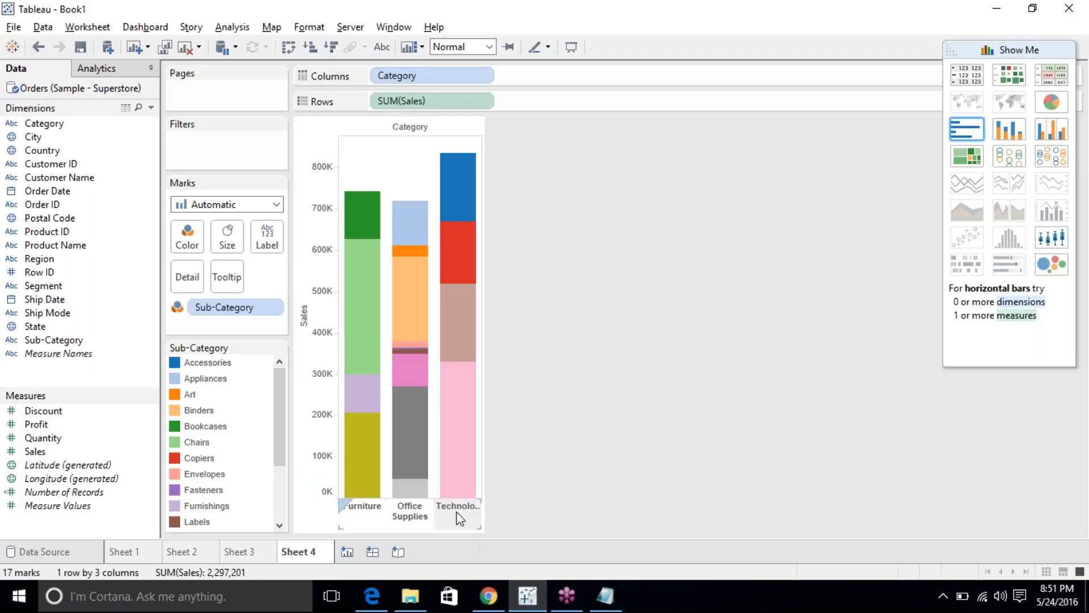
{"action": "left_click", "coordinate": [357, 510]}
{"action": "left_click", "coordinate": [408, 510]}
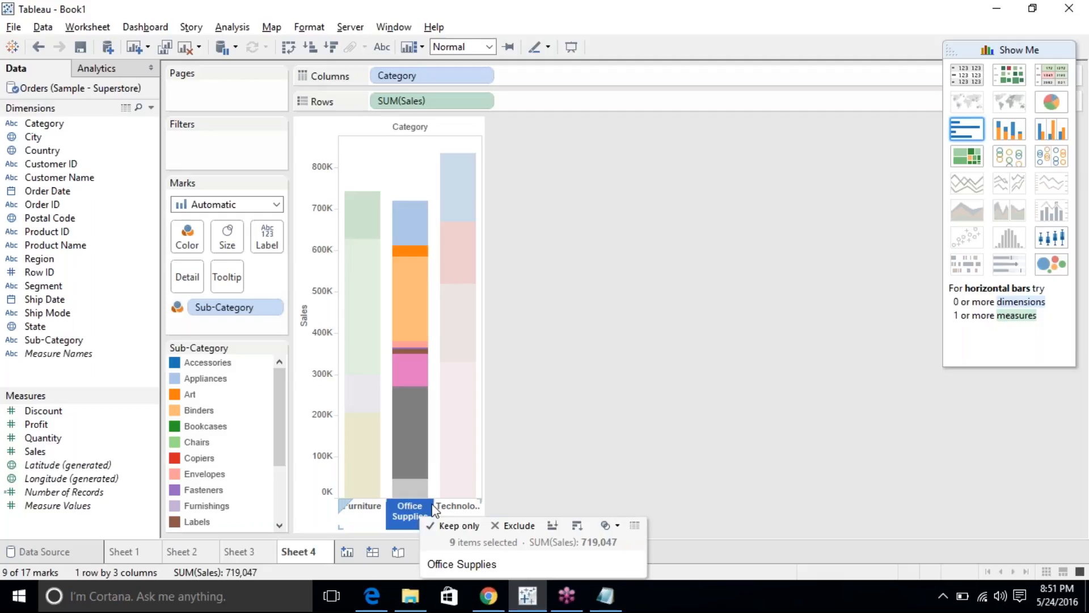
{"action": "left_click", "coordinate": [460, 507]}
{"action": "left_click", "coordinate": [462, 502]}
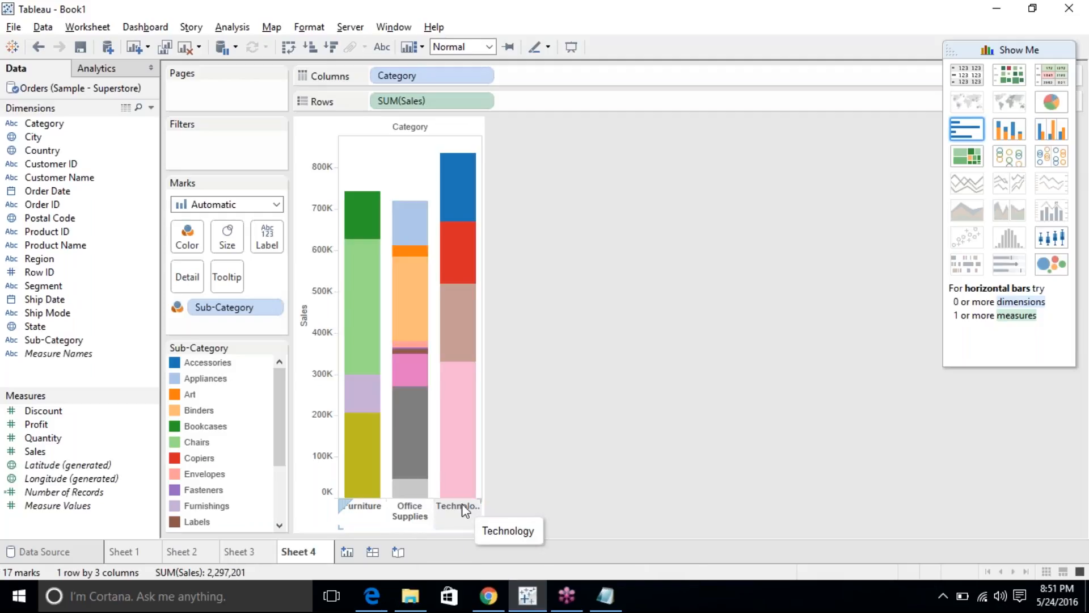
{"action": "mouse_move", "coordinate": [447, 443]}
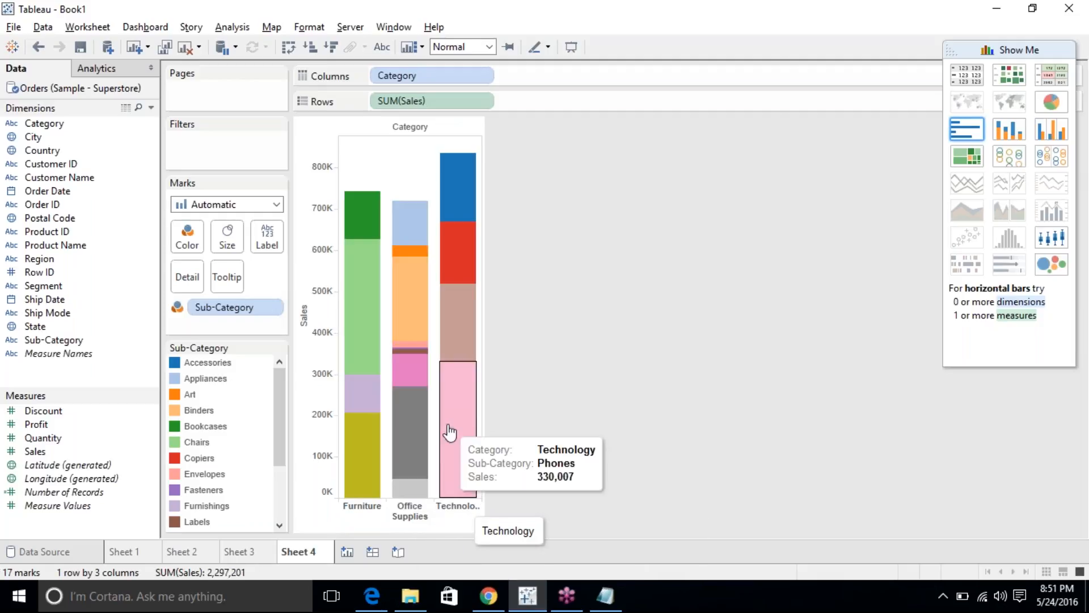
{"action": "left_click", "coordinate": [462, 331]}
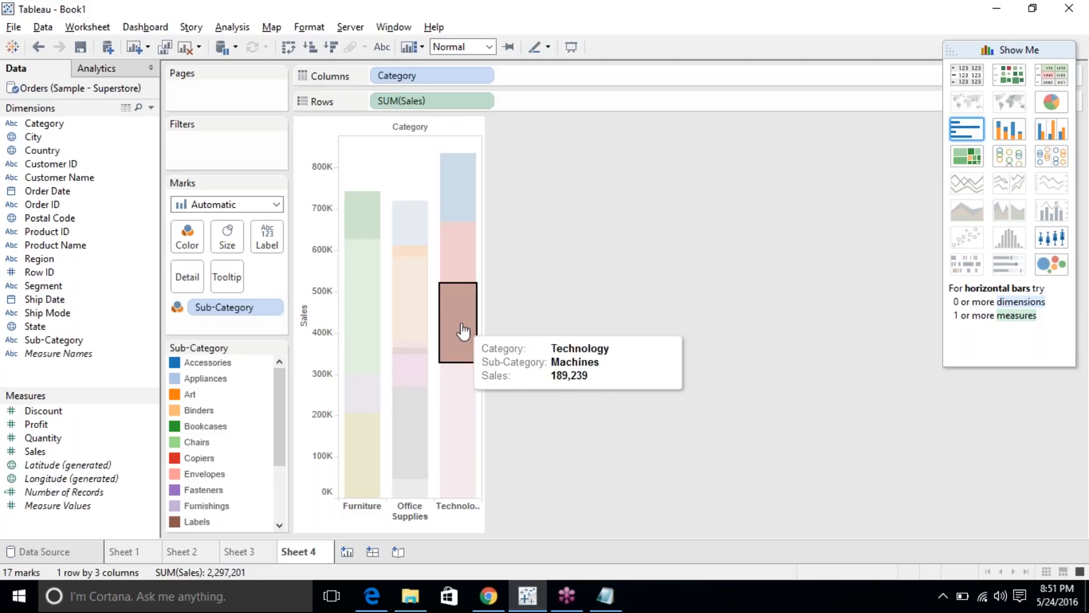
{"action": "left_click", "coordinate": [466, 426]}
{"action": "left_click", "coordinate": [535, 333]}
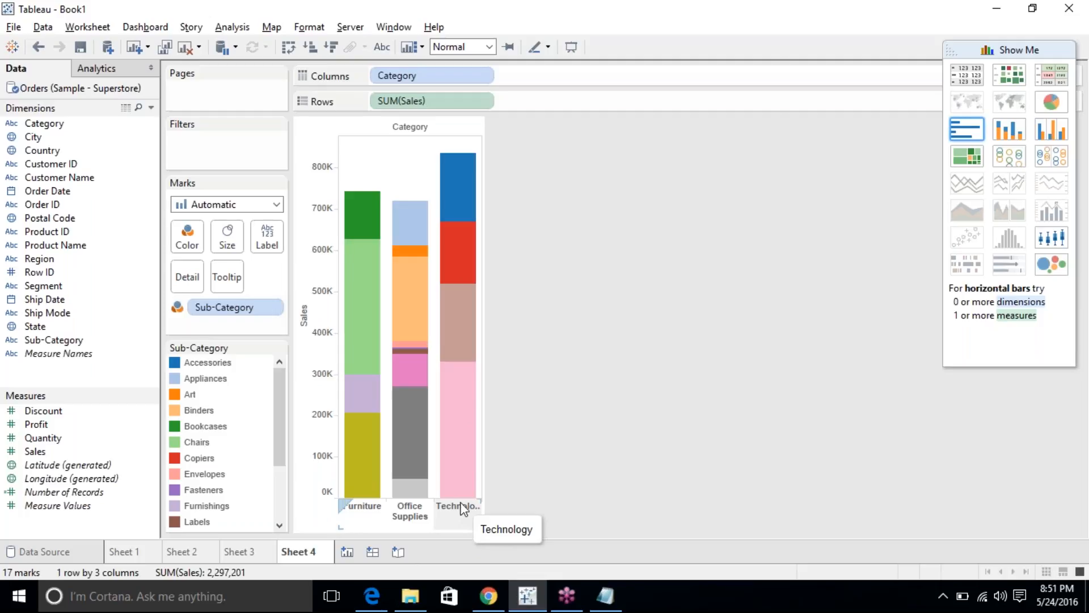
{"action": "mouse_move", "coordinate": [451, 302]}
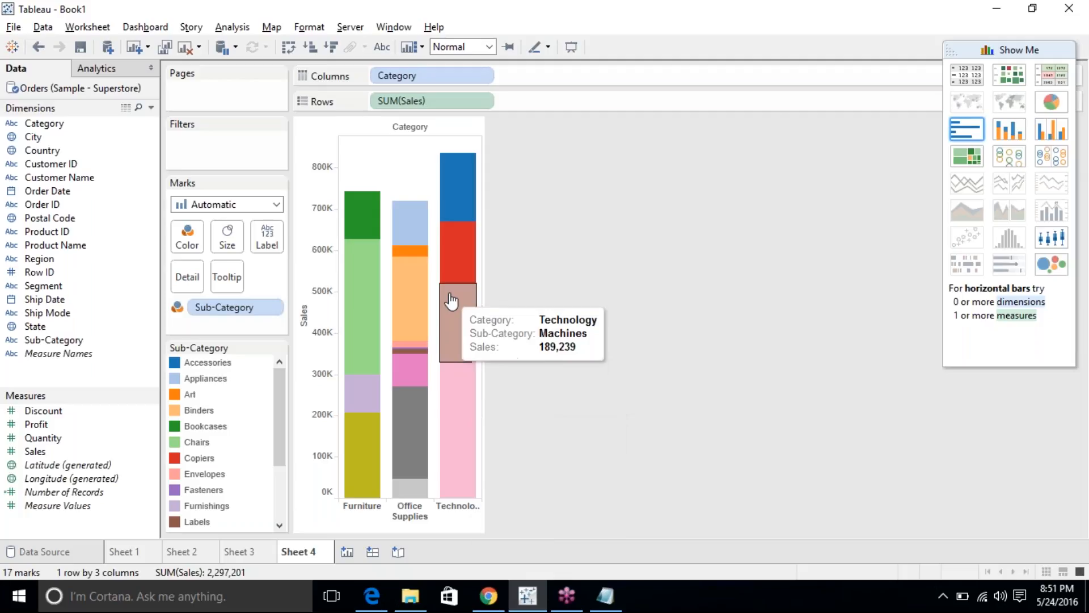
{"action": "mouse_move", "coordinate": [454, 218]}
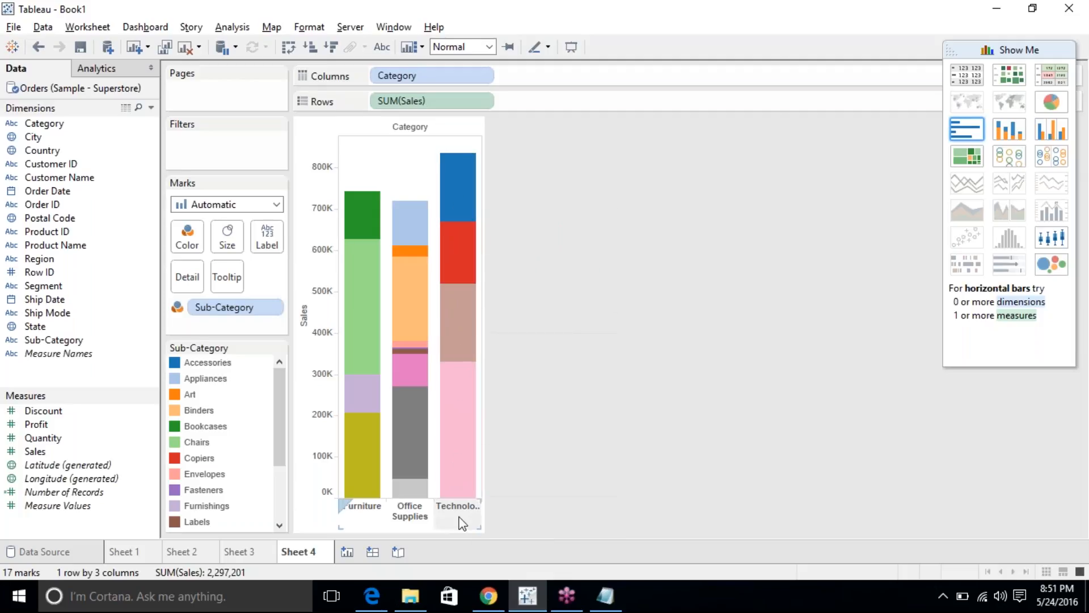
{"action": "mouse_move", "coordinate": [456, 424]}
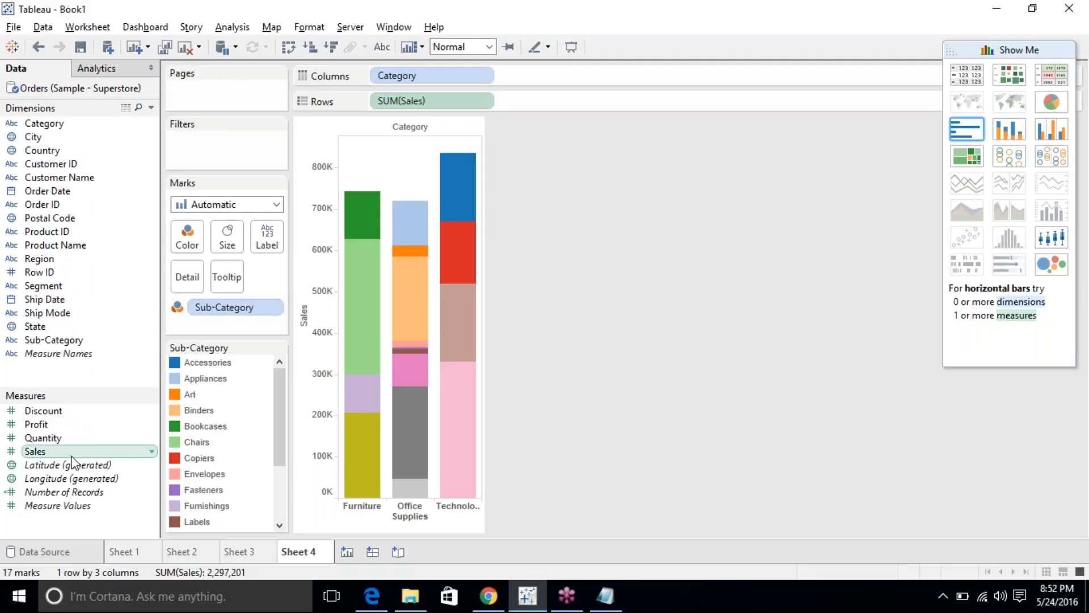
Switch Sheet 4's bars to Region on Columns coloured by State, then start blank Sheet 5.
{"action": "left_click_drag", "start_coordinate": [42, 261], "coordinate": [434, 76]}
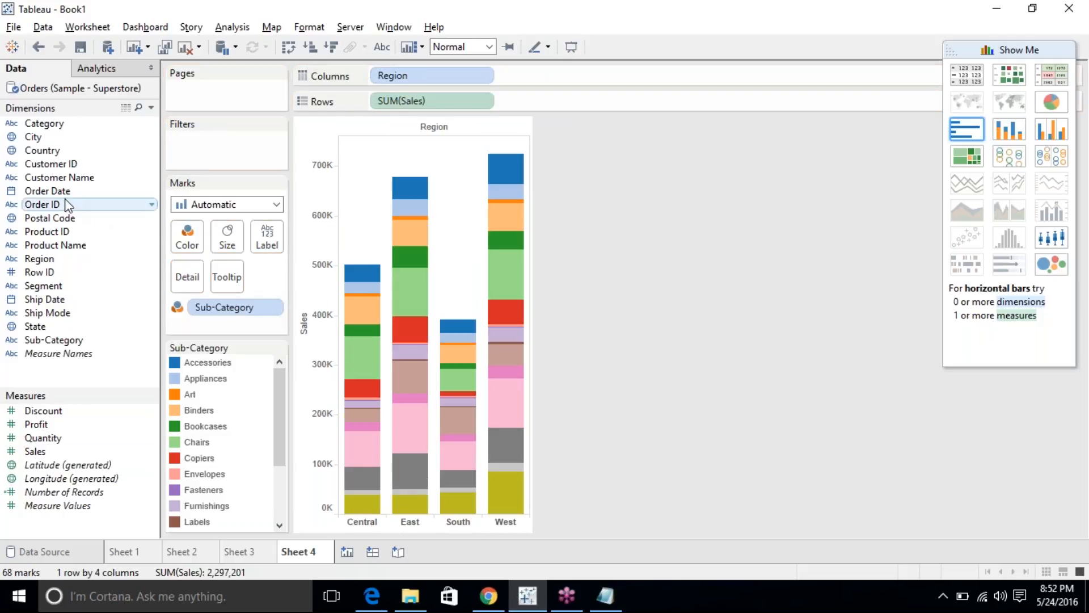
{"action": "left_click_drag", "start_coordinate": [35, 326], "coordinate": [247, 313]}
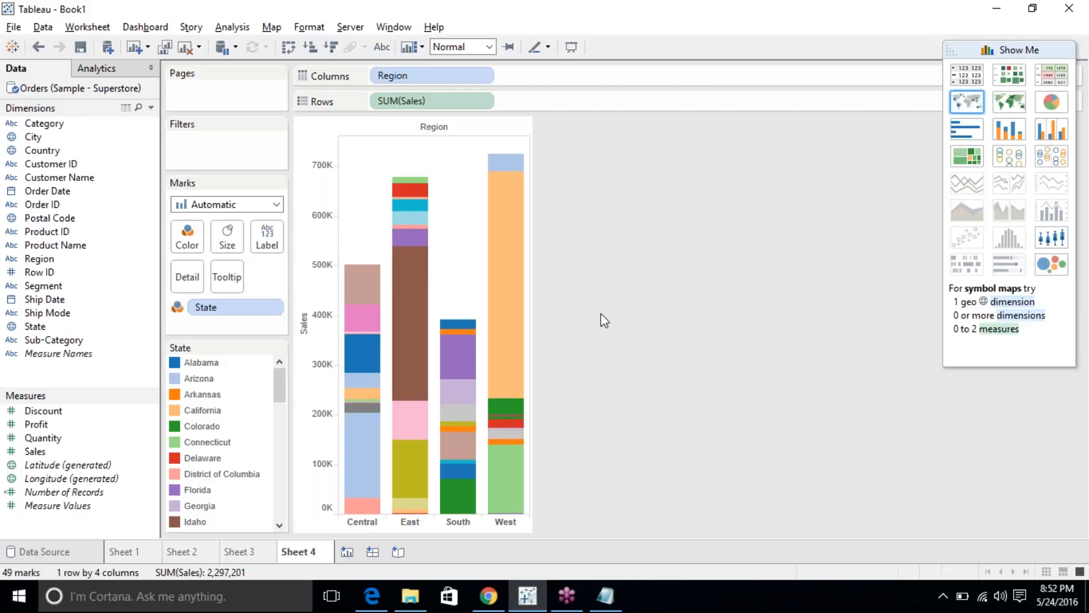
{"action": "left_click", "coordinate": [348, 551]}
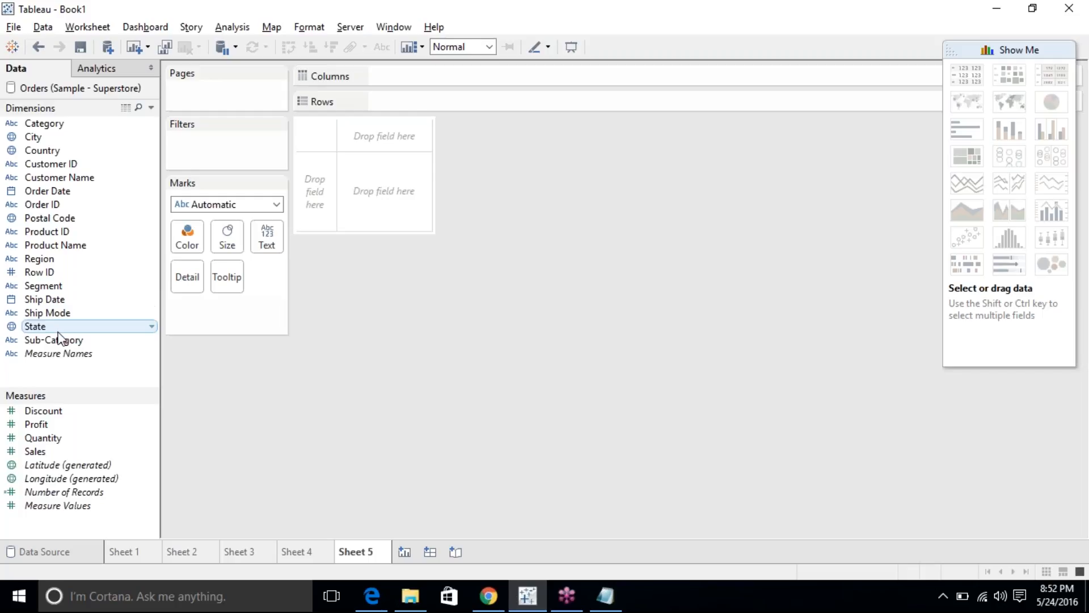
Build side-by-side Profit and Sales bars per Category, then inspect the Furniture bars.
{"action": "left_click", "coordinate": [80, 125]}
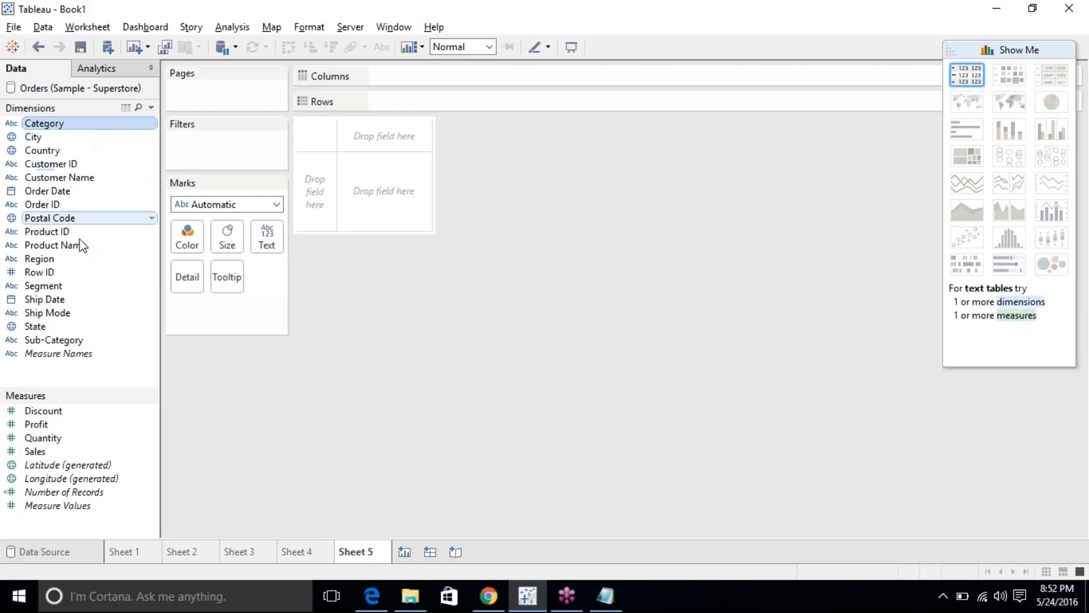
{"action": "left_click", "coordinate": [25, 425], "text": "ctrl"}
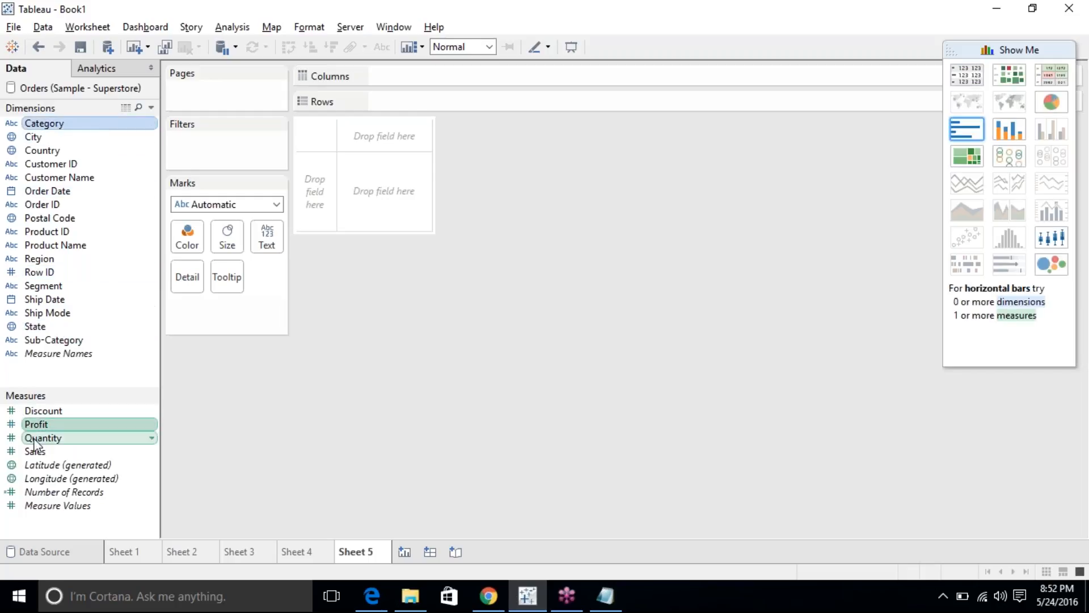
{"action": "left_click", "coordinate": [45, 452], "text": "ctrl"}
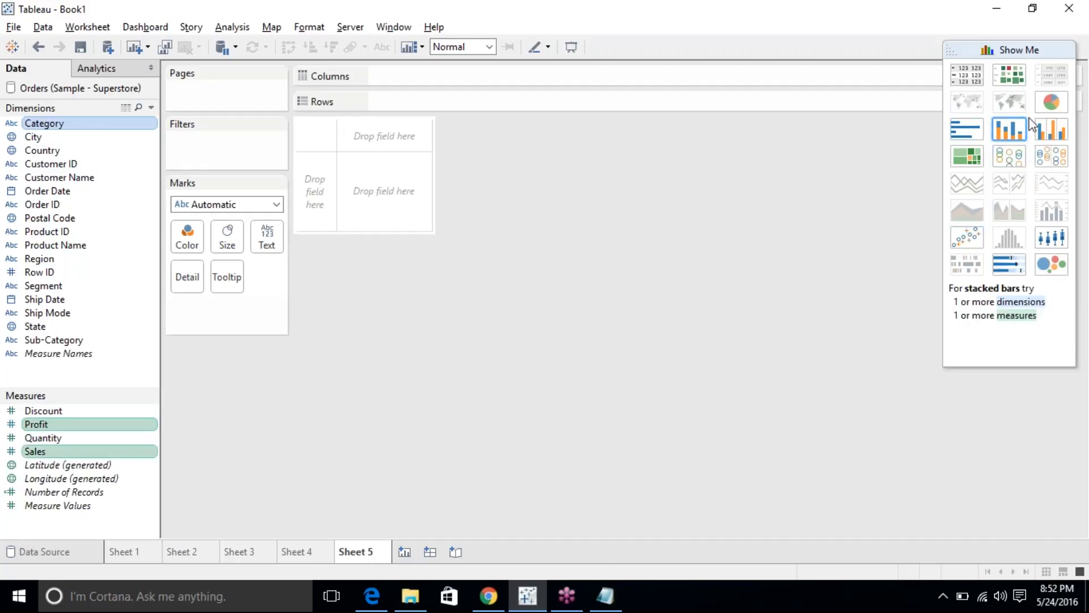
{"action": "left_click", "coordinate": [1047, 141]}
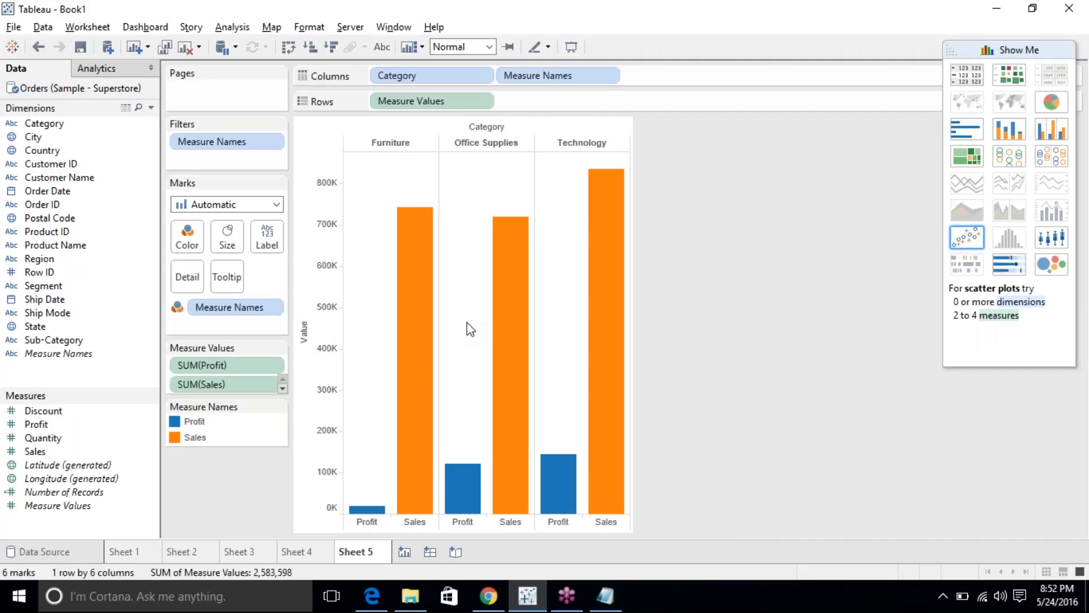
{"action": "left_click", "coordinate": [363, 522]}
{"action": "left_click", "coordinate": [412, 522]}
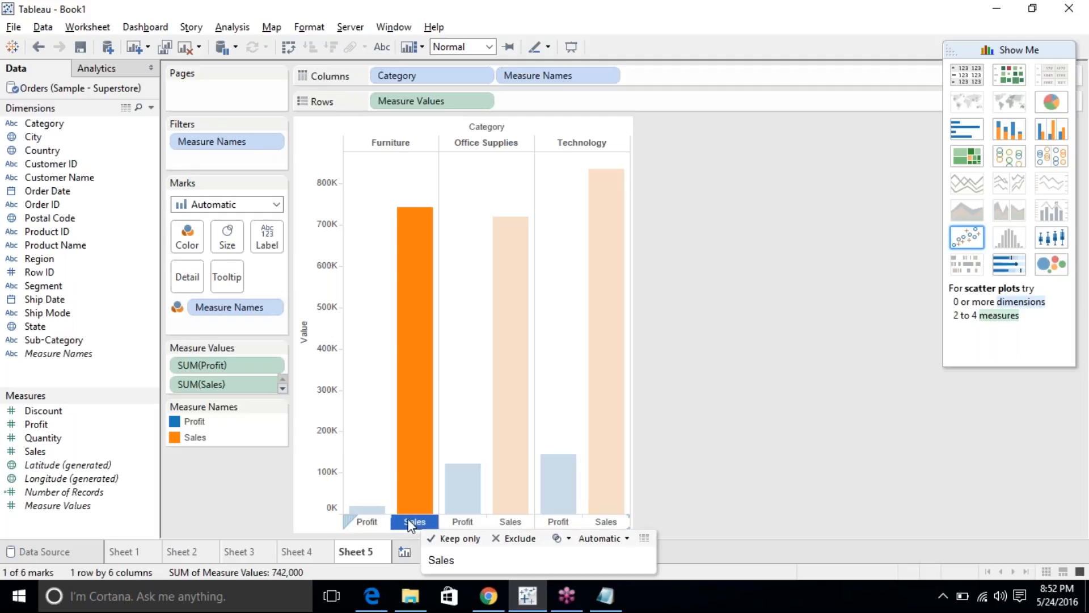
{"action": "left_click", "coordinate": [739, 313]}
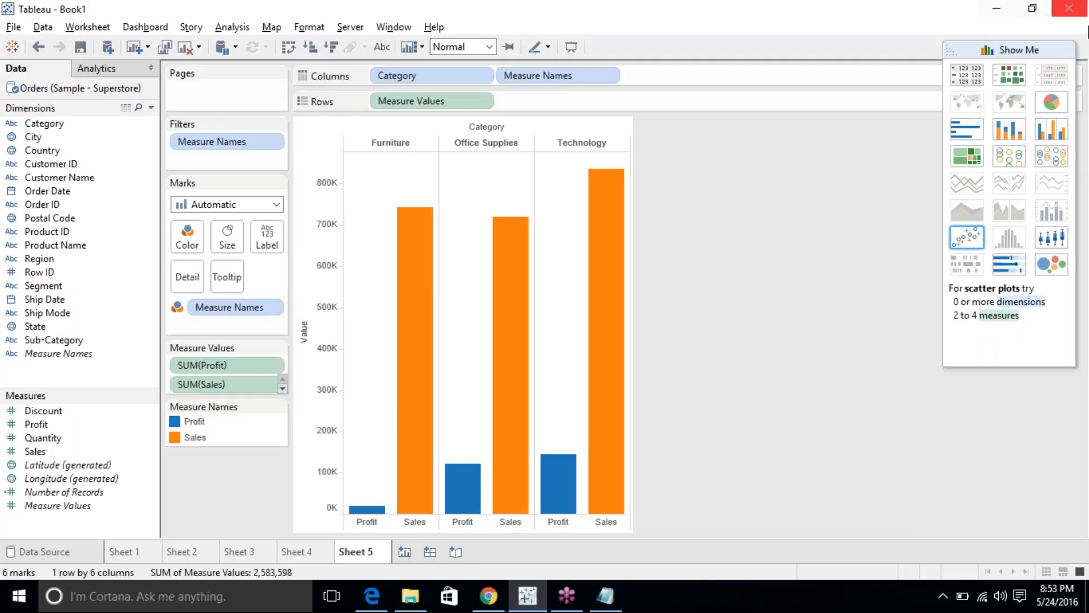
{"action": "left_click", "coordinate": [1007, 129]}
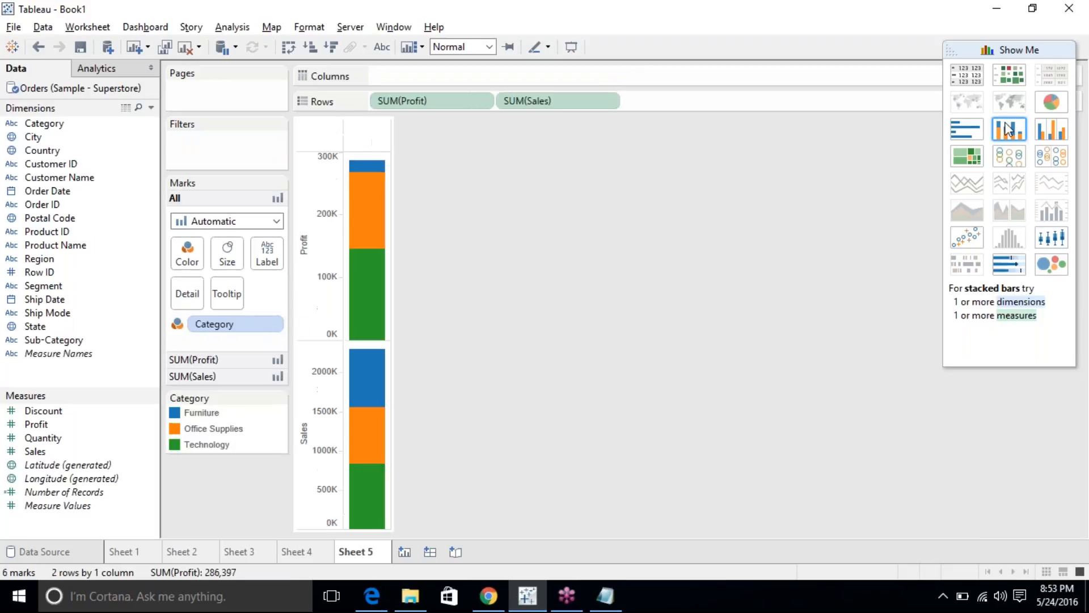
{"action": "left_click", "coordinate": [1043, 131]}
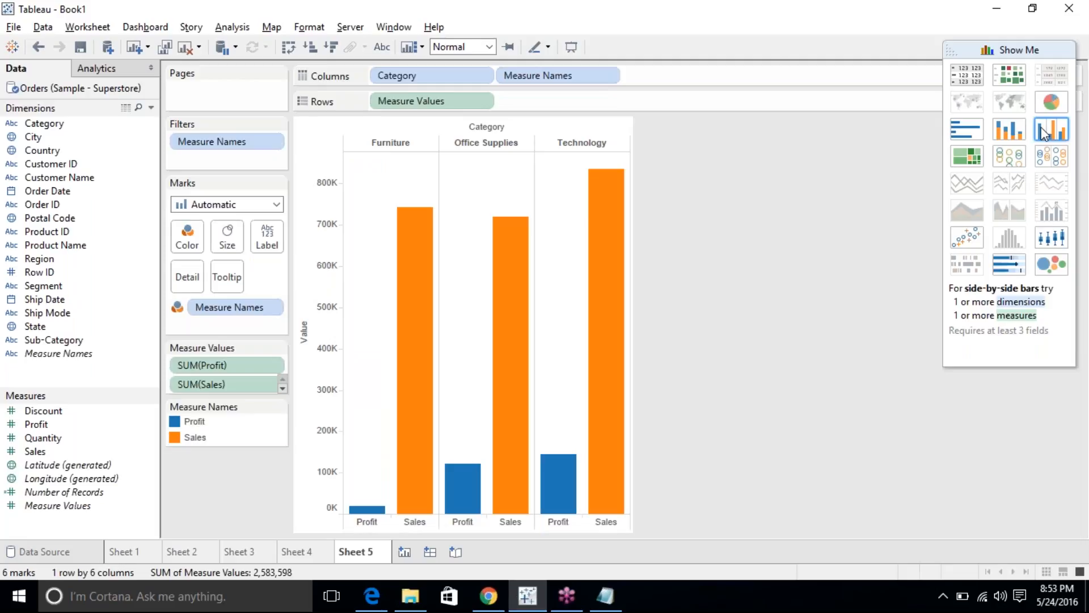
{"action": "left_click", "coordinate": [1010, 130]}
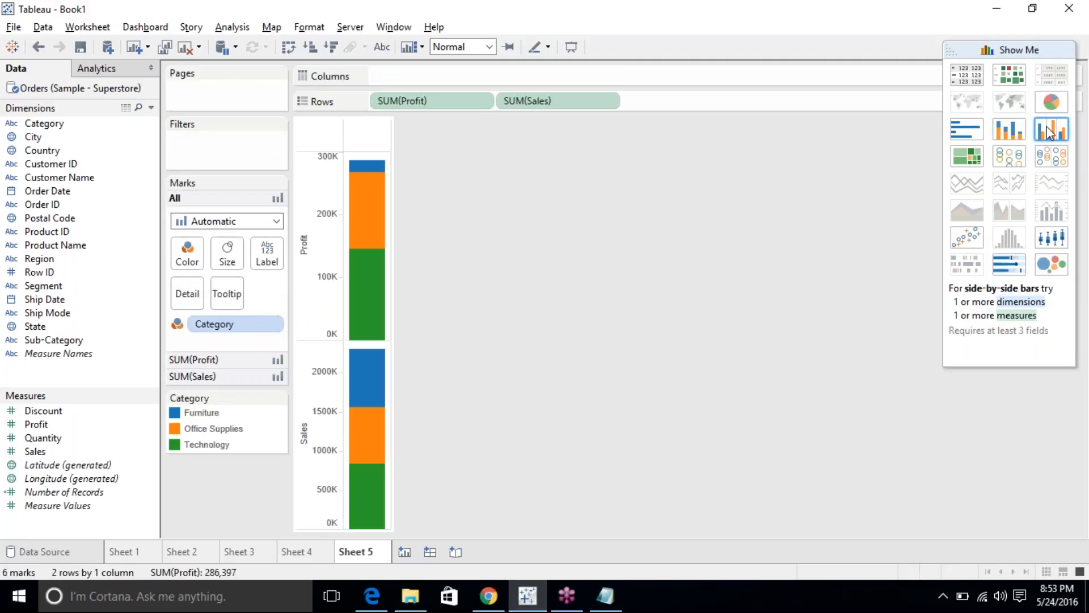
{"action": "left_click", "coordinate": [1048, 132]}
{"action": "left_click", "coordinate": [1024, 139]}
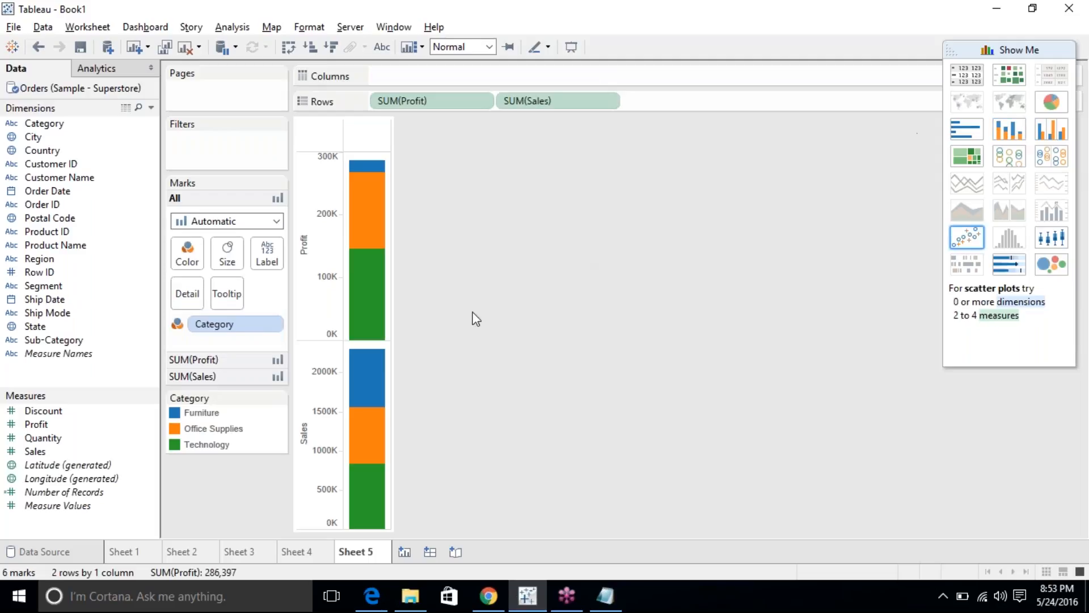
{"action": "left_click", "coordinate": [369, 293]}
{"action": "left_click", "coordinate": [373, 235]}
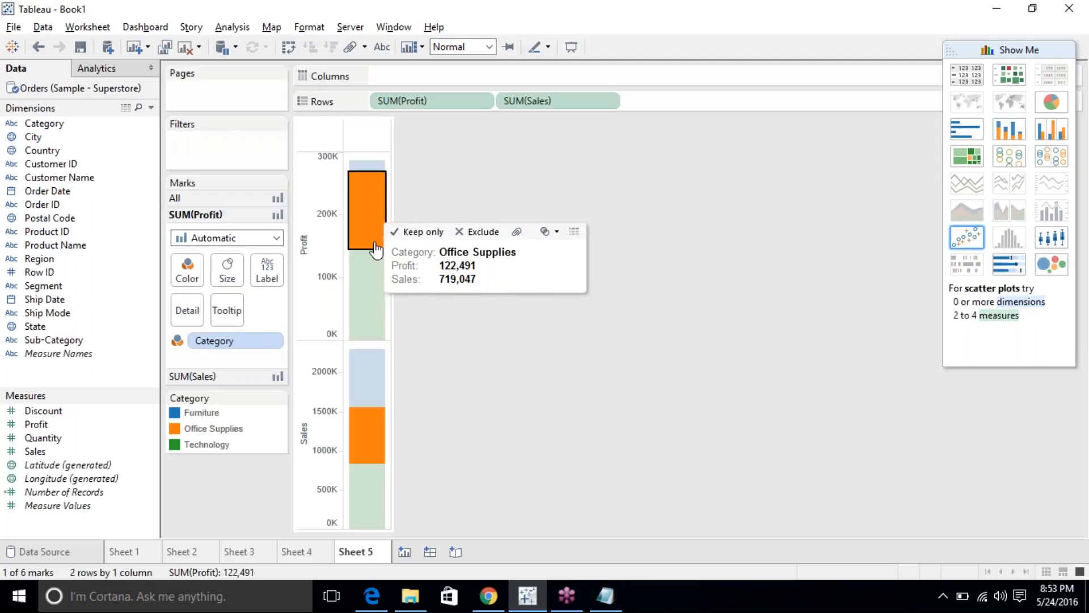
{"action": "left_click", "coordinate": [485, 357]}
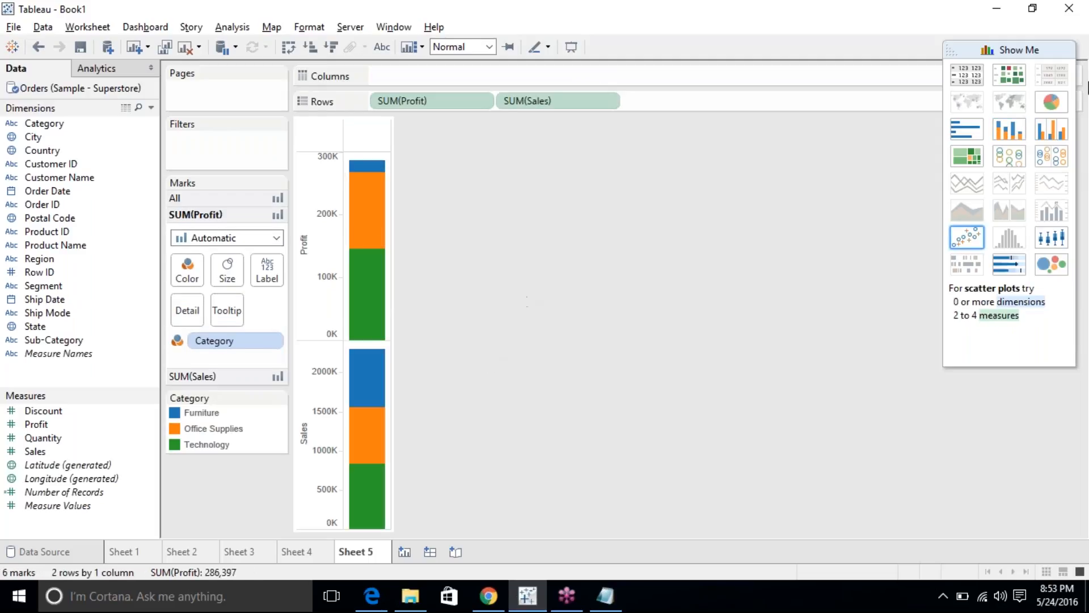
{"action": "left_click", "coordinate": [1051, 129]}
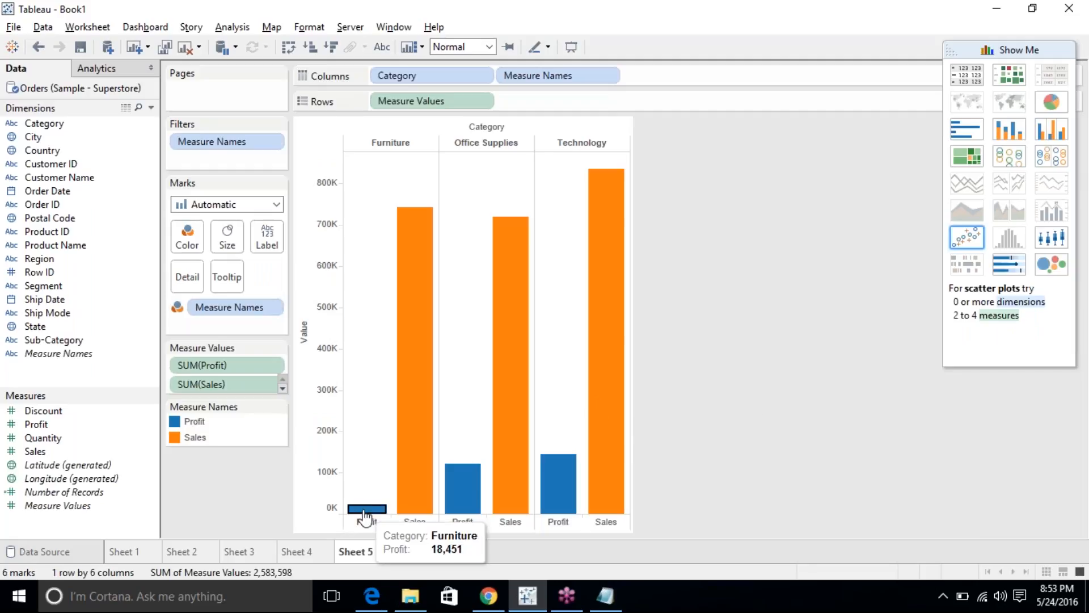
{"action": "left_click", "coordinate": [408, 480]}
{"action": "left_click", "coordinate": [775, 254]}
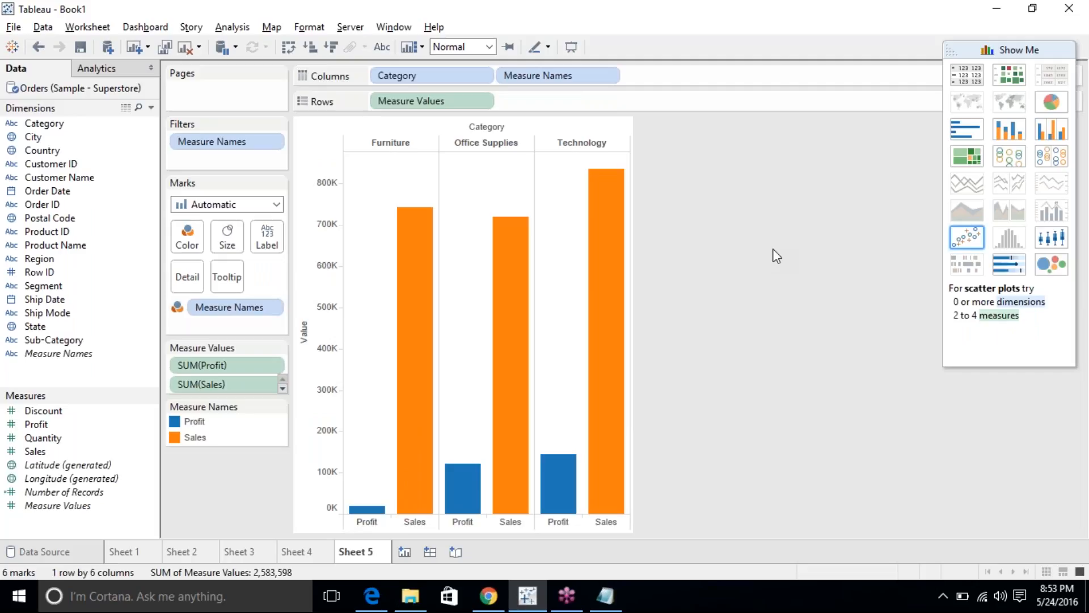
{"action": "left_click", "coordinate": [1022, 134]}
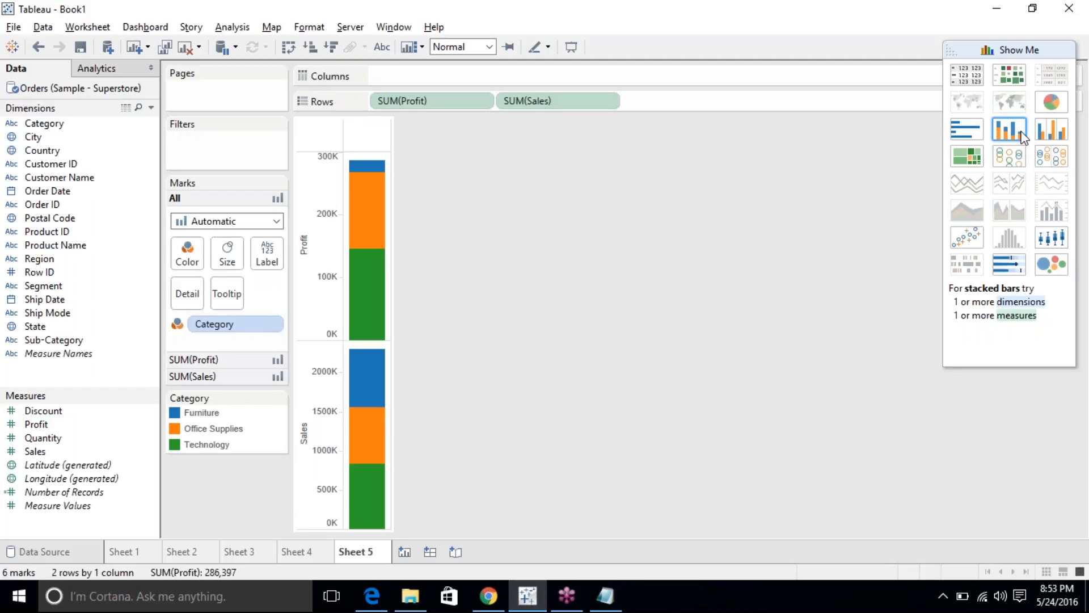
{"action": "left_click", "coordinate": [1051, 129]}
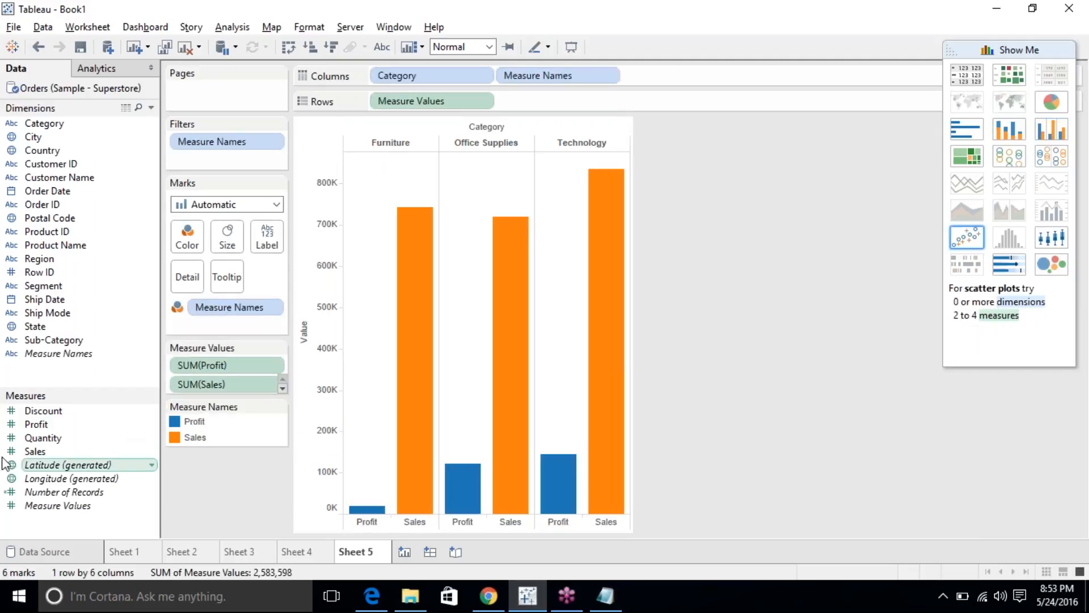
Add Quantity and rebuild the side-by-side bars for Profit, Quantity and Sales.
{"action": "left_click", "coordinate": [26, 439]}
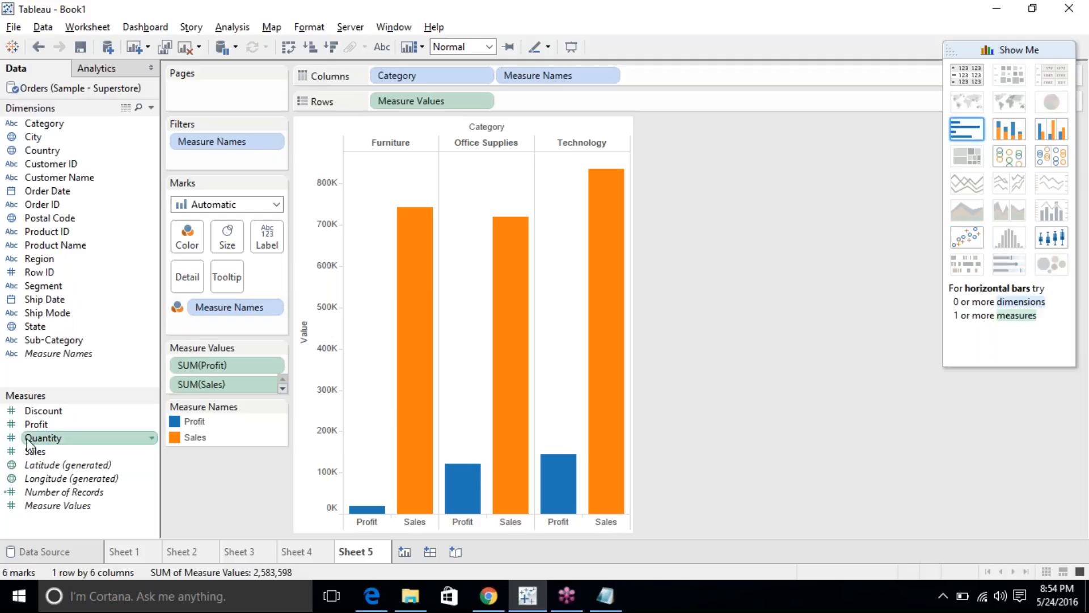
{"action": "left_click", "coordinate": [1042, 132]}
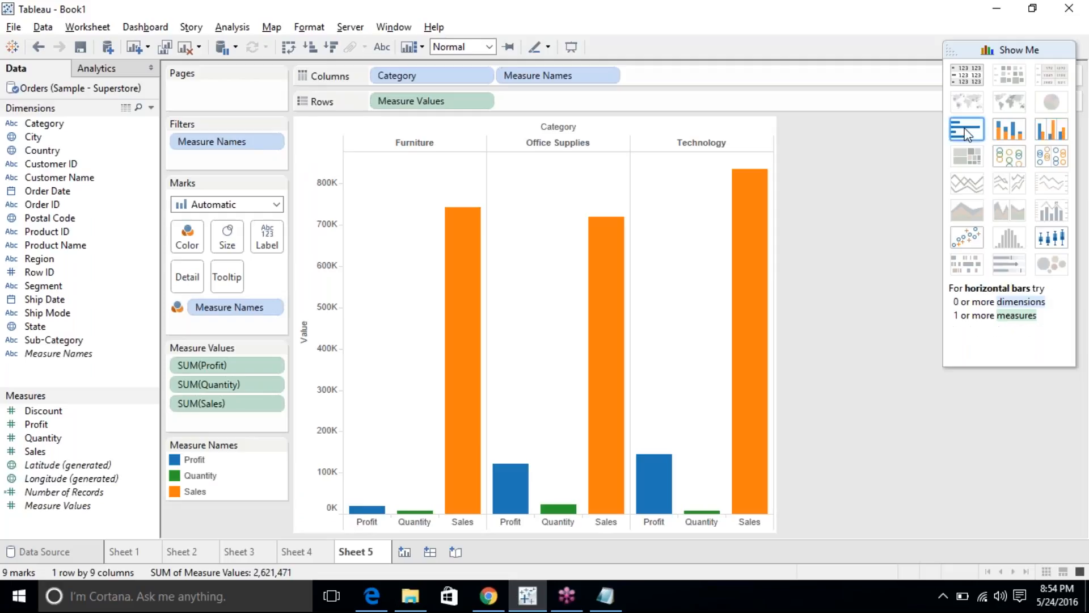
Add an area annotation to the chart reading 'category Side by Side Chart'.
{"action": "right_click", "coordinate": [703, 226]}
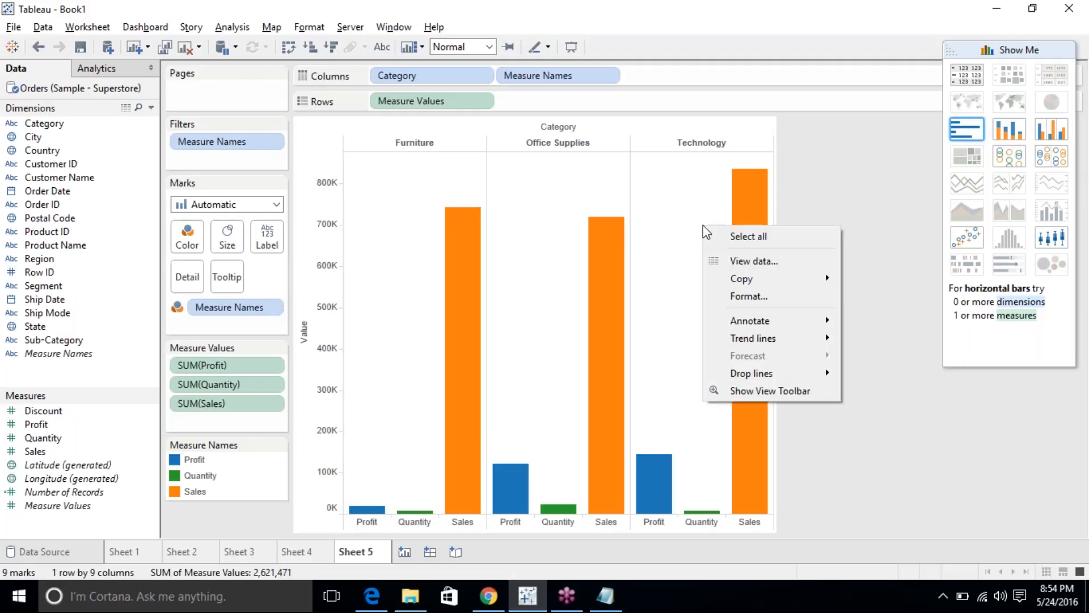
{"action": "left_click", "coordinate": [668, 228]}
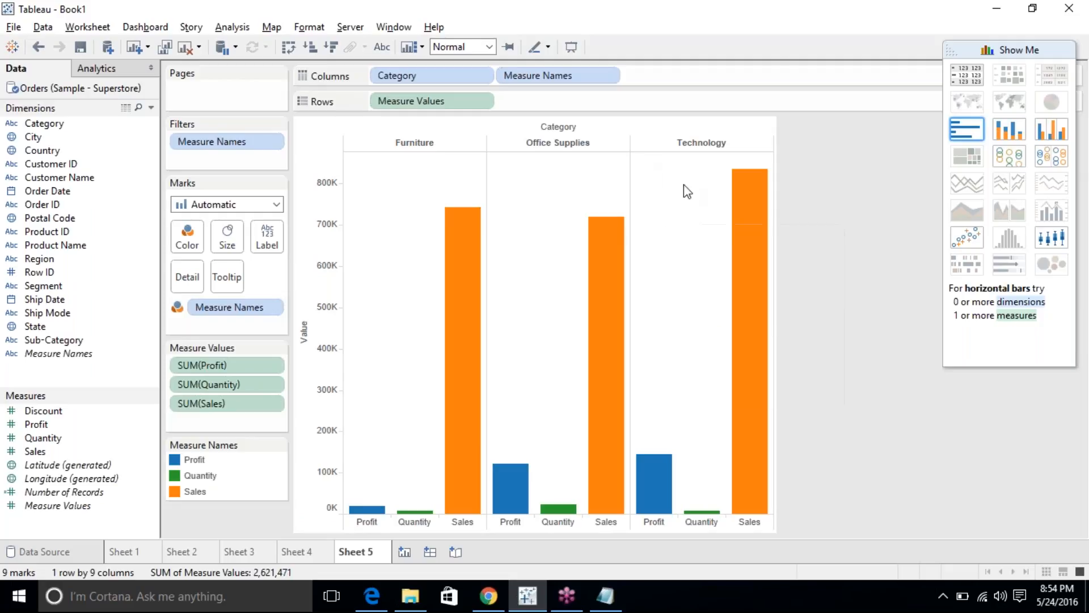
{"action": "right_click", "coordinate": [527, 181]}
{"action": "mouse_move", "coordinate": [631, 279]}
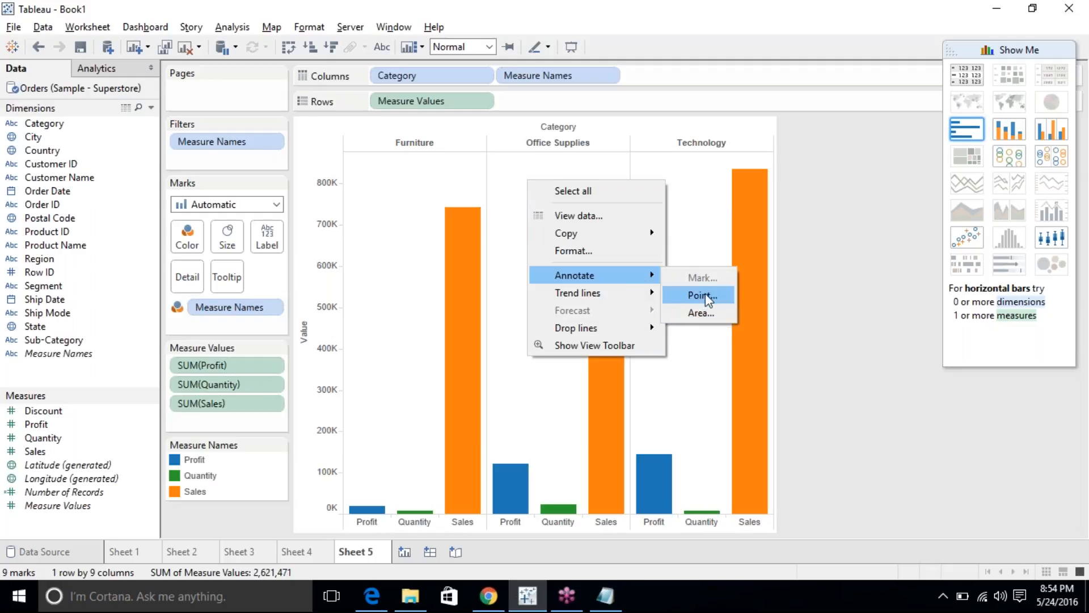
{"action": "left_click", "coordinate": [703, 312]}
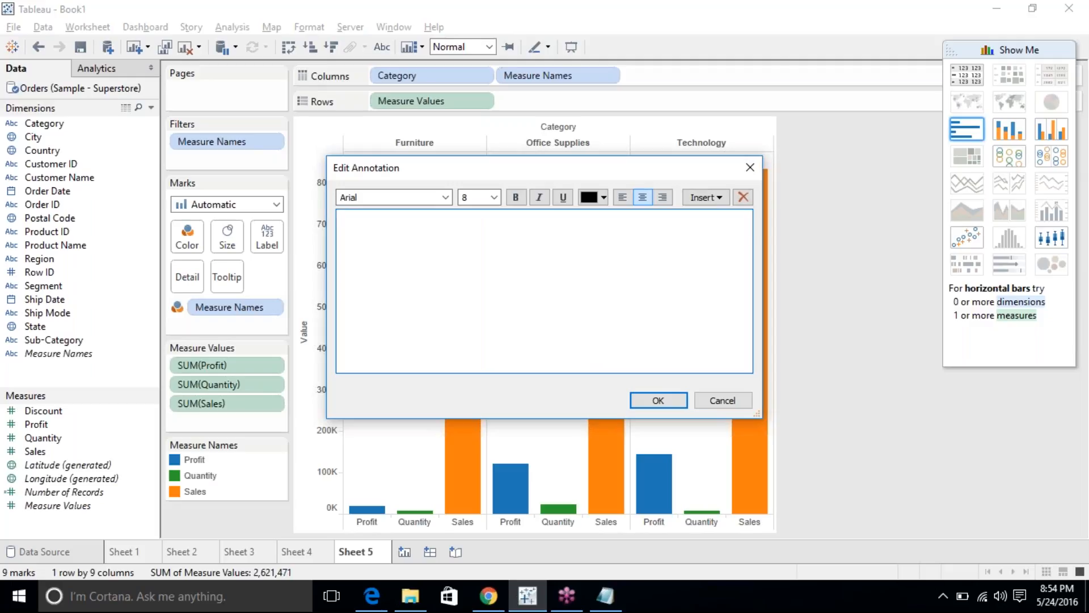
{"action": "type", "text": "category Side by Side Chart"}
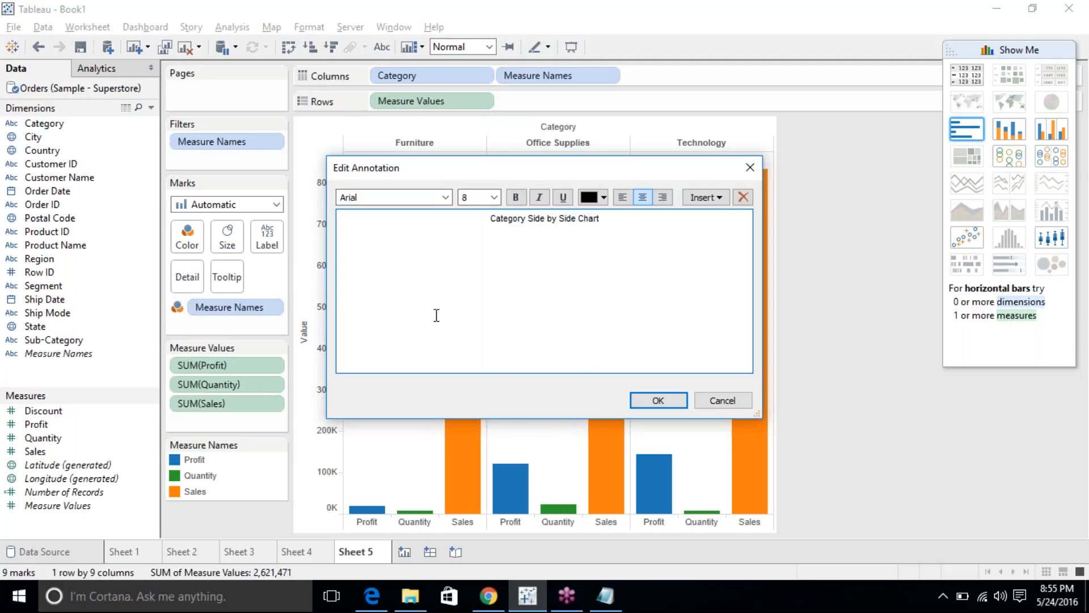
{"action": "left_click", "coordinate": [656, 400]}
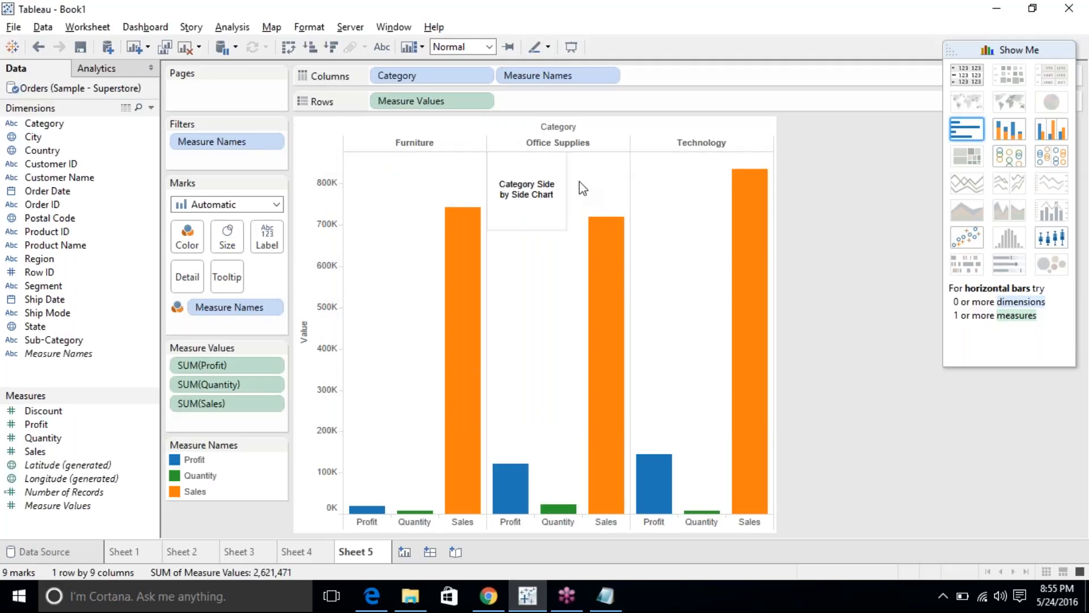
Widen and shorten the annotation box and move it above the Office Supplies bars.
{"action": "left_click", "coordinate": [557, 167]}
{"action": "left_click_drag", "start_coordinate": [566, 190], "coordinate": [603, 190]}
{"action": "left_click_drag", "start_coordinate": [546, 229], "coordinate": [546, 203]}
{"action": "left_click", "coordinate": [654, 204]}
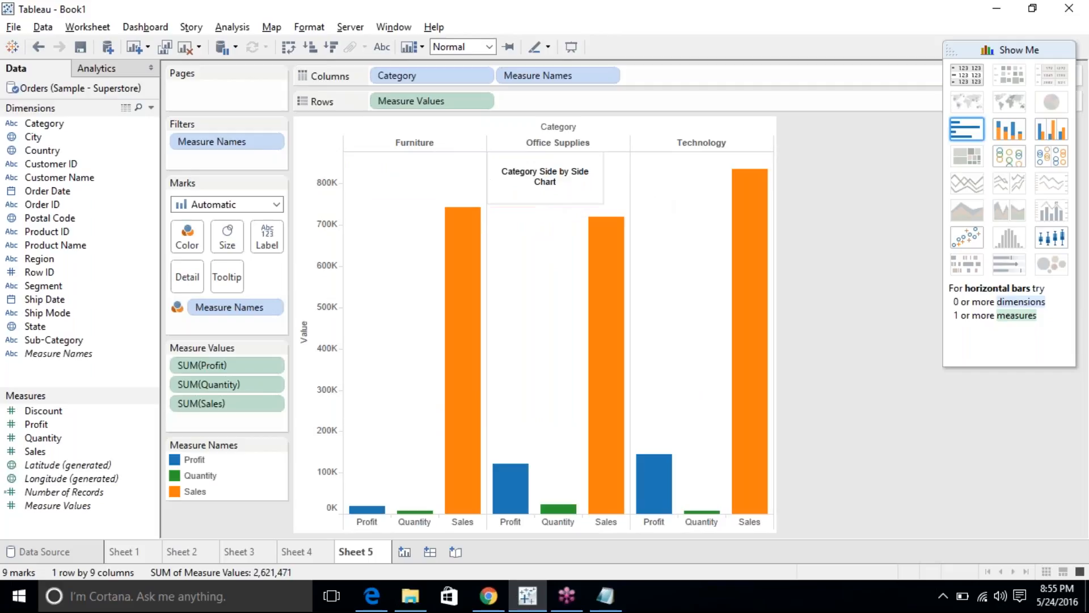
{"action": "left_click", "coordinate": [570, 177]}
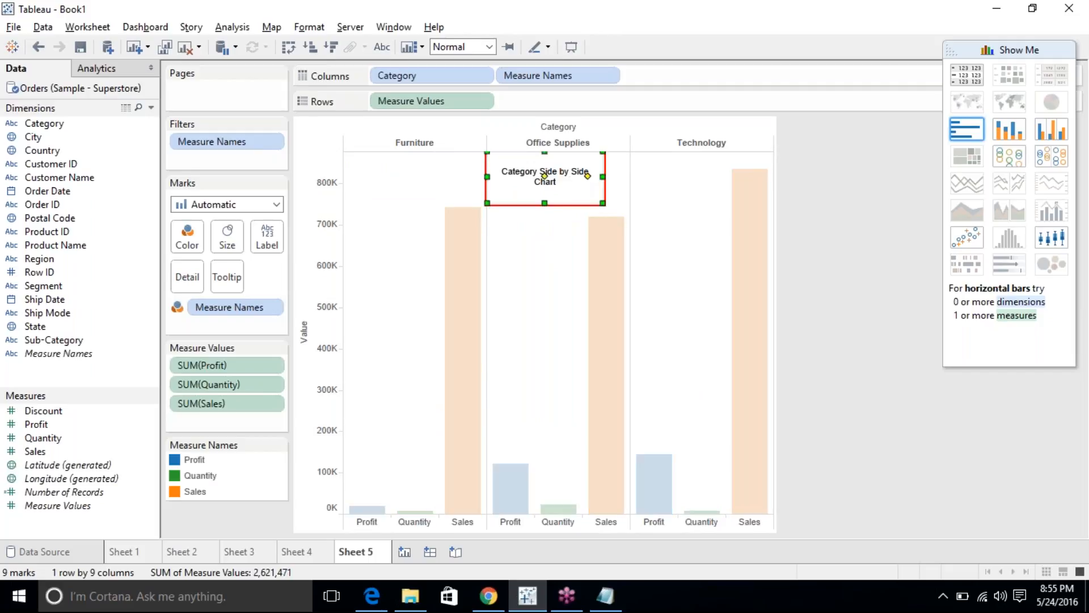
{"action": "mouse_move", "coordinate": [545, 176]}
{"action": "left_mouse_down"}
{"action": "mouse_move", "coordinate": [533, 217]}
{"action": "mouse_move", "coordinate": [555, 183]}
{"action": "left_mouse_up"}
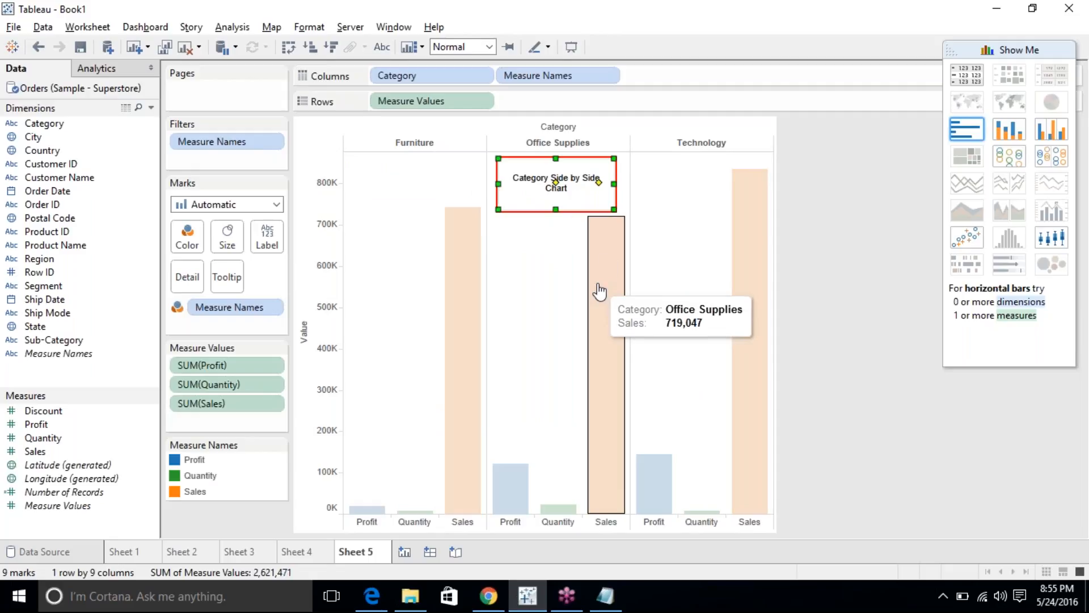
{"action": "left_click", "coordinate": [651, 228]}
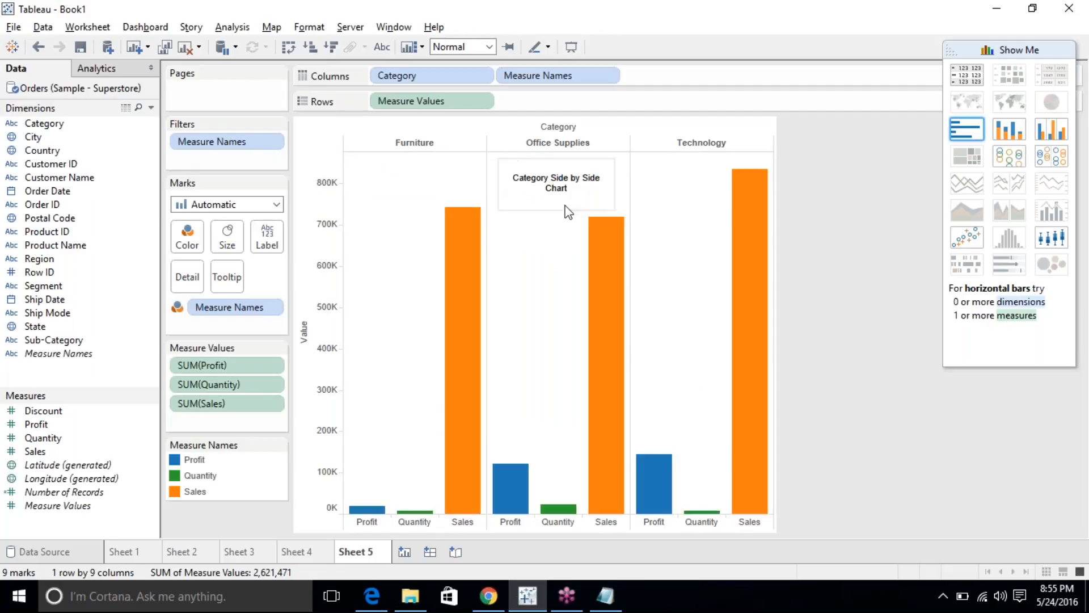
Add a point annotation reading 'Technology Side by Side' in the Technology pane.
{"action": "right_click", "coordinate": [645, 242]}
{"action": "mouse_move", "coordinate": [710, 337]}
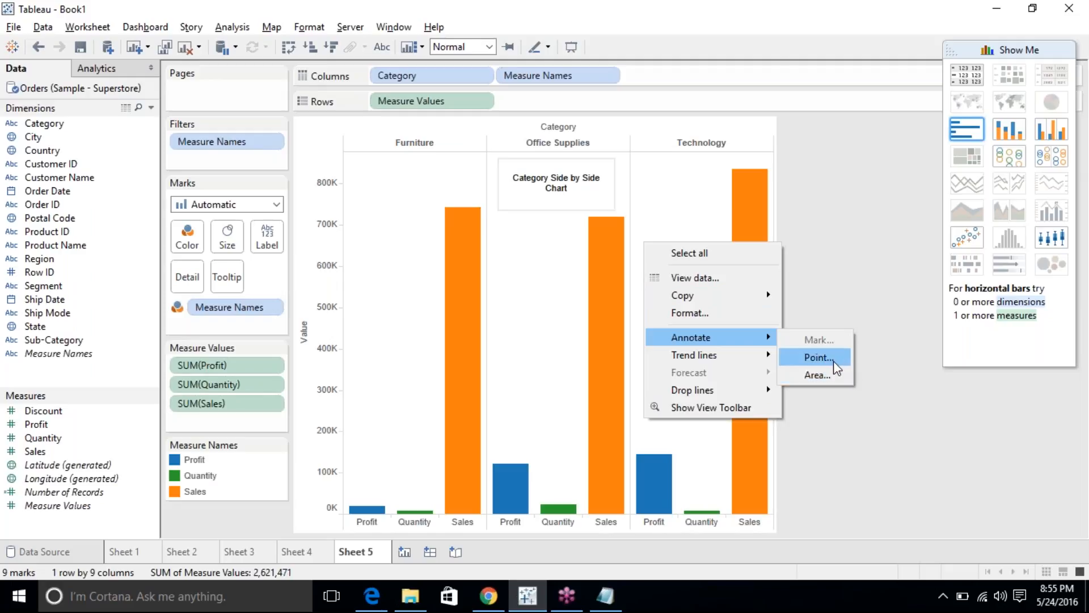
{"action": "left_click", "coordinate": [820, 357]}
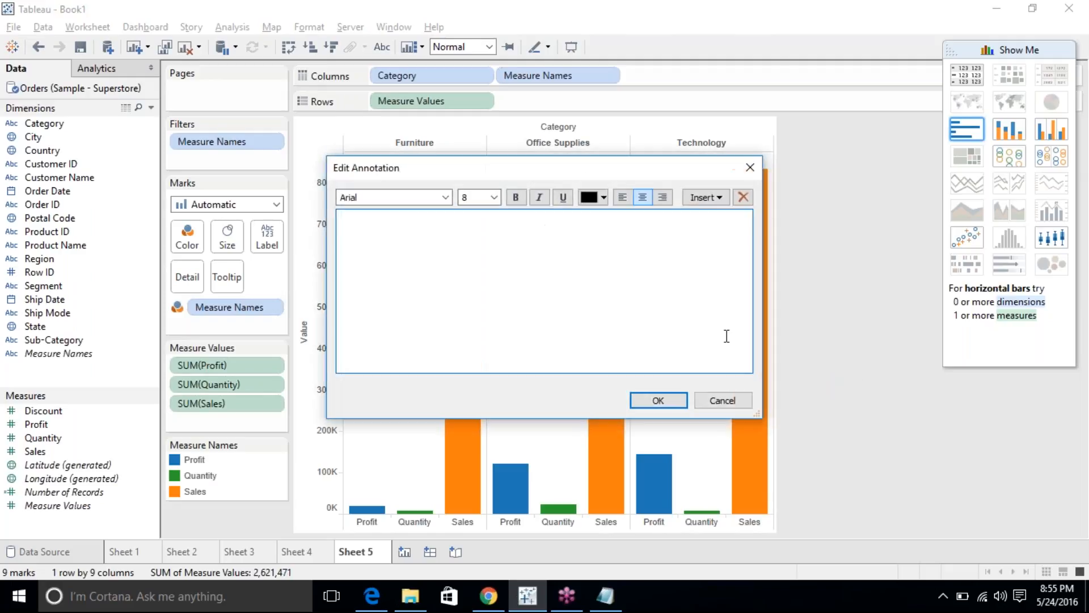
{"action": "type", "text": "Technology Side by Side"}
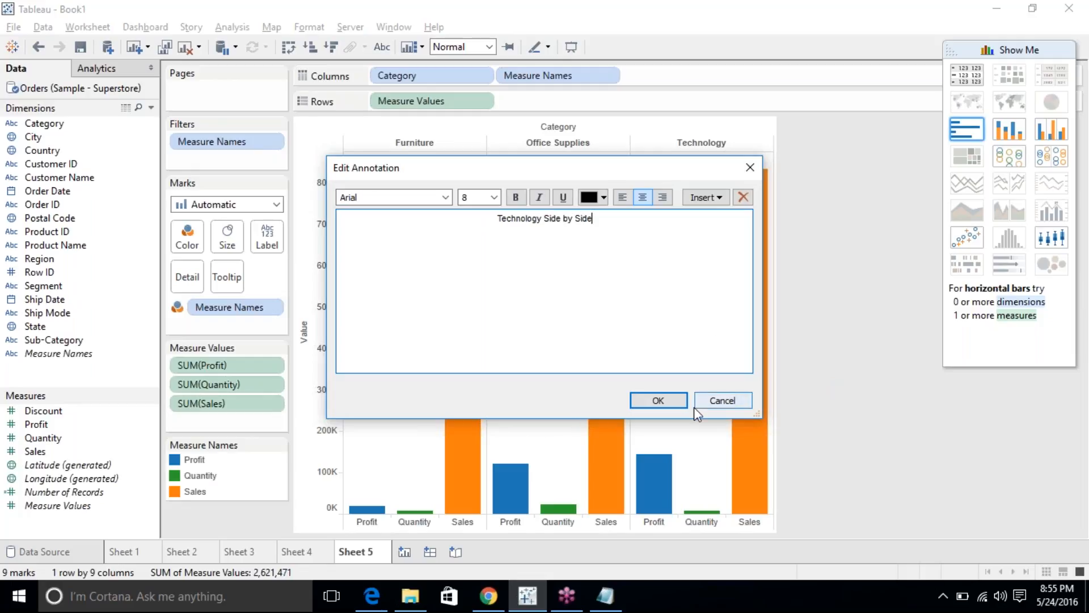
{"action": "left_click", "coordinate": [673, 403]}
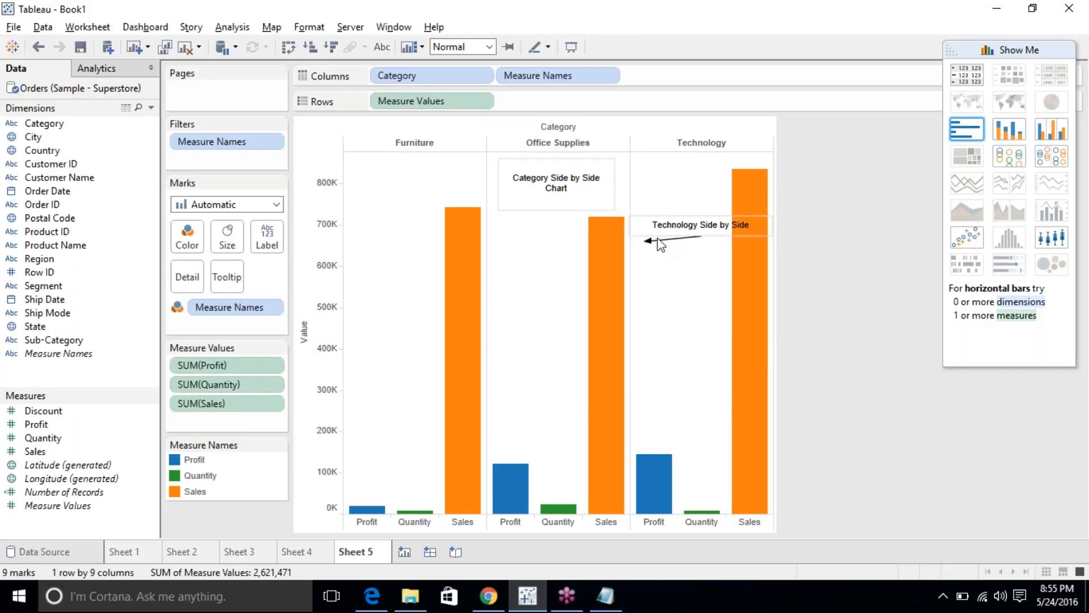
Reposition and narrow the Technology box, extending its arrow down into the Technology bars.
{"action": "left_click", "coordinate": [663, 227]}
{"action": "left_click_drag", "start_coordinate": [642, 243], "coordinate": [666, 288]}
{"action": "left_click_drag", "start_coordinate": [693, 227], "coordinate": [664, 246]}
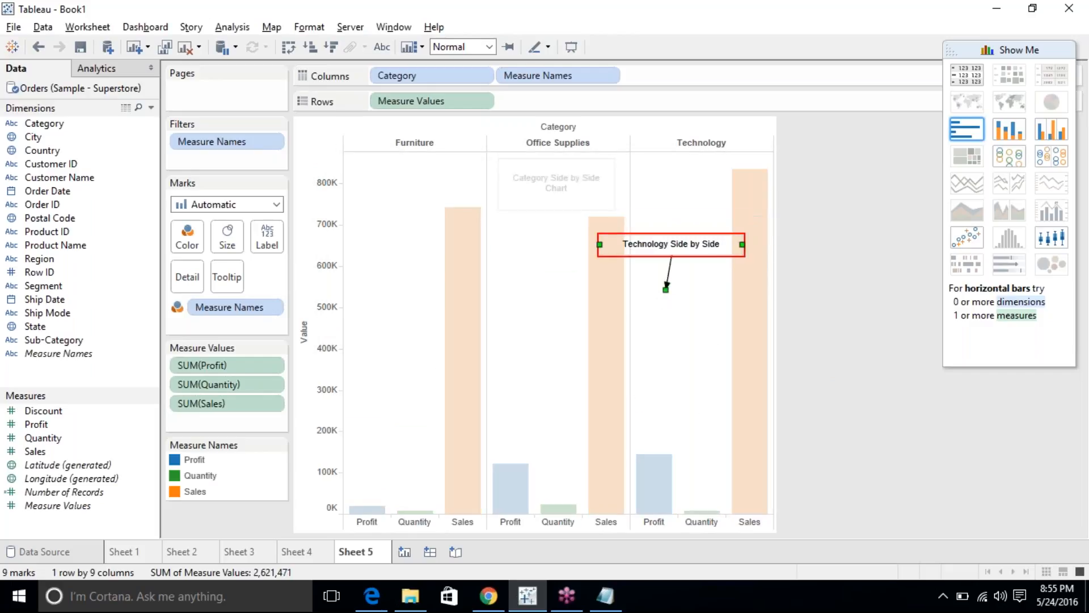
{"action": "mouse_move", "coordinate": [742, 244]}
{"action": "left_mouse_down"}
{"action": "mouse_move", "coordinate": [711, 244]}
{"action": "mouse_move", "coordinate": [726, 230]}
{"action": "left_mouse_up"}
{"action": "left_click", "coordinate": [686, 302]}
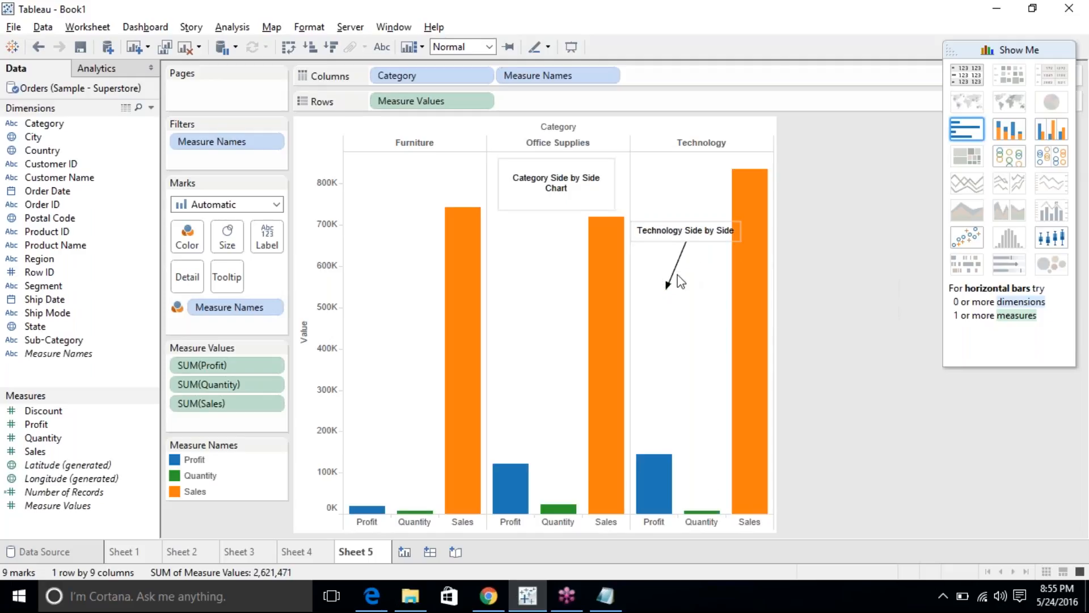
{"action": "mouse_move", "coordinate": [666, 289]}
{"action": "left_mouse_down"}
{"action": "mouse_move", "coordinate": [669, 377]}
{"action": "mouse_move", "coordinate": [697, 341]}
{"action": "left_mouse_up"}
{"action": "left_click", "coordinate": [806, 309]}
Add a mark annotation to the Furniture Sales bar showing Category: Furniture, Sales: 742,000.
{"action": "left_click", "coordinate": [457, 290]}
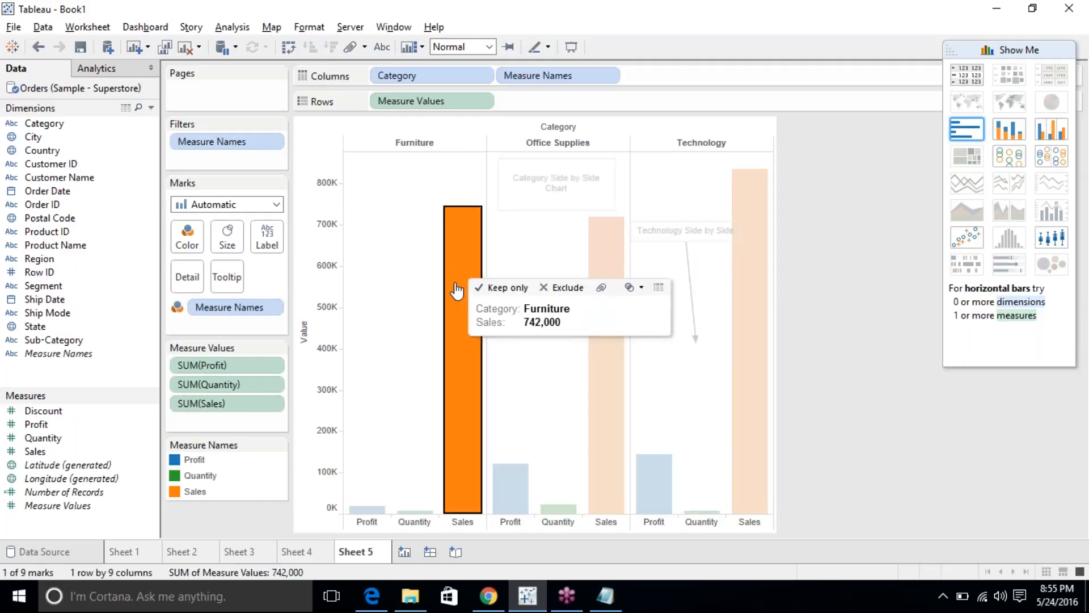
{"action": "right_click", "coordinate": [457, 291]}
{"action": "mouse_move", "coordinate": [576, 395]}
{"action": "left_click", "coordinate": [614, 397]}
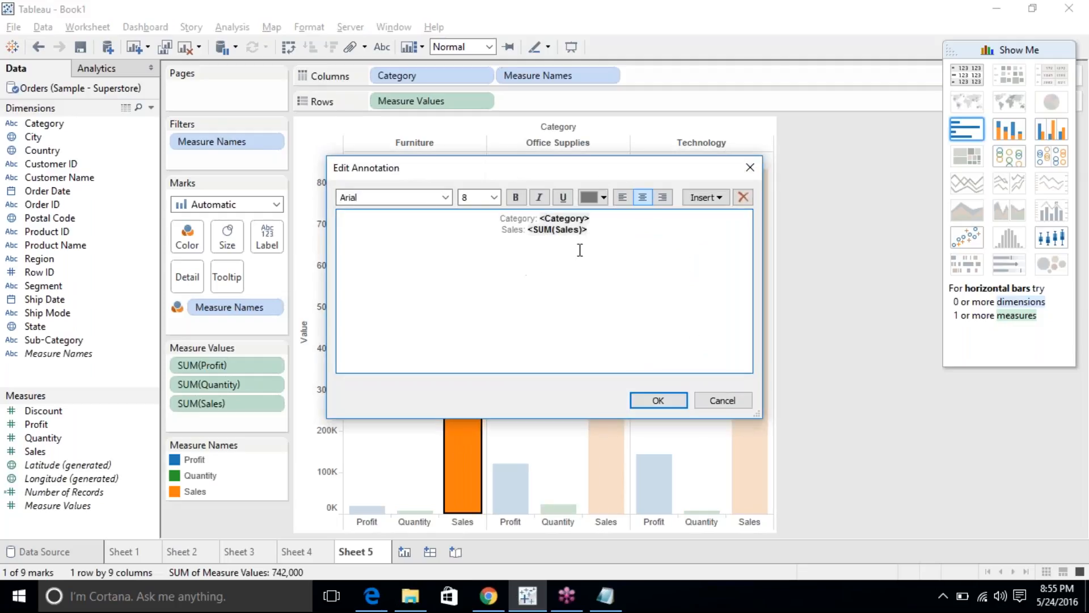
{"action": "left_click", "coordinate": [672, 400]}
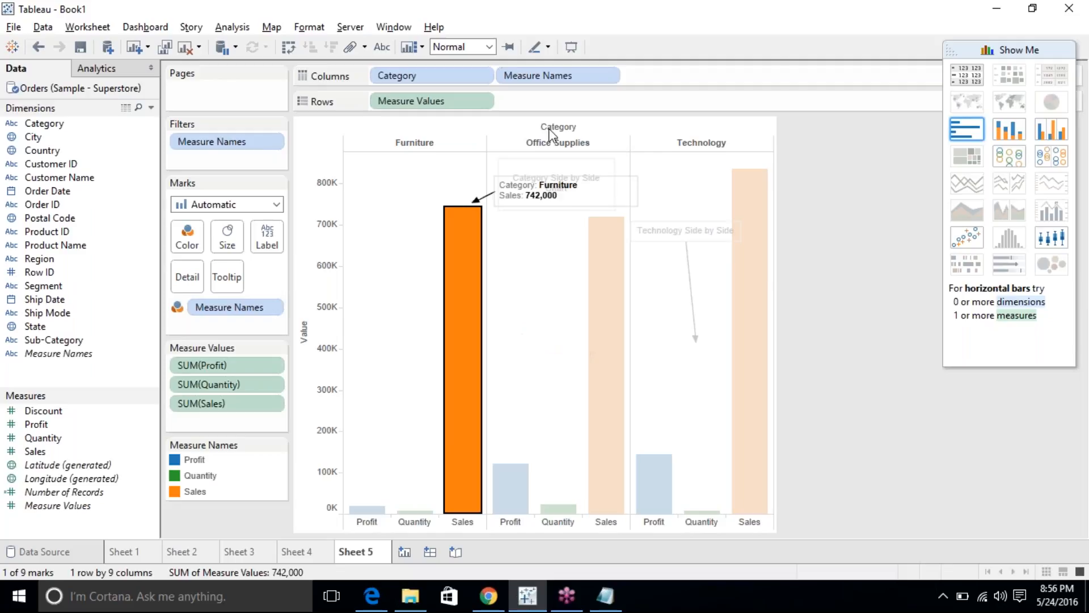
Move the Furniture annotation left so it sits above the Furniture Sales bar.
{"action": "left_click", "coordinate": [468, 199]}
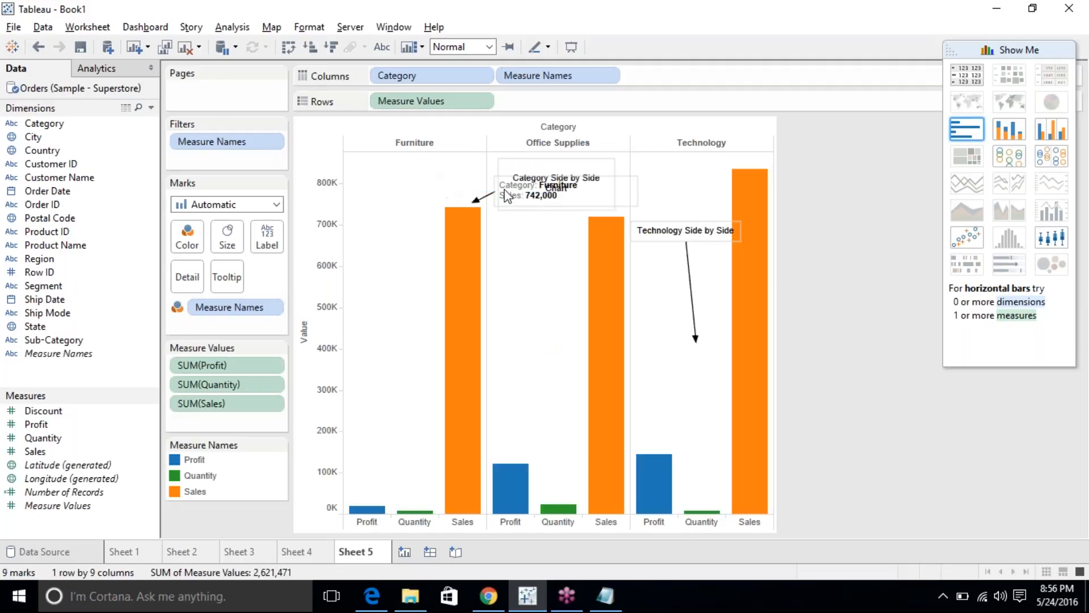
{"action": "left_click", "coordinate": [473, 201]}
{"action": "left_click_drag", "start_coordinate": [500, 196], "coordinate": [351, 183]}
{"action": "left_click", "coordinate": [494, 275]}
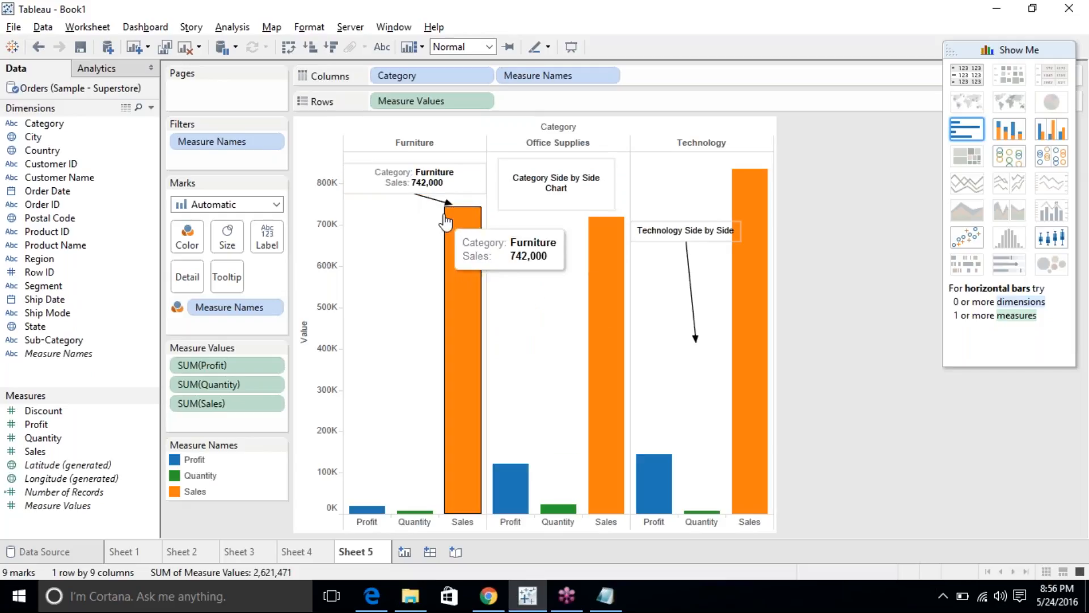
{"action": "left_click", "coordinate": [465, 236]}
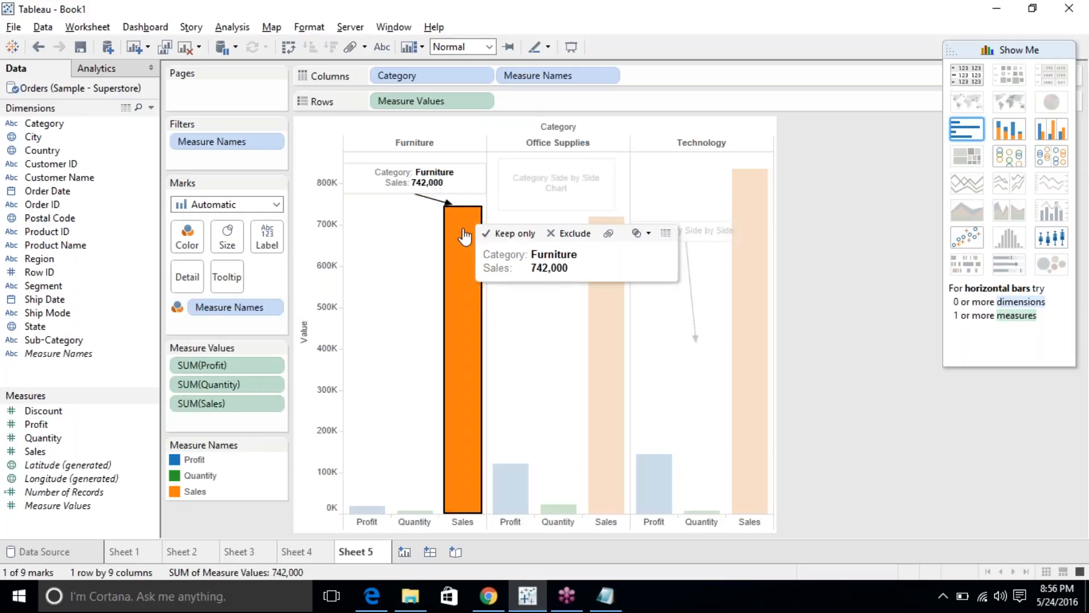
{"action": "left_click", "coordinate": [465, 236]}
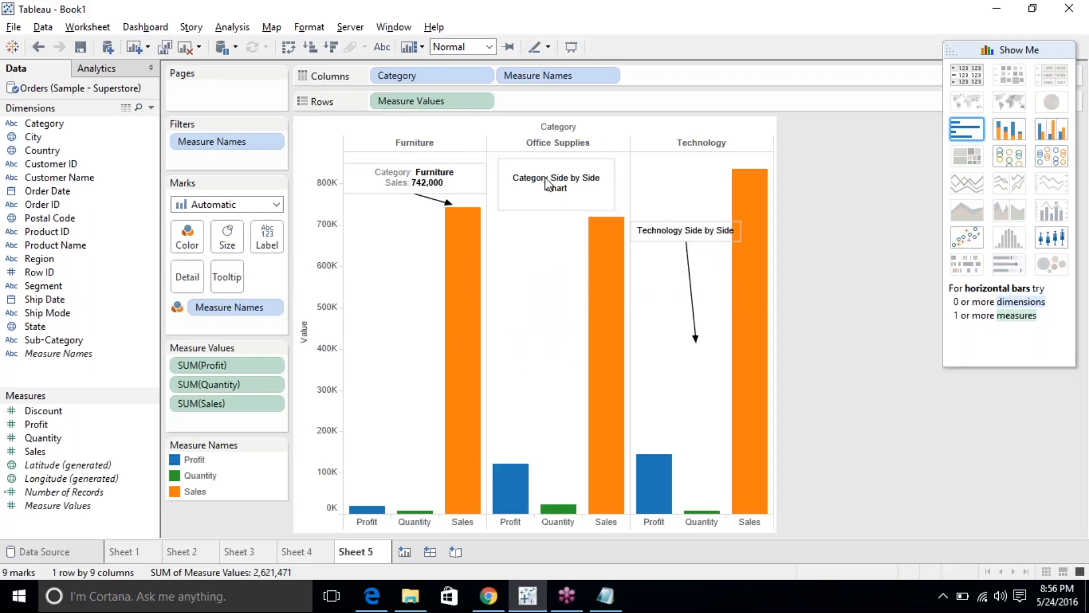
Add 72,000 on a second line of the Technology annotation, then check the Furniture annotation.
{"action": "double_click", "coordinate": [655, 237]}
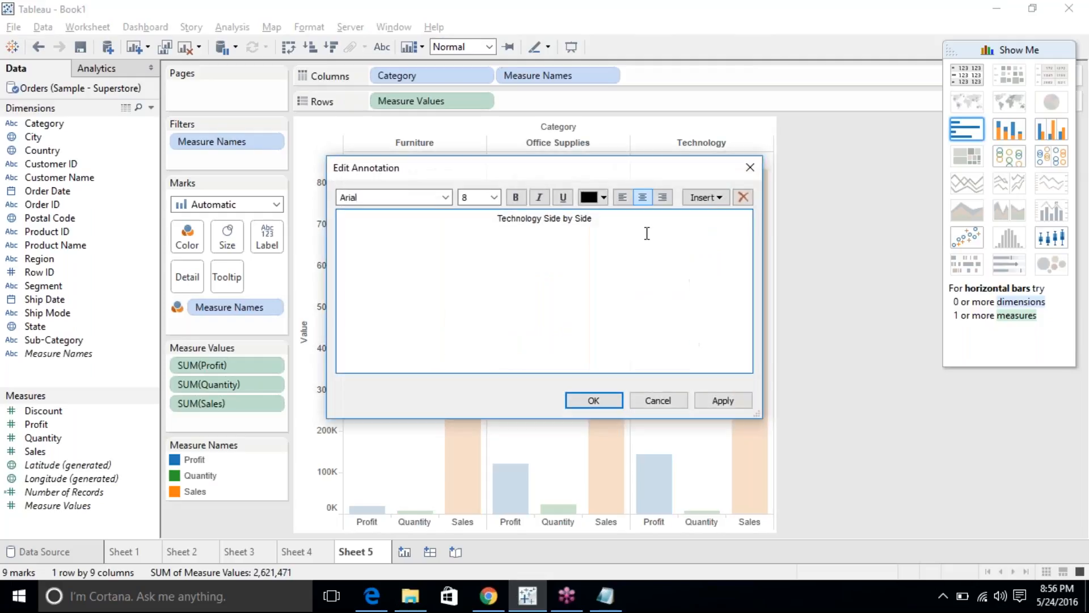
{"action": "left_click", "coordinate": [714, 198]}
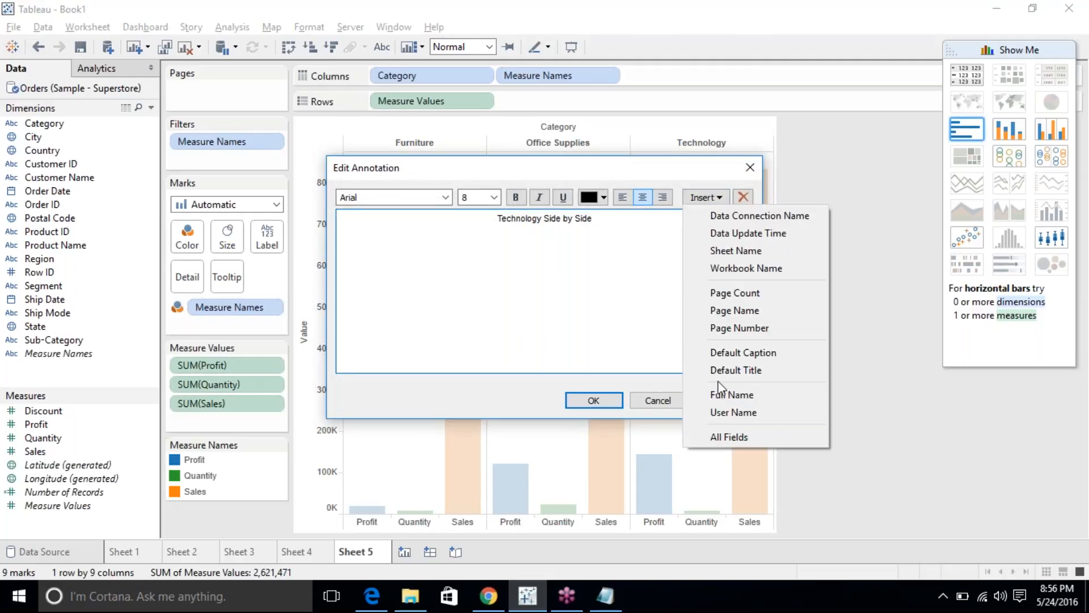
{"action": "left_click", "coordinate": [669, 310]}
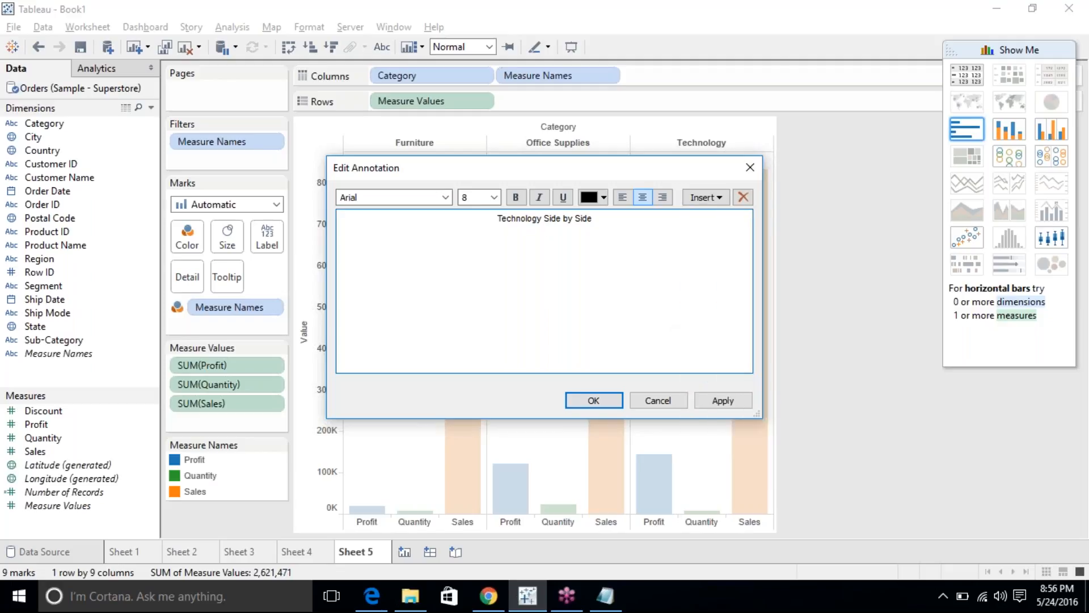
{"action": "type", "text": "72,000"}
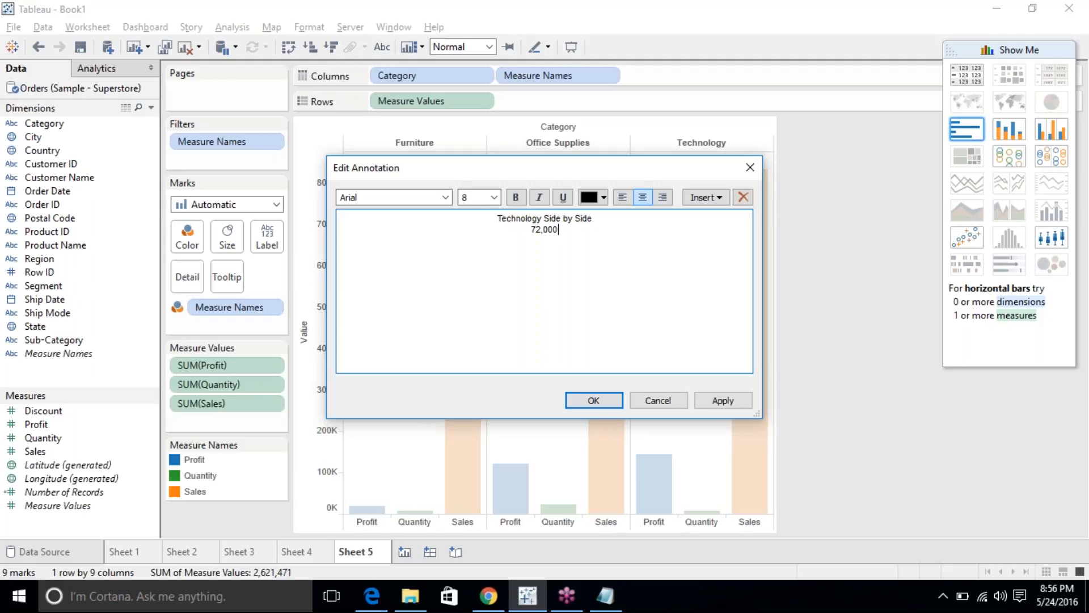
{"action": "left_click", "coordinate": [596, 401]}
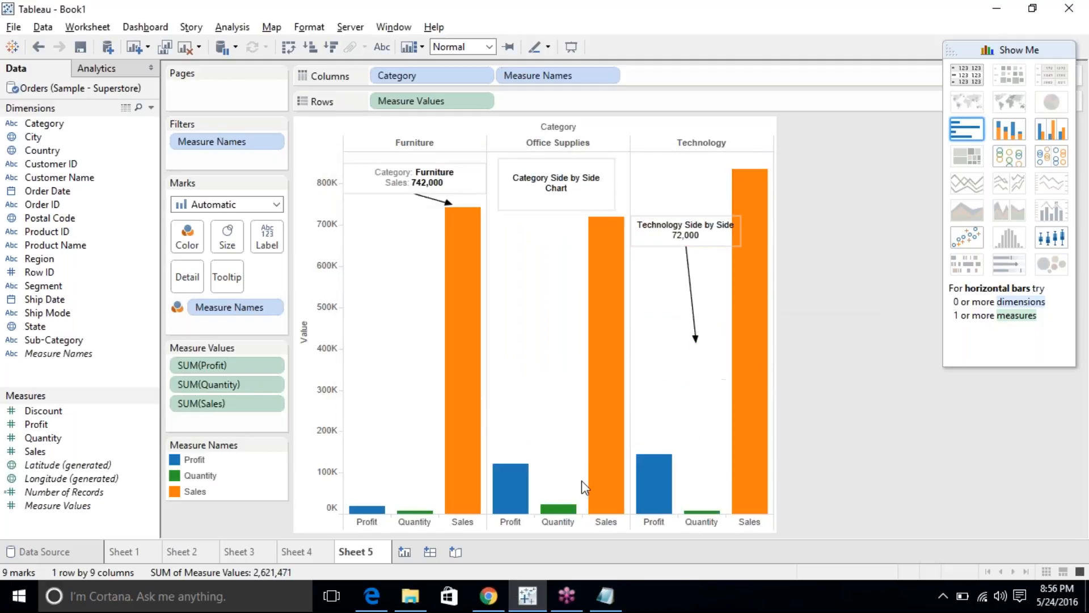
{"action": "left_click", "coordinate": [652, 470]}
{"action": "left_click", "coordinate": [653, 470]}
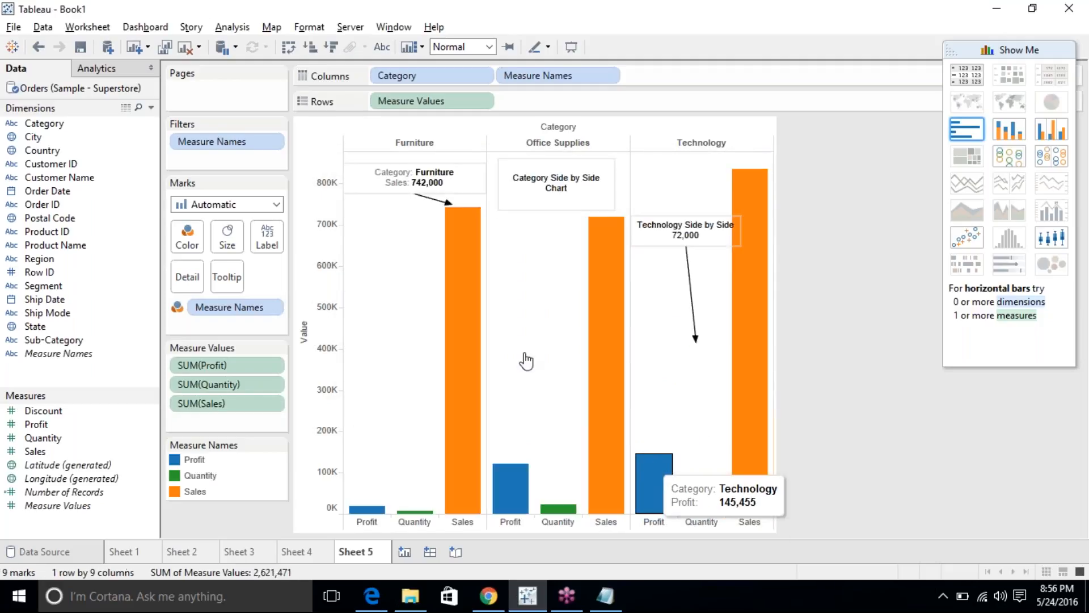
{"action": "left_click", "coordinate": [461, 256]}
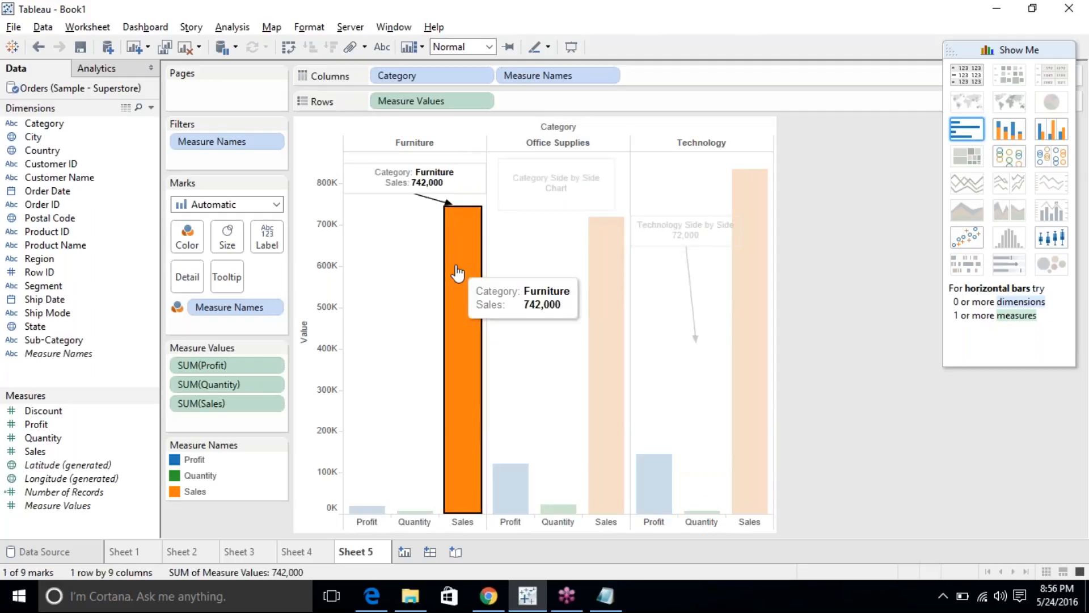
{"action": "left_click", "coordinate": [421, 185]}
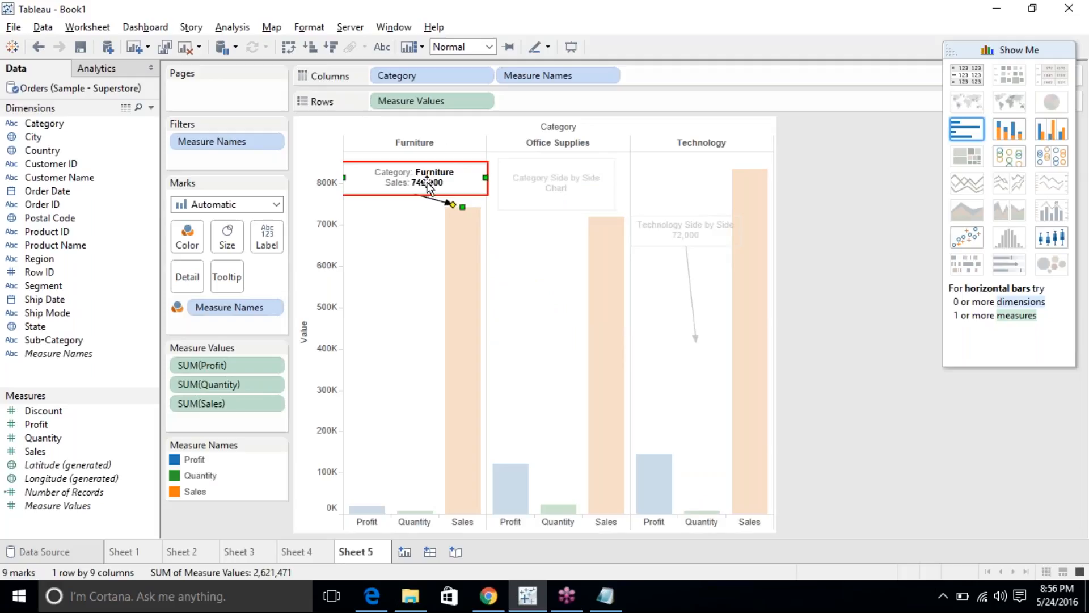
Annotate the Office Supplies Profit bar with its category and 122,491 profit.
{"action": "left_click", "coordinate": [399, 257]}
{"action": "right_click", "coordinate": [399, 256]}
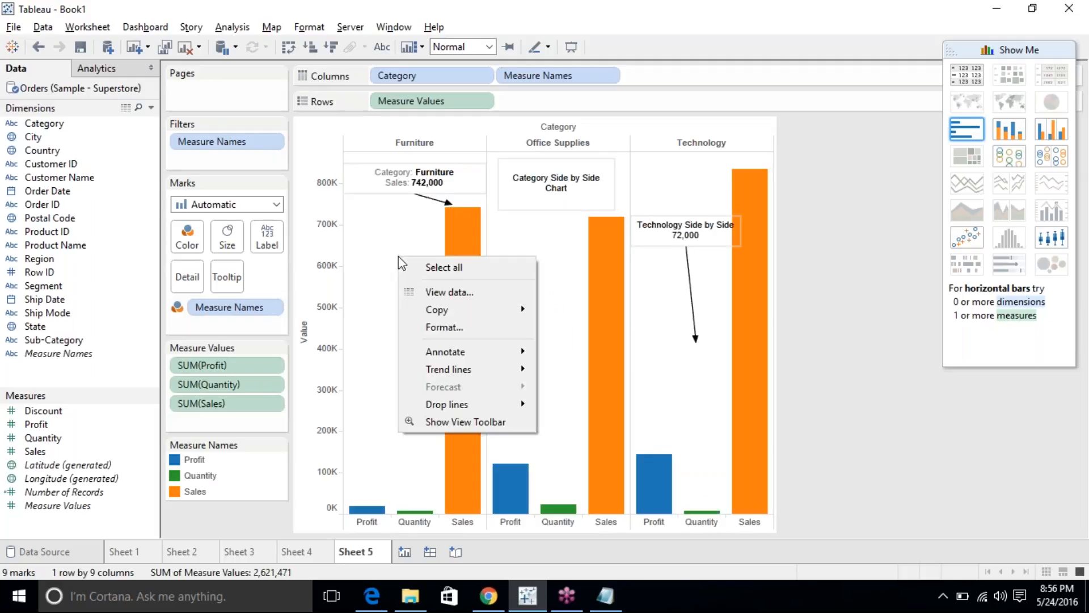
{"action": "mouse_move", "coordinate": [524, 360]}
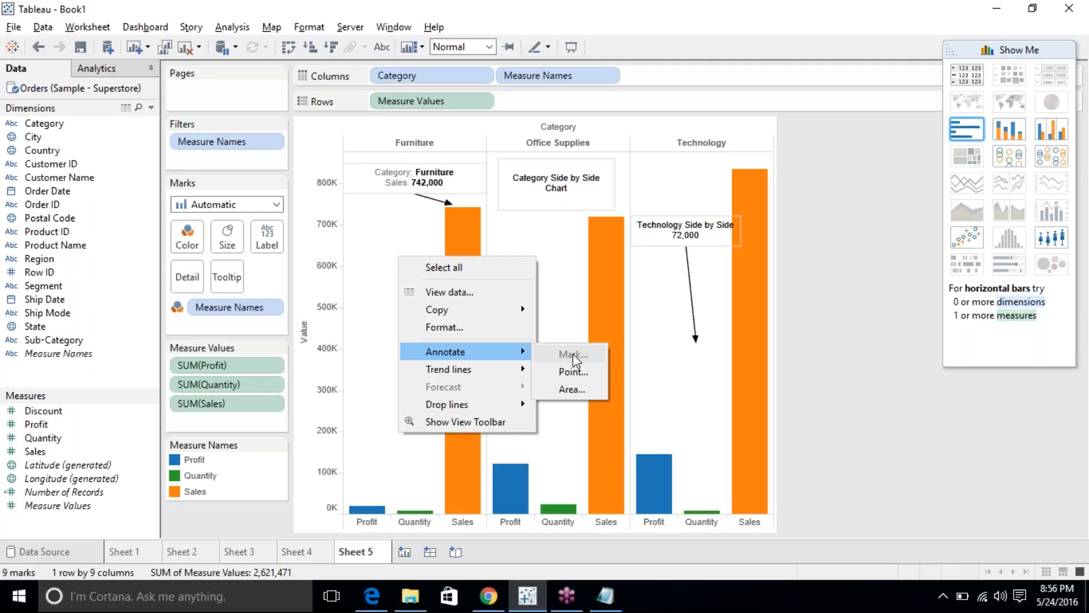
{"action": "left_click", "coordinate": [379, 301]}
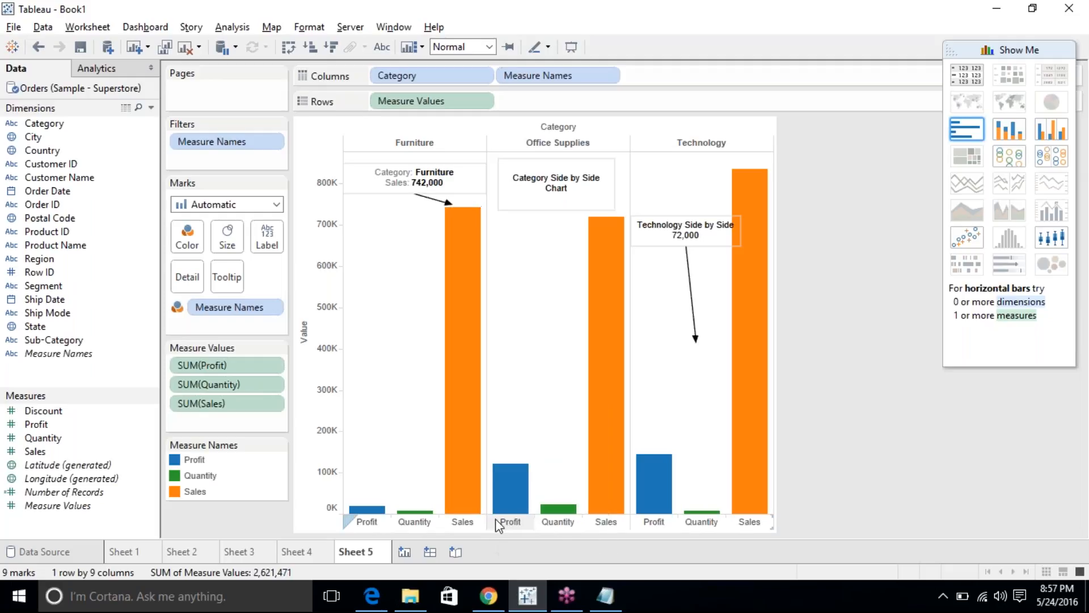
{"action": "left_click", "coordinate": [512, 480]}
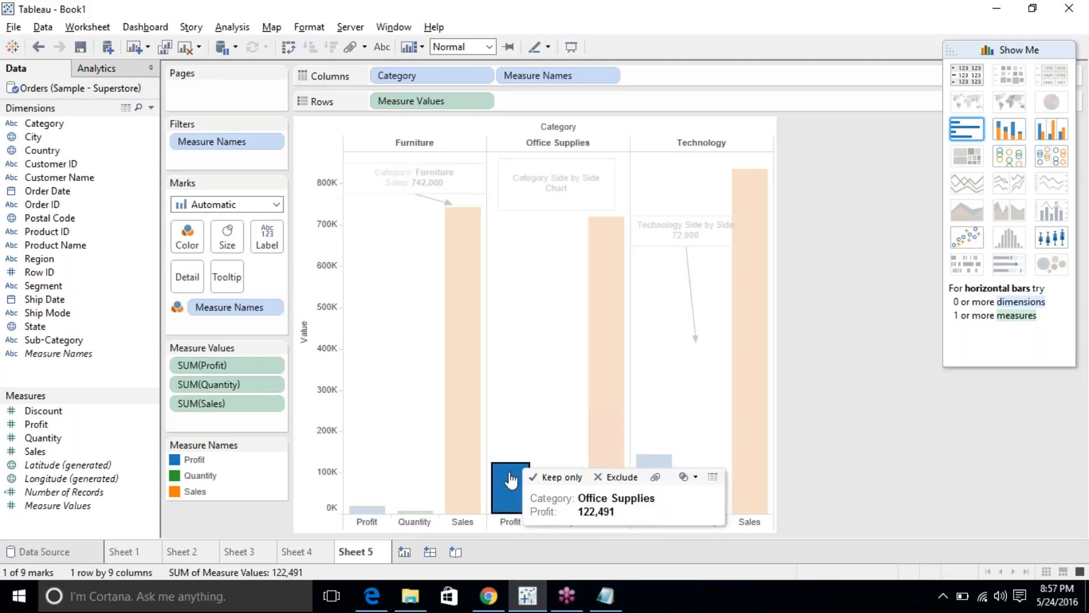
{"action": "right_click", "coordinate": [510, 481]}
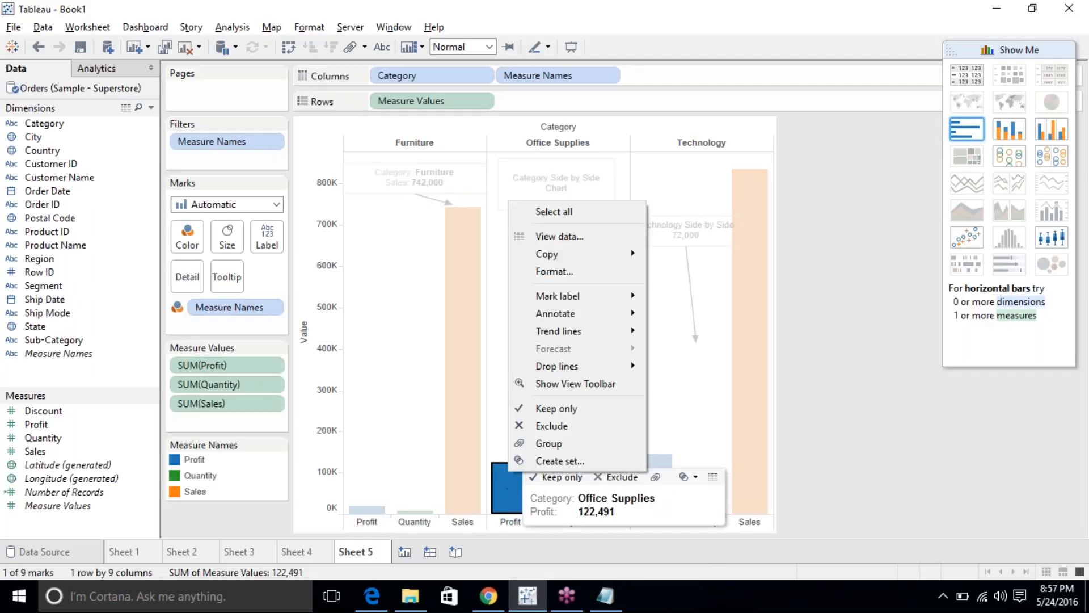
{"action": "mouse_move", "coordinate": [621, 313]}
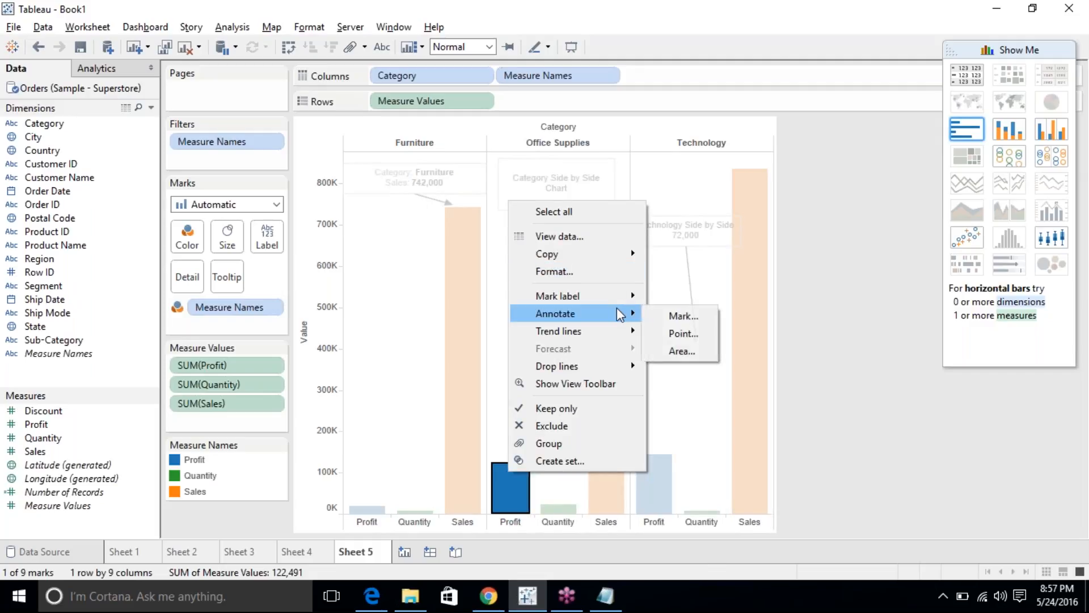
{"action": "left_click", "coordinate": [673, 318]}
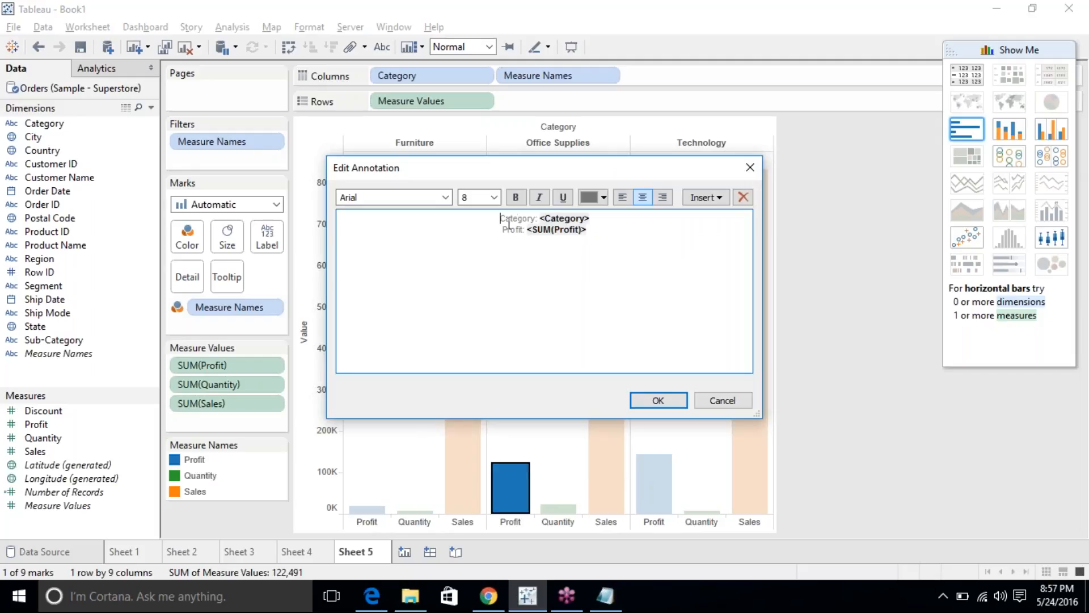
{"action": "left_click_drag", "start_coordinate": [501, 219], "coordinate": [594, 227]}
{"action": "left_click", "coordinate": [595, 227]}
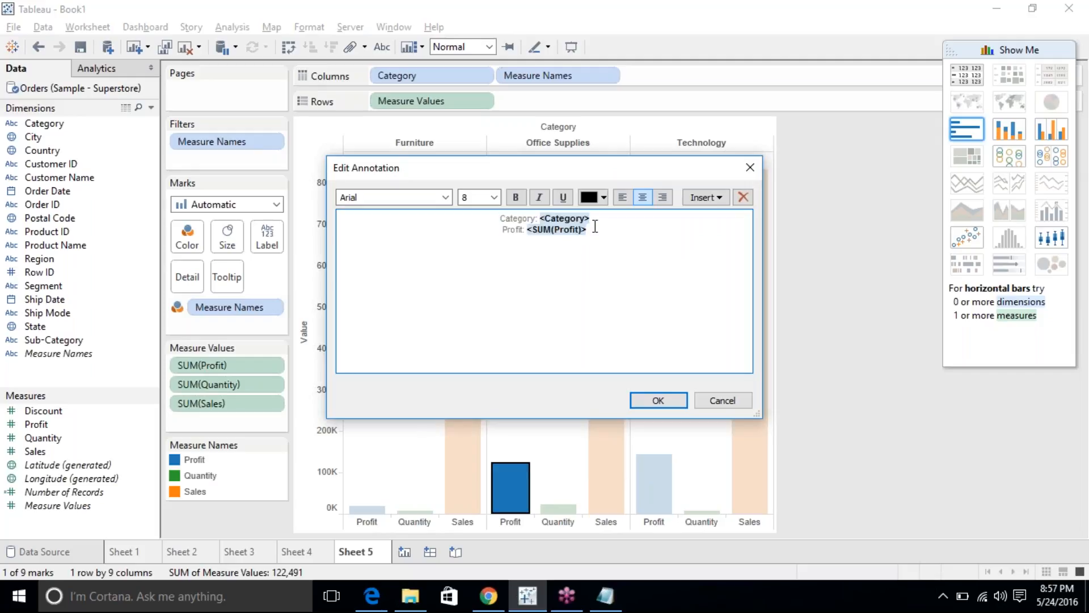
{"action": "left_click_drag", "start_coordinate": [504, 228], "coordinate": [617, 234]}
{"action": "left_click", "coordinate": [617, 232]}
{"action": "left_click", "coordinate": [638, 397]}
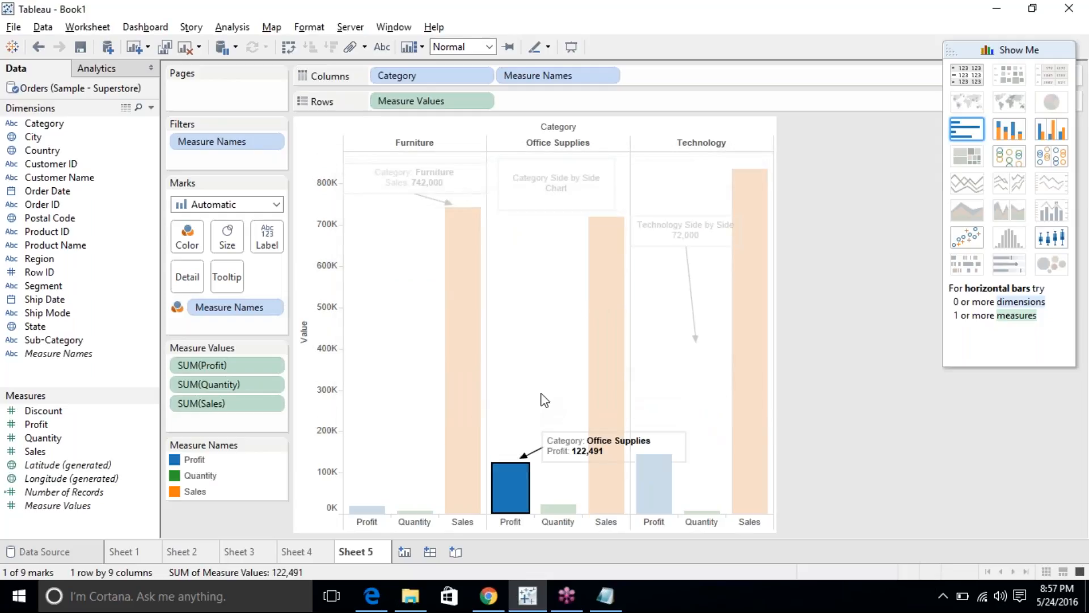
Move the Office Supplies annotation higher in its pane.
{"action": "left_click", "coordinate": [542, 398]}
{"action": "left_click", "coordinate": [570, 431]}
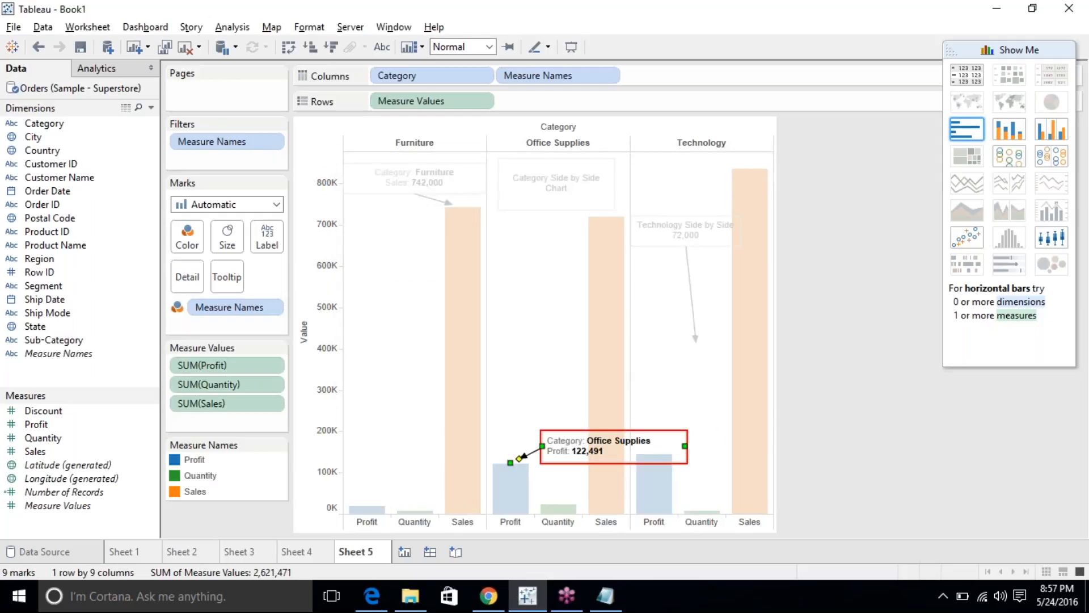
{"action": "mouse_move", "coordinate": [595, 447]}
{"action": "left_mouse_down"}
{"action": "mouse_move", "coordinate": [556, 349]}
{"action": "mouse_move", "coordinate": [532, 351]}
{"action": "left_mouse_up"}
{"action": "left_click", "coordinate": [566, 444]}
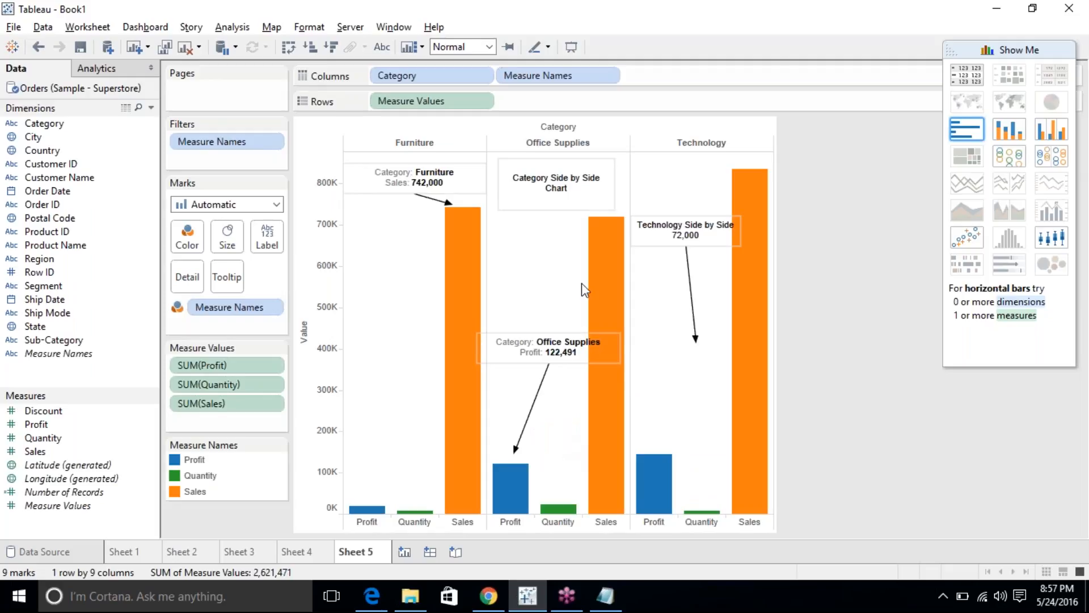
Delete the 72,000 line so the Technology annotation reads 'Technology Side by Side'.
{"action": "double_click", "coordinate": [722, 226]}
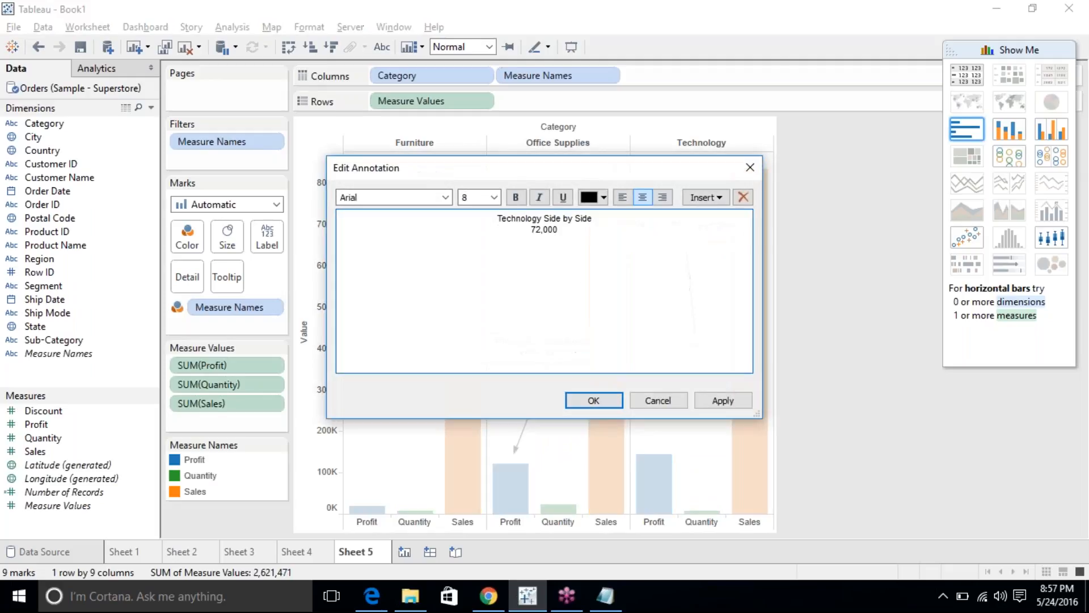
{"action": "left_click_drag", "start_coordinate": [494, 236], "coordinate": [450, 221]}
{"action": "left_click", "coordinate": [450, 221]}
{"action": "key", "text": "shift+End"}
{"action": "key", "text": "Delete"}
{"action": "key", "text": "Tab"}
{"action": "key", "text": "Return"}
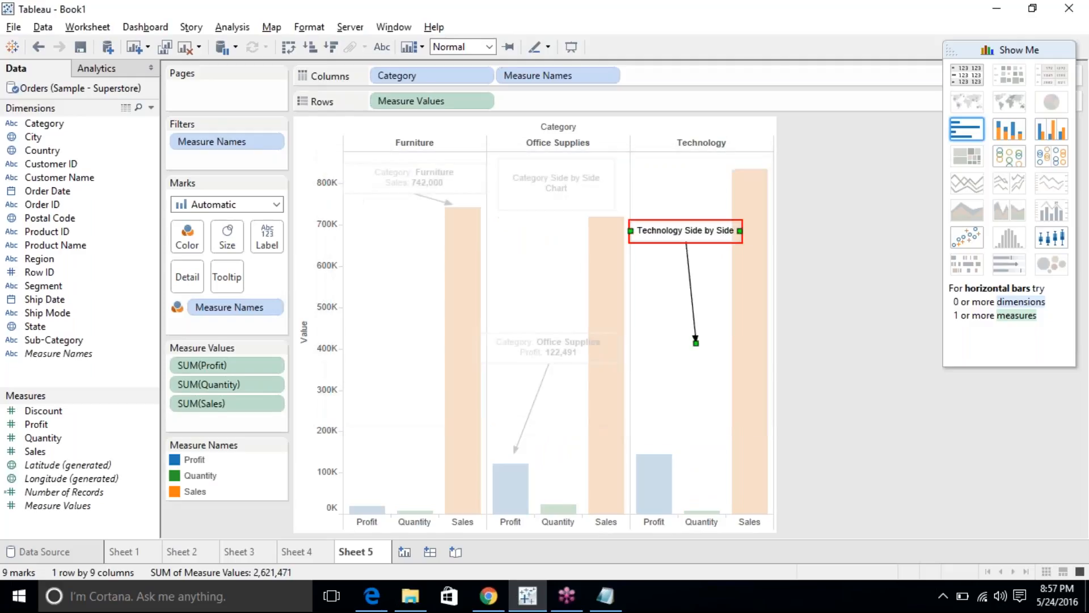
Drag the Technology arrow tip above the annotation box, toward the top of the pane.
{"action": "left_click", "coordinate": [538, 226]}
{"action": "left_click", "coordinate": [556, 182]}
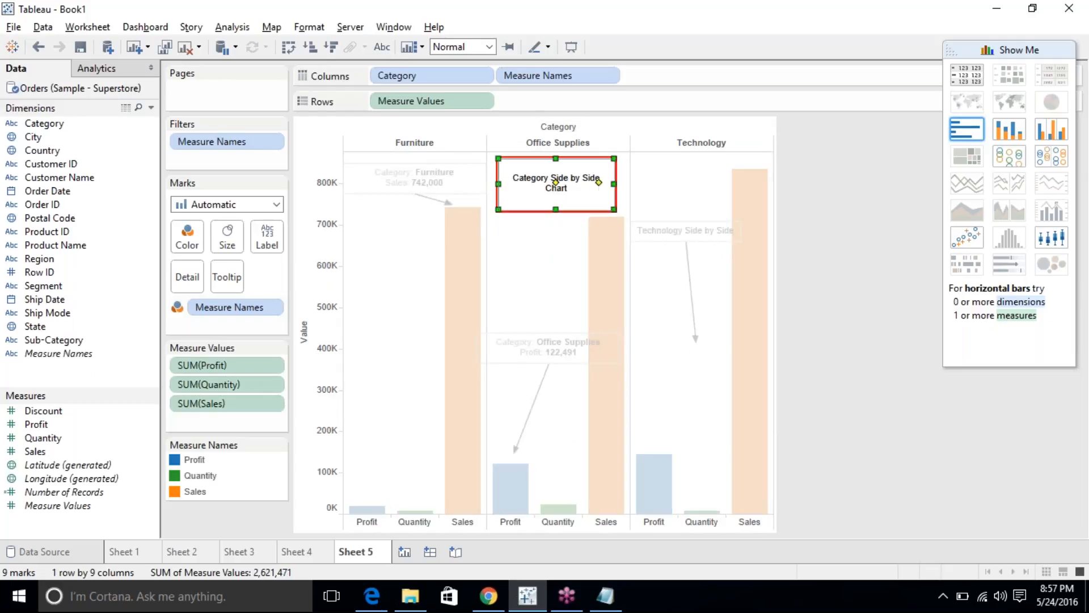
{"action": "mouse_move", "coordinate": [613, 282]}
{"action": "left_click", "coordinate": [653, 278]}
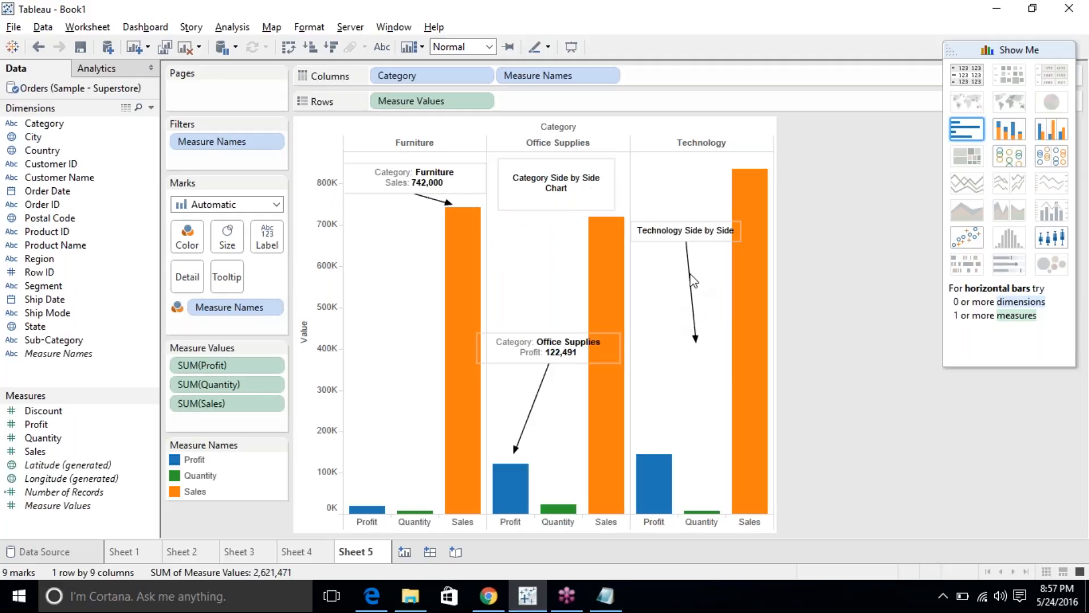
{"action": "mouse_move", "coordinate": [731, 343]}
{"action": "mouse_move", "coordinate": [697, 340]}
{"action": "left_mouse_down"}
{"action": "mouse_move", "coordinate": [710, 407]}
{"action": "mouse_move", "coordinate": [702, 487]}
{"action": "left_mouse_up"}
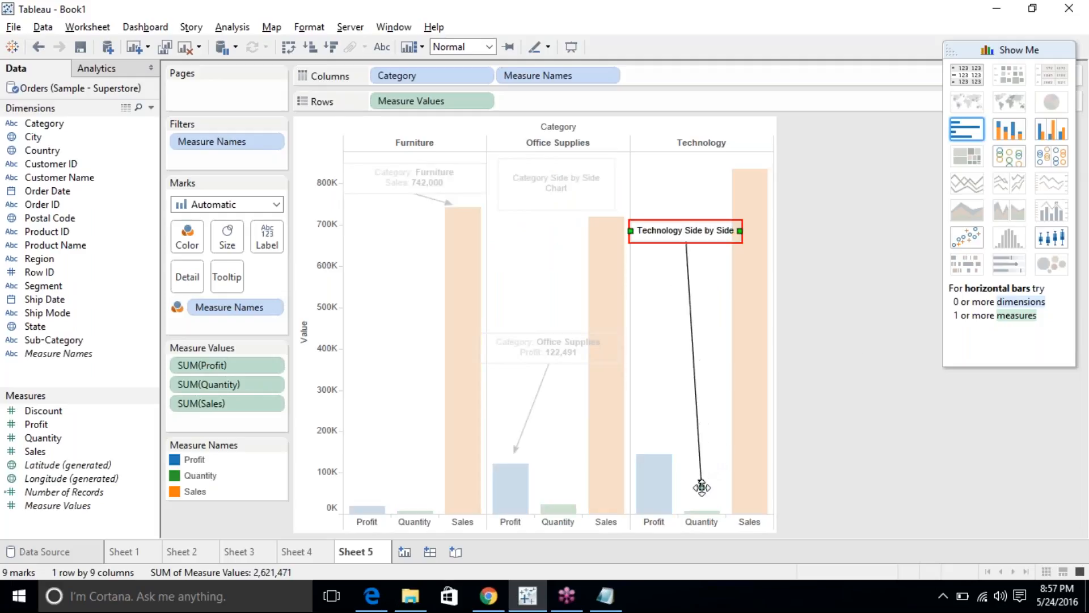
{"action": "left_click", "coordinate": [721, 374]}
{"action": "left_click", "coordinate": [702, 487]}
{"action": "left_click_drag", "start_coordinate": [701, 487], "coordinate": [697, 164]}
{"action": "left_click", "coordinate": [693, 292]}
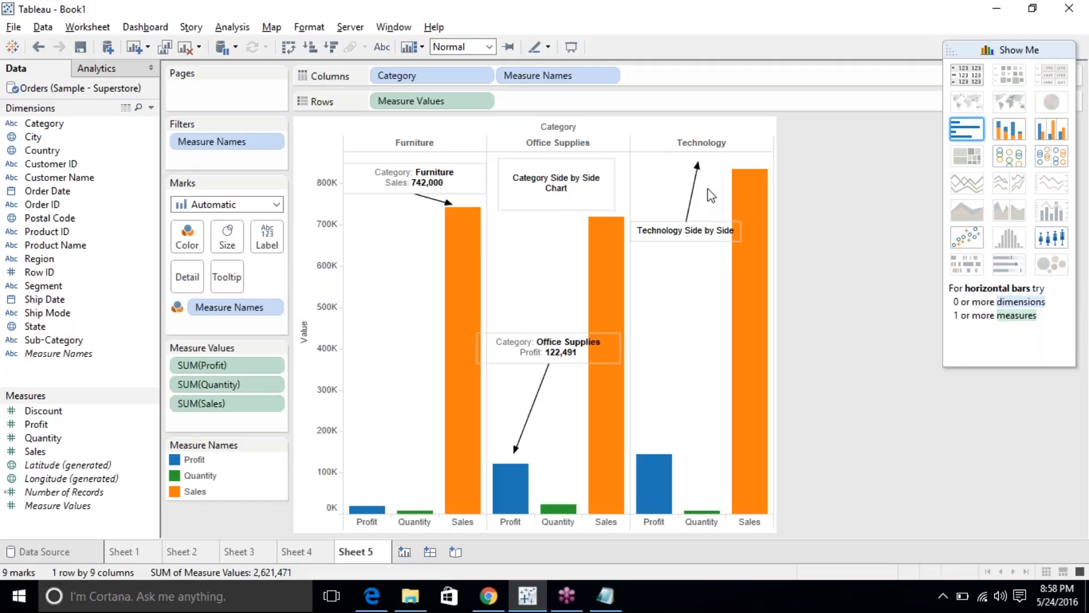
{"action": "left_click", "coordinate": [514, 484]}
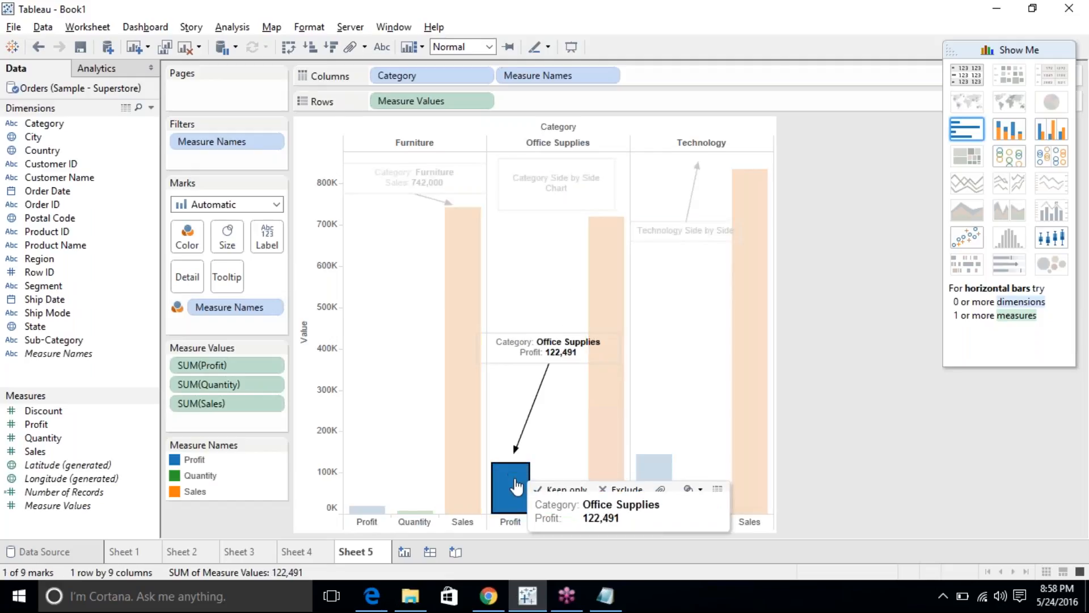
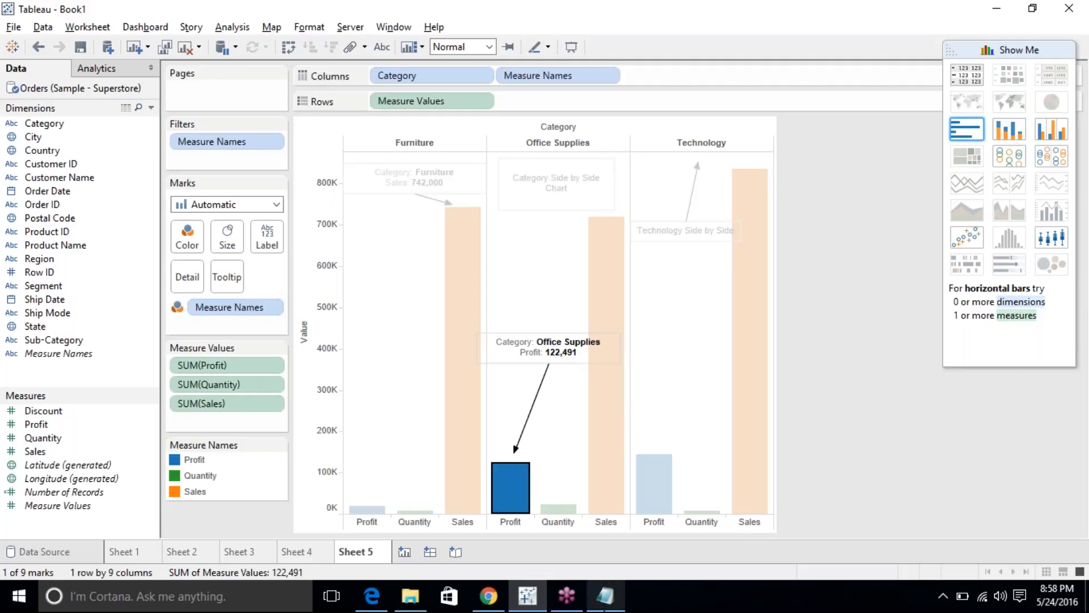
Review the bar chart types in the notes, then deselect the Office Supplies Profit bar.
{"action": "left_click", "coordinate": [606, 596]}
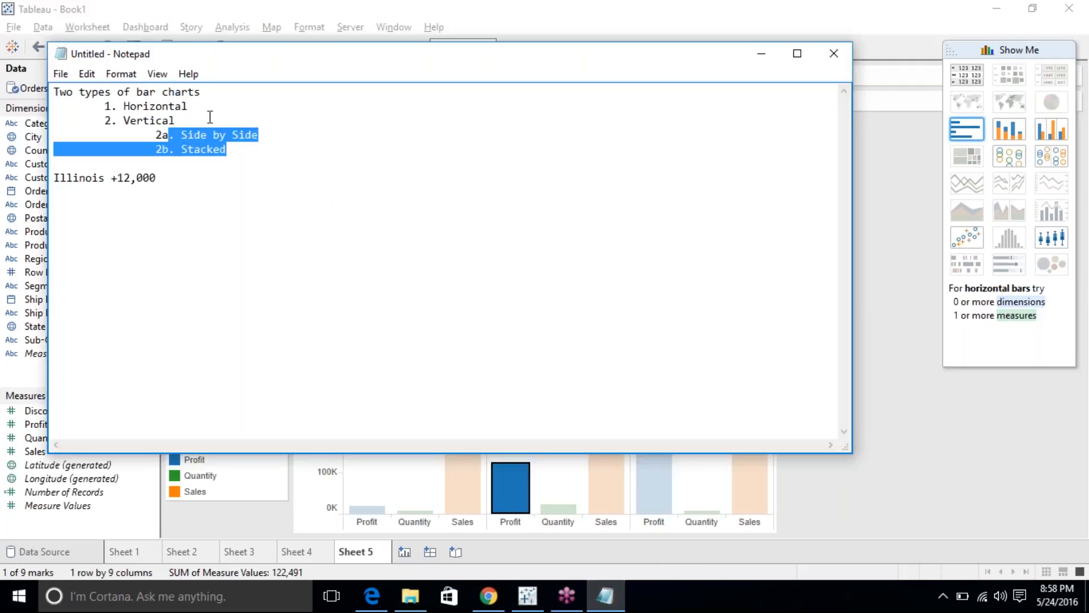
{"action": "left_click_drag", "start_coordinate": [229, 149], "coordinate": [49, 105]}
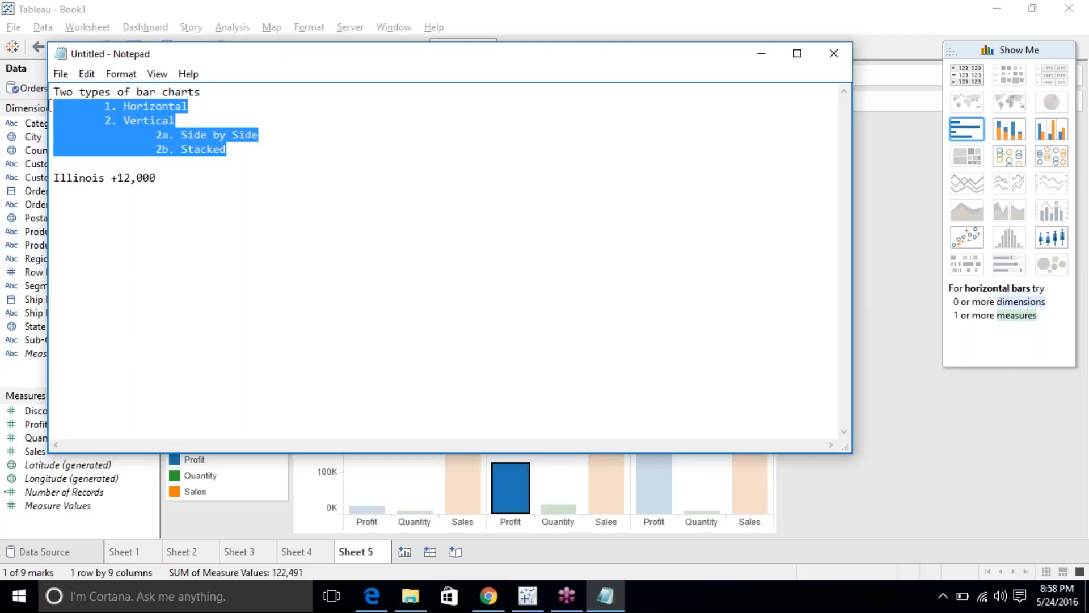
{"action": "left_click", "coordinate": [312, 203]}
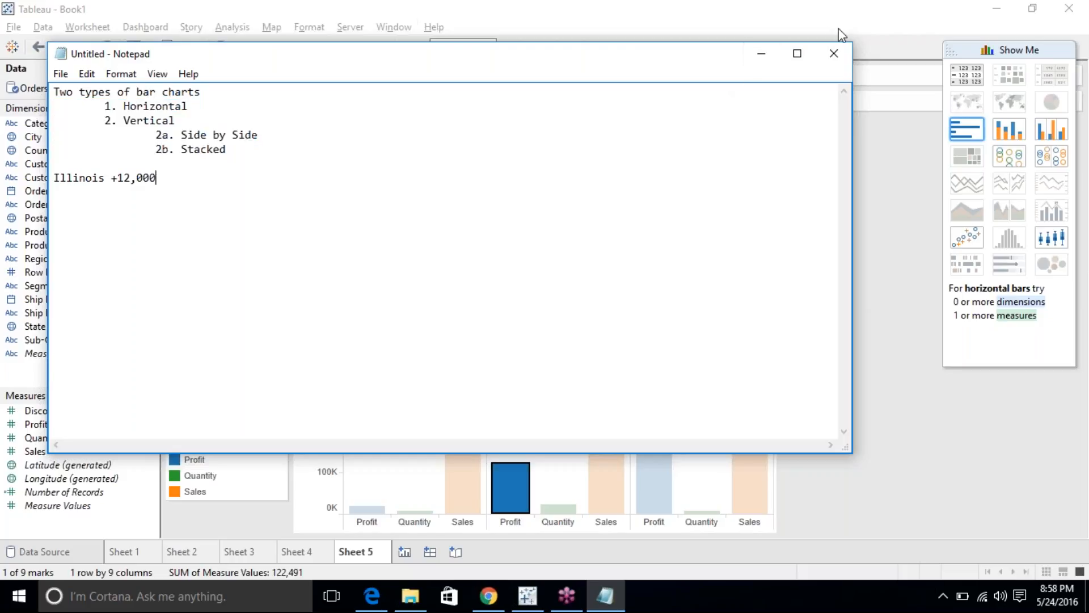
{"action": "left_click", "coordinate": [773, 53]}
{"action": "left_click", "coordinate": [714, 497]}
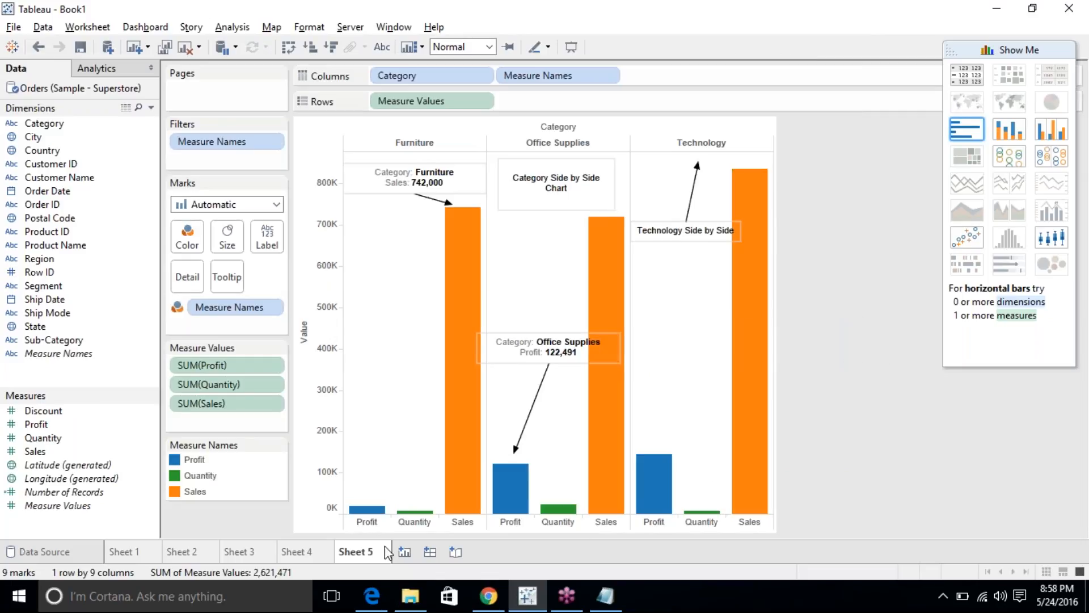
Add a blank Sheet 6 and read the training plan's create-folder topic on line 30.
{"action": "left_click", "coordinate": [404, 552]}
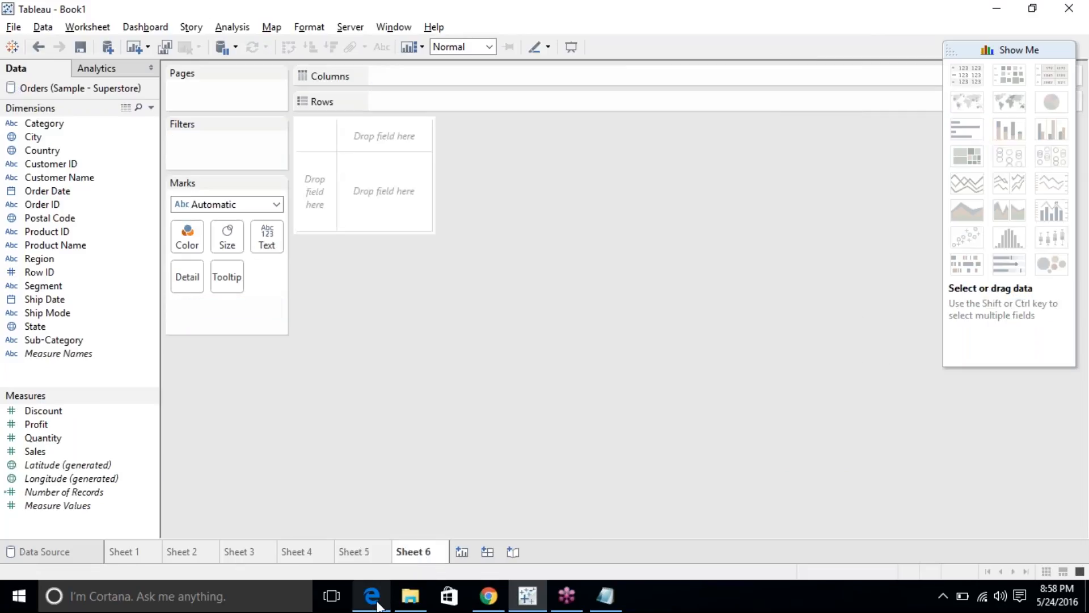
{"action": "left_click", "coordinate": [371, 595]}
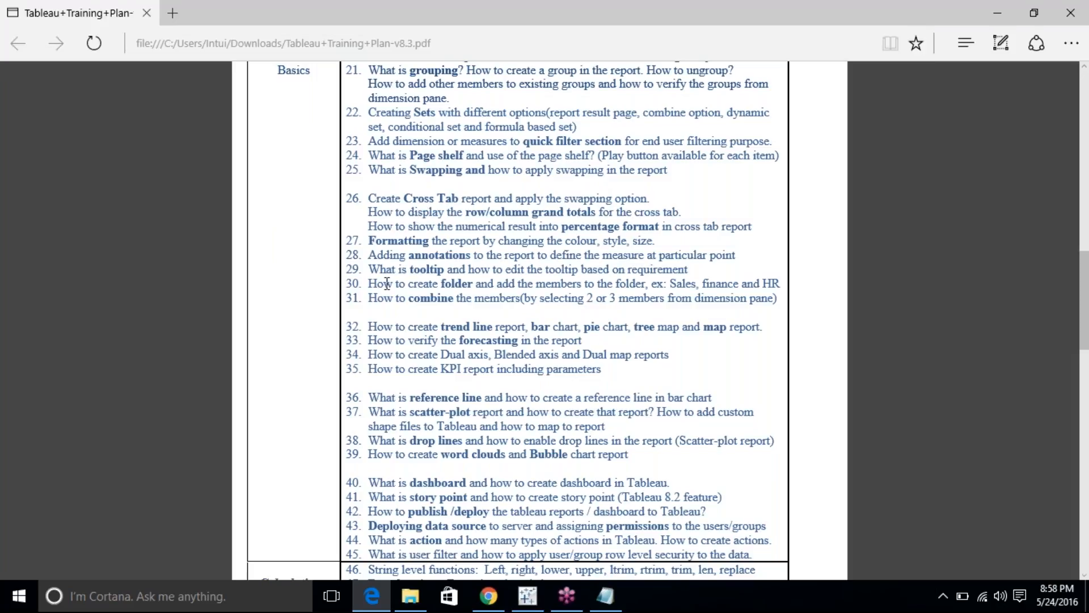
{"action": "left_click_drag", "start_coordinate": [385, 284], "coordinate": [649, 286]}
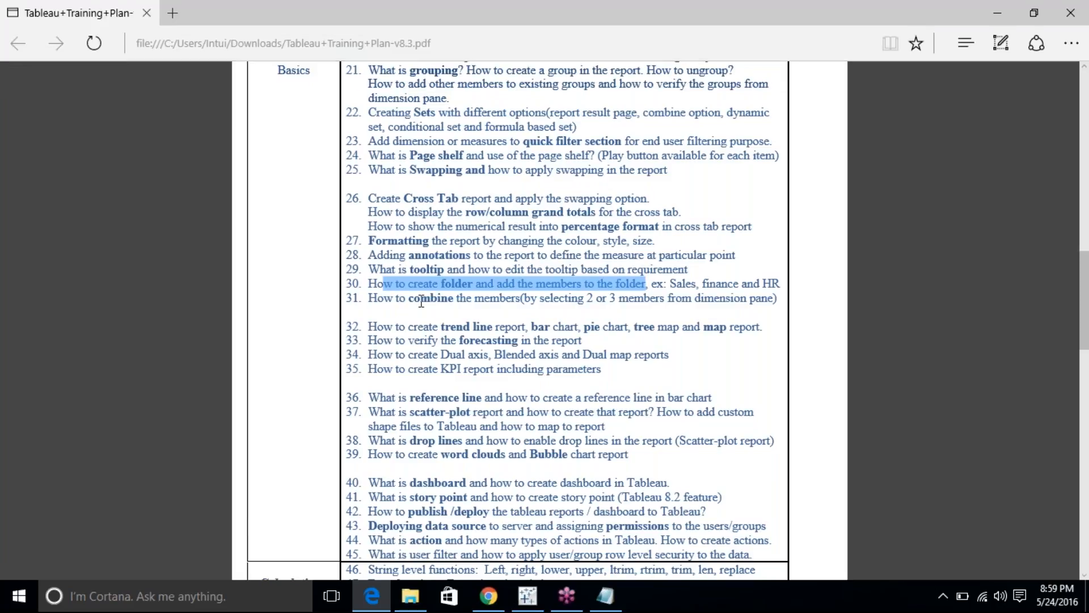
{"action": "left_click", "coordinate": [386, 298]}
{"action": "left_click_drag", "start_coordinate": [385, 298], "coordinate": [789, 299]}
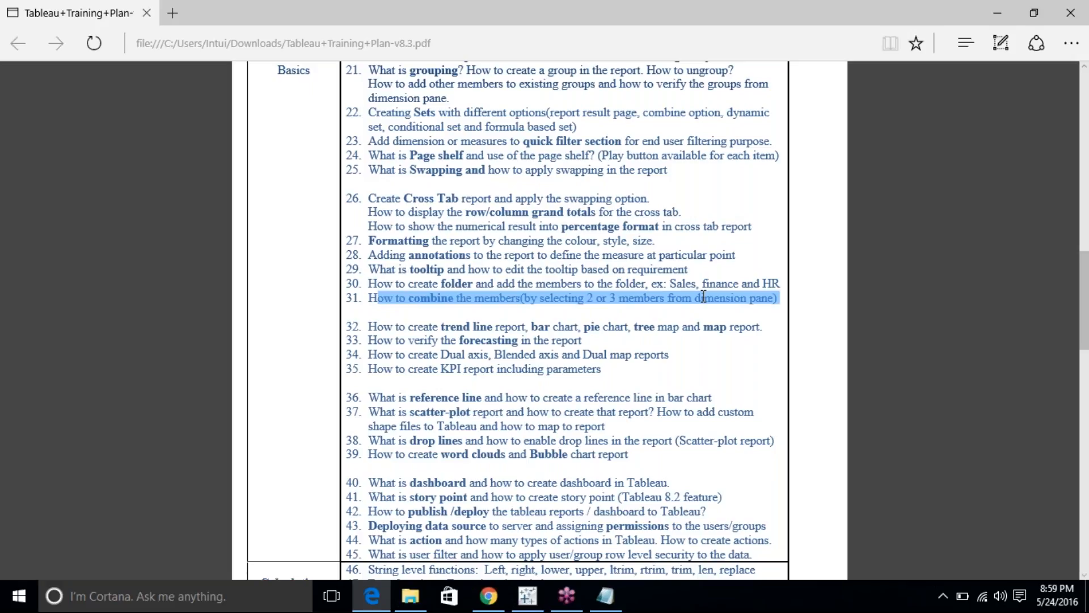
{"action": "left_click_drag", "start_coordinate": [409, 285], "coordinate": [599, 281]}
{"action": "left_click", "coordinate": [374, 597]}
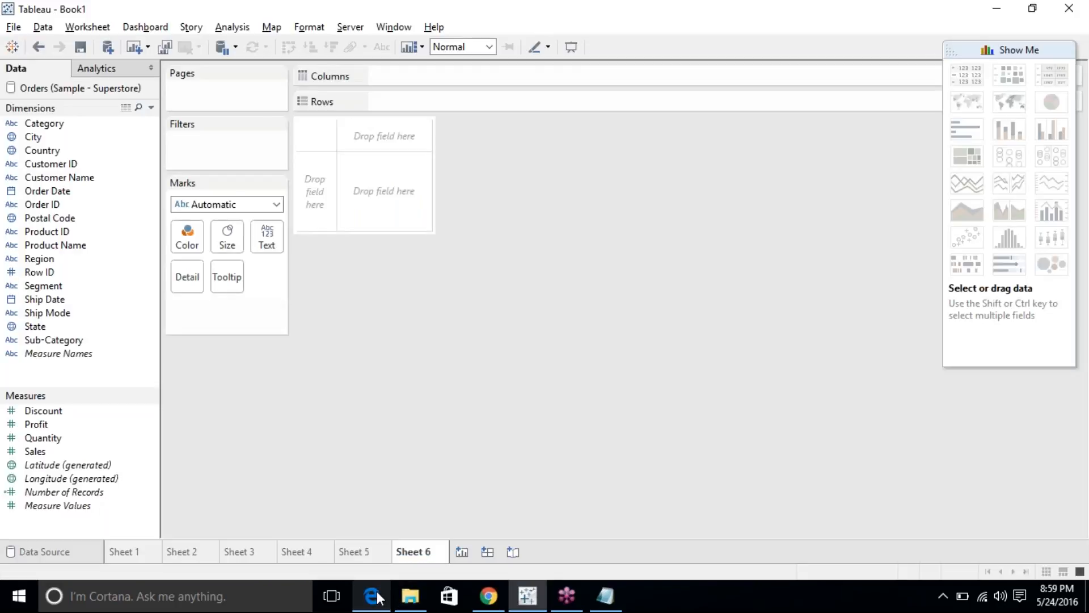
{"action": "left_click", "coordinate": [377, 598]}
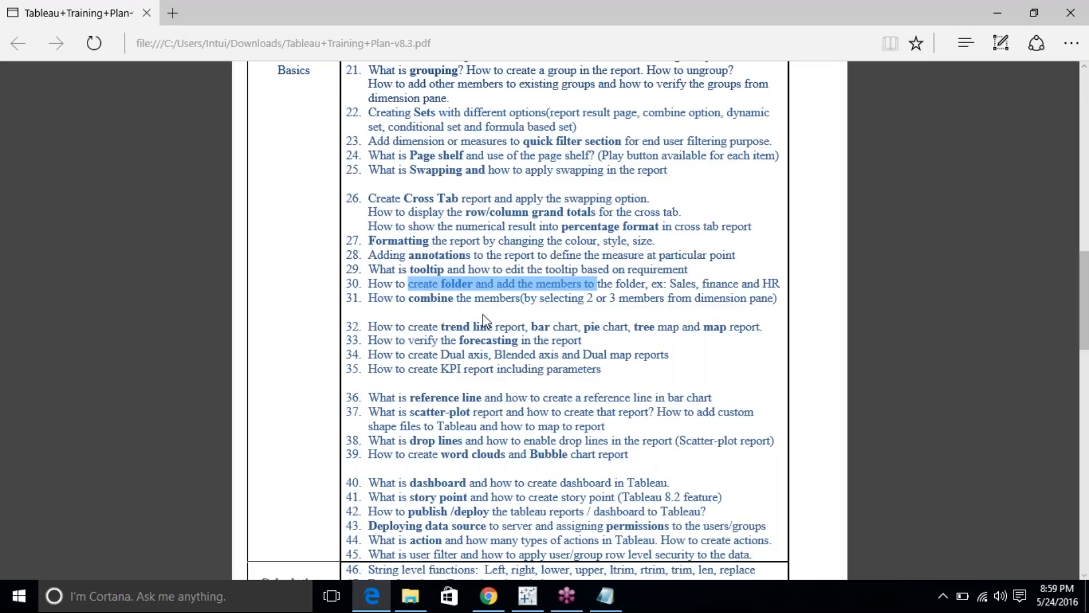
{"action": "left_click", "coordinate": [372, 596]}
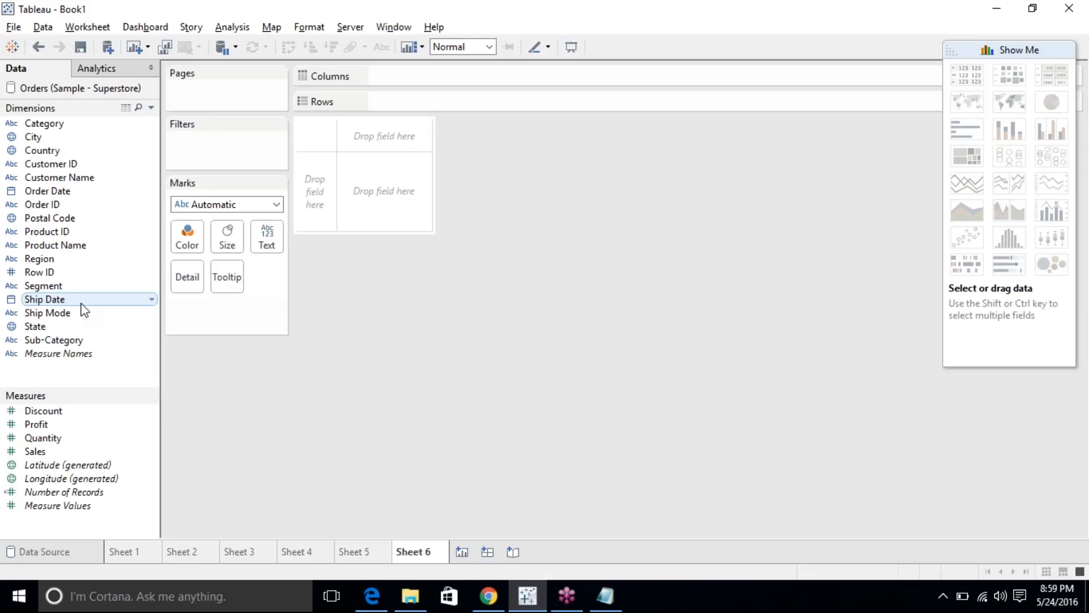
Multi-select Sub-Category, Segment and Category and bring up their options menu.
{"action": "left_click", "coordinate": [77, 341]}
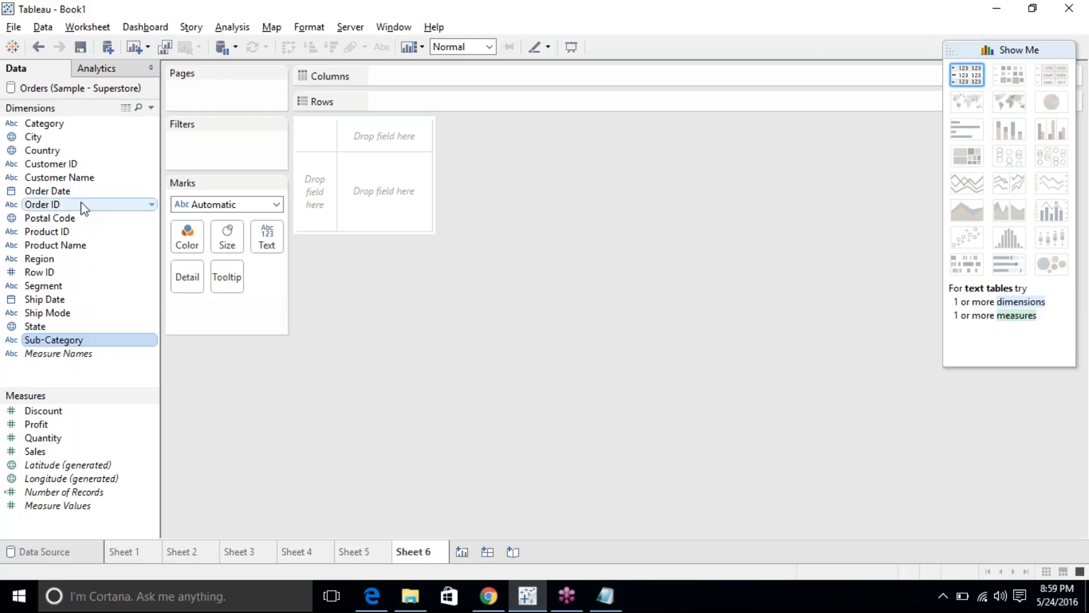
{"action": "left_click", "coordinate": [74, 124], "text": "ctrl"}
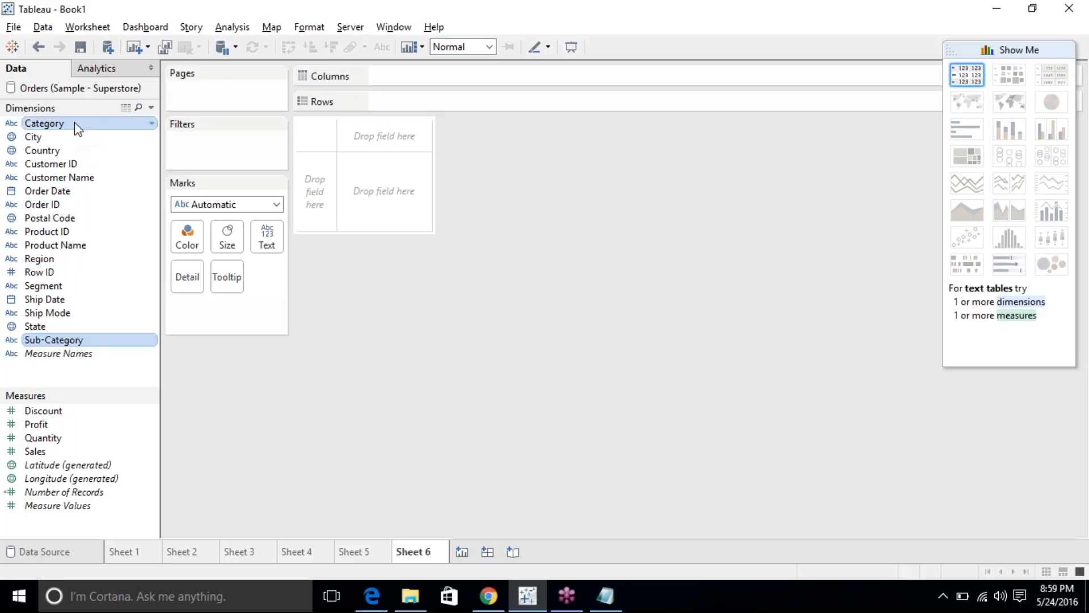
{"action": "left_click", "coordinate": [93, 287]}
{"action": "left_click", "coordinate": [73, 340], "text": "ctrl"}
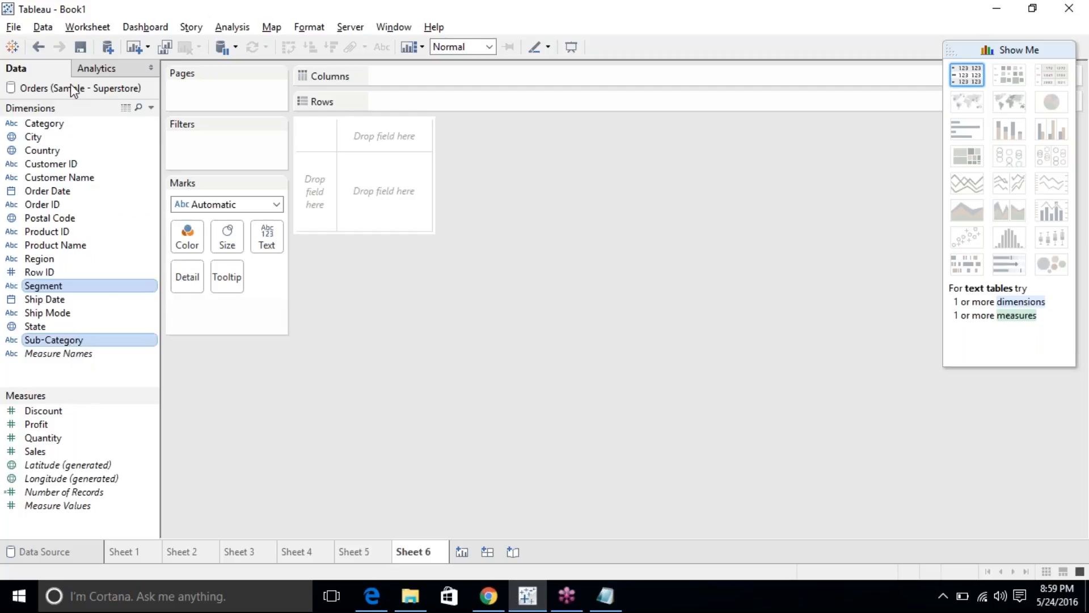
{"action": "left_click", "coordinate": [64, 129], "text": "ctrl"}
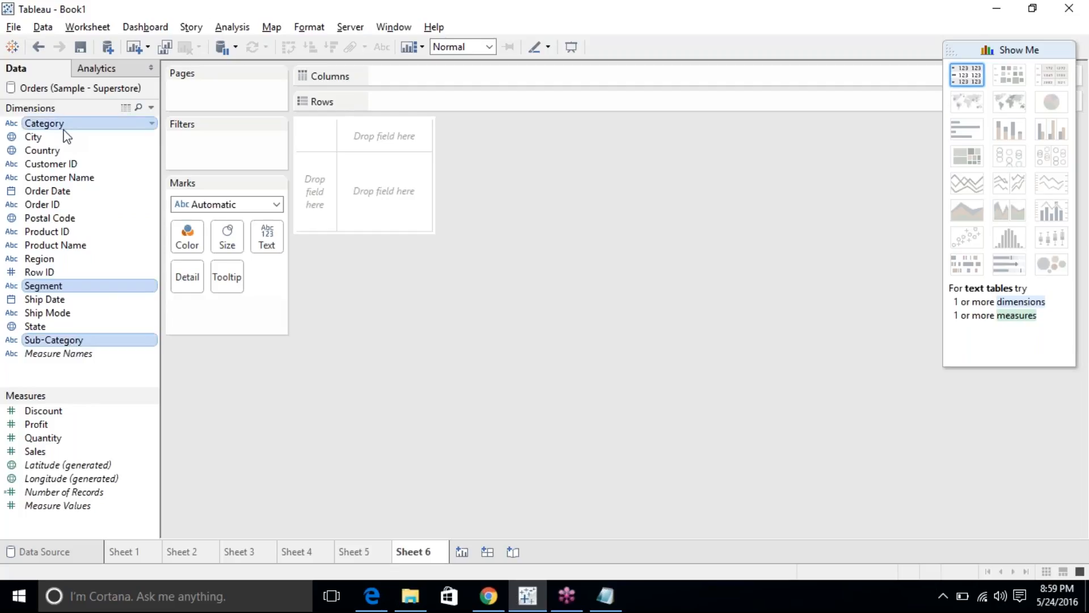
{"action": "right_click", "coordinate": [66, 134]}
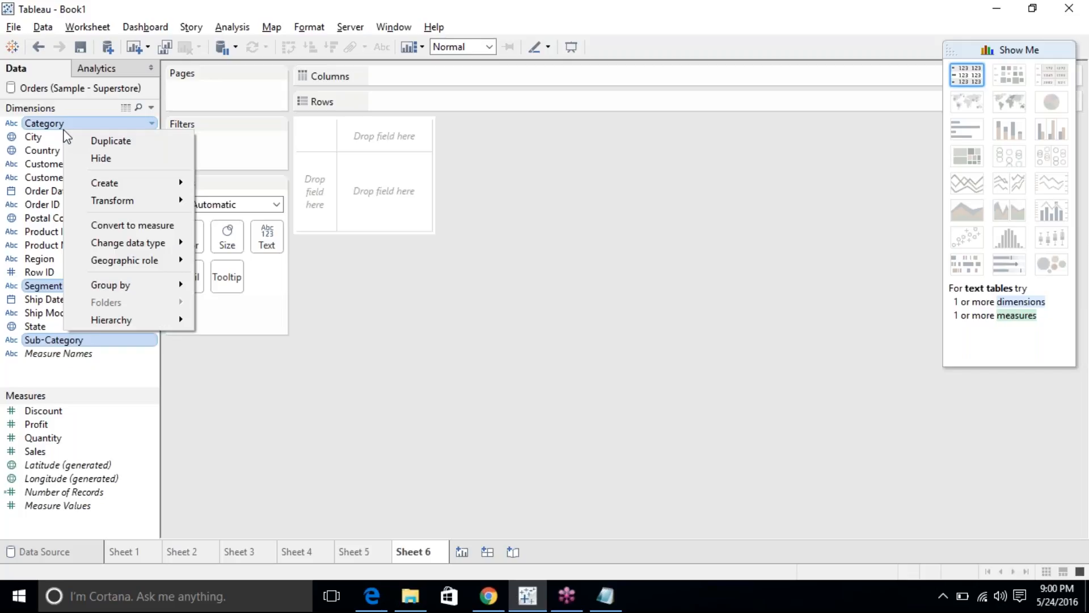
Switch the Data pane to group fields by folder.
{"action": "left_click", "coordinate": [29, 217]}
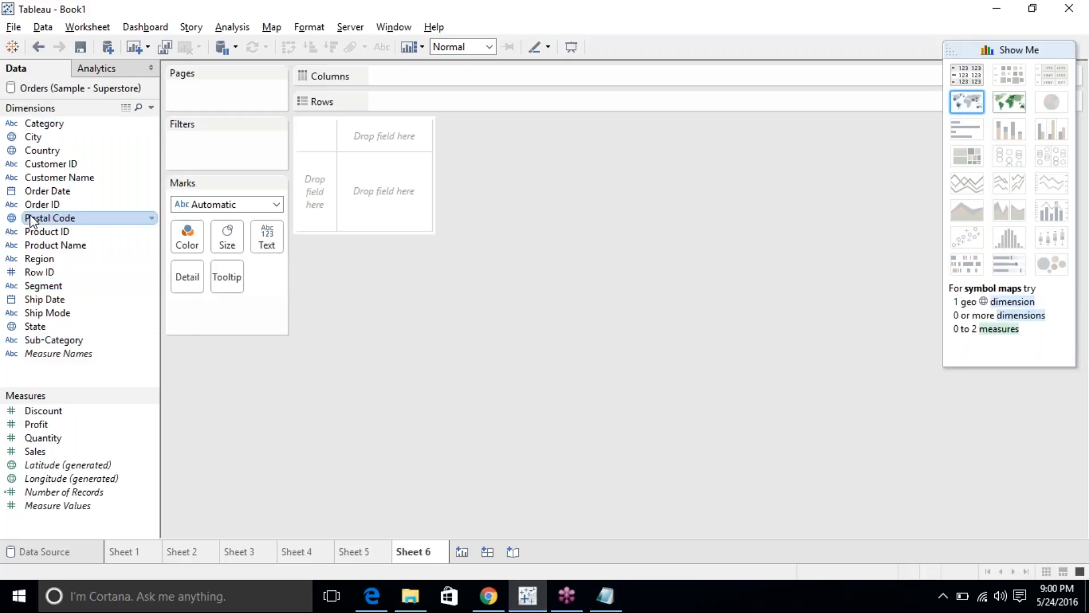
{"action": "right_click", "coordinate": [29, 215]}
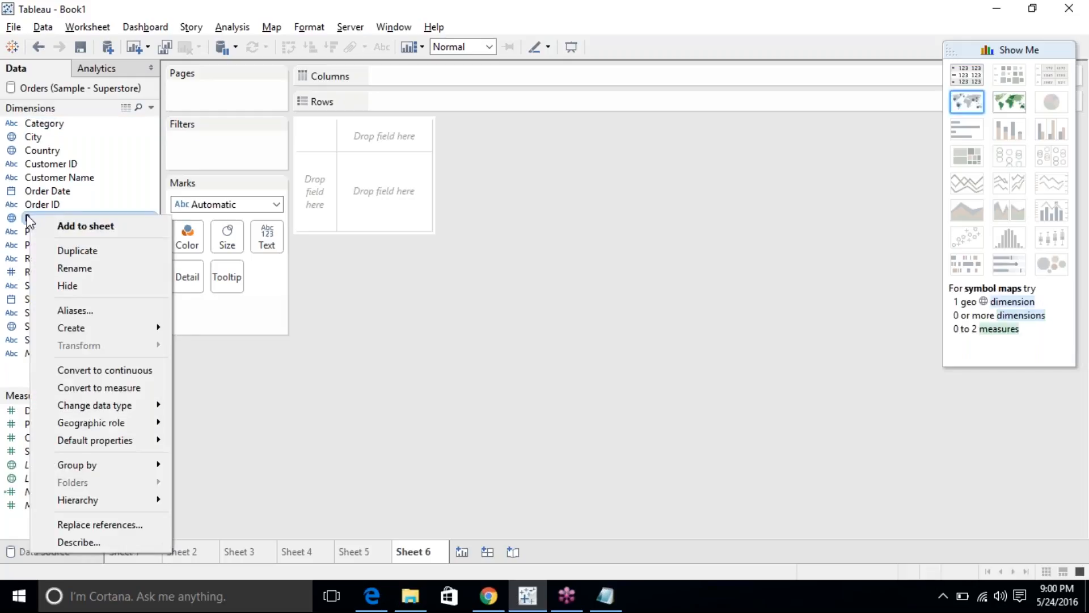
{"action": "left_click", "coordinate": [275, 427]}
{"action": "right_click", "coordinate": [93, 273]}
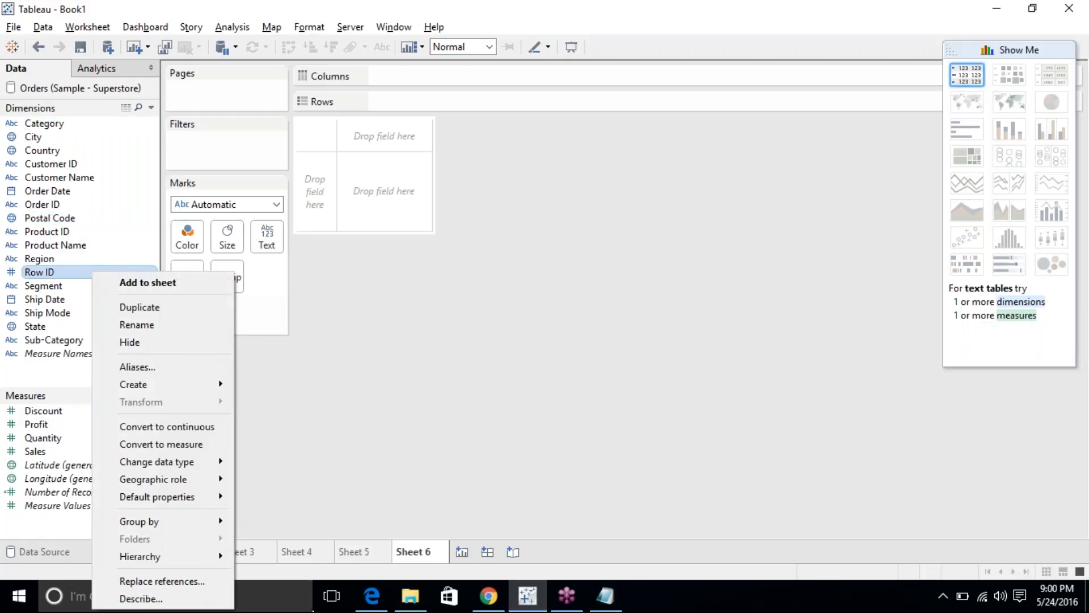
{"action": "mouse_move", "coordinate": [220, 519]}
{"action": "left_click", "coordinate": [260, 520]}
Create a folder named Divisions holding Category, Segment and Sub-Category.
{"action": "left_click", "coordinate": [101, 231]}
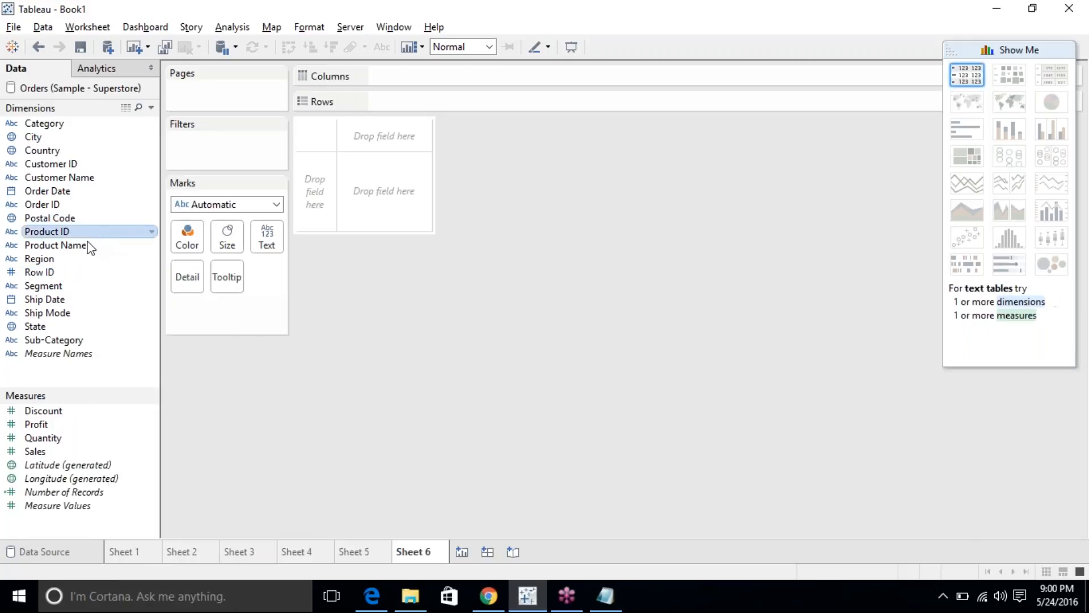
{"action": "left_click", "coordinate": [57, 340]}
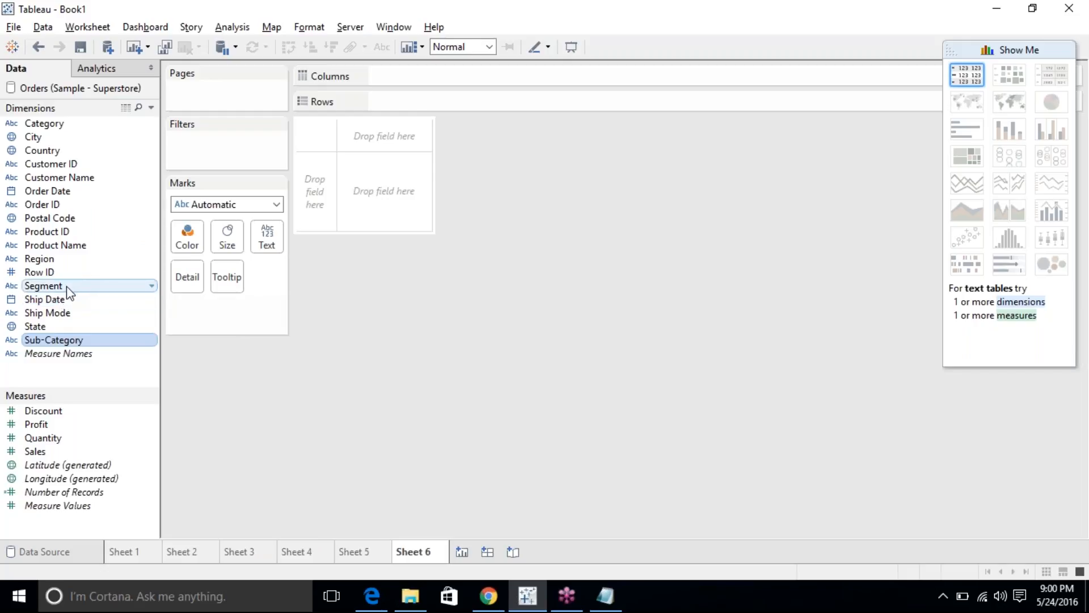
{"action": "left_click", "coordinate": [69, 285], "text": "ctrl"}
{"action": "right_click", "coordinate": [98, 124]}
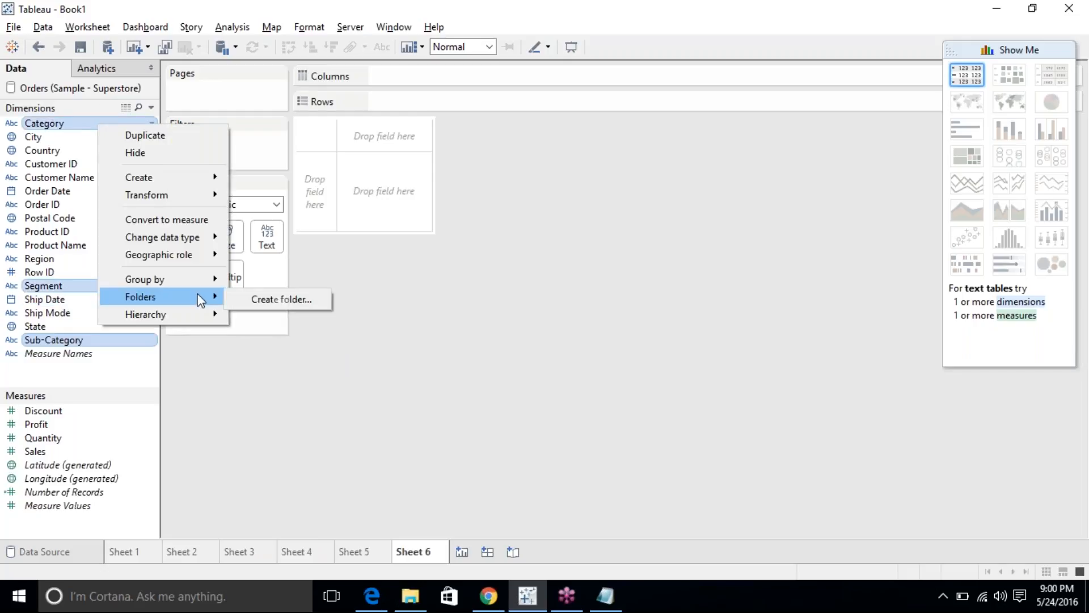
{"action": "left_click", "coordinate": [282, 298]}
{"action": "type", "text": "Divisions"}
{"action": "key", "text": "Return"}
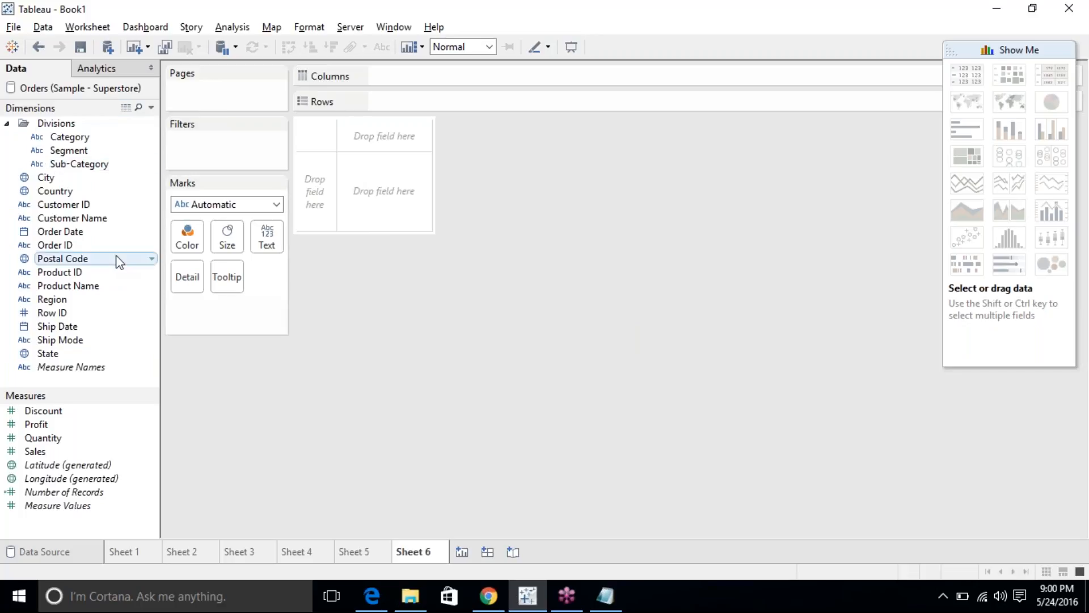
Group the Data pane's fields by data source table.
{"action": "right_click", "coordinate": [112, 222]}
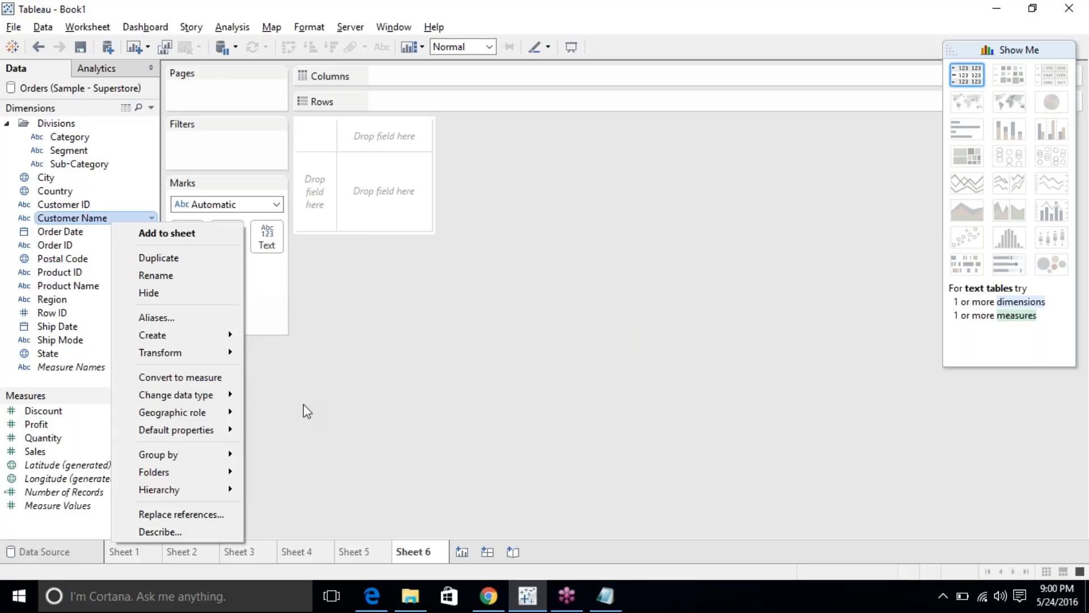
{"action": "mouse_move", "coordinate": [219, 476]}
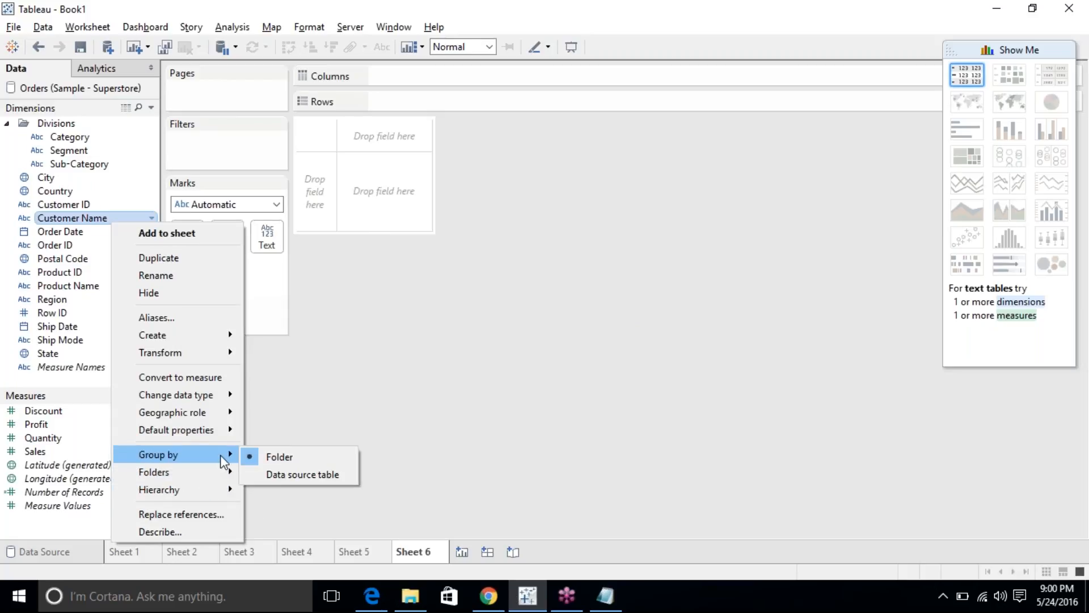
{"action": "left_click", "coordinate": [271, 476]}
{"action": "right_click", "coordinate": [74, 89]}
{"action": "left_click", "coordinate": [227, 81]}
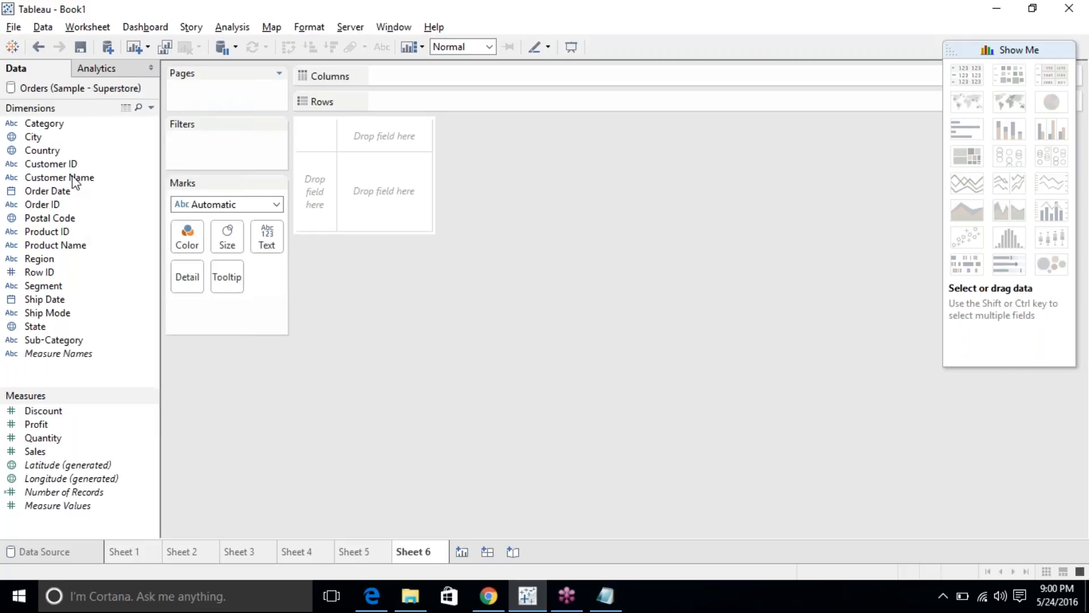
Join the Returns and People tables to Orders, then return to Sheet 6.
{"action": "left_click", "coordinate": [46, 552]}
{"action": "left_click_drag", "start_coordinate": [69, 269], "coordinate": [519, 162]}
{"action": "left_click_drag", "start_coordinate": [53, 249], "coordinate": [423, 213]}
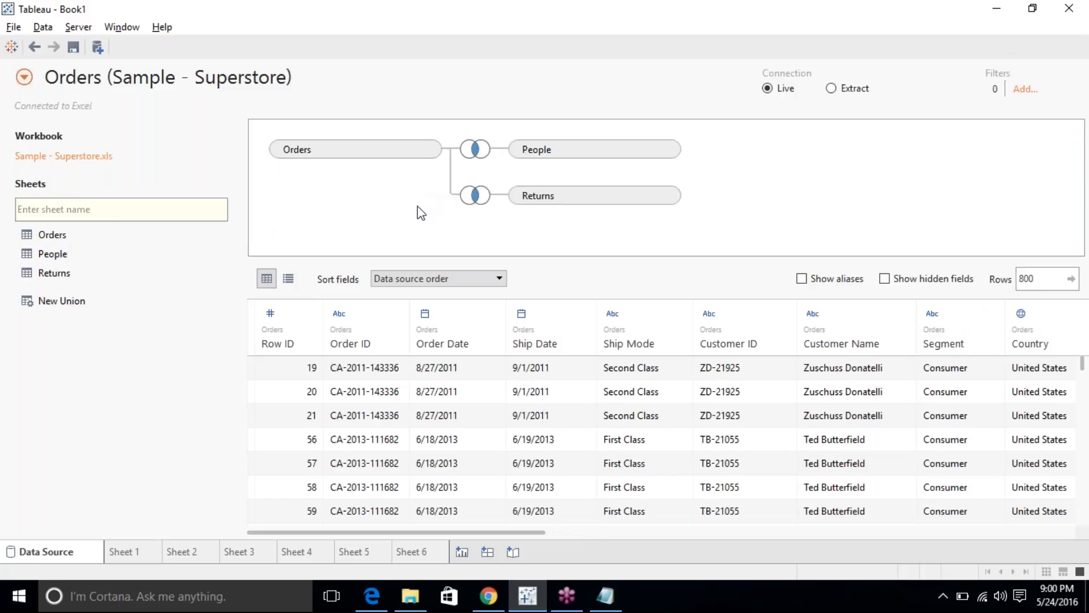
{"action": "left_click", "coordinate": [412, 550]}
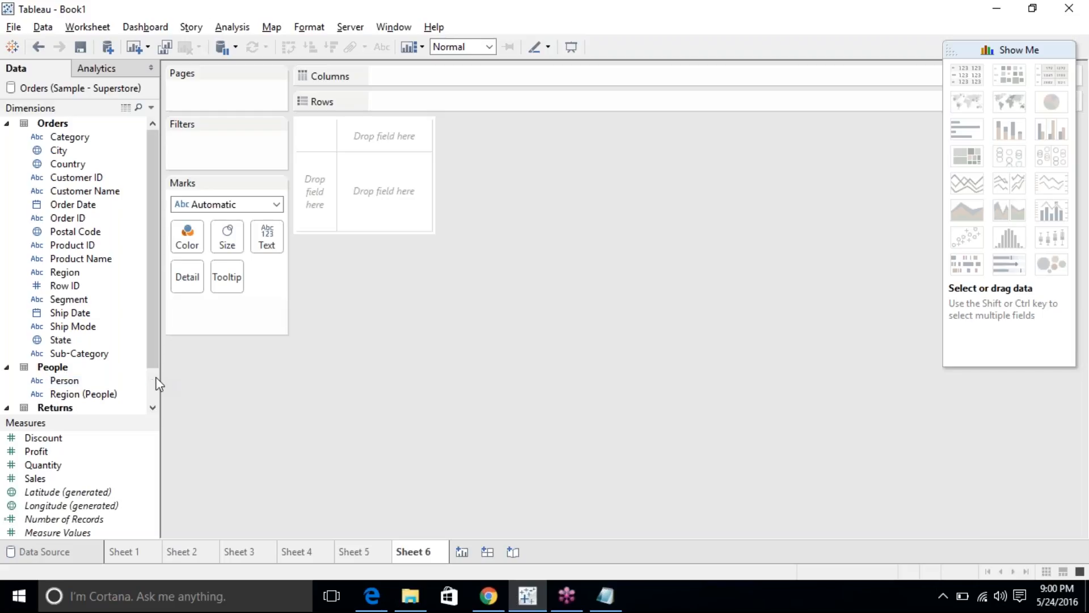
Select Product ID and Customer ID together in the Dimensions list.
{"action": "scroll", "coordinate": [155, 377], "scroll_direction": "down", "scroll_amount": 1}
{"action": "mouse_move", "coordinate": [152, 378]}
{"action": "left_mouse_down"}
{"action": "mouse_move", "coordinate": [158, 269]}
{"action": "mouse_move", "coordinate": [157, 394]}
{"action": "left_mouse_up"}
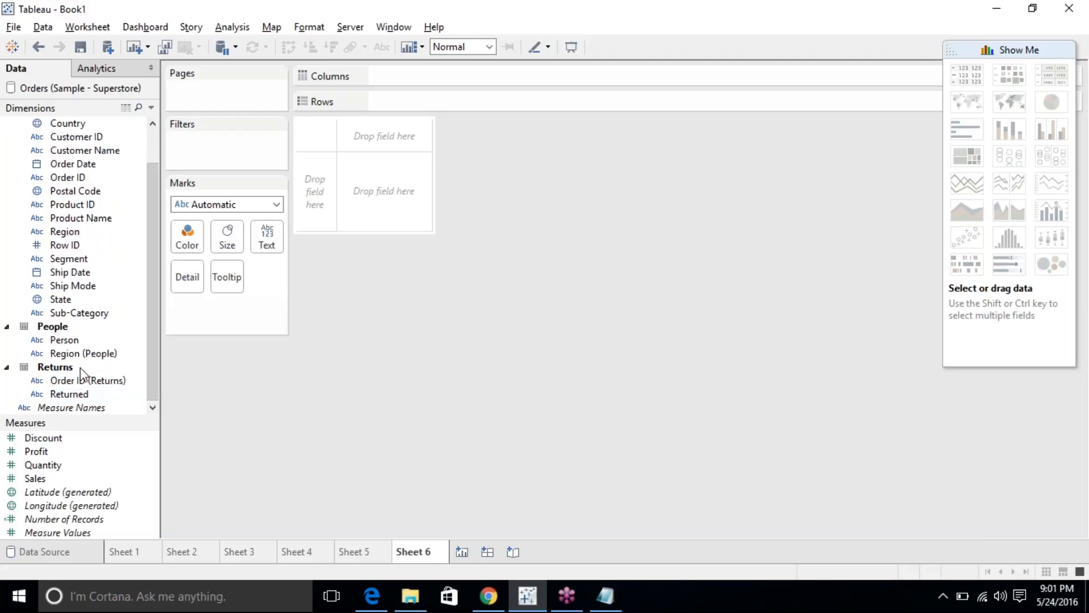
{"action": "left_click", "coordinate": [63, 210]}
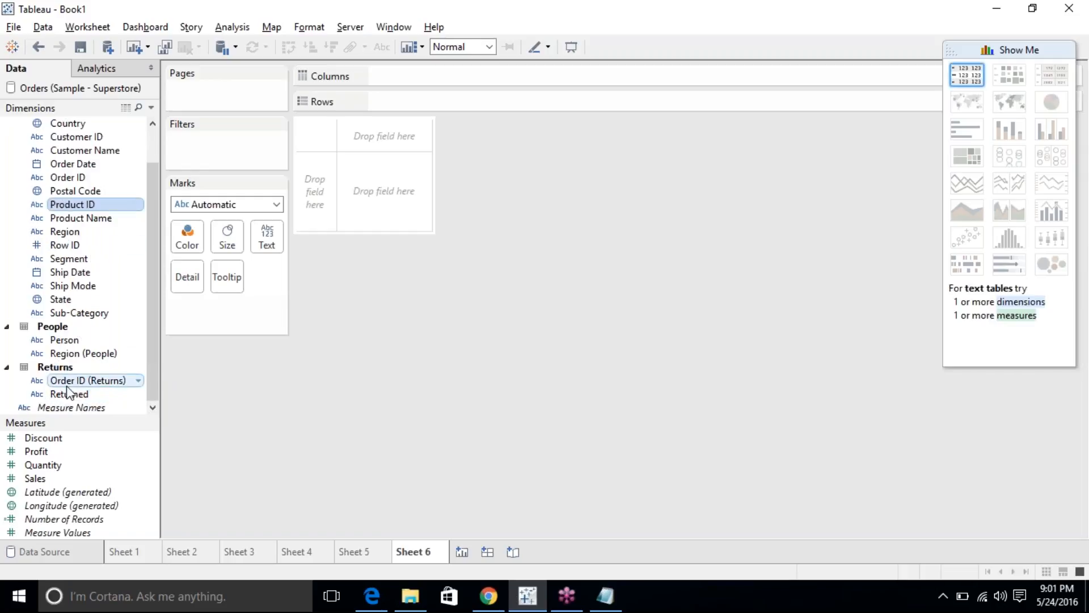
{"action": "scroll", "coordinate": [80, 314], "scroll_direction": "up", "scroll_amount": 1}
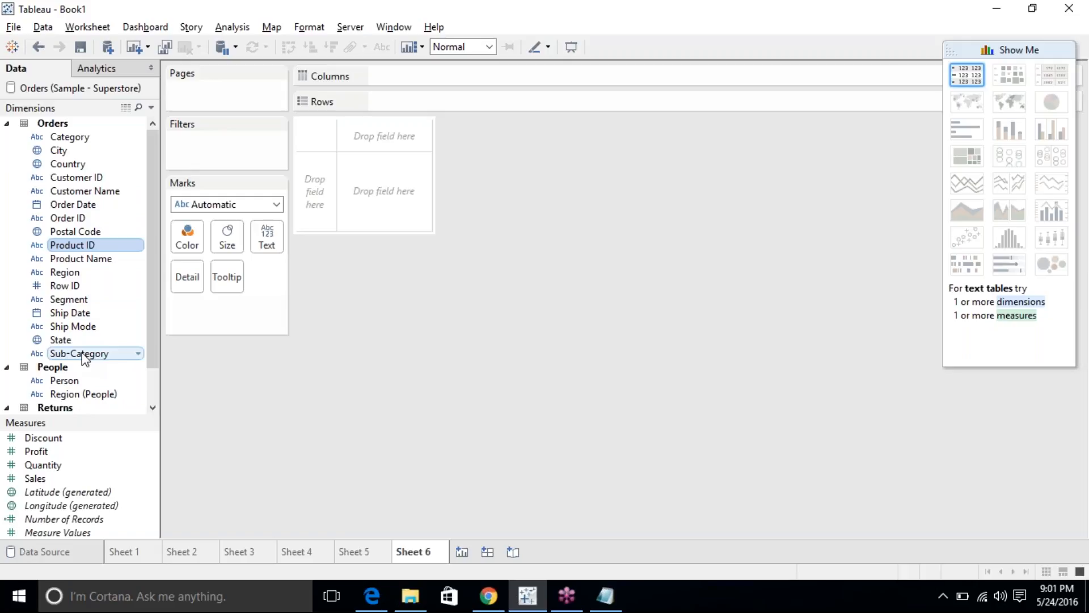
{"action": "left_click", "coordinate": [105, 180], "text": "ctrl"}
{"action": "scroll", "coordinate": [95, 274], "scroll_direction": "down", "scroll_amount": 1}
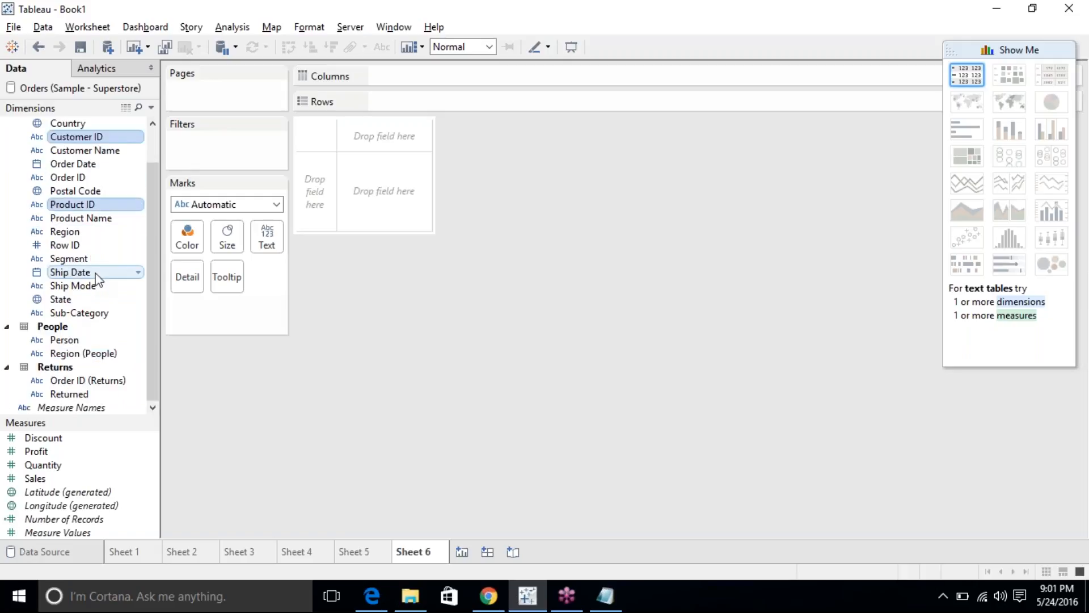
Regroup the dimensions by folder from the Region (People) field's menu.
{"action": "left_click", "coordinate": [88, 356]}
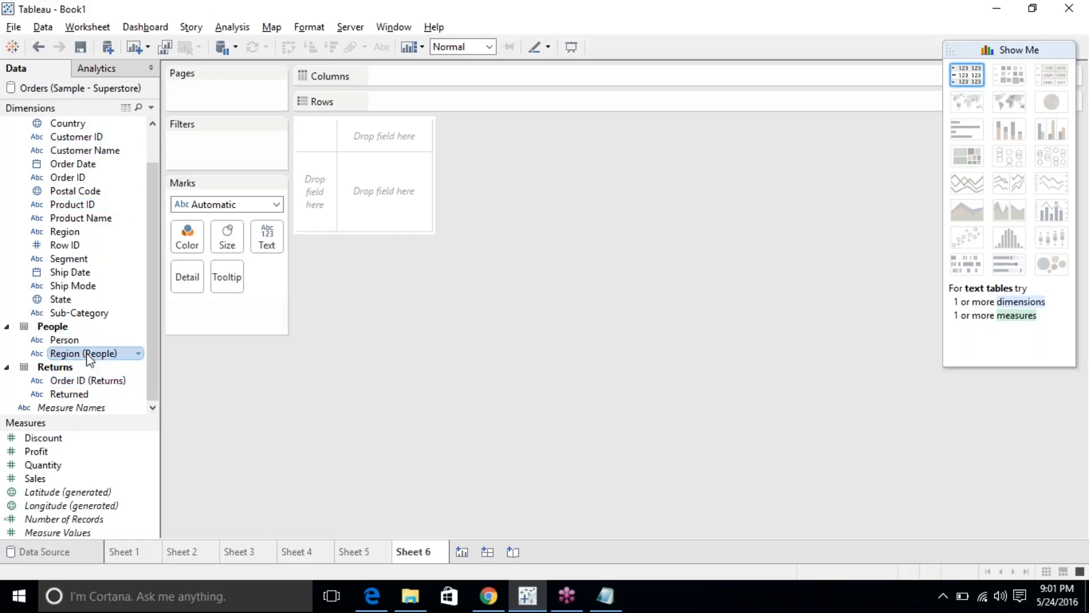
{"action": "right_click", "coordinate": [88, 357]}
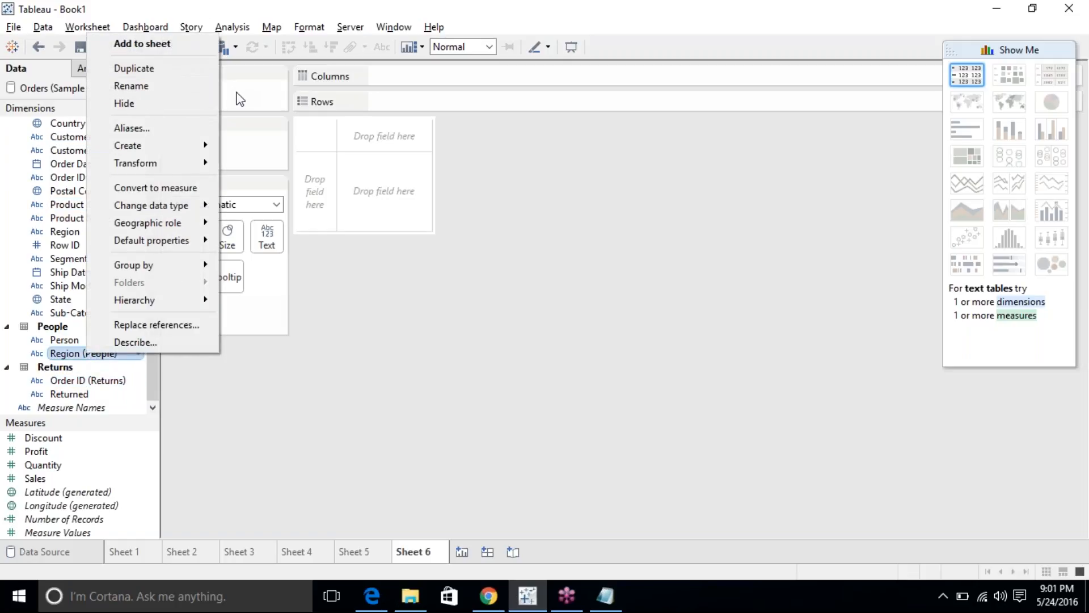
{"action": "mouse_move", "coordinate": [199, 264]}
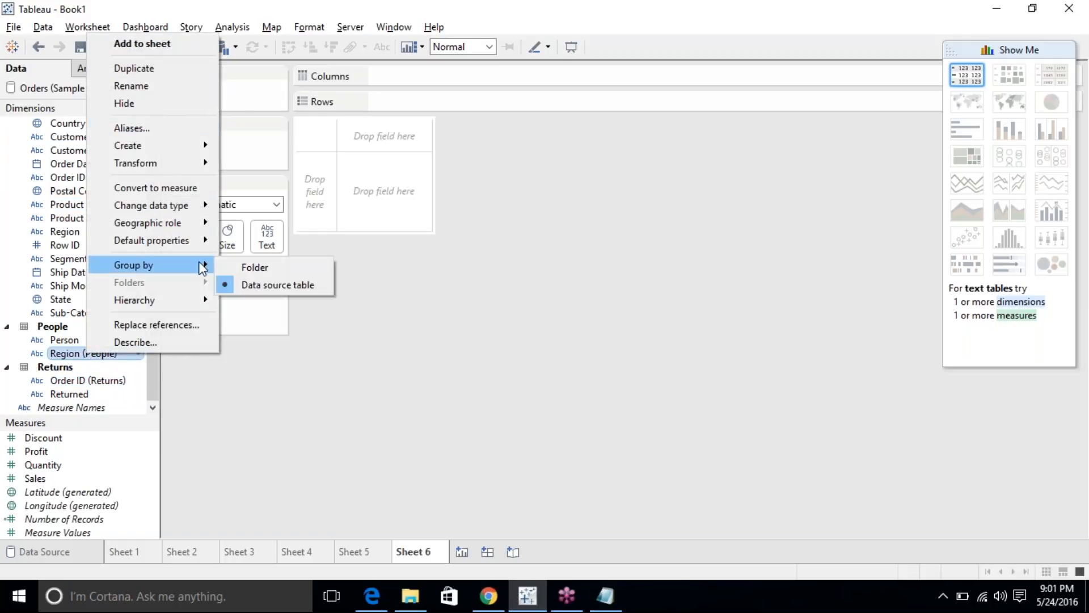
{"action": "left_click", "coordinate": [257, 268]}
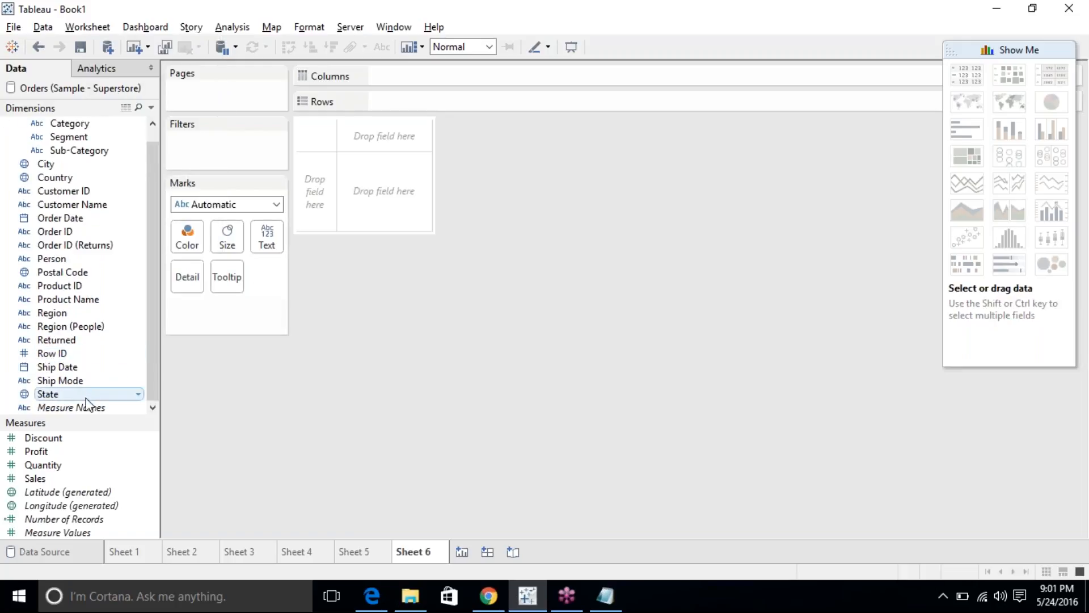
Put Product ID, Row ID, Order ID (Returns) and Order ID into a new IDs folder.
{"action": "left_click", "coordinate": [84, 285]}
{"action": "left_click", "coordinate": [59, 350], "text": "ctrl"}
{"action": "left_click", "coordinate": [96, 245], "text": "ctrl"}
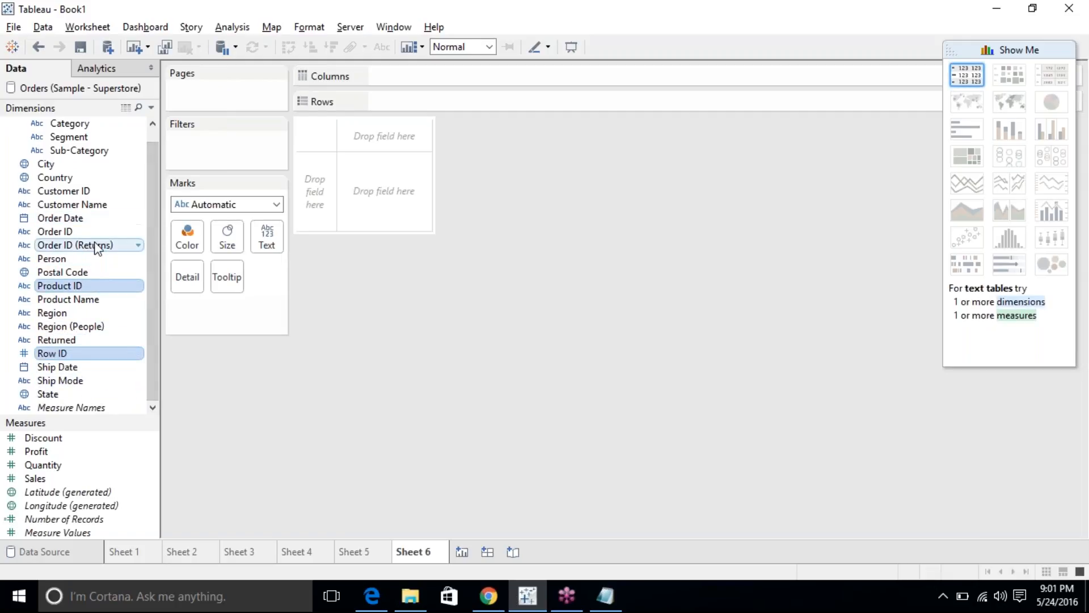
{"action": "left_click", "coordinate": [80, 233], "text": "ctrl"}
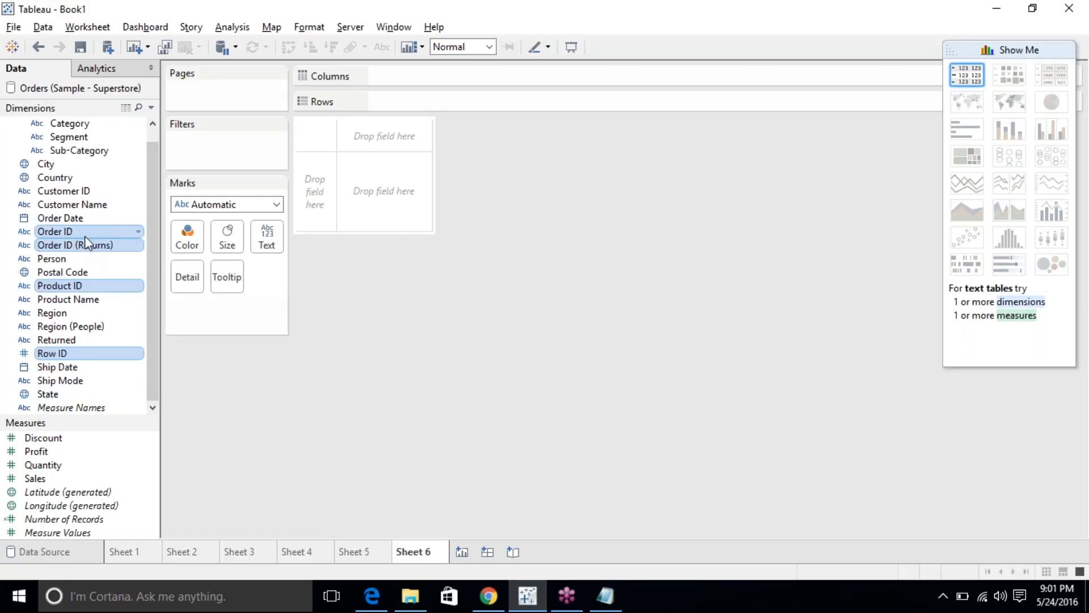
{"action": "right_click", "coordinate": [90, 237]}
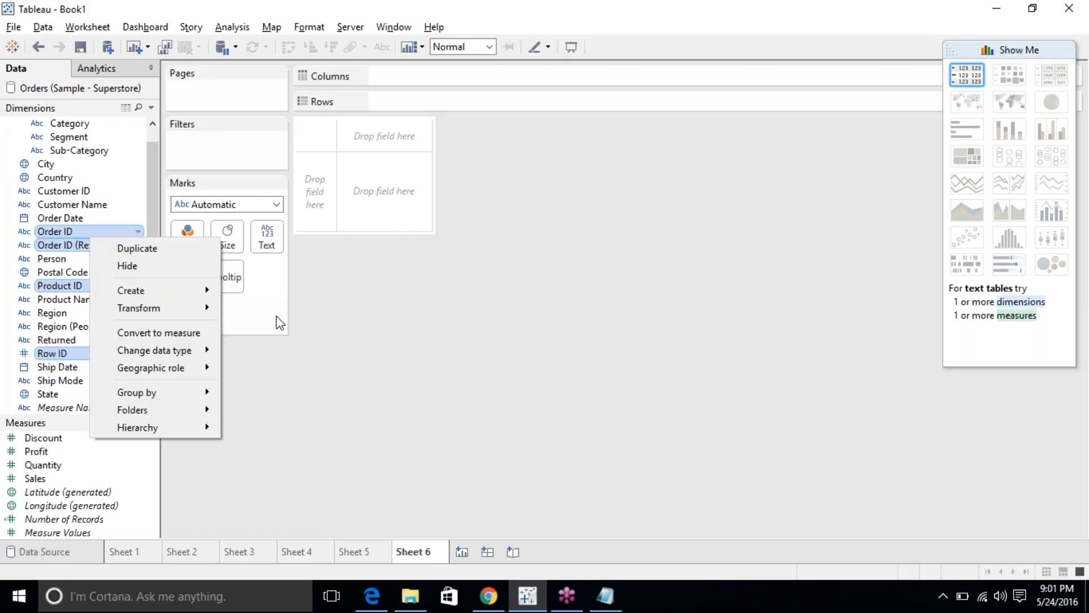
{"action": "mouse_move", "coordinate": [188, 410]}
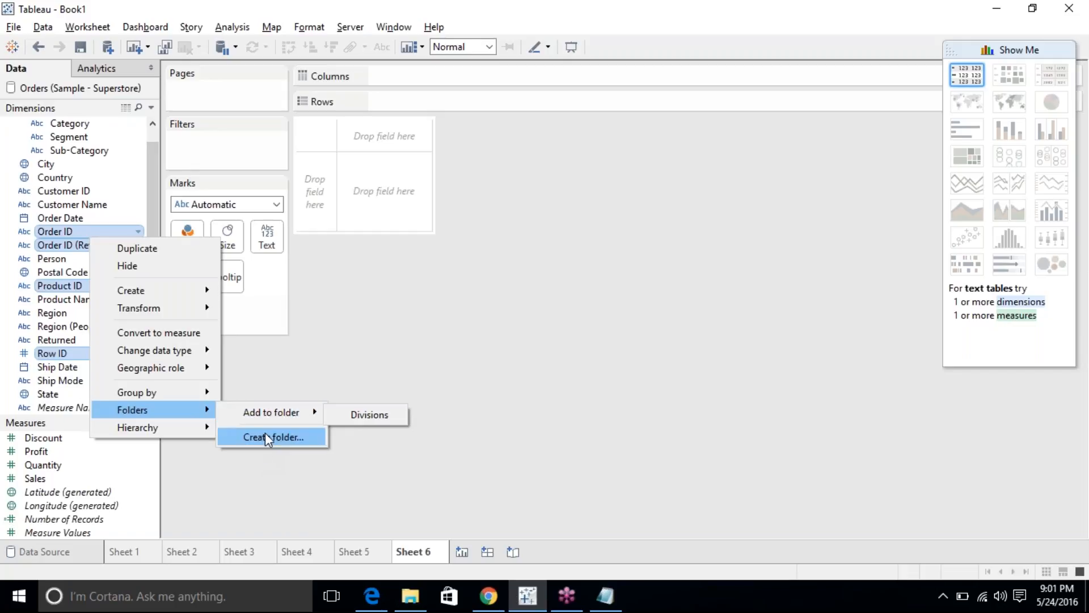
{"action": "left_click", "coordinate": [266, 437]}
{"action": "type", "text": "IDs"}
{"action": "key", "text": "Return"}
Scroll through the Data pane to check the folders, then minimize Tableau.
{"action": "scroll", "coordinate": [122, 186], "scroll_direction": "up", "scroll_amount": 1}
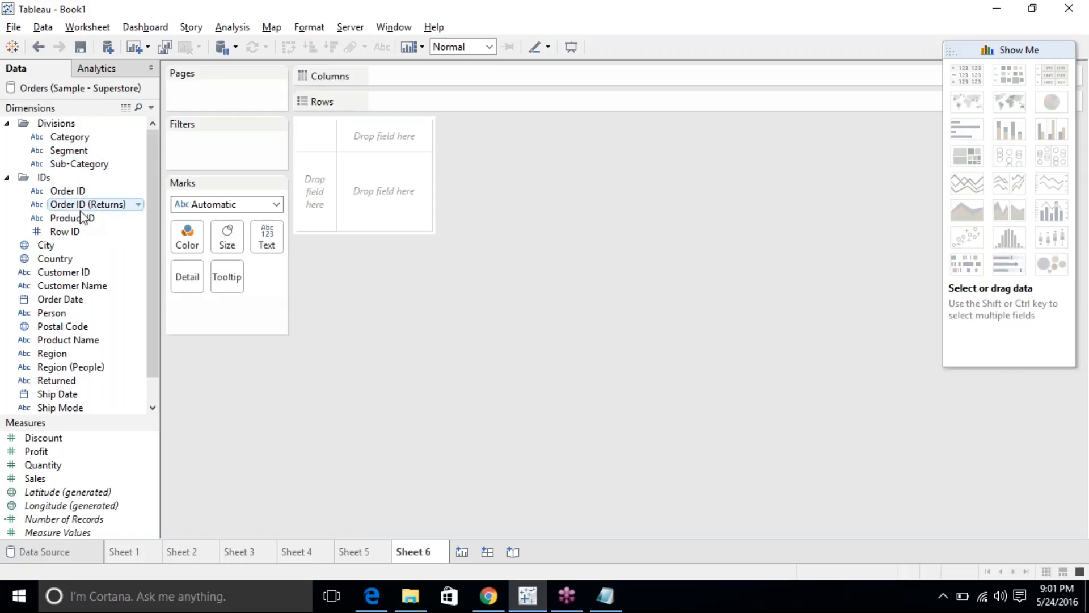
{"action": "scroll", "coordinate": [84, 218], "scroll_direction": "down", "scroll_amount": 2}
{"action": "scroll", "coordinate": [83, 217], "scroll_direction": "up", "scroll_amount": 2}
{"action": "scroll", "coordinate": [83, 215], "scroll_direction": "down", "scroll_amount": 2}
{"action": "scroll", "coordinate": [80, 209], "scroll_direction": "up", "scroll_amount": 2}
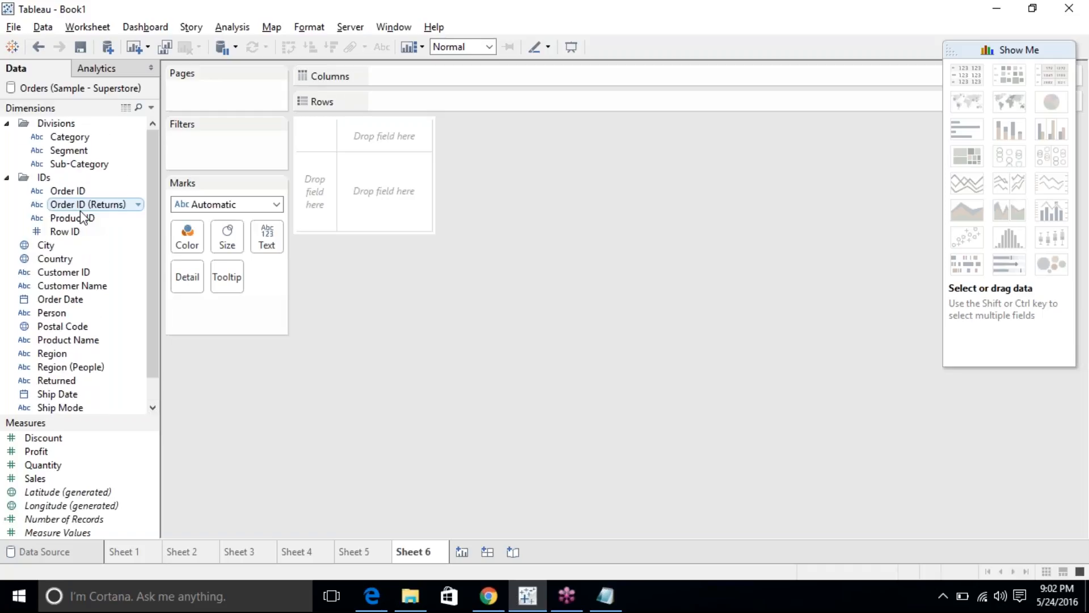
{"action": "left_click", "coordinate": [521, 606]}
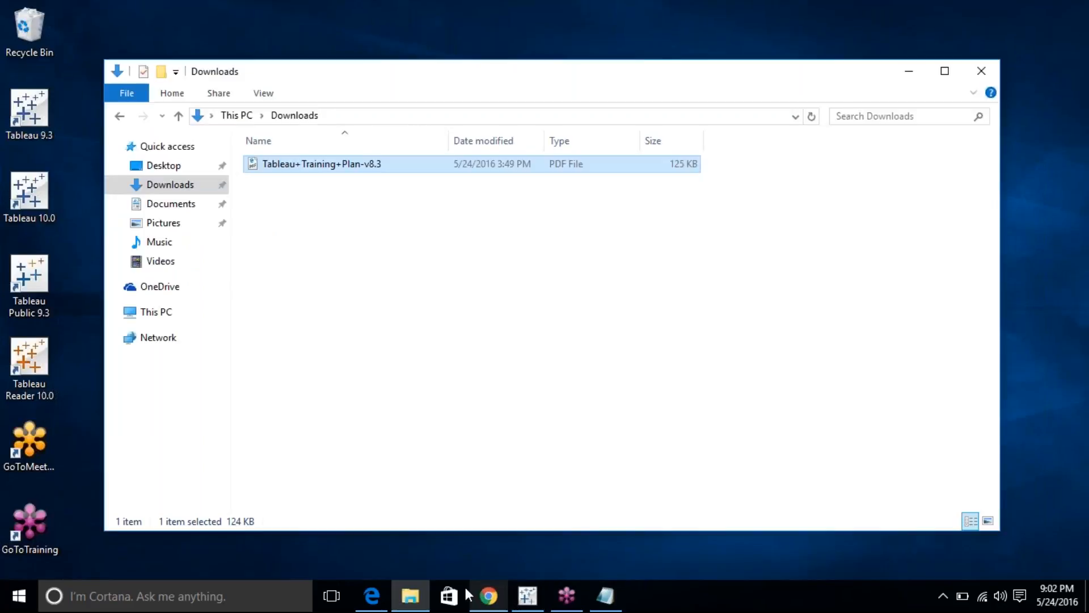
{"action": "left_click", "coordinate": [372, 597]}
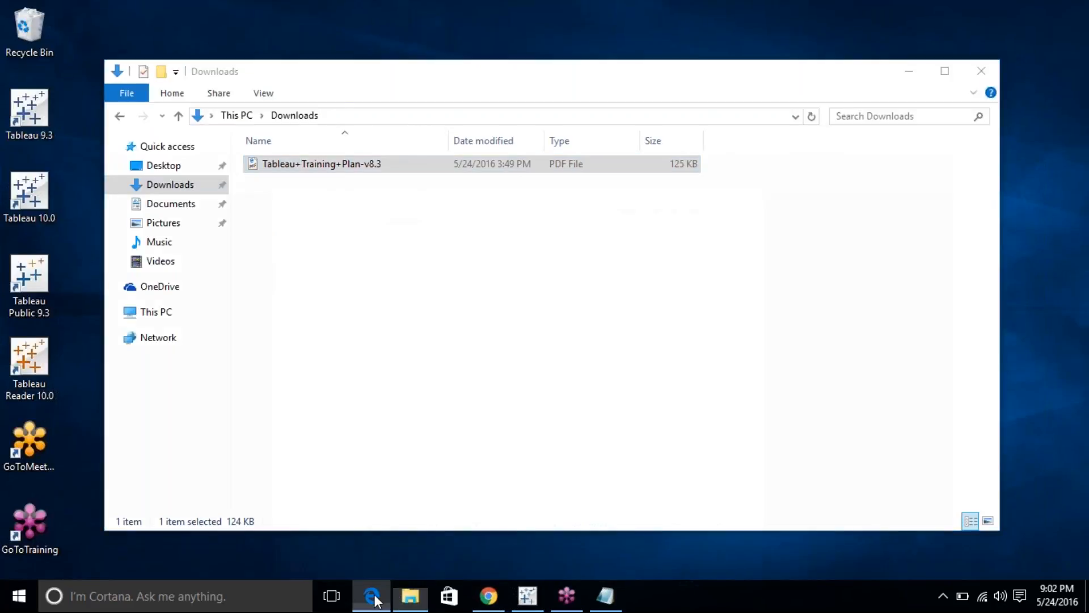
{"action": "scroll", "coordinate": [460, 306], "scroll_direction": "down", "scroll_amount": 1}
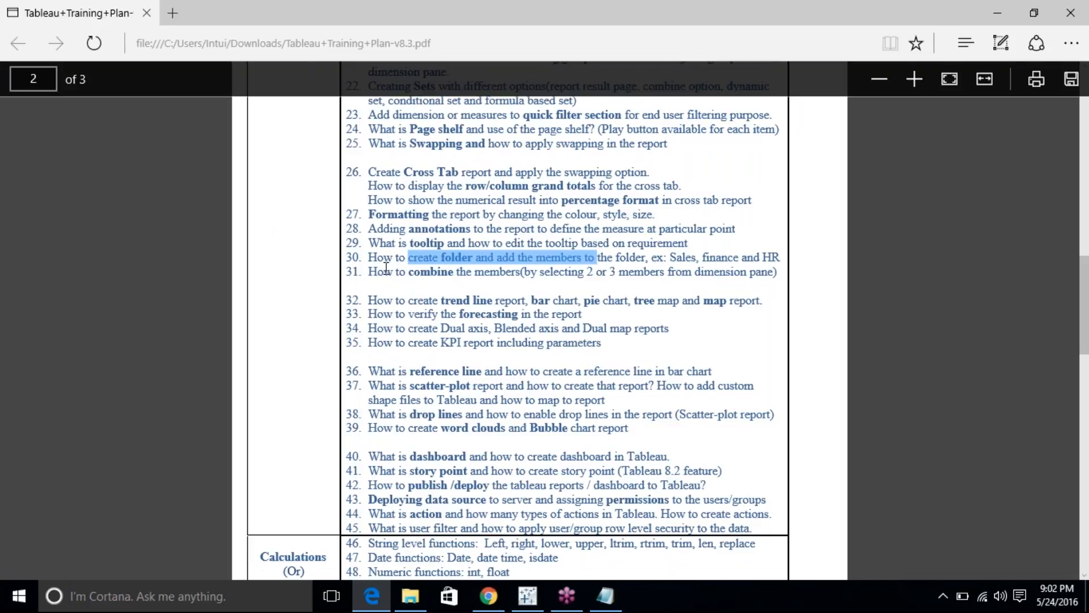
{"action": "left_click_drag", "start_coordinate": [367, 274], "coordinate": [506, 264]}
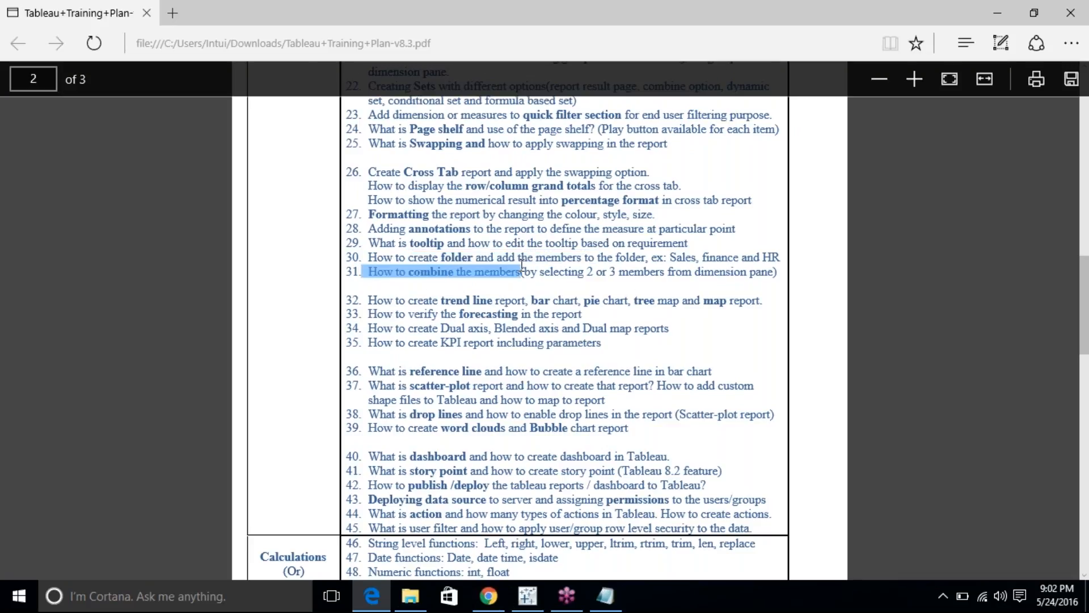
{"action": "left_click", "coordinate": [527, 595]}
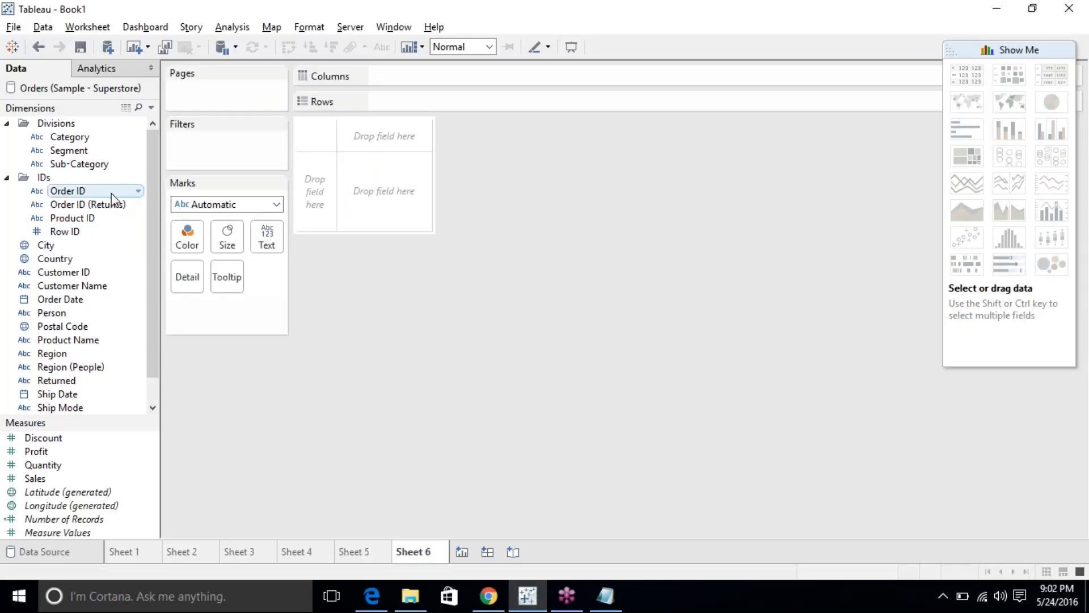
Put Region and then State on Rows to list states under regions.
{"action": "mouse_move", "coordinate": [56, 354]}
{"action": "left_mouse_down"}
{"action": "mouse_move", "coordinate": [74, 330]}
{"action": "mouse_move", "coordinate": [421, 113]}
{"action": "mouse_move", "coordinate": [397, 102]}
{"action": "left_mouse_up"}
{"action": "left_click", "coordinate": [66, 393]}
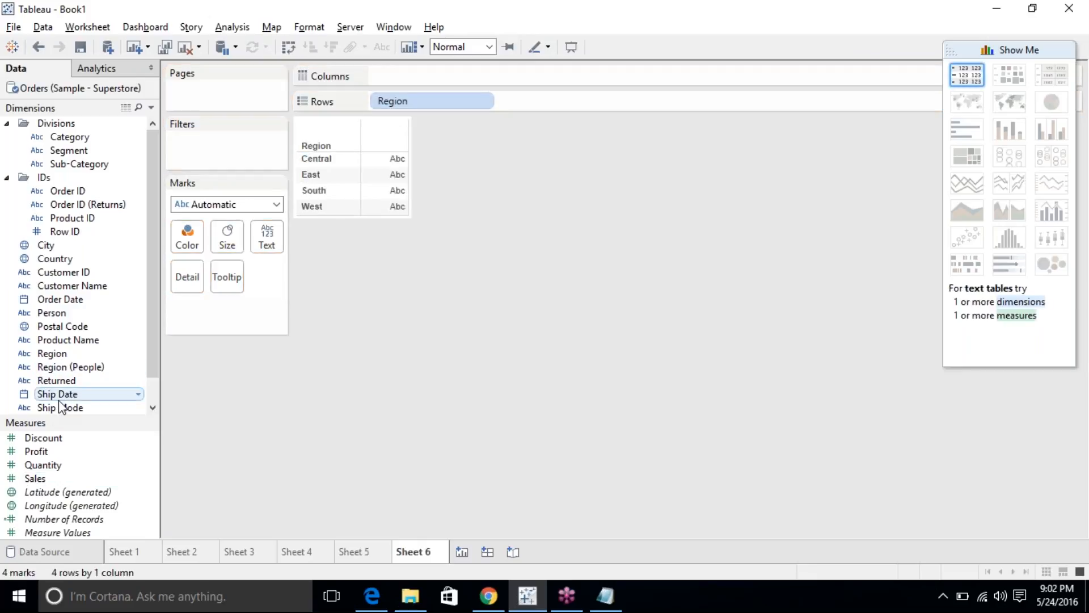
{"action": "scroll", "coordinate": [56, 282], "scroll_direction": "down", "scroll_amount": 1}
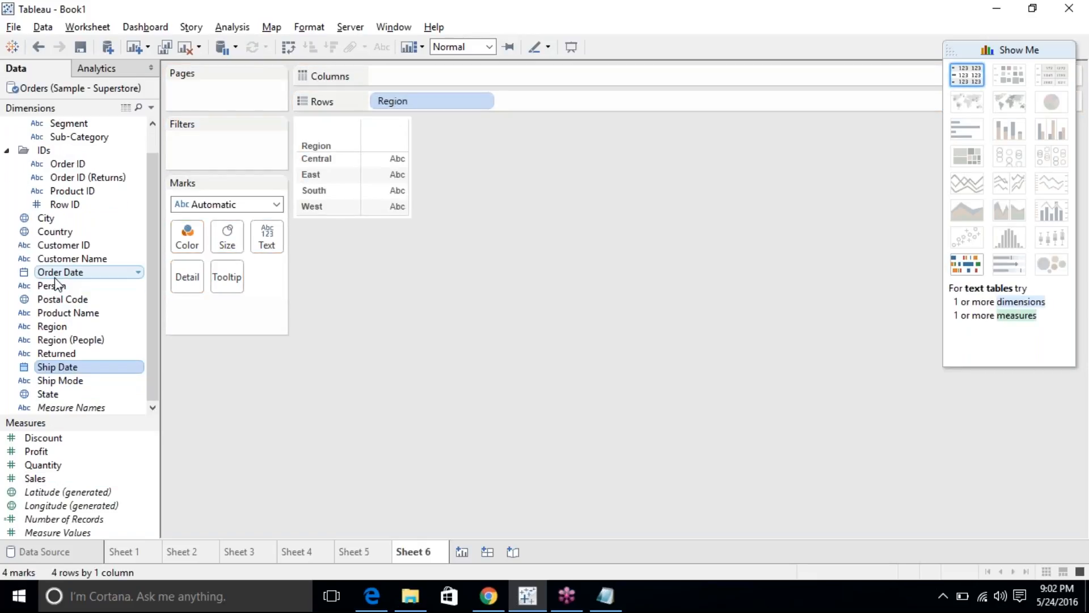
{"action": "left_click_drag", "start_coordinate": [86, 393], "coordinate": [553, 101]}
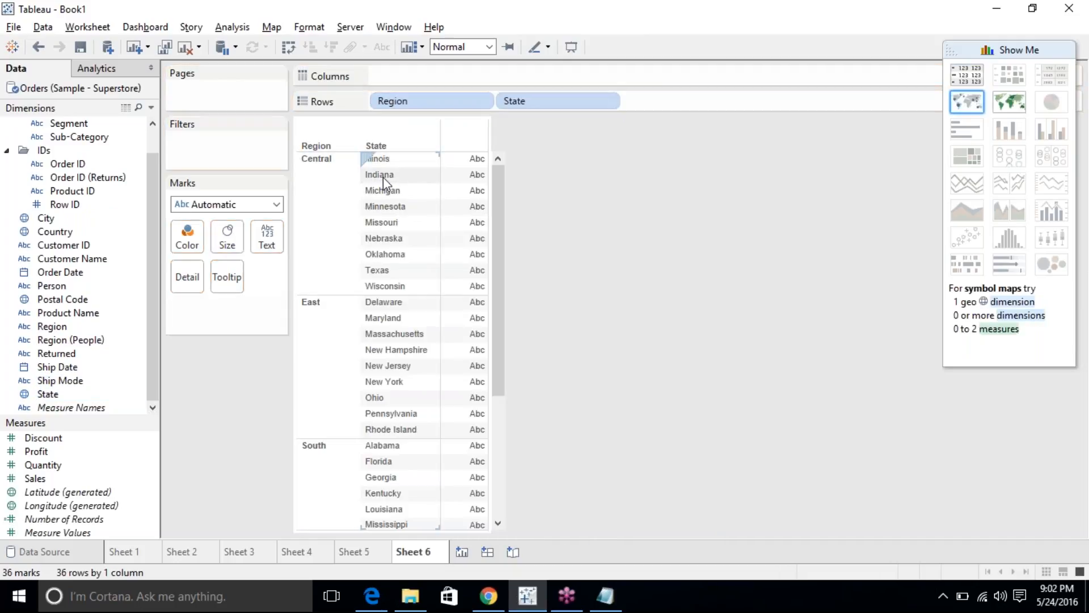
Combine State and Region into a new State & Region combined field.
{"action": "left_click", "coordinate": [63, 391]}
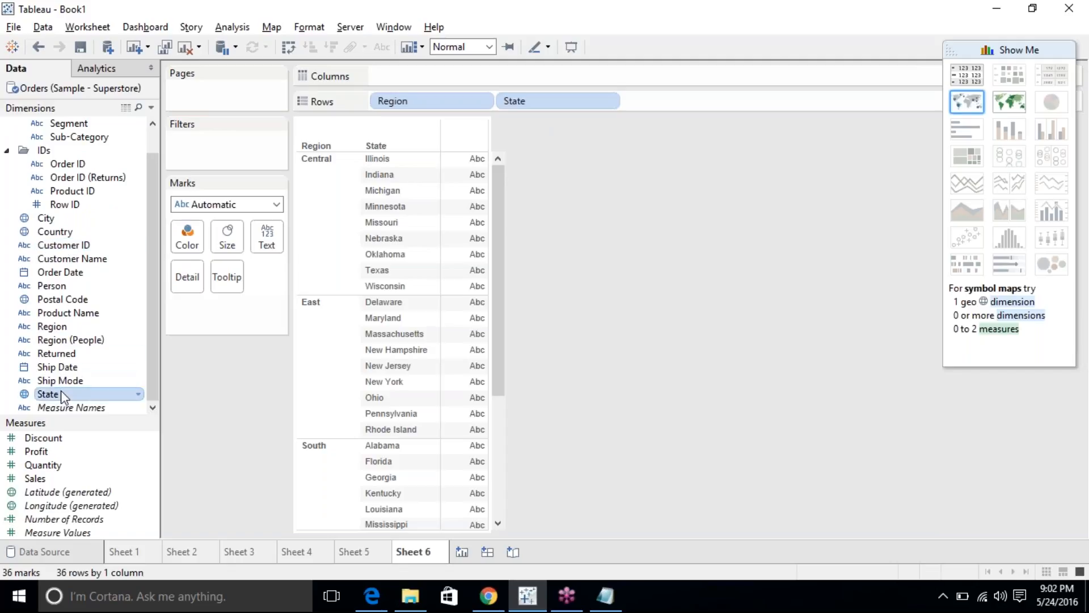
{"action": "right_click", "coordinate": [73, 327]}
{"action": "mouse_move", "coordinate": [176, 369]}
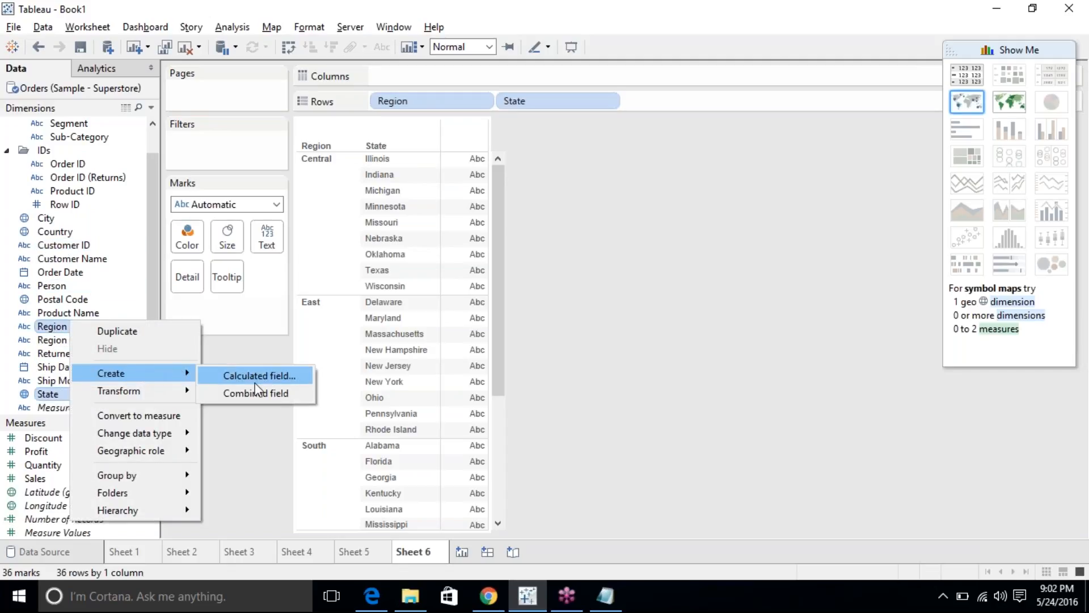
{"action": "left_click", "coordinate": [264, 397]}
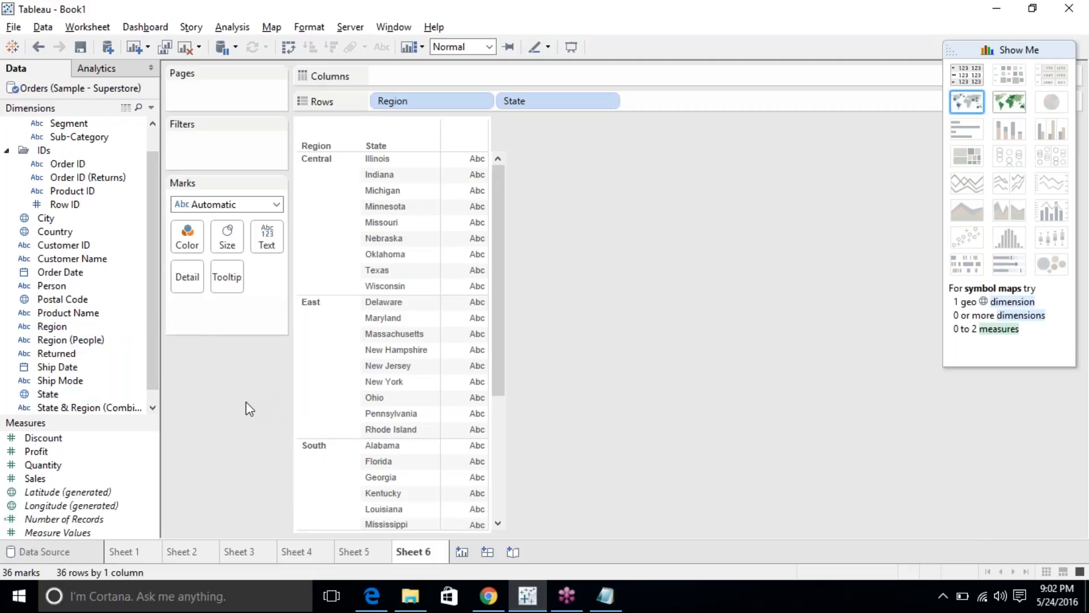
Rebuild Rows as State & Region (Combined), Region, then State.
{"action": "left_click_drag", "start_coordinate": [395, 103], "coordinate": [376, 28]}
{"action": "left_click_drag", "start_coordinate": [403, 101], "coordinate": [104, 265]}
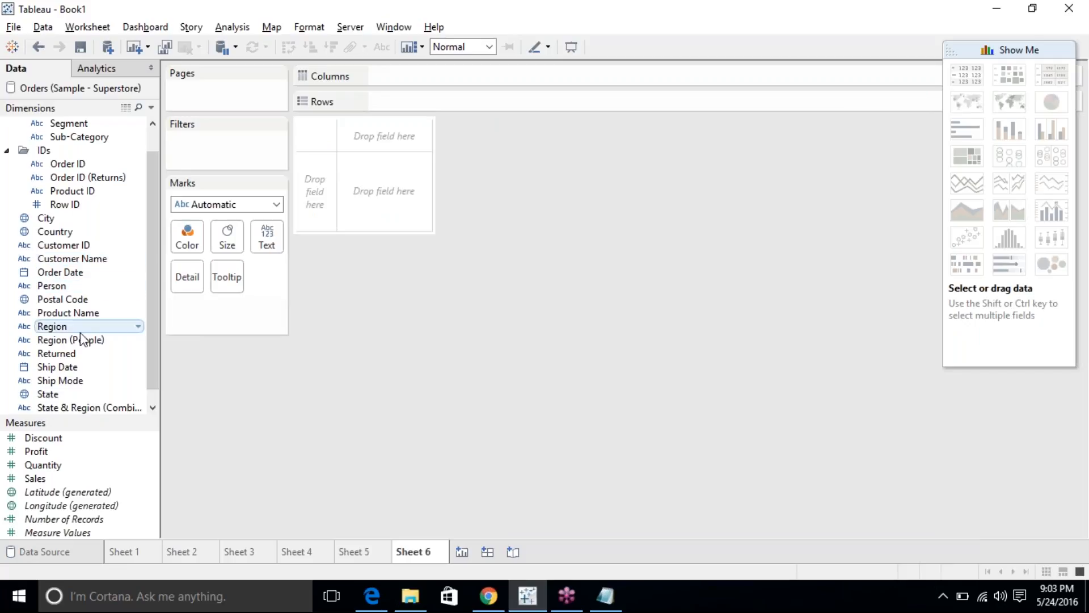
{"action": "left_click_drag", "start_coordinate": [78, 407], "coordinate": [481, 98]}
{"action": "scroll", "coordinate": [341, 350], "scroll_direction": "down", "scroll_amount": 5}
{"action": "scroll", "coordinate": [340, 350], "scroll_direction": "up", "scroll_amount": 5}
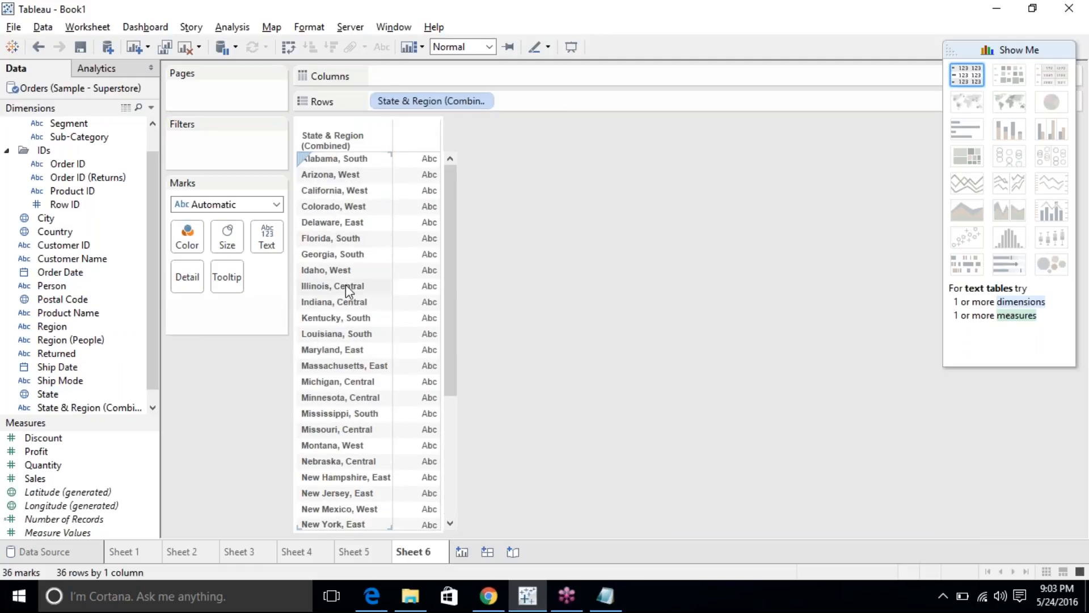
{"action": "left_click_drag", "start_coordinate": [73, 330], "coordinate": [539, 101]}
{"action": "left_click_drag", "start_coordinate": [54, 397], "coordinate": [670, 100]}
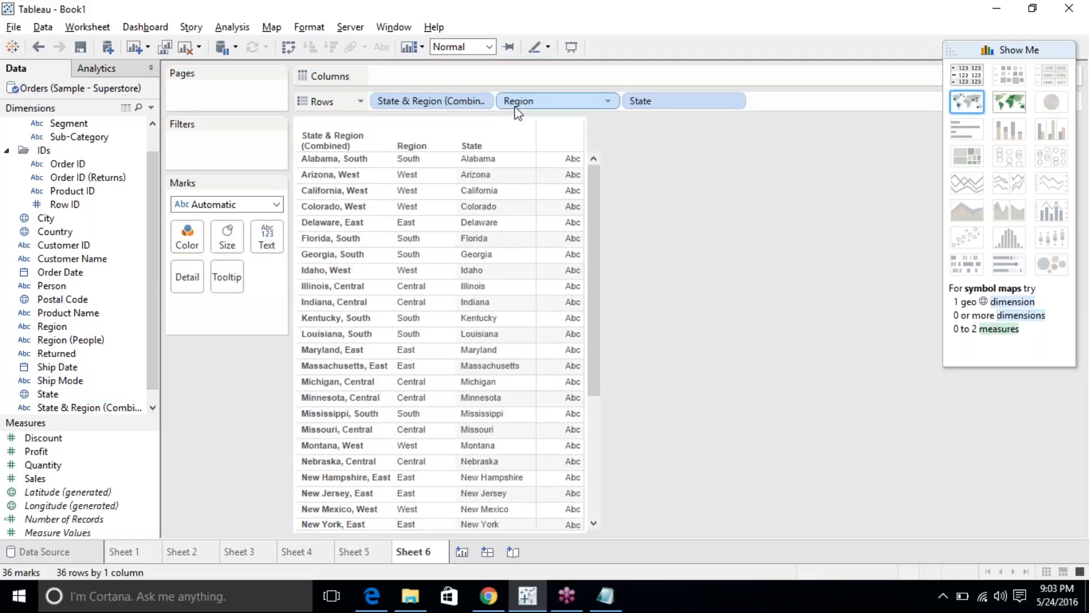
Hide the State & Region (Combined) header, then bring up the training plan PDF.
{"action": "left_click", "coordinate": [482, 101]}
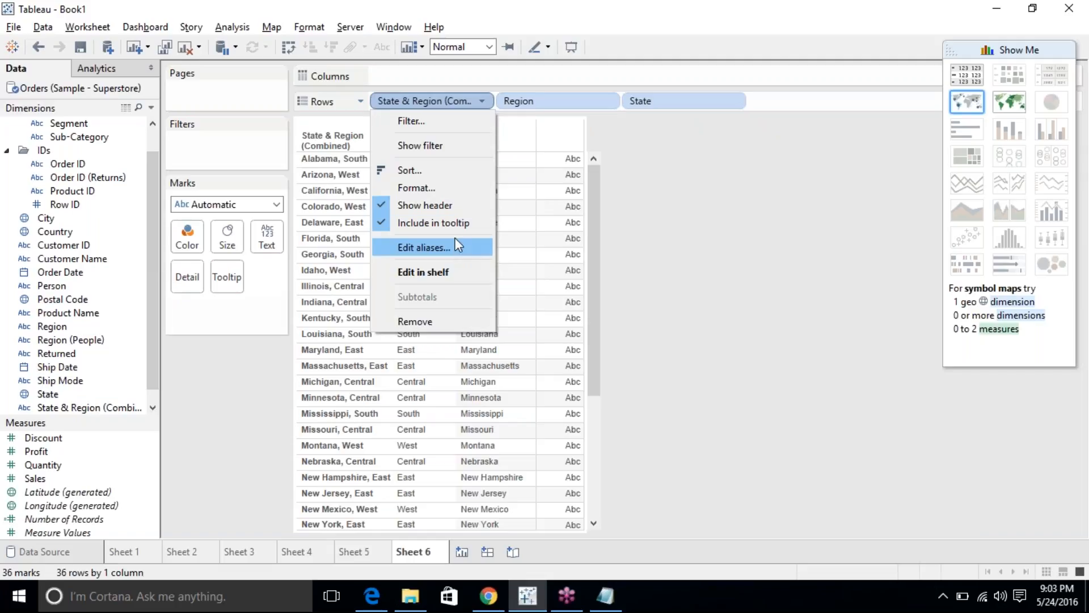
{"action": "left_click", "coordinate": [440, 206]}
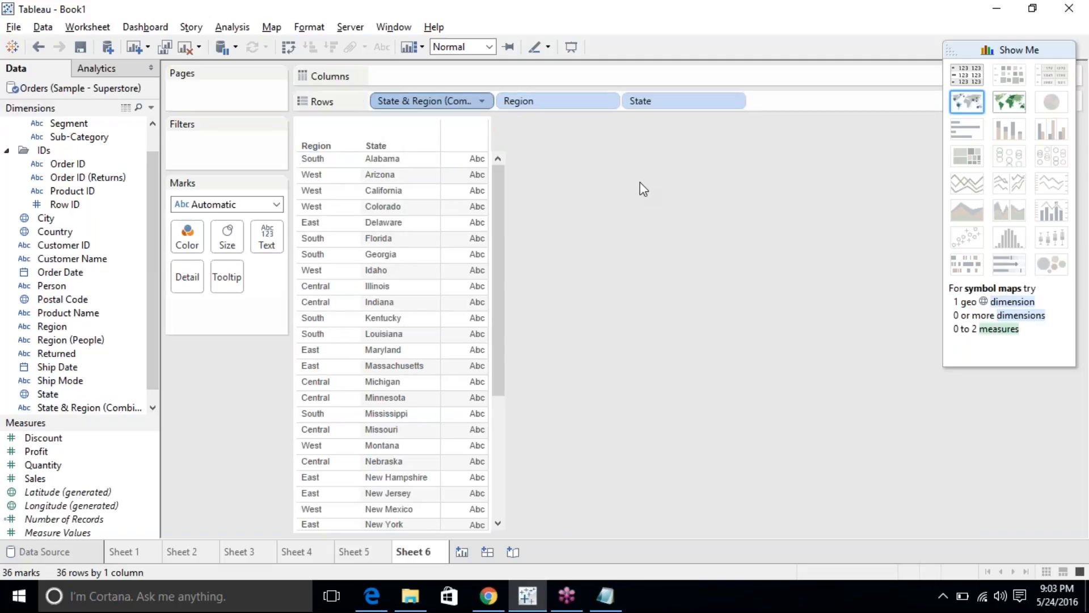
{"action": "scroll", "coordinate": [454, 227], "scroll_direction": "down", "scroll_amount": 4}
{"action": "scroll", "coordinate": [391, 340], "scroll_direction": "up", "scroll_amount": 4}
{"action": "left_click", "coordinate": [534, 591]}
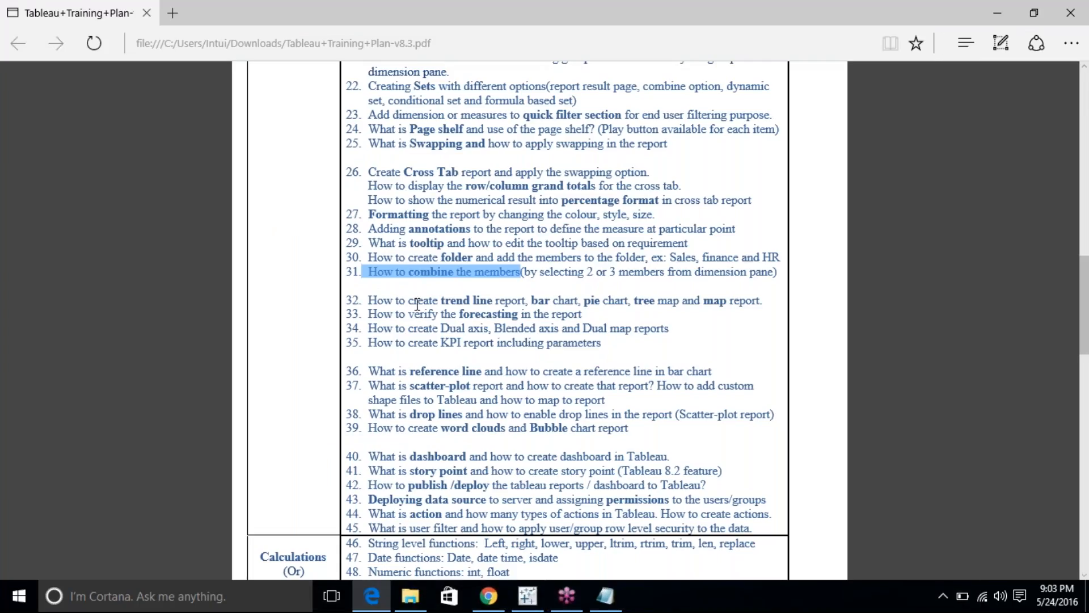
Scroll further down the training plan, then go back to Tableau.
{"action": "scroll", "coordinate": [417, 305], "scroll_direction": "down", "scroll_amount": 3}
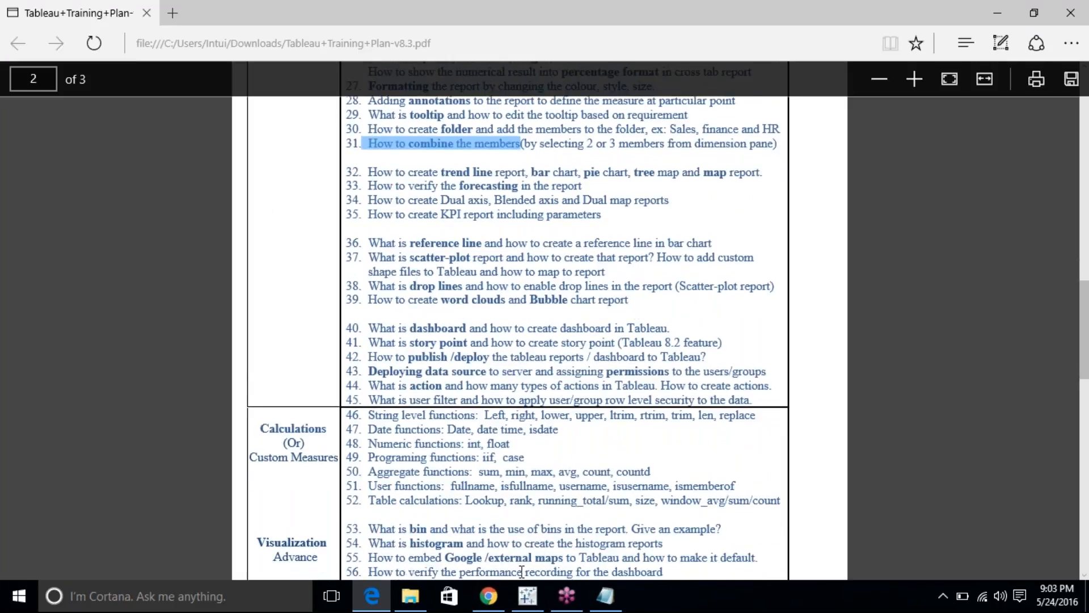
{"action": "left_click", "coordinate": [527, 594]}
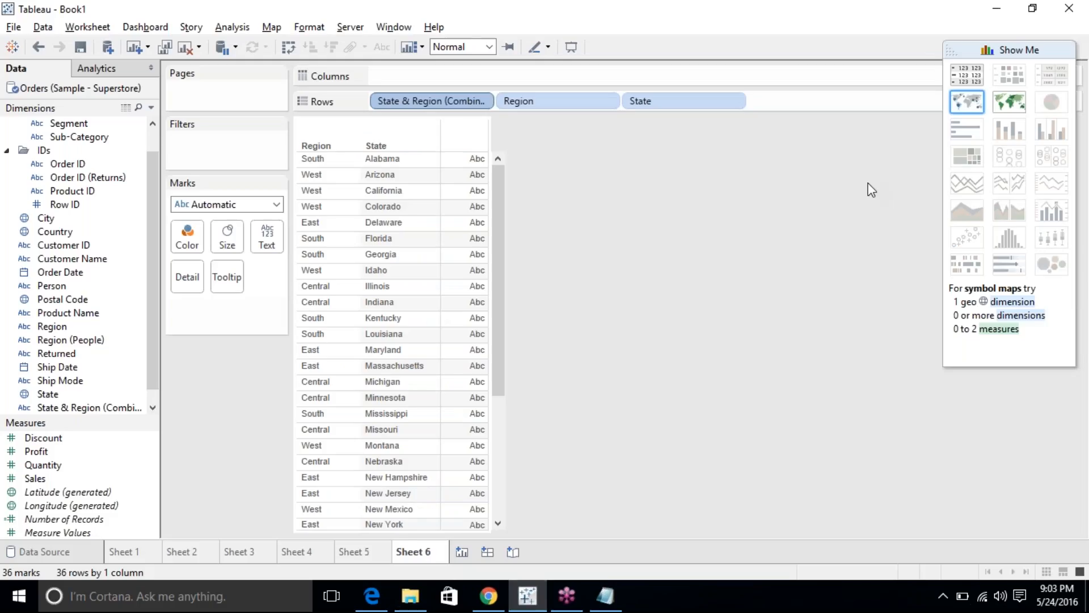
Rebuild Sheet 6 as a single filled map of the states, dropping Region and the combined field.
{"action": "left_click", "coordinate": [1000, 99]}
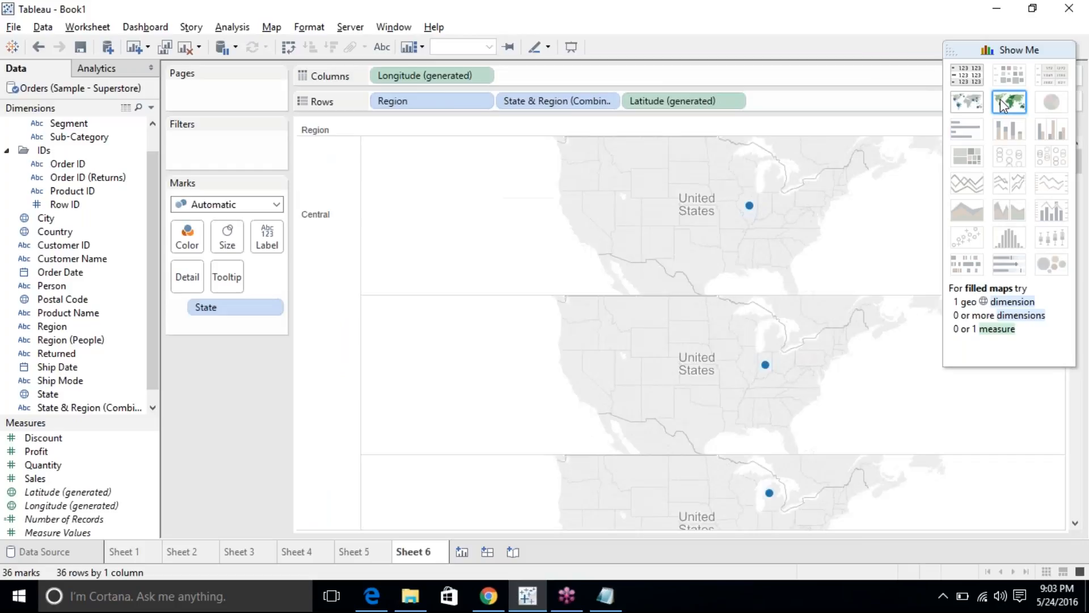
{"action": "left_click_drag", "start_coordinate": [432, 97], "coordinate": [172, 528]}
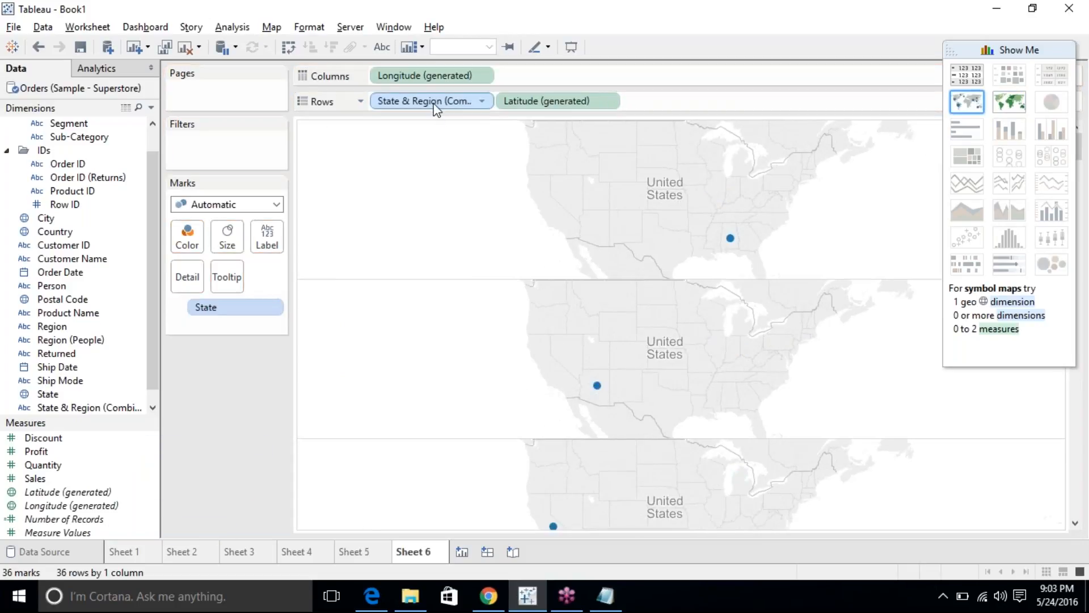
{"action": "left_click_drag", "start_coordinate": [435, 114], "coordinate": [207, 325]}
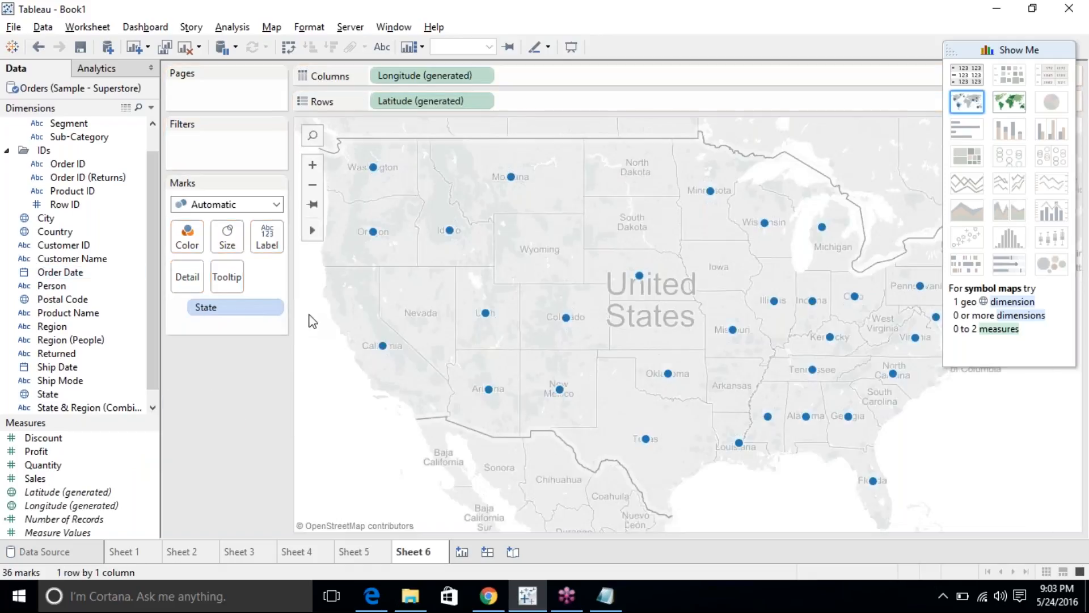
{"action": "left_click_drag", "start_coordinate": [243, 308], "coordinate": [87, 319]}
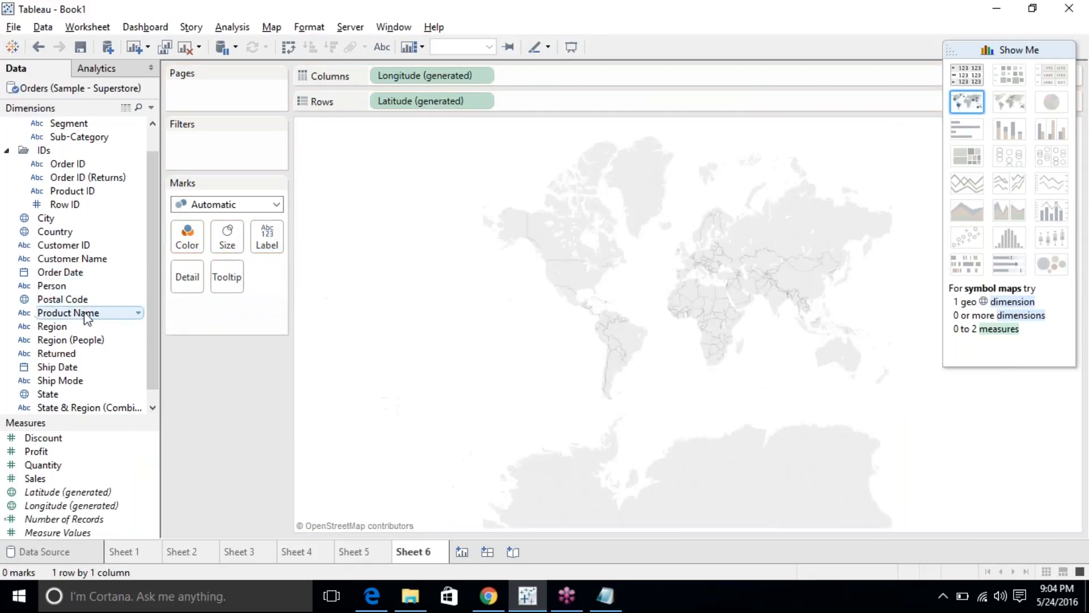
{"action": "left_click_drag", "start_coordinate": [54, 396], "coordinate": [188, 277]}
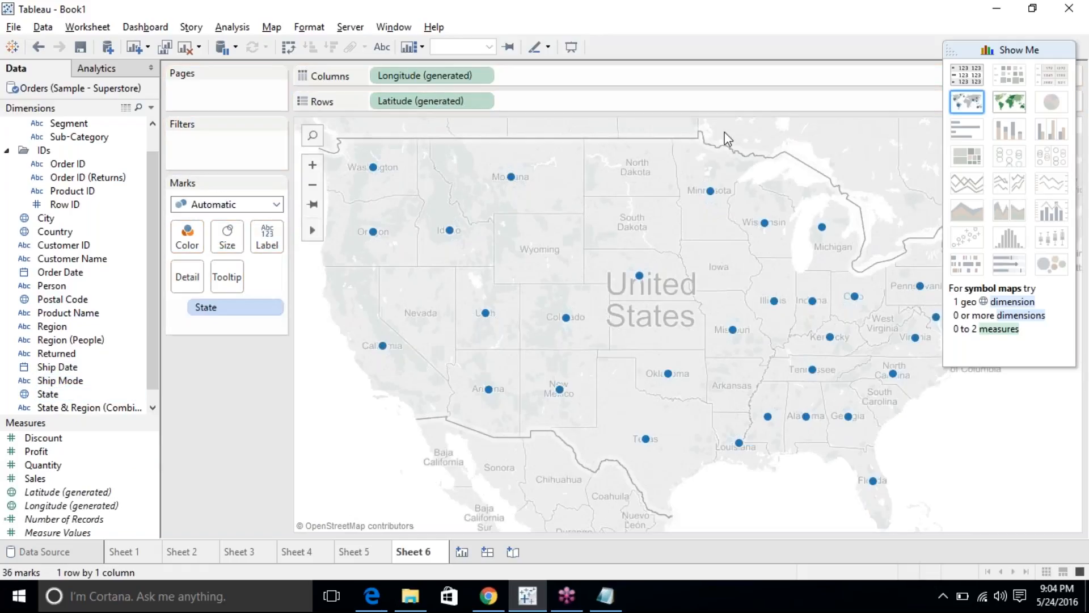
{"action": "scroll", "coordinate": [836, 431], "scroll_direction": "down", "scroll_amount": 2}
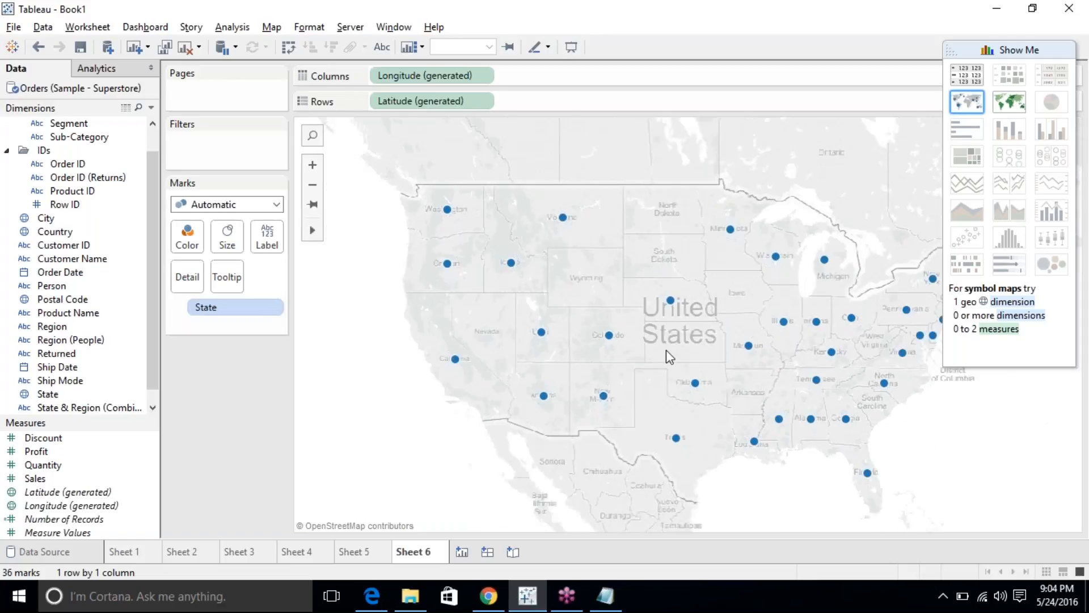
{"action": "left_click", "coordinate": [959, 103]}
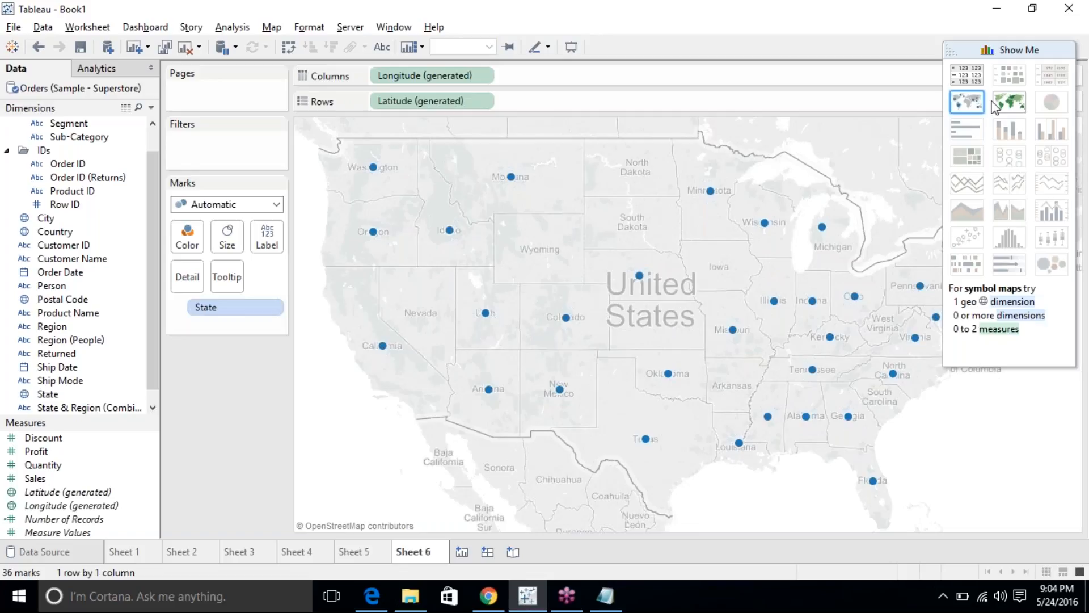
{"action": "left_click", "coordinate": [1009, 107]}
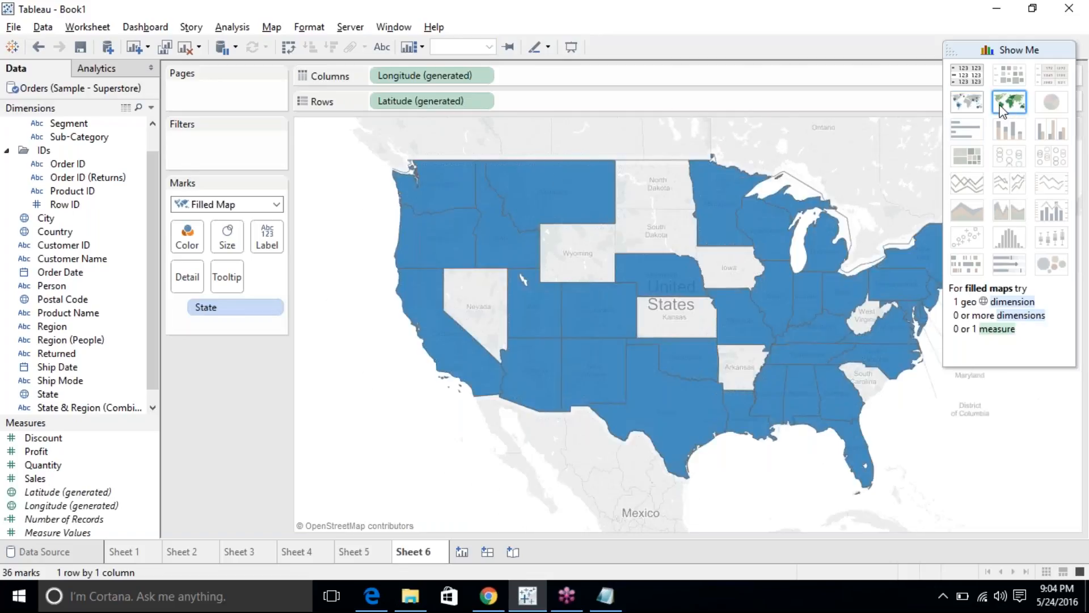
Create Sheet 7 listing the state names down the Rows.
{"action": "left_click", "coordinate": [462, 551]}
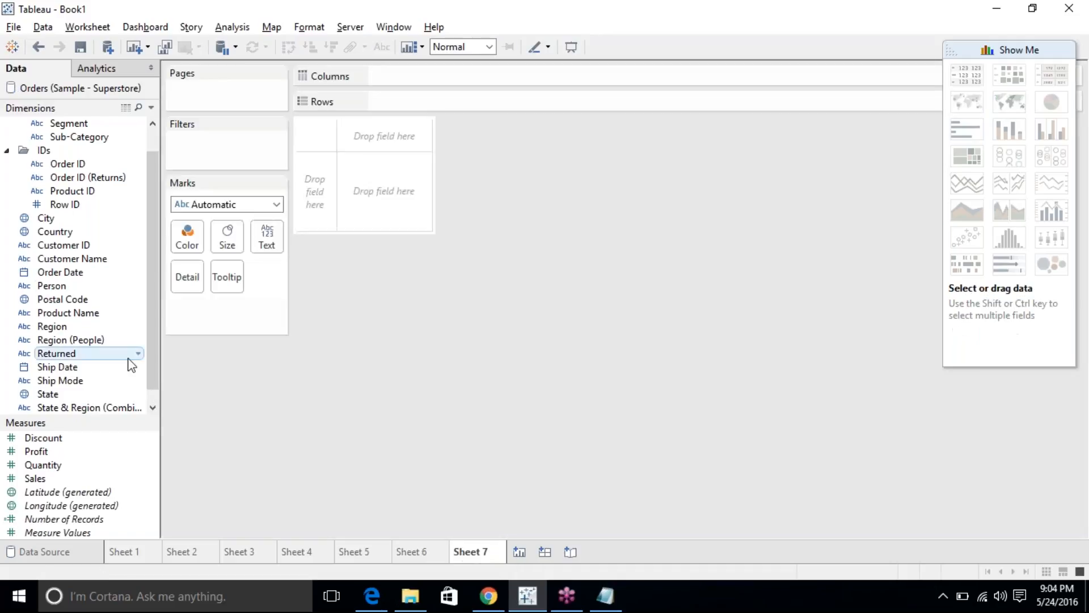
{"action": "double_click", "coordinate": [47, 394]}
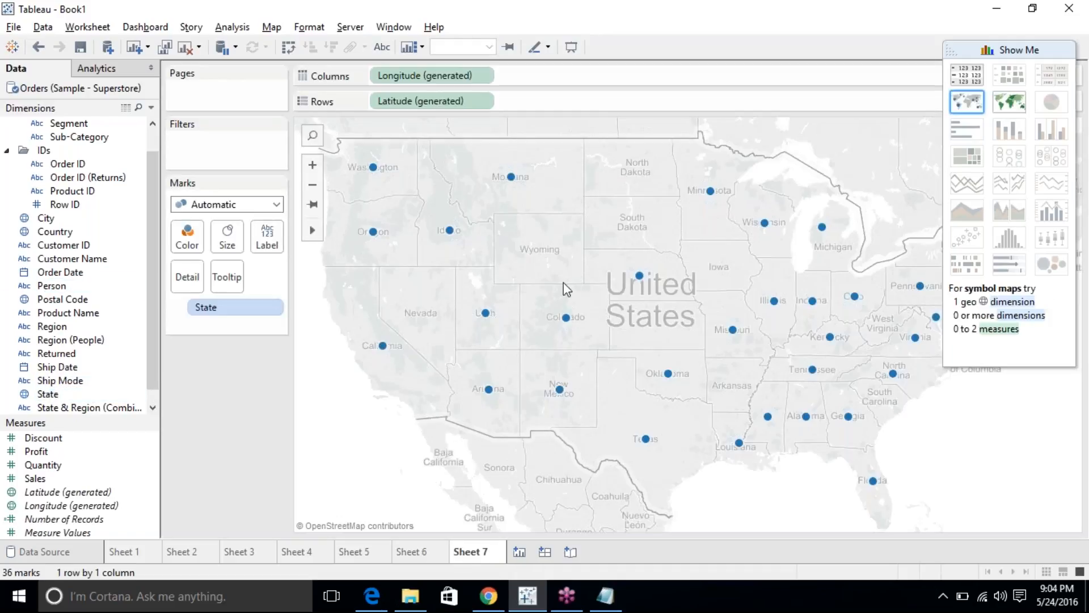
{"action": "left_click", "coordinate": [186, 47]}
{"action": "left_click_drag", "start_coordinate": [47, 394], "coordinate": [267, 235]}
{"action": "left_click_drag", "start_coordinate": [240, 306], "coordinate": [412, 101]}
{"action": "scroll", "coordinate": [390, 369], "scroll_direction": "down", "scroll_amount": 6}
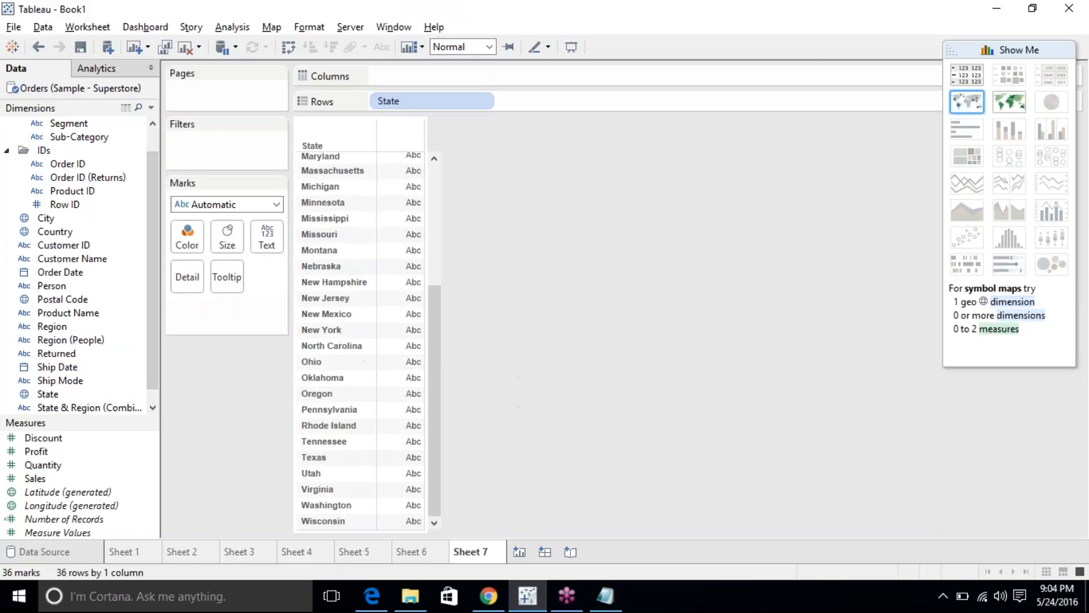
{"action": "scroll", "coordinate": [363, 341], "scroll_direction": "up", "scroll_amount": 6}
{"action": "scroll", "coordinate": [363, 341], "scroll_direction": "down", "scroll_amount": 6}
{"action": "scroll", "coordinate": [446, 320], "scroll_direction": "up", "scroll_amount": 6}
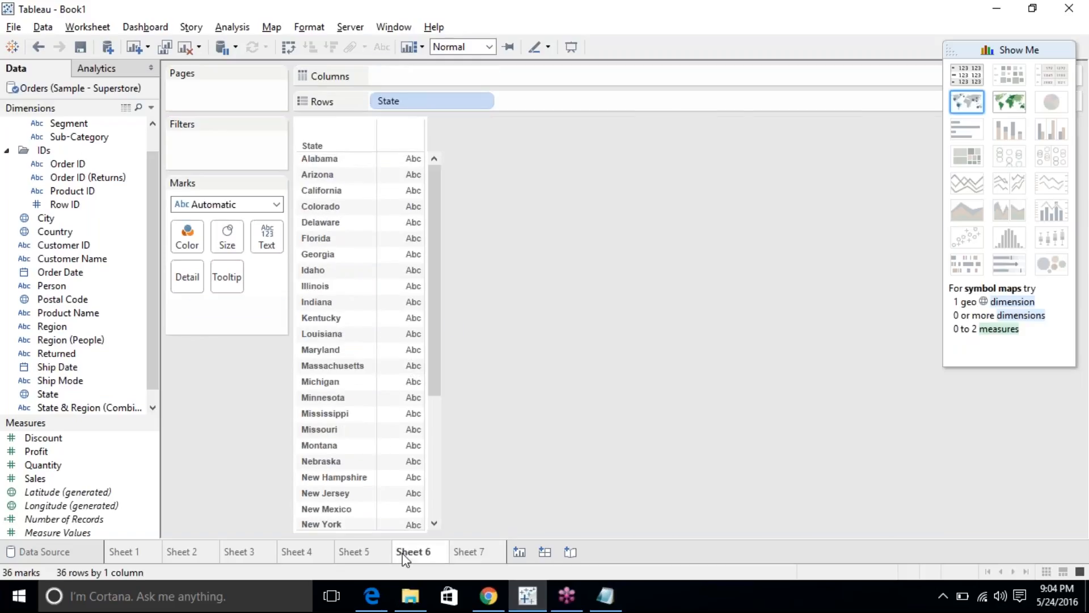
Back on Sheet 6, open Edit Data Source for the Orders data source.
{"action": "left_click", "coordinate": [411, 552]}
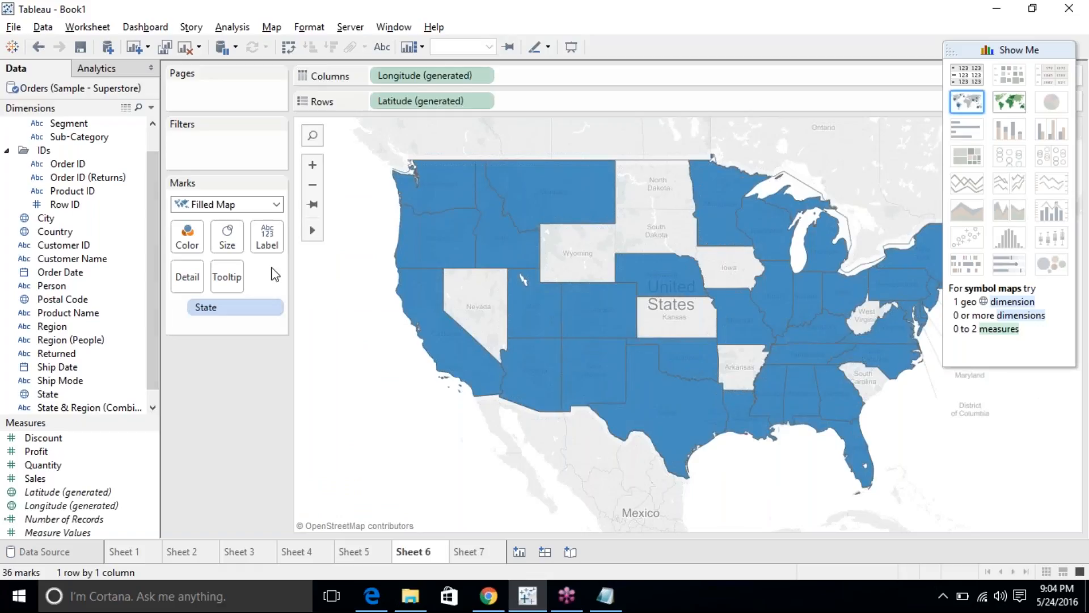
{"action": "right_click", "coordinate": [84, 90]}
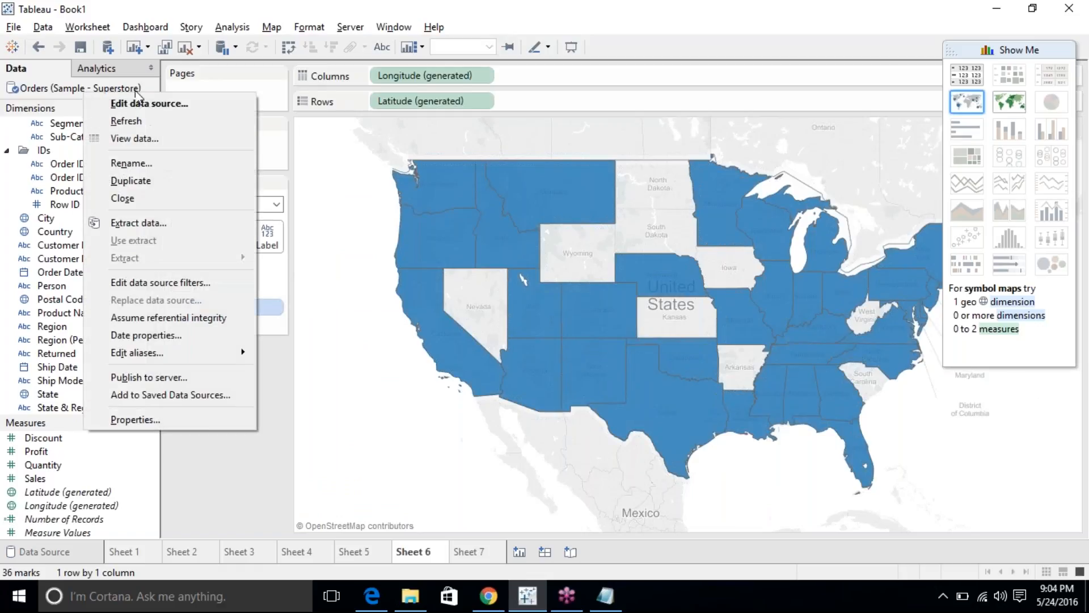
{"action": "left_click", "coordinate": [154, 108]}
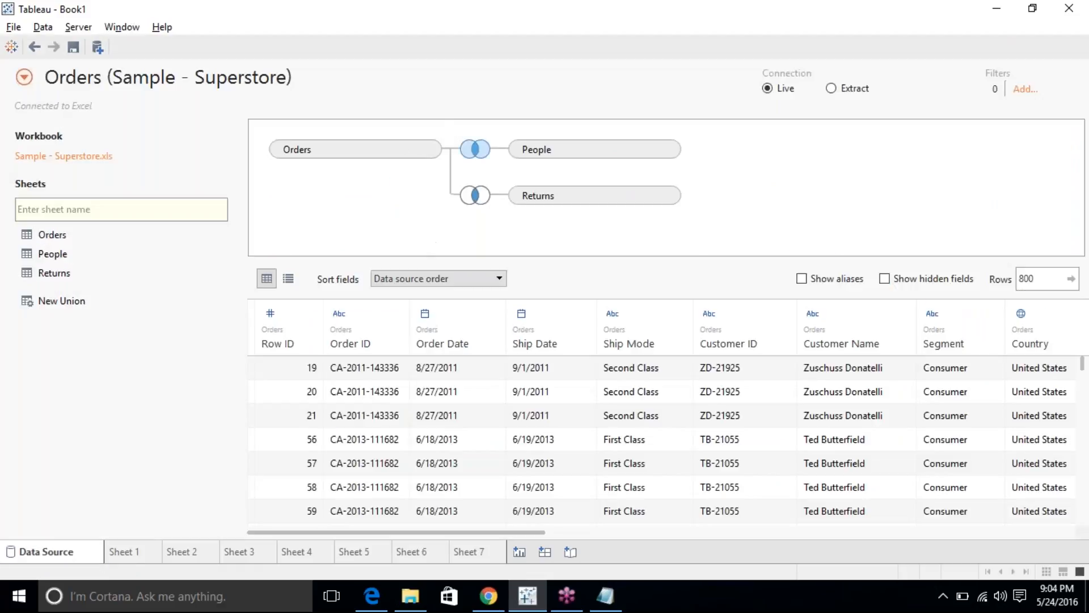
Change the Orders–People and Orders–Returns joins to Left joins, then return to Sheet 1.
{"action": "left_click", "coordinate": [474, 155]}
{"action": "left_click", "coordinate": [441, 210]}
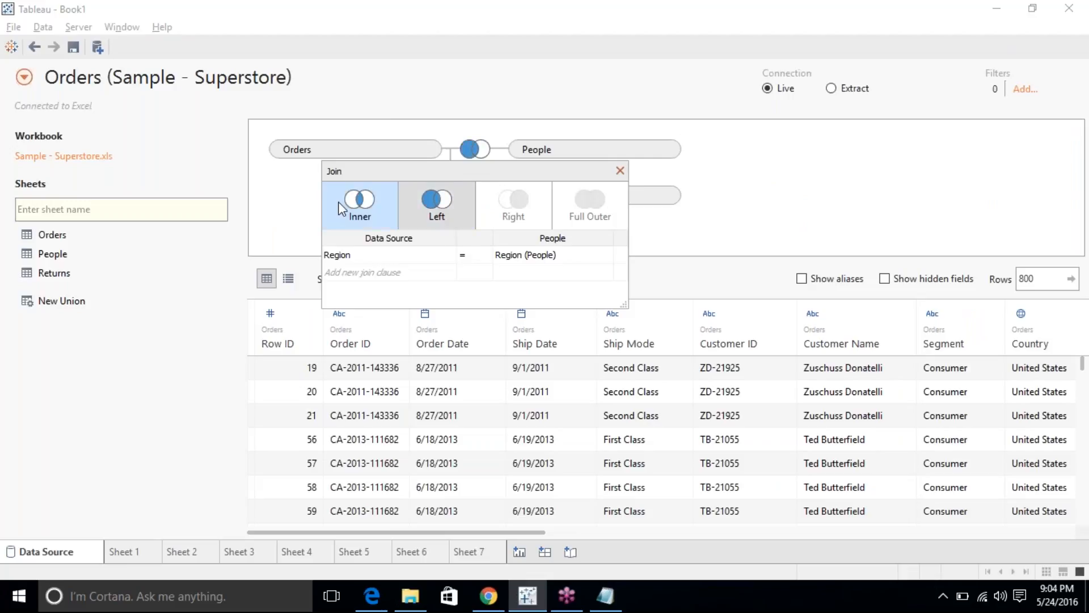
{"action": "left_click", "coordinate": [620, 171]}
{"action": "left_click", "coordinate": [481, 200]}
{"action": "left_click", "coordinate": [437, 248]}
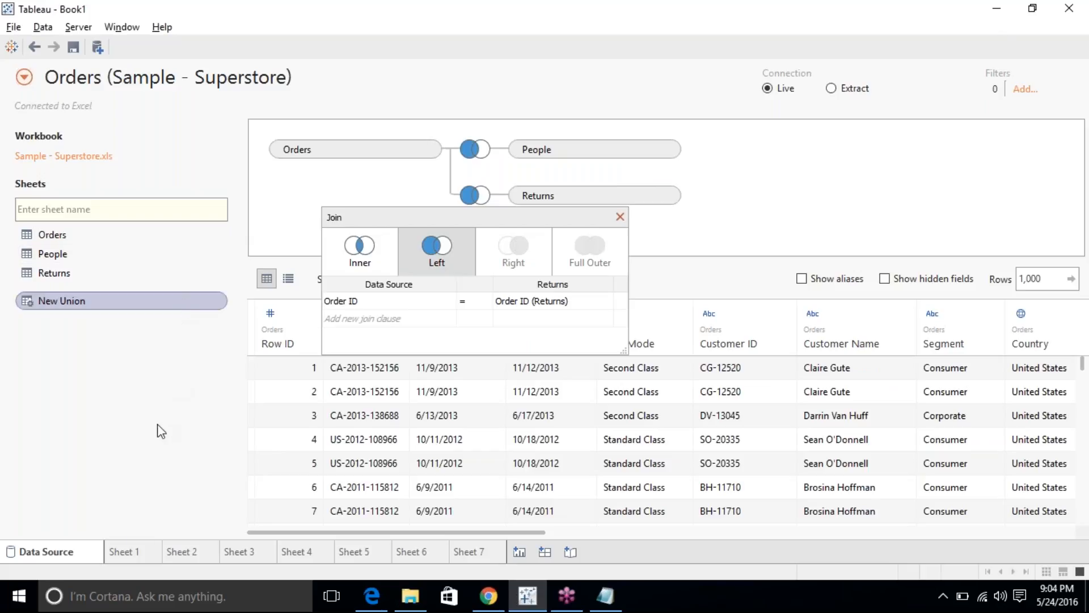
{"action": "left_click", "coordinate": [130, 553]}
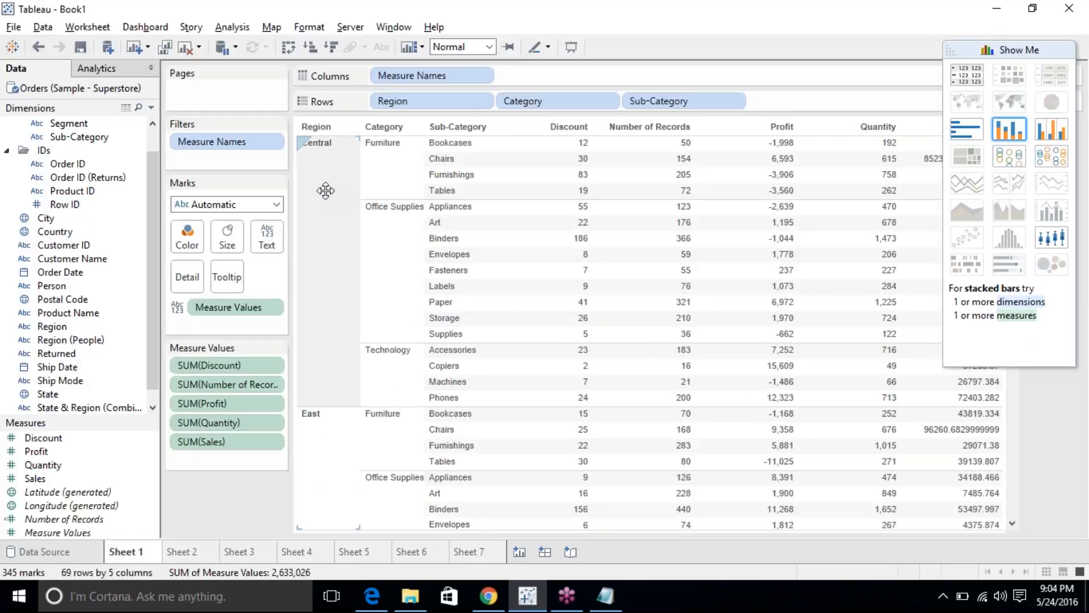
Turn Sheet 6's filled map back into a dot map of states.
{"action": "left_click", "coordinate": [467, 553]}
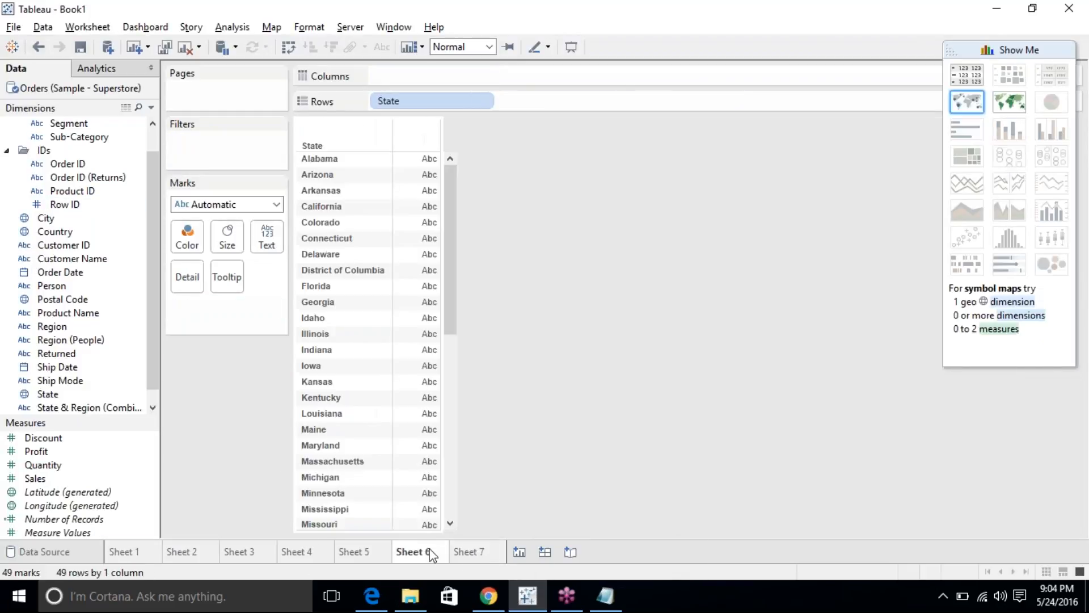
{"action": "left_click", "coordinate": [430, 553]}
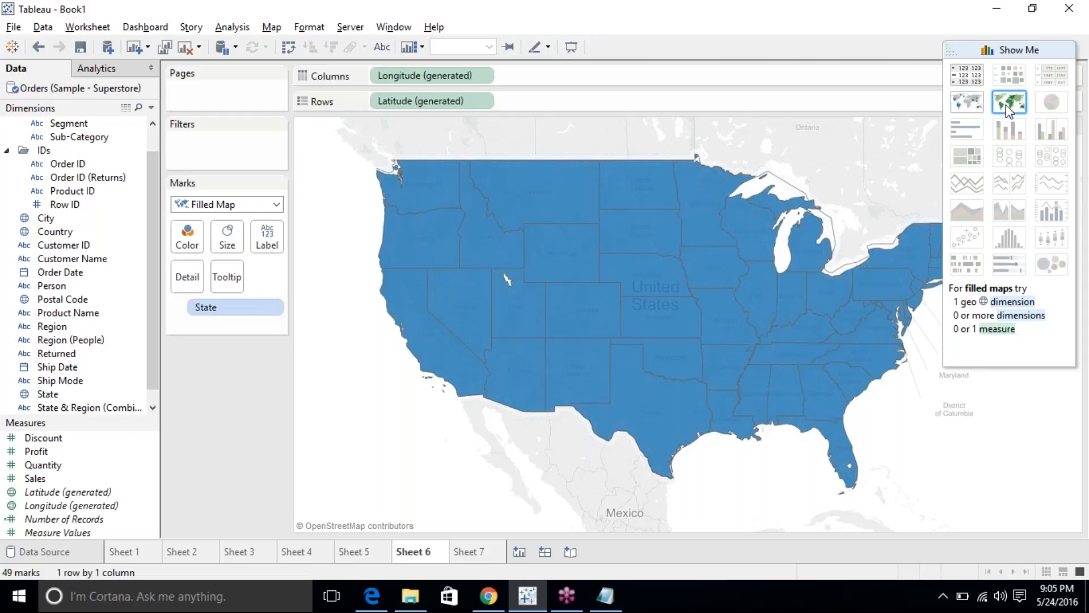
{"action": "left_click", "coordinate": [975, 101]}
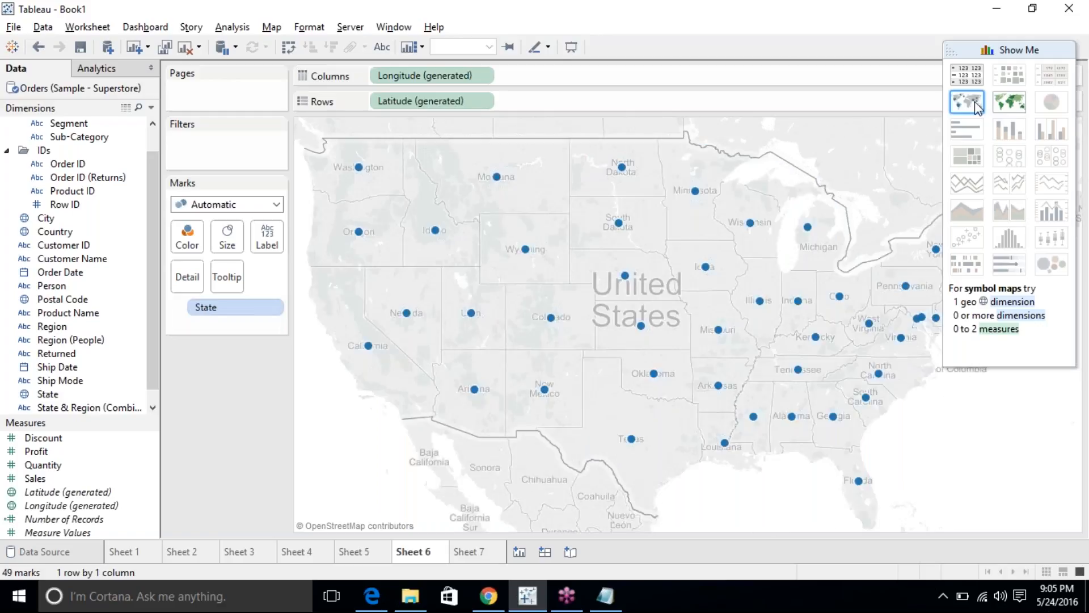
Create Sheet 8 by double-clicking State and choosing Filled Map.
{"action": "left_click", "coordinate": [518, 552]}
{"action": "left_click", "coordinate": [56, 380]}
{"action": "scroll", "coordinate": [54, 377], "scroll_direction": "down", "scroll_amount": 1}
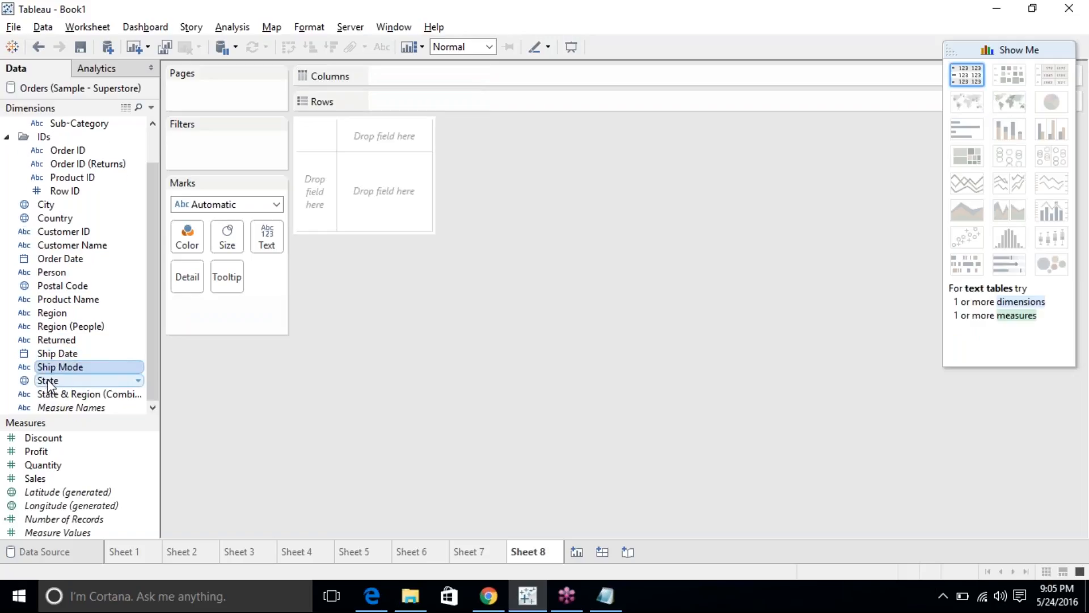
{"action": "left_click", "coordinate": [48, 383]}
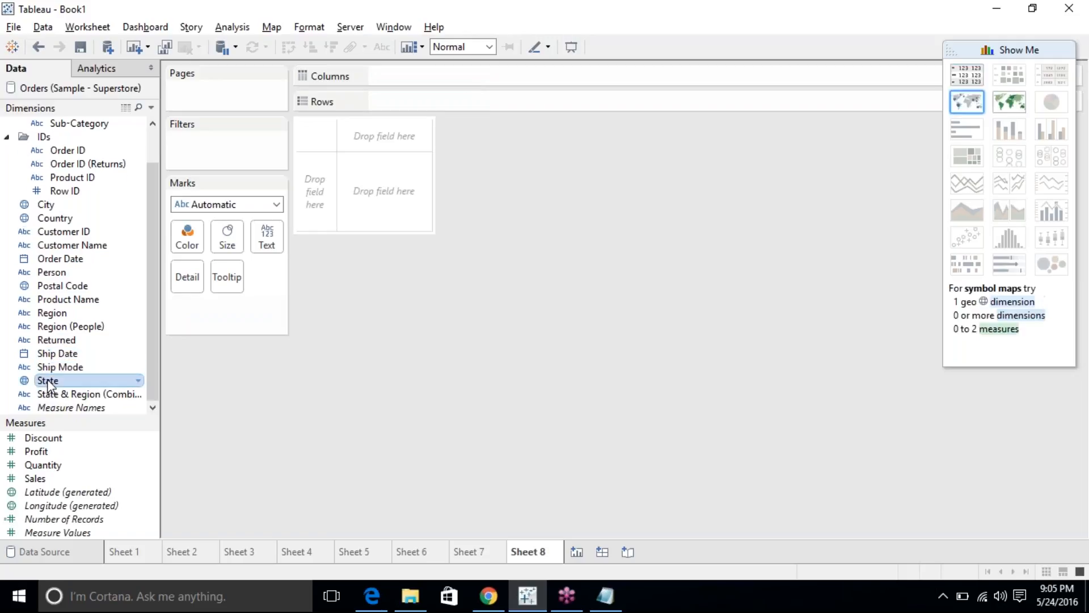
{"action": "left_click", "coordinate": [71, 287]}
{"action": "left_click", "coordinate": [78, 205]}
{"action": "left_click", "coordinate": [77, 219]}
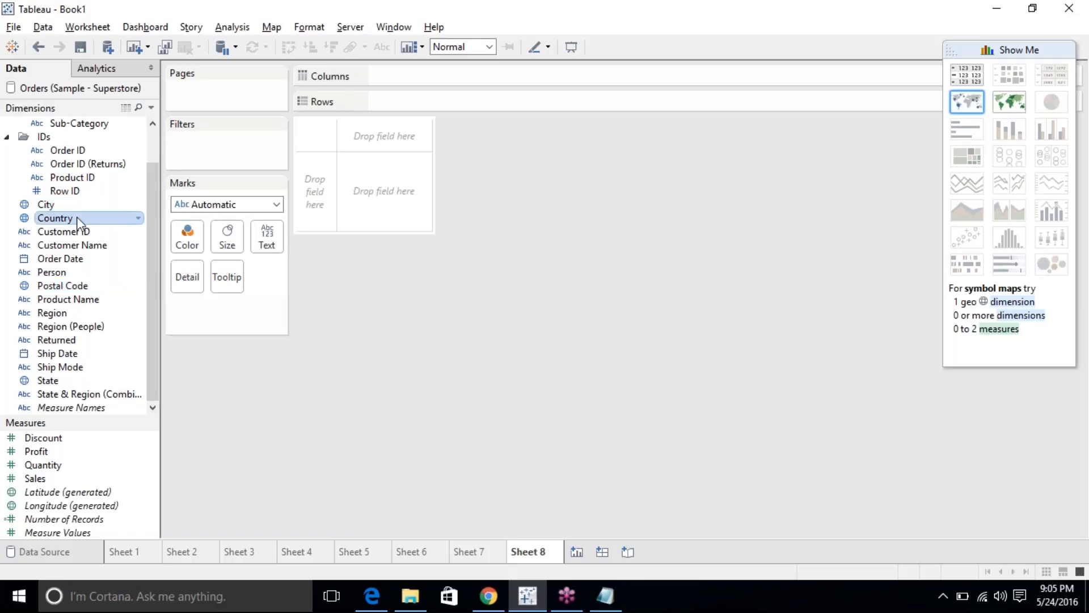
{"action": "double_click", "coordinate": [52, 381]}
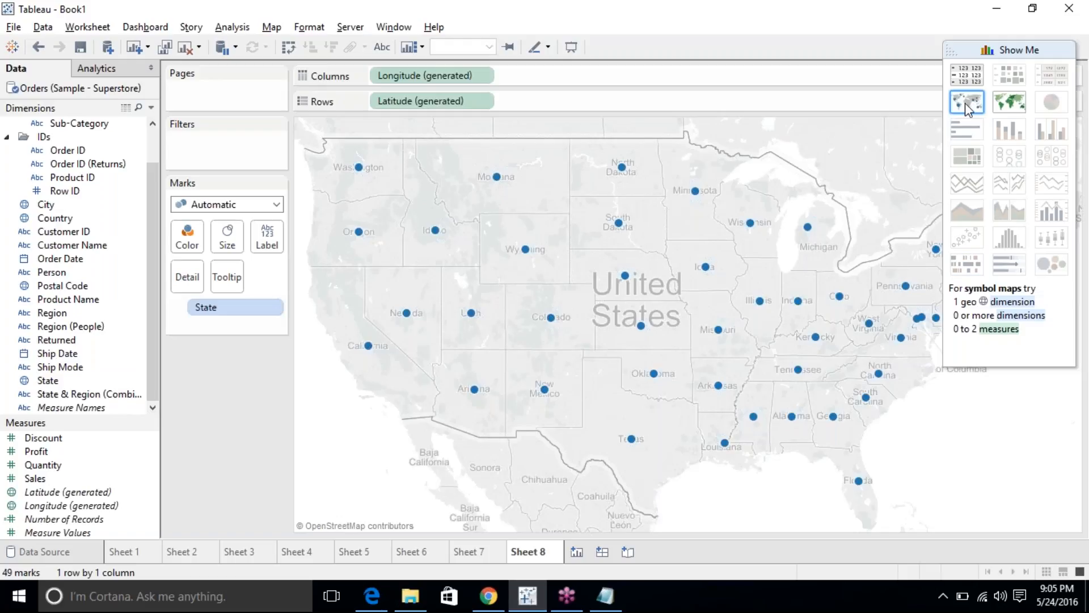
{"action": "left_click", "coordinate": [1008, 105]}
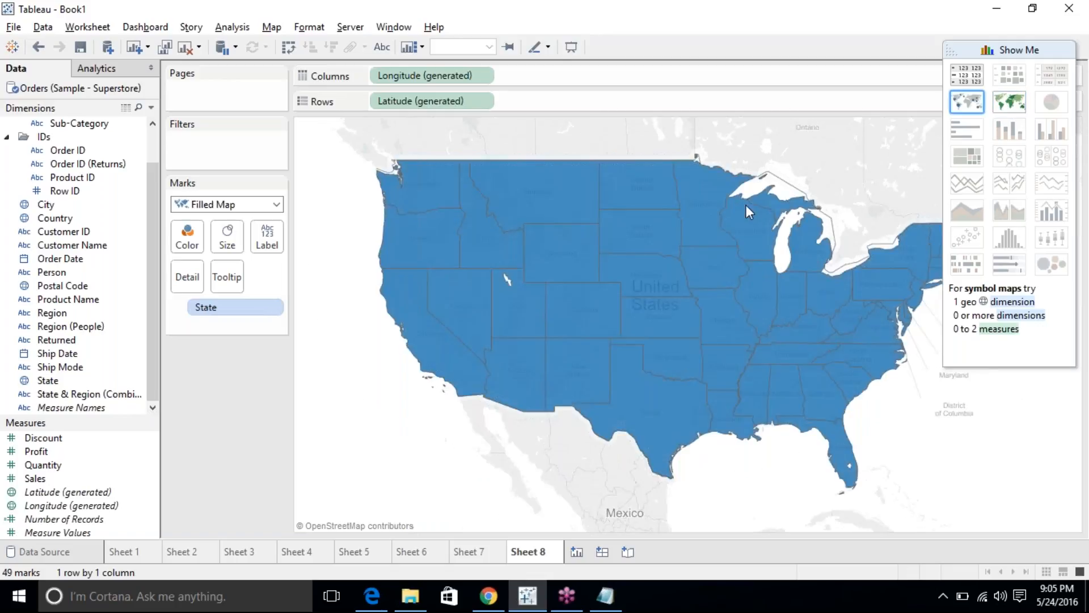
Select Nebraska, Wyoming and Colorado, clear them, then toggle Sheet 8 to dots and back to filled.
{"action": "left_click", "coordinate": [652, 271]}
{"action": "left_click", "coordinate": [568, 259]}
{"action": "left_click", "coordinate": [569, 318]}
{"action": "left_click", "coordinate": [335, 439]}
{"action": "mouse_move", "coordinate": [506, 304]}
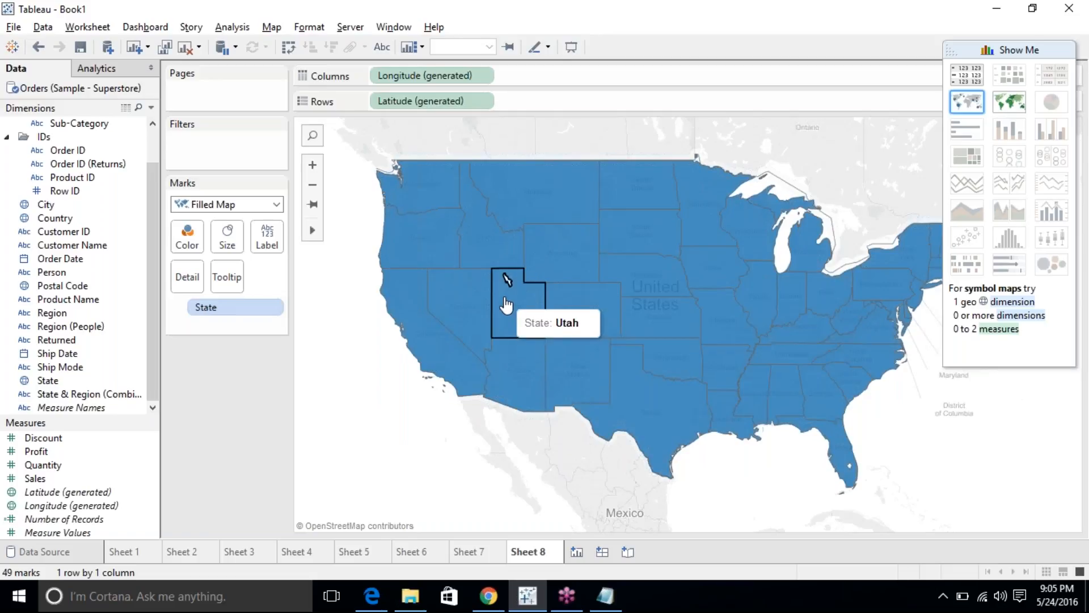
{"action": "left_click", "coordinate": [966, 102]}
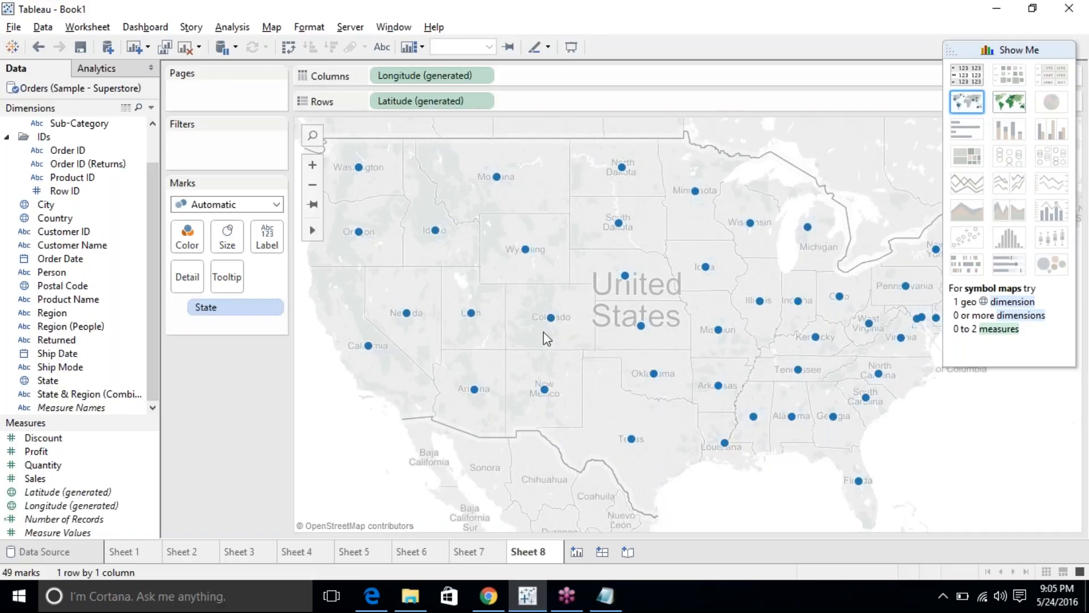
{"action": "mouse_move", "coordinate": [553, 325]}
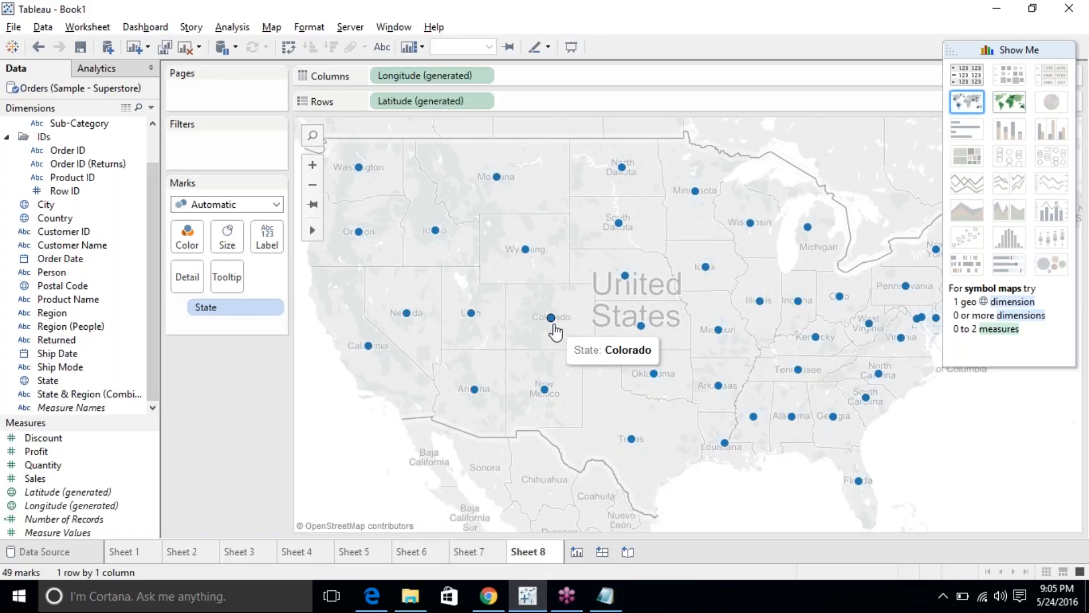
{"action": "left_click", "coordinate": [1009, 102]}
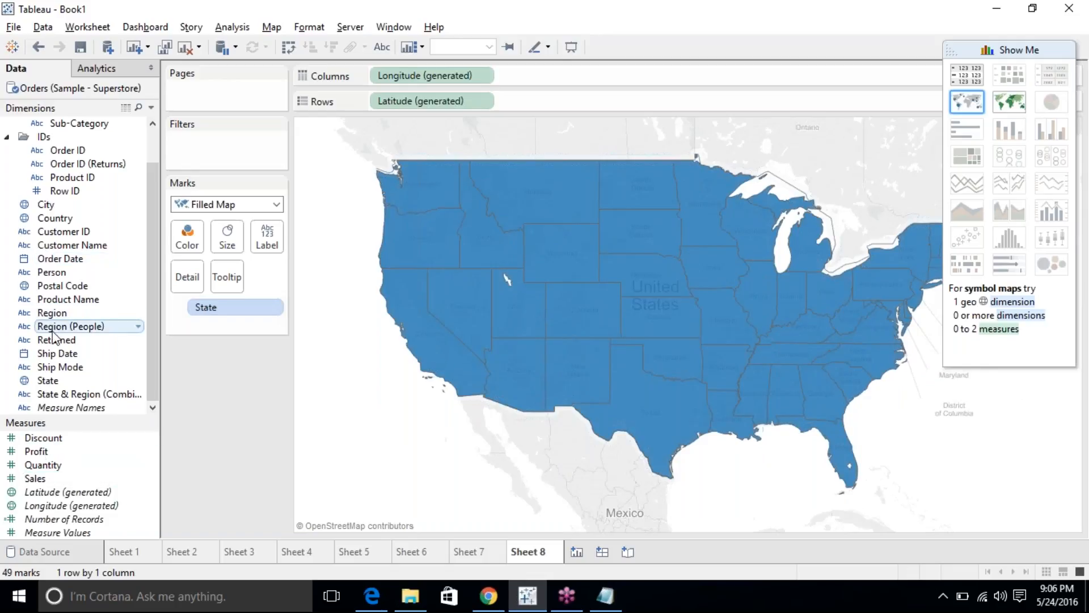
{"action": "scroll", "coordinate": [74, 185], "scroll_direction": "up", "scroll_amount": 1}
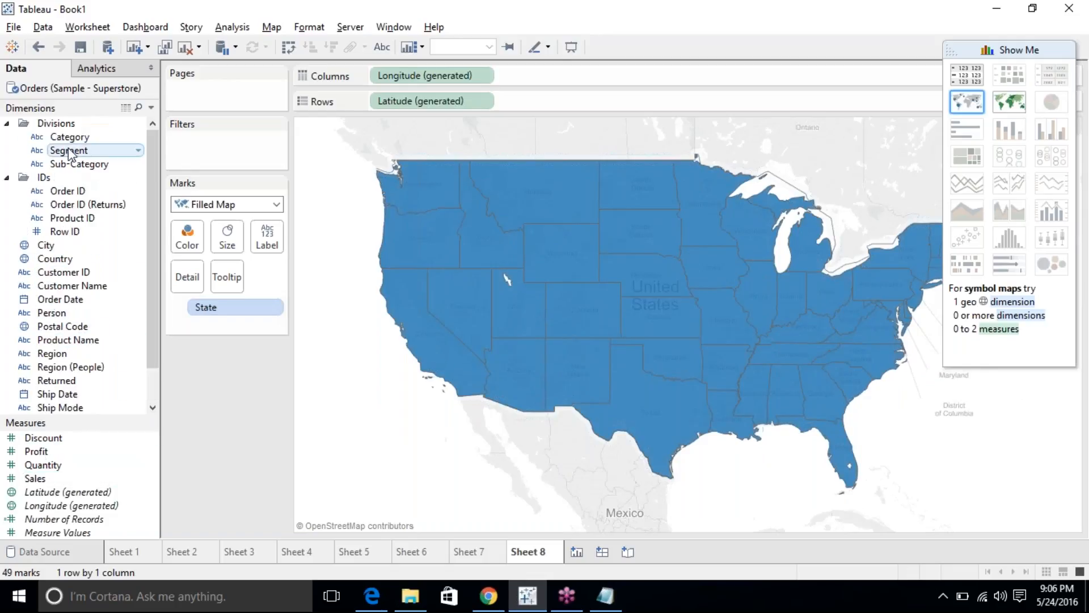
{"action": "scroll", "coordinate": [63, 361], "scroll_direction": "down", "scroll_amount": 1}
Show the Sheet 8 states as a single dot map with marks sized by Region instead of coloured.
{"action": "left_click_drag", "start_coordinate": [51, 312], "coordinate": [199, 242]}
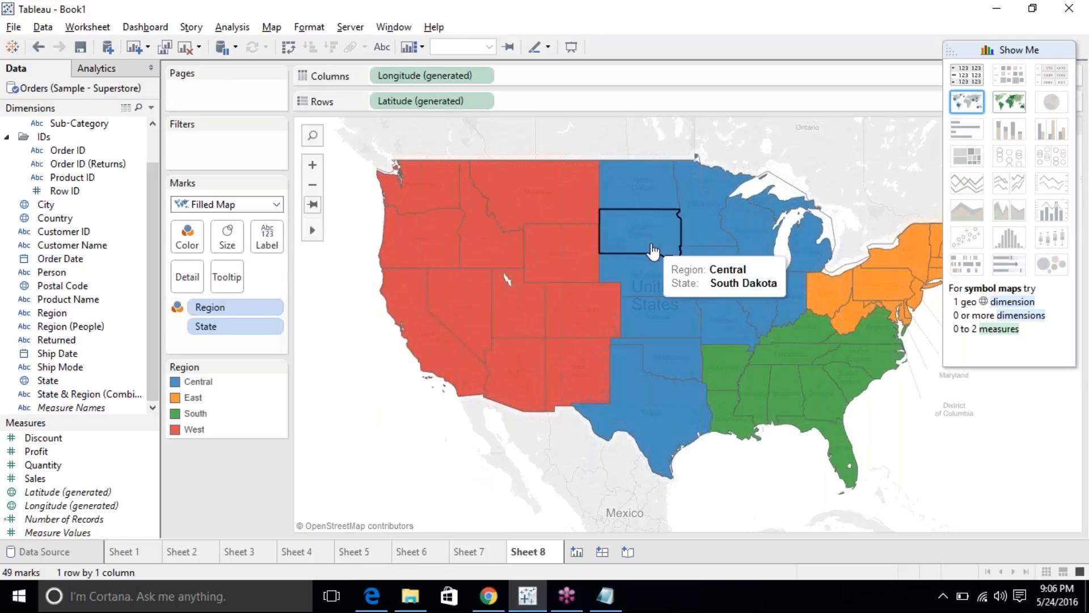
{"action": "left_click", "coordinate": [966, 103]}
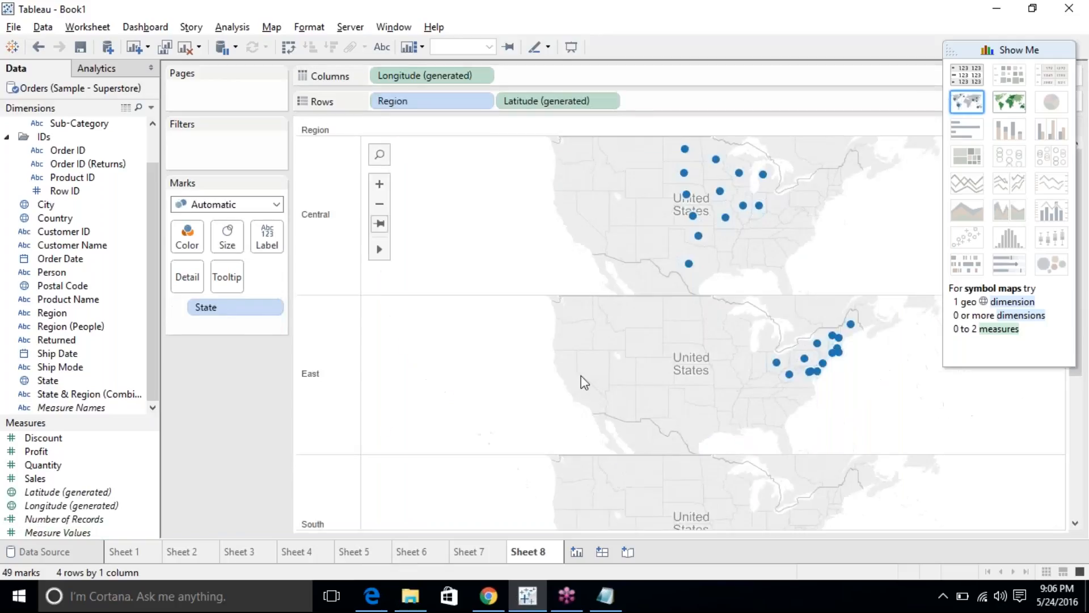
{"action": "left_click_drag", "start_coordinate": [418, 101], "coordinate": [199, 467]}
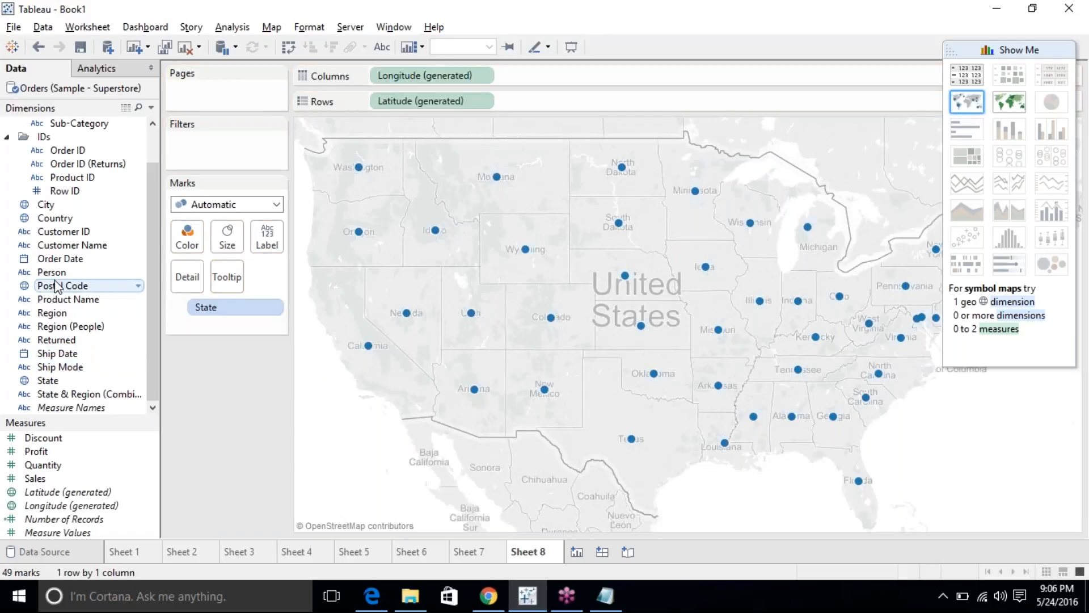
{"action": "left_click_drag", "start_coordinate": [50, 319], "coordinate": [187, 237]}
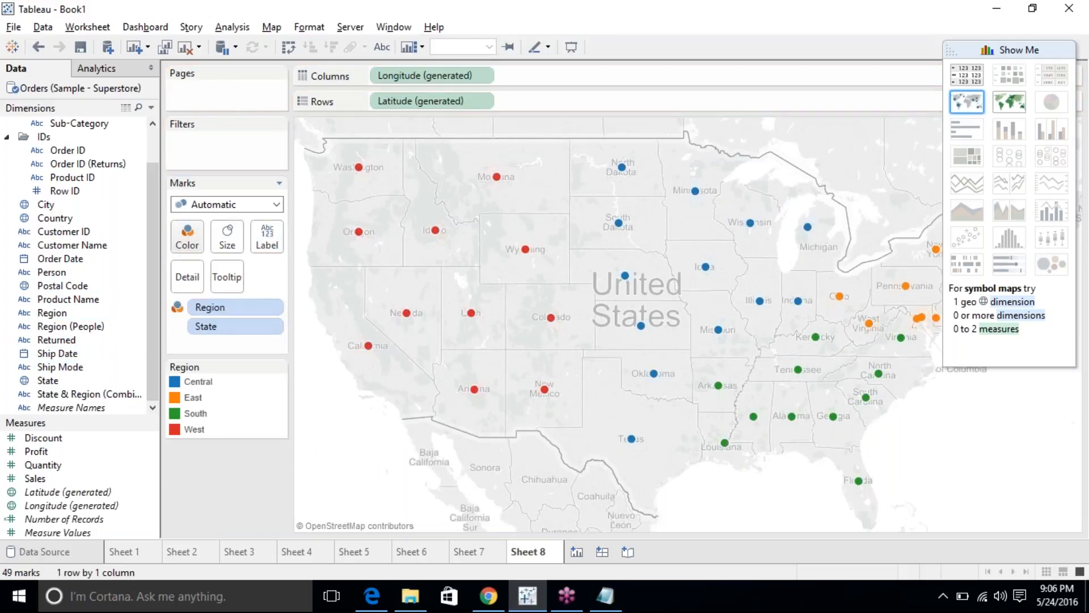
{"action": "left_click_drag", "start_coordinate": [210, 306], "coordinate": [228, 239]}
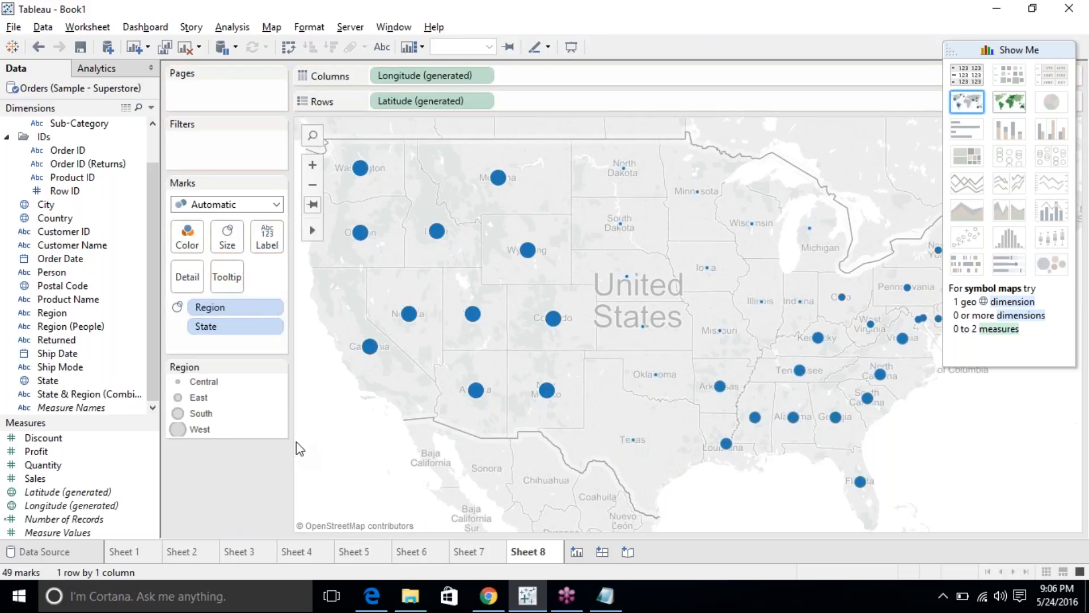
Switch Sheet 8 marks to Shape with Region on Shape: circles Central, squares East, plus South, crosses West.
{"action": "left_click", "coordinate": [230, 204]}
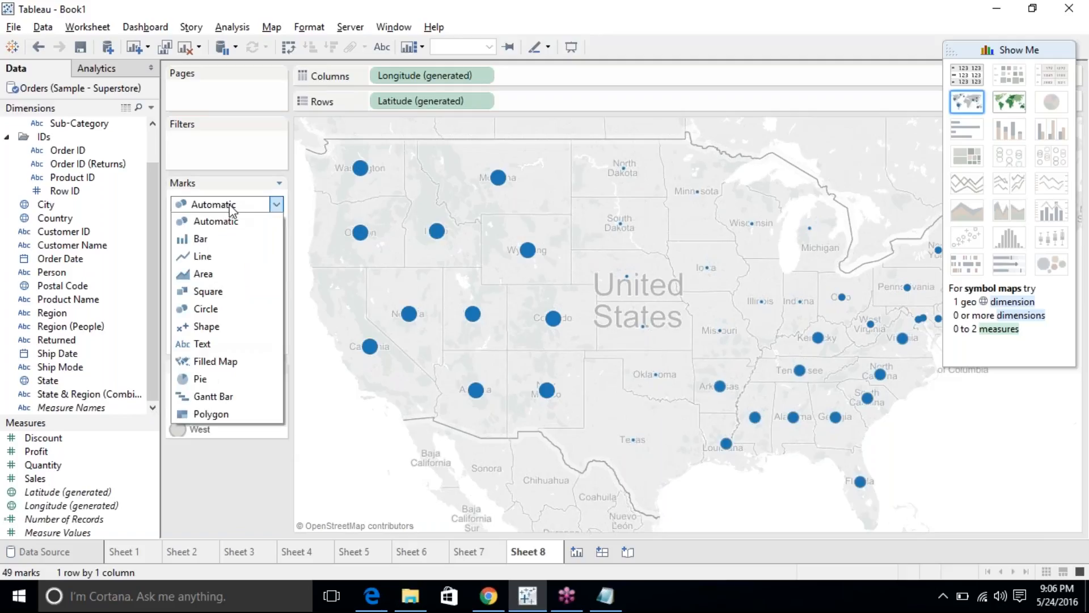
{"action": "left_click", "coordinate": [222, 318]}
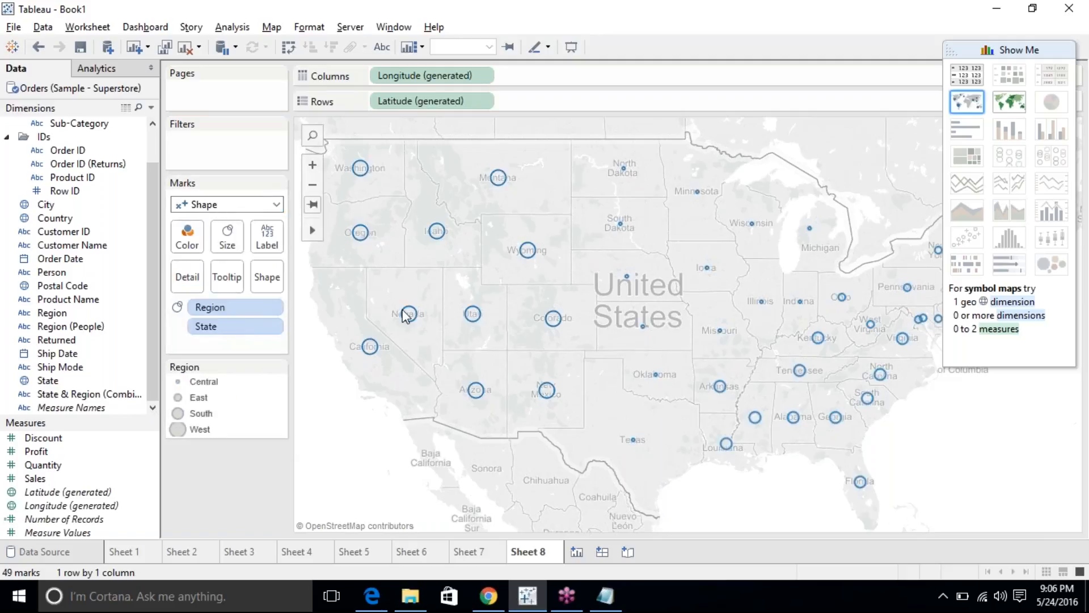
{"action": "left_click_drag", "start_coordinate": [222, 308], "coordinate": [271, 280]}
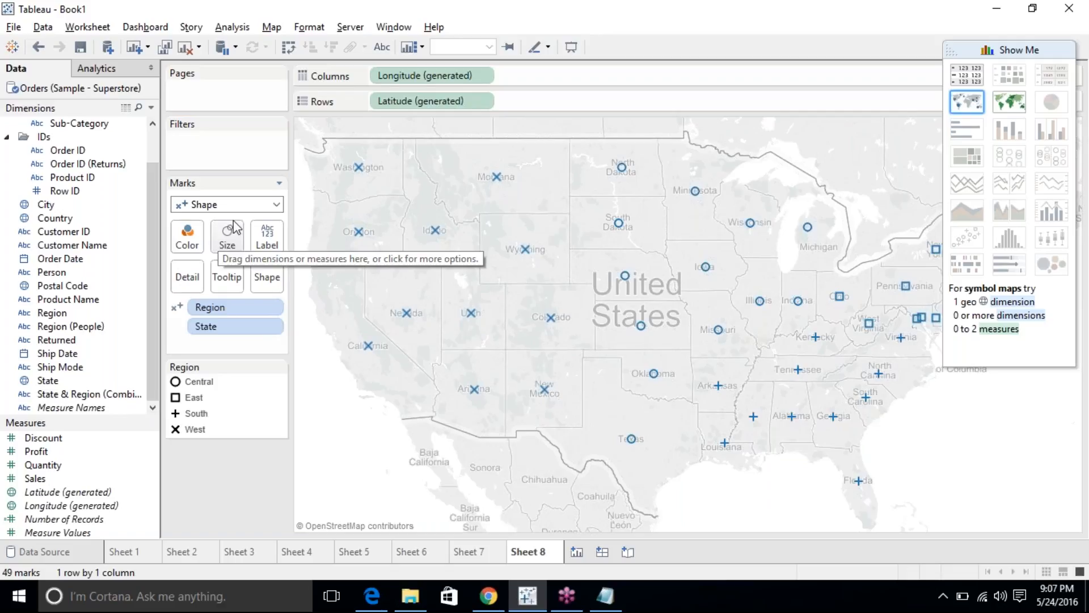
{"action": "left_click_drag", "start_coordinate": [216, 307], "coordinate": [187, 239]}
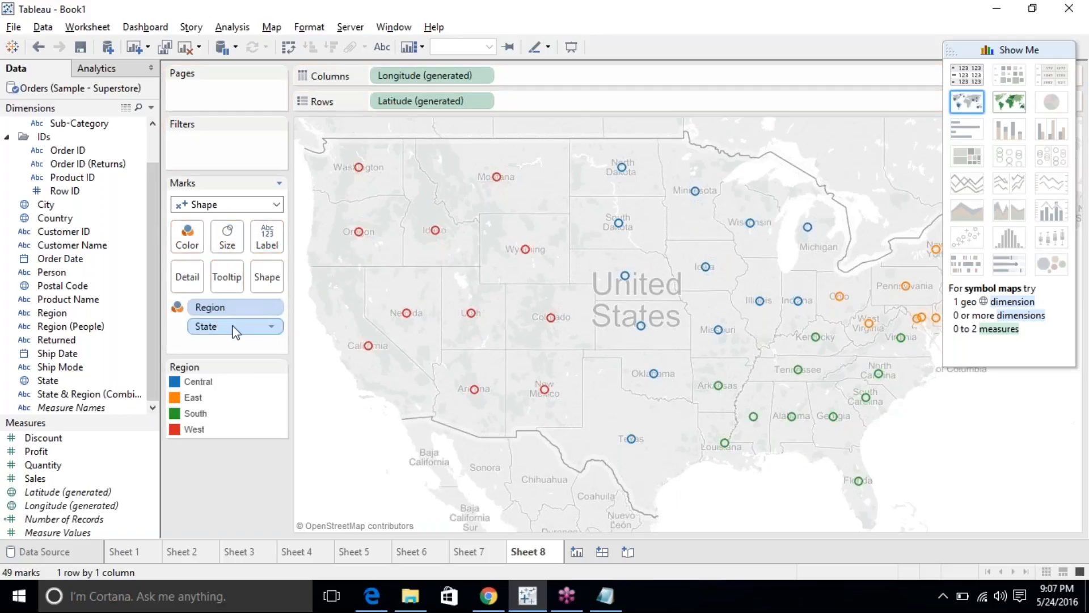
{"action": "left_click_drag", "start_coordinate": [229, 307], "coordinate": [226, 234]}
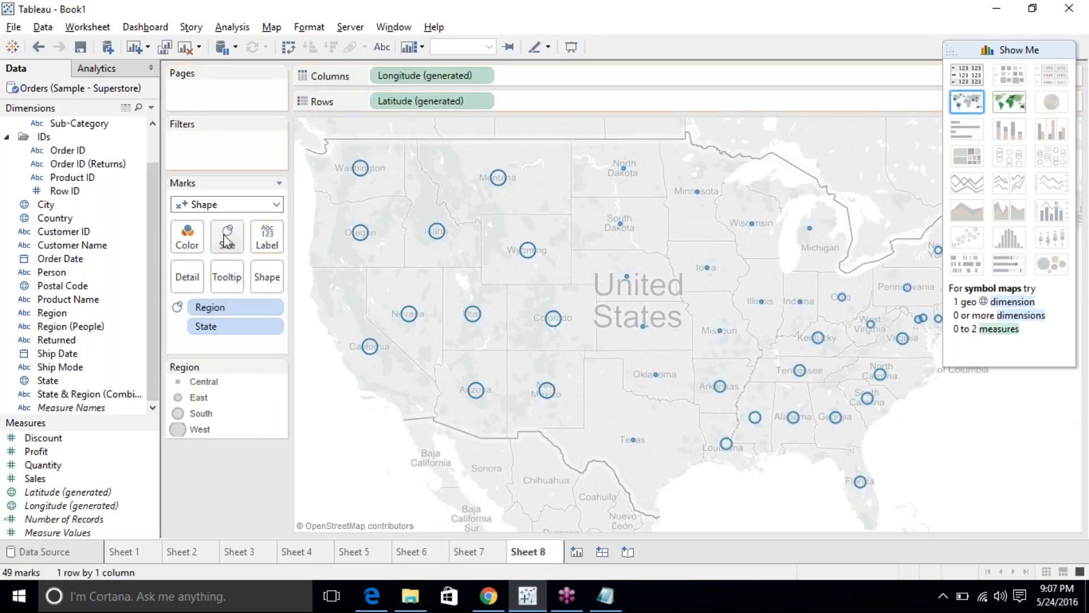
{"action": "left_click_drag", "start_coordinate": [231, 307], "coordinate": [267, 277]}
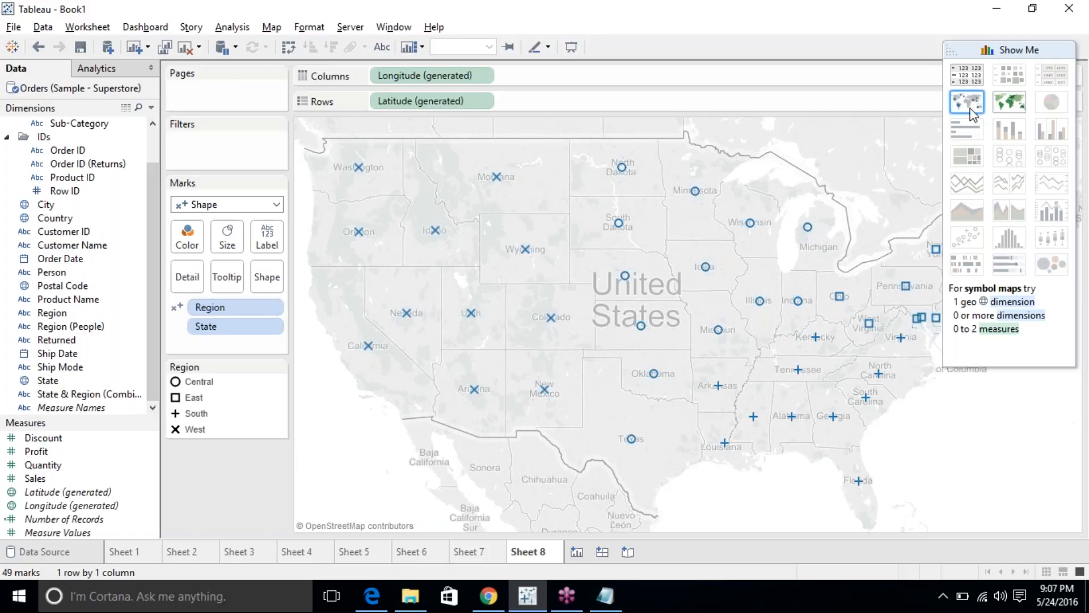
Try a Region-coloured filled map, then return to a symbol map with dots coloured by Region.
{"action": "left_click", "coordinate": [1007, 108]}
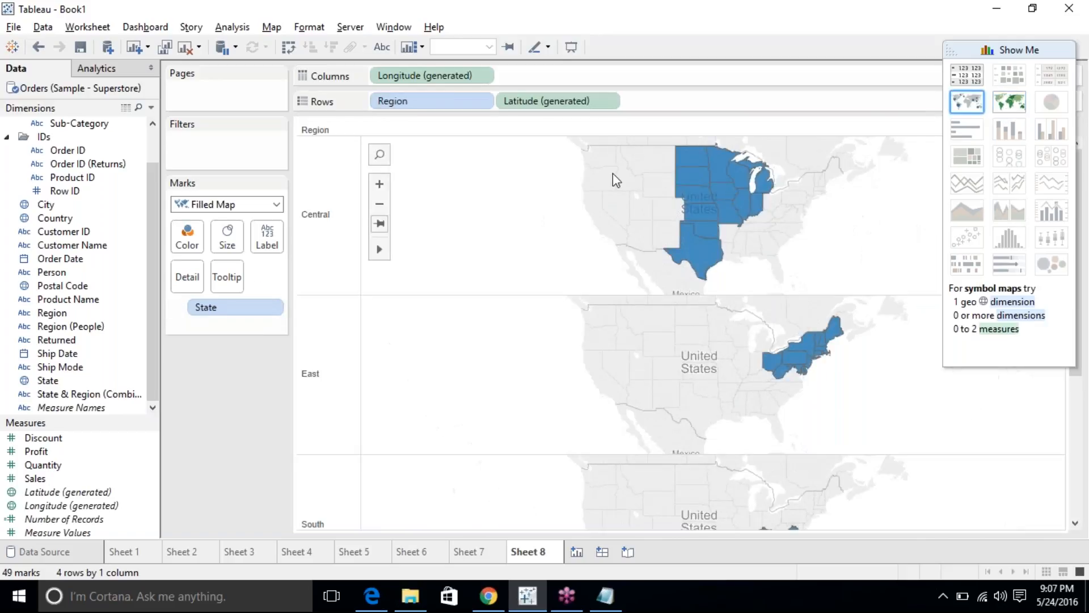
{"action": "left_click_drag", "start_coordinate": [382, 102], "coordinate": [286, 339]}
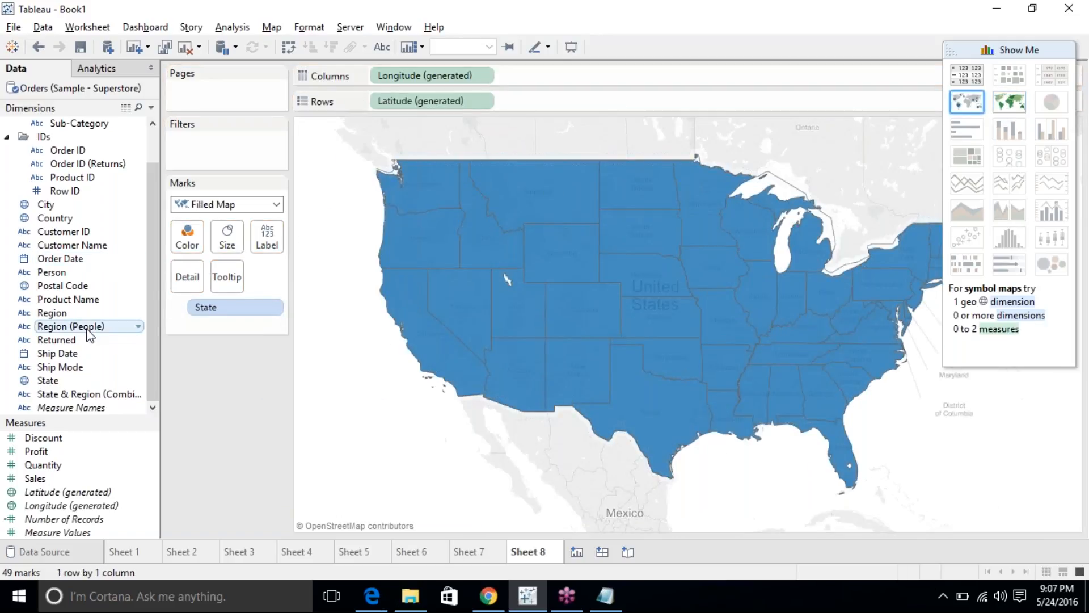
{"action": "left_click_drag", "start_coordinate": [54, 317], "coordinate": [174, 284]}
{"action": "left_click_drag", "start_coordinate": [244, 326], "coordinate": [187, 238]}
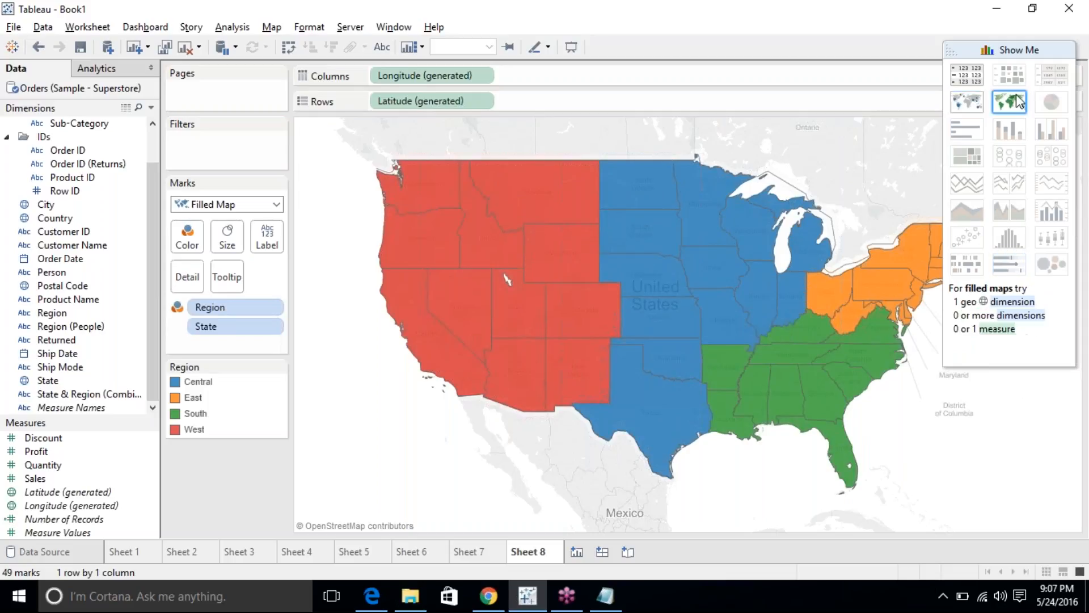
{"action": "left_click", "coordinate": [954, 103]}
{"action": "left_click_drag", "start_coordinate": [432, 103], "coordinate": [184, 234]}
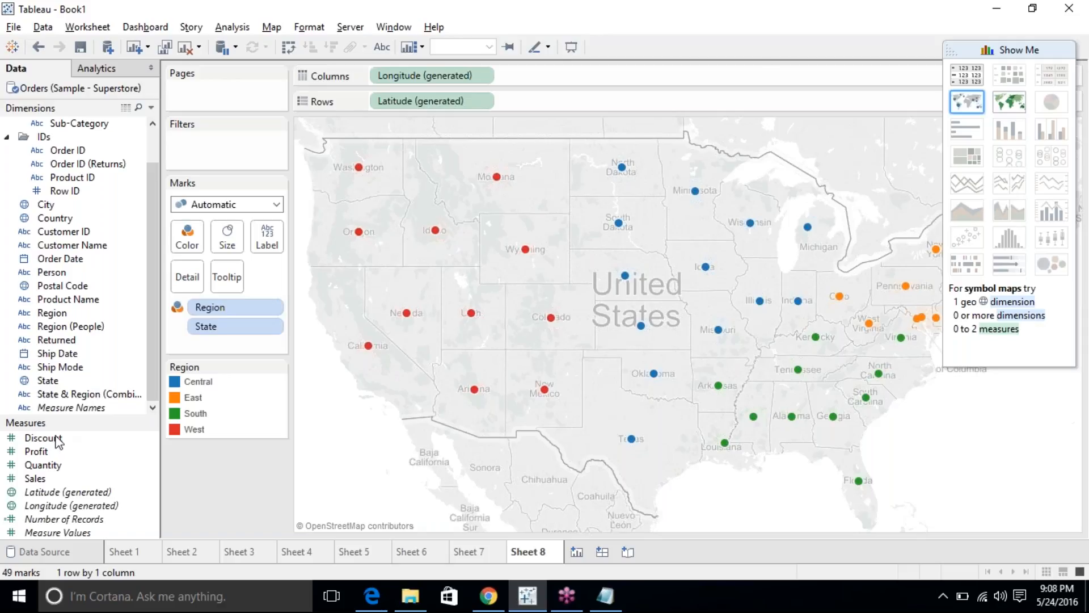
Put SUM(Sales) on Size and SUM(Quantity) on Shape, undoing a trial Show Me symbol map rebuild.
{"action": "left_click_drag", "start_coordinate": [41, 483], "coordinate": [227, 241]}
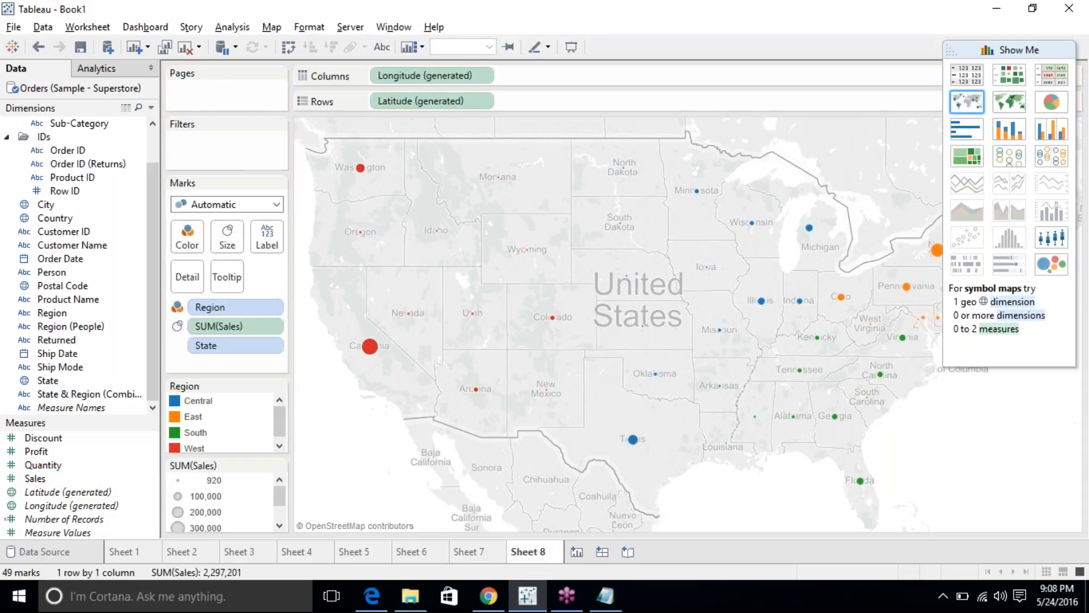
{"action": "left_click", "coordinate": [232, 204]}
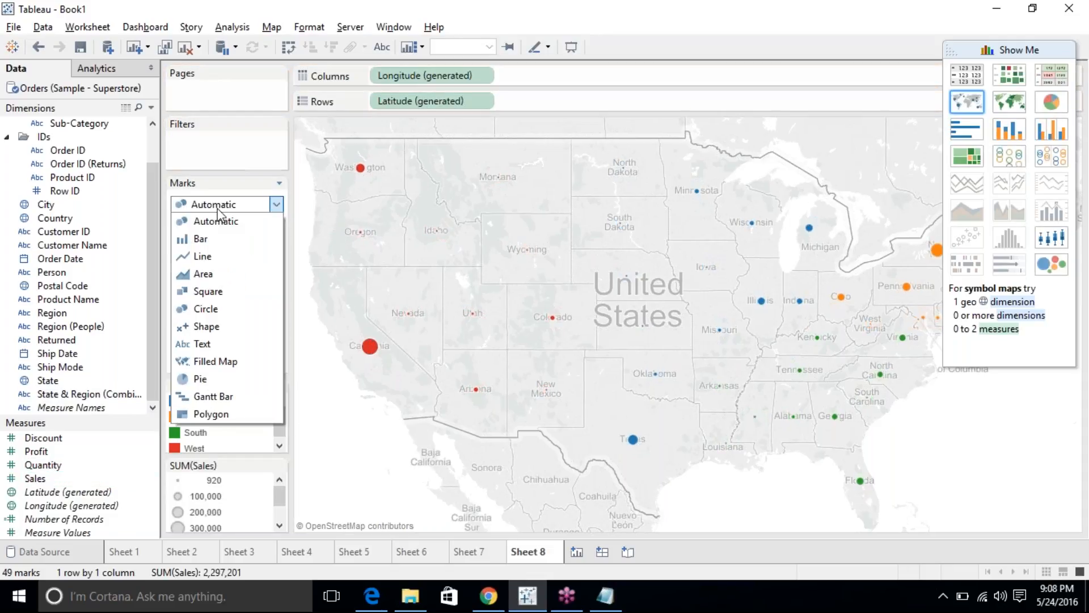
{"action": "left_click", "coordinate": [212, 326]}
{"action": "left_click_drag", "start_coordinate": [37, 462], "coordinate": [266, 278]}
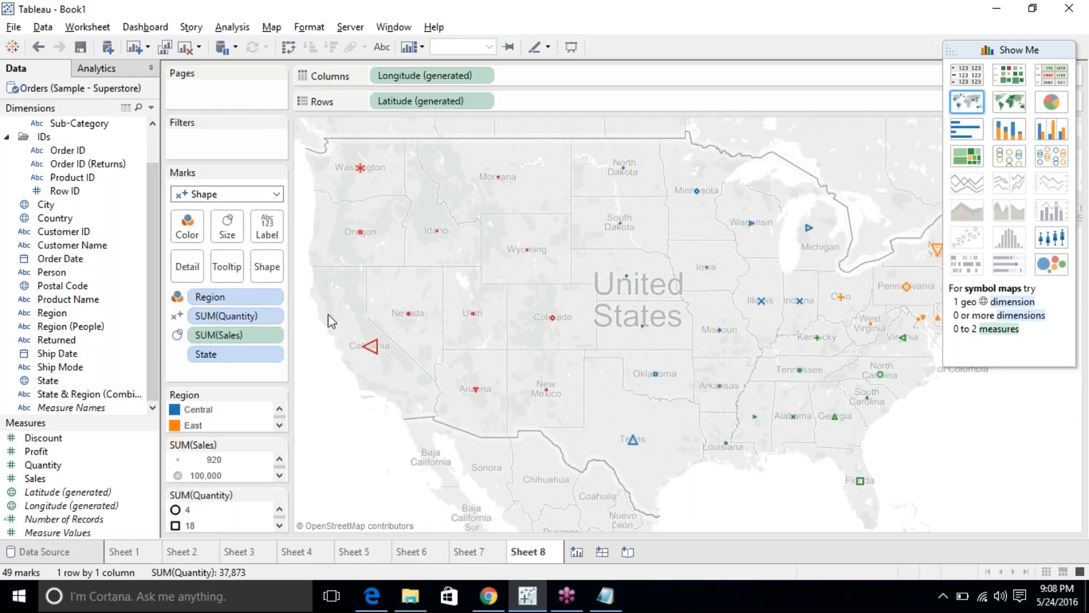
{"action": "left_click", "coordinate": [975, 104]}
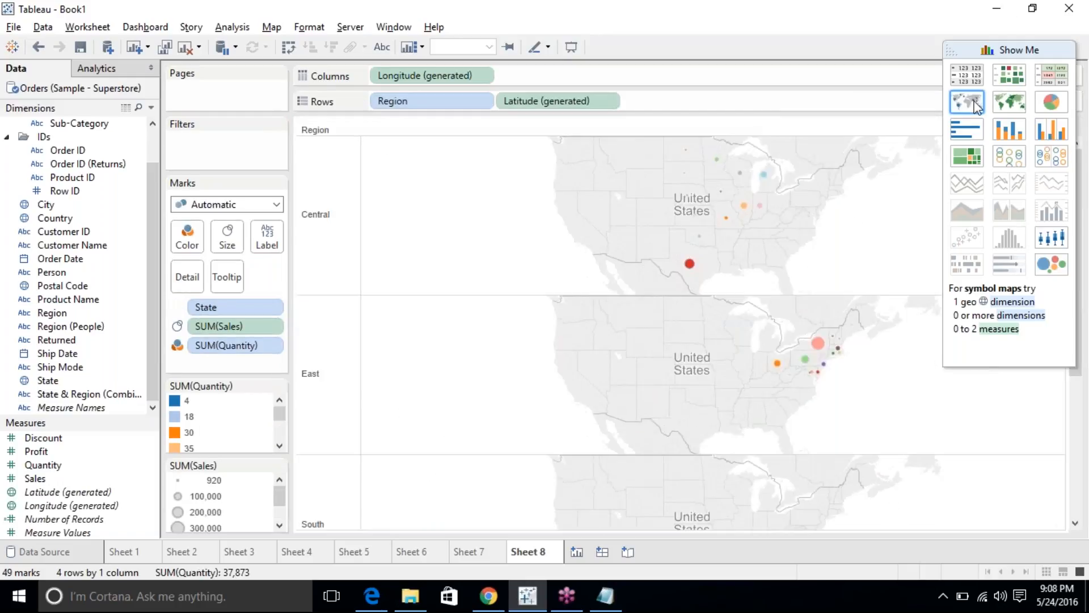
{"action": "left_click", "coordinate": [37, 47]}
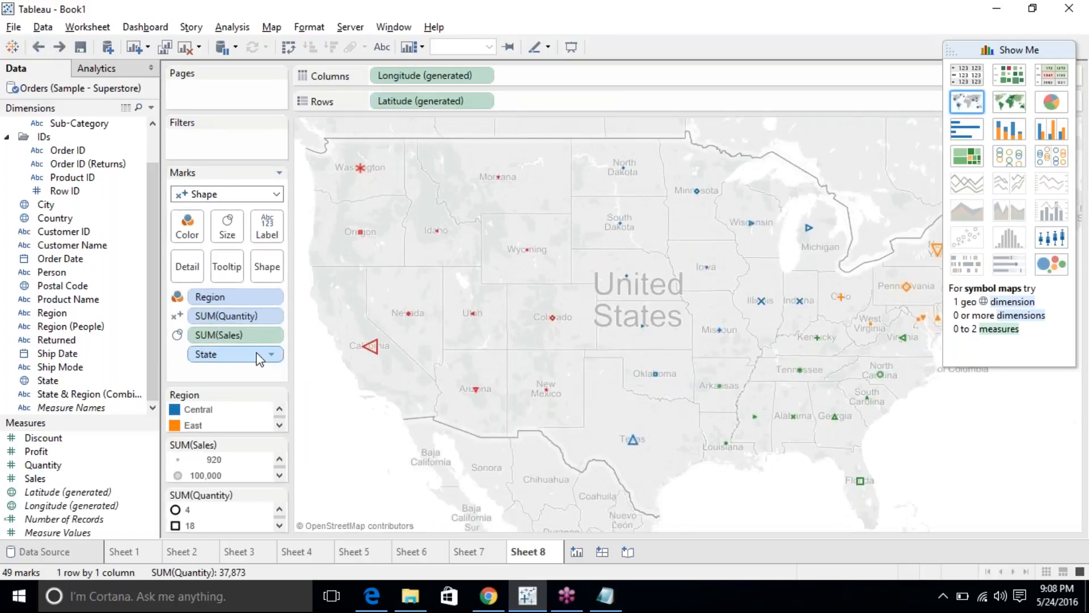
On new Sheet 9, combine Sales, Category and State into a Pie, then spread it as a Symbol Map.
{"action": "left_click", "coordinate": [577, 551]}
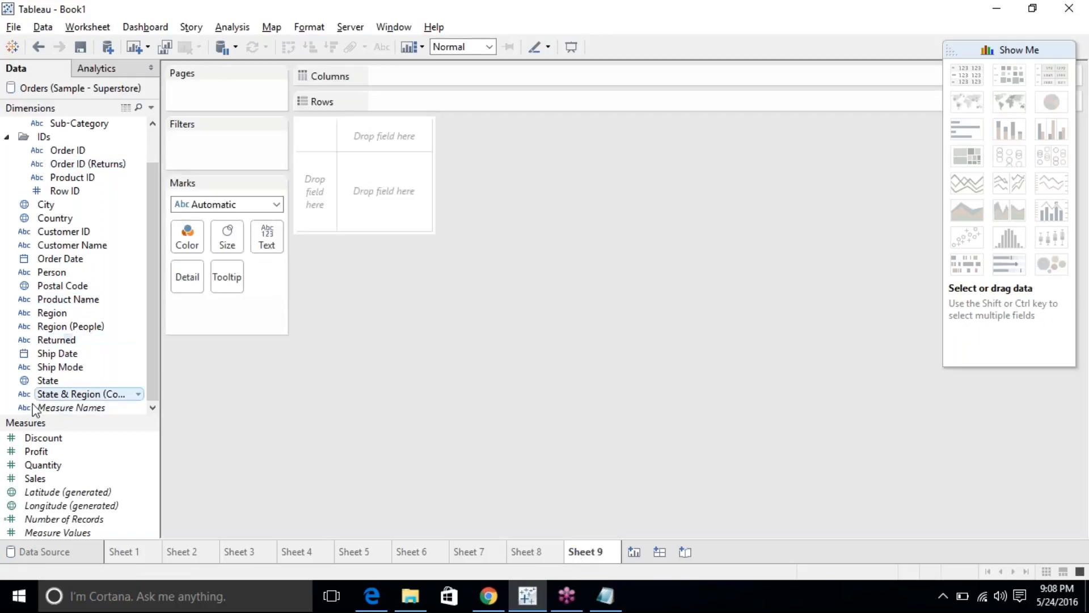
{"action": "left_click", "coordinate": [92, 229]}
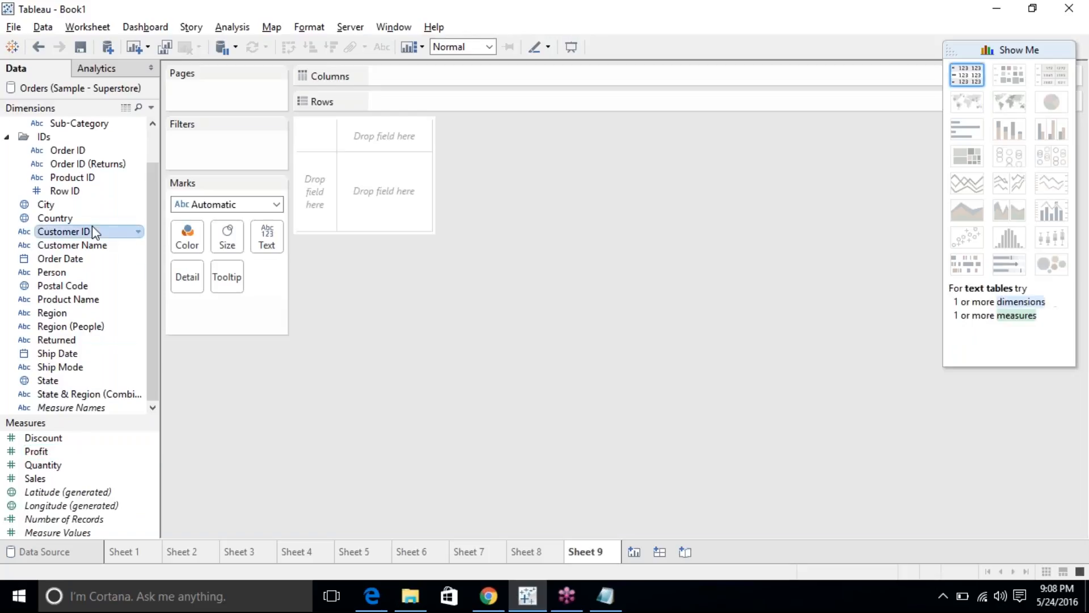
{"action": "scroll", "coordinate": [92, 230], "scroll_direction": "up", "scroll_amount": 1}
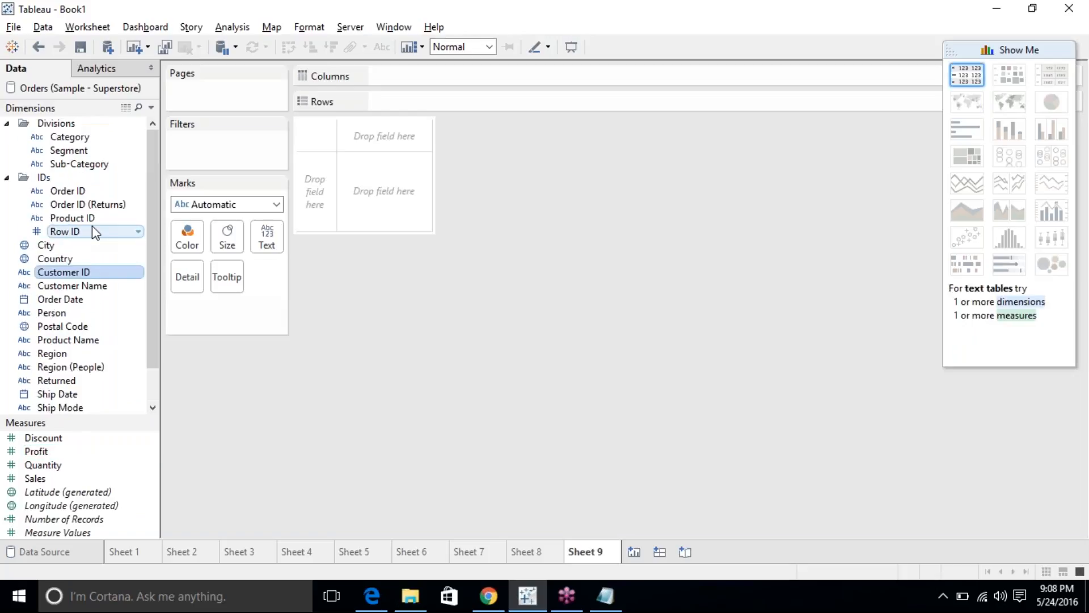
{"action": "left_click", "coordinate": [39, 480]}
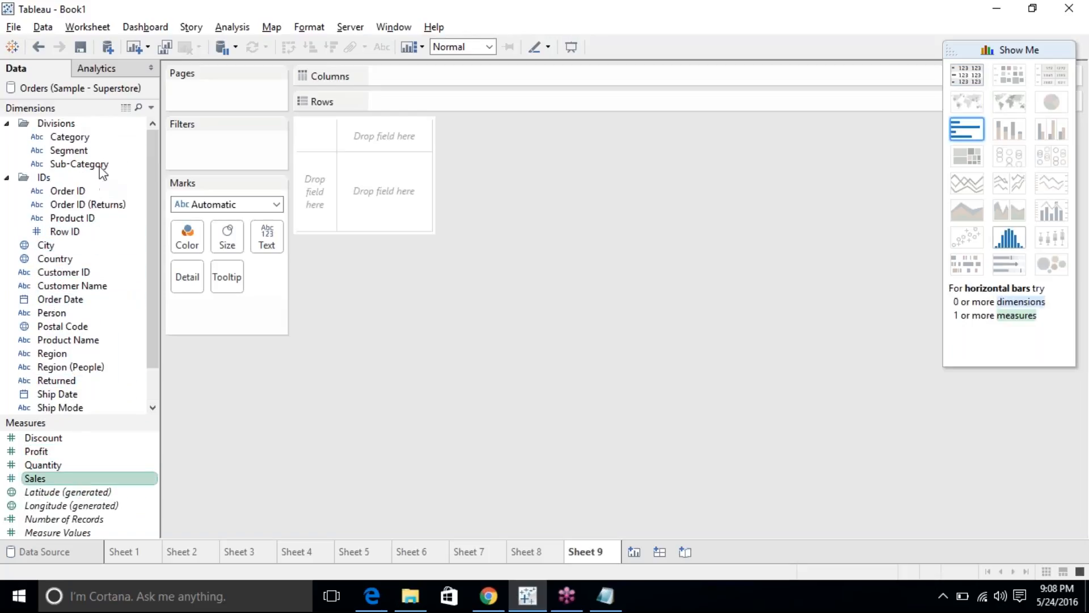
{"action": "left_click", "coordinate": [95, 142], "text": "ctrl"}
{"action": "left_click", "coordinate": [1047, 99]}
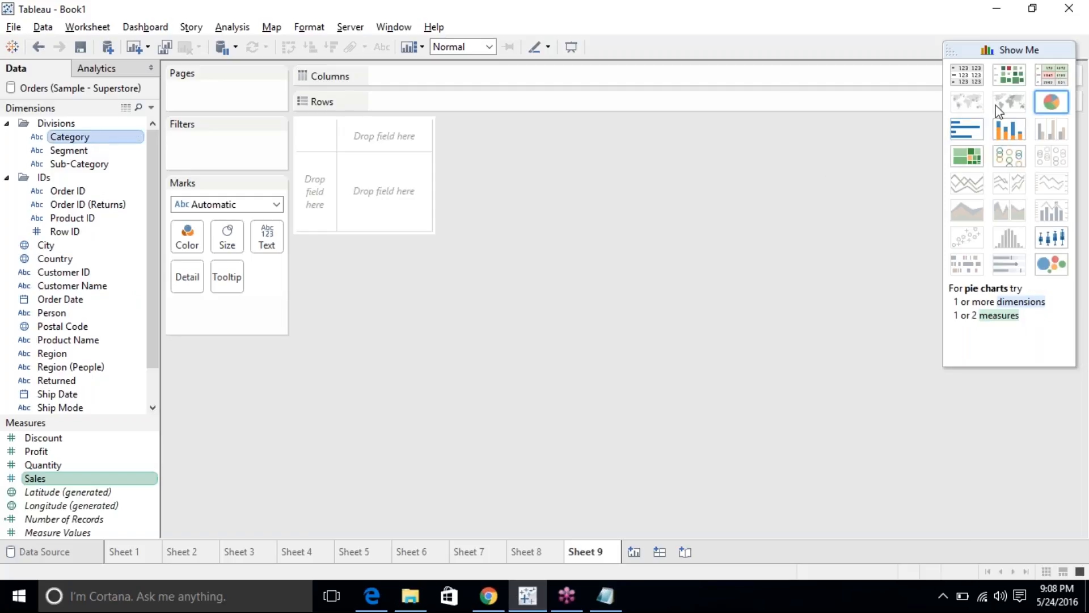
{"action": "left_click", "coordinate": [64, 354]}
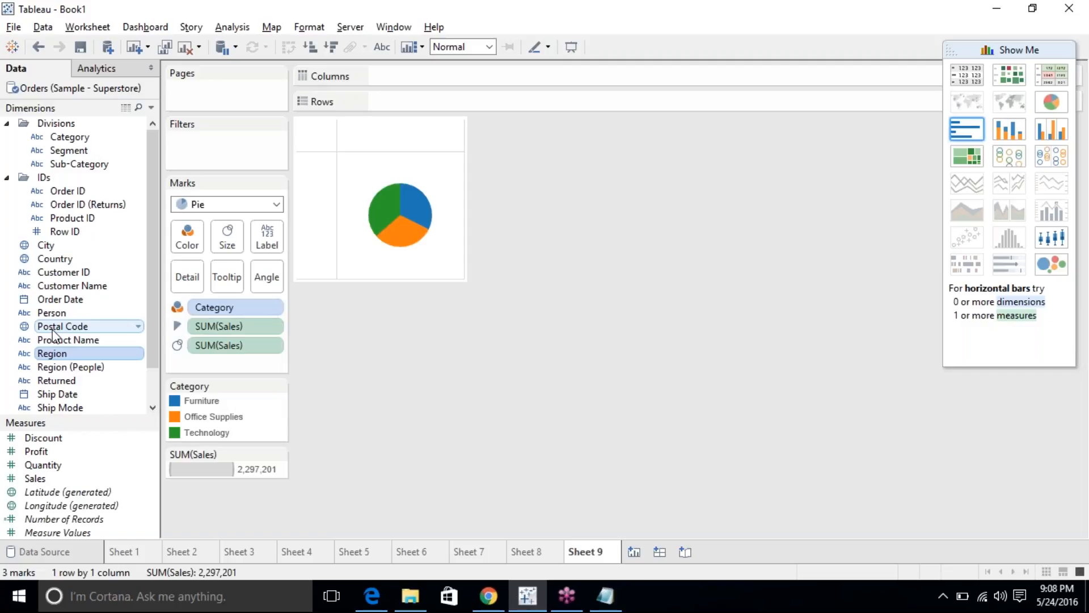
{"action": "scroll", "coordinate": [52, 287], "scroll_direction": "down", "scroll_amount": 1}
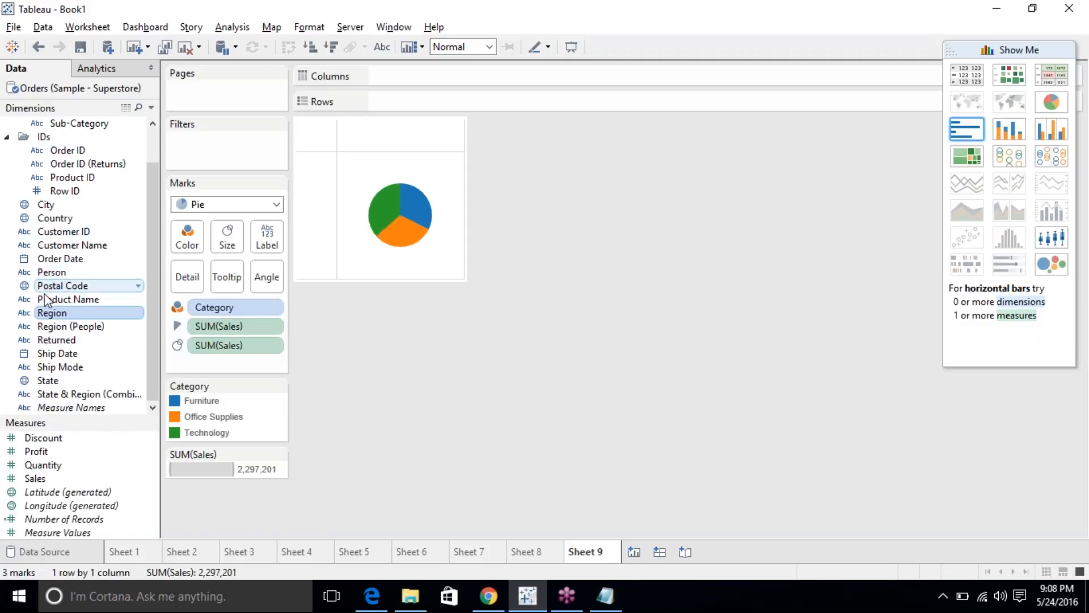
{"action": "left_click", "coordinate": [51, 380]}
{"action": "left_click", "coordinate": [964, 103]}
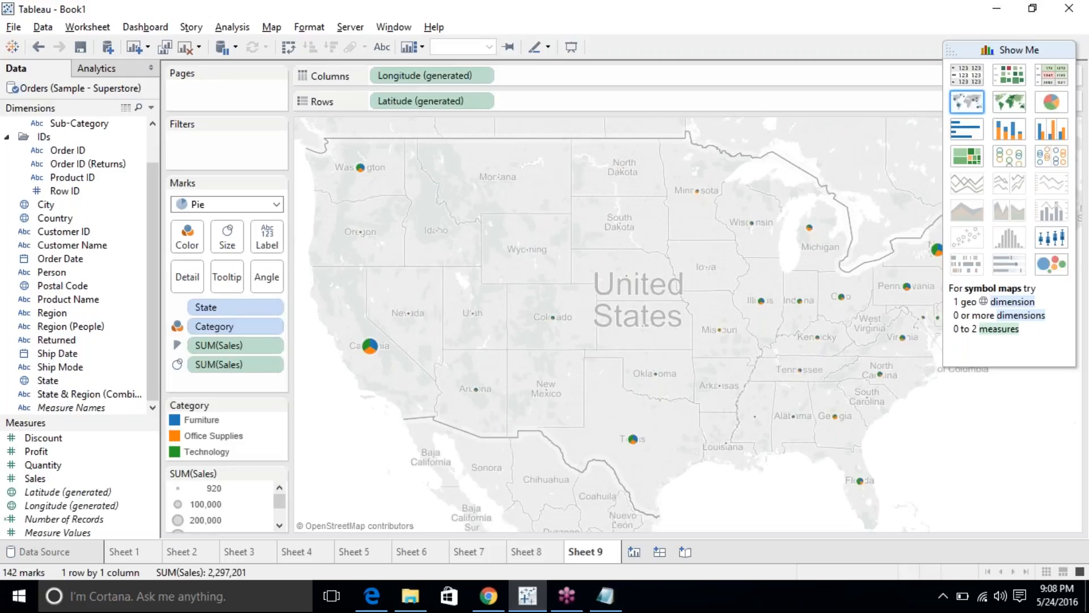
Drop SUM(Sales) from Size and enlarge all Sheet 9 Category pies to one uniform size.
{"action": "left_click", "coordinate": [1018, 50]}
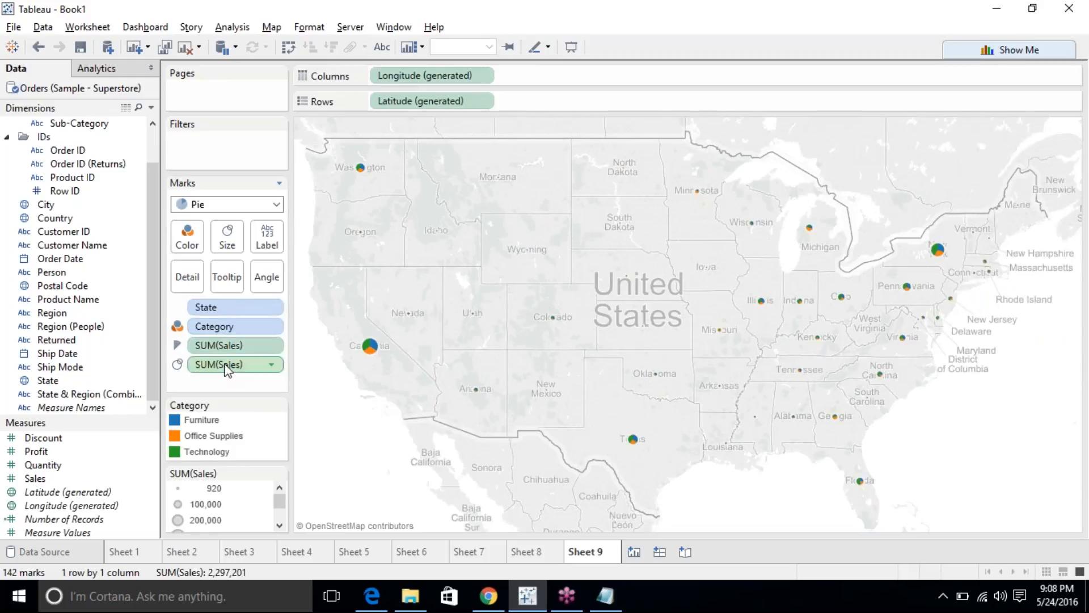
{"action": "left_click_drag", "start_coordinate": [227, 370], "coordinate": [94, 208]}
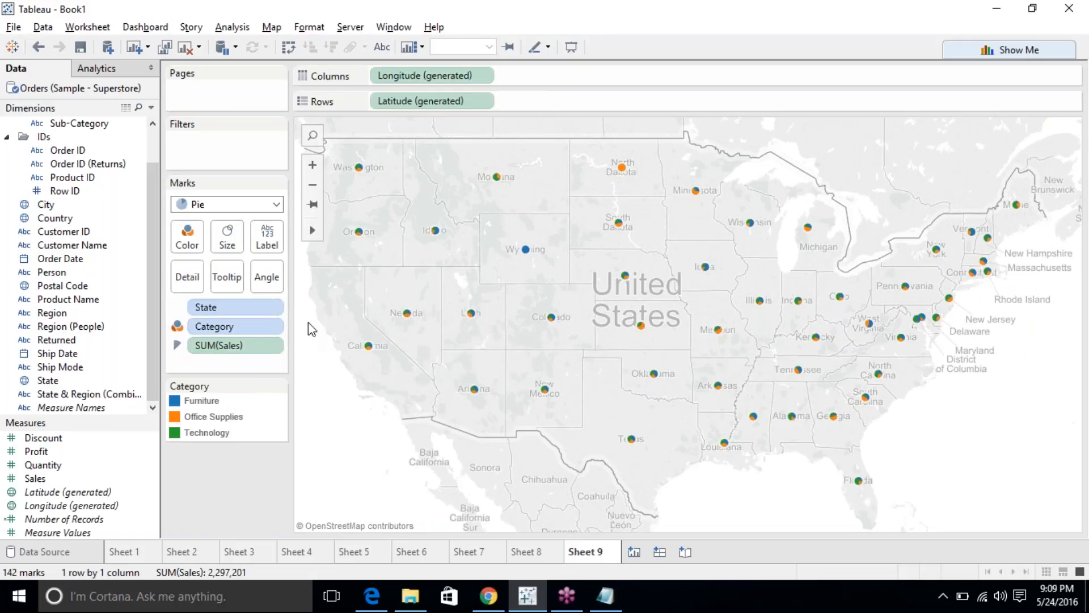
{"action": "left_click", "coordinate": [227, 235]}
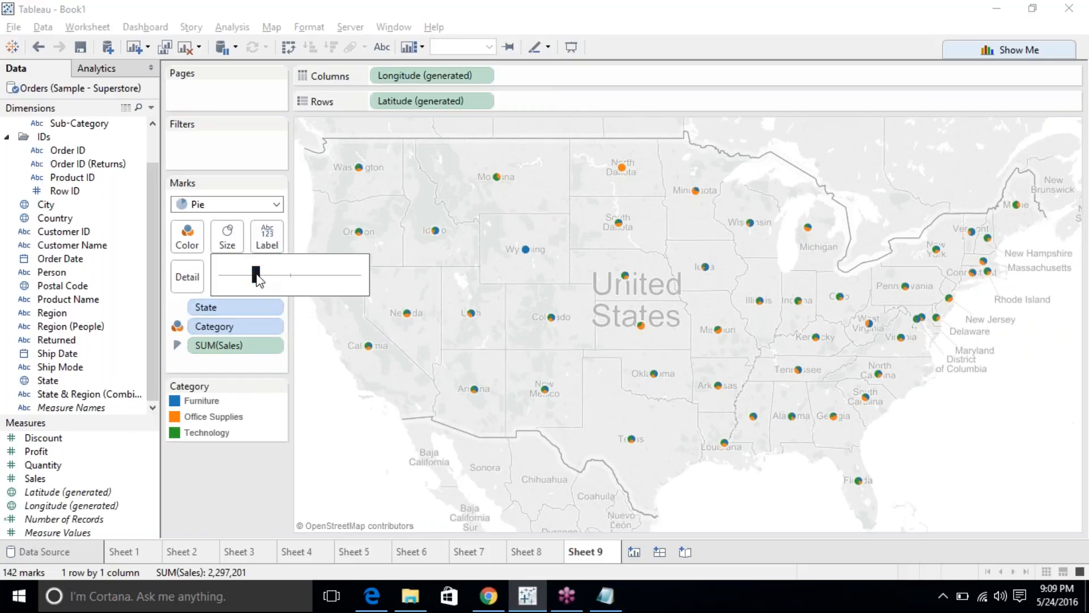
{"action": "left_click_drag", "start_coordinate": [284, 276], "coordinate": [305, 278]}
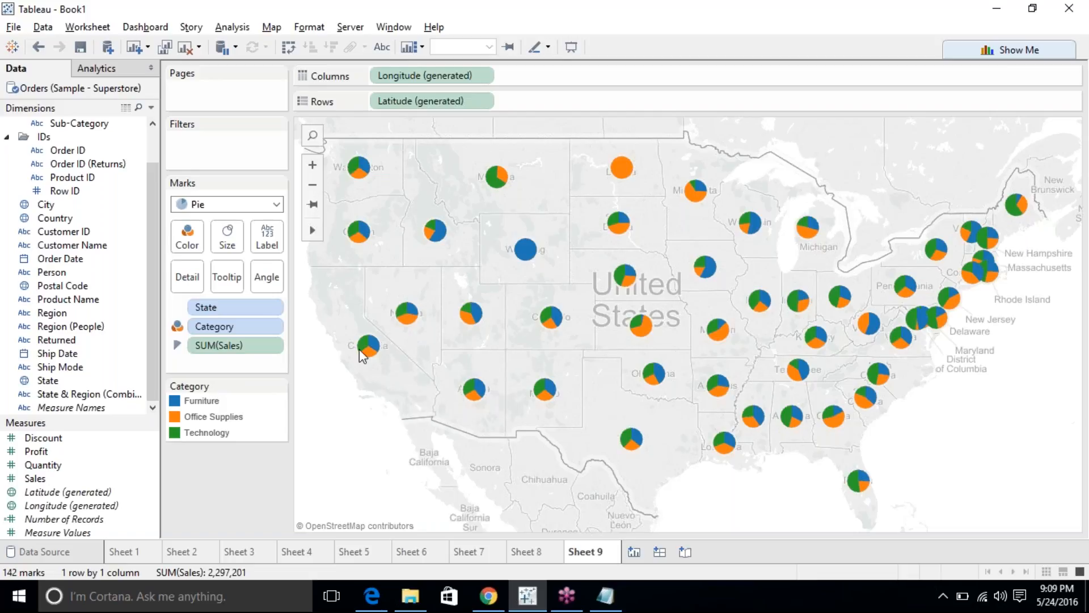
{"action": "mouse_move", "coordinate": [379, 350]}
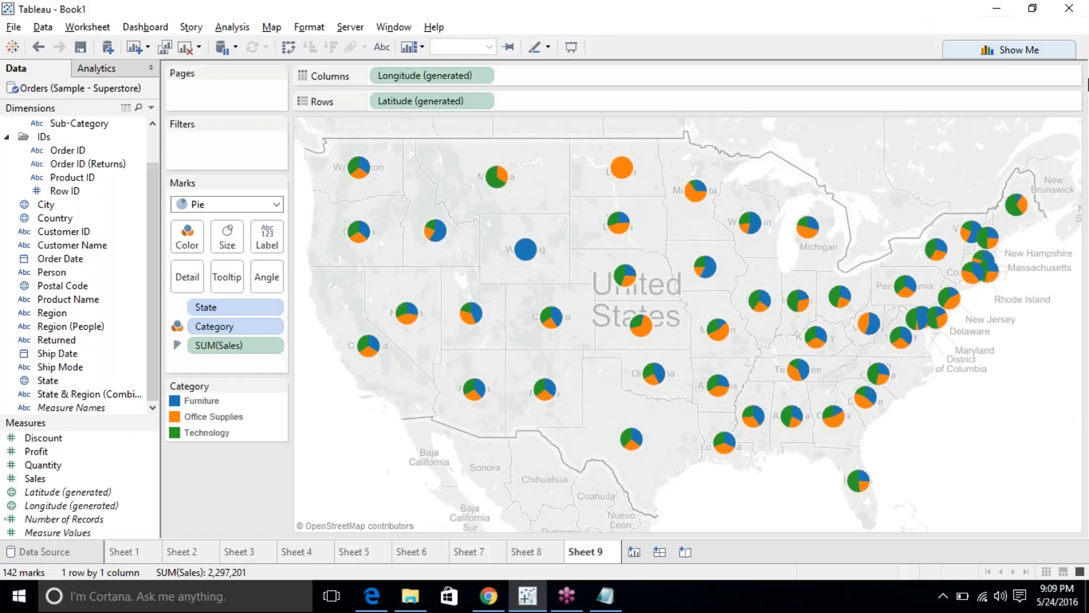
{"action": "left_click", "coordinate": [1081, 39]}
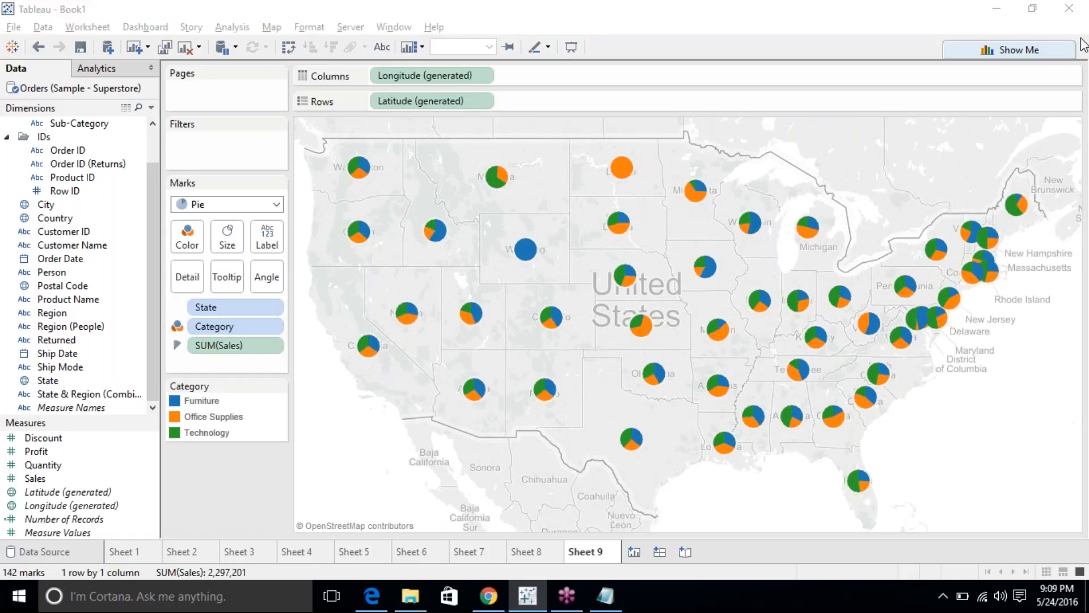